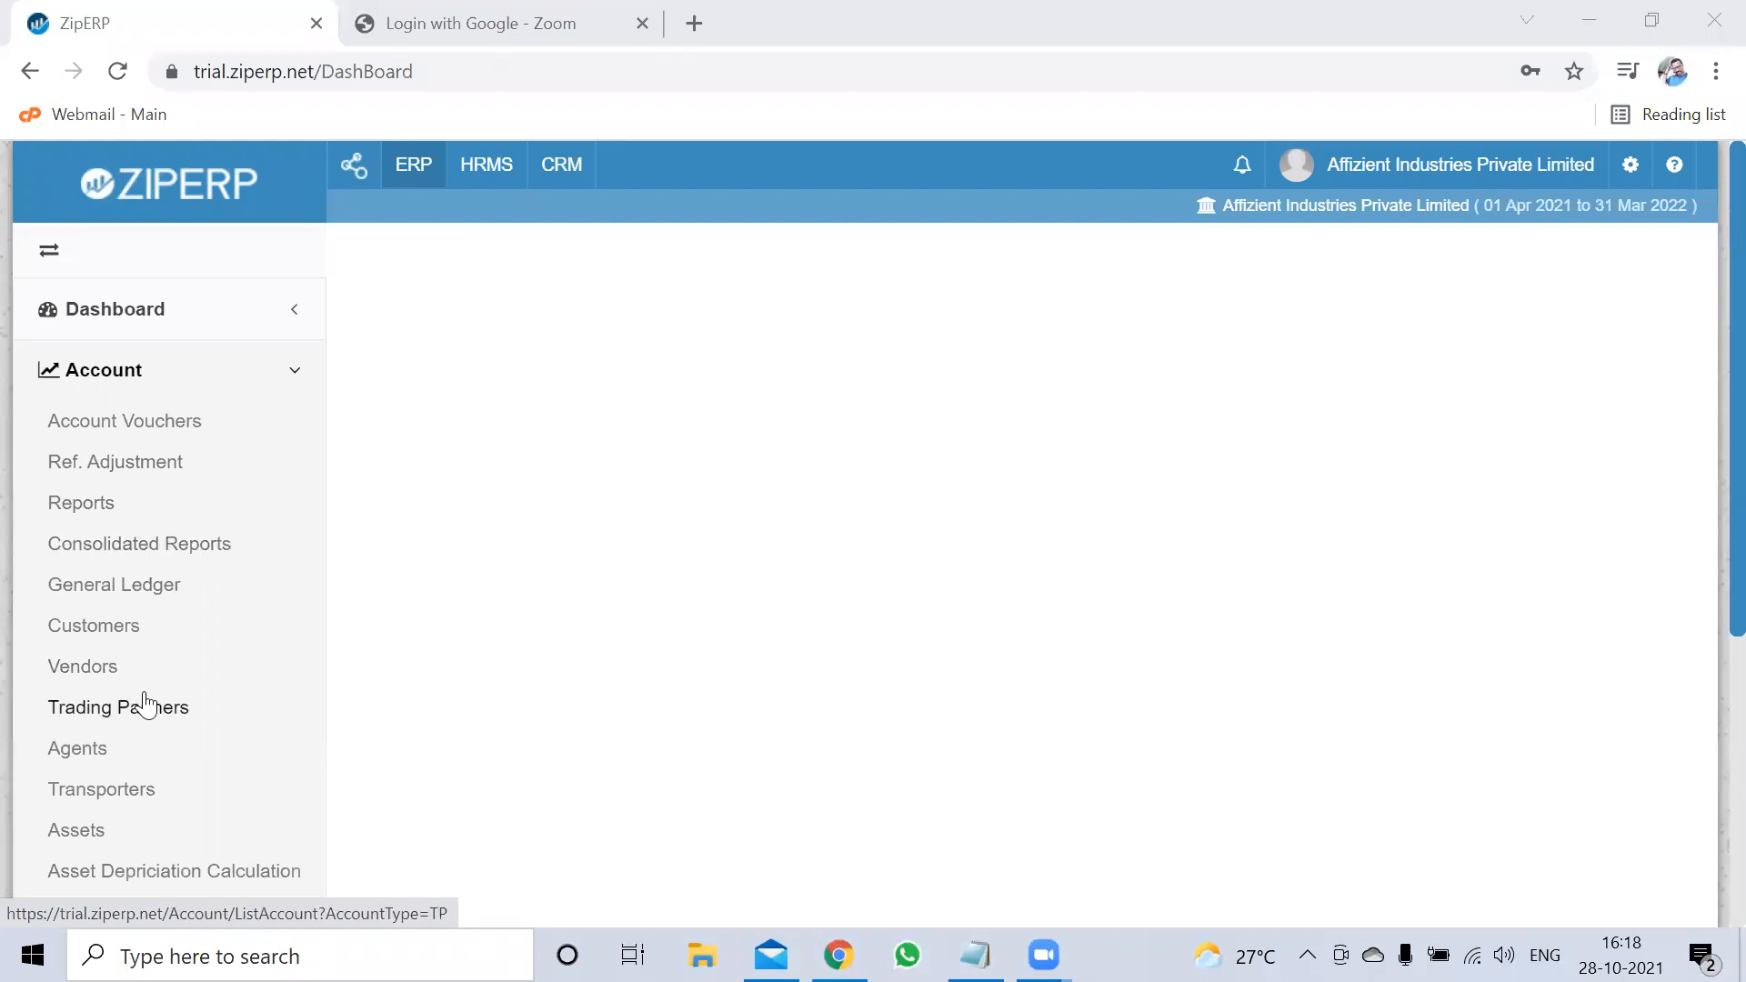
# From the Vendors list with the admin Email filter cleared, start a new vendor (code 26)
pyautogui.click(102, 669)
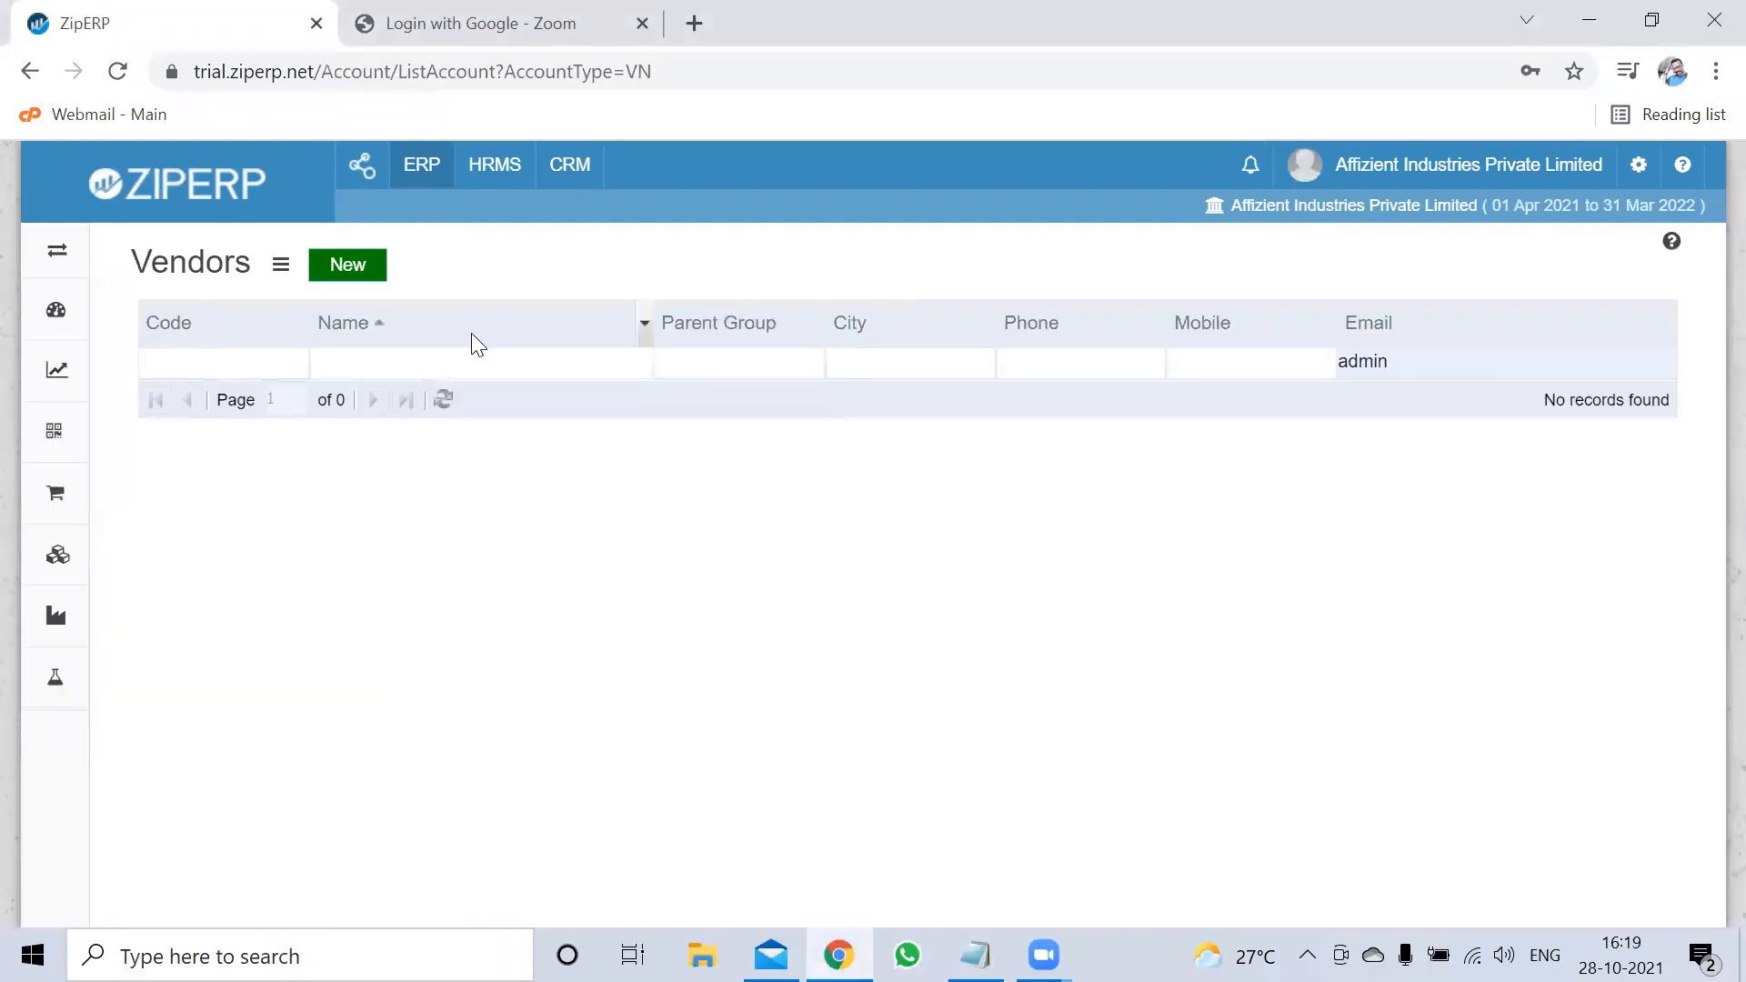
pyautogui.click(1512, 364)
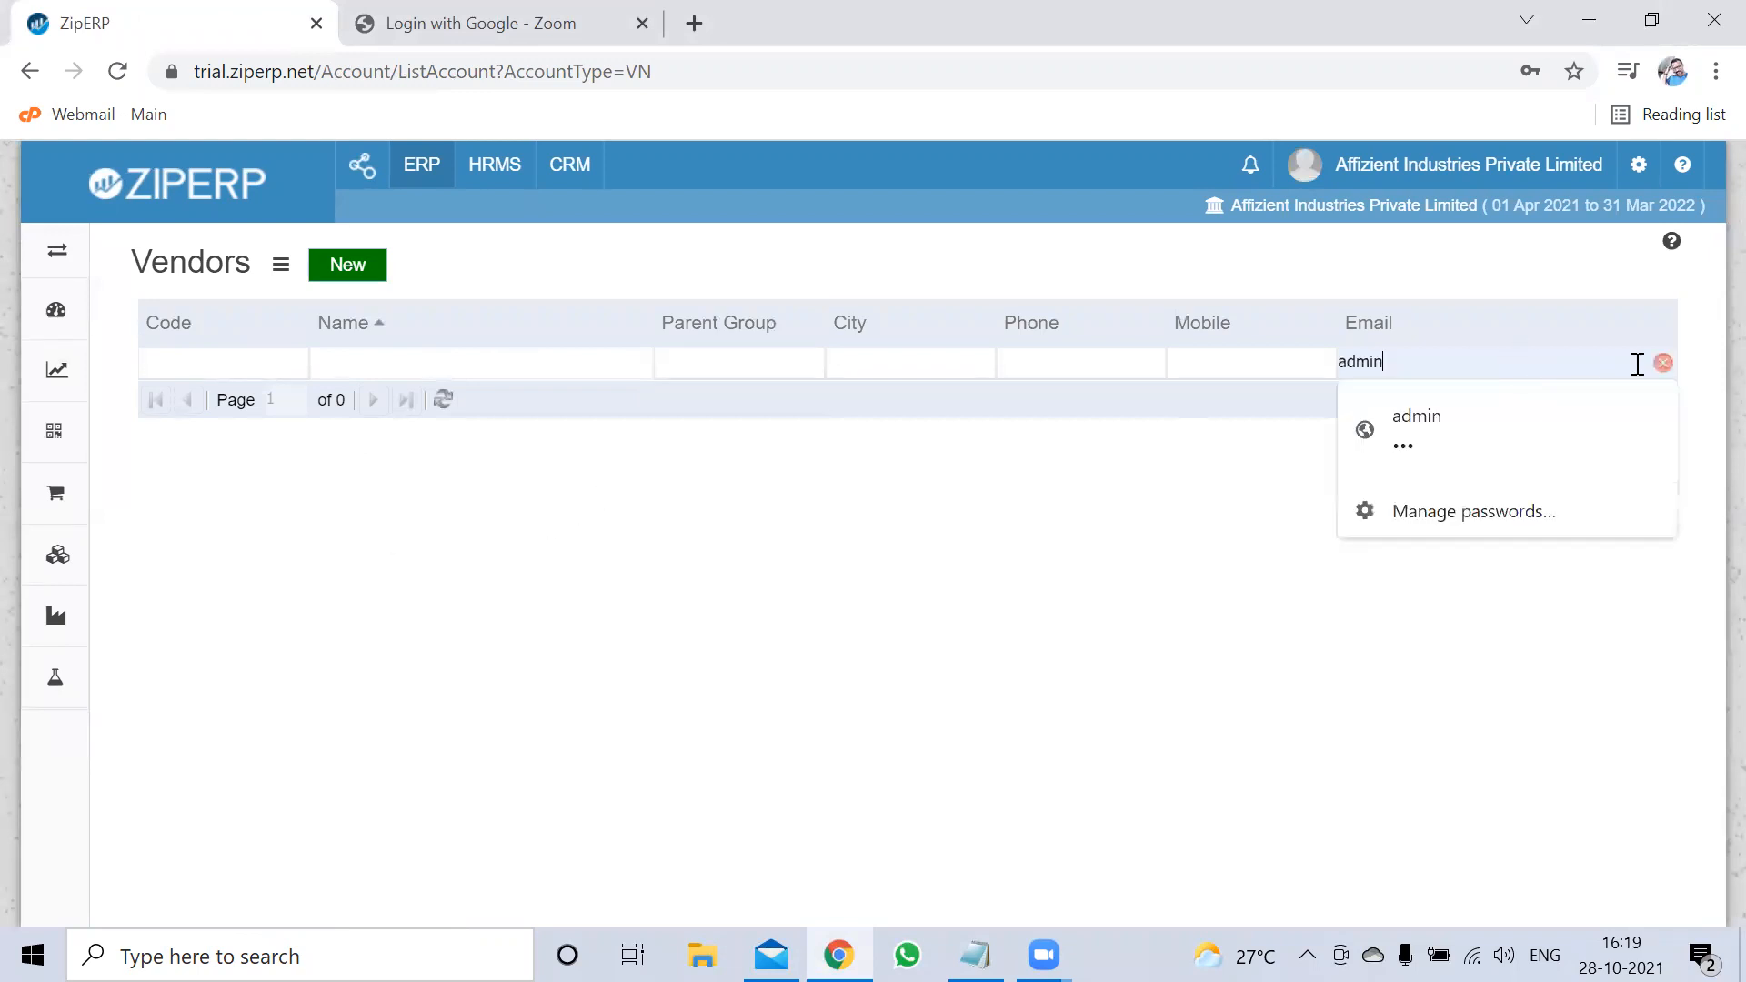
pyautogui.click(1661, 362)
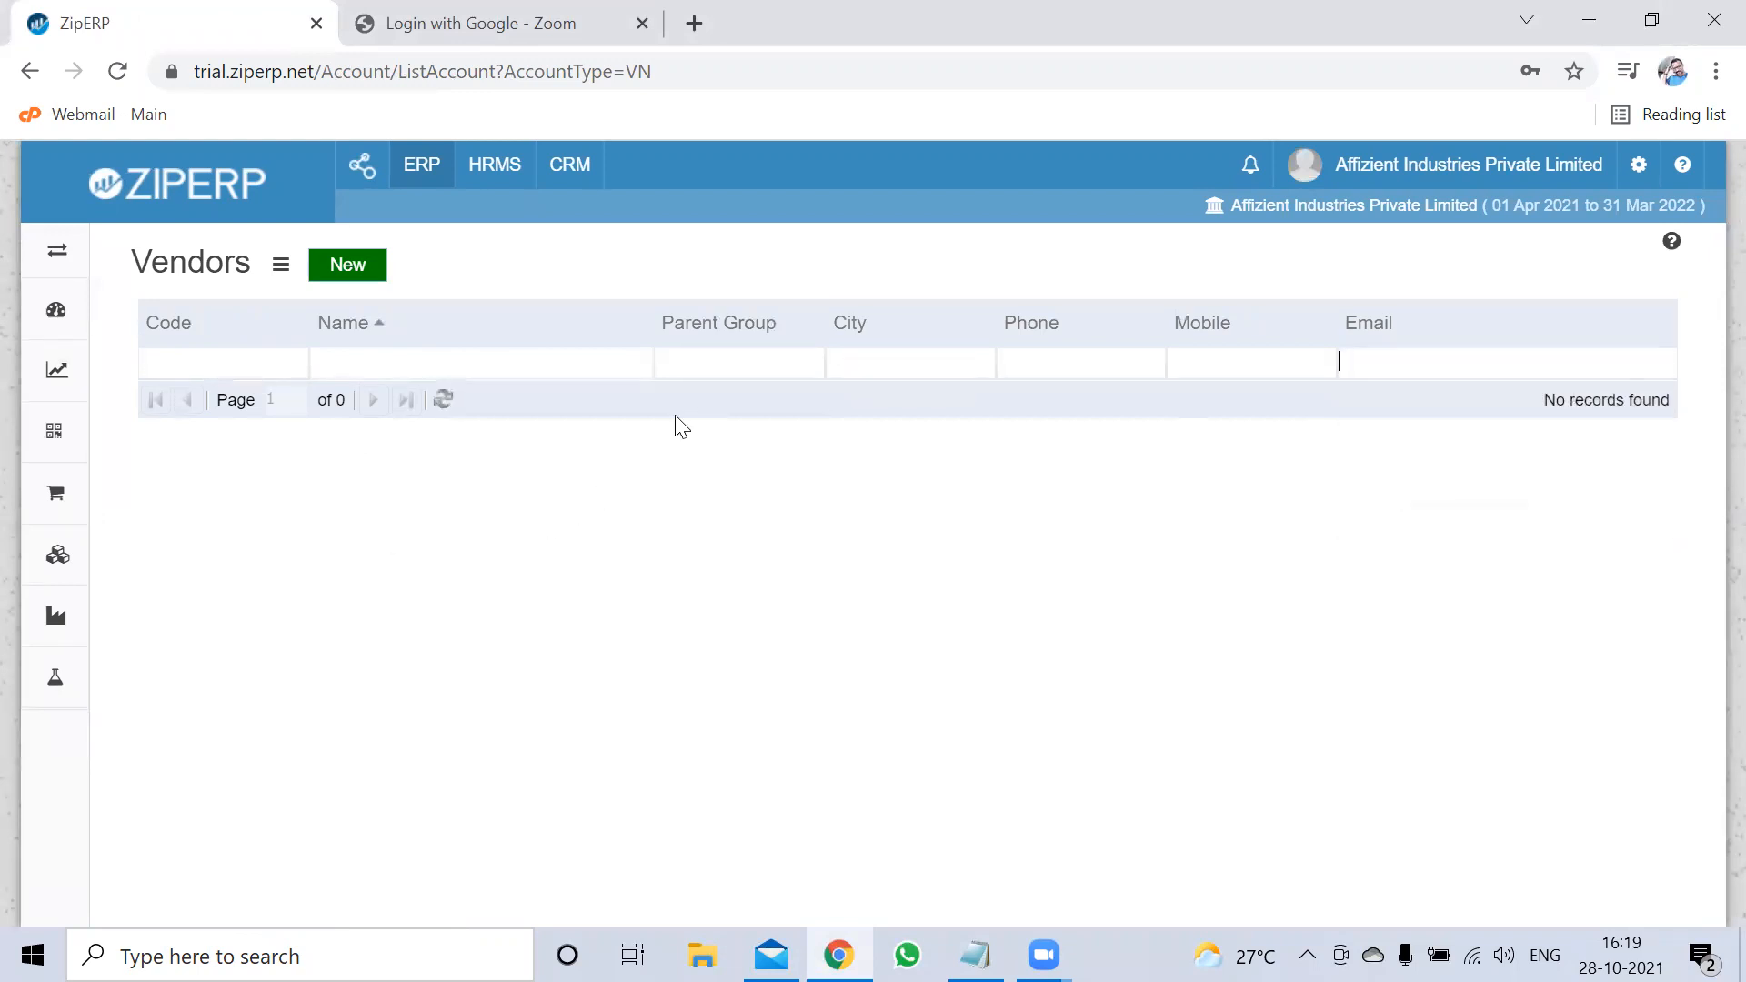
pyautogui.click(347, 273)
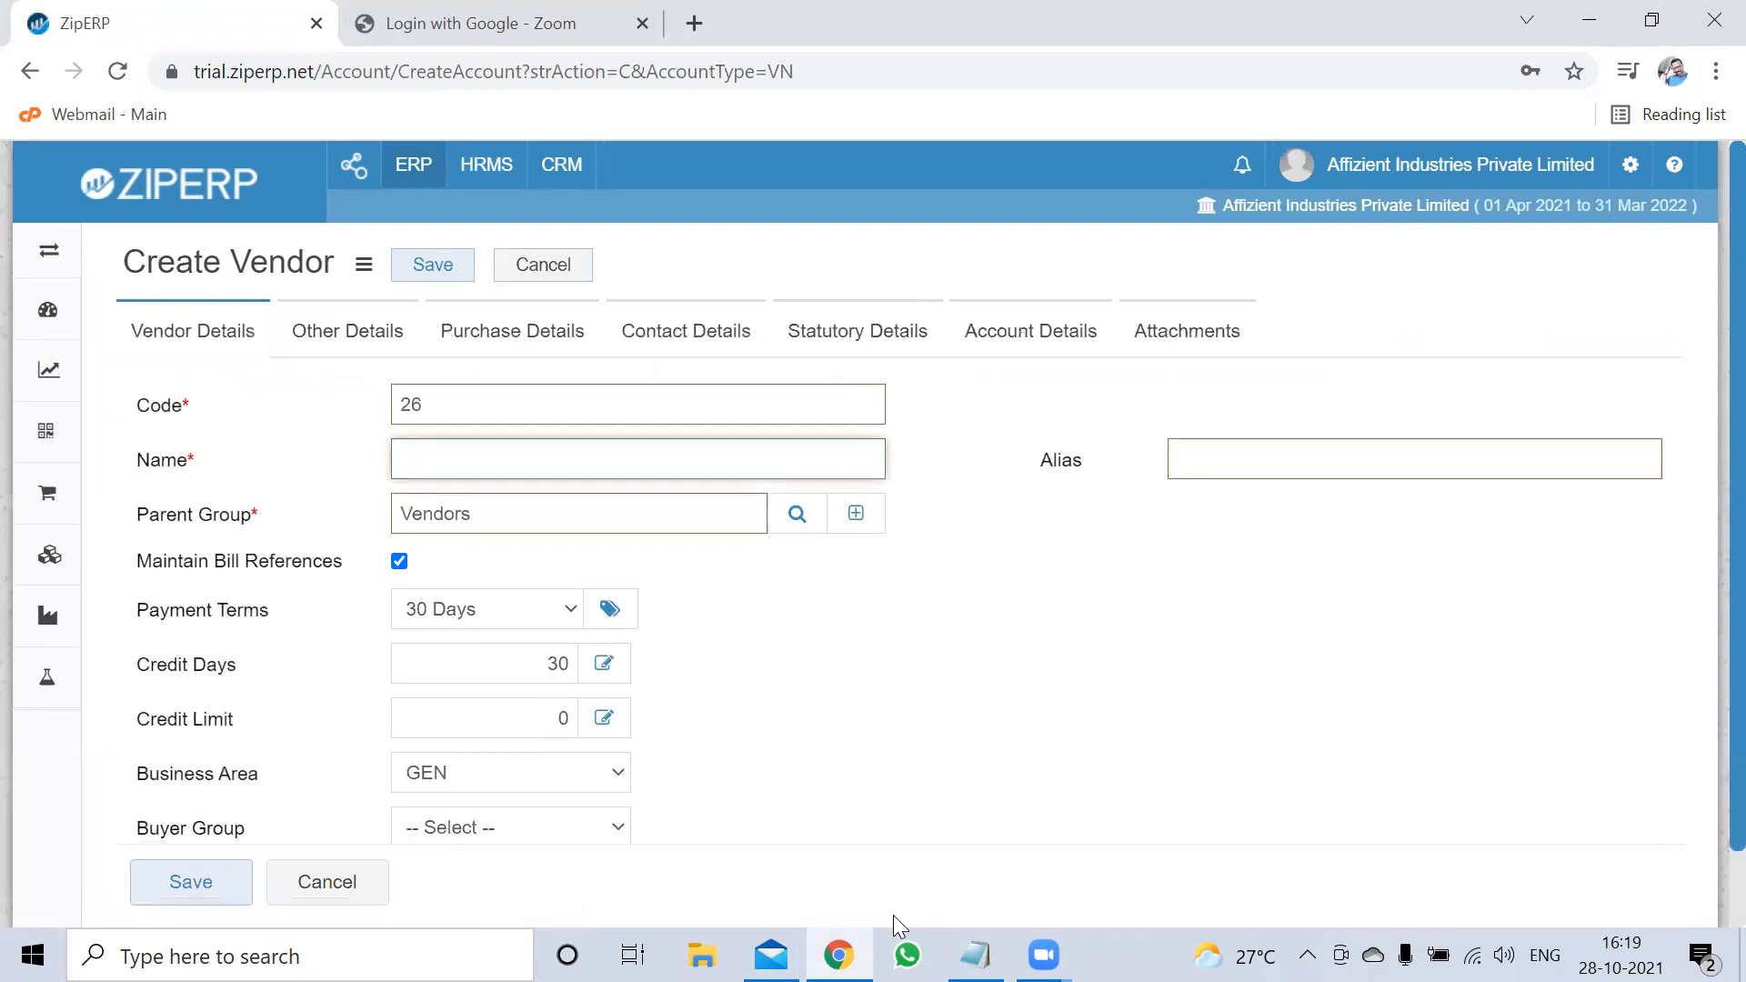
# Enter 'Jayesh Metals' as the vendor name, fixing the typos
pyautogui.click(597, 444)
pyautogui.write('J')
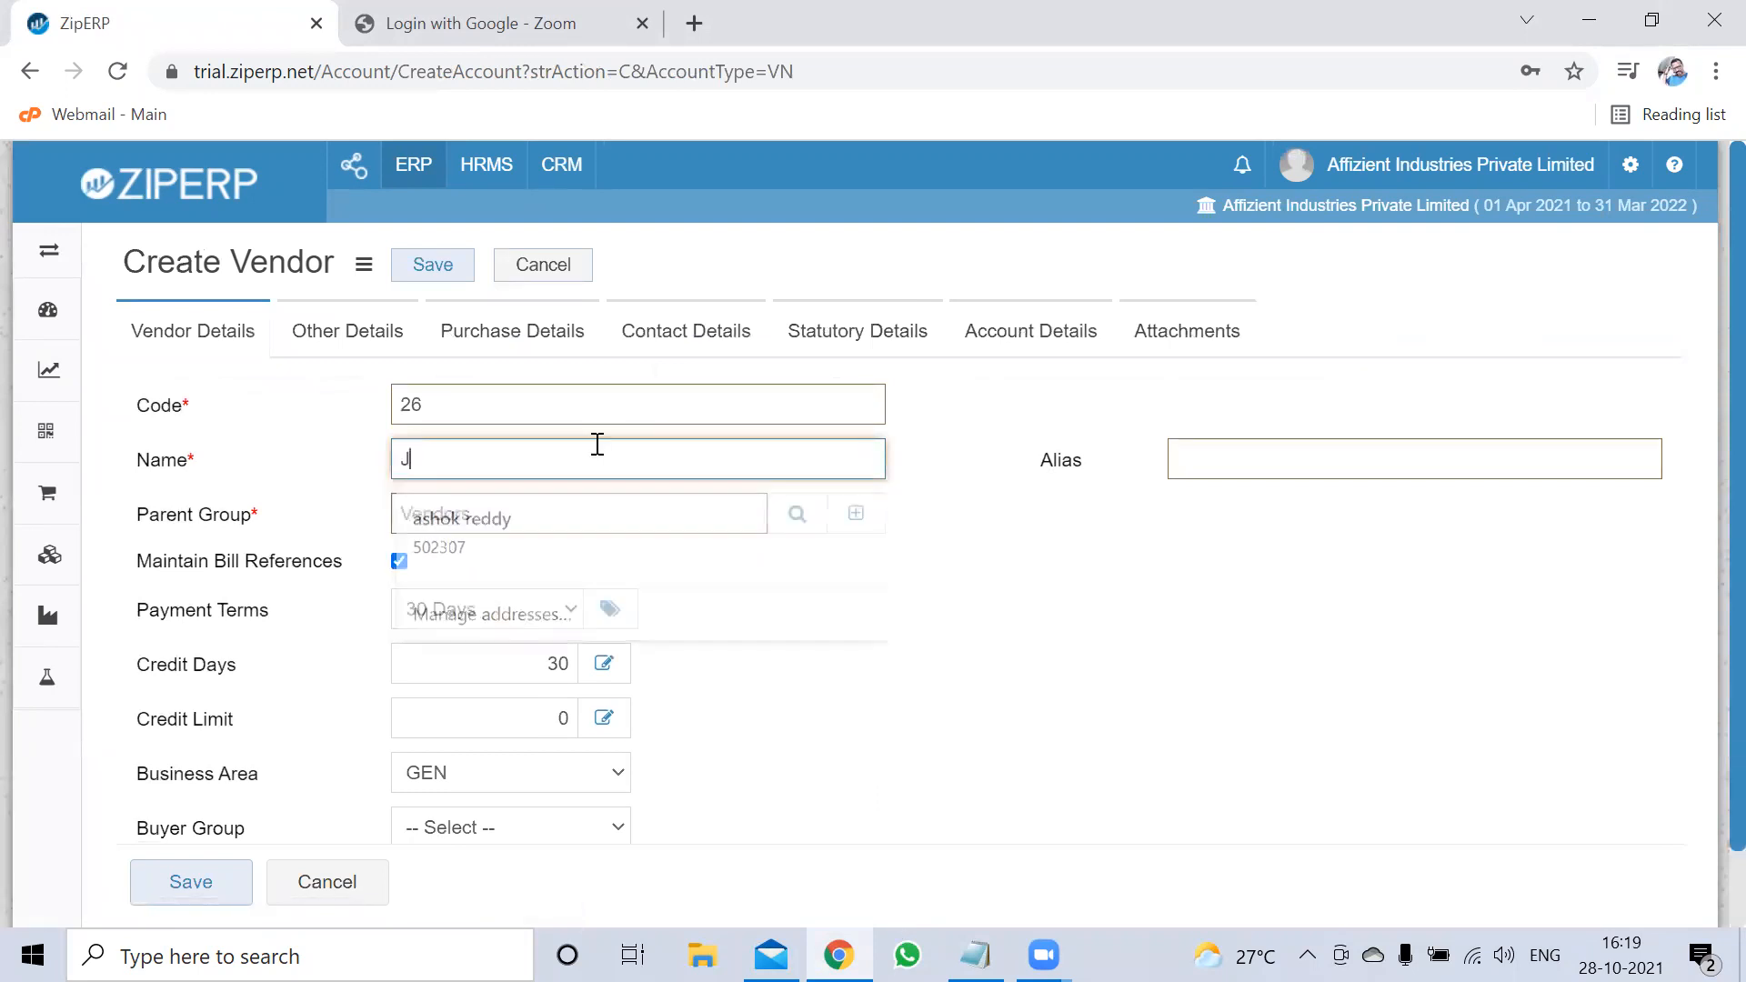
pyautogui.write('ayesh ')
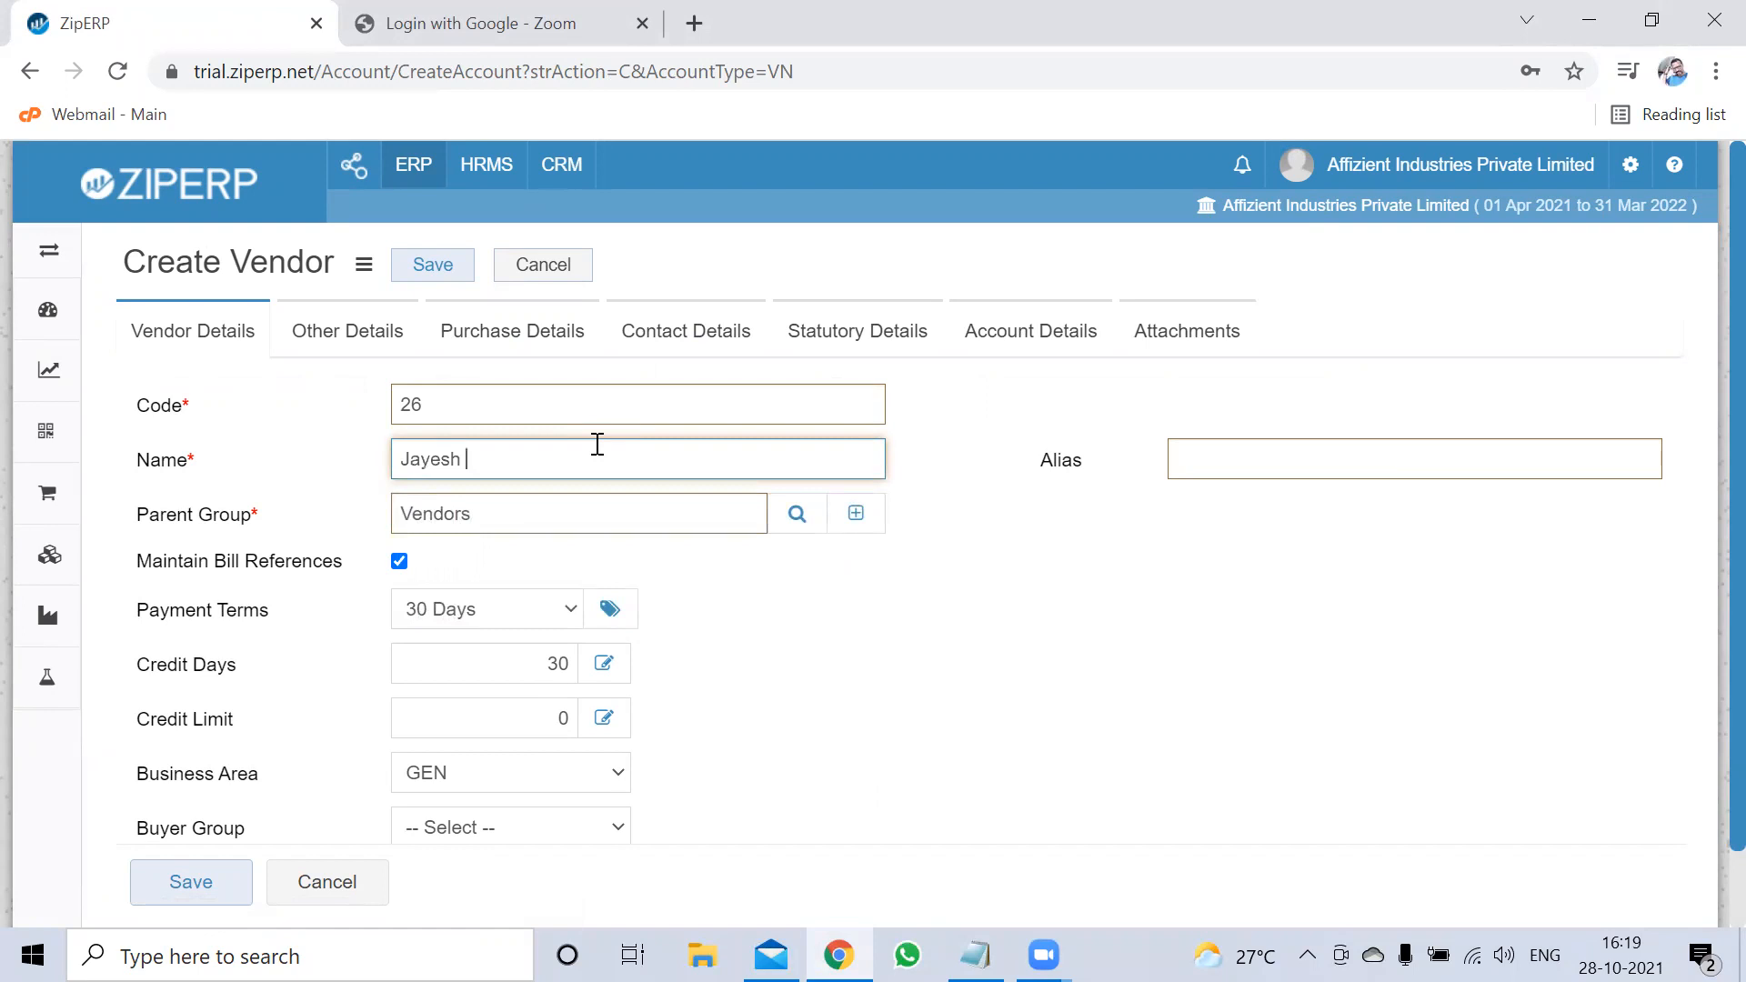
pyautogui.write('Metr')
pyautogui.press('BackSpace')
pyautogui.write('als')
pyautogui.press('BackSpace')
pyautogui.press('BackSpace')
pyautogui.press('BackSpace')
pyautogui.write('tals')
# Replace the Vendors parent group with Sundry Creditors
pyautogui.click(585, 499)
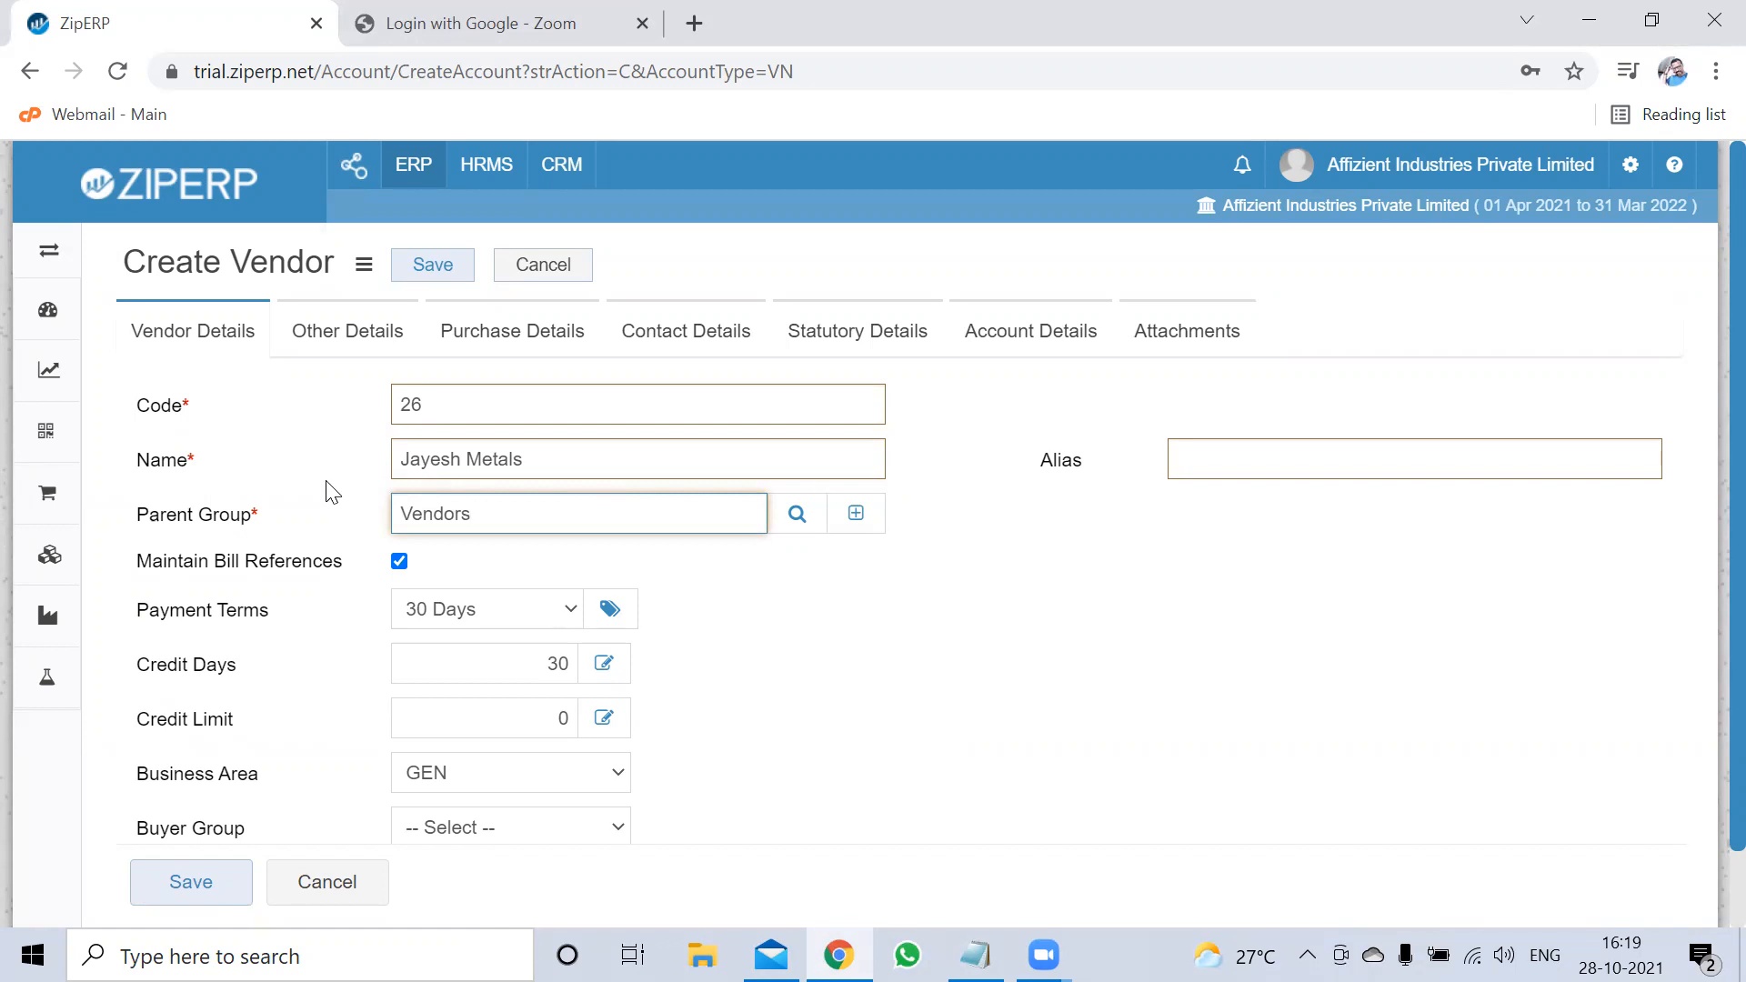
pyautogui.moveTo(483, 515); pyautogui.dragTo(362, 533)
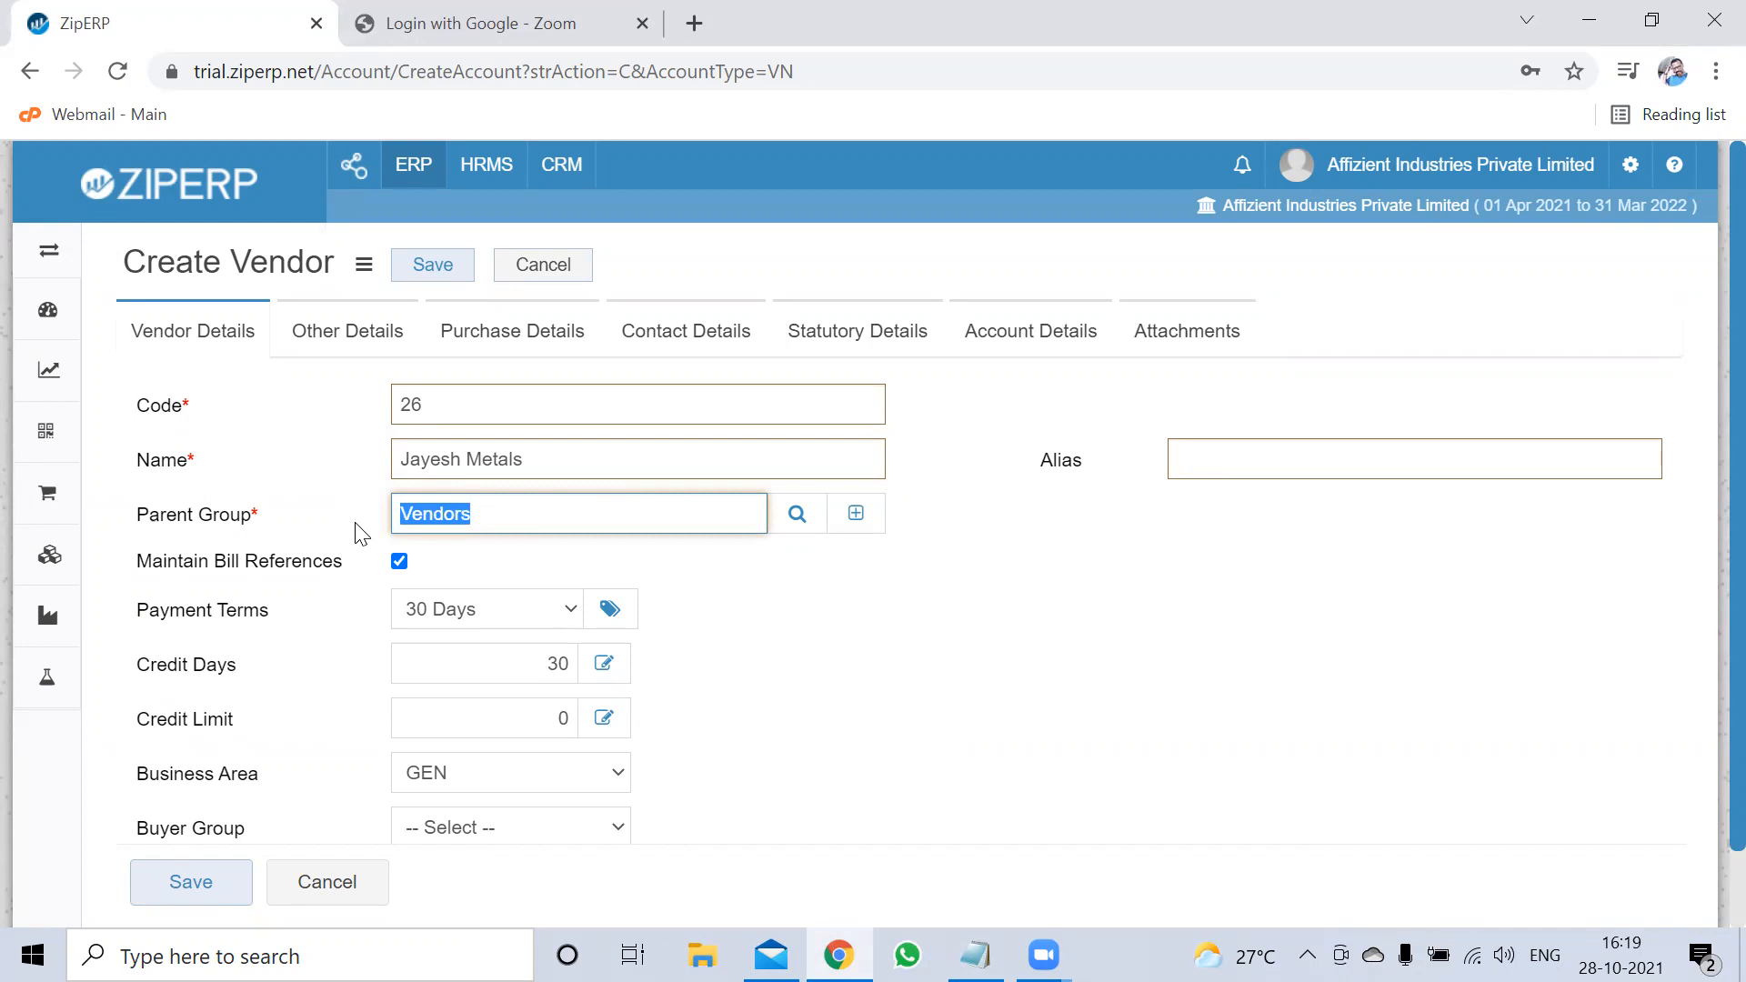
pyautogui.write('sundry')
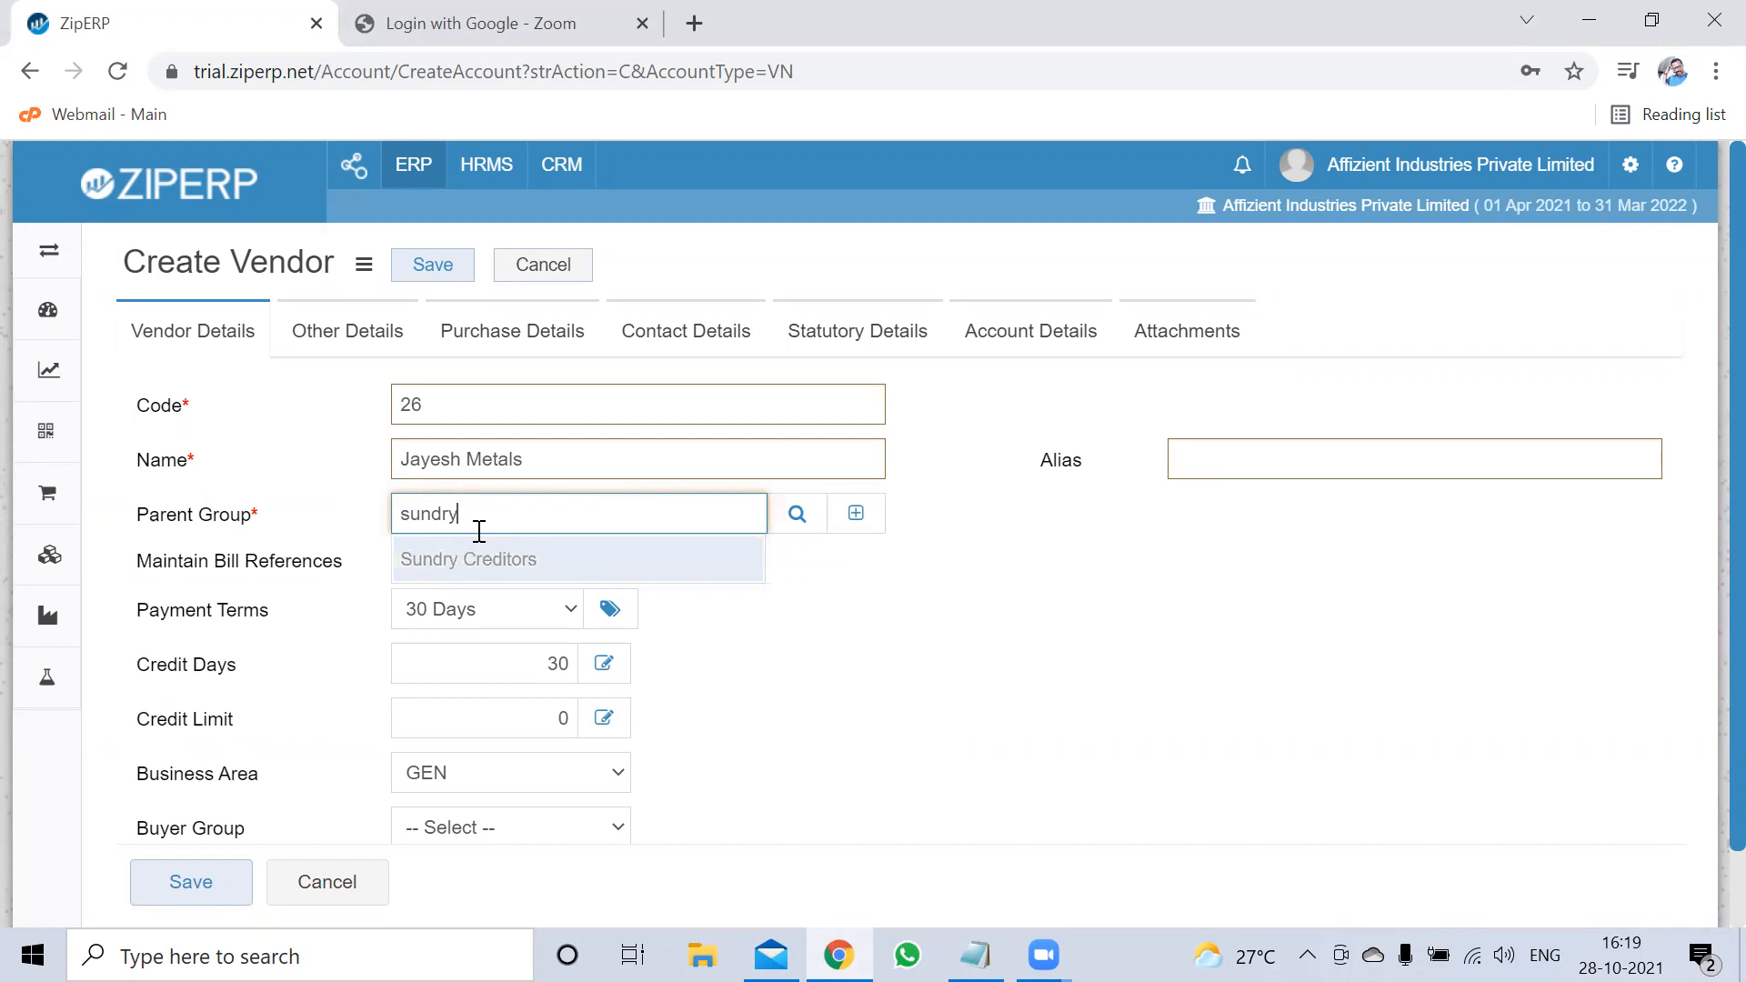
pyautogui.click(510, 559)
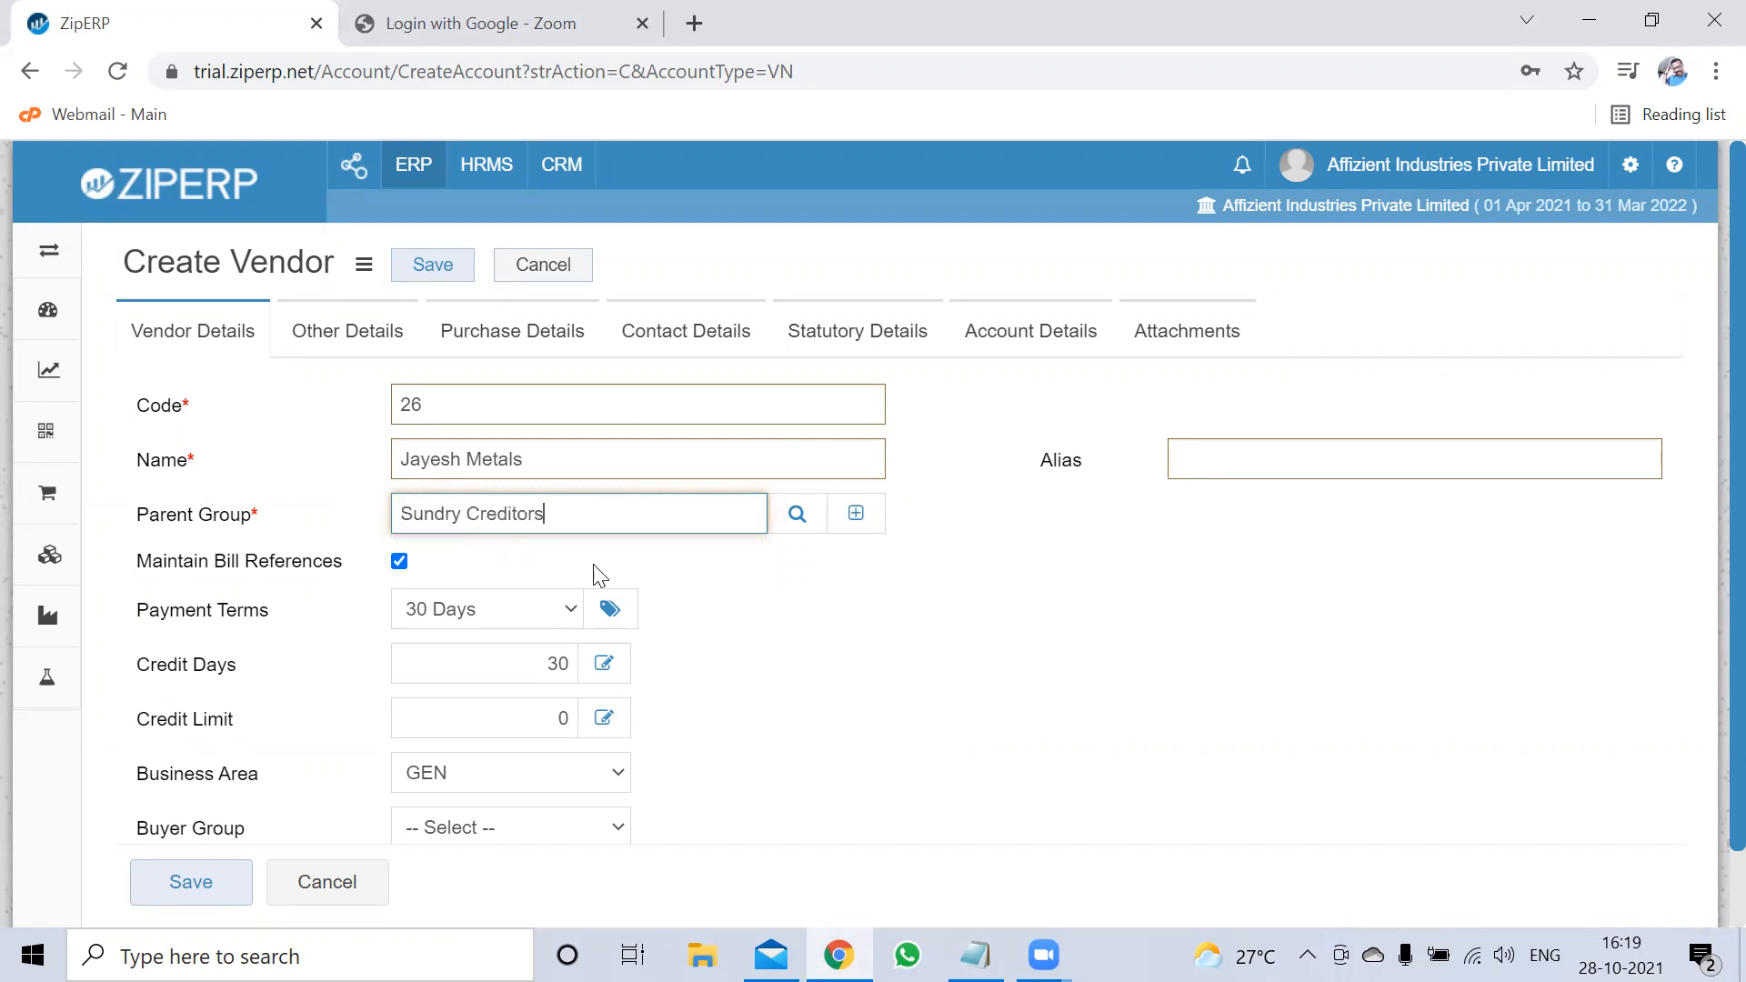
pyautogui.scroll(-1, 668, 610)
pyautogui.scroll(-1, 668, 610)
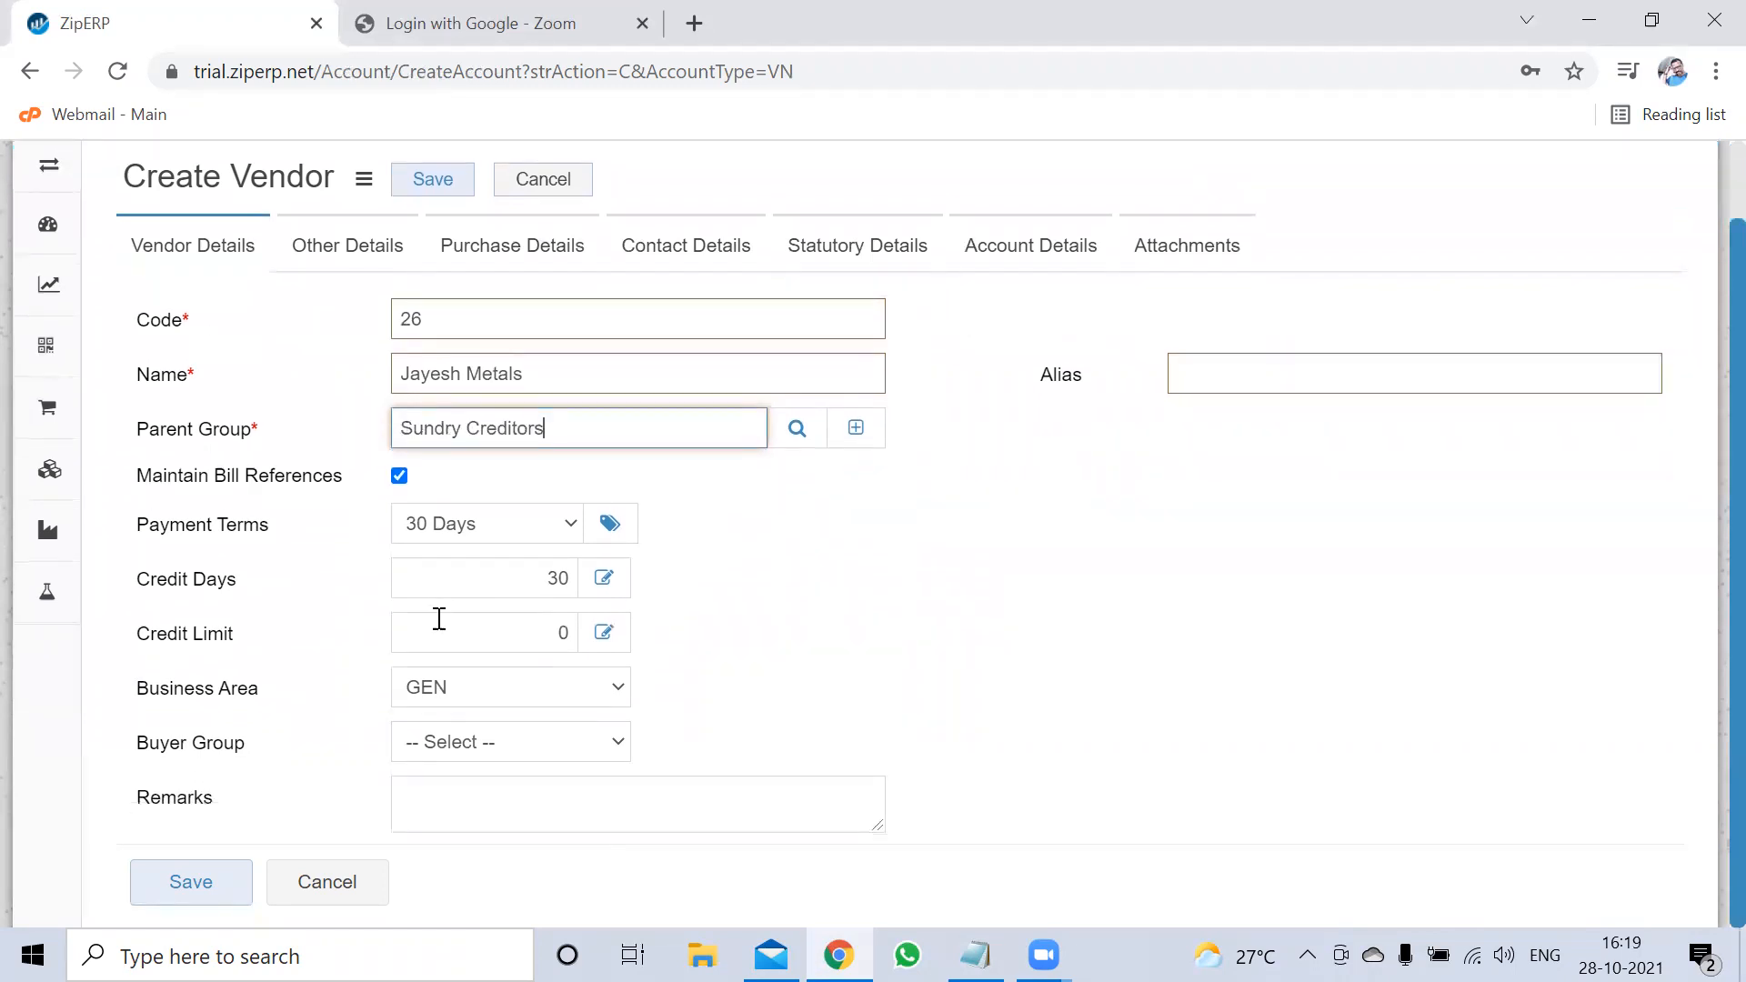
pyautogui.click(469, 530)
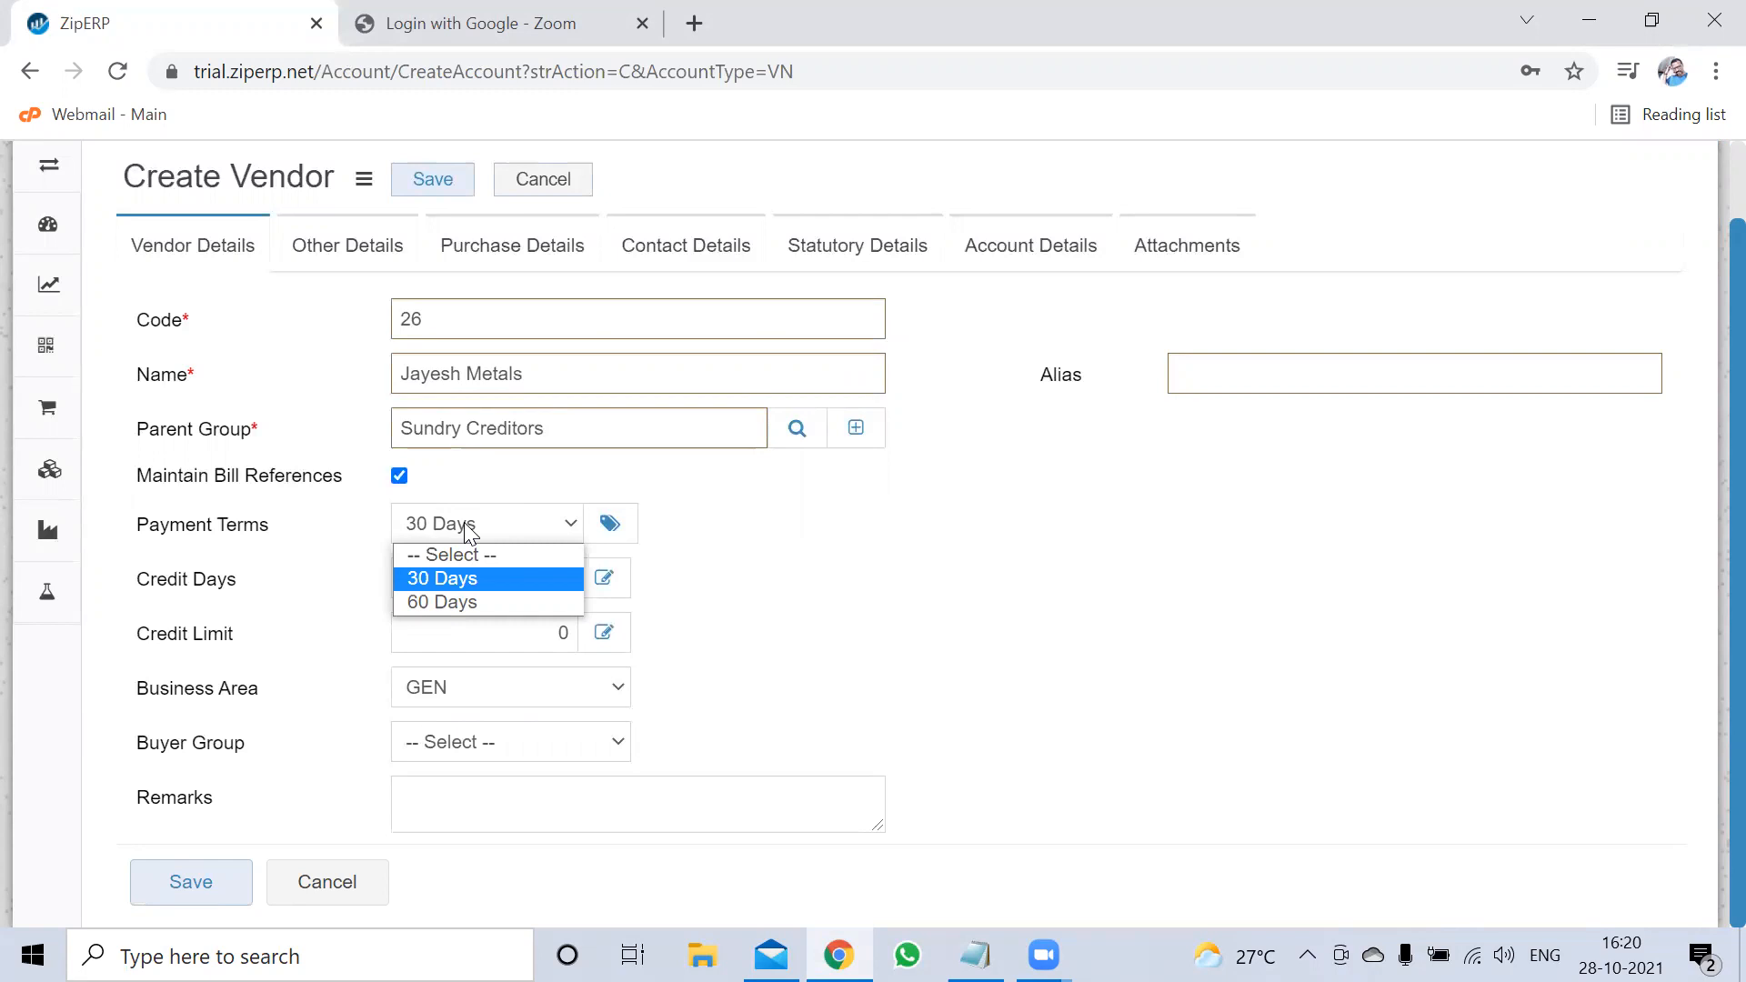
# Keep 30 Days payment terms and set the buyer group to Creditors for Material
pyautogui.click(469, 532)
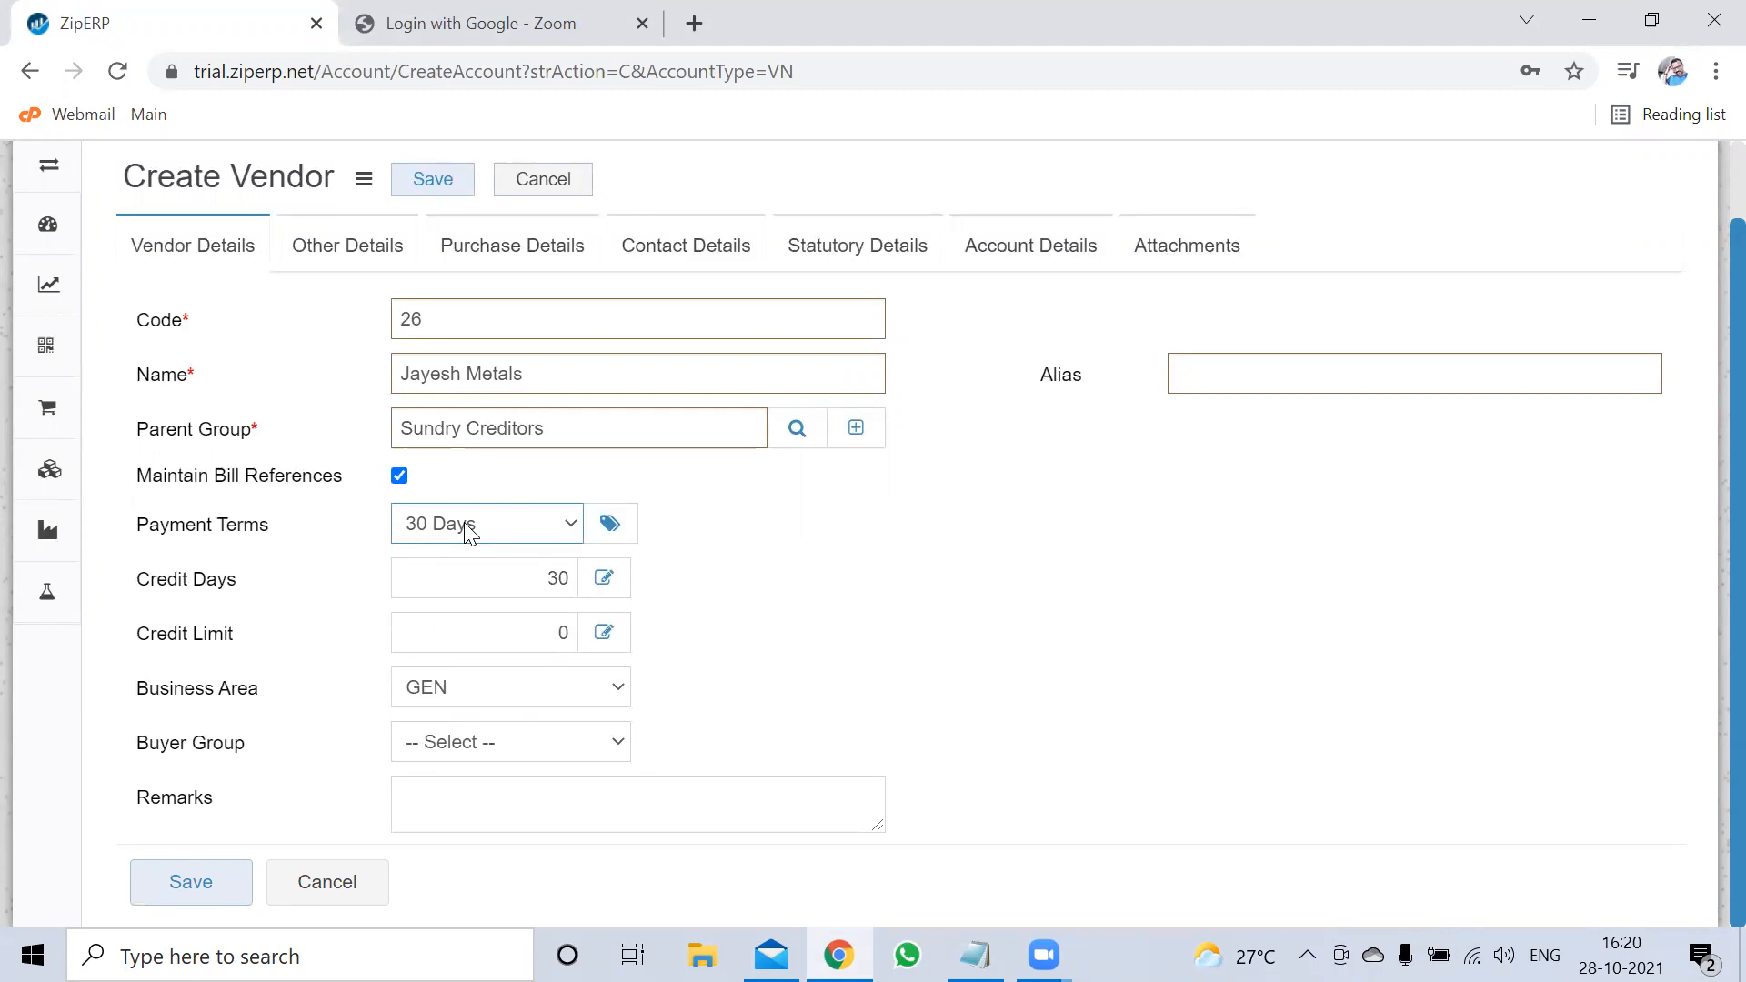
pyautogui.click(495, 743)
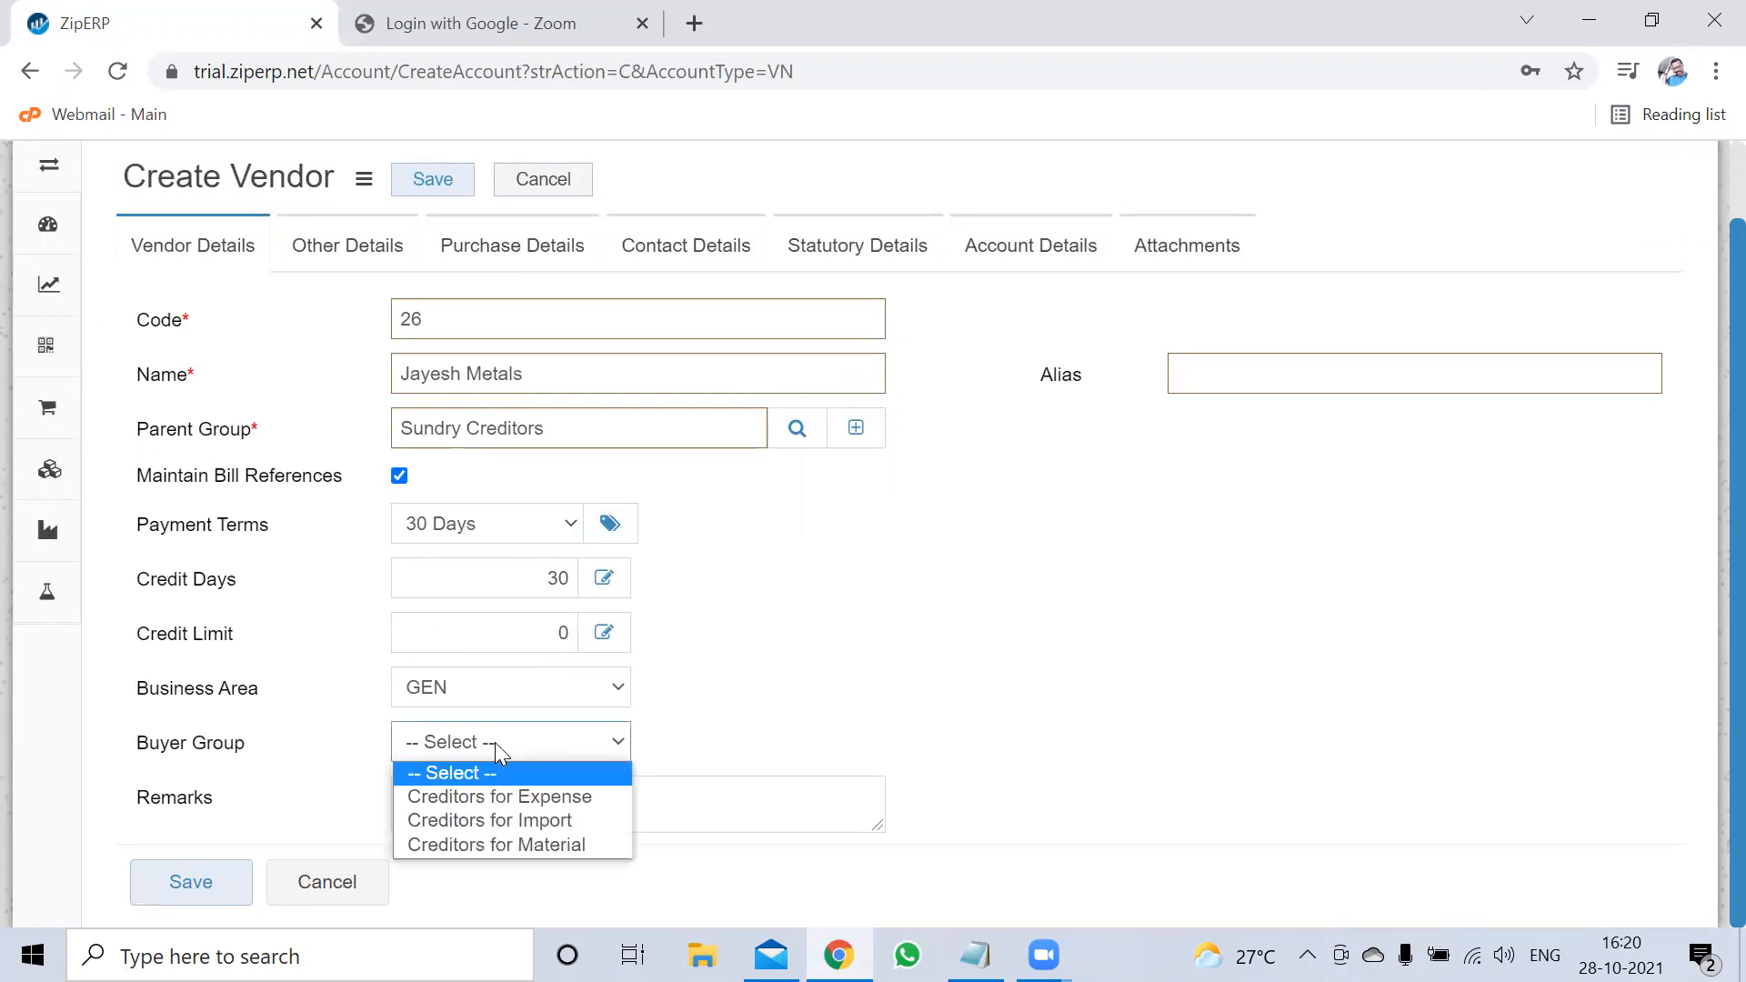
pyautogui.click(476, 844)
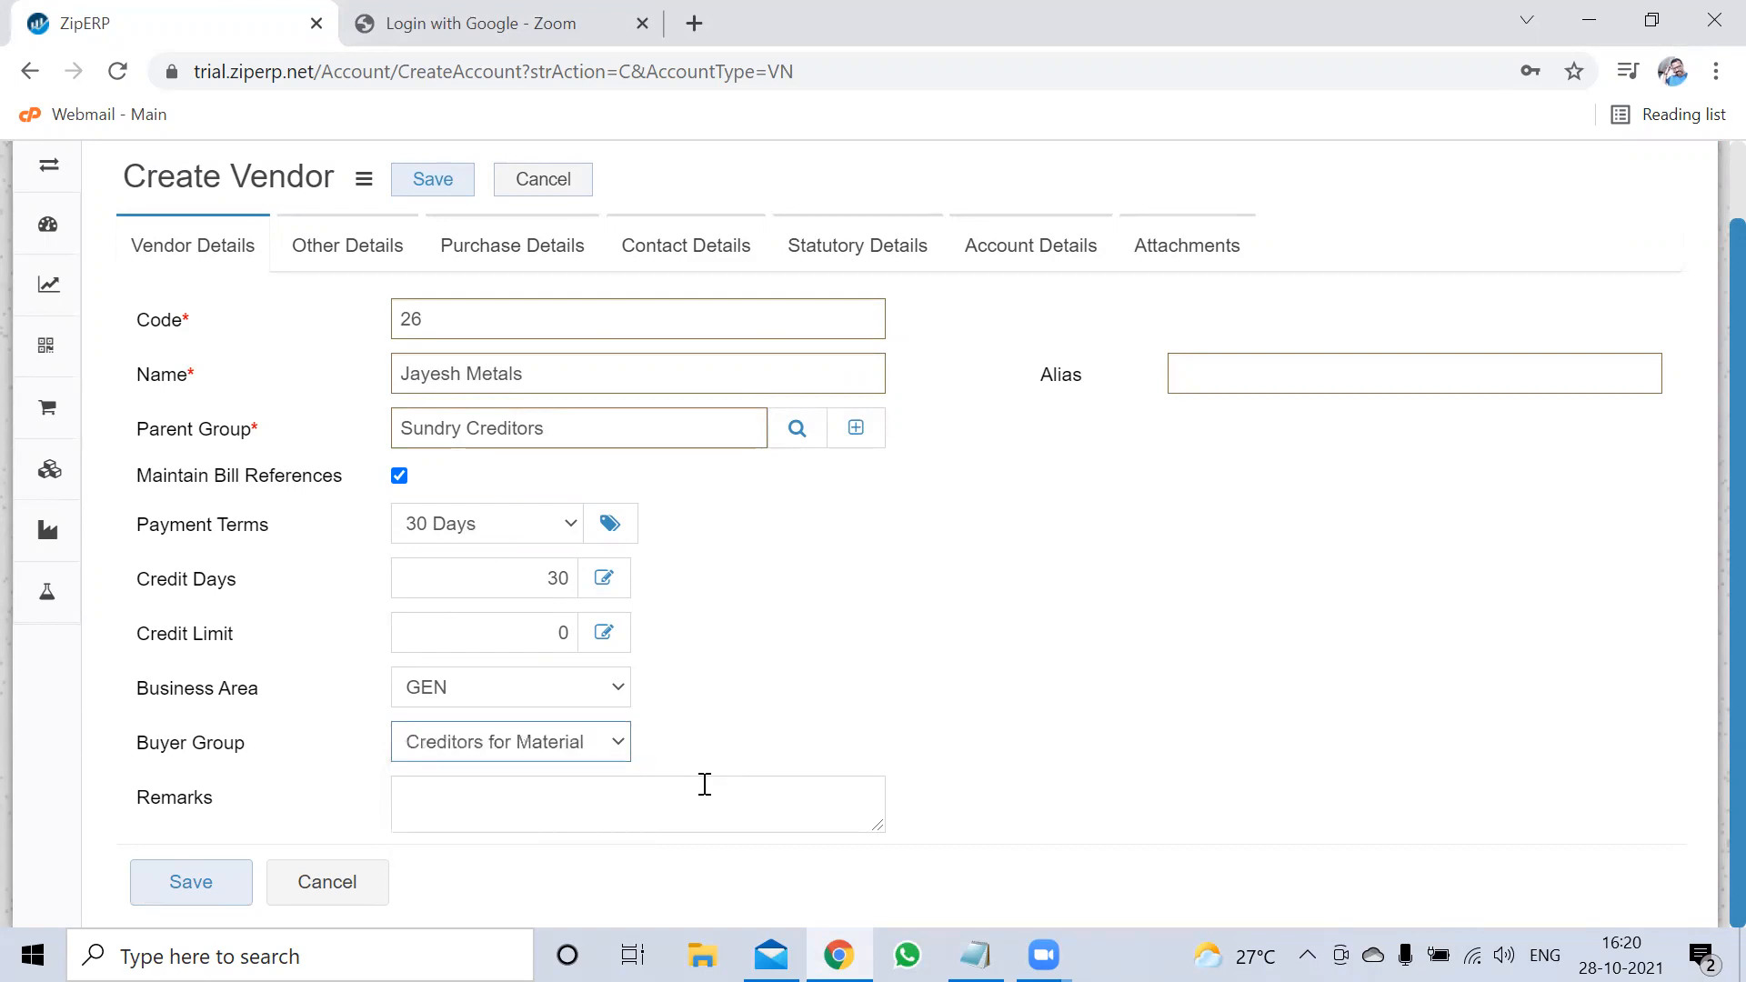
pyautogui.click(575, 754)
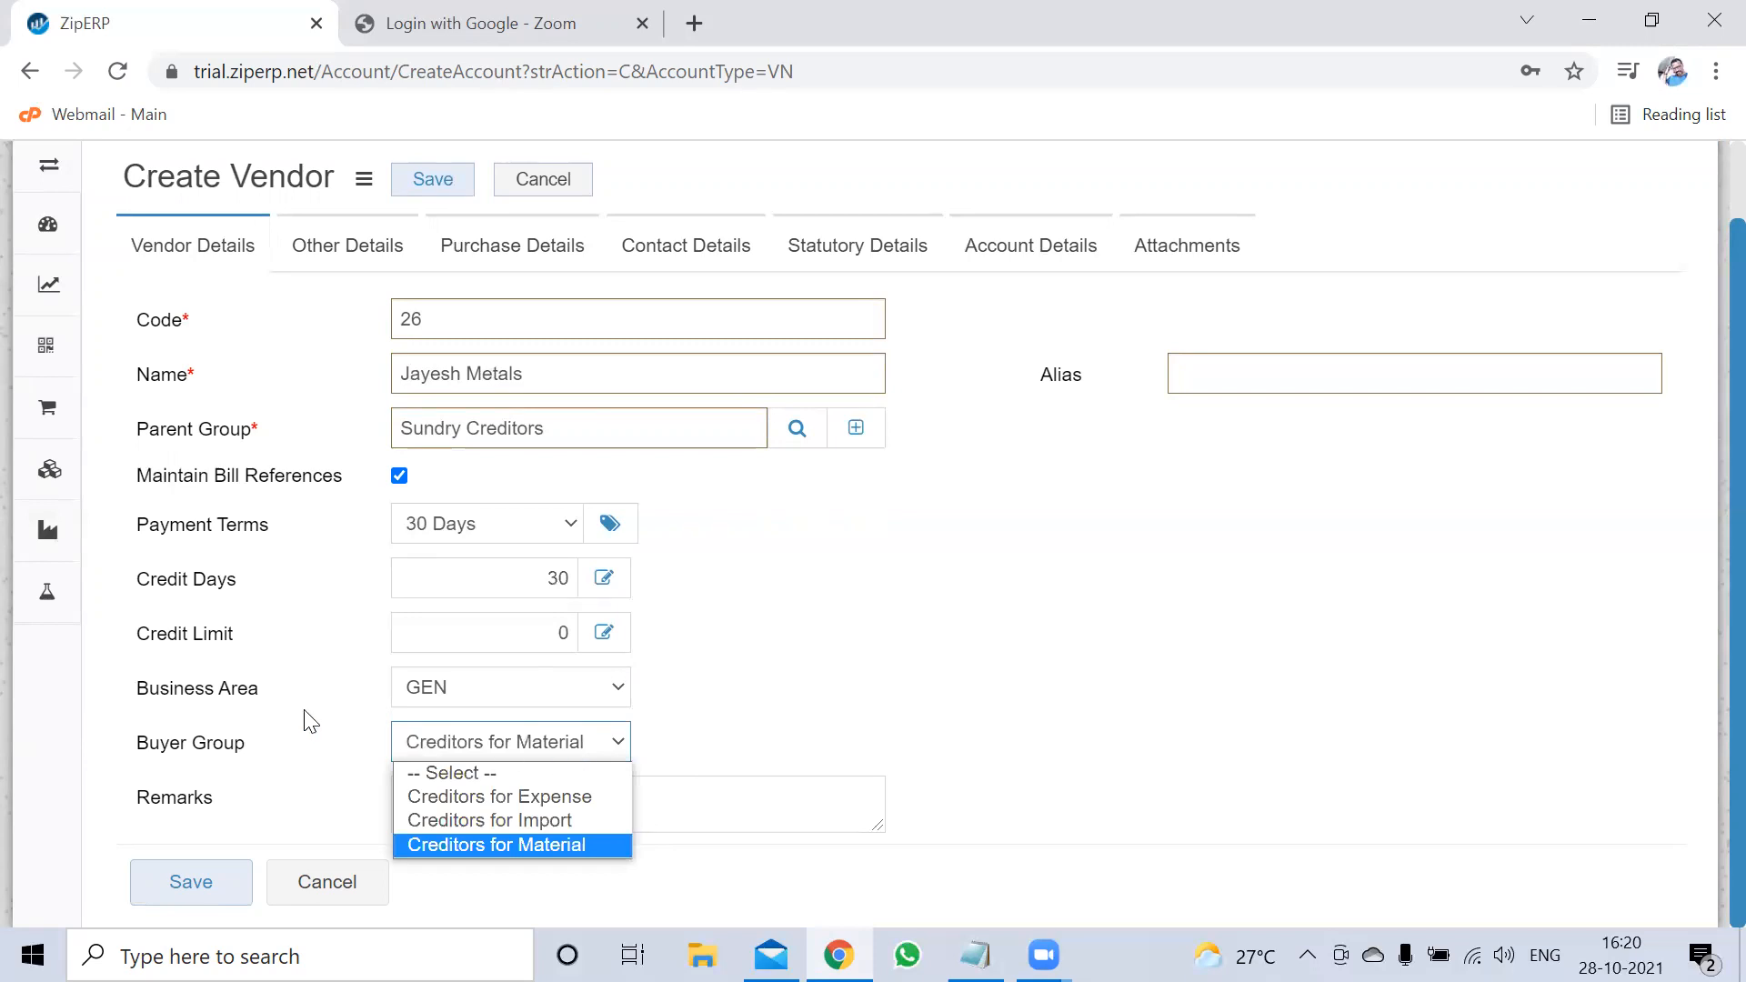
pyautogui.moveTo(49, 244)
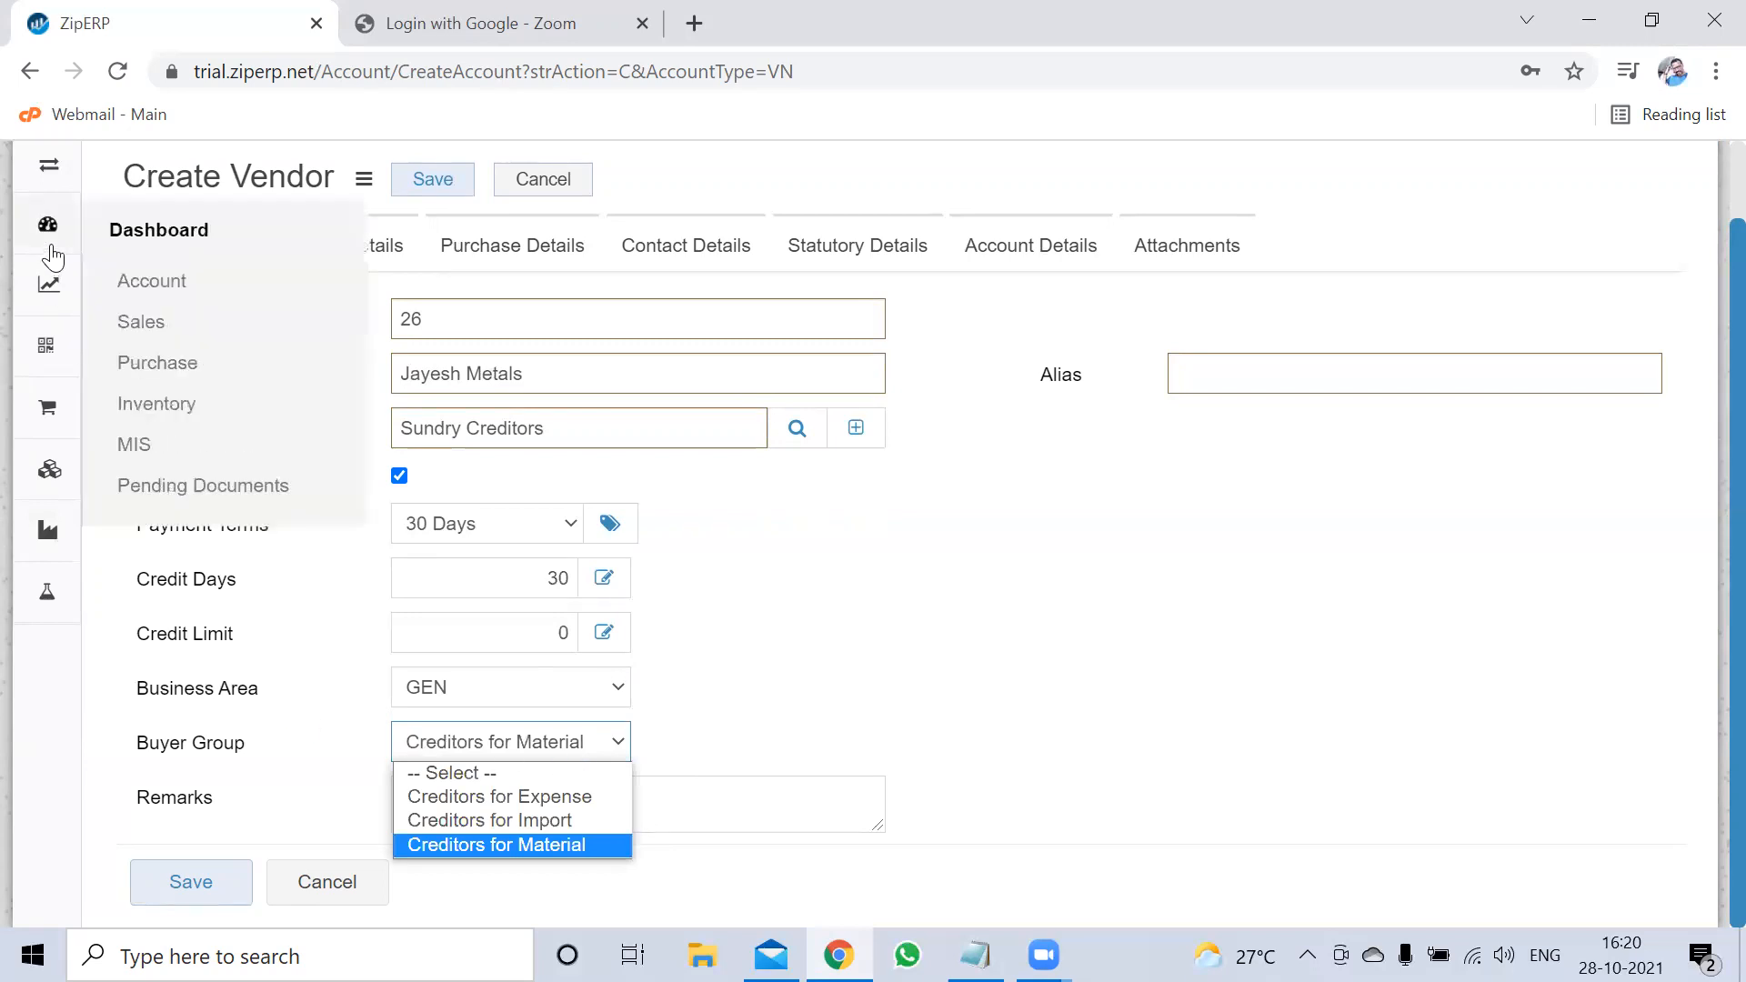
pyautogui.click(576, 752)
pyautogui.click(863, 727)
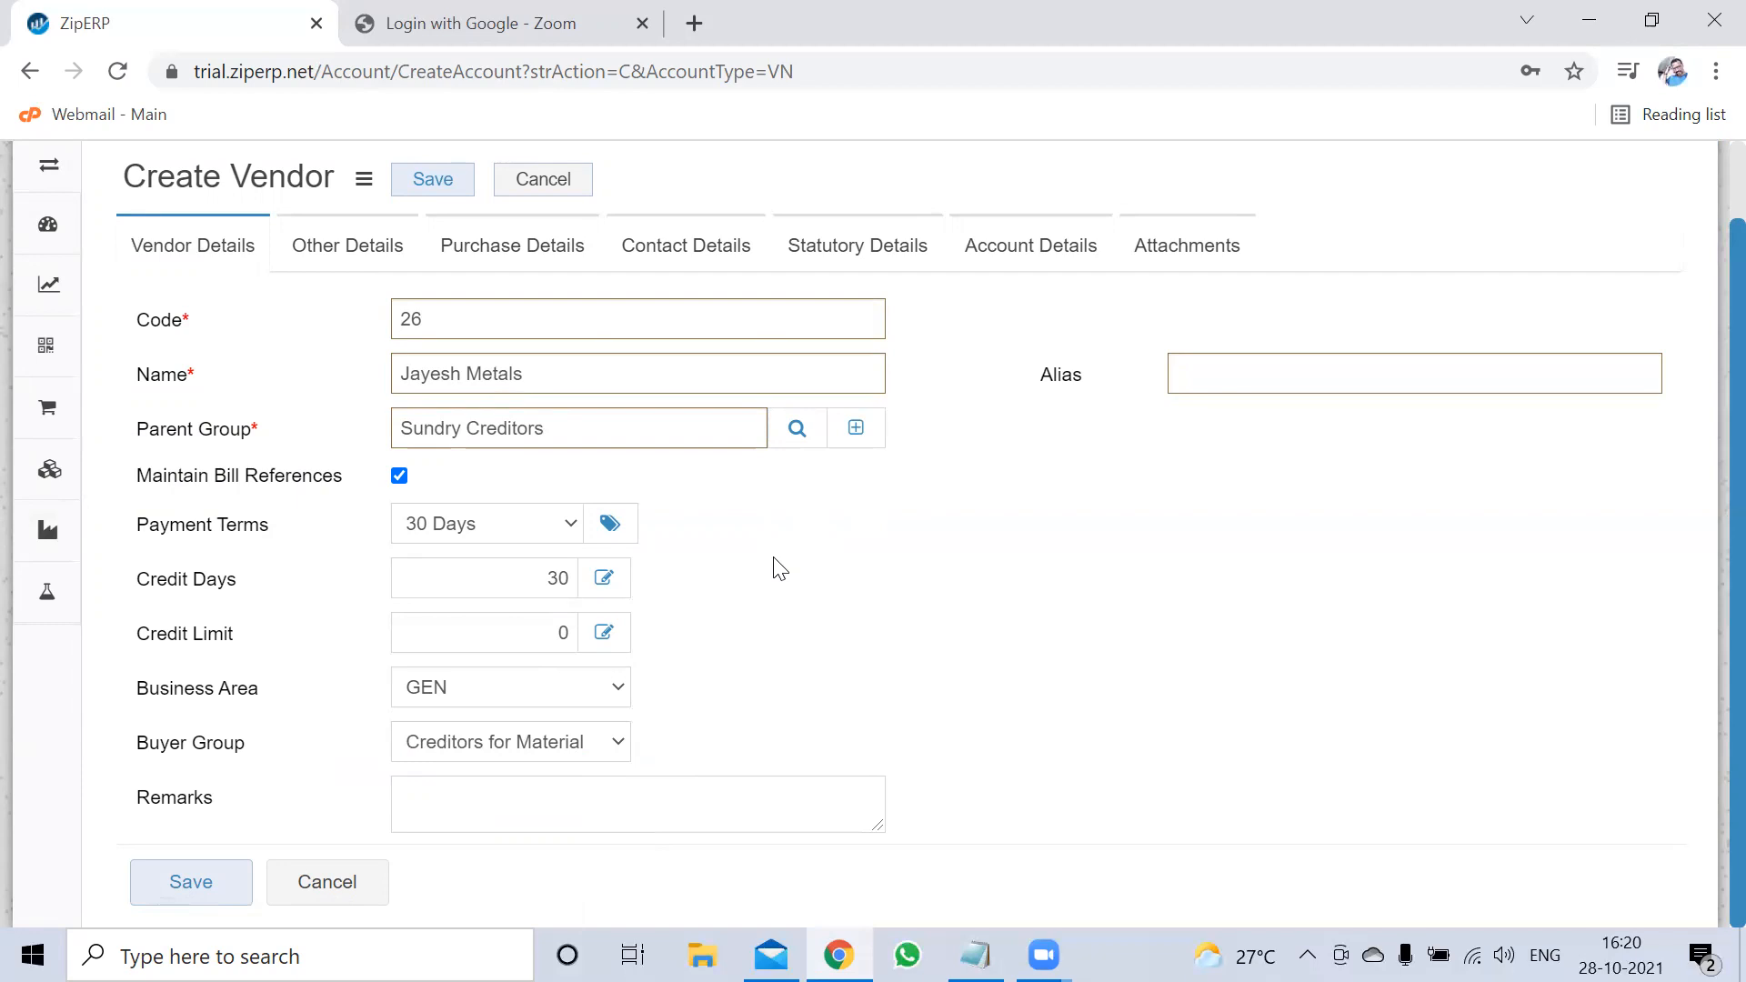
# Reconfirm 30 Days payment terms and check the 30 credit days value
pyautogui.click(514, 532)
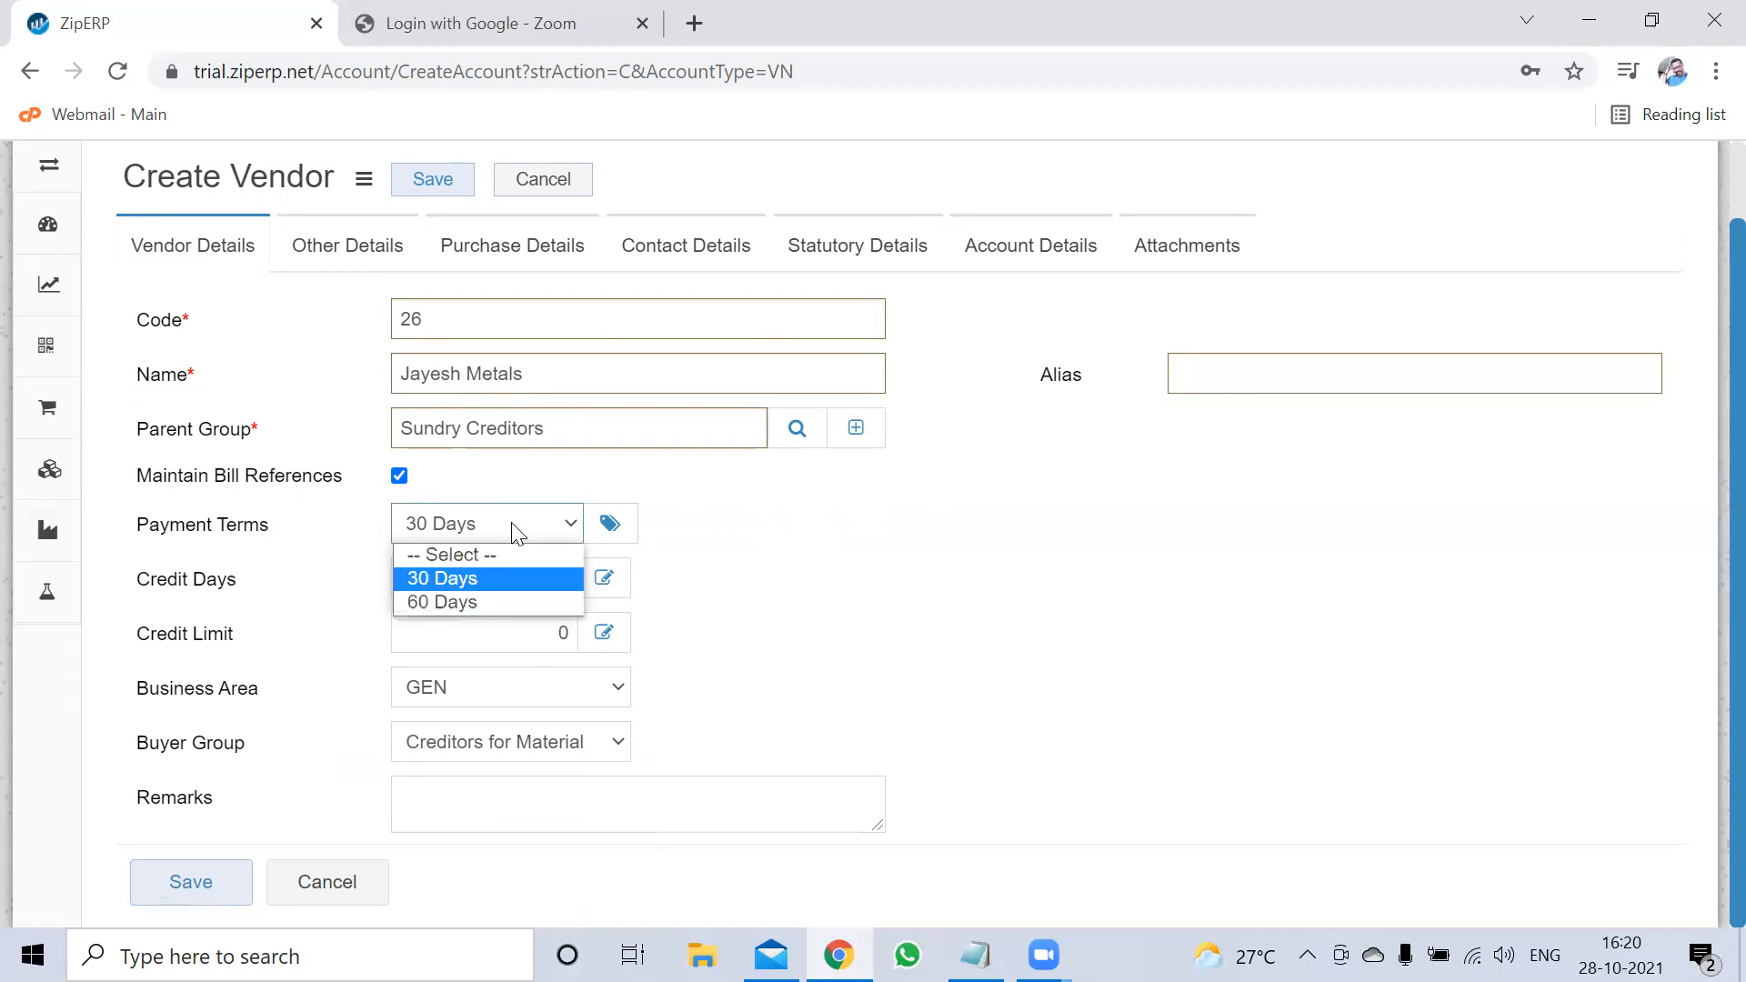
pyautogui.click(462, 580)
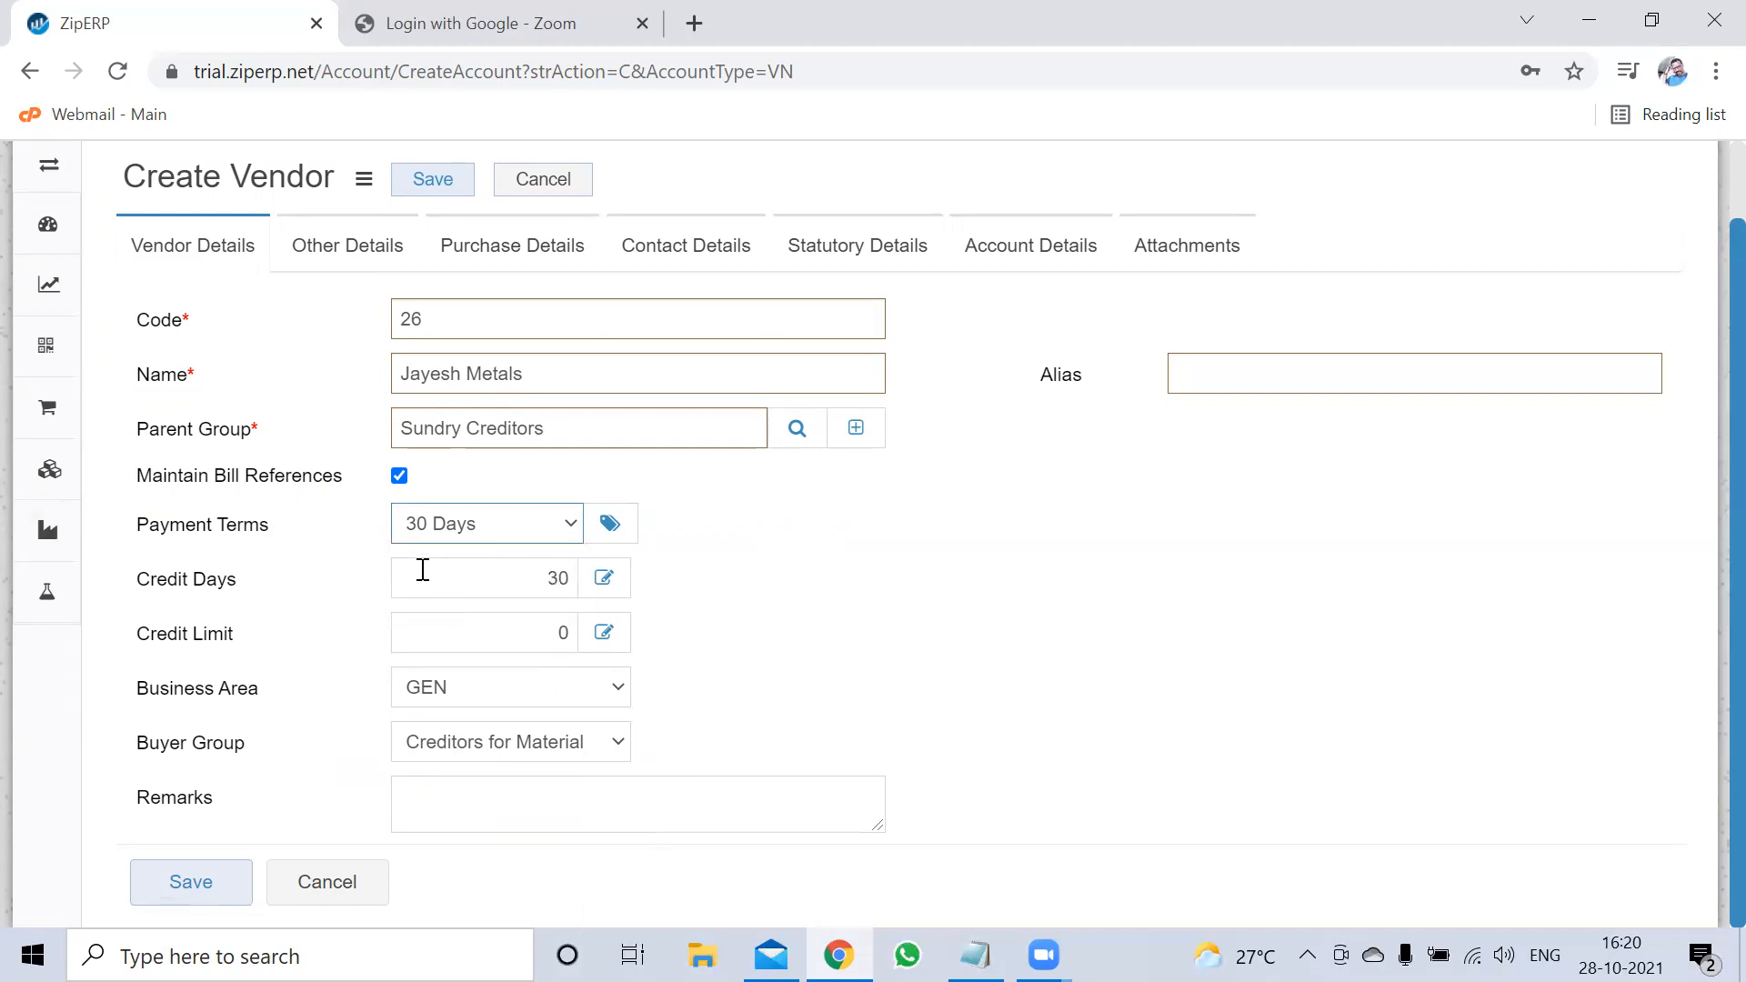
pyautogui.moveTo(421, 578); pyautogui.dragTo(582, 579)
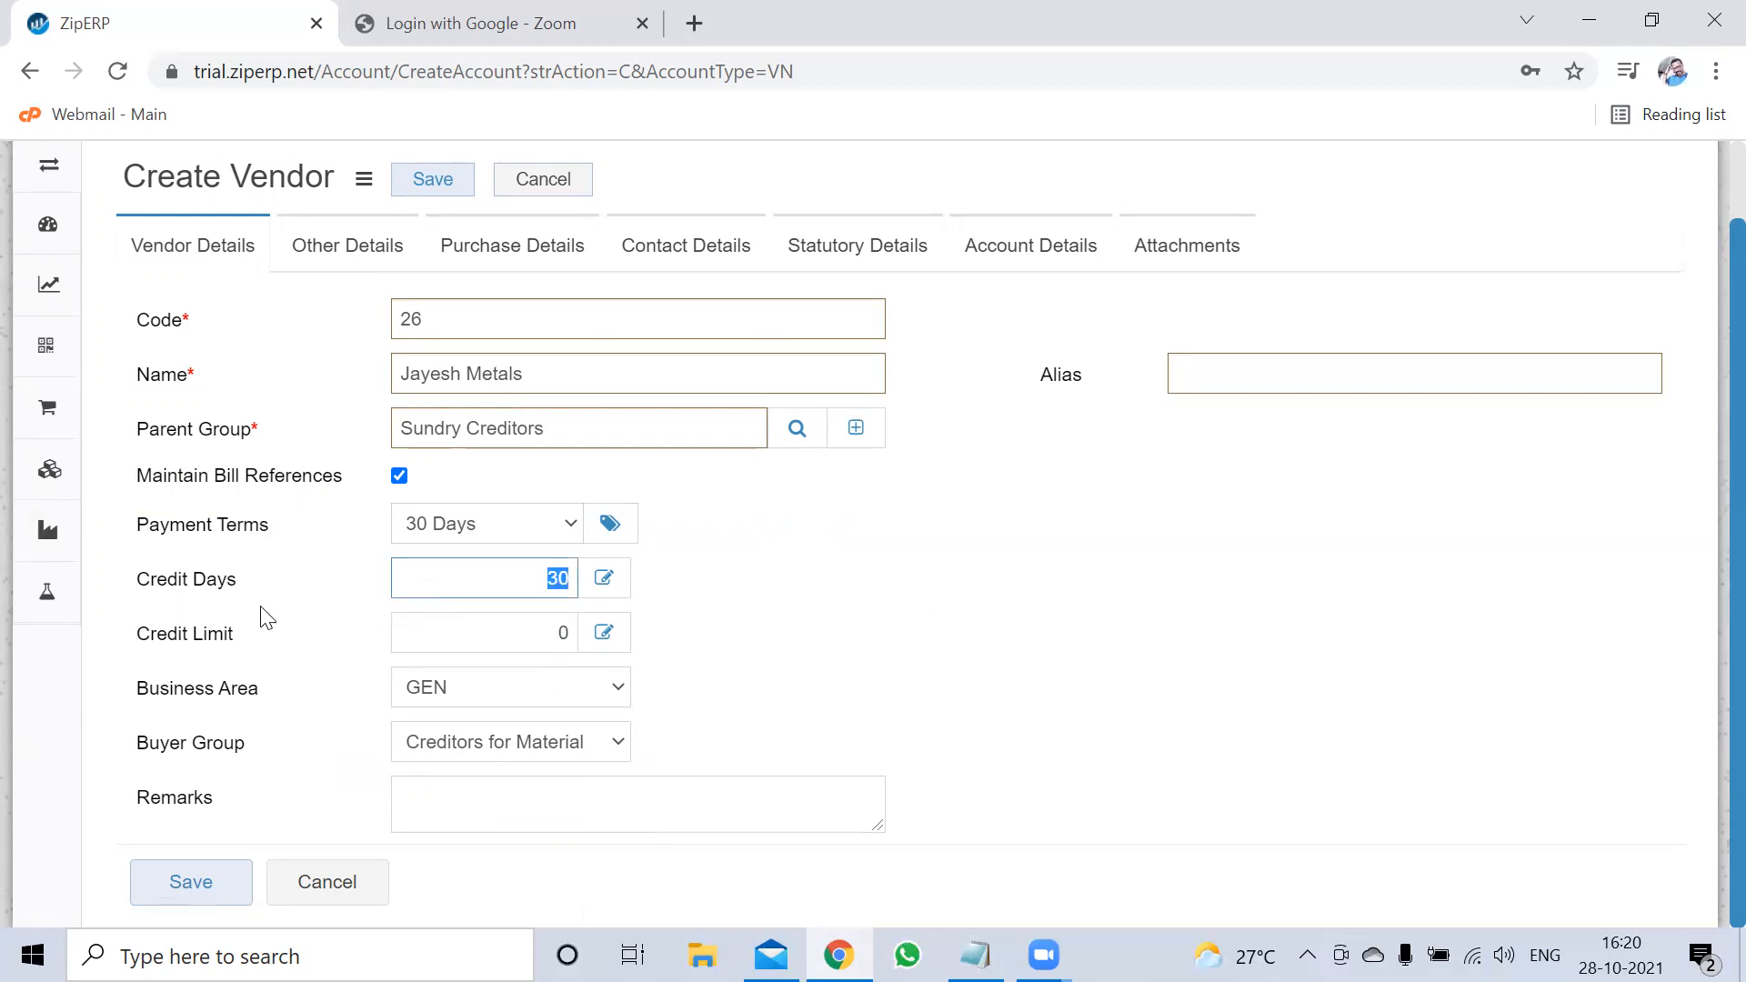
pyautogui.moveTo(206, 604); pyautogui.dragTo(187, 658)
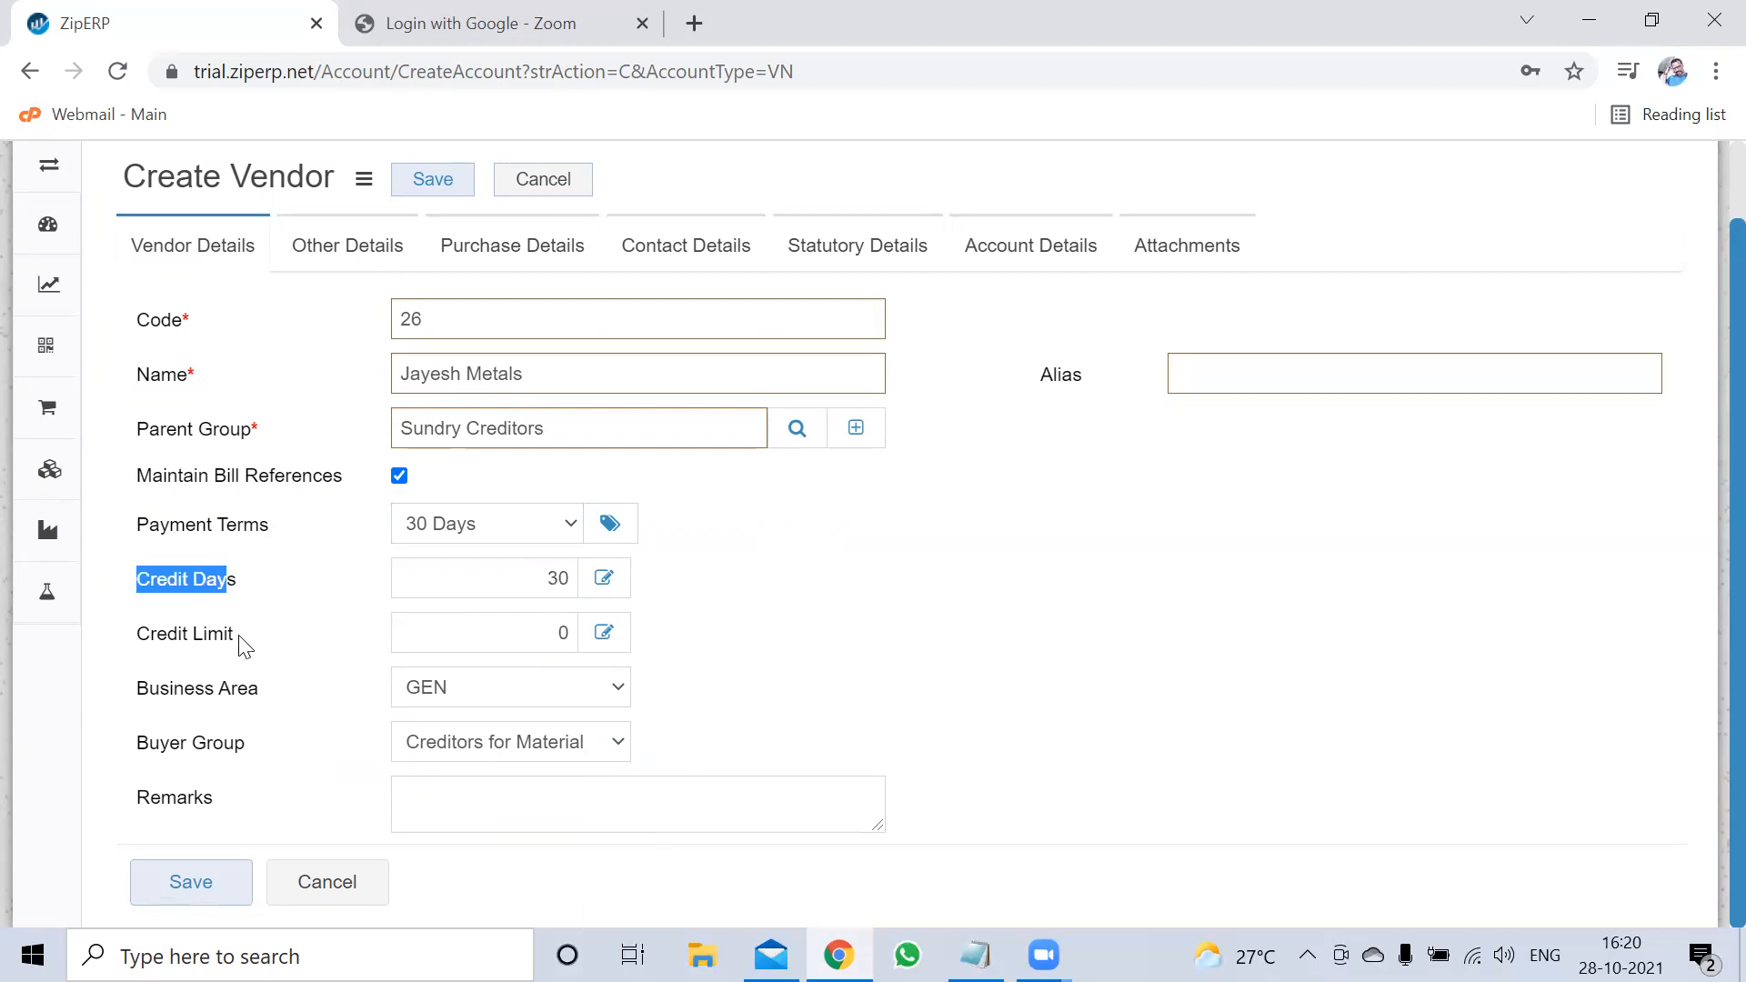
pyautogui.click(314, 644)
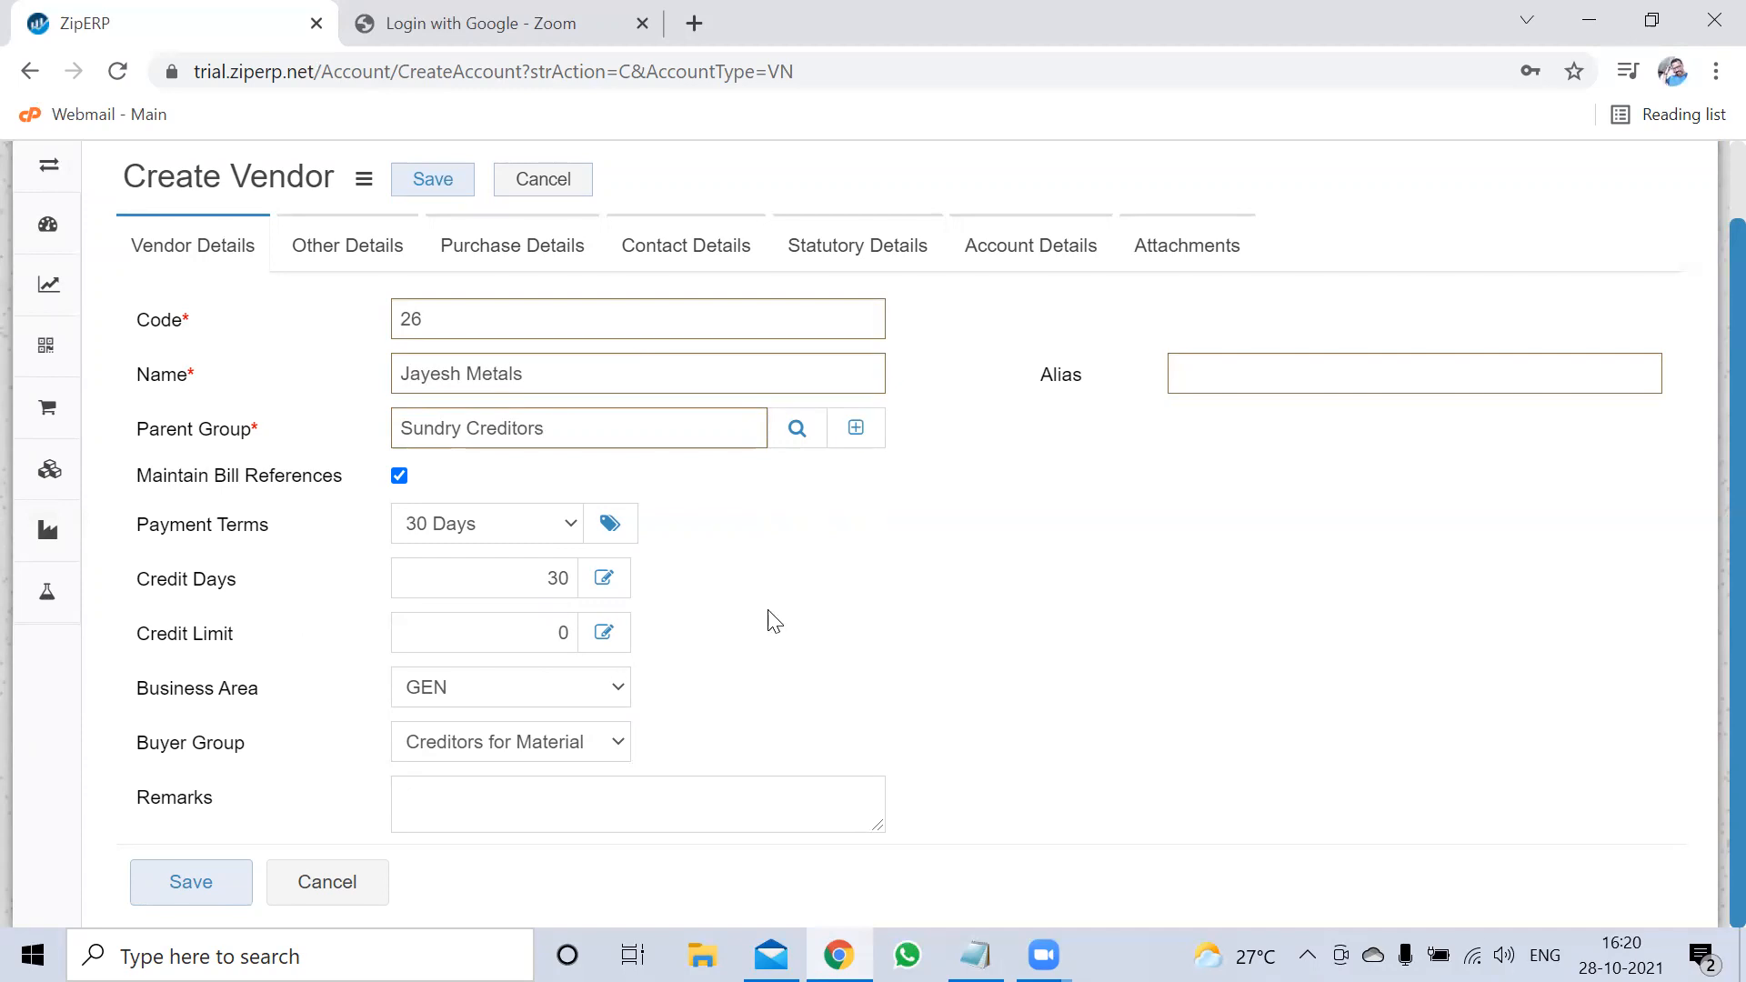
# On Other Details, leave the vendor status unset
pyautogui.click(351, 245)
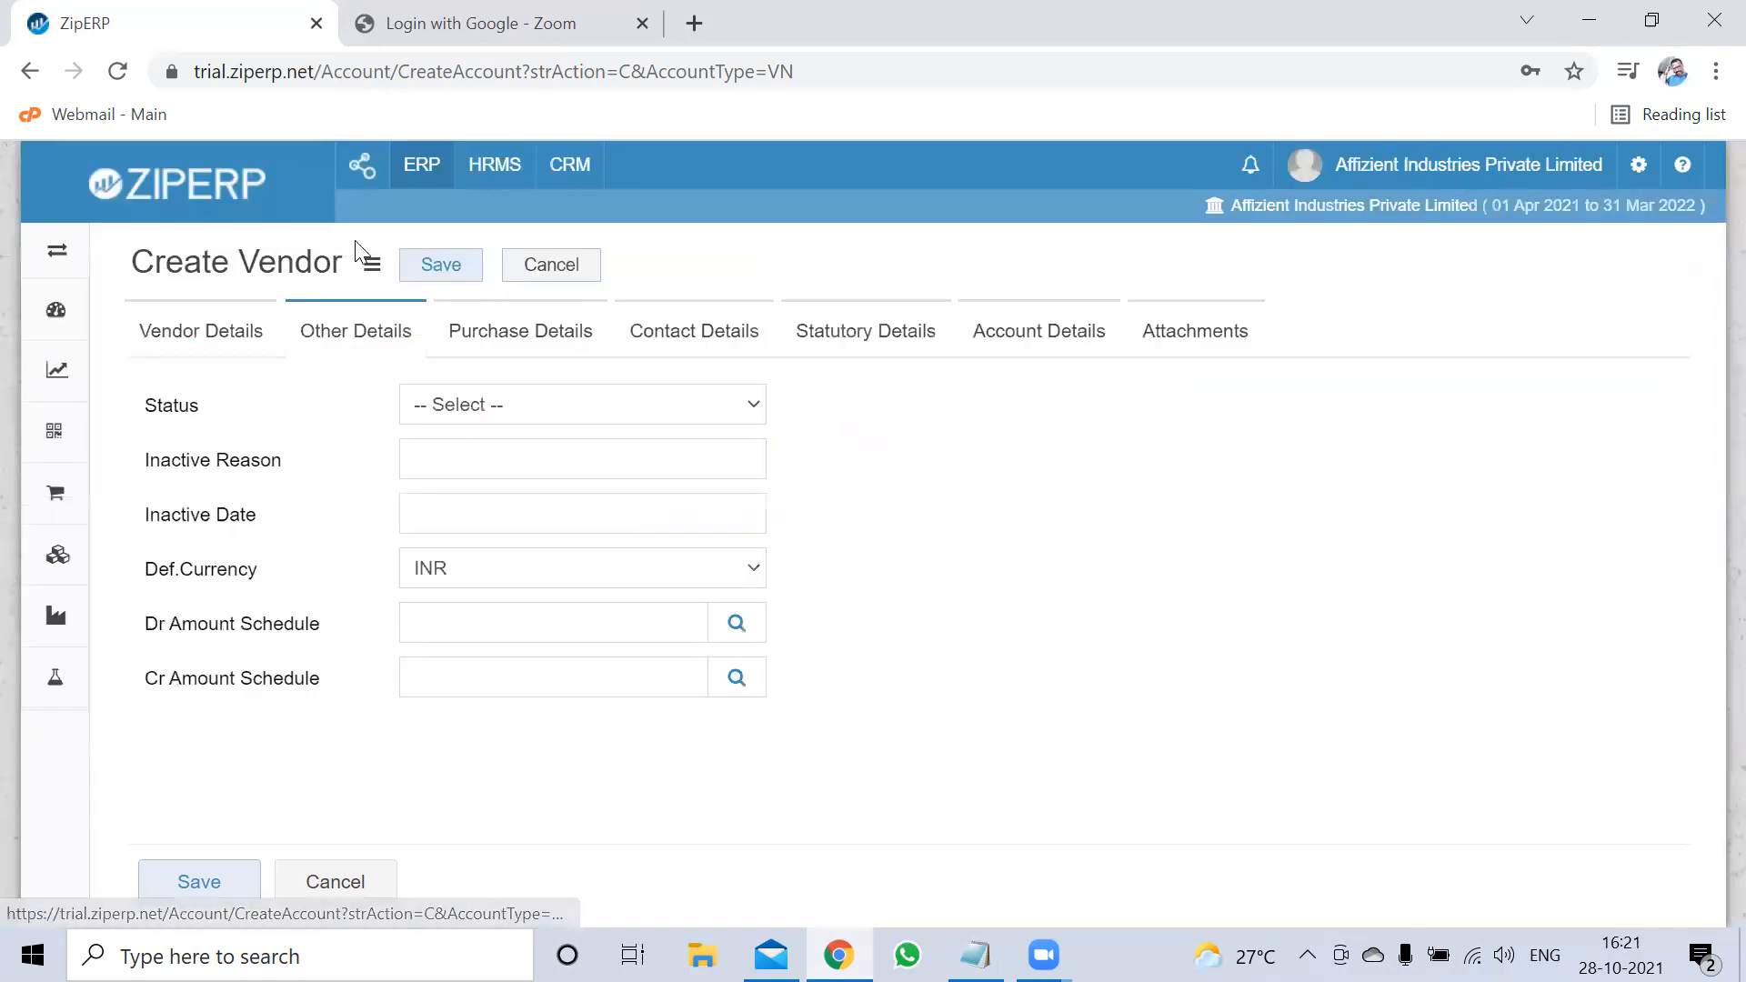
pyautogui.click(506, 401)
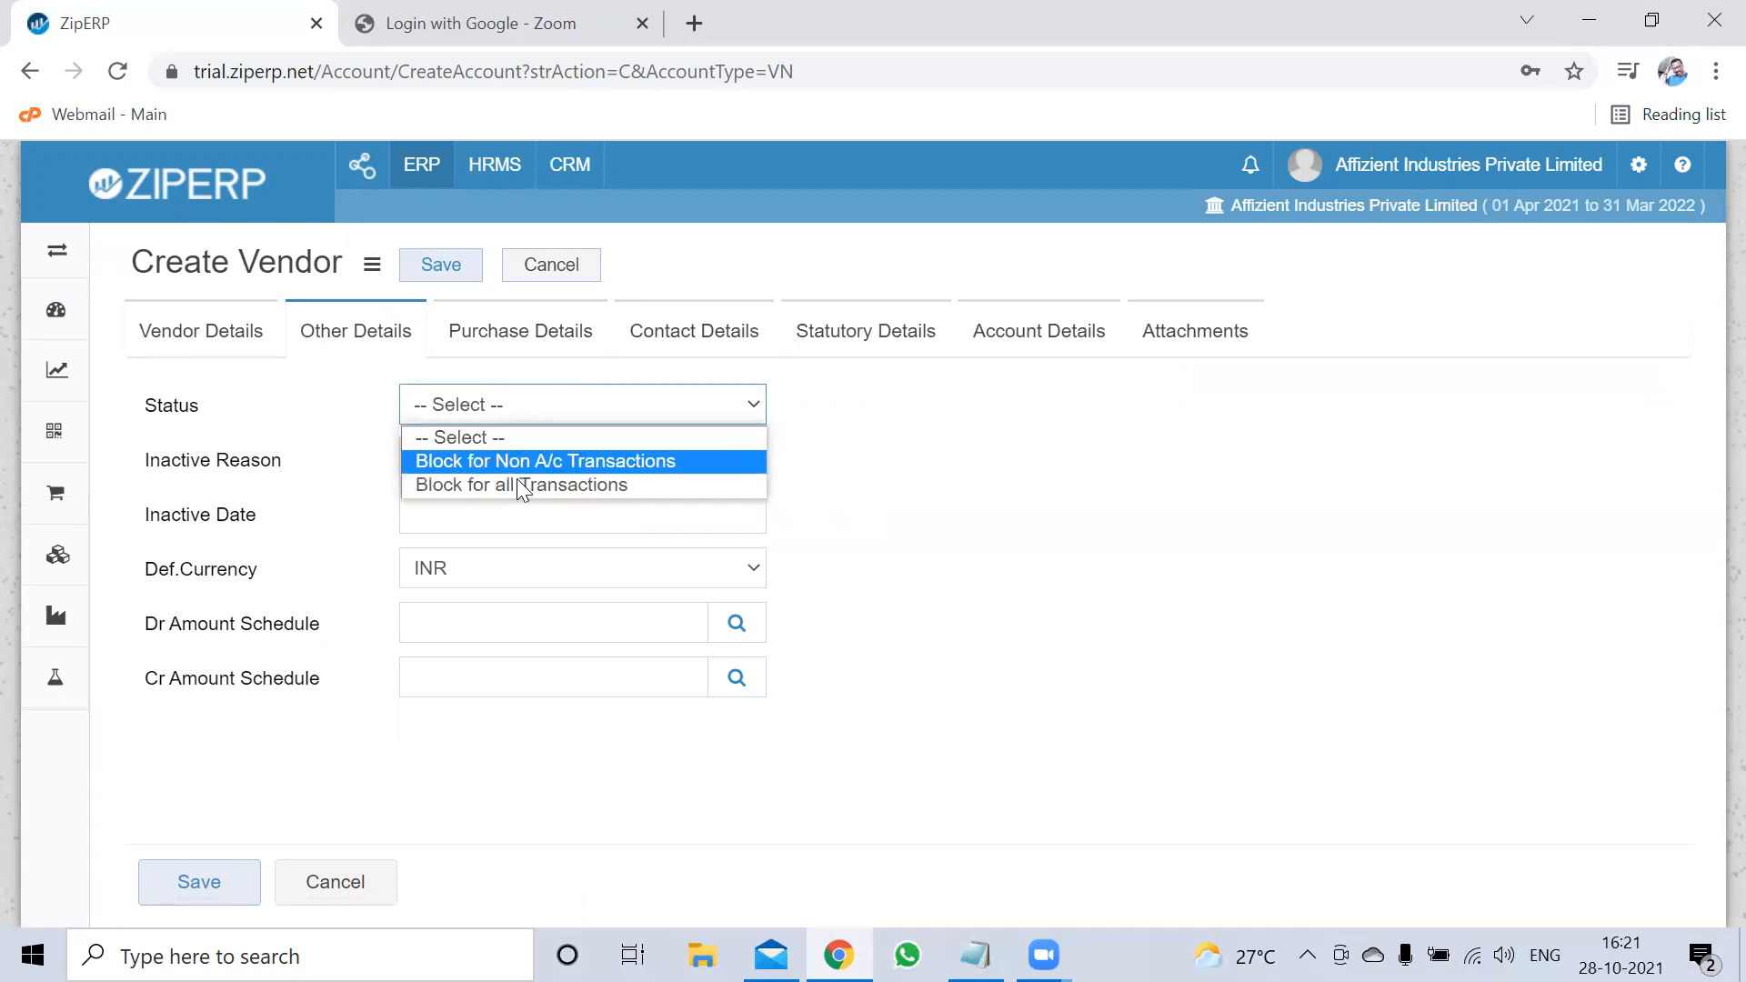
pyautogui.click(523, 411)
pyautogui.moveTo(190, 460); pyautogui.dragTo(229, 466)
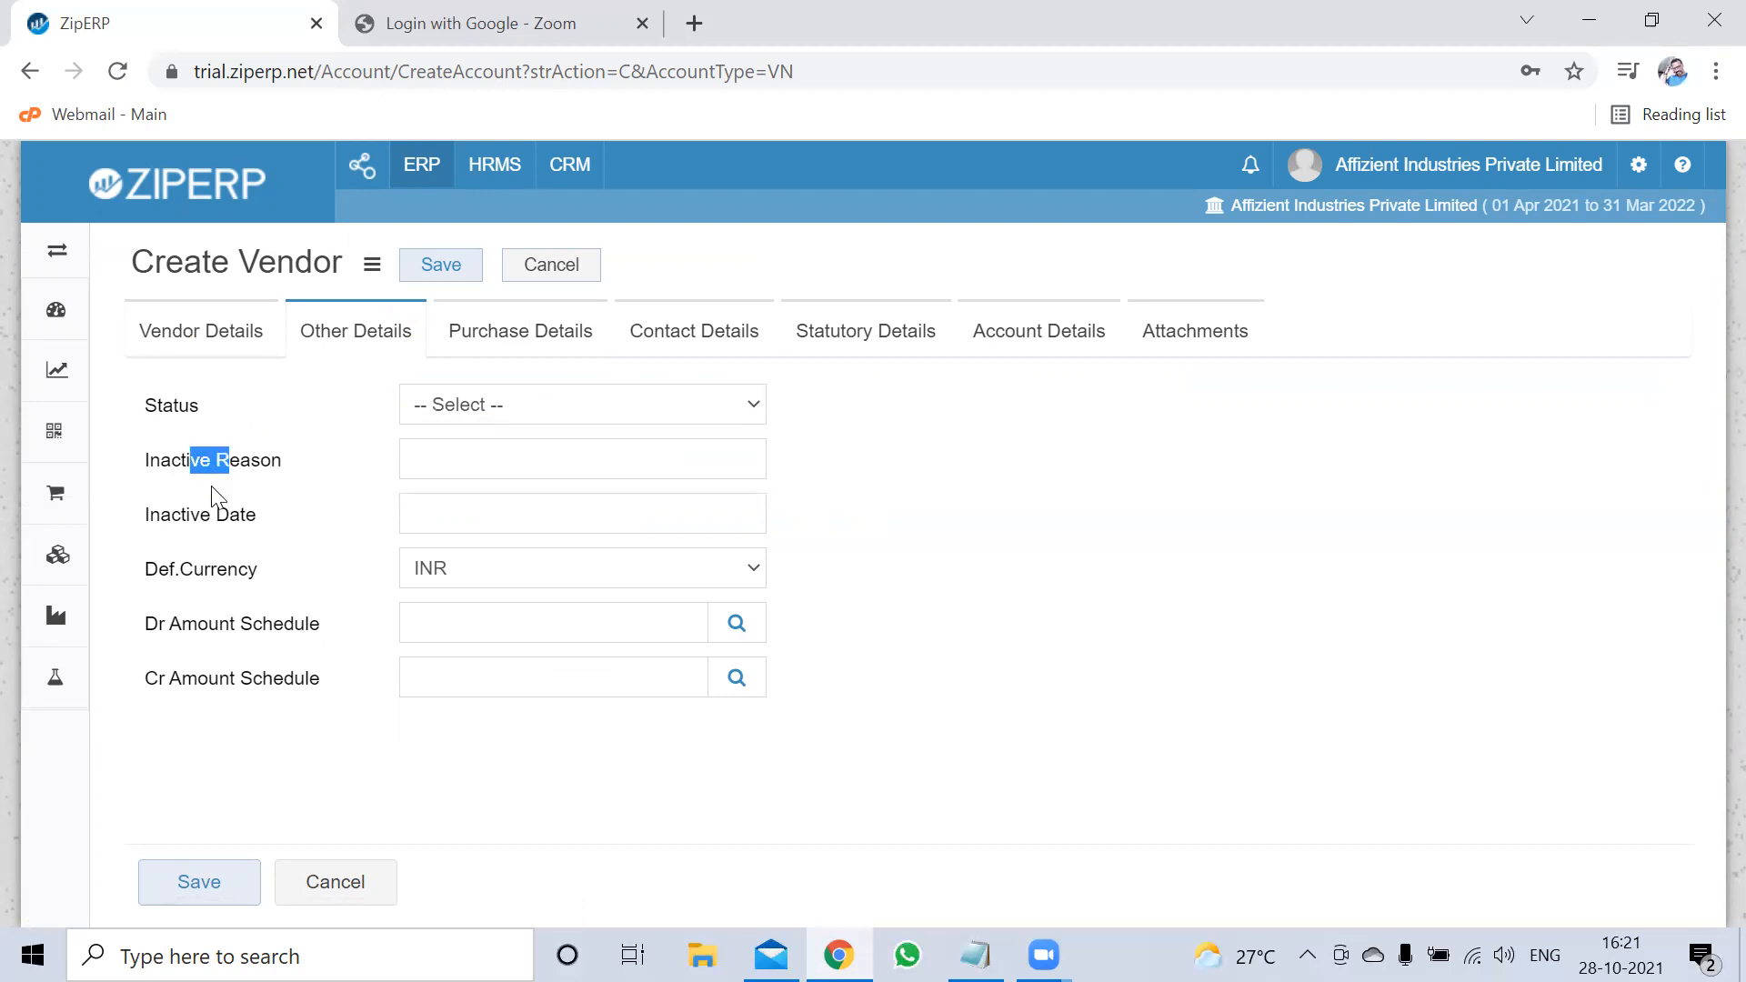
pyautogui.click(300, 557)
# Change the default currency from USD to INR and go to Purchase Details
pyautogui.click(473, 575)
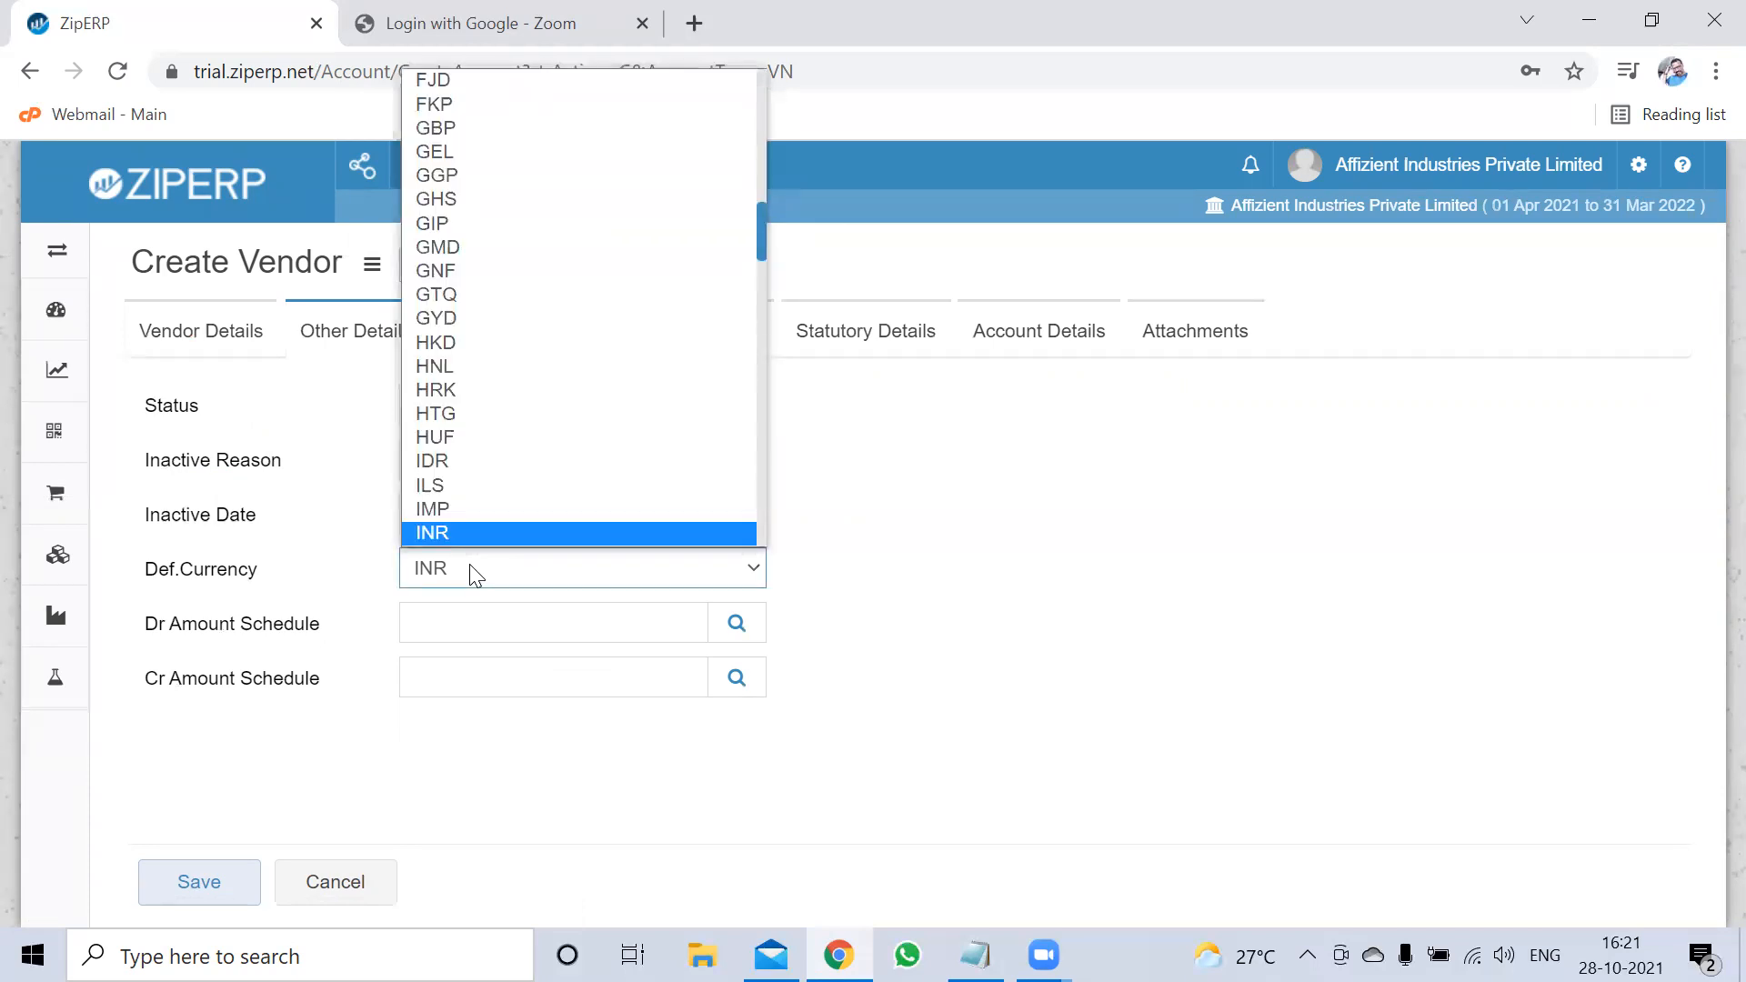
pyautogui.write('us')
pyautogui.press('Return')
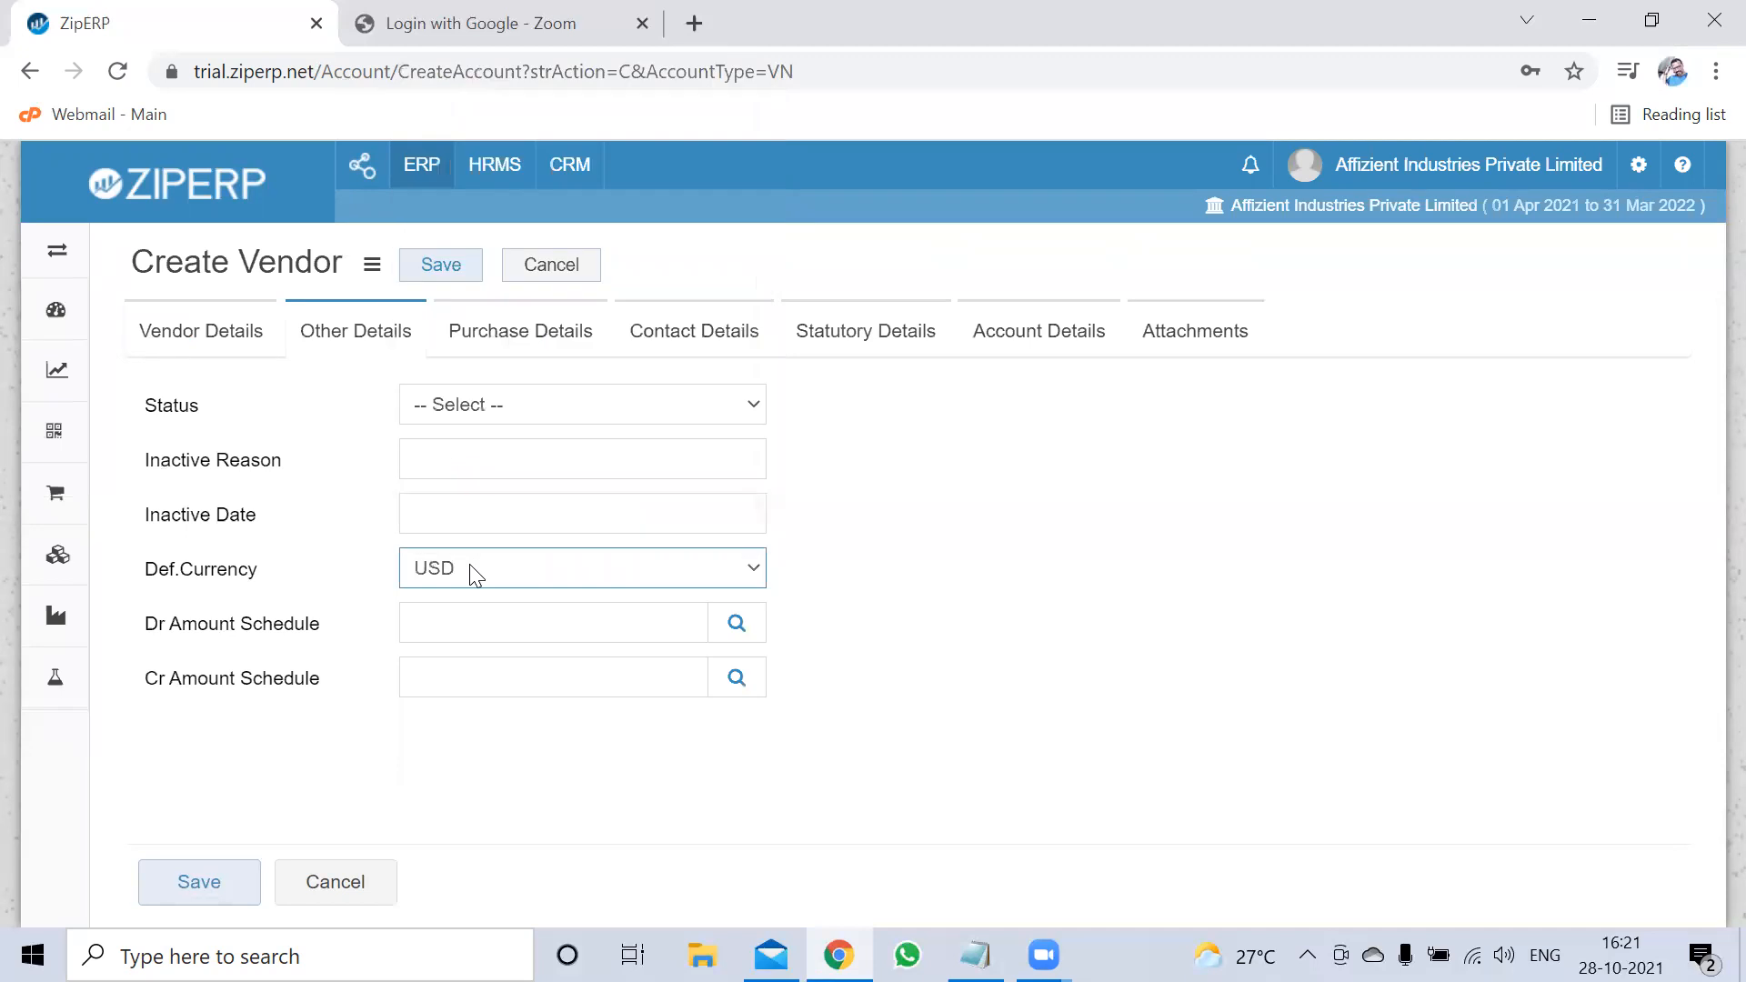
pyautogui.click(473, 575)
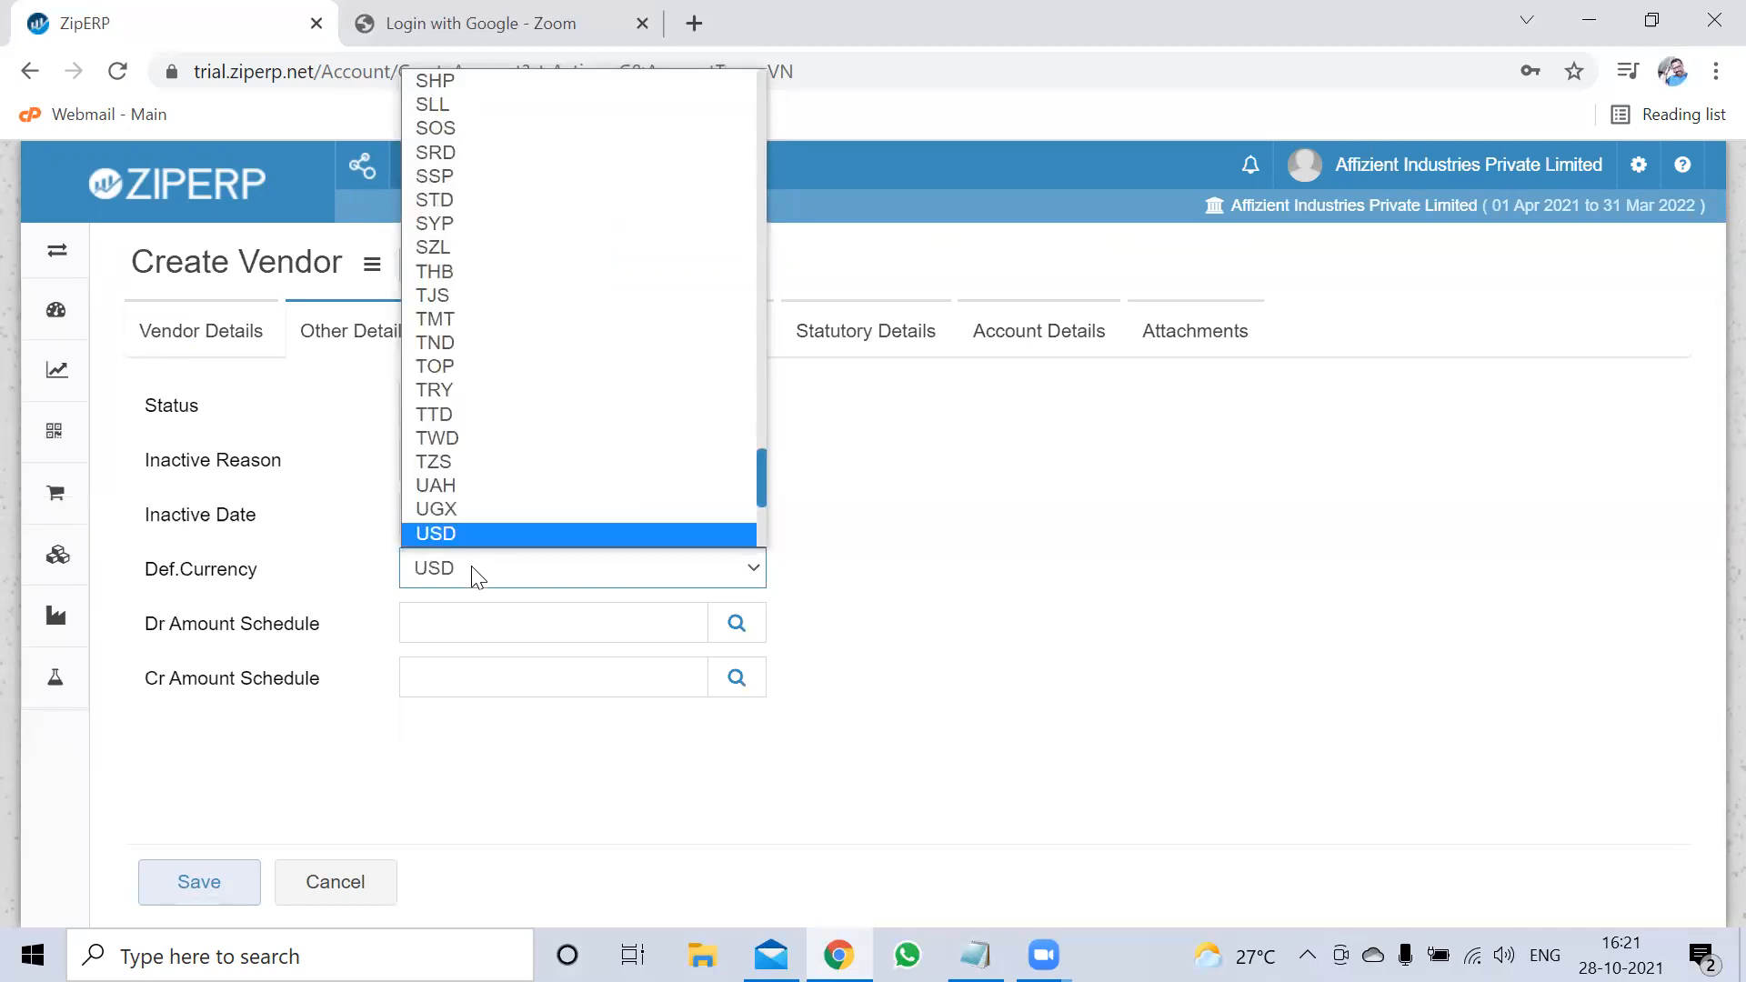
pyautogui.press('n')
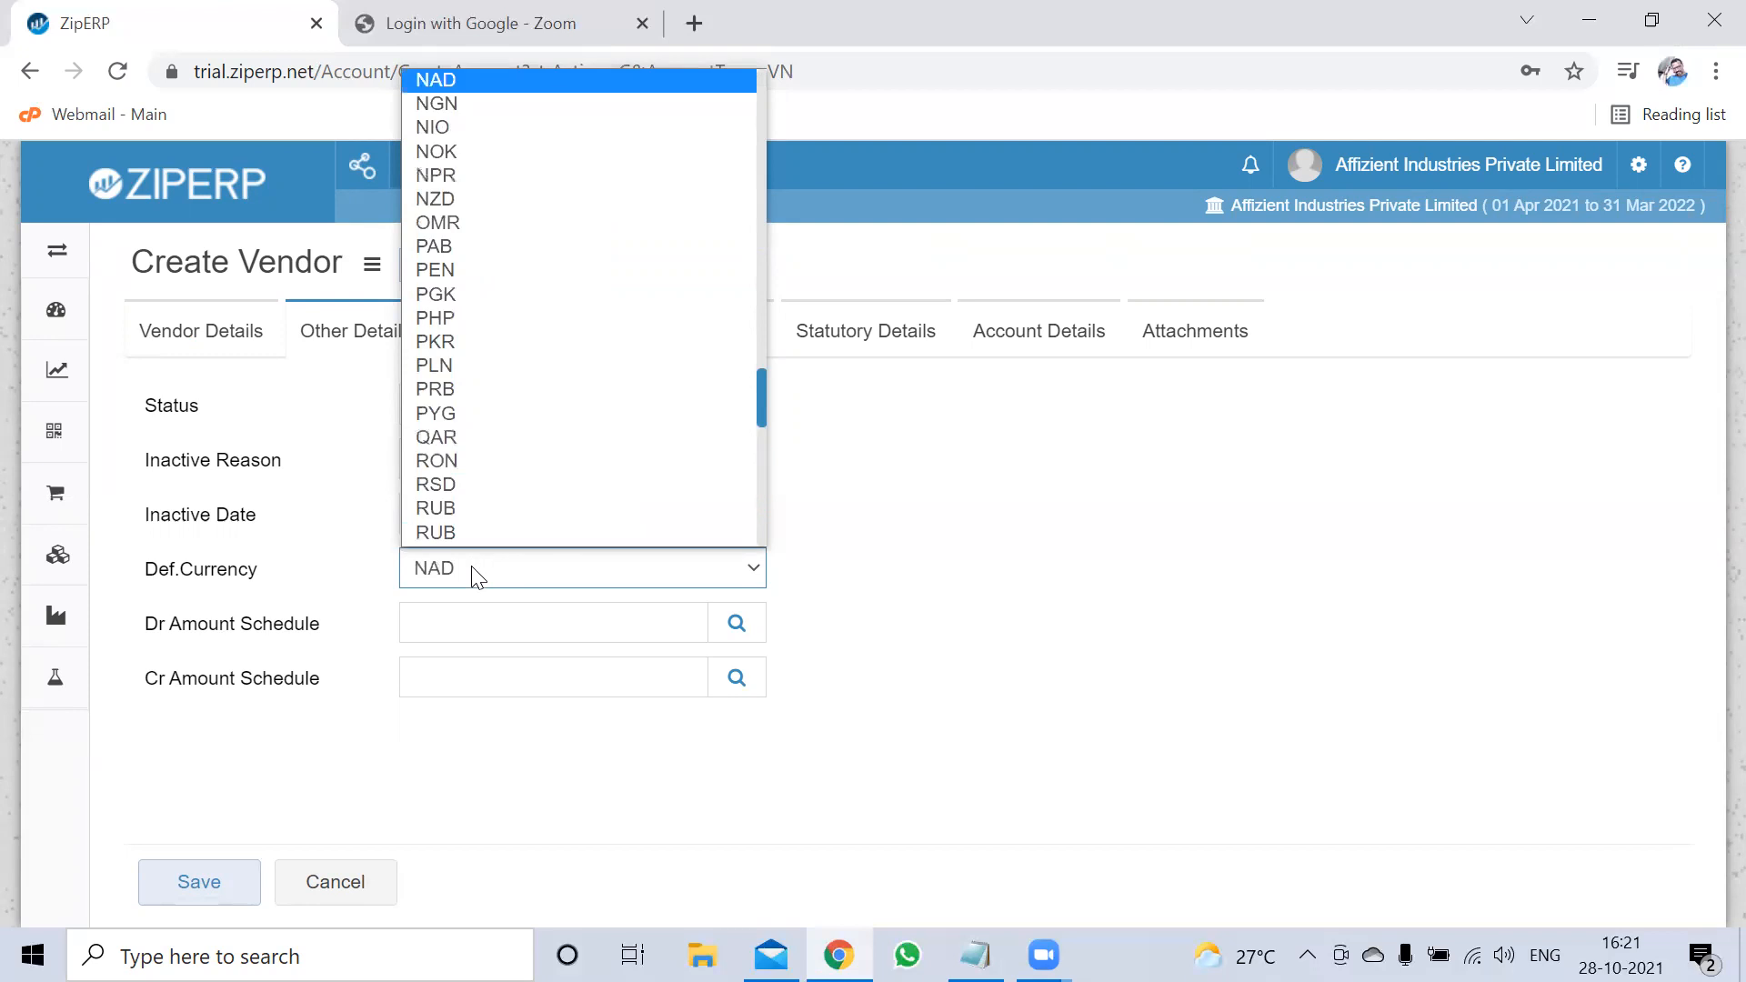
pyautogui.press('i')
pyautogui.press('n')
pyautogui.press('Return')
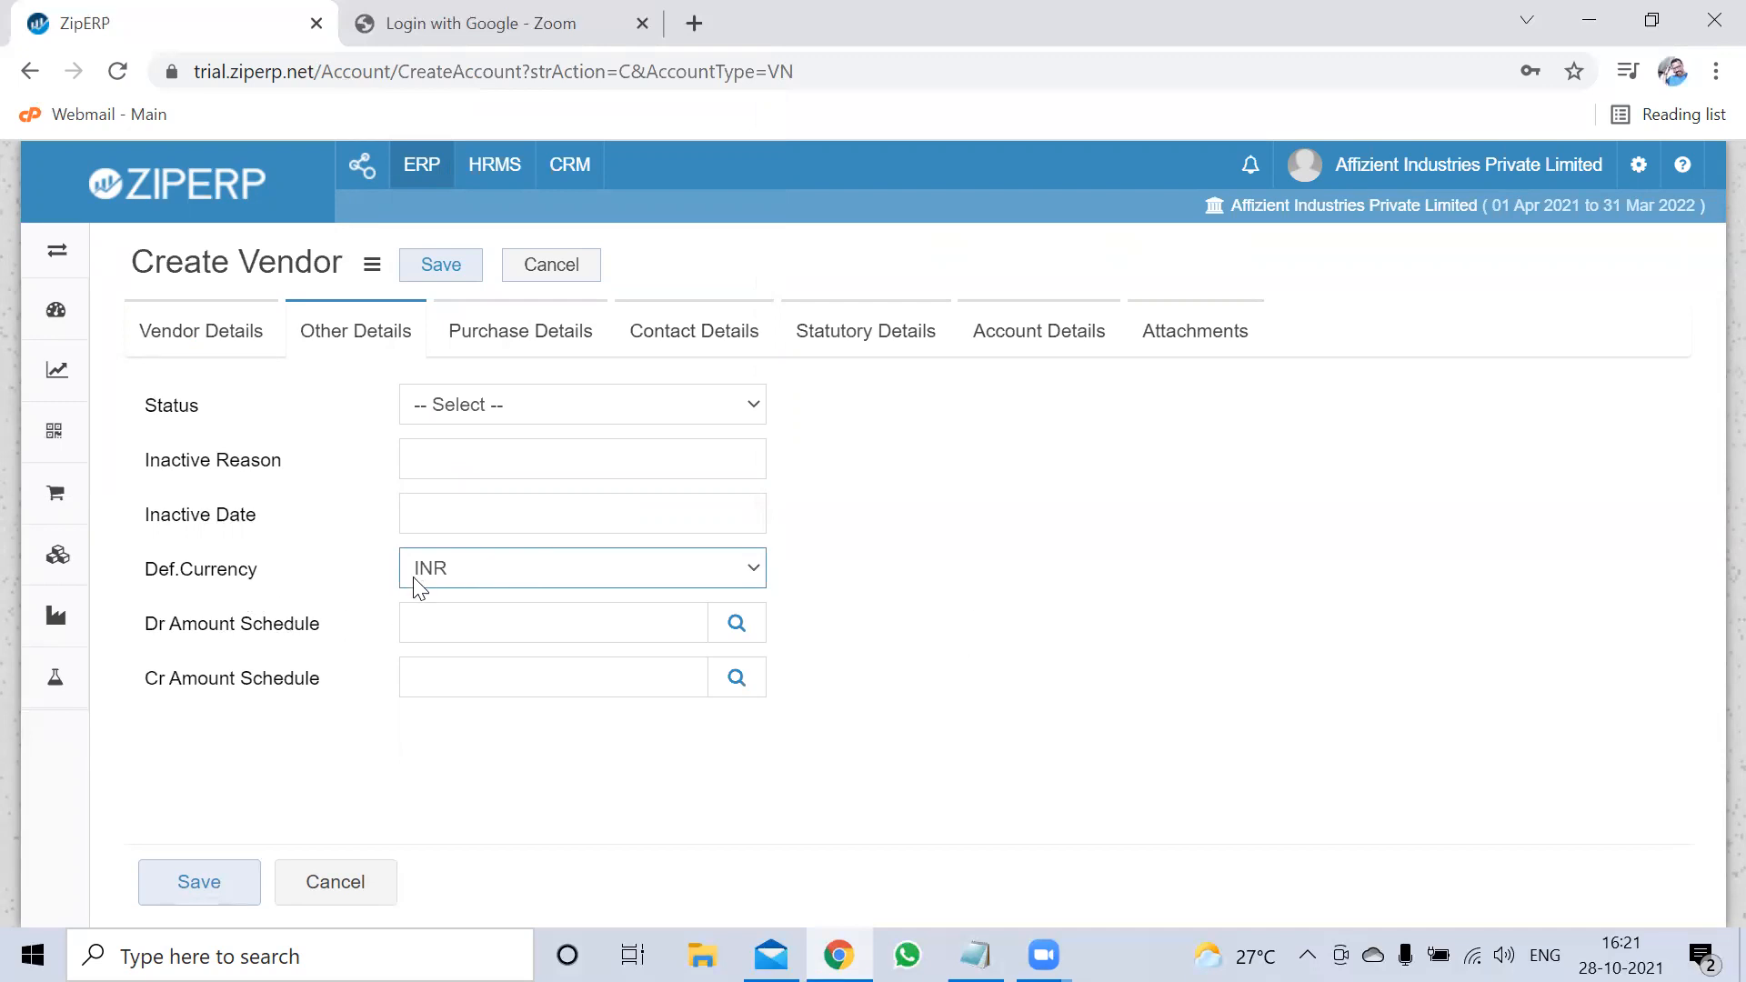
pyautogui.click(543, 336)
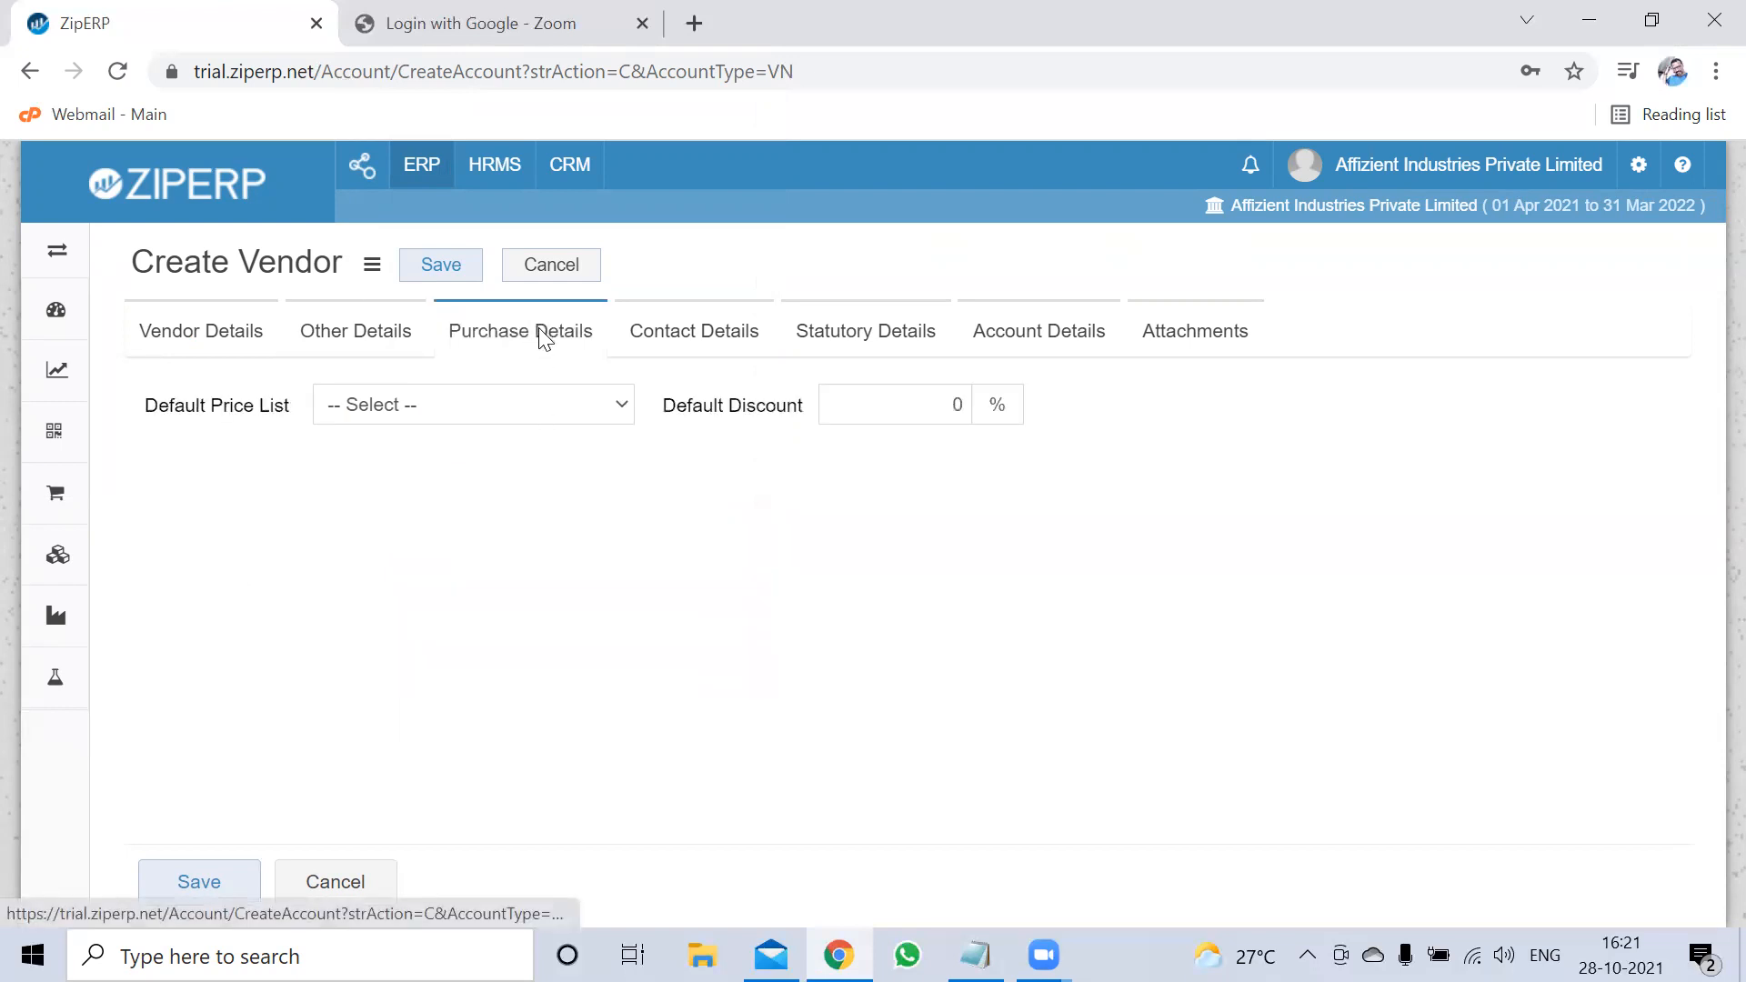
pyautogui.moveTo(747, 405); pyautogui.dragTo(786, 404)
pyautogui.click(767, 473)
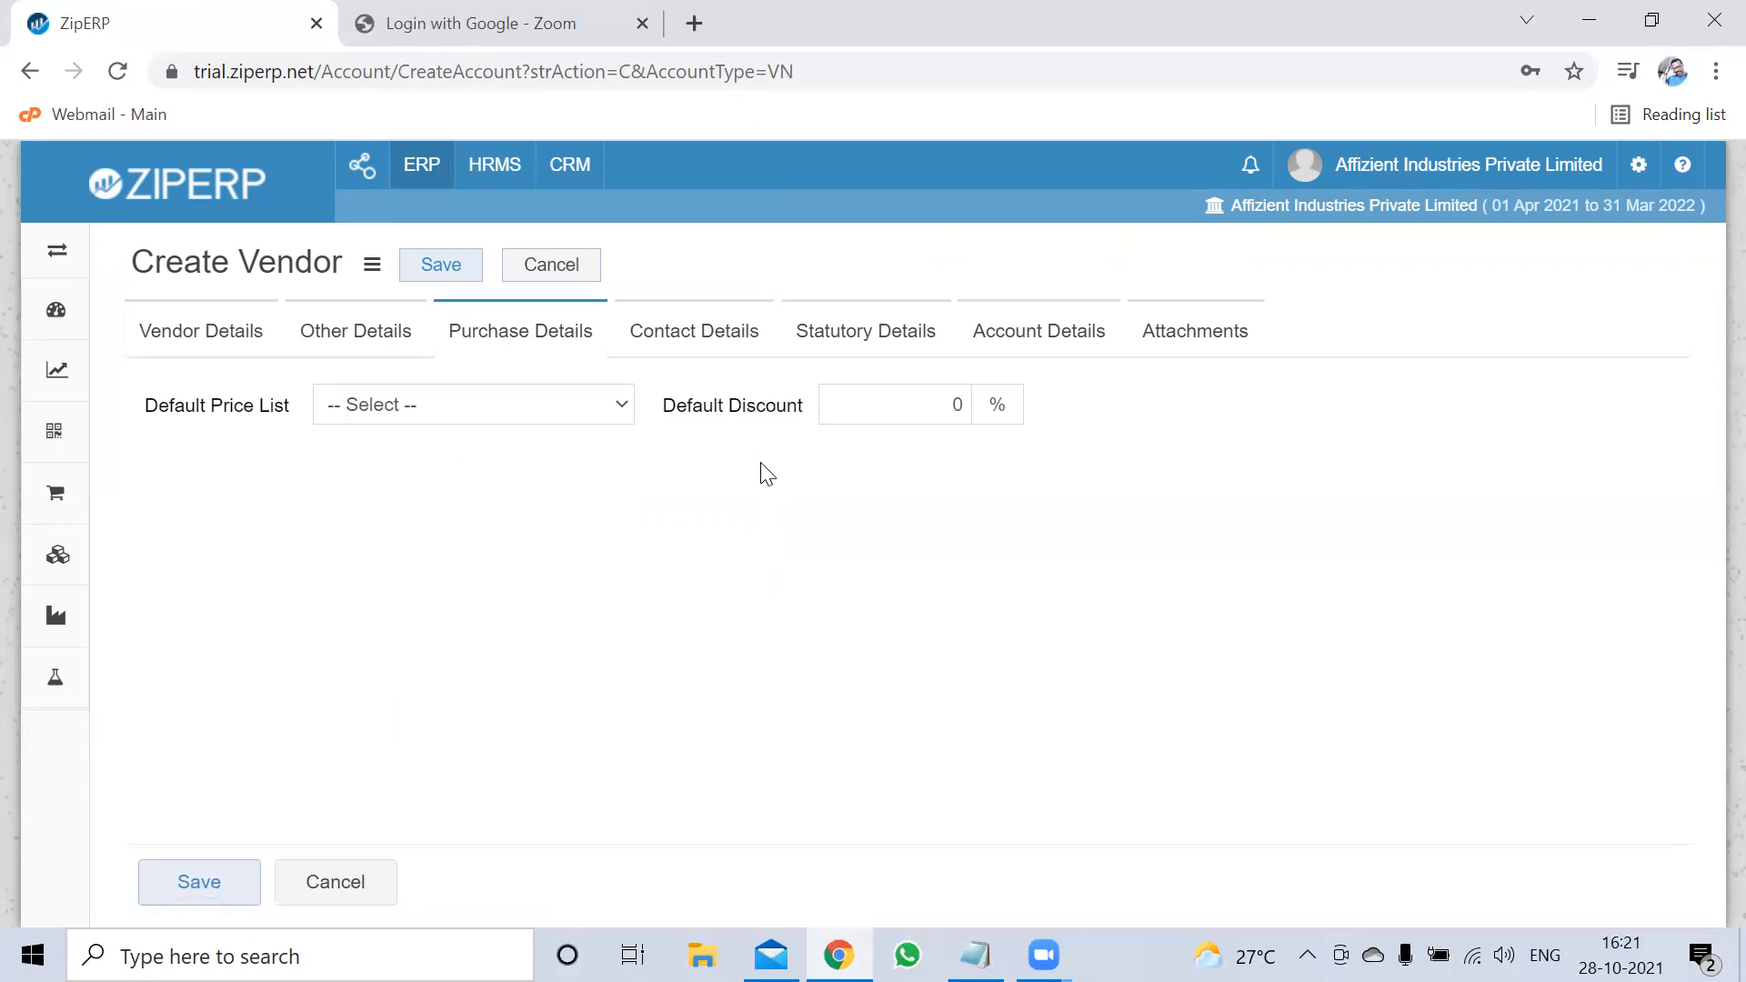
# On Contact Details, enter the contact person's name
pyautogui.click(723, 335)
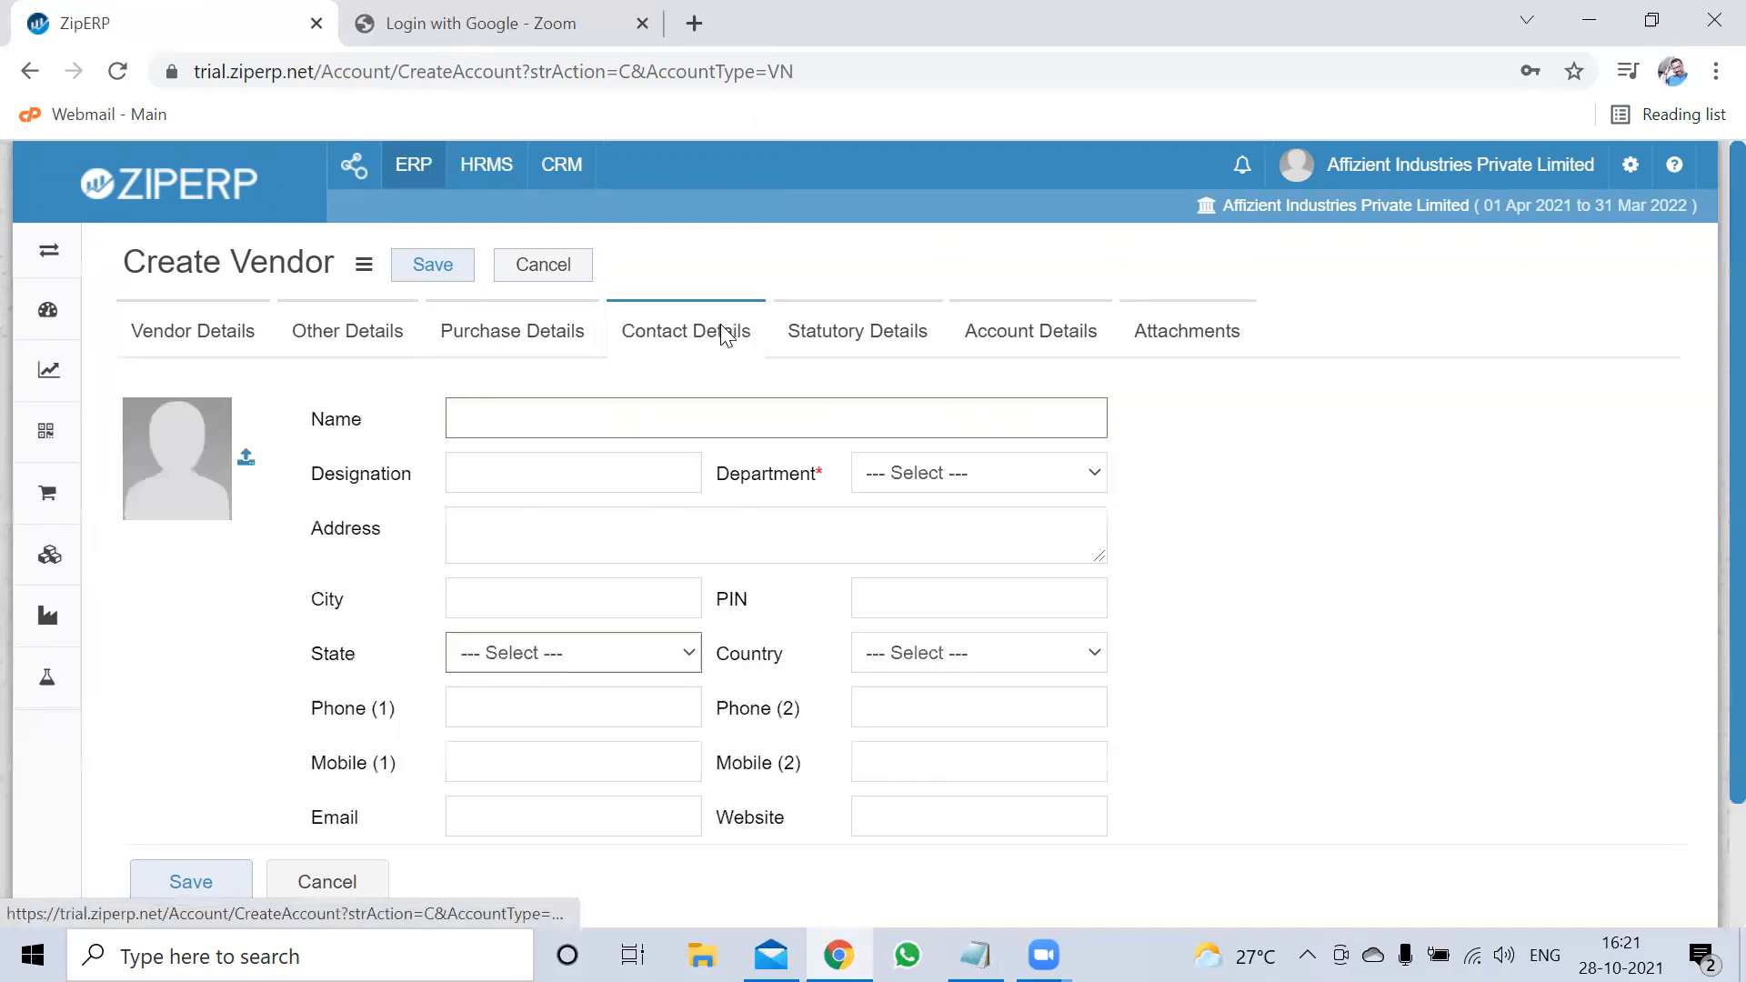
pyautogui.scroll(-2, 737, 403)
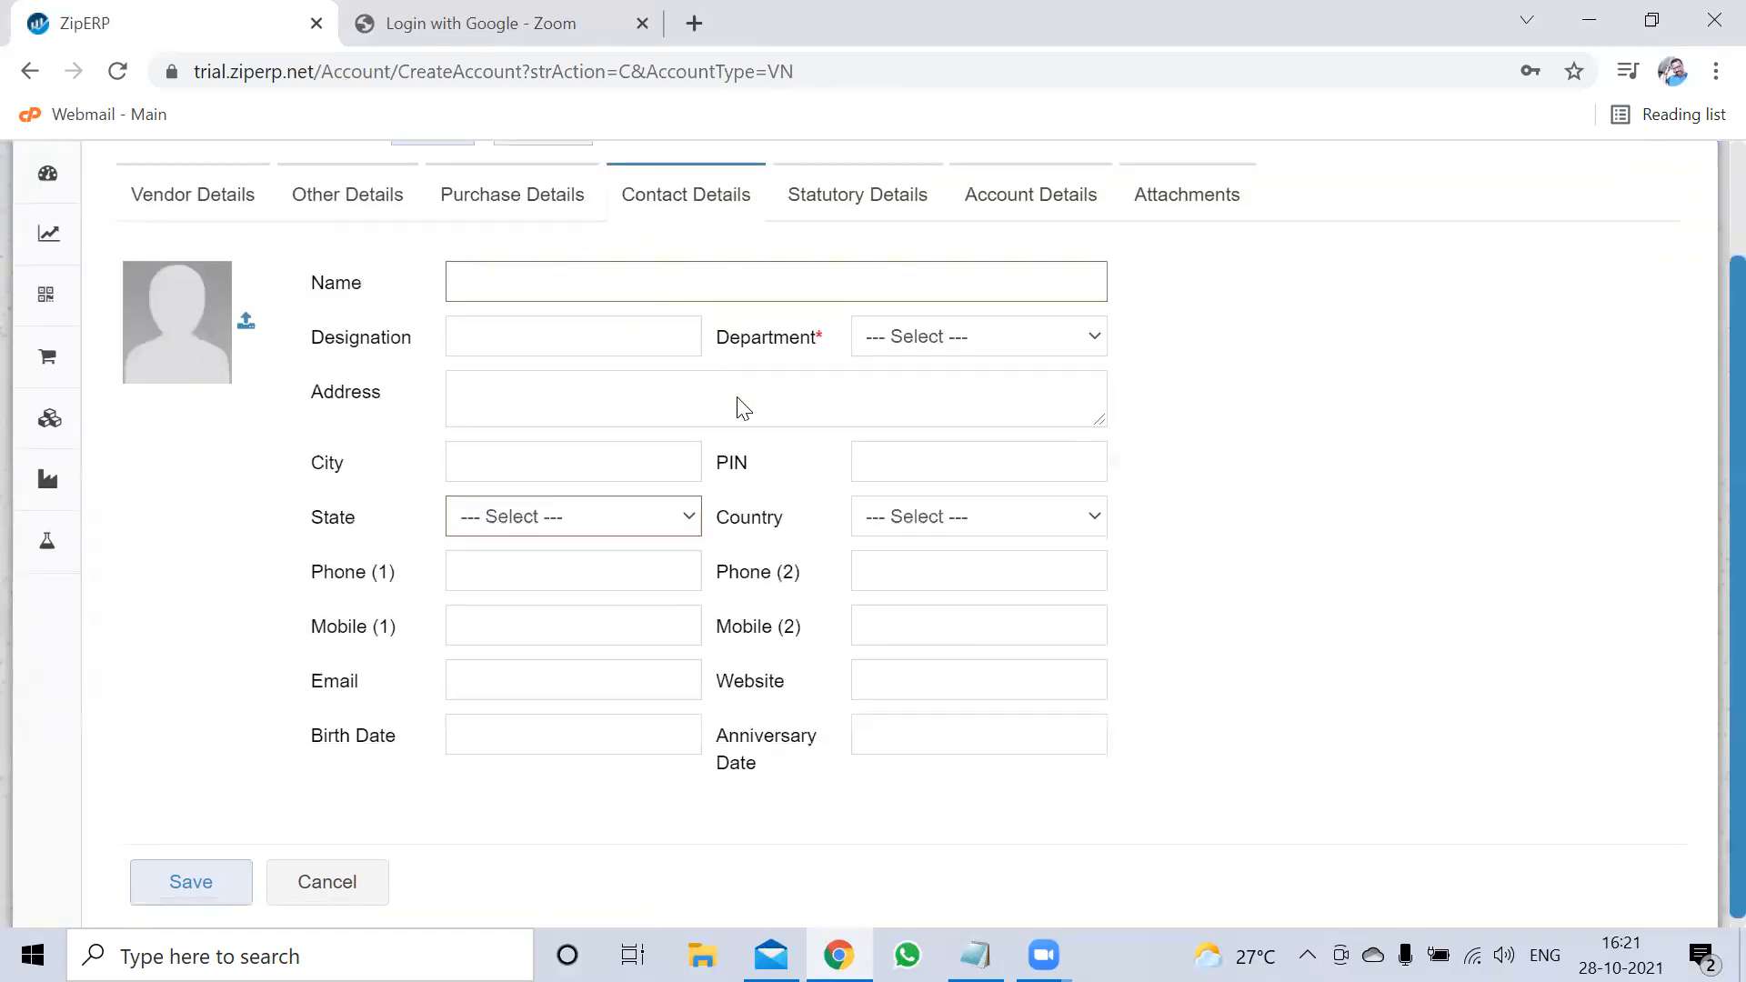
pyautogui.click(632, 289)
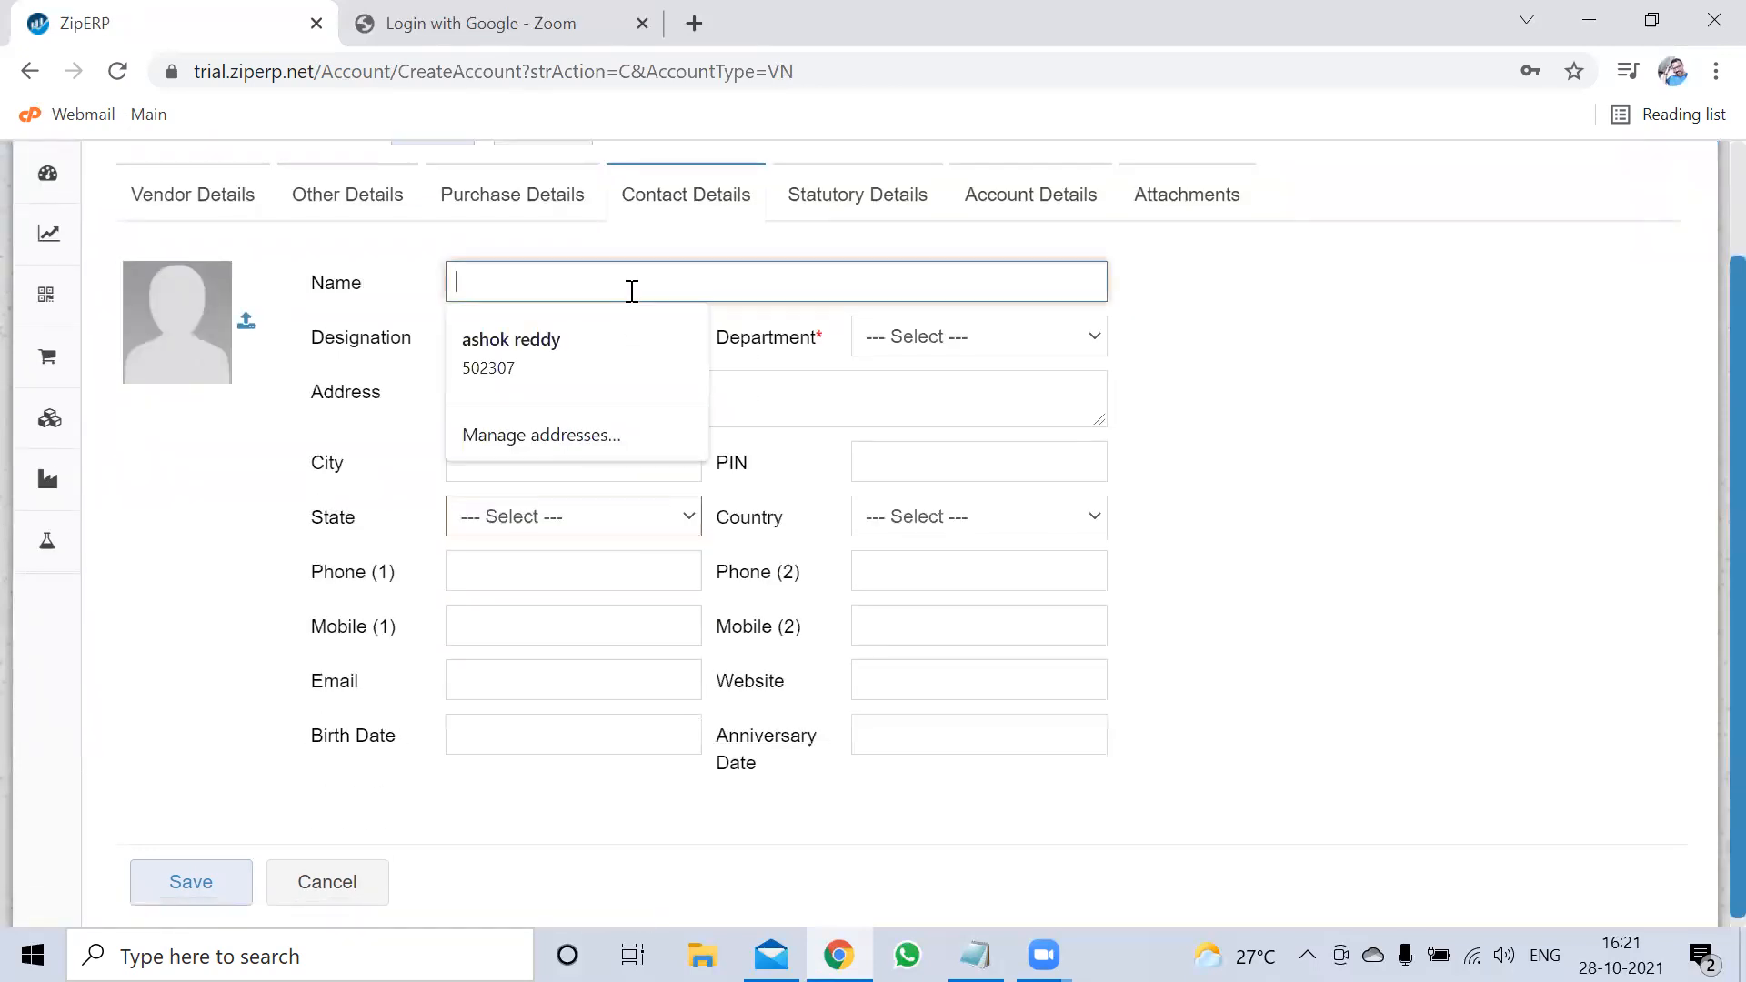
pyautogui.write('Mr.')
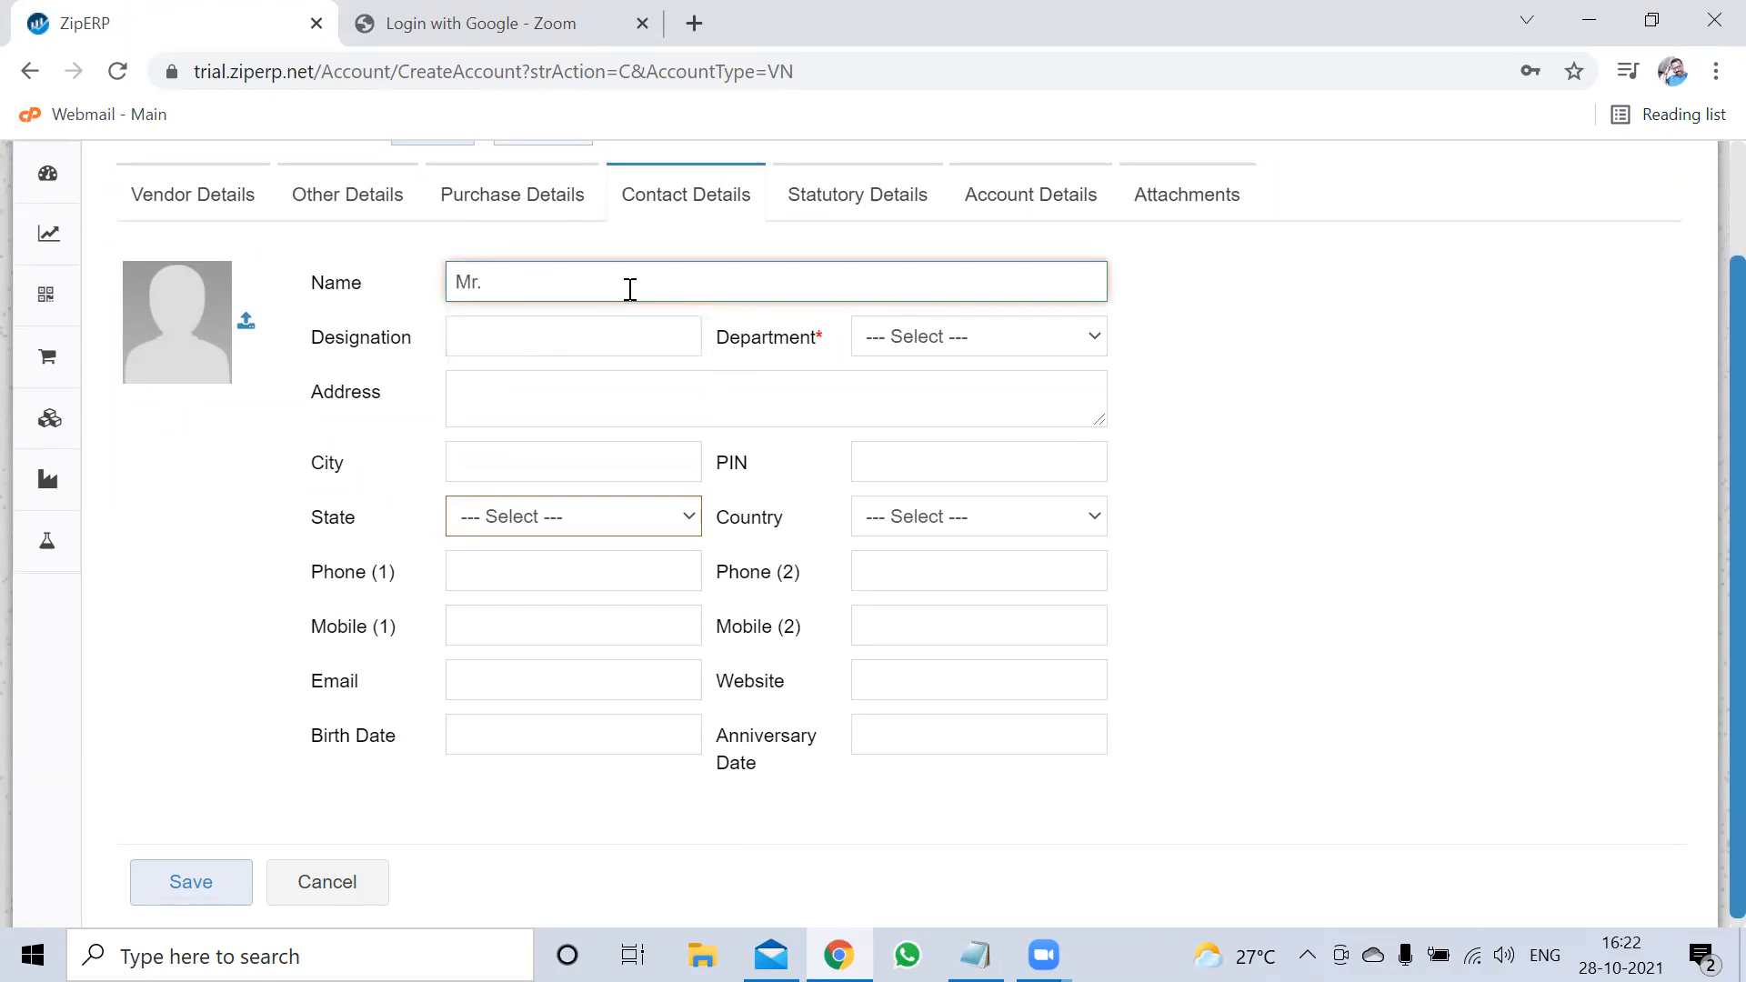
pyautogui.write('Jayesh')
pyautogui.press('Tab')
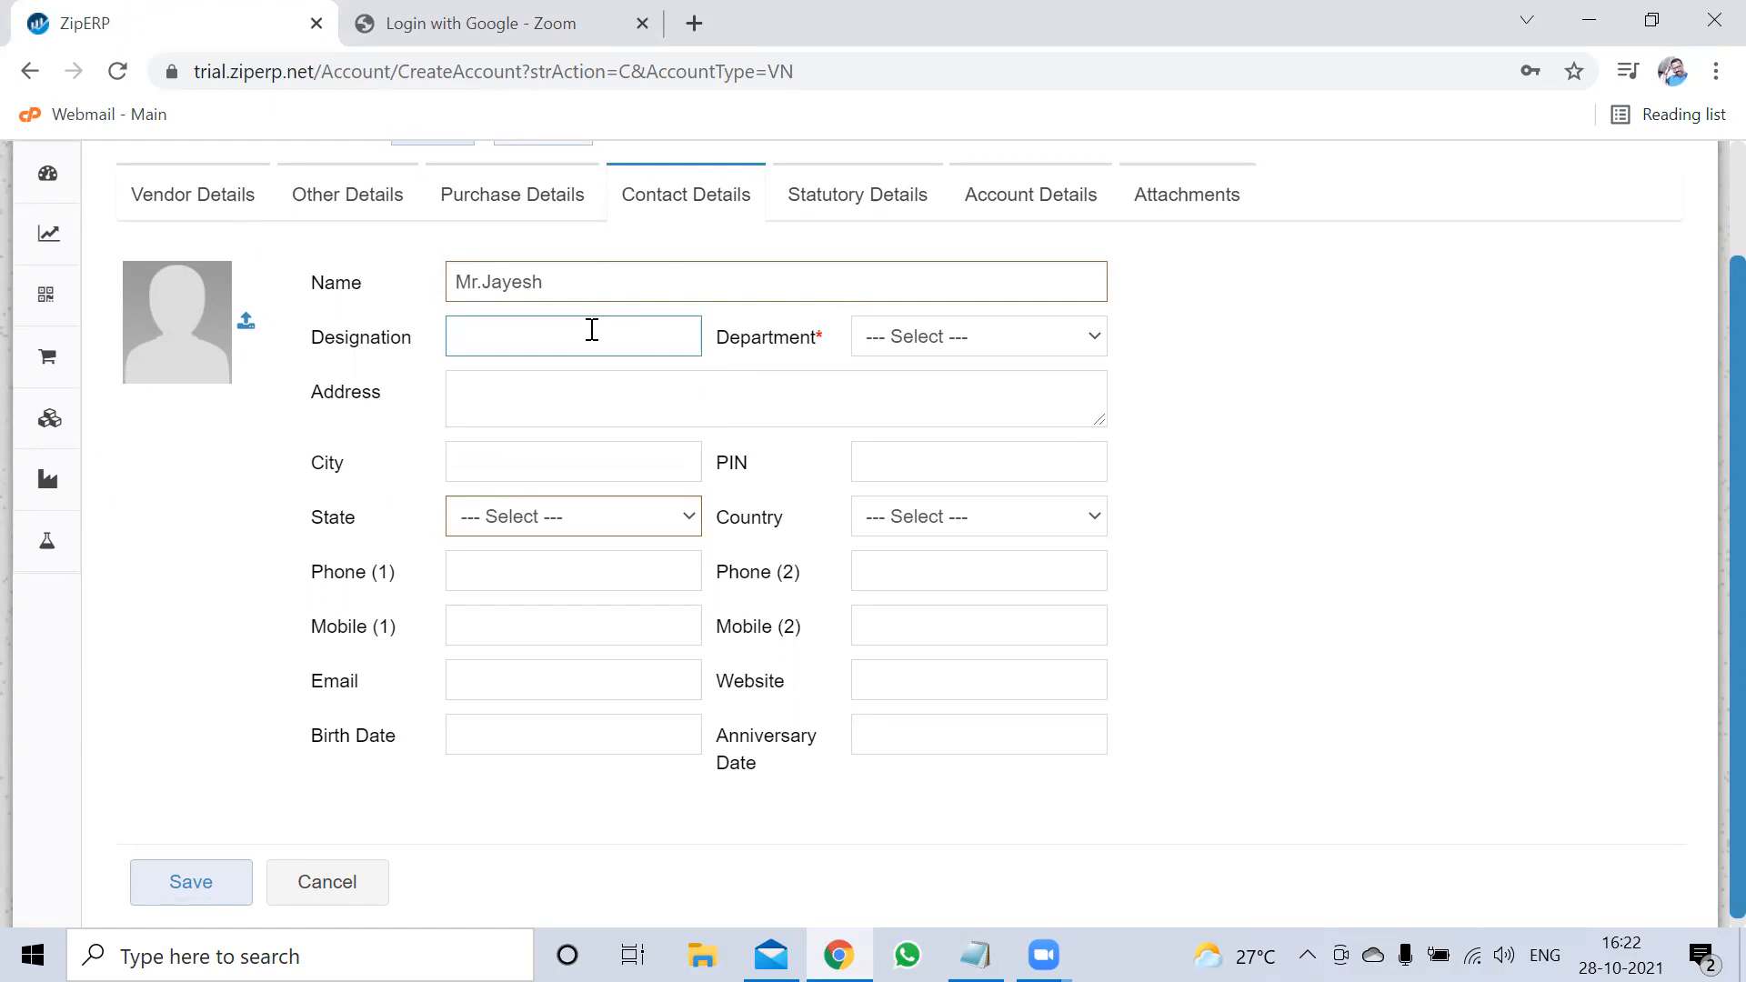
# Clear the mistyped Designation and place the cursor in the Address box
pyautogui.write('ss')
pyautogui.hotkey('ctrl', 'a')
pyautogui.press('BackSpace')
pyautogui.click(528, 411)
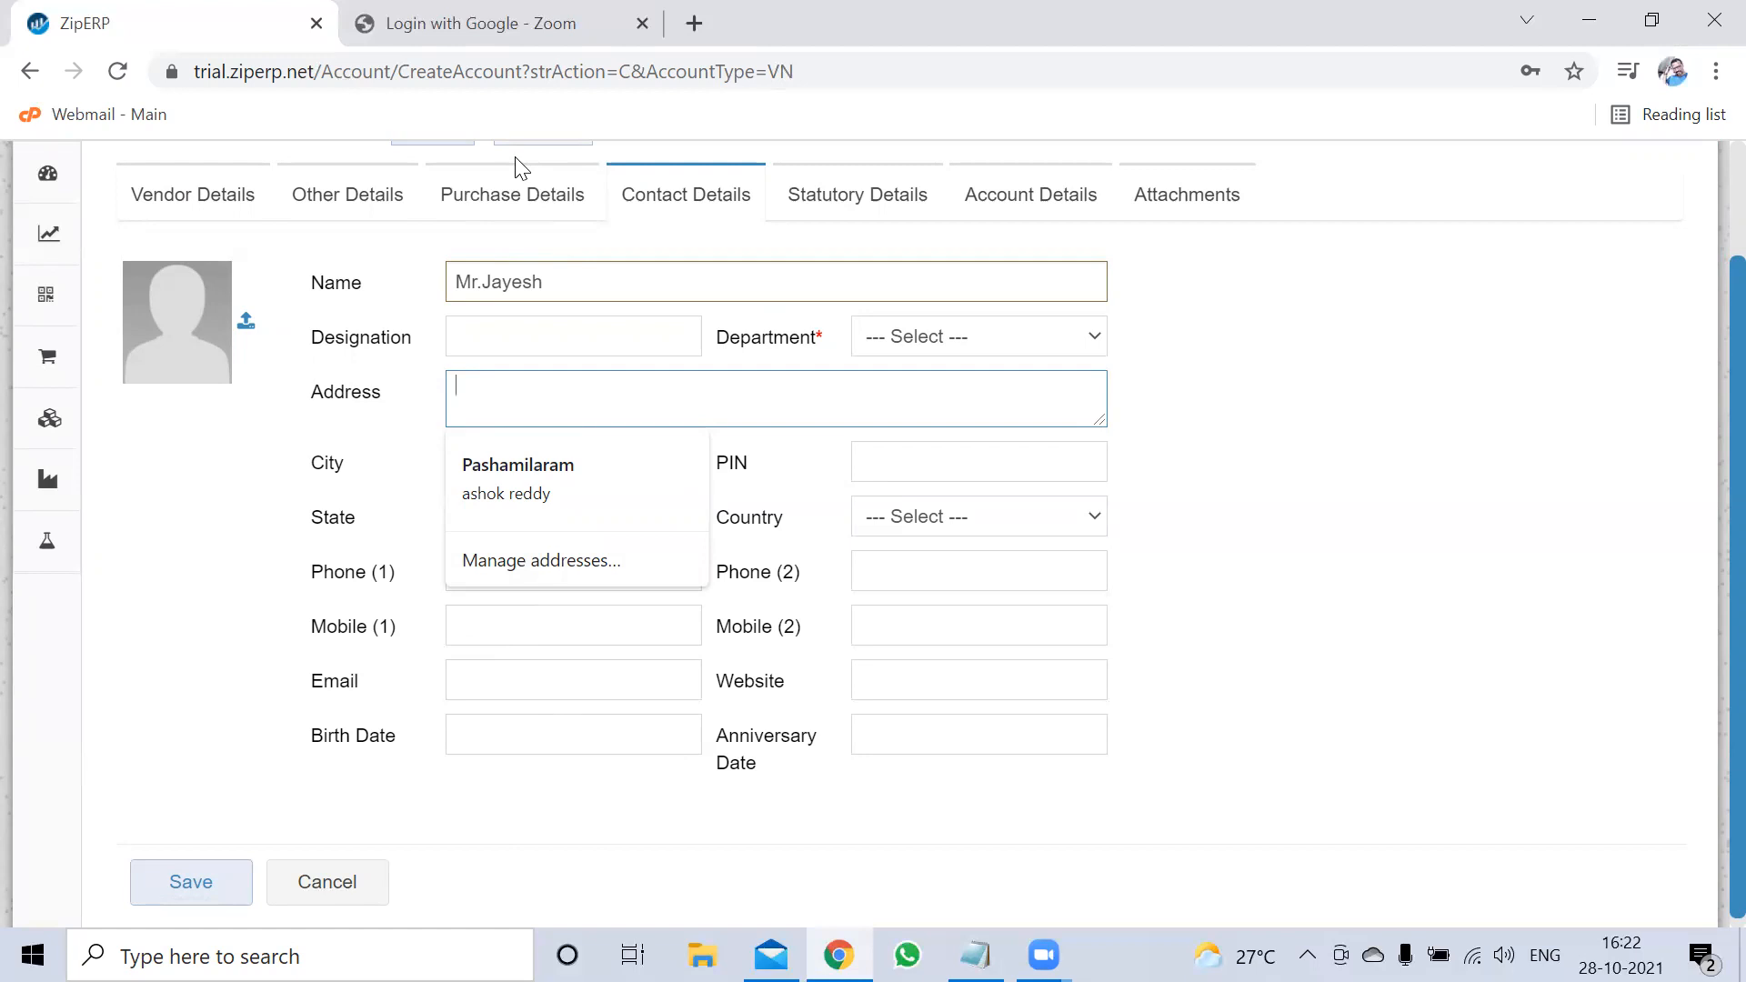
pyautogui.click(931, 351)
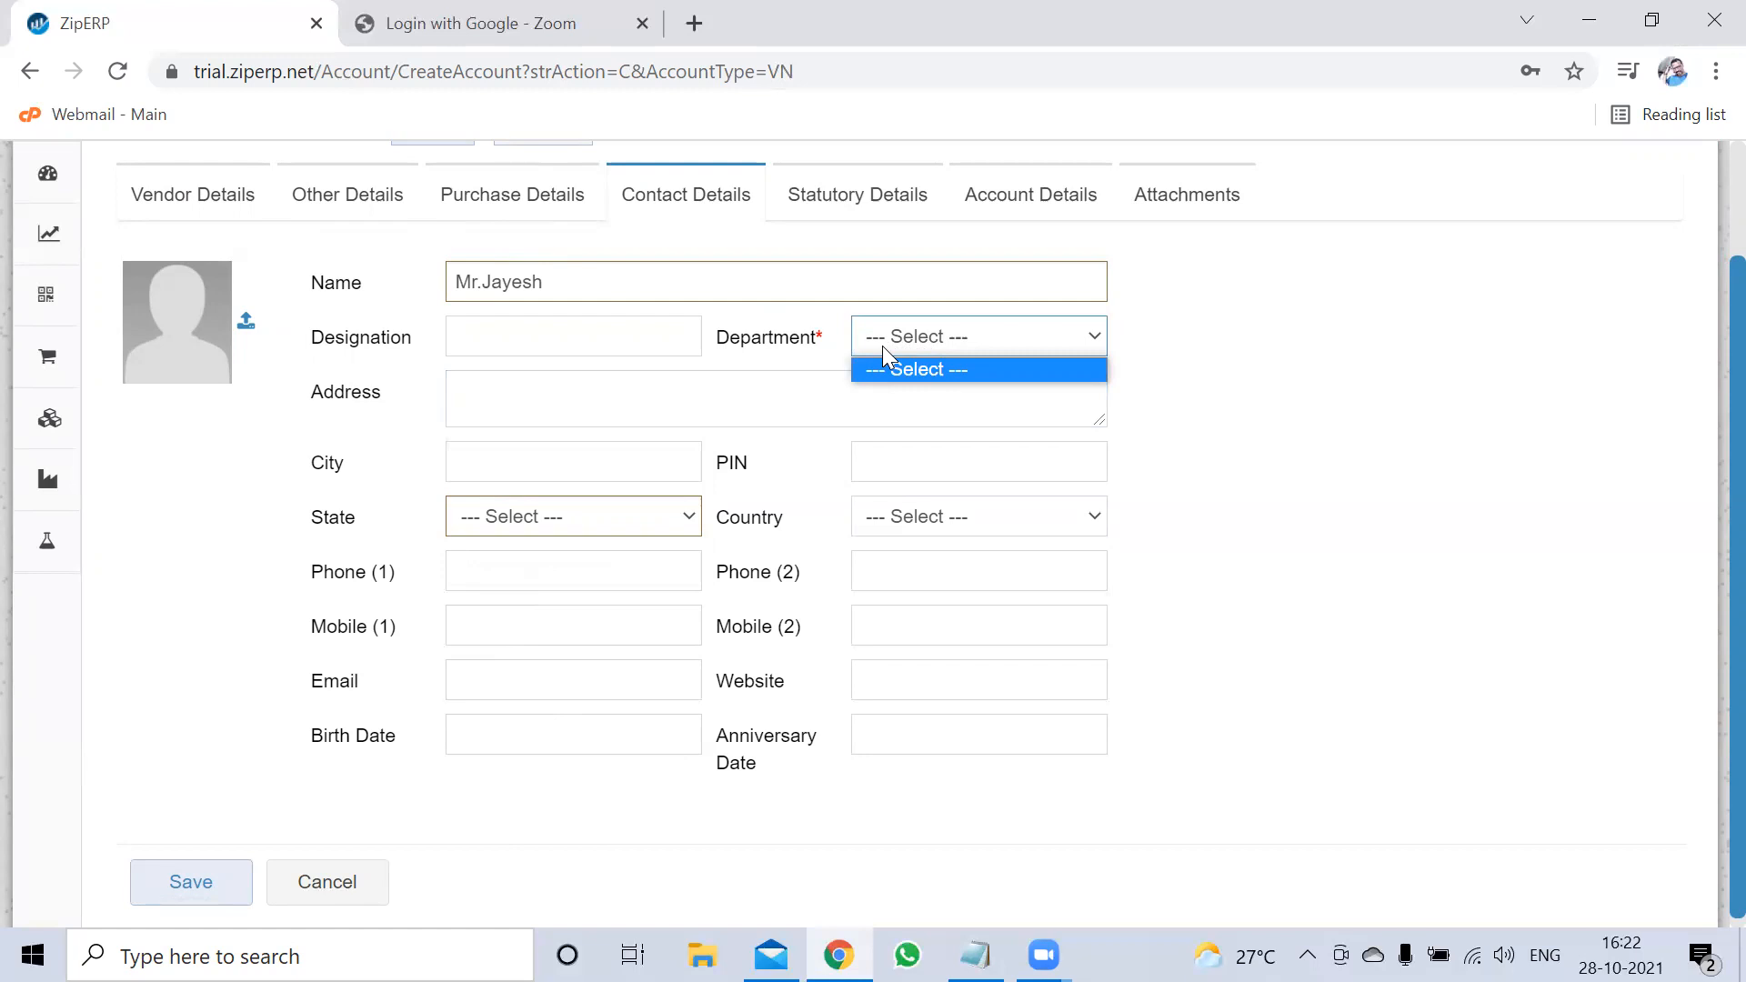
pyautogui.click(856, 406)
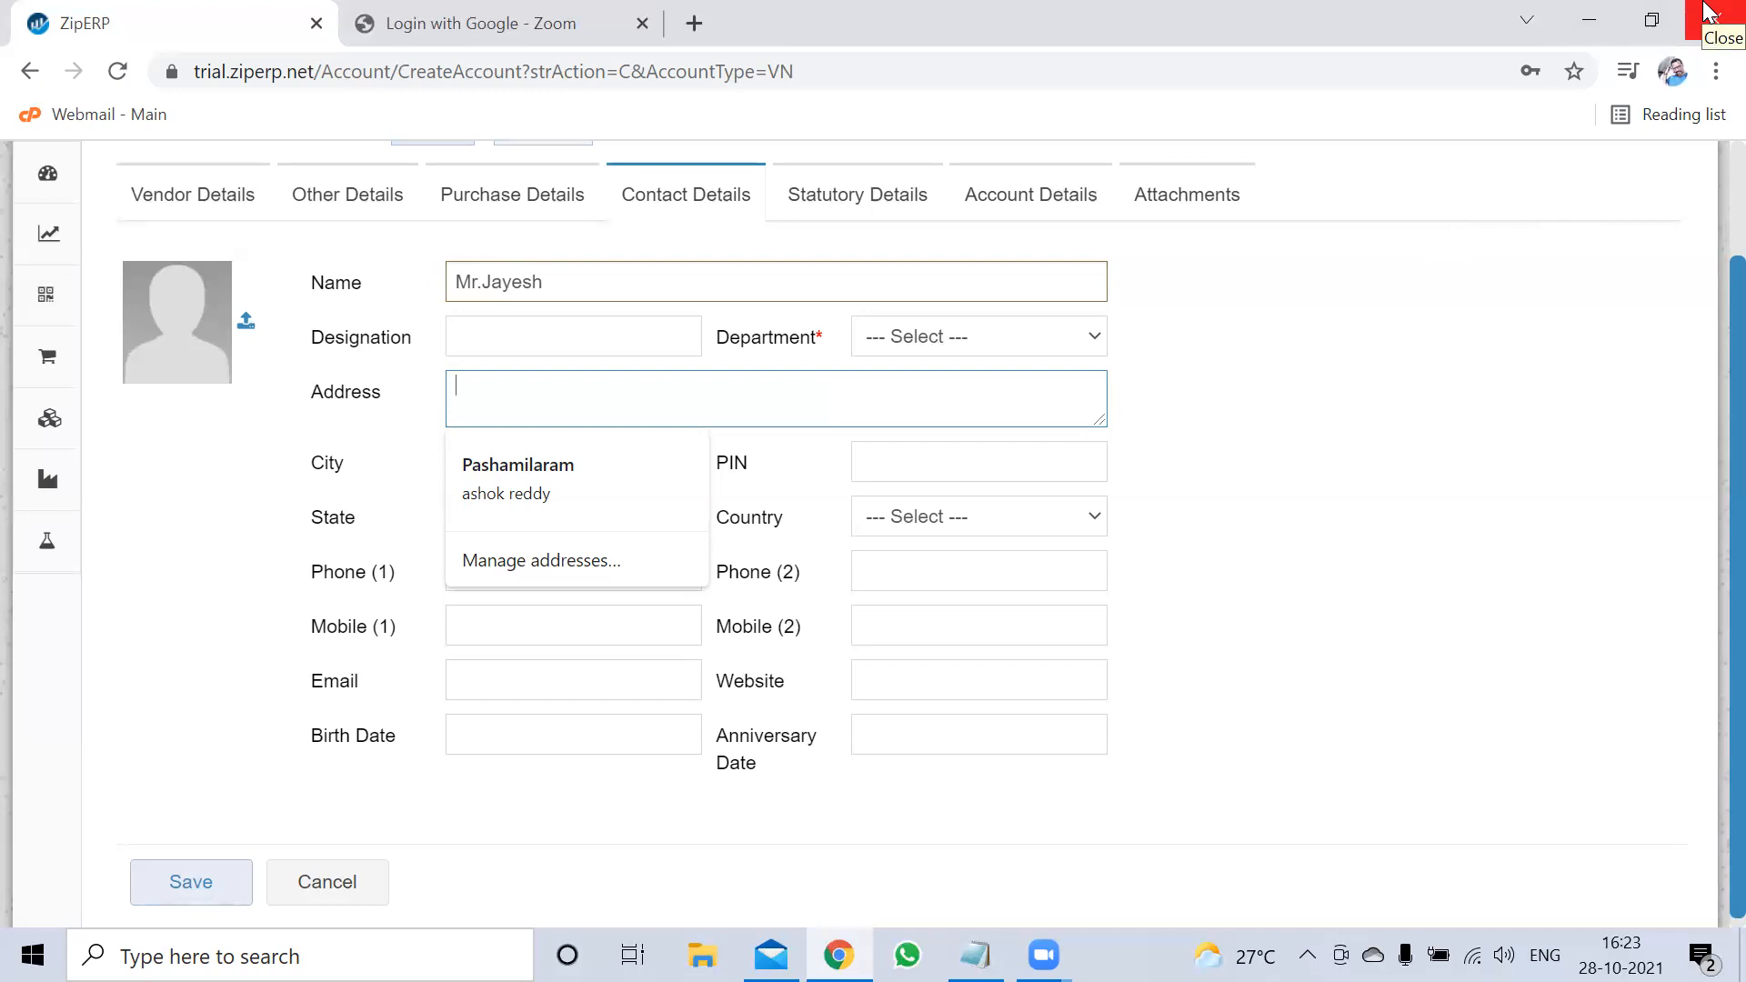
# Enter the contact's street address, correcting the town-name spelling
pyautogui.write('Distelly ')
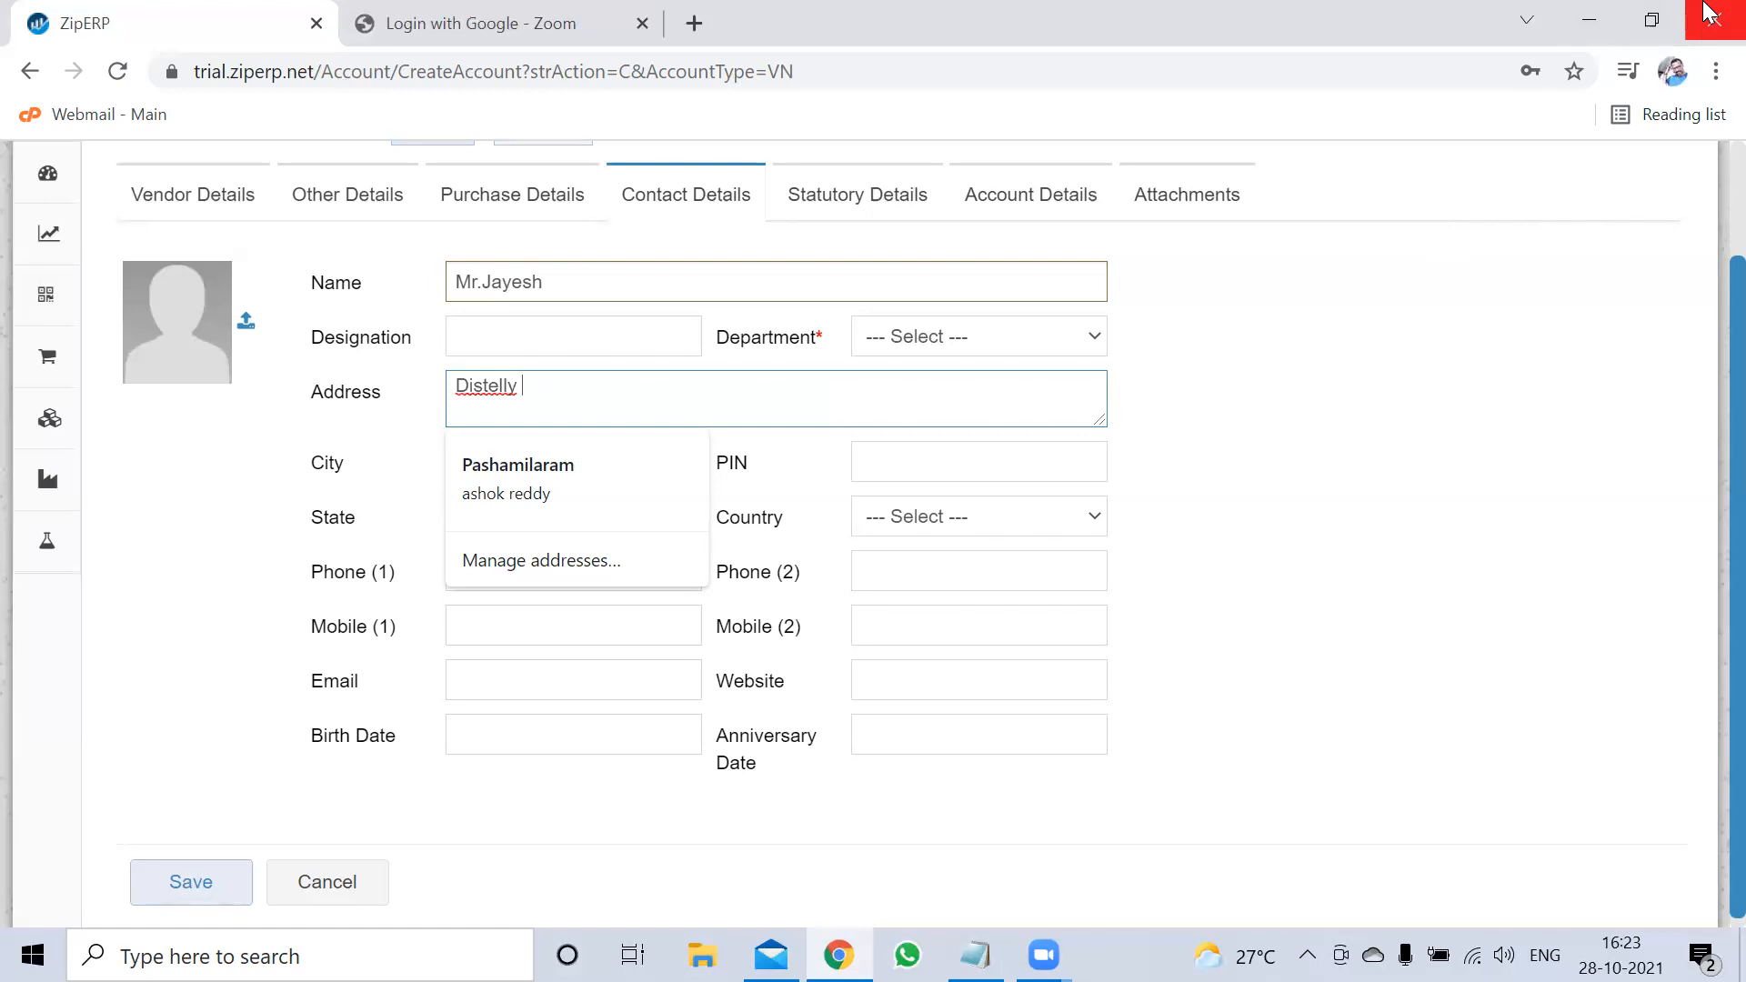
pyautogui.write('road')
pyautogui.write(',Ranigu')
pyautogui.write('nj')
pyautogui.write('S')
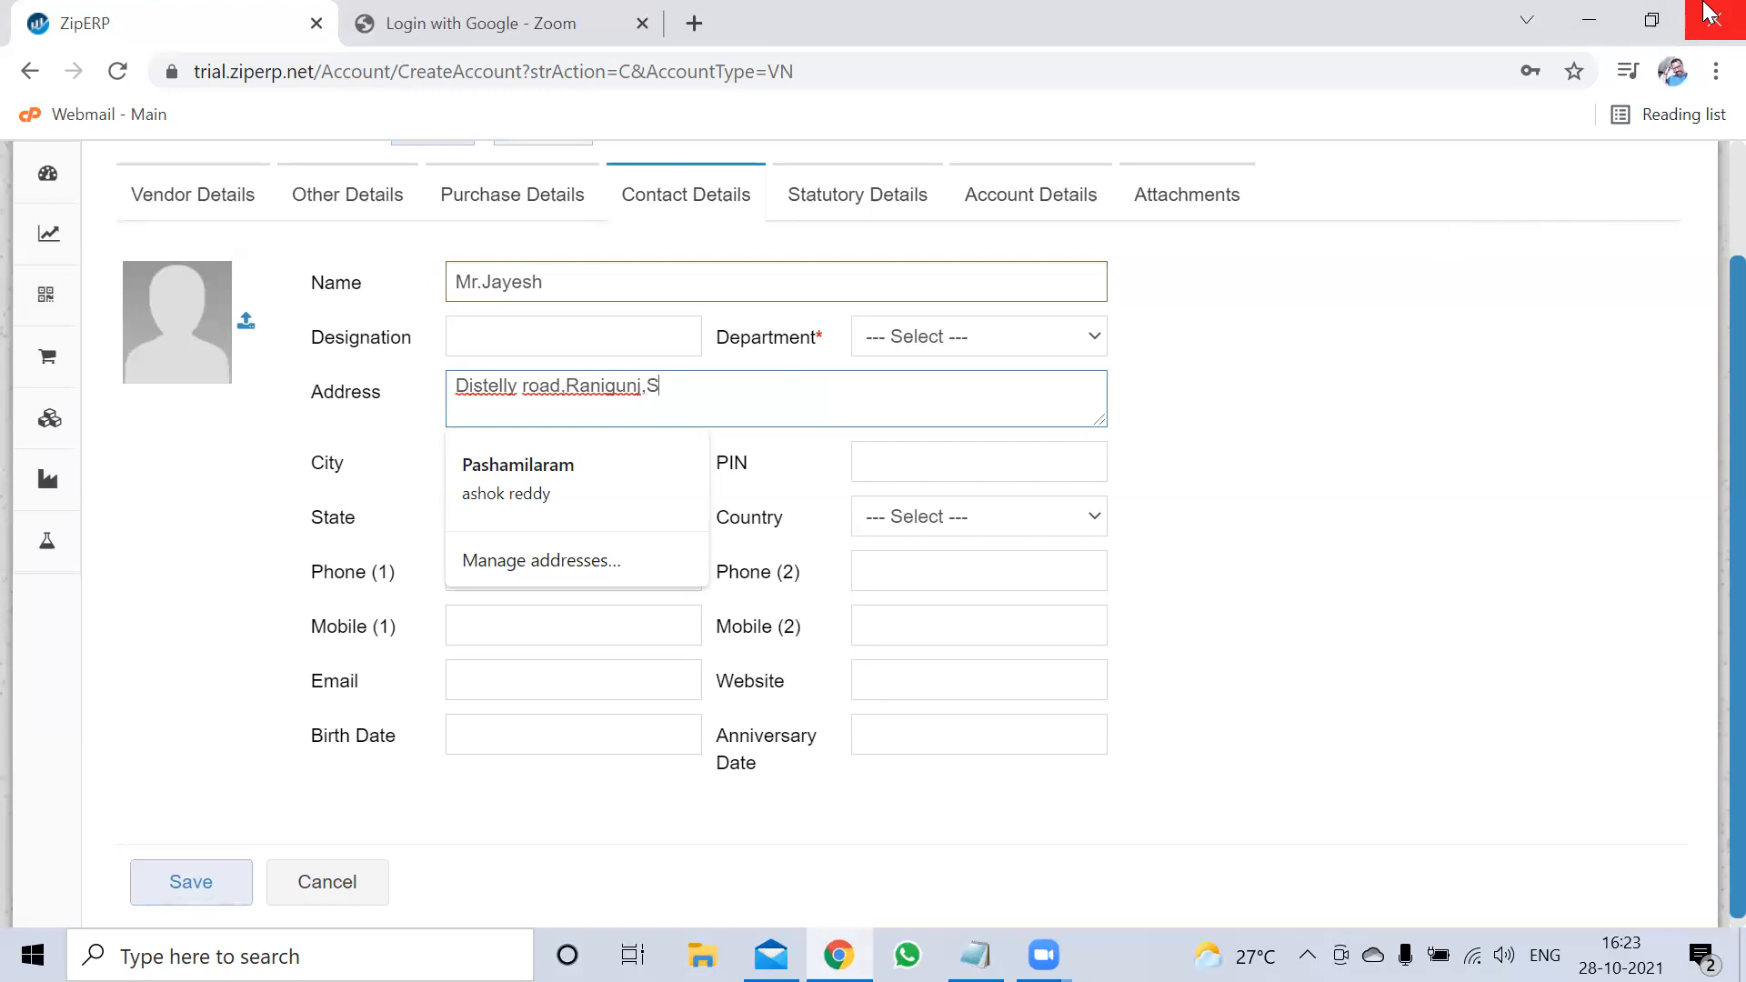
pyautogui.write('ecunder')
pyautogui.write('baad')
pyautogui.press('BackSpace')
pyautogui.press('BackSpace')
pyautogui.press('BackSpace')
pyautogui.press('BackSpace')
pyautogui.write('abad')
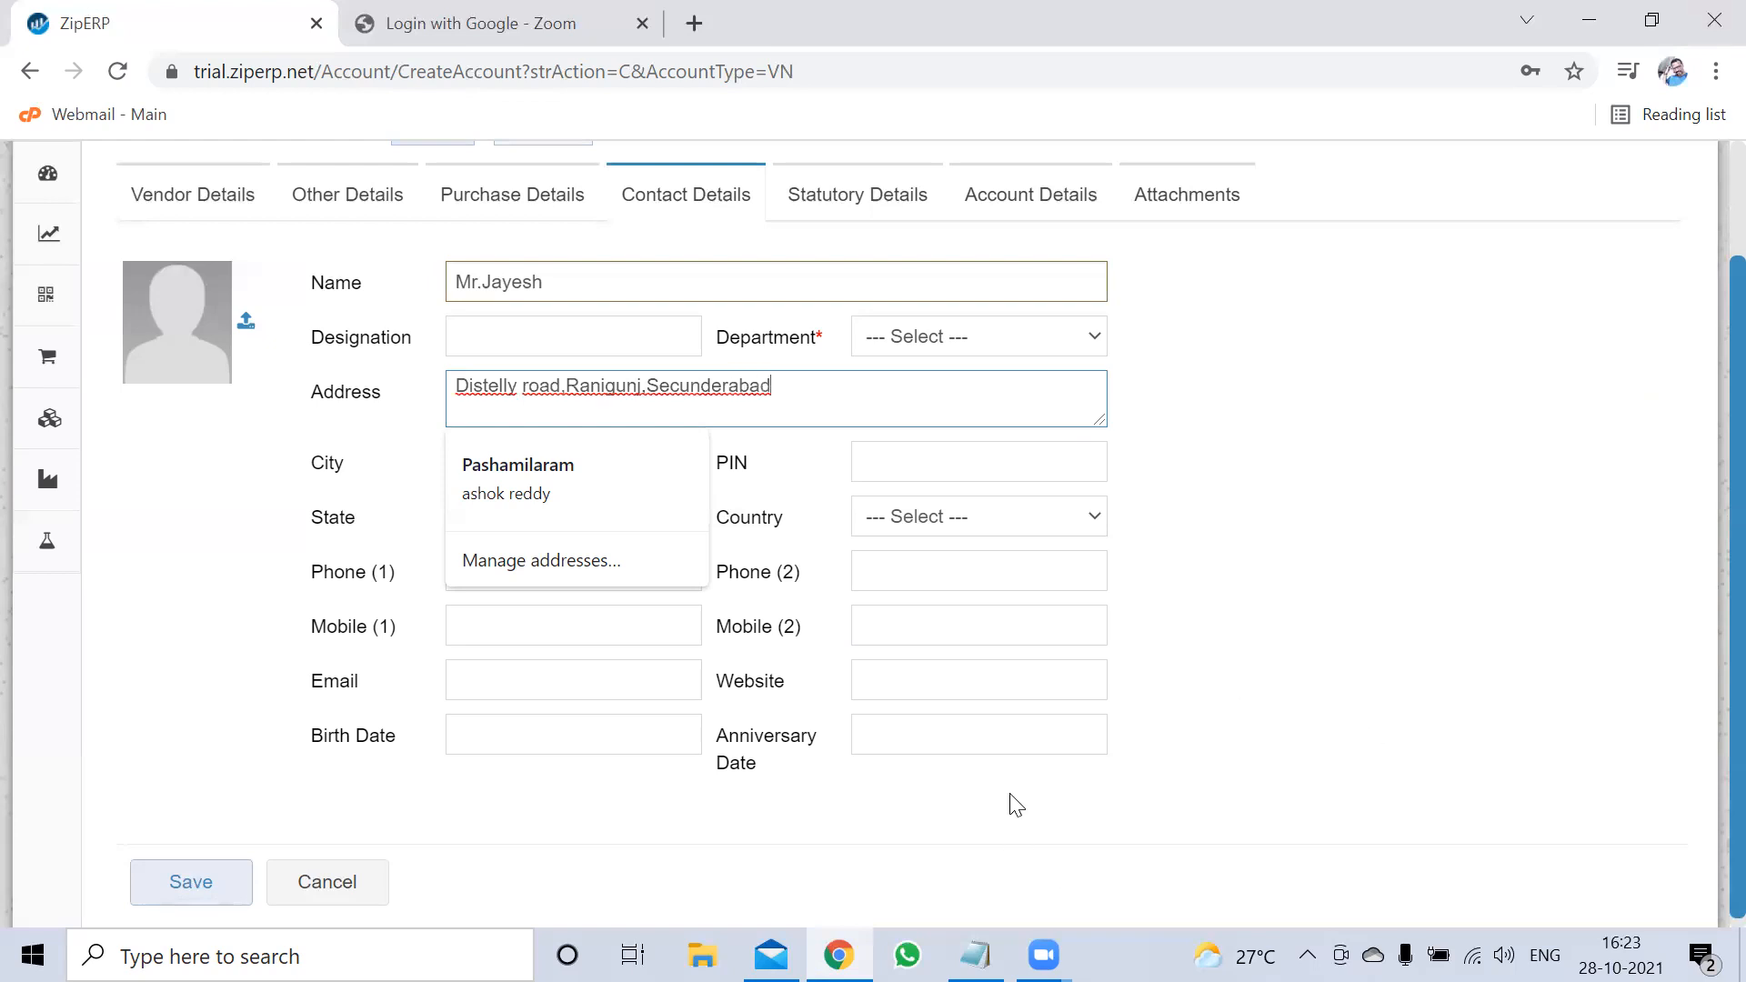
pyautogui.click(1329, 507)
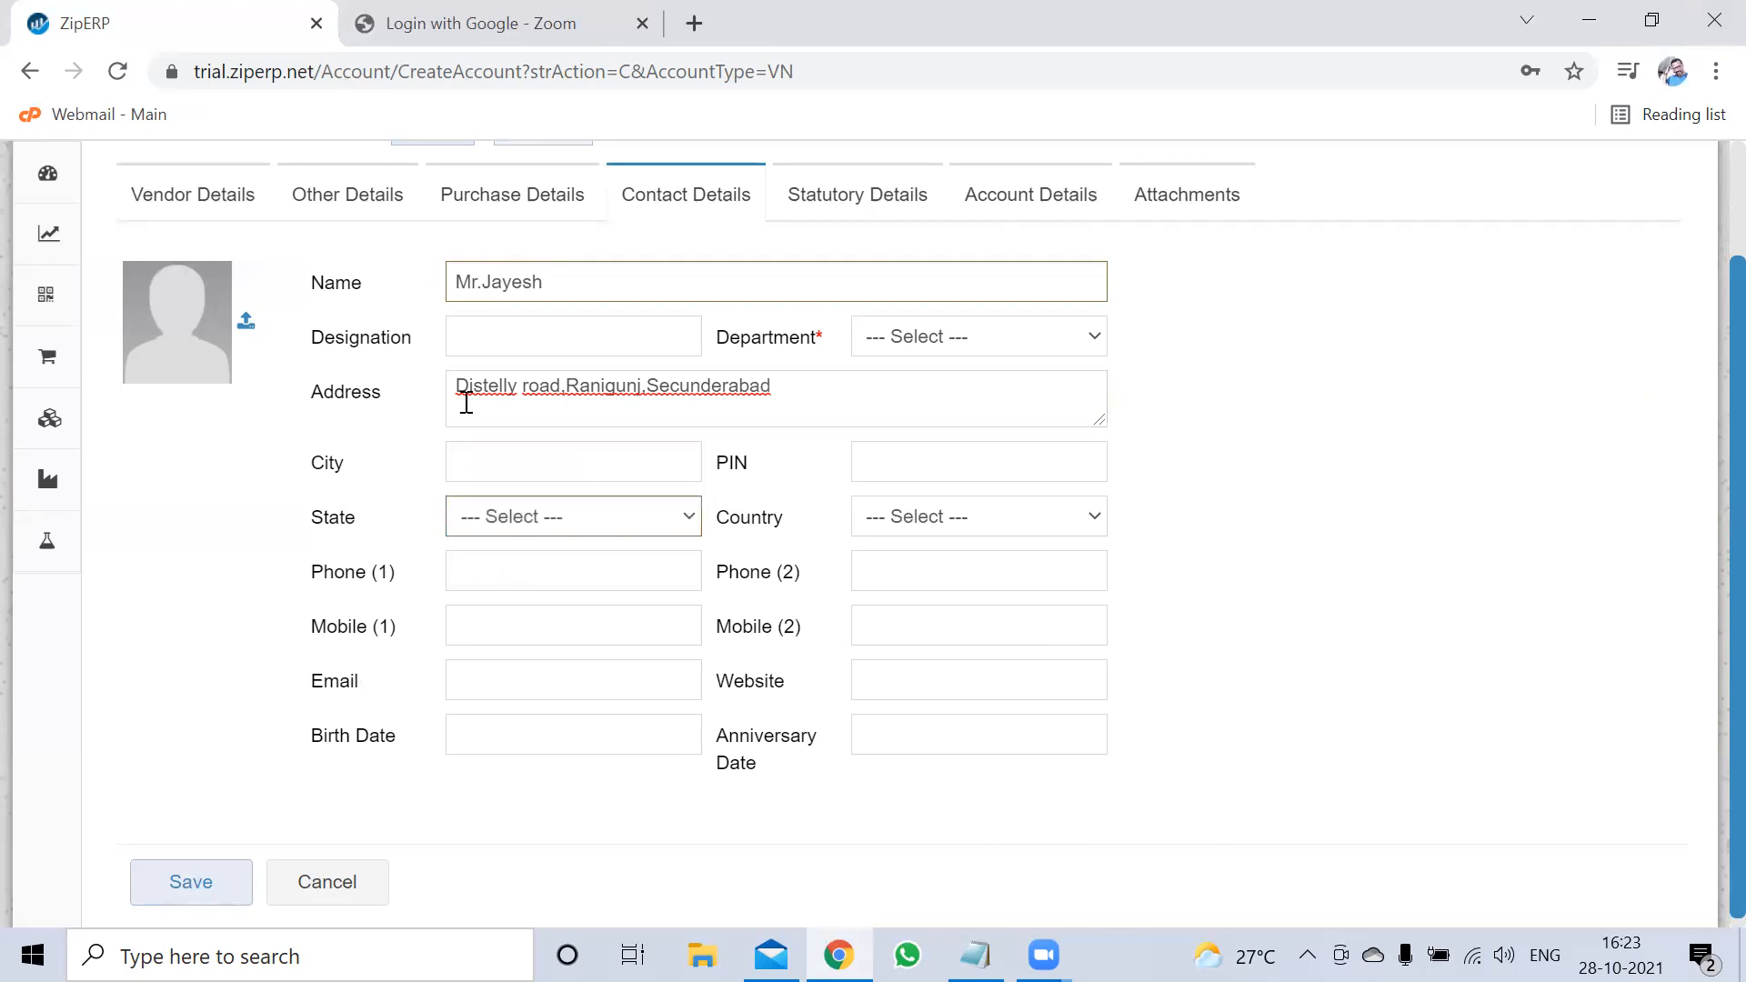
# Enter the contact's city and move to the PIN field
pyautogui.click(512, 458)
pyautogui.write('se')
pyautogui.press('BackSpace')
pyautogui.press('BackSpace')
pyautogui.write('Se')
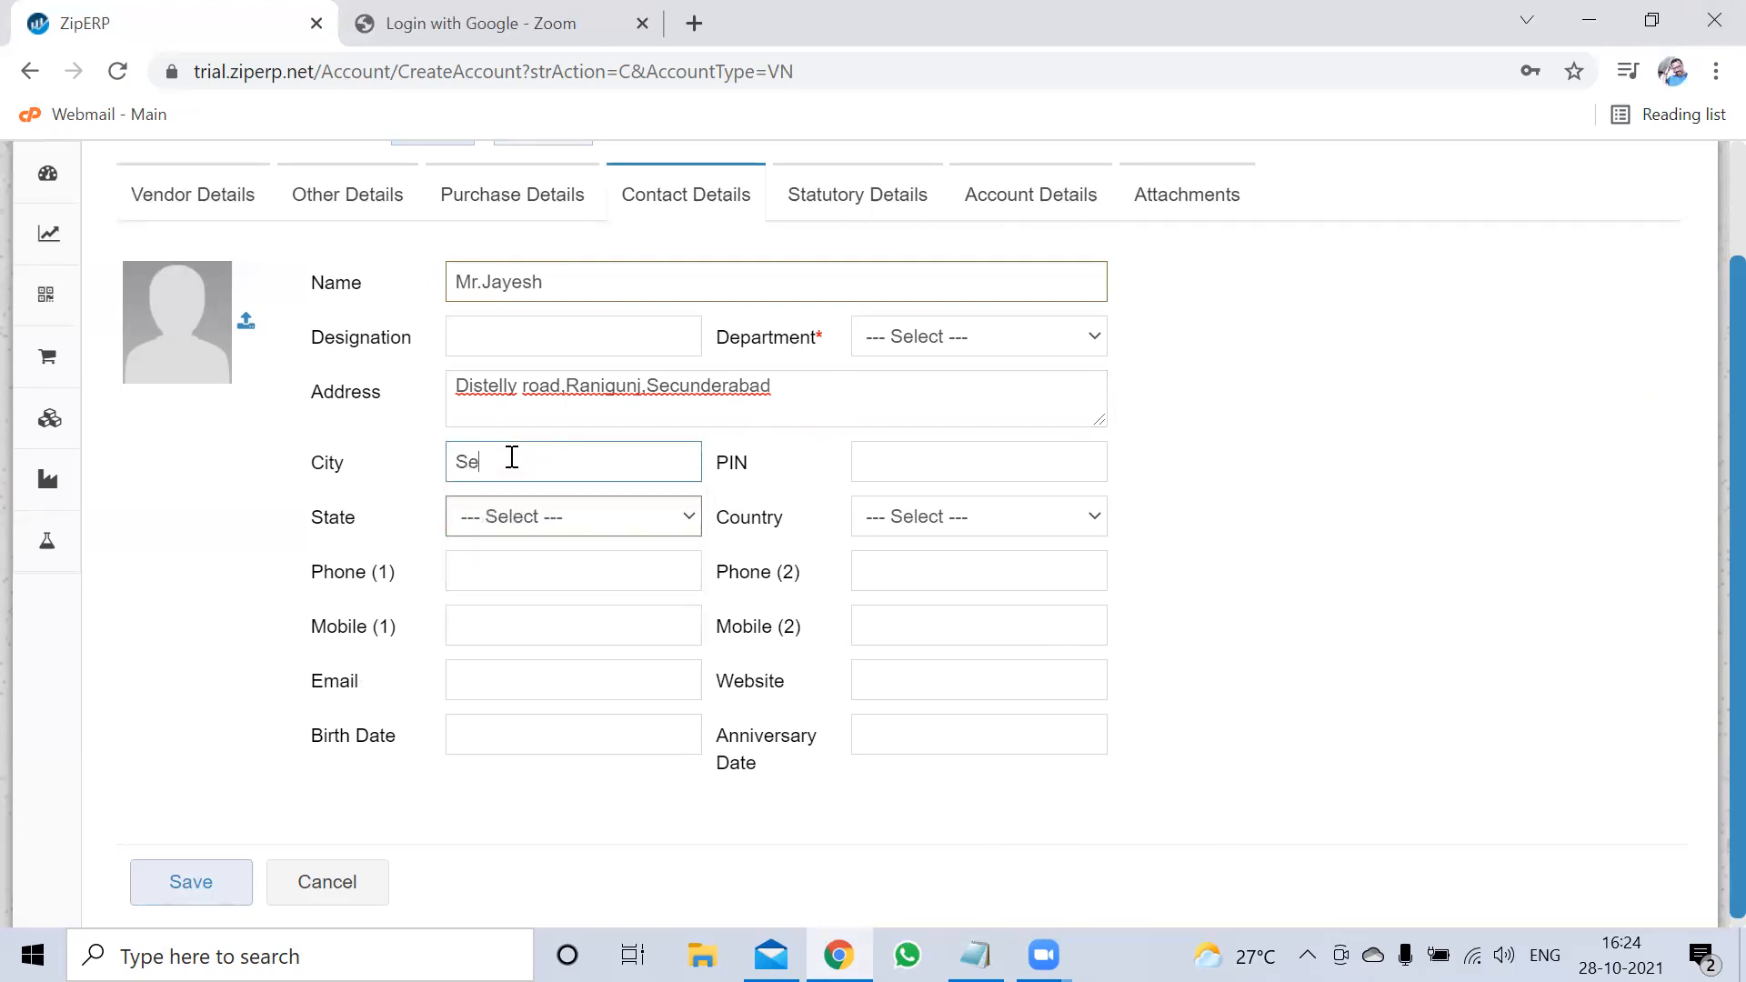
pyautogui.write('cunderbad')
pyautogui.click(918, 456)
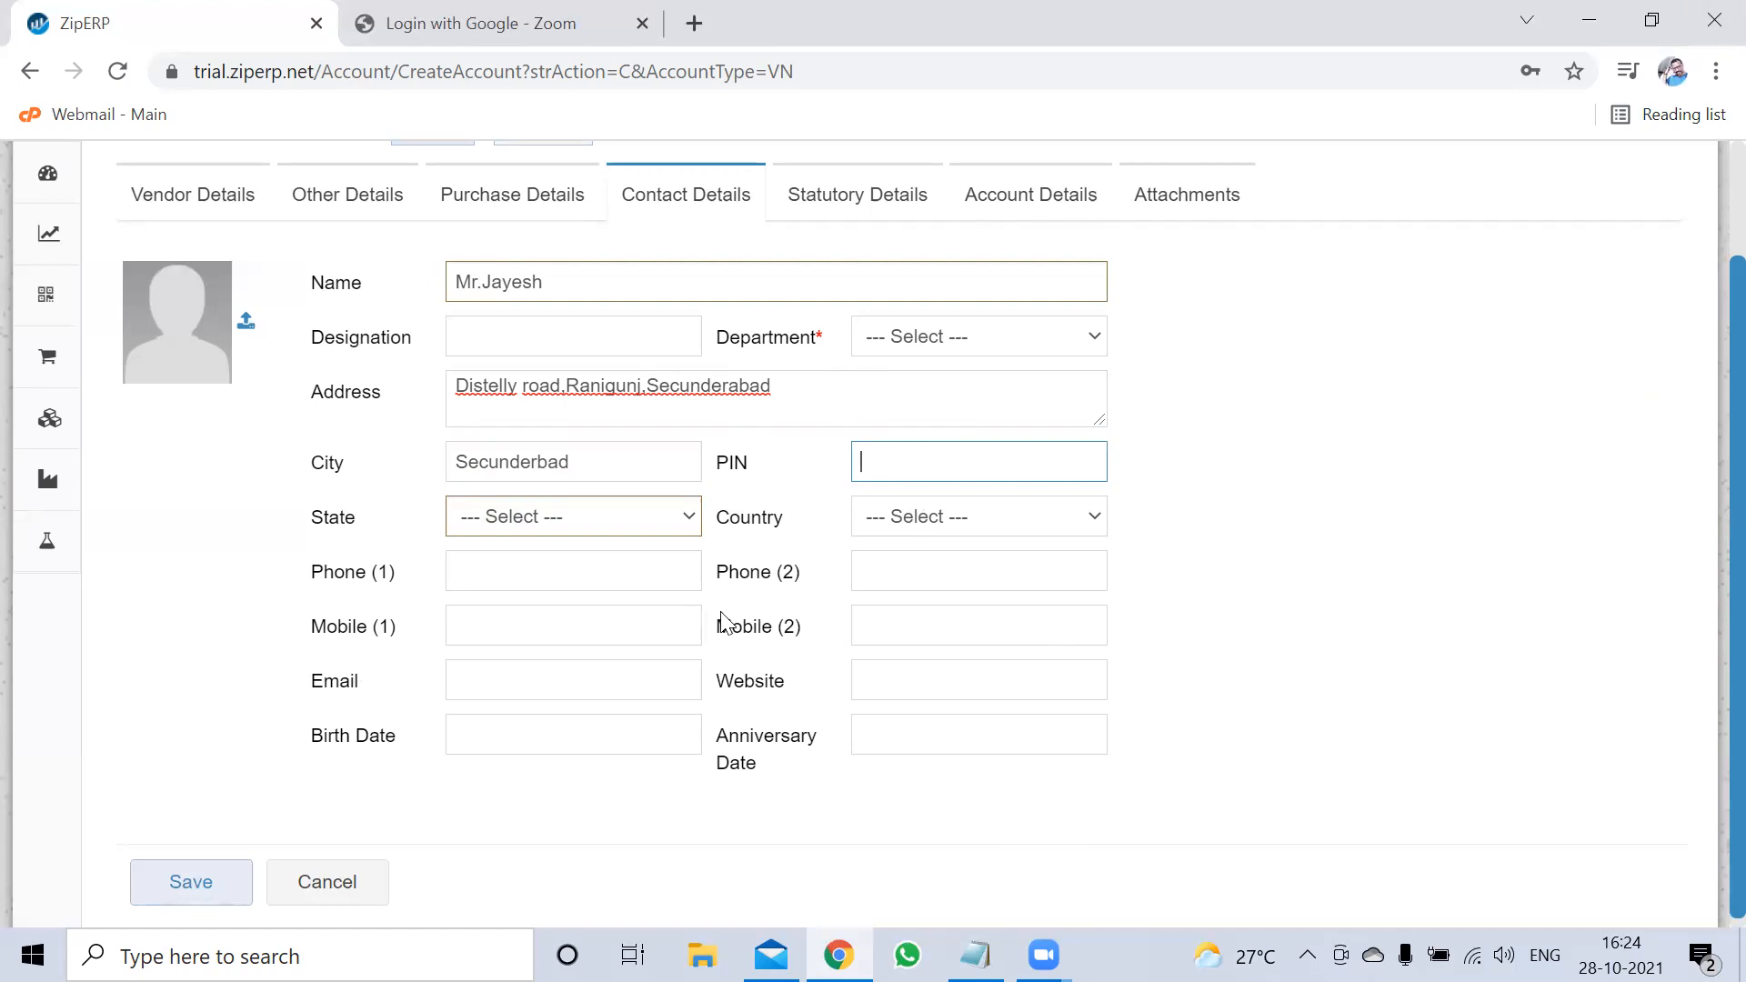
# Set the contact's state to Telangana and country to India
pyautogui.click(693, 519)
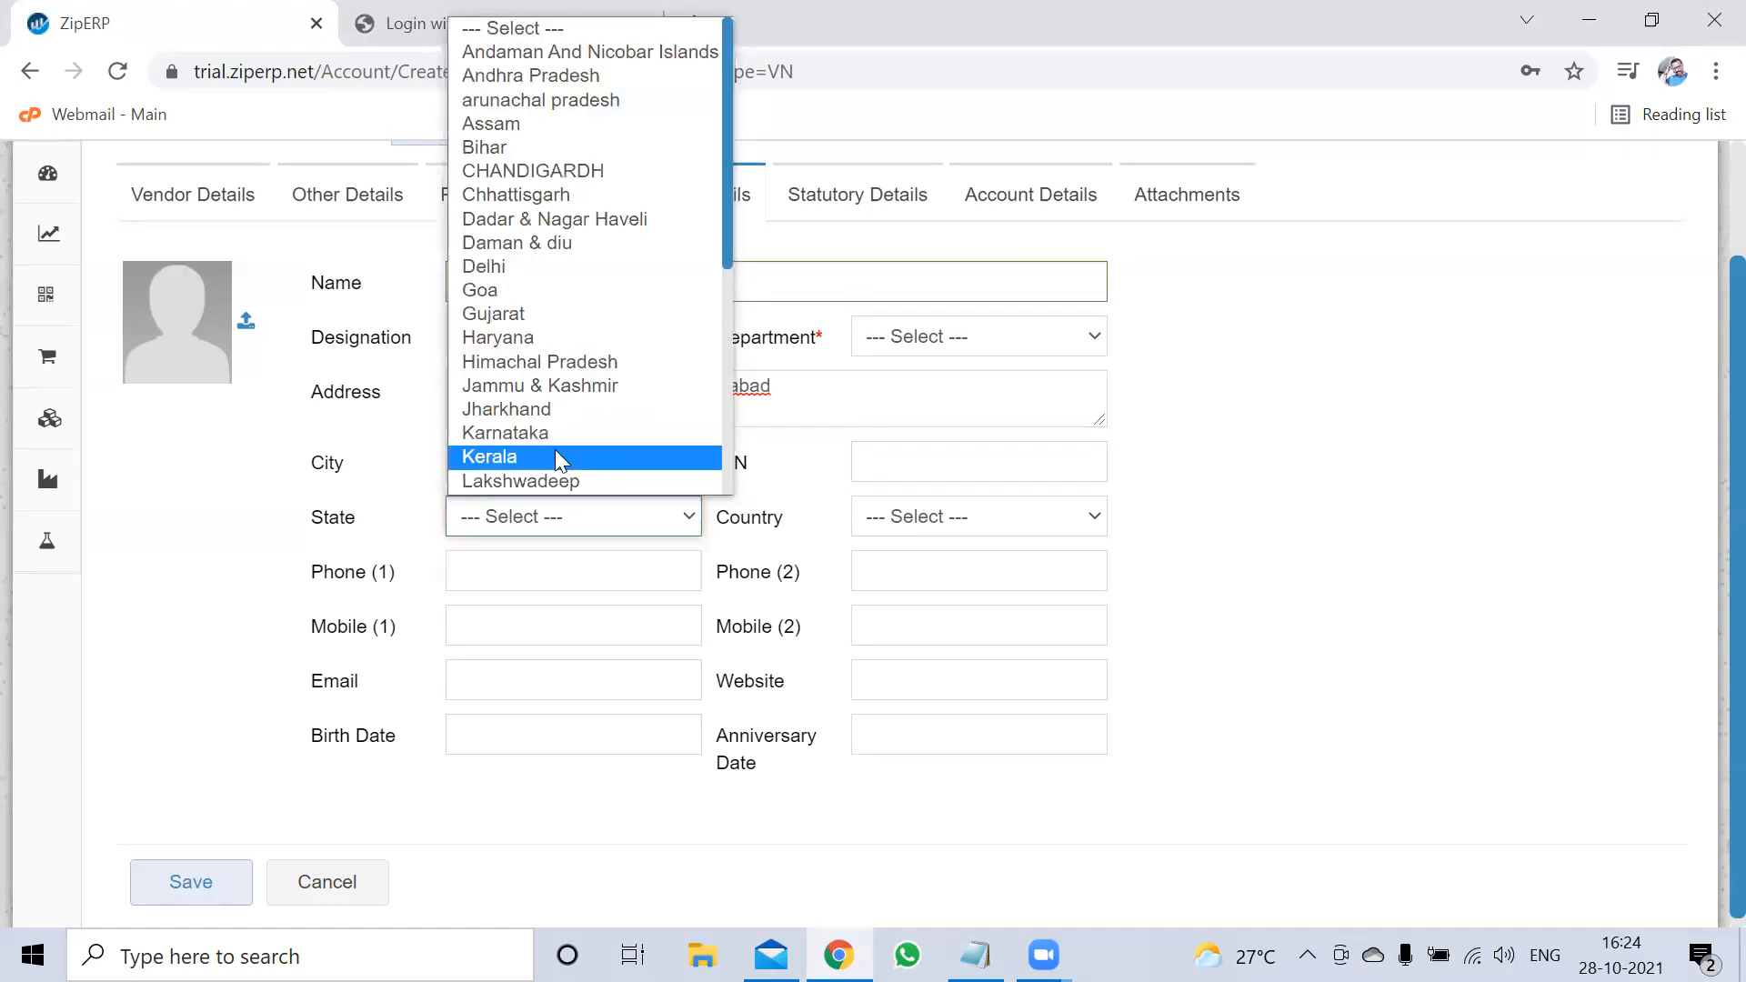
pyautogui.write('te')
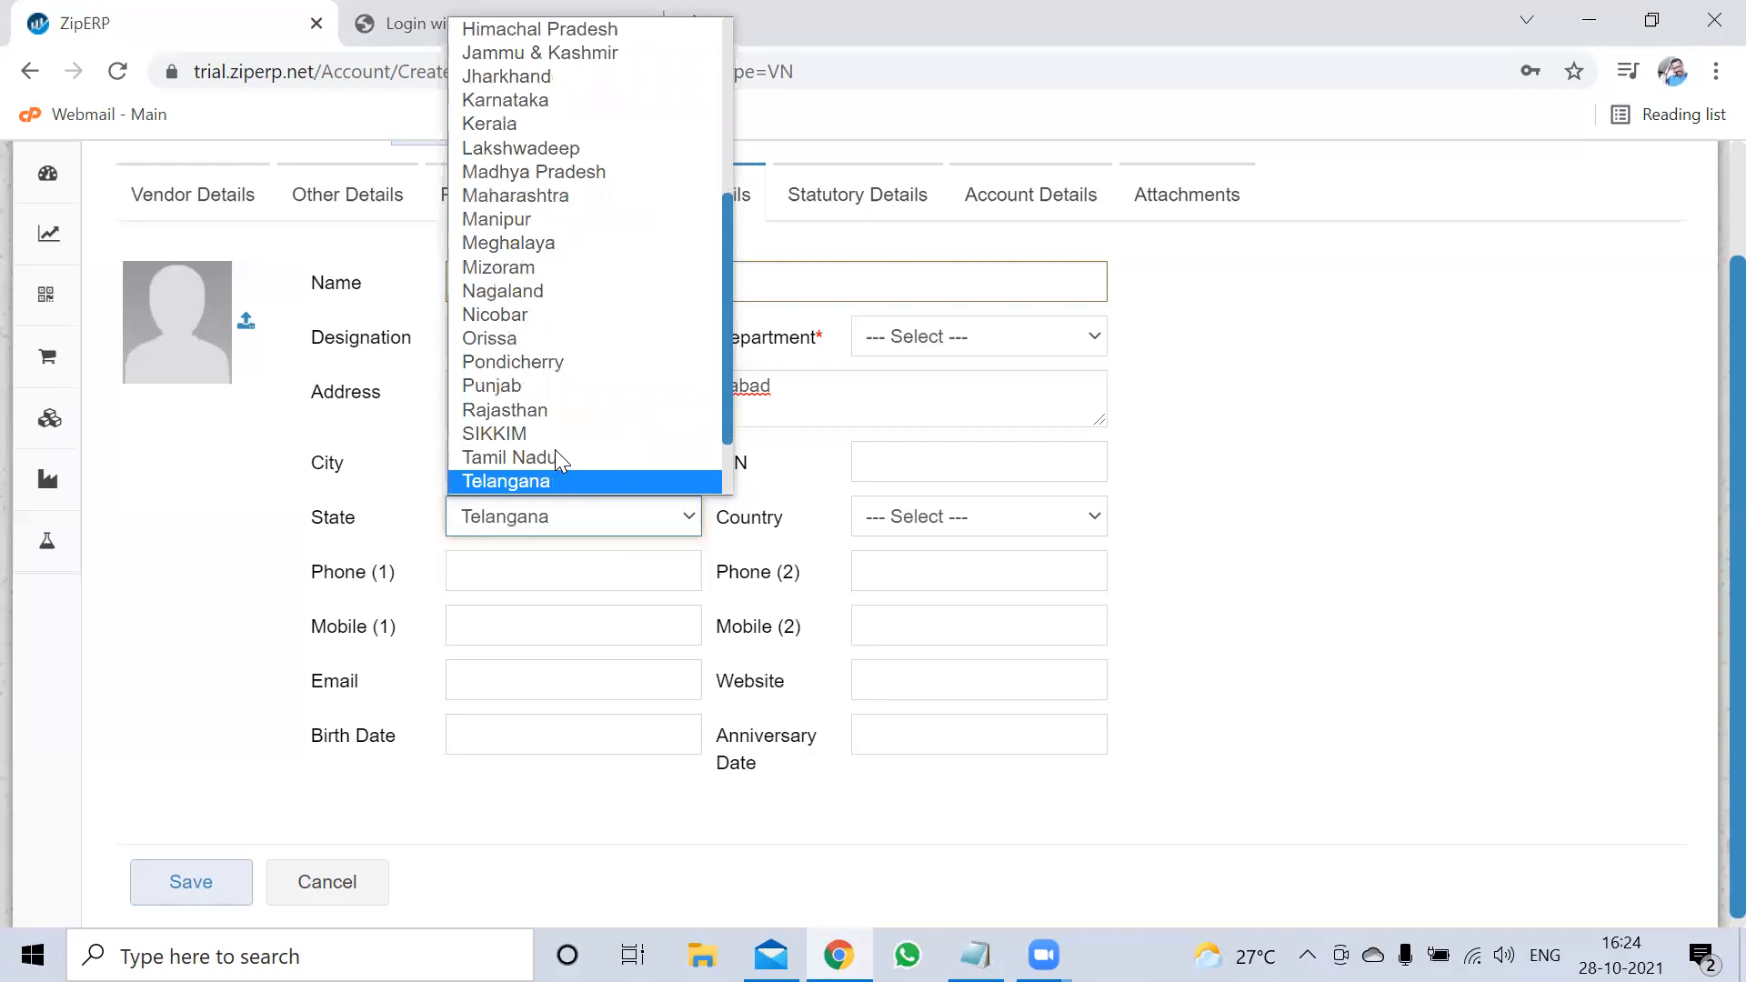
pyautogui.press('Return')
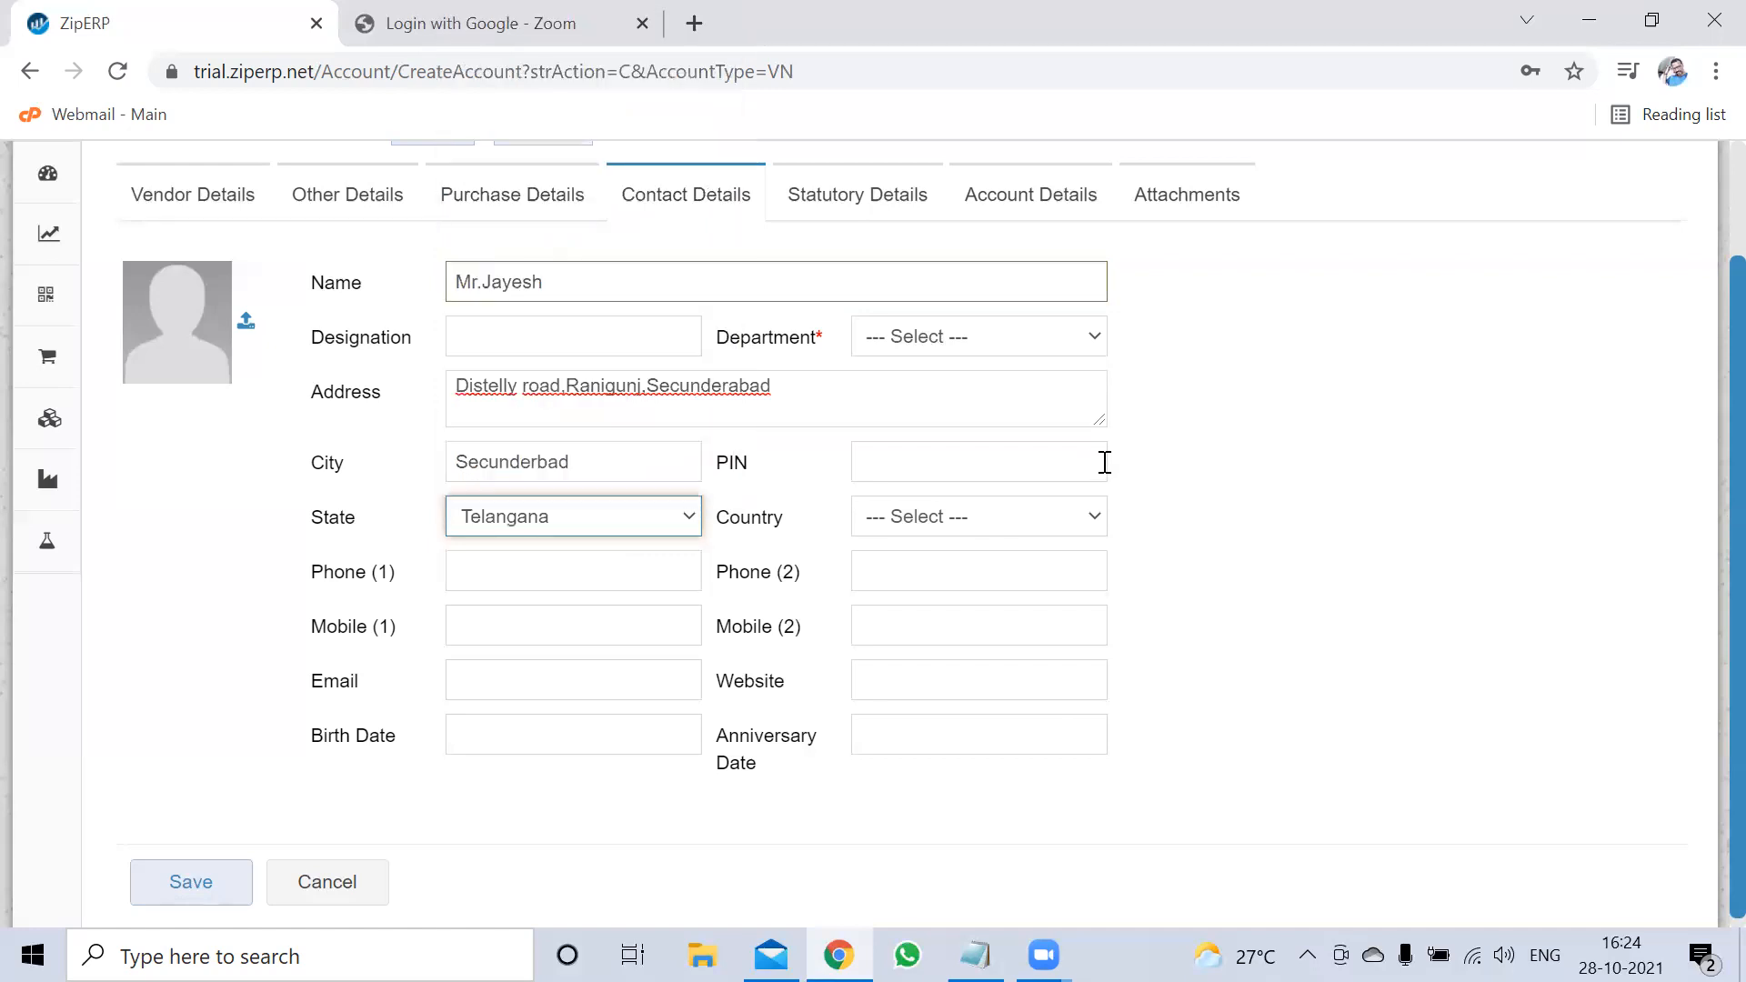
pyautogui.click(1090, 519)
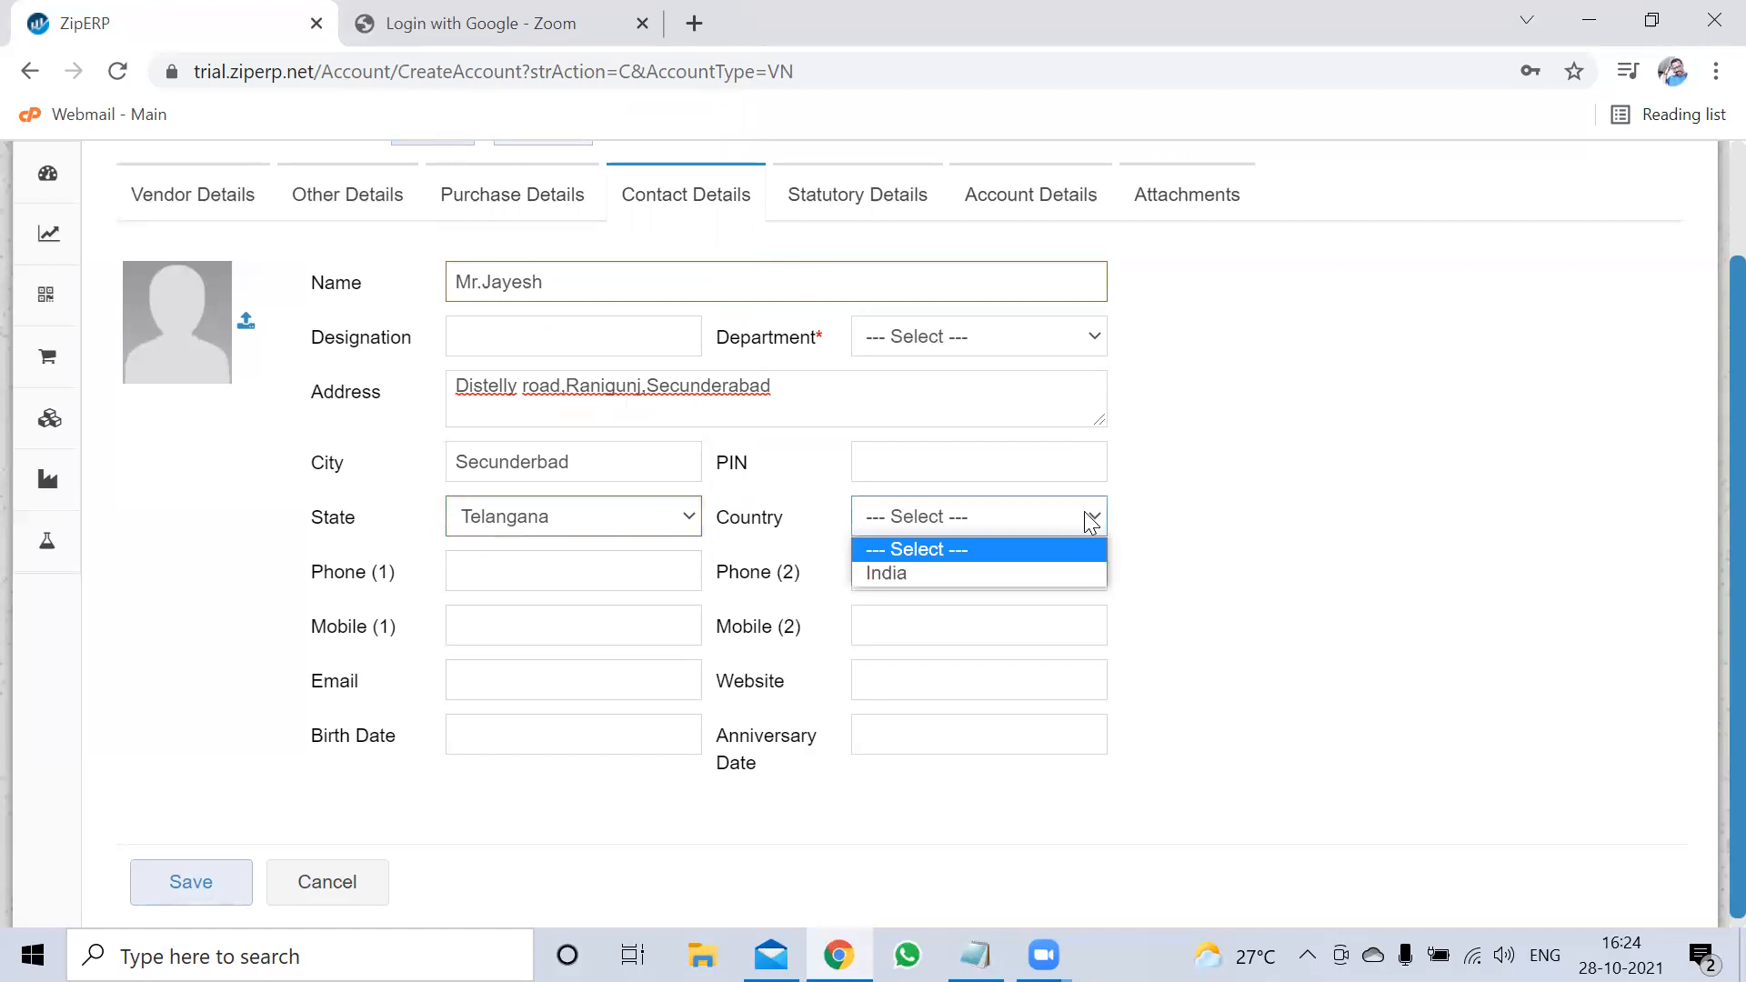
pyautogui.click(995, 601)
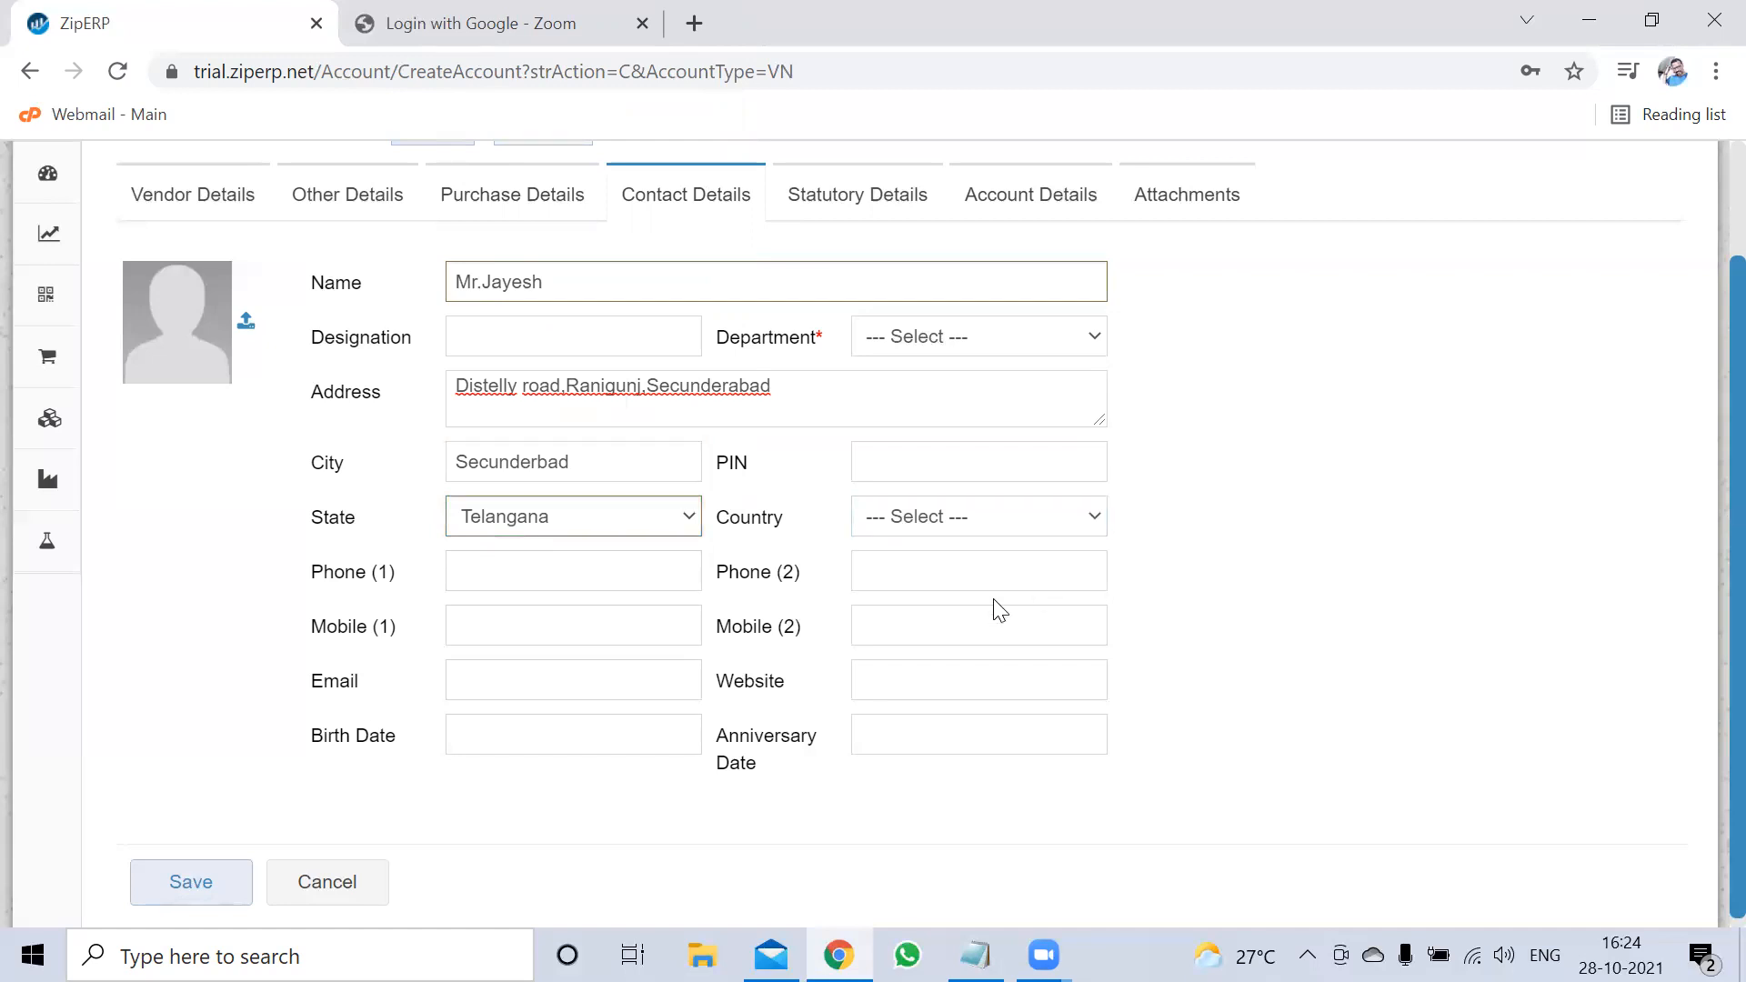
pyautogui.click(1035, 512)
pyautogui.click(936, 575)
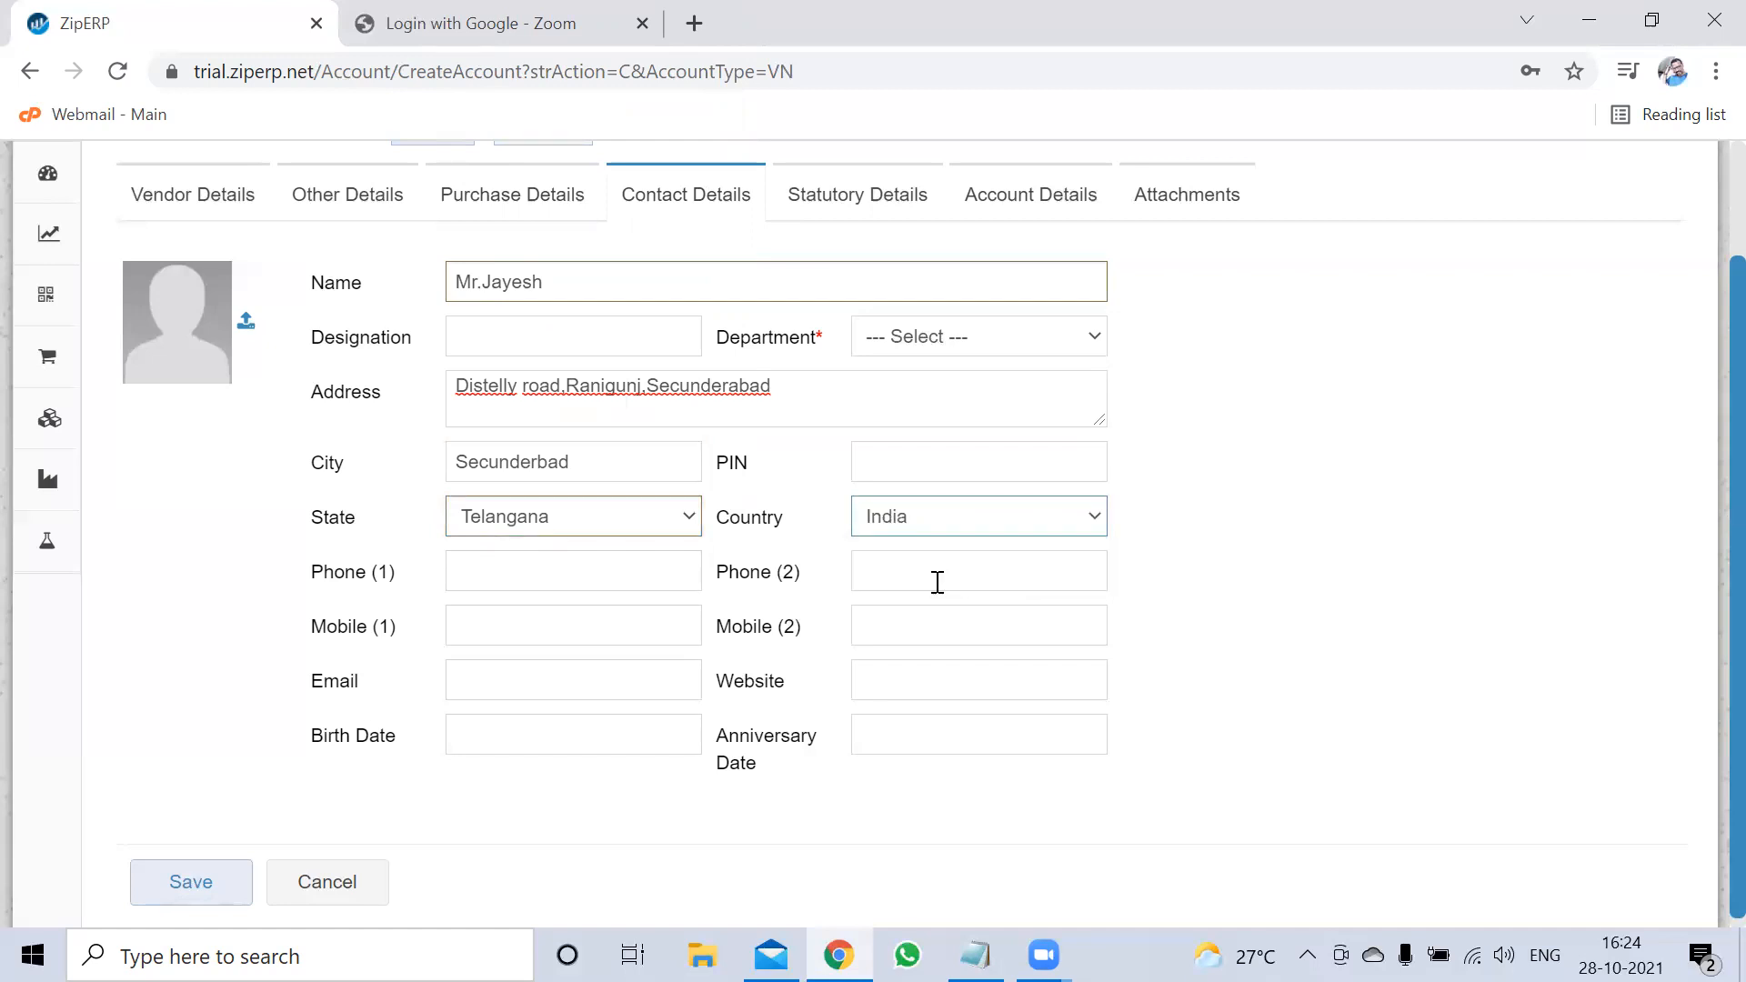
# Enter the contact's phone number and e-mail address, leaving Birth Date empty
pyautogui.click(575, 563)
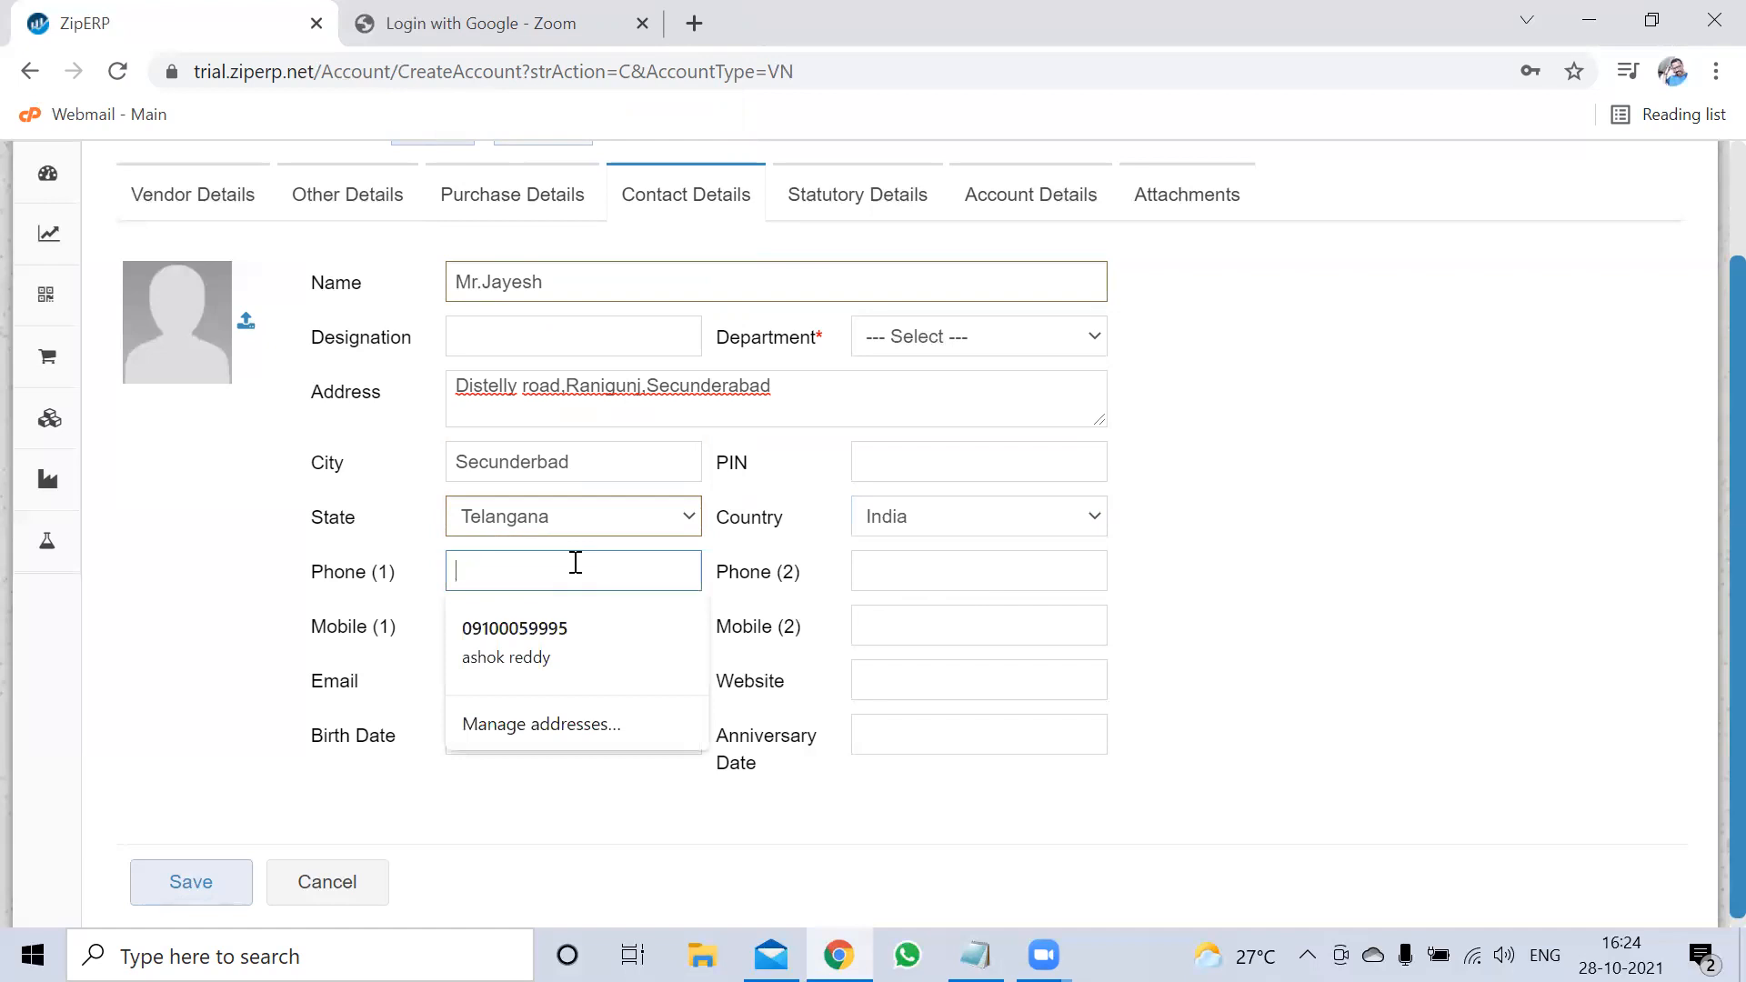
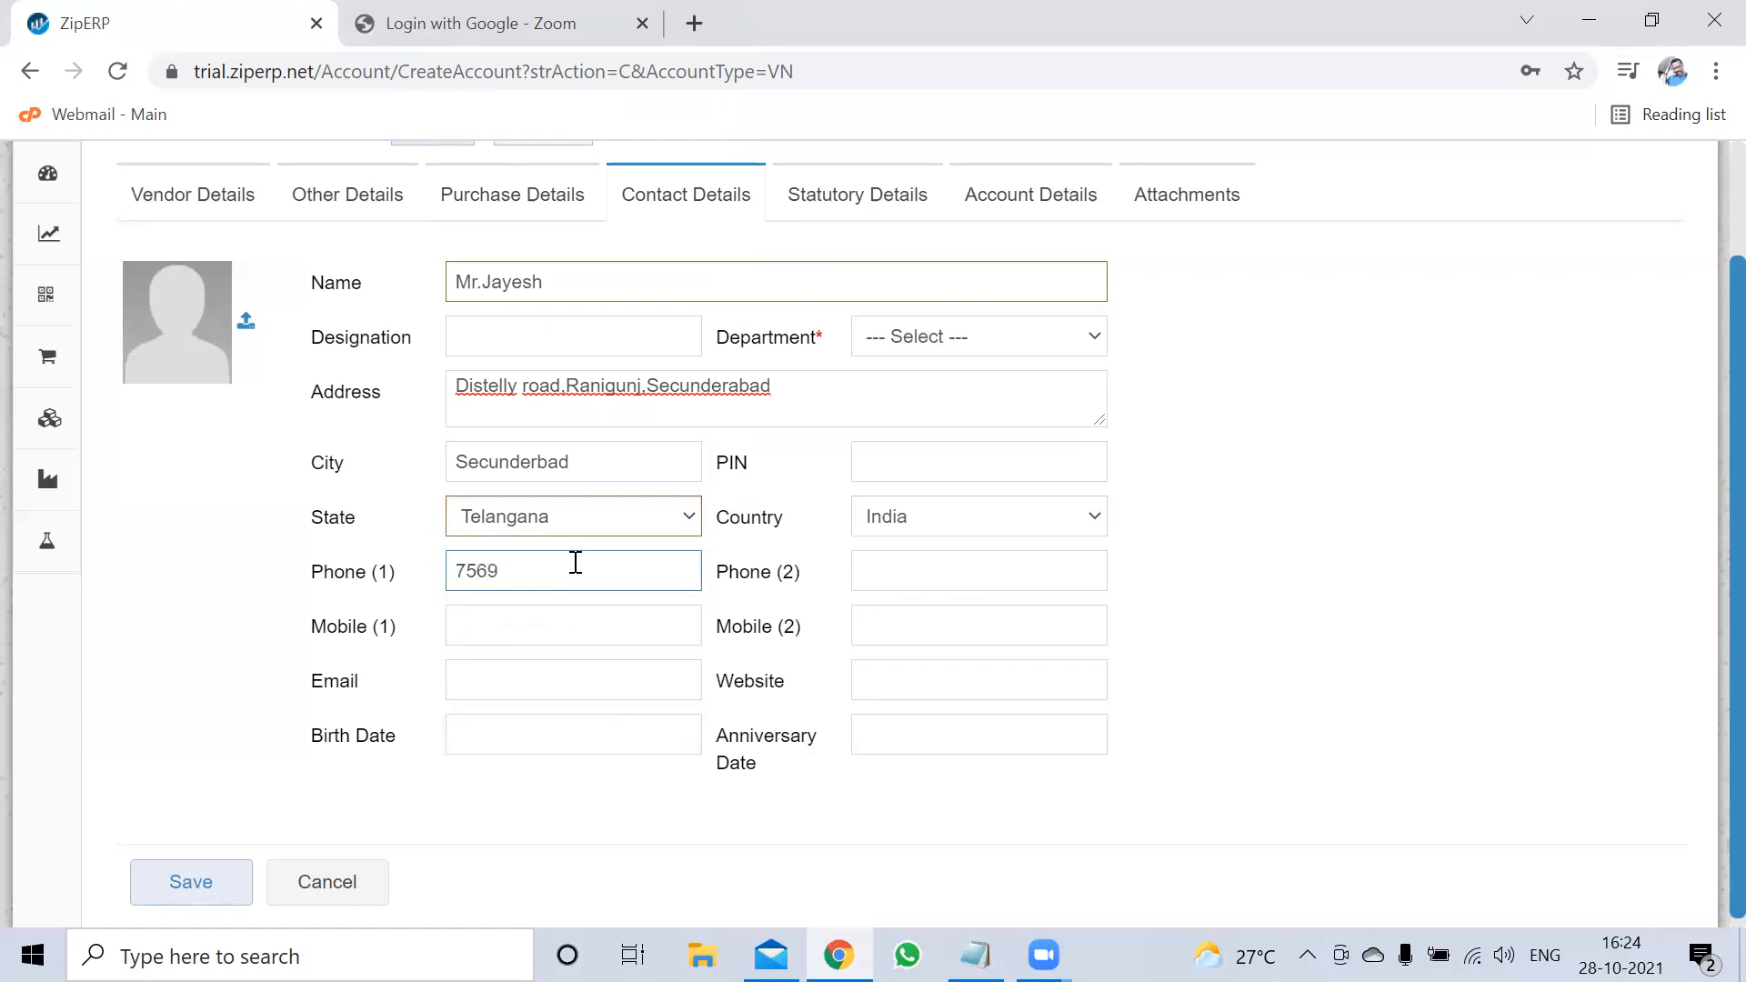
pyautogui.click(581, 681)
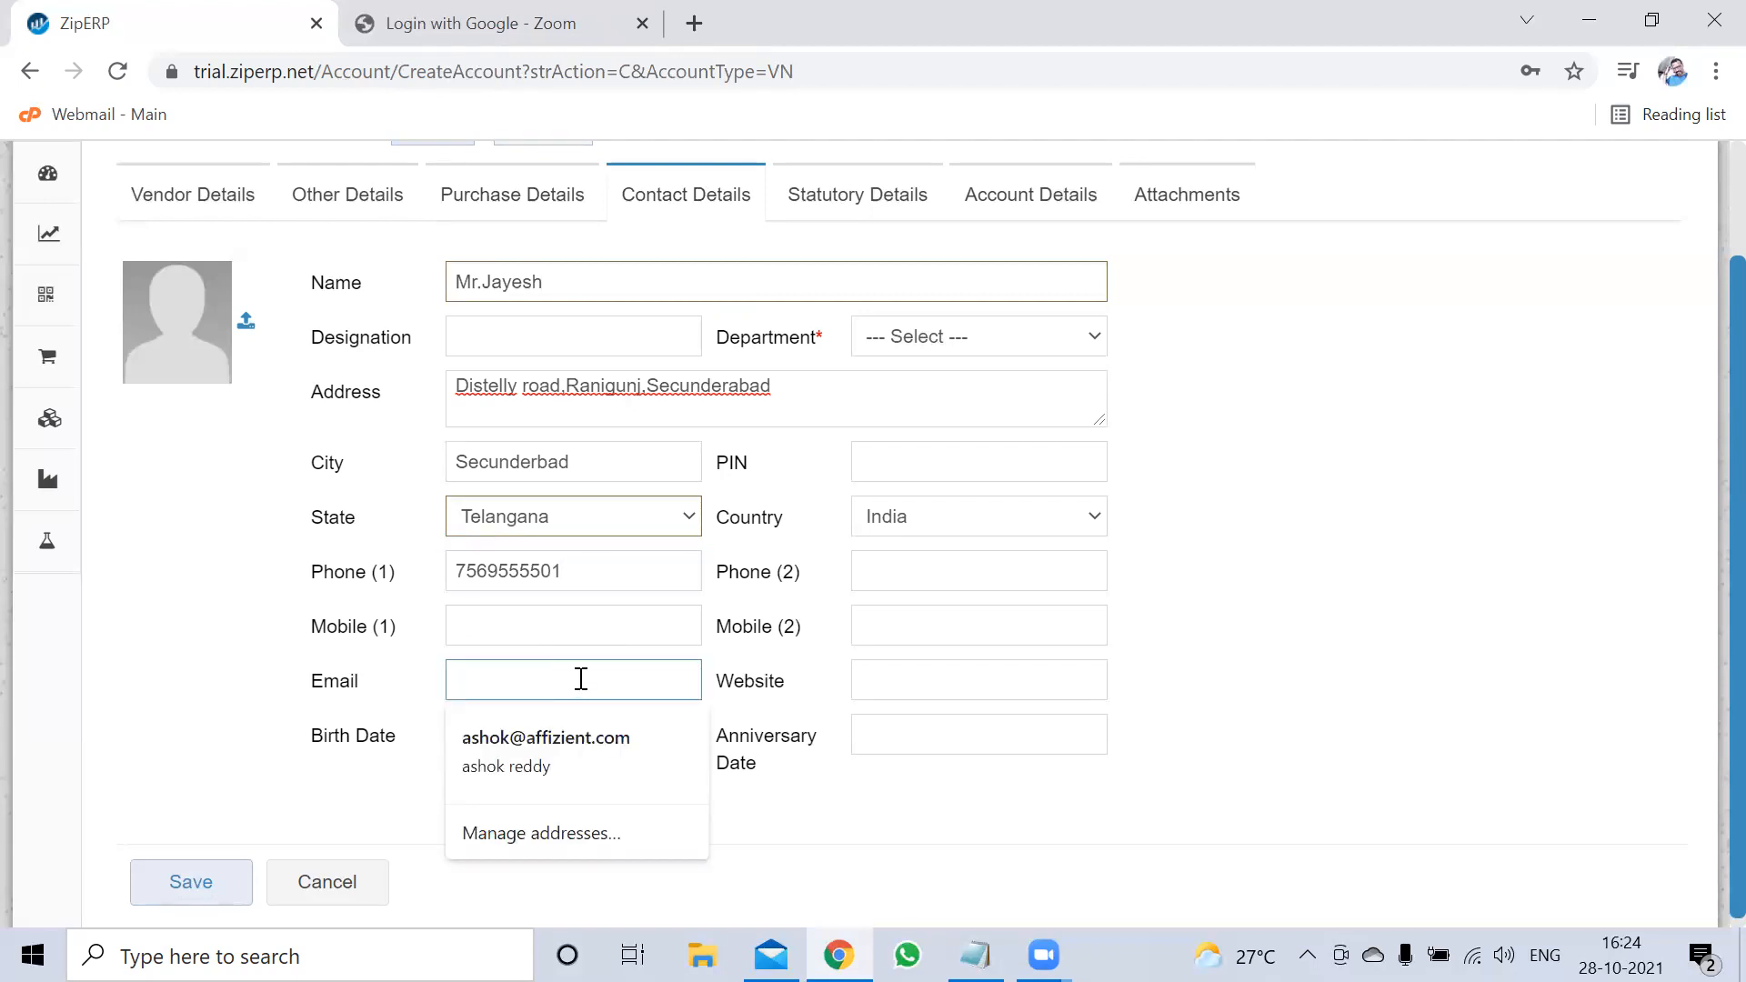
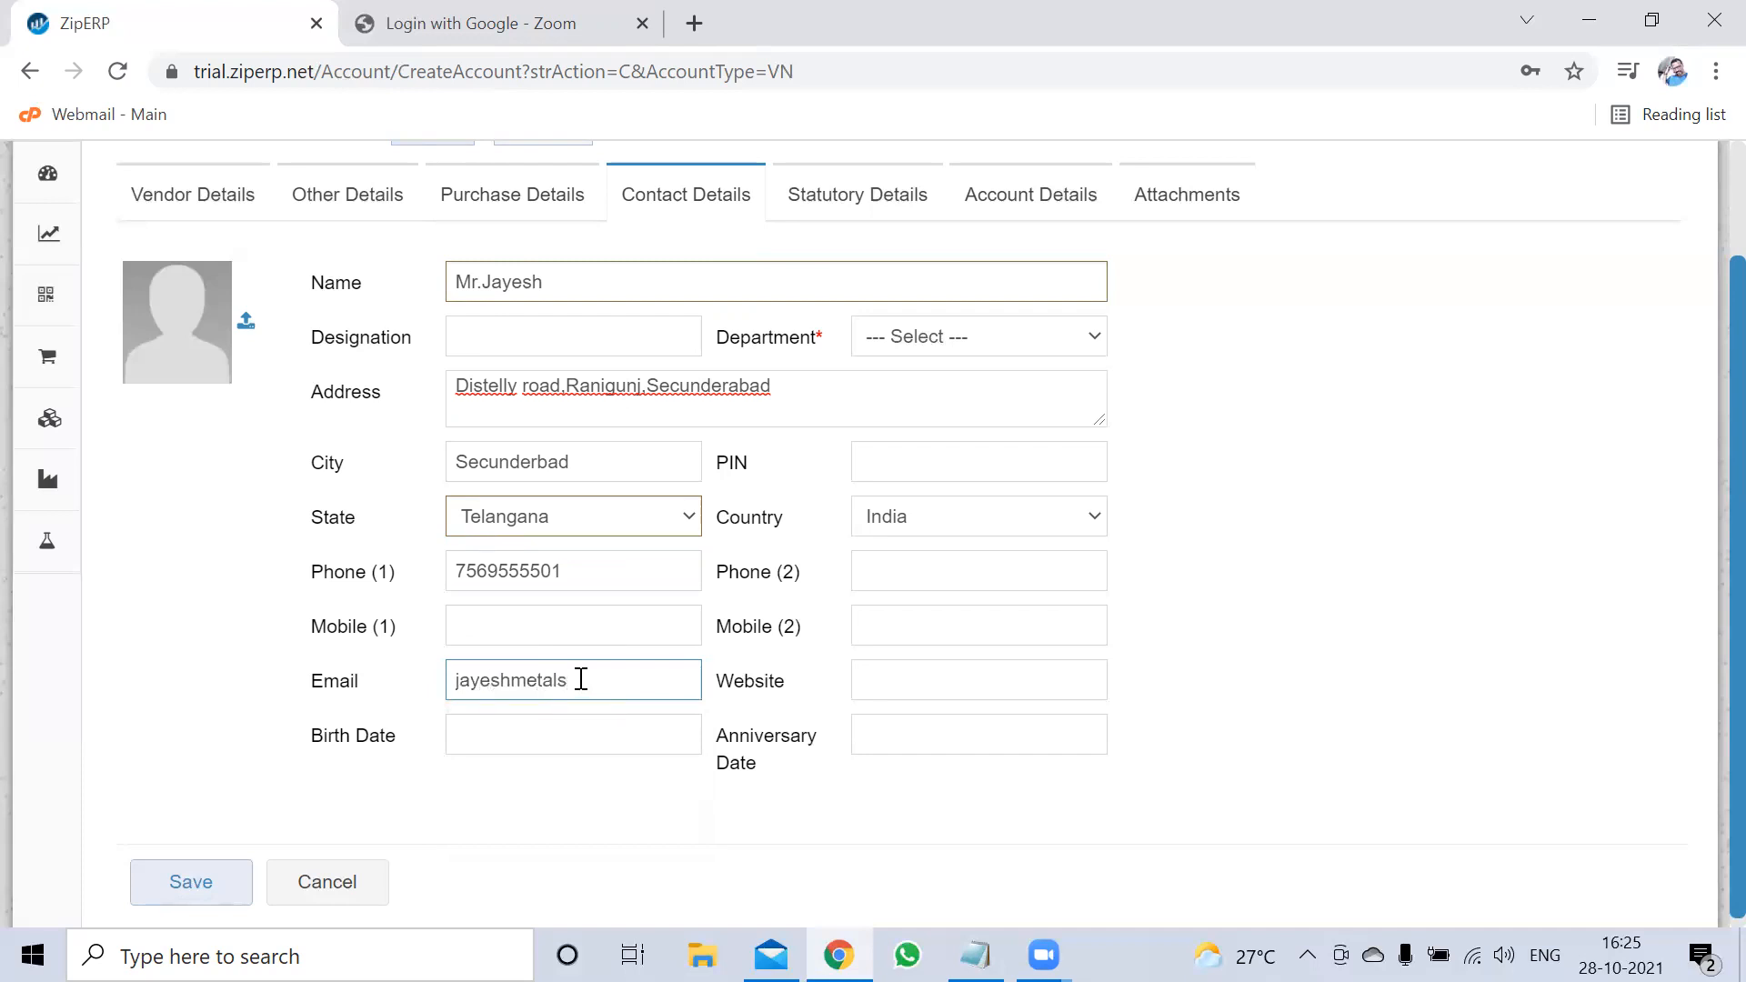
pyautogui.click(504, 728)
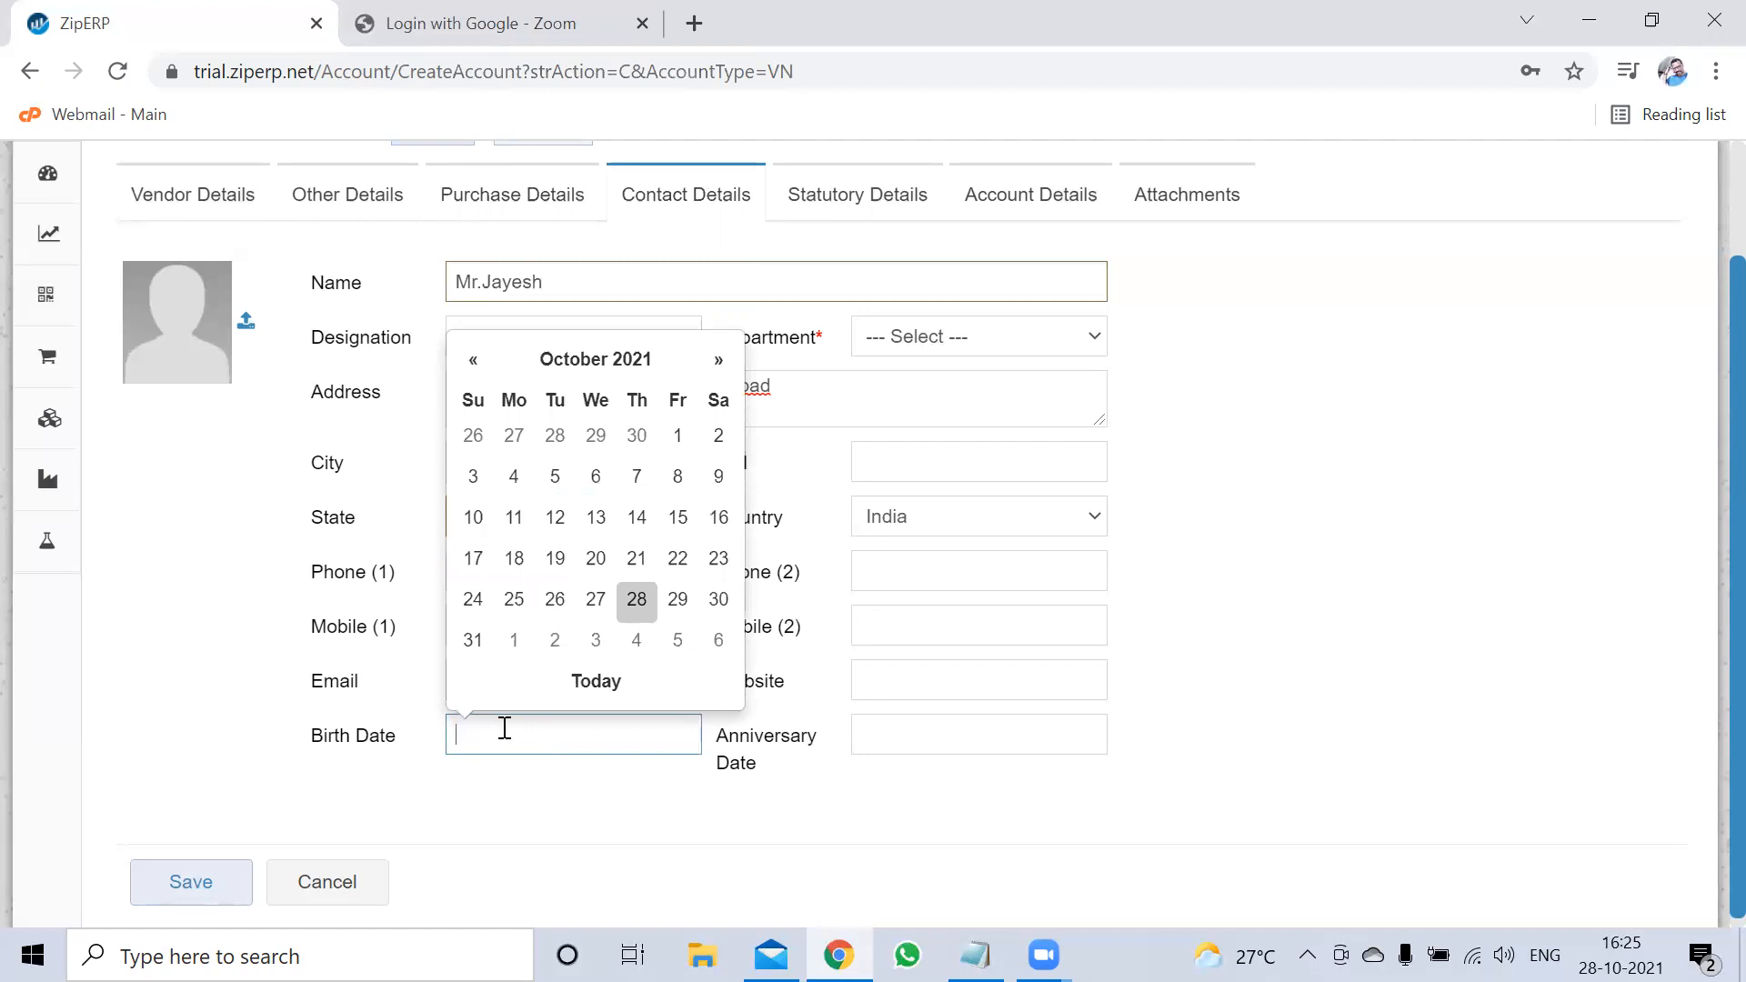
pyautogui.click(227, 746)
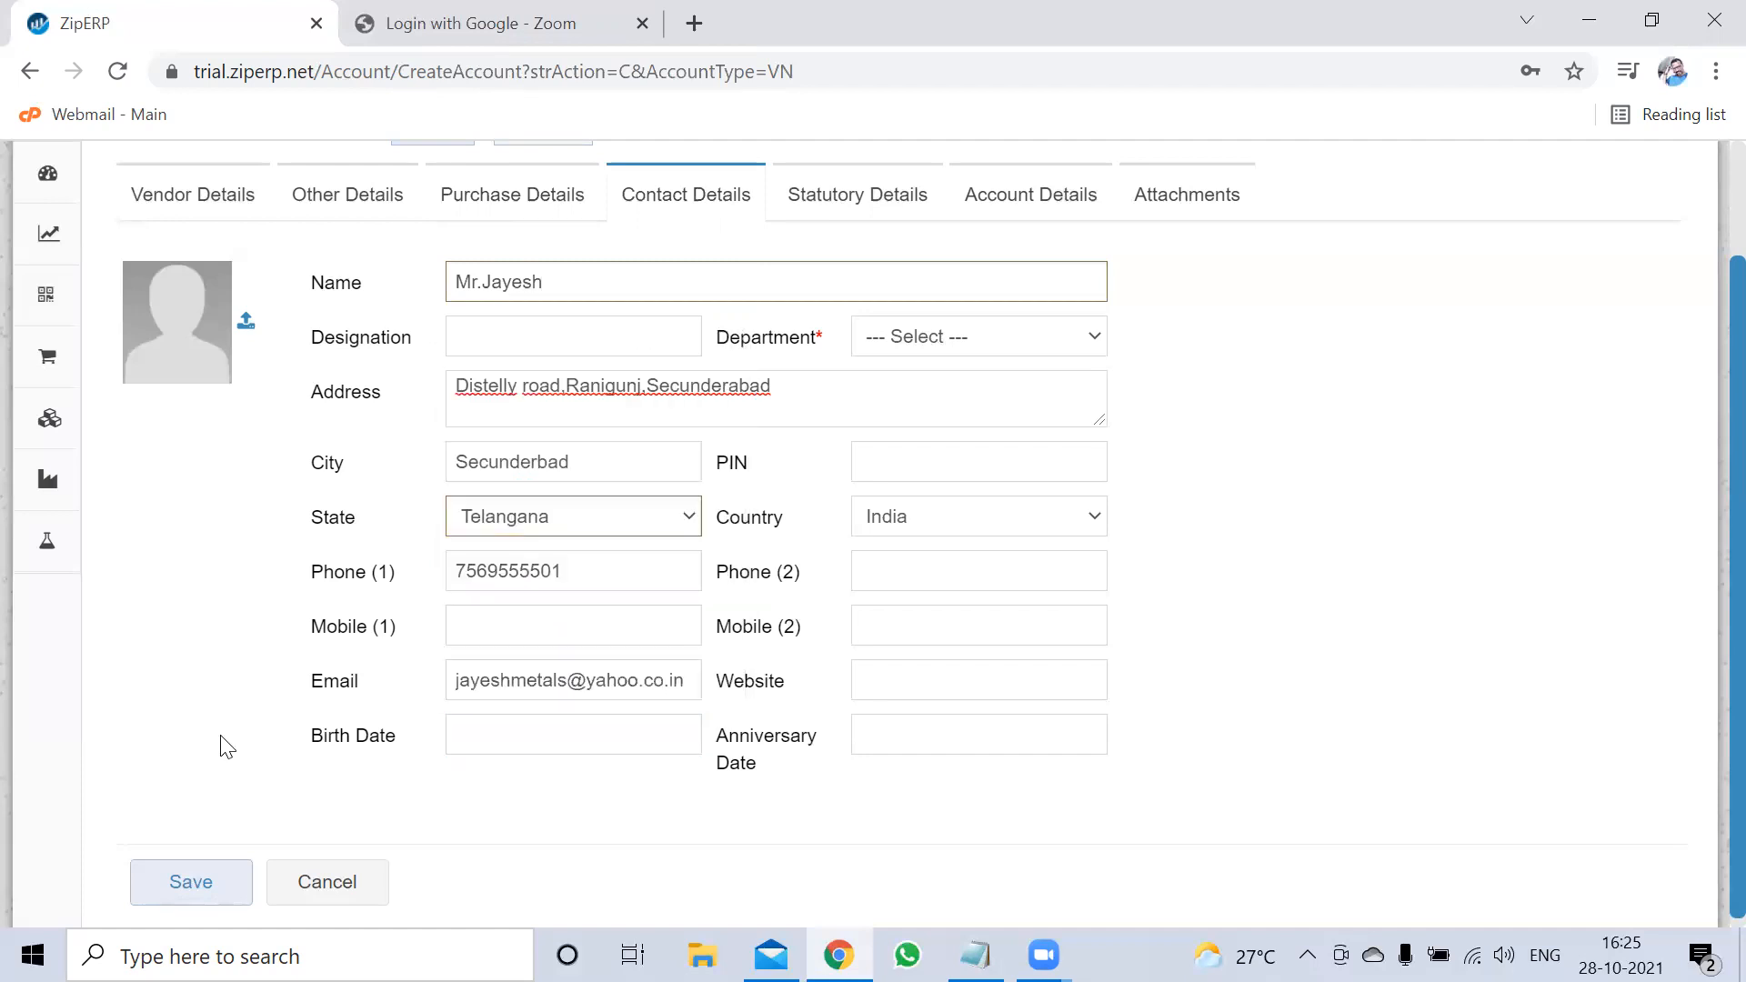
# In Statutory Details, set GST registration type to Regular and enter the GSTIN
pyautogui.click(872, 211)
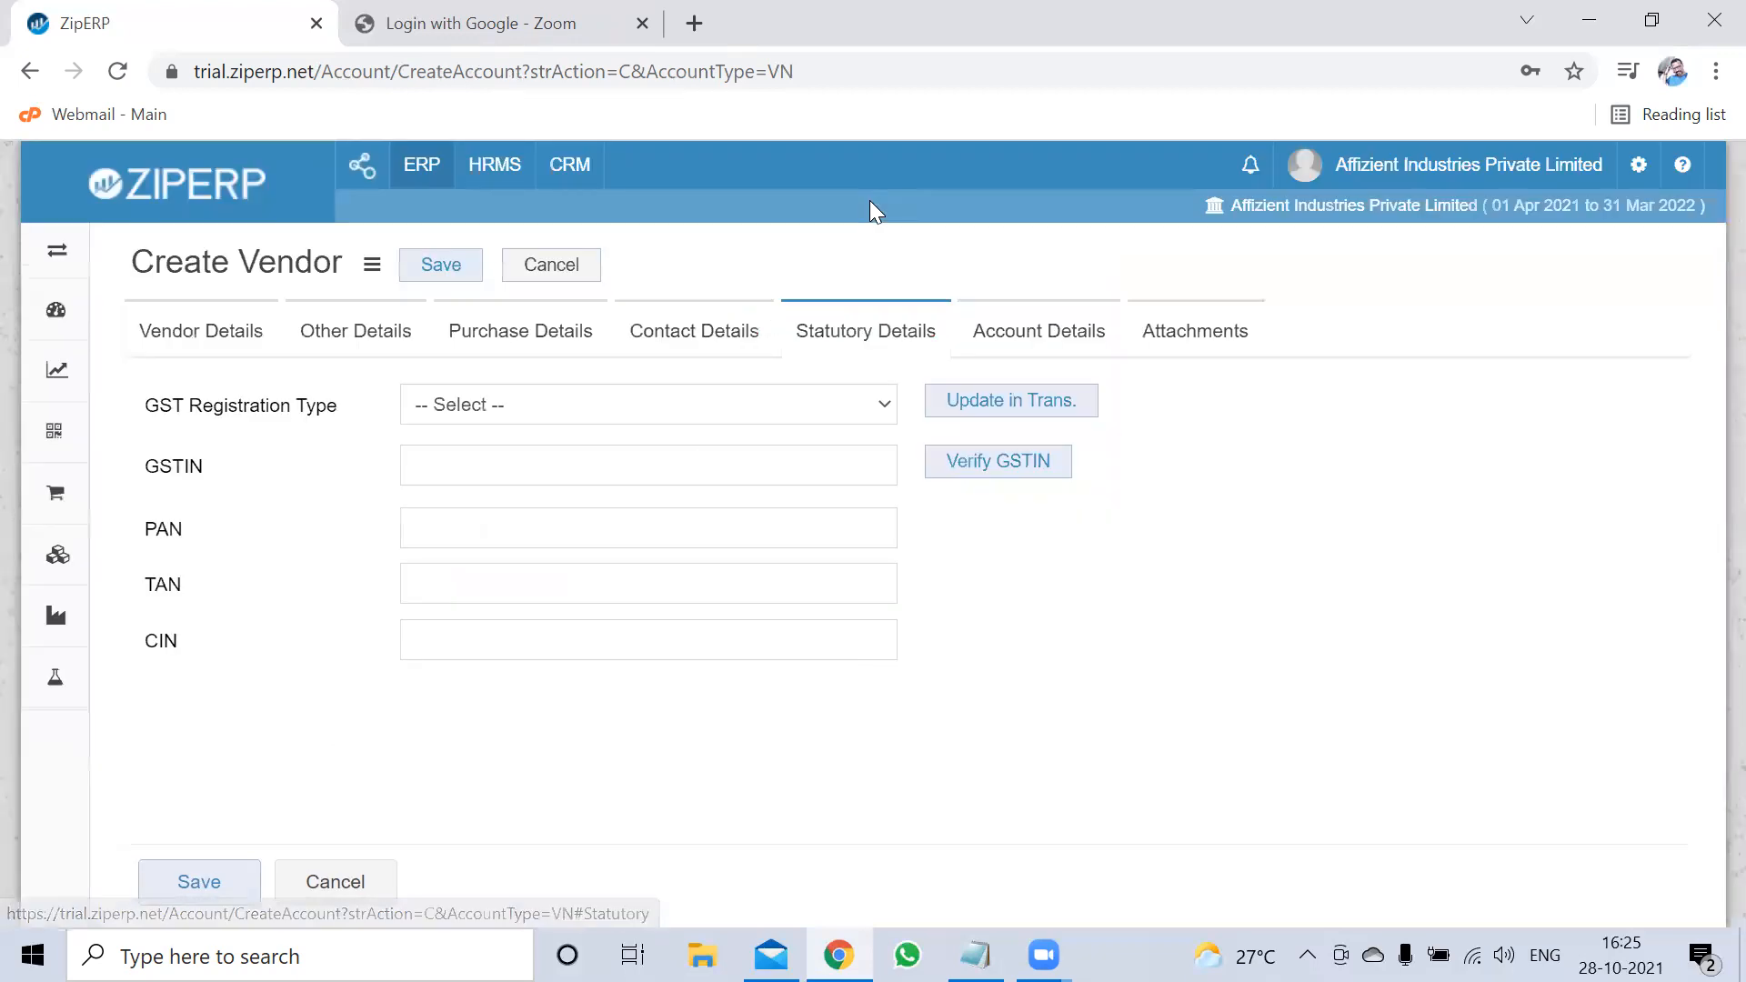
pyautogui.click(535, 408)
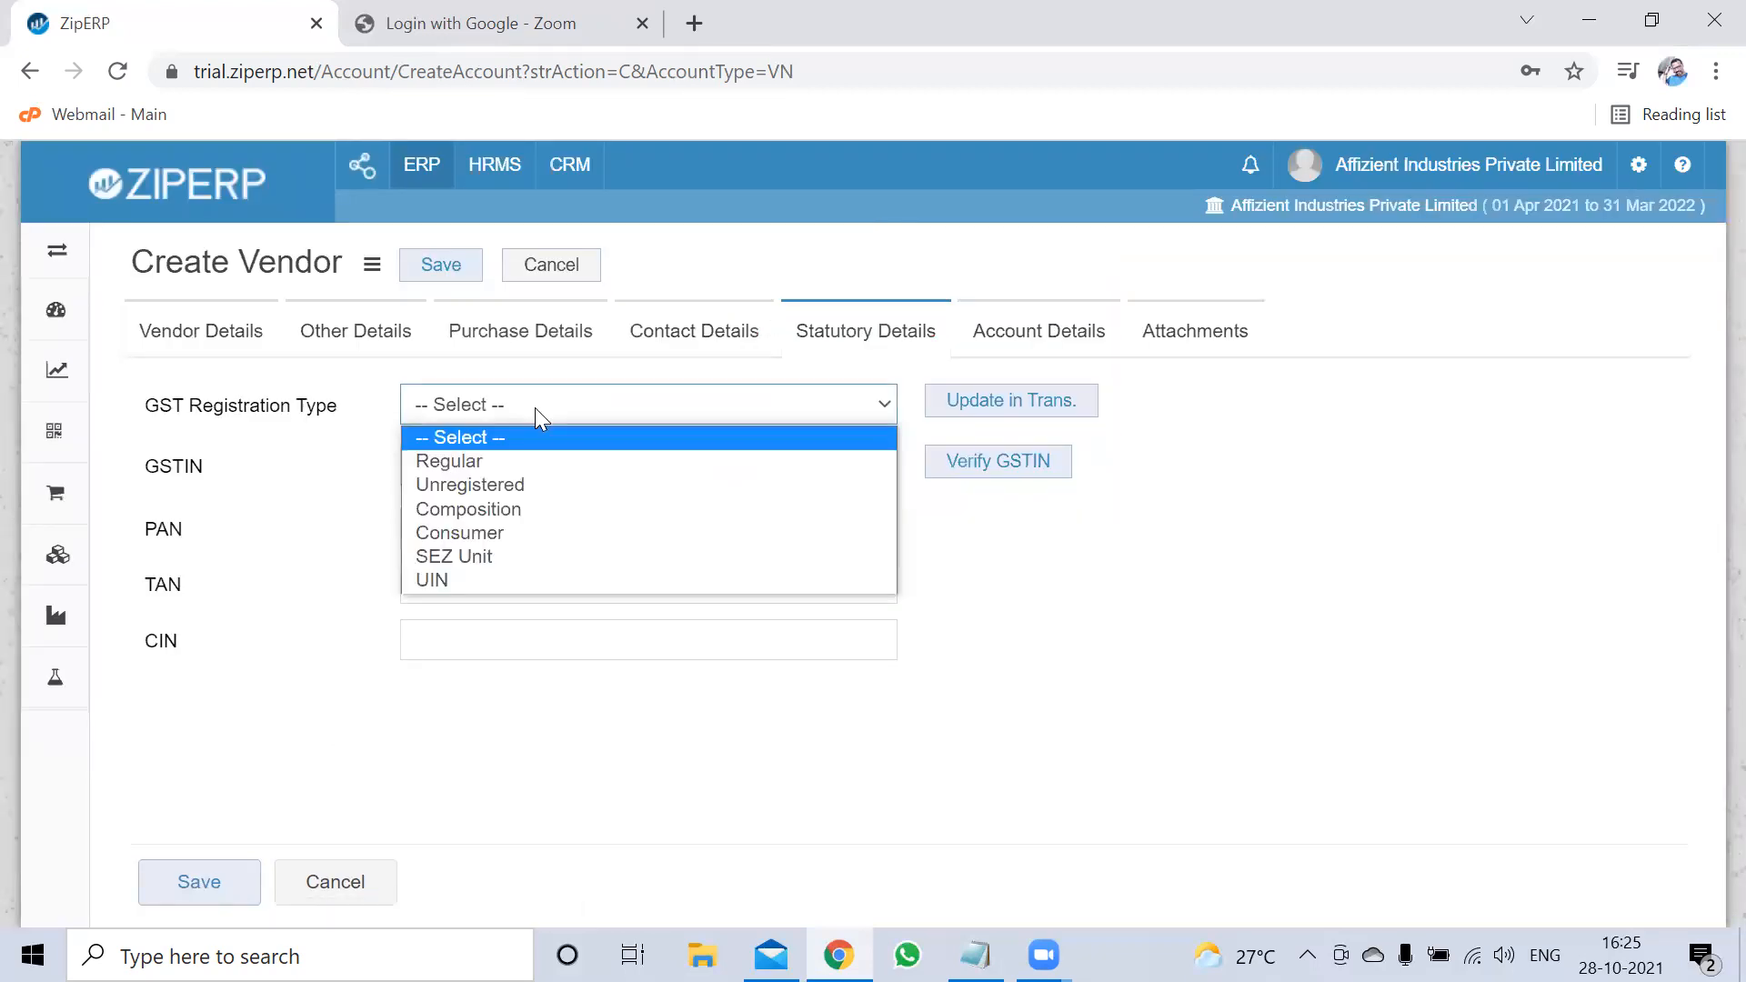
pyautogui.click(492, 461)
pyautogui.click(484, 457)
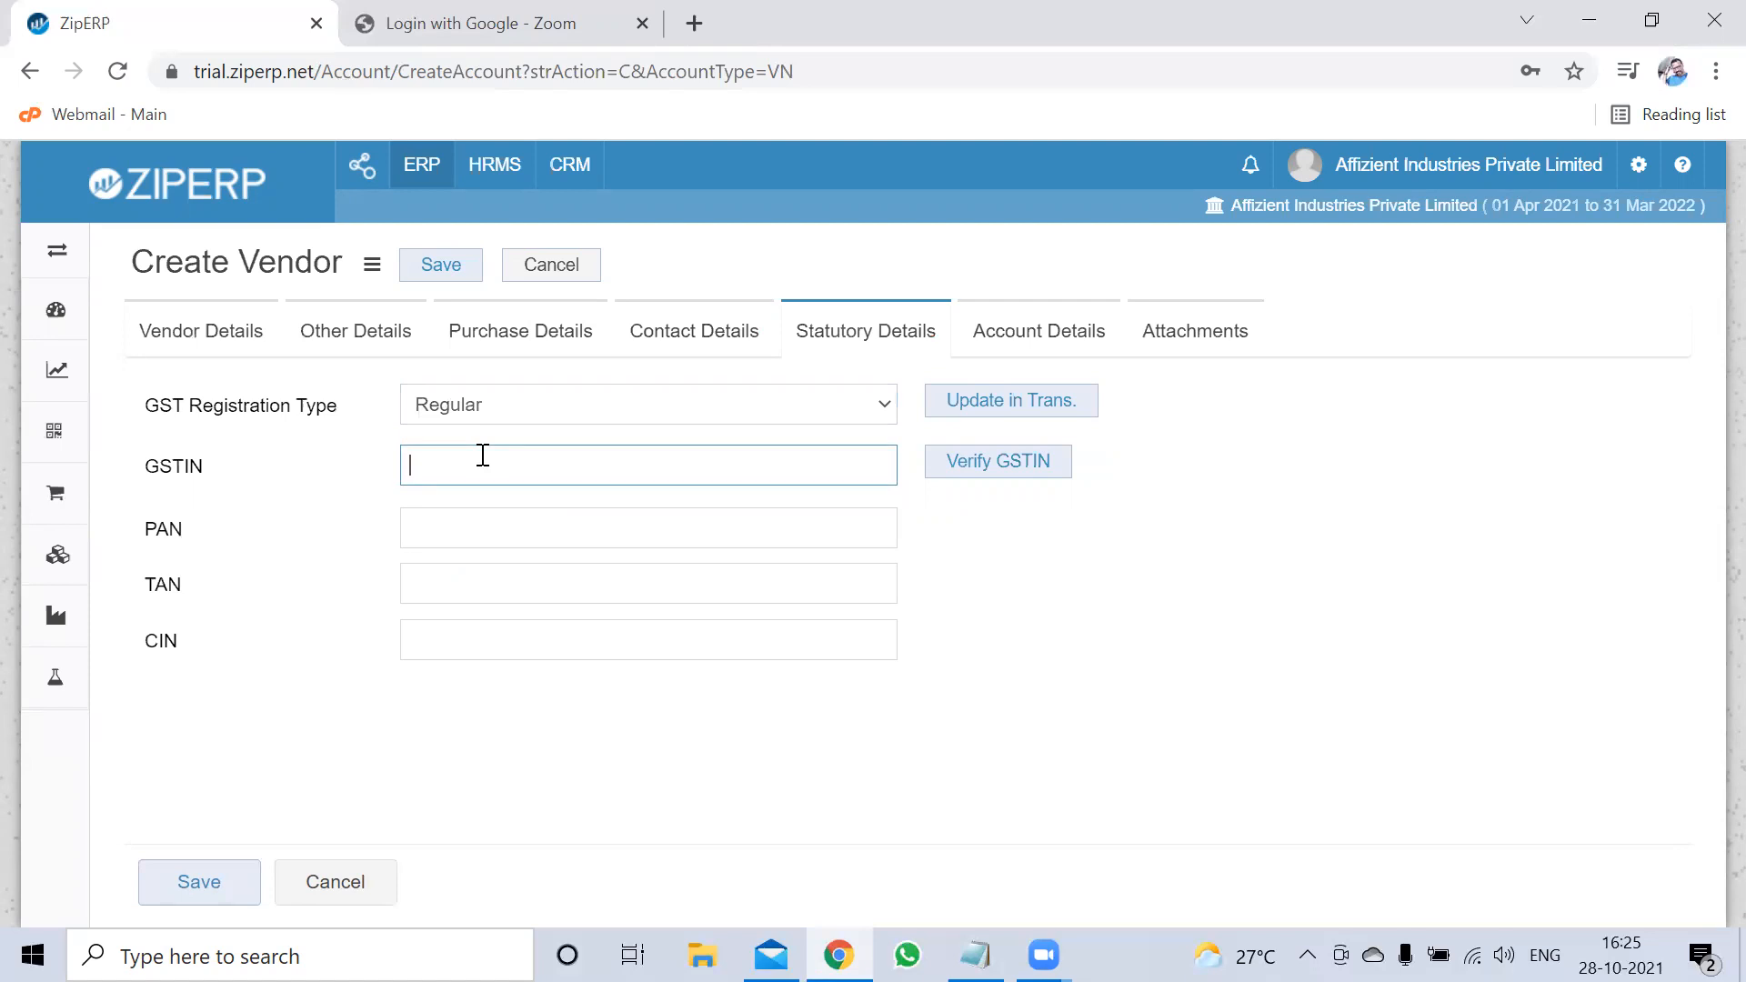
# Verify the GSTIN, copy it, and switch to the GST portal's taxpayer search
pyautogui.click(992, 462)
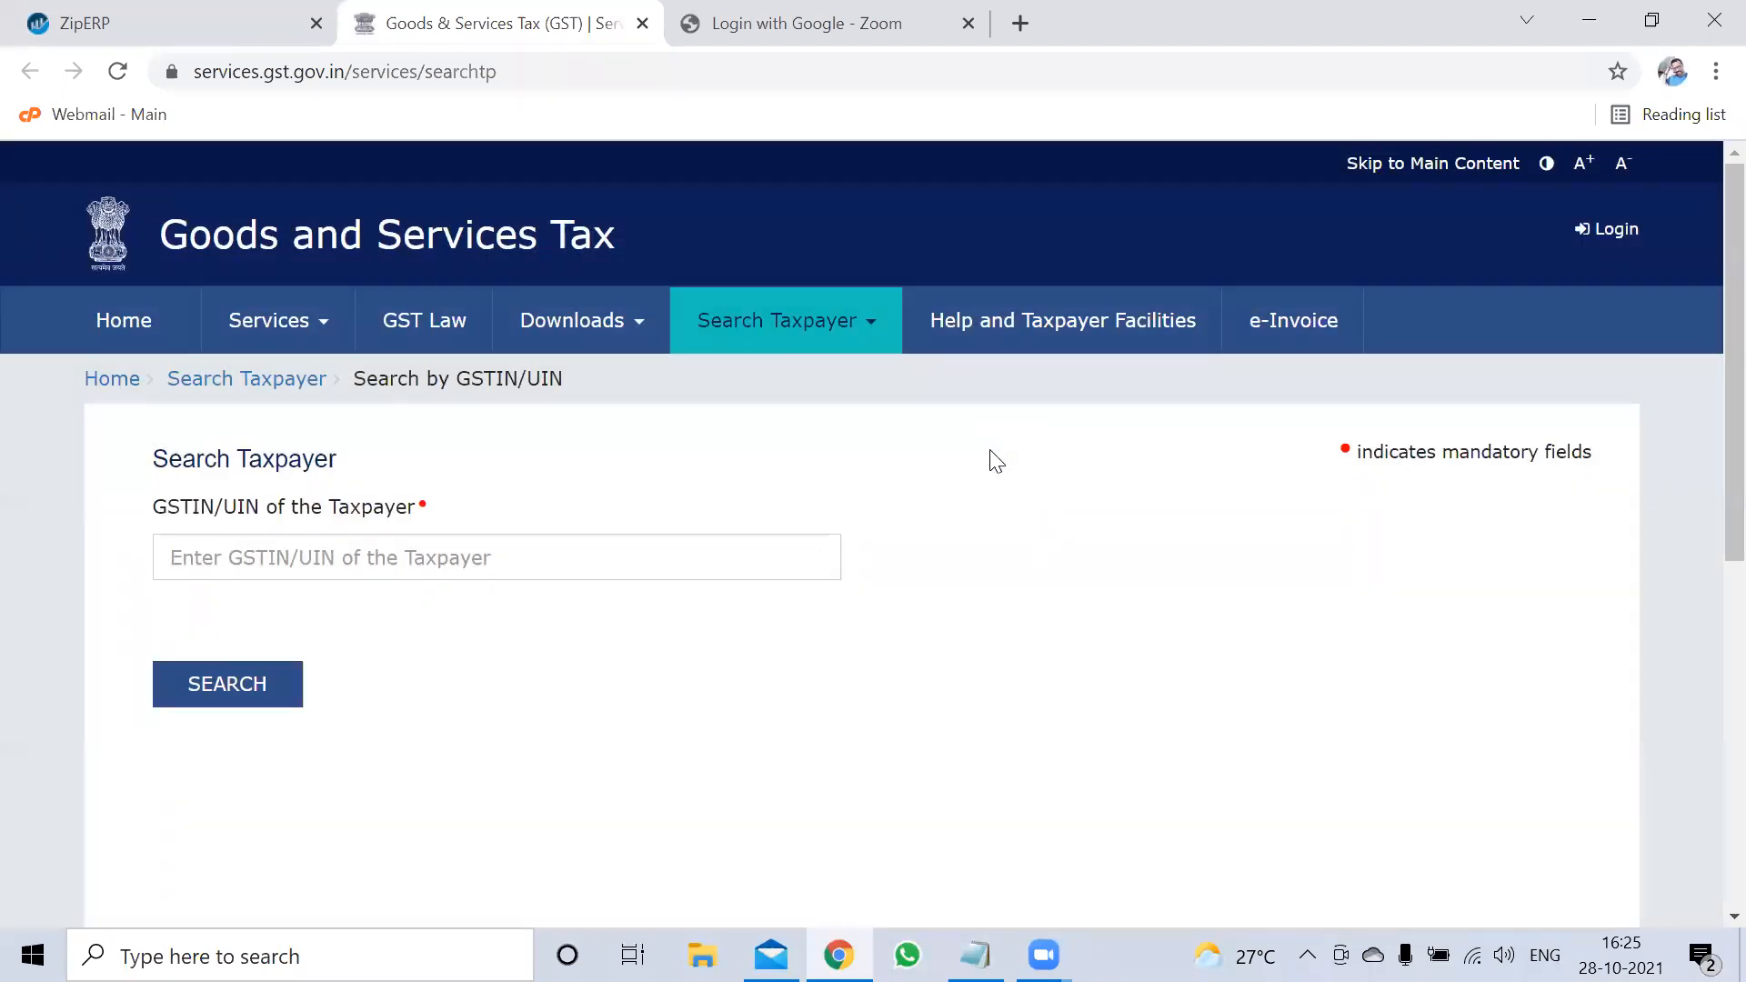
pyautogui.click(124, 42)
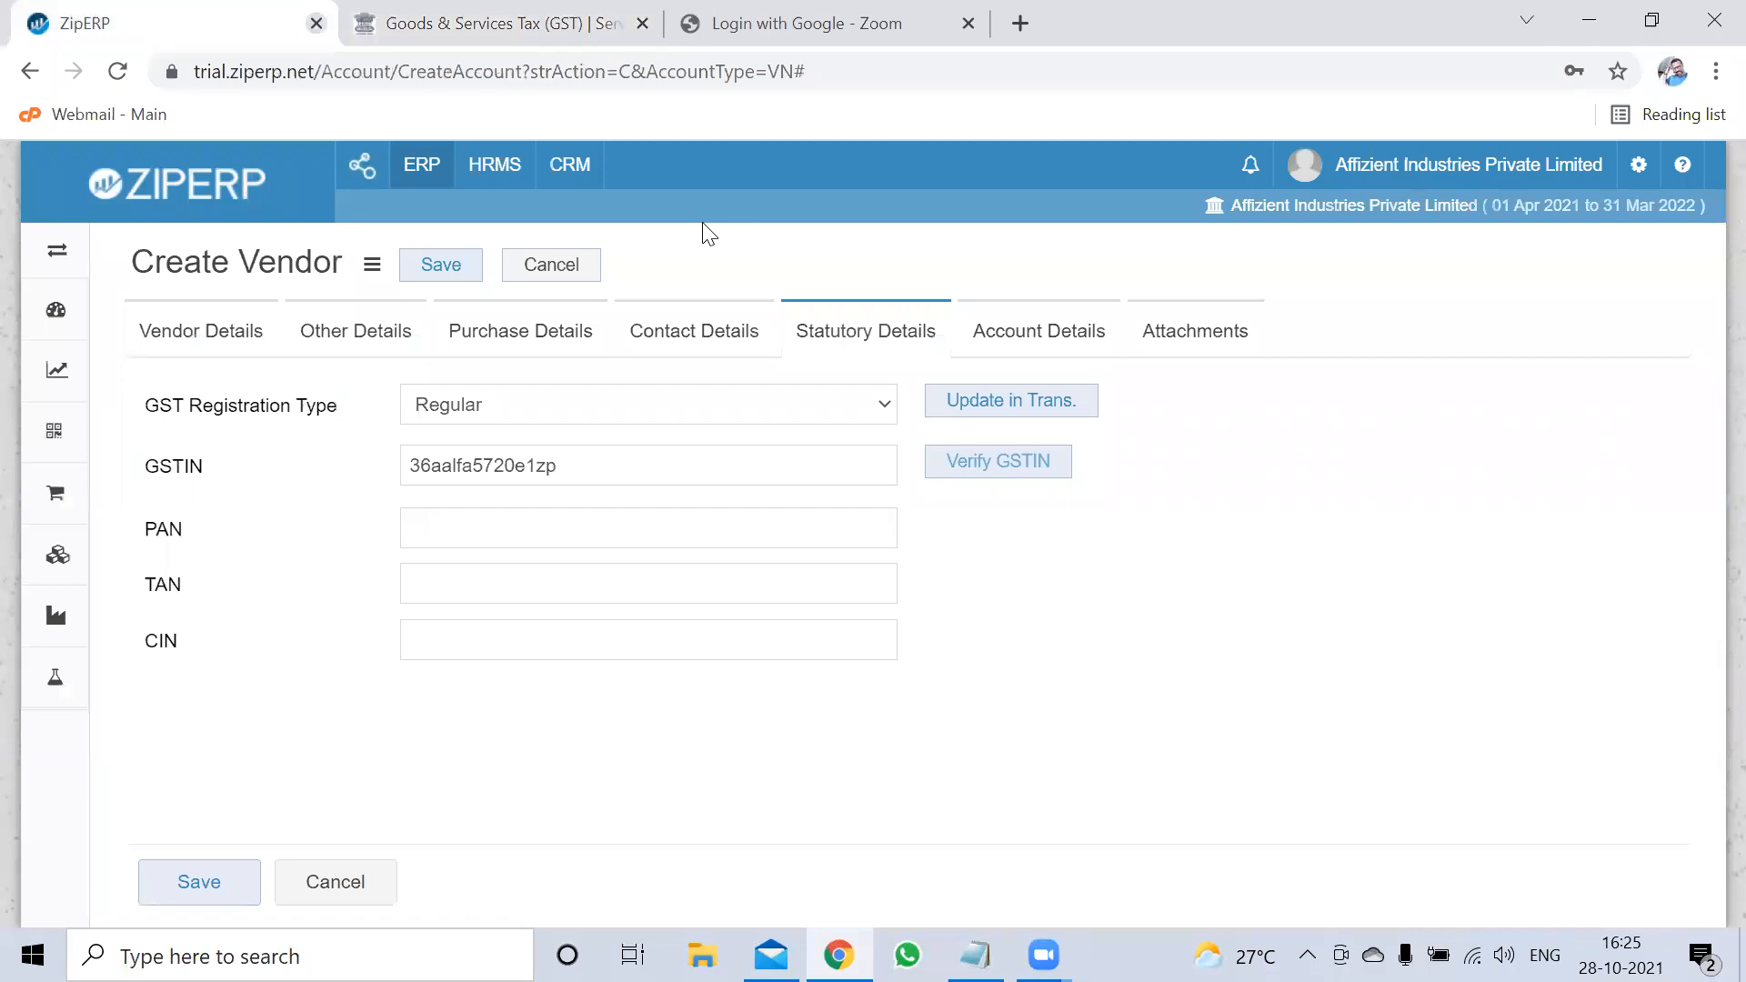
pyautogui.click(654, 540)
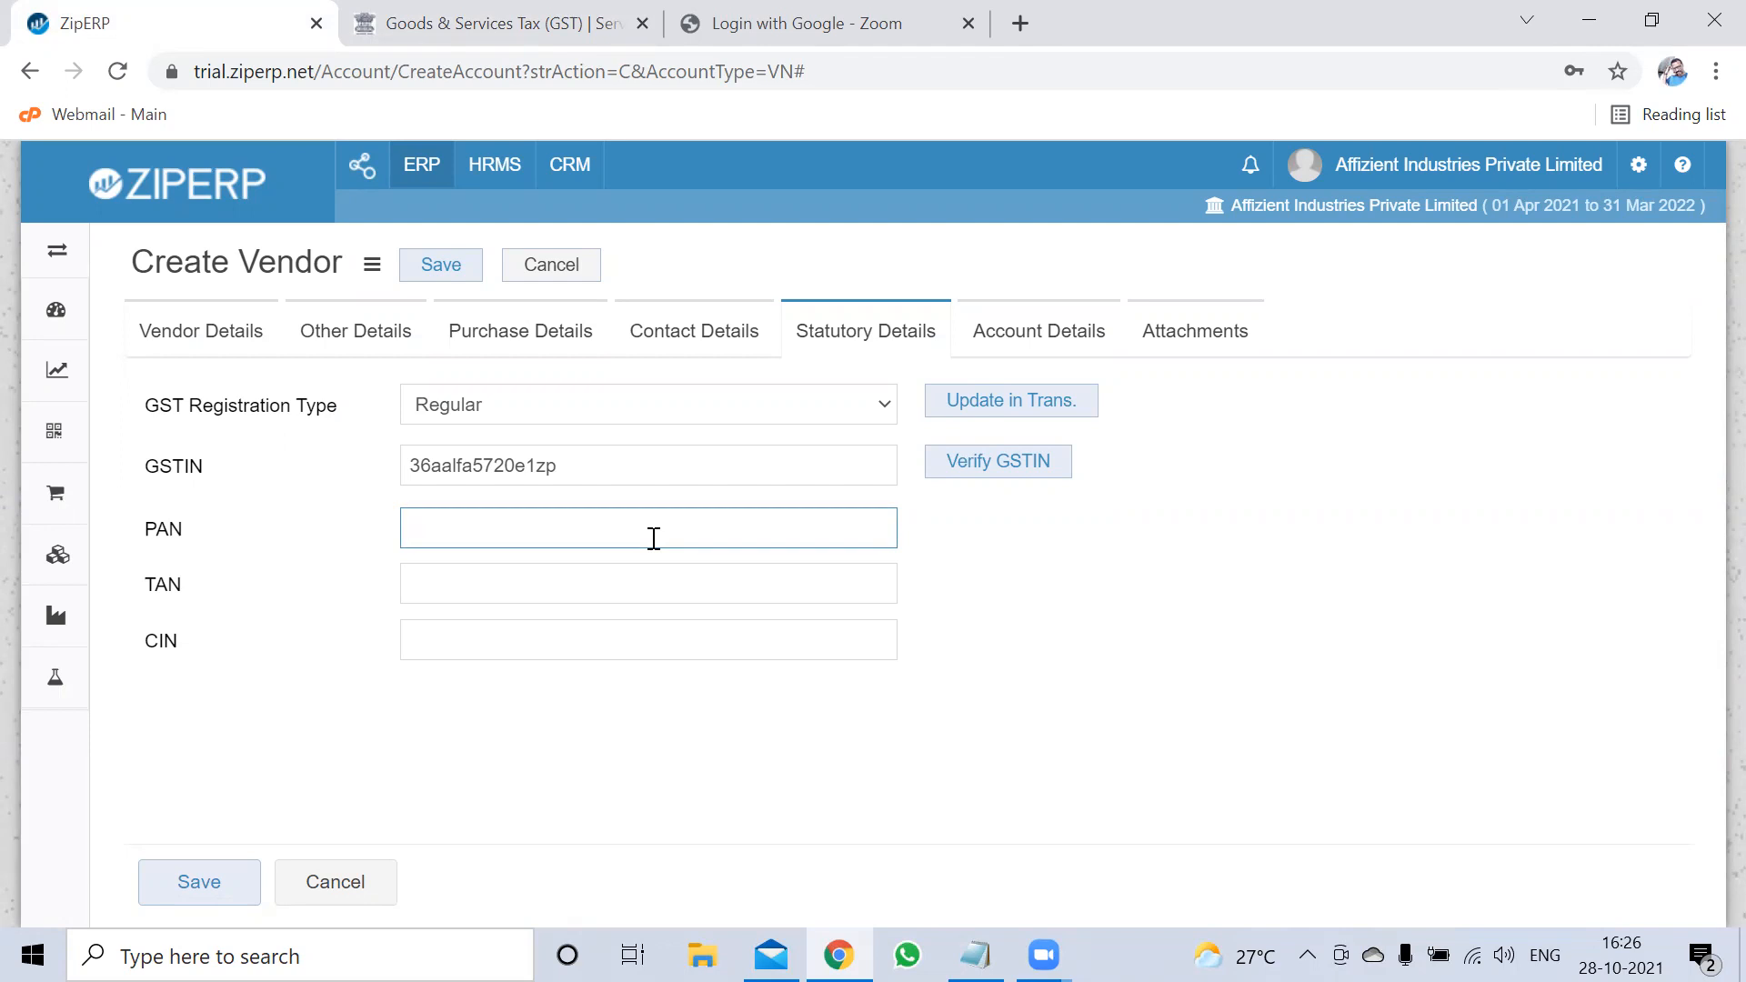
pyautogui.moveTo(592, 465); pyautogui.dragTo(401, 467)
pyautogui.hotkey('ctrl', 'c')
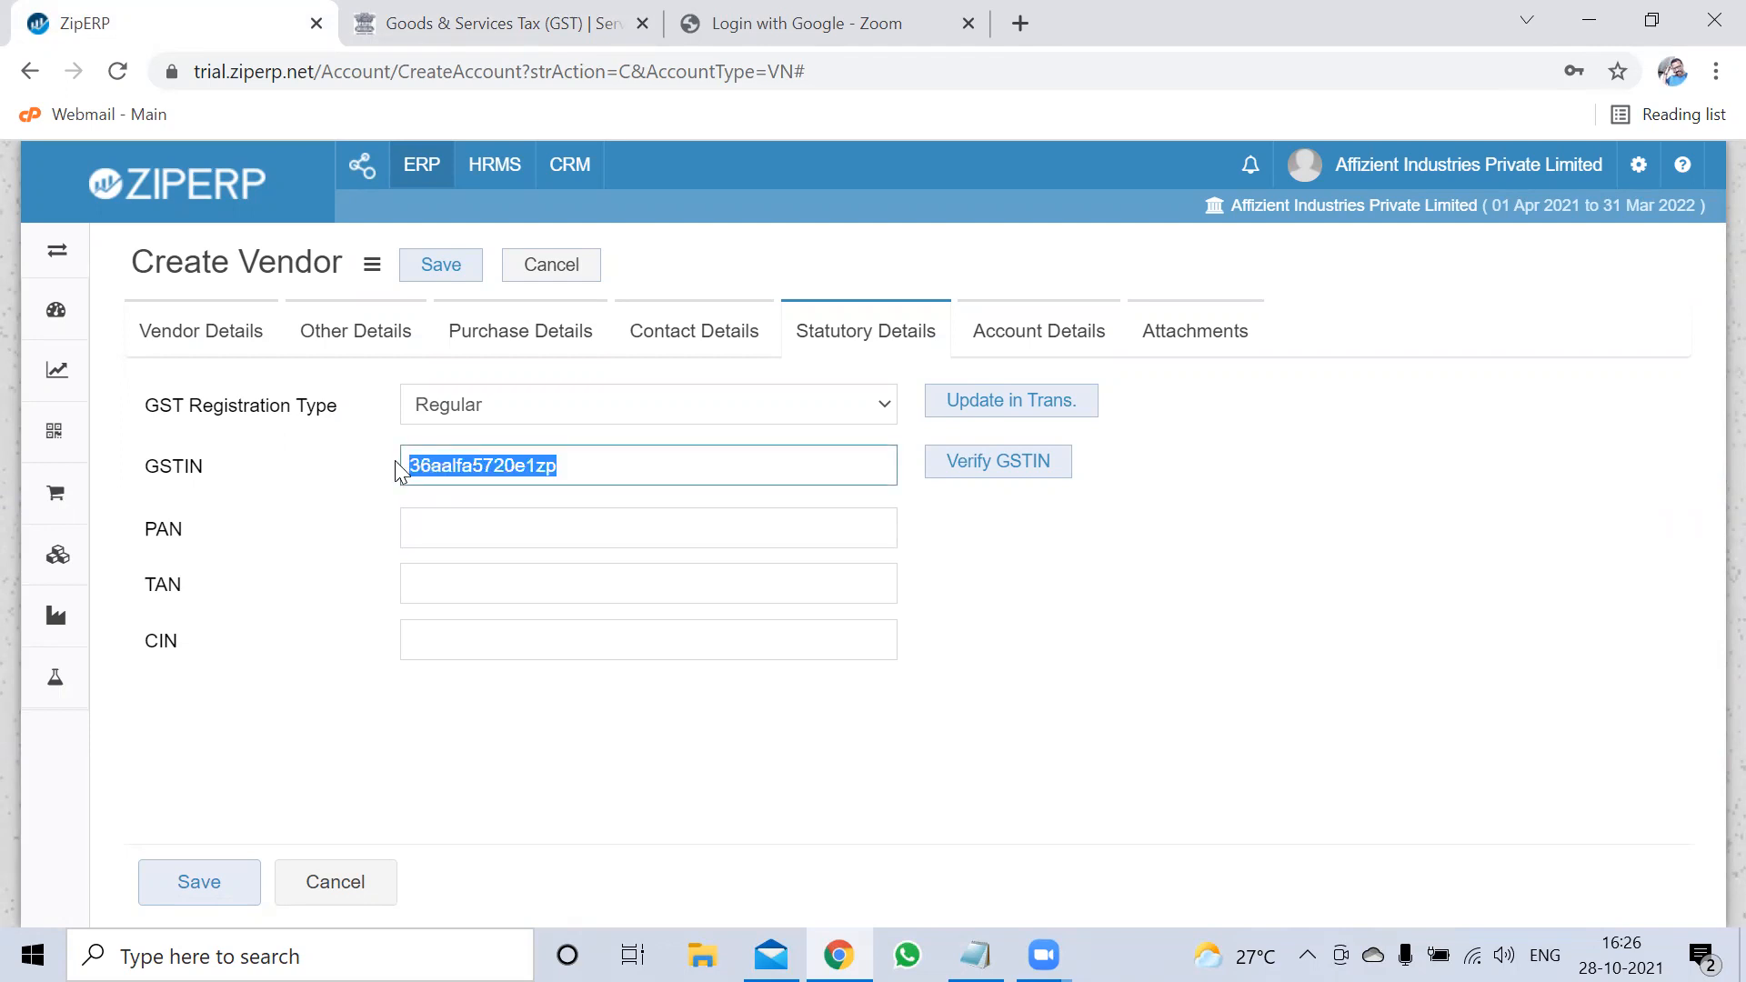
pyautogui.click(468, 27)
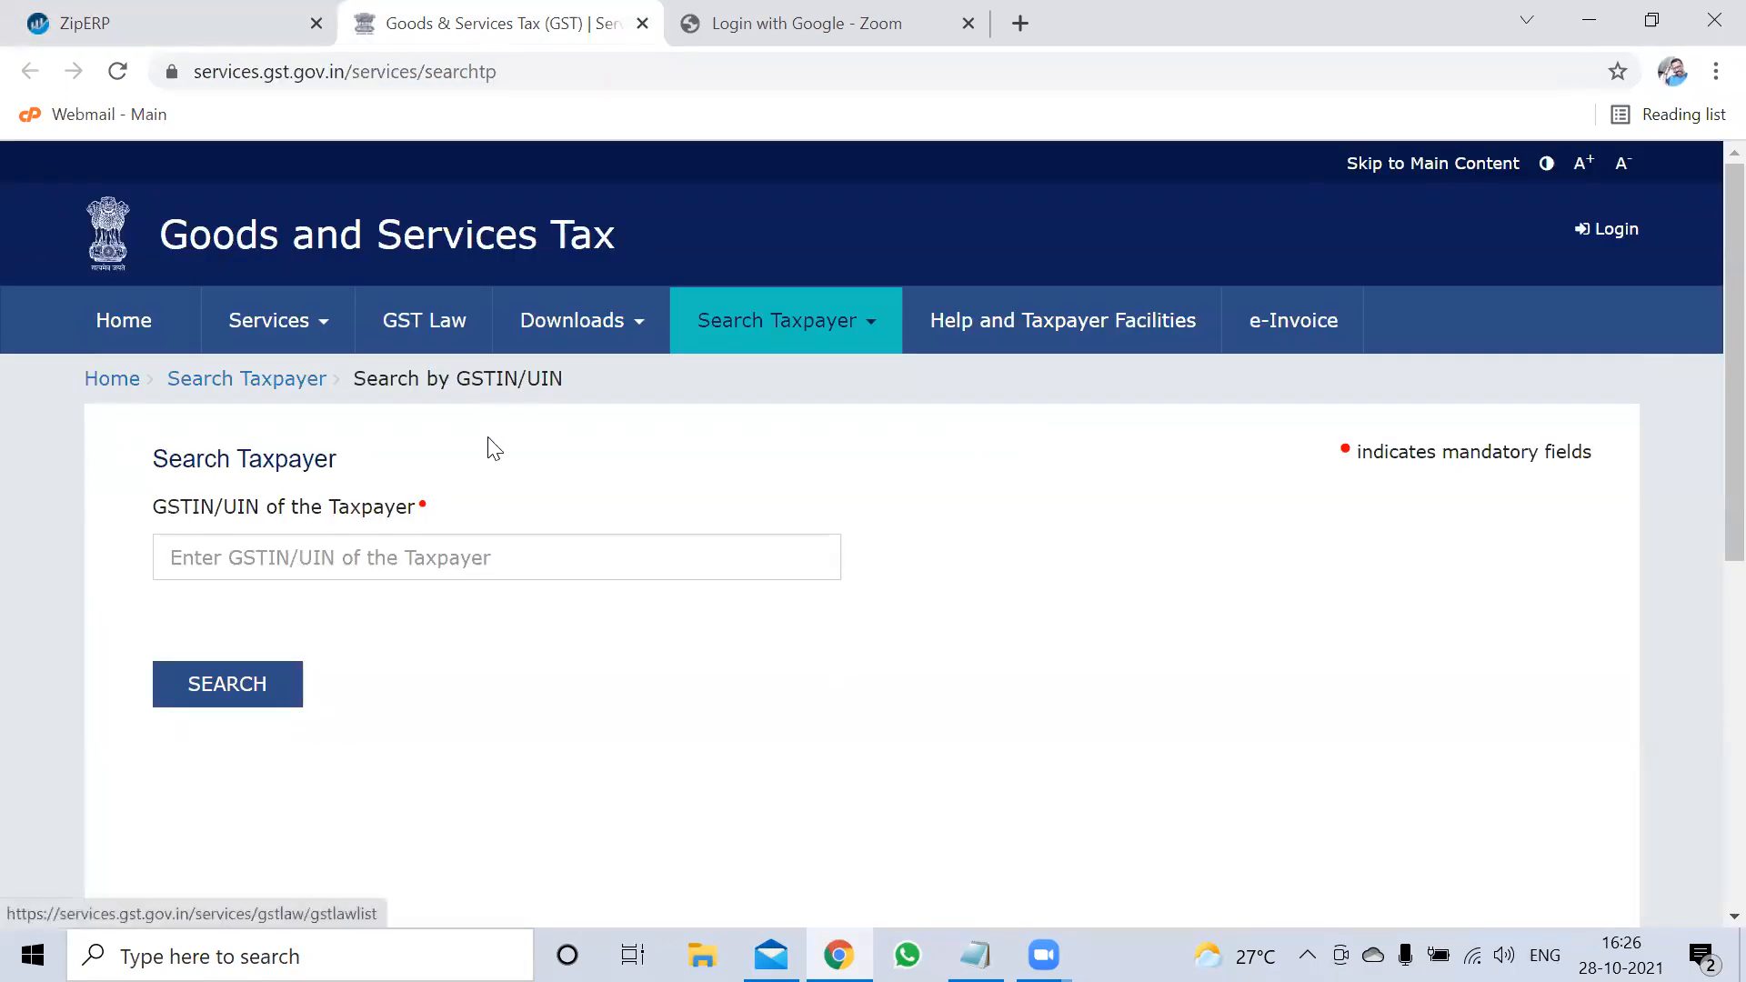
# Search the pasted GSTIN with the captcha, see it reported invalid, and return to ZipERP
pyautogui.click(418, 553)
pyautogui.hotkey('ctrl', 'v')
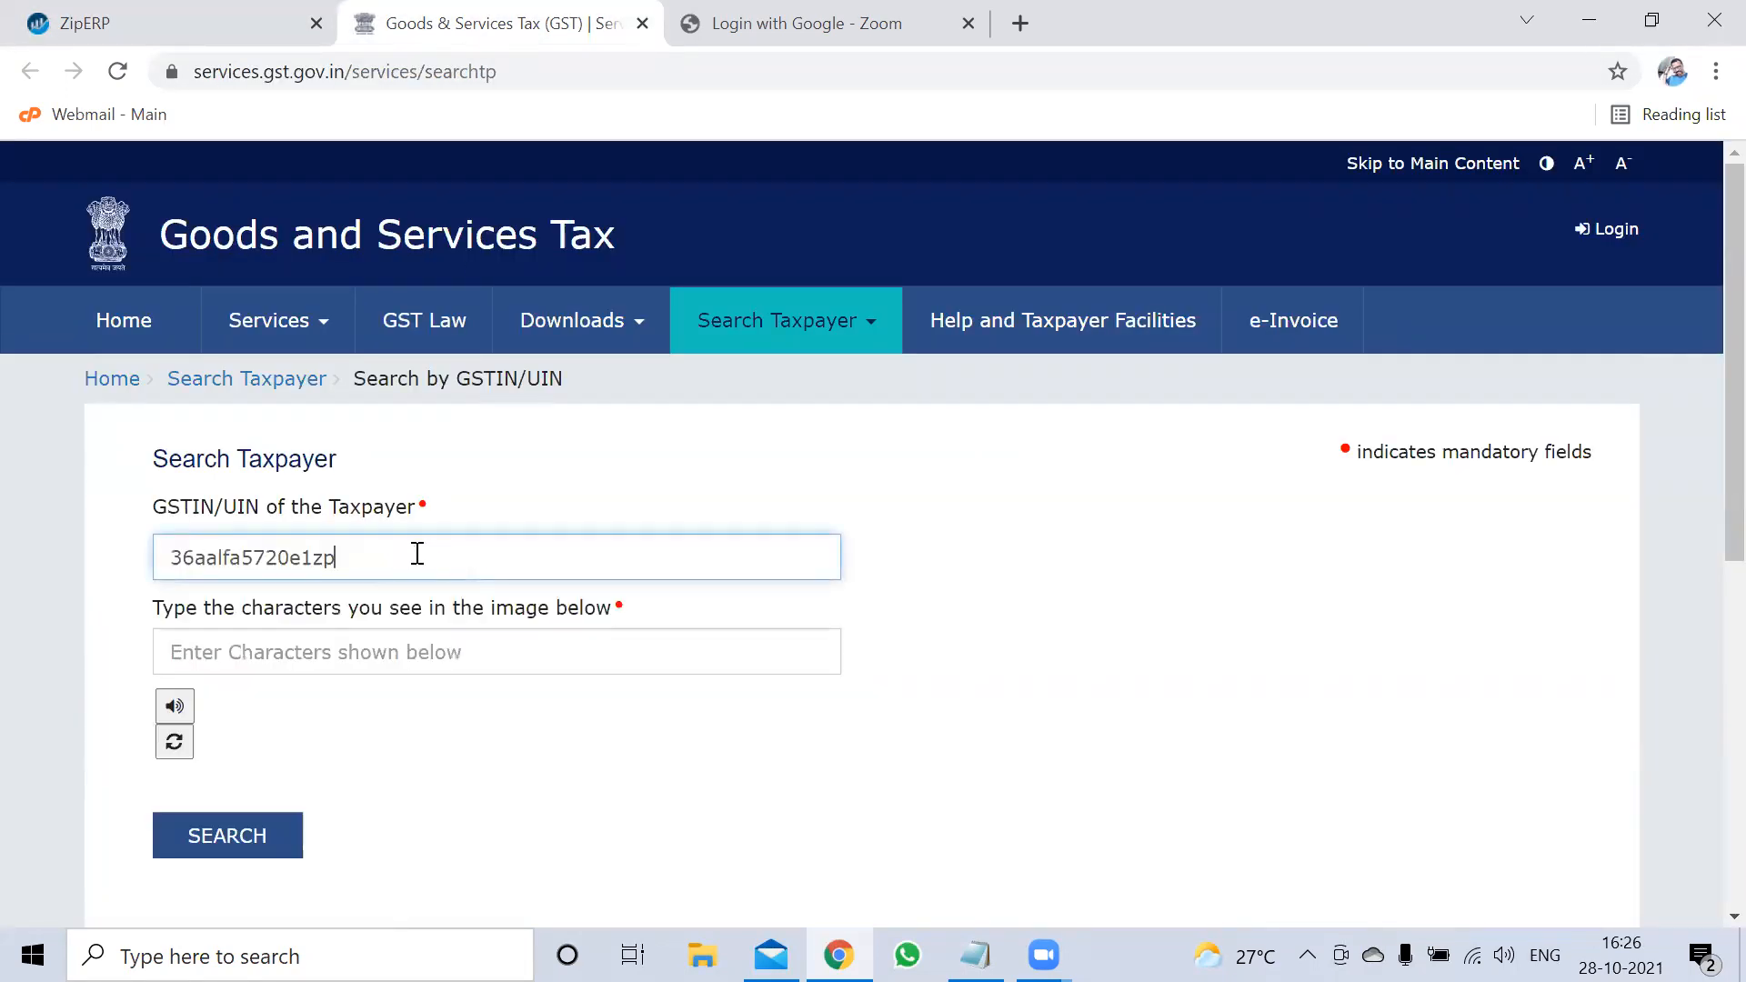
pyautogui.rightClick(417, 554)
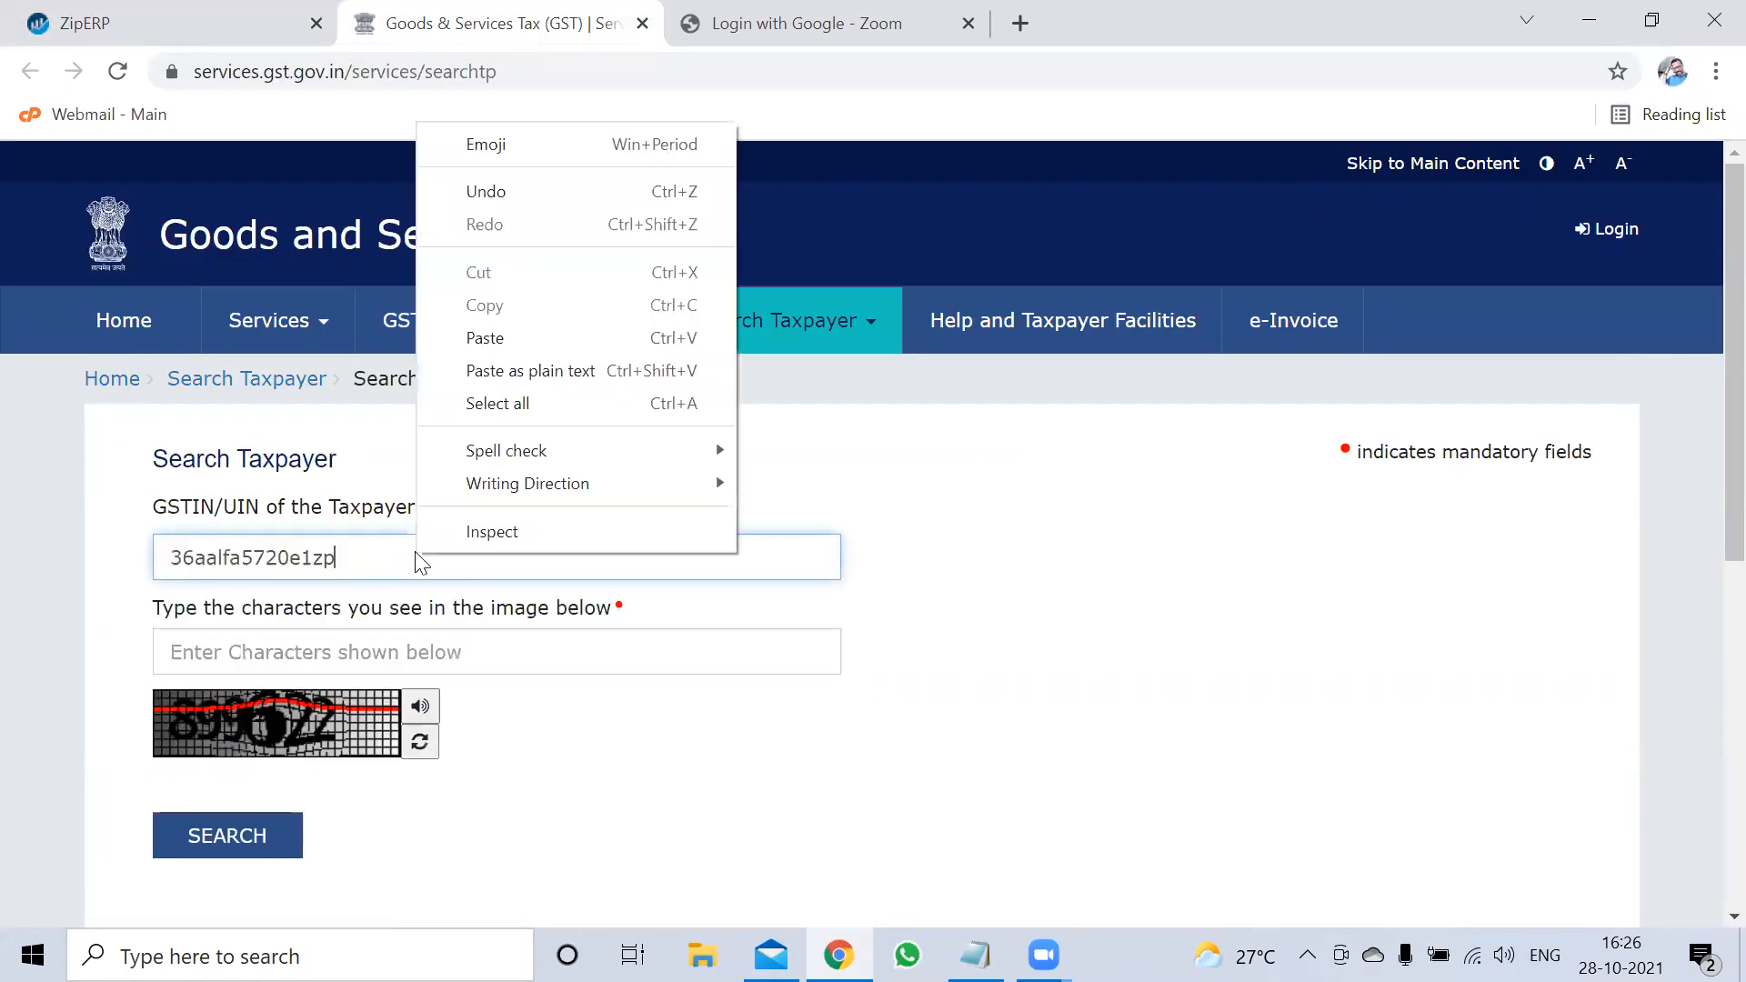
pyautogui.click(297, 646)
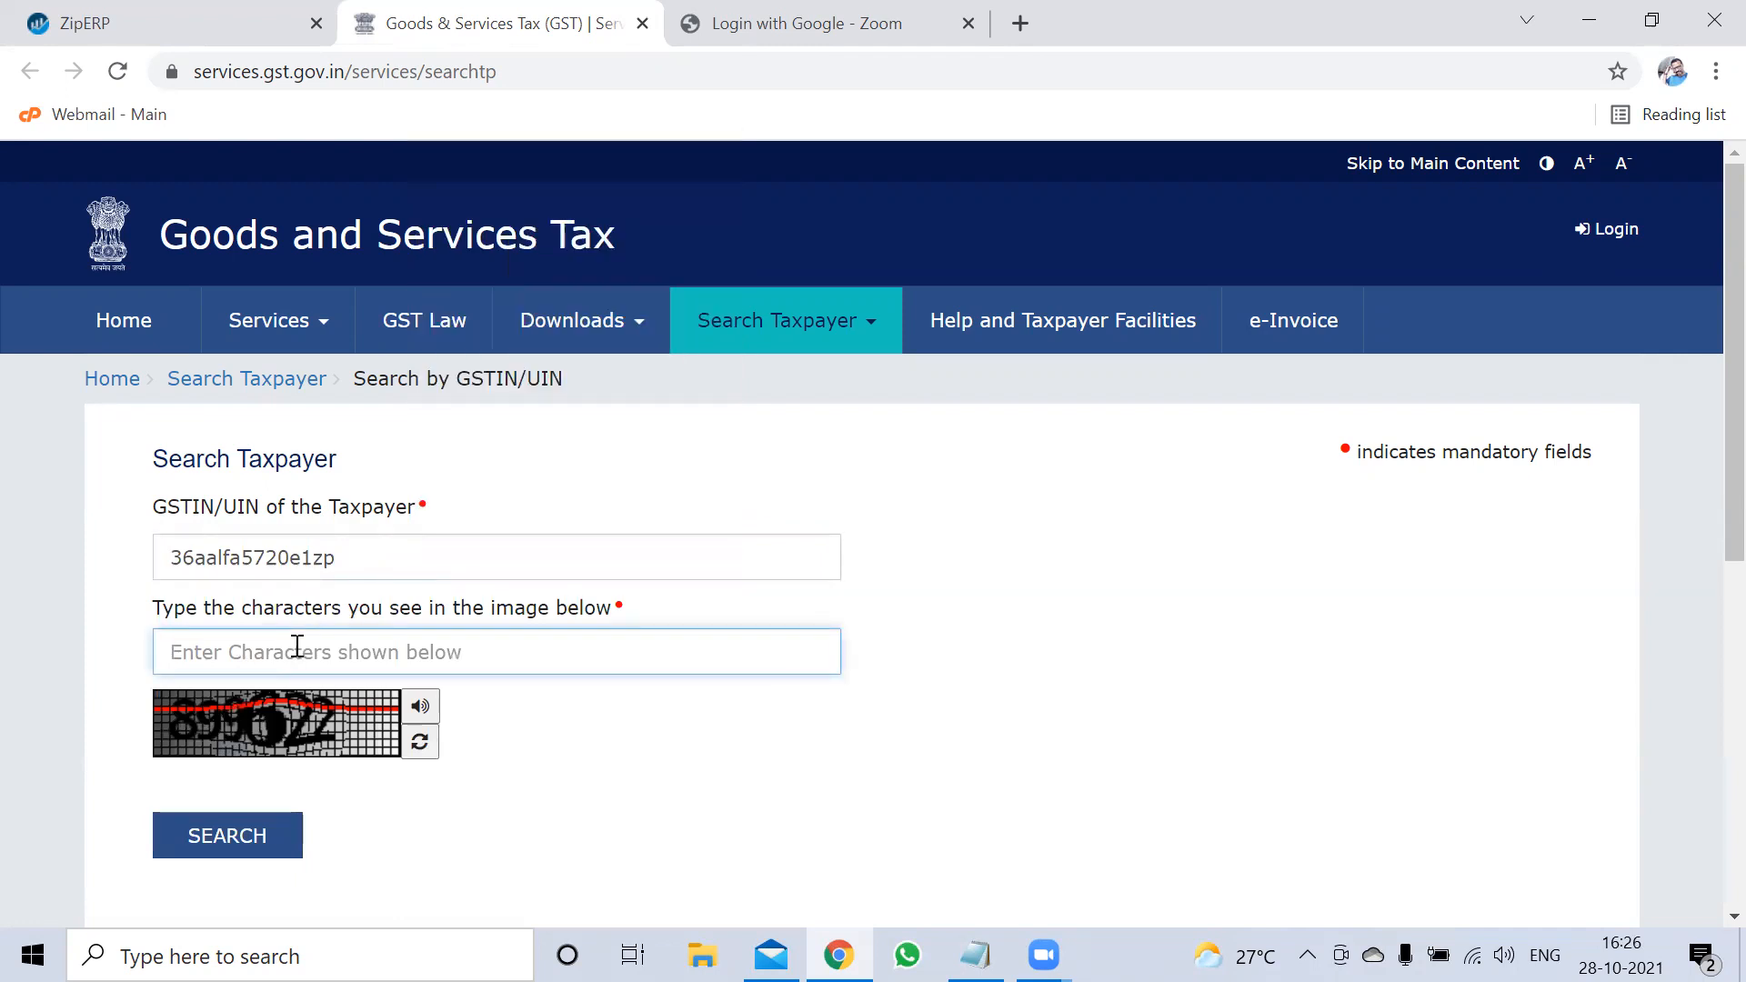
pyautogui.write('899622')
pyautogui.click(261, 840)
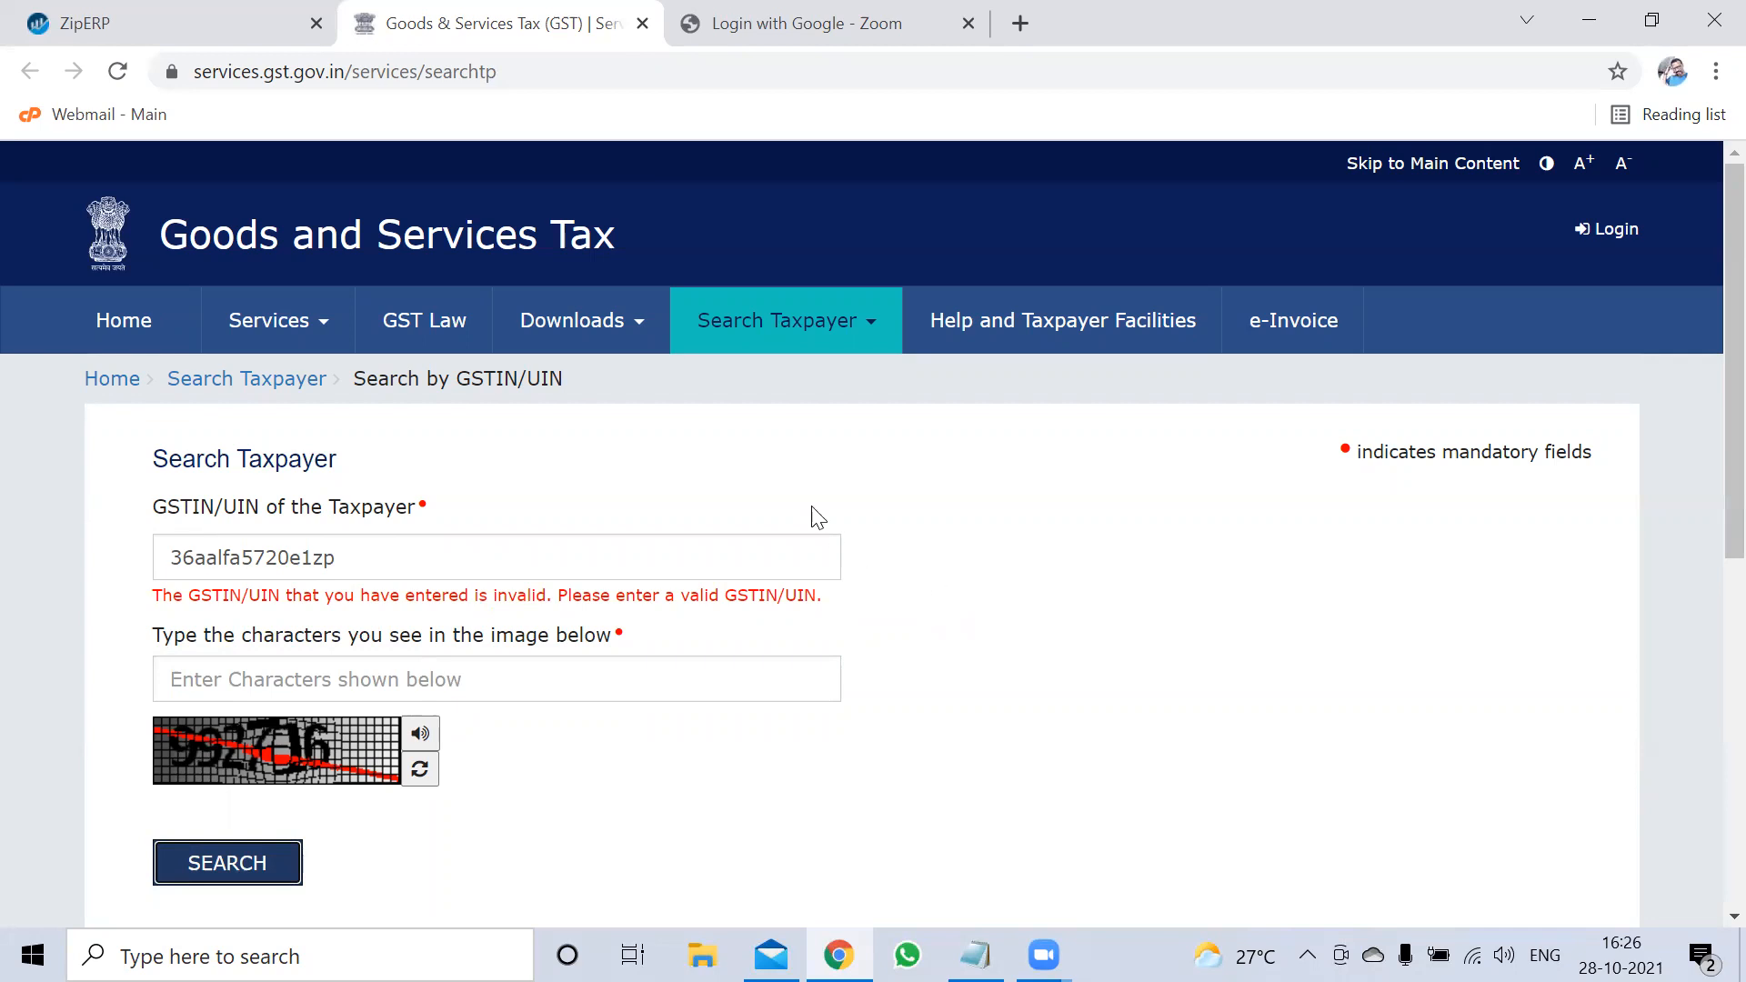
pyautogui.click(162, 14)
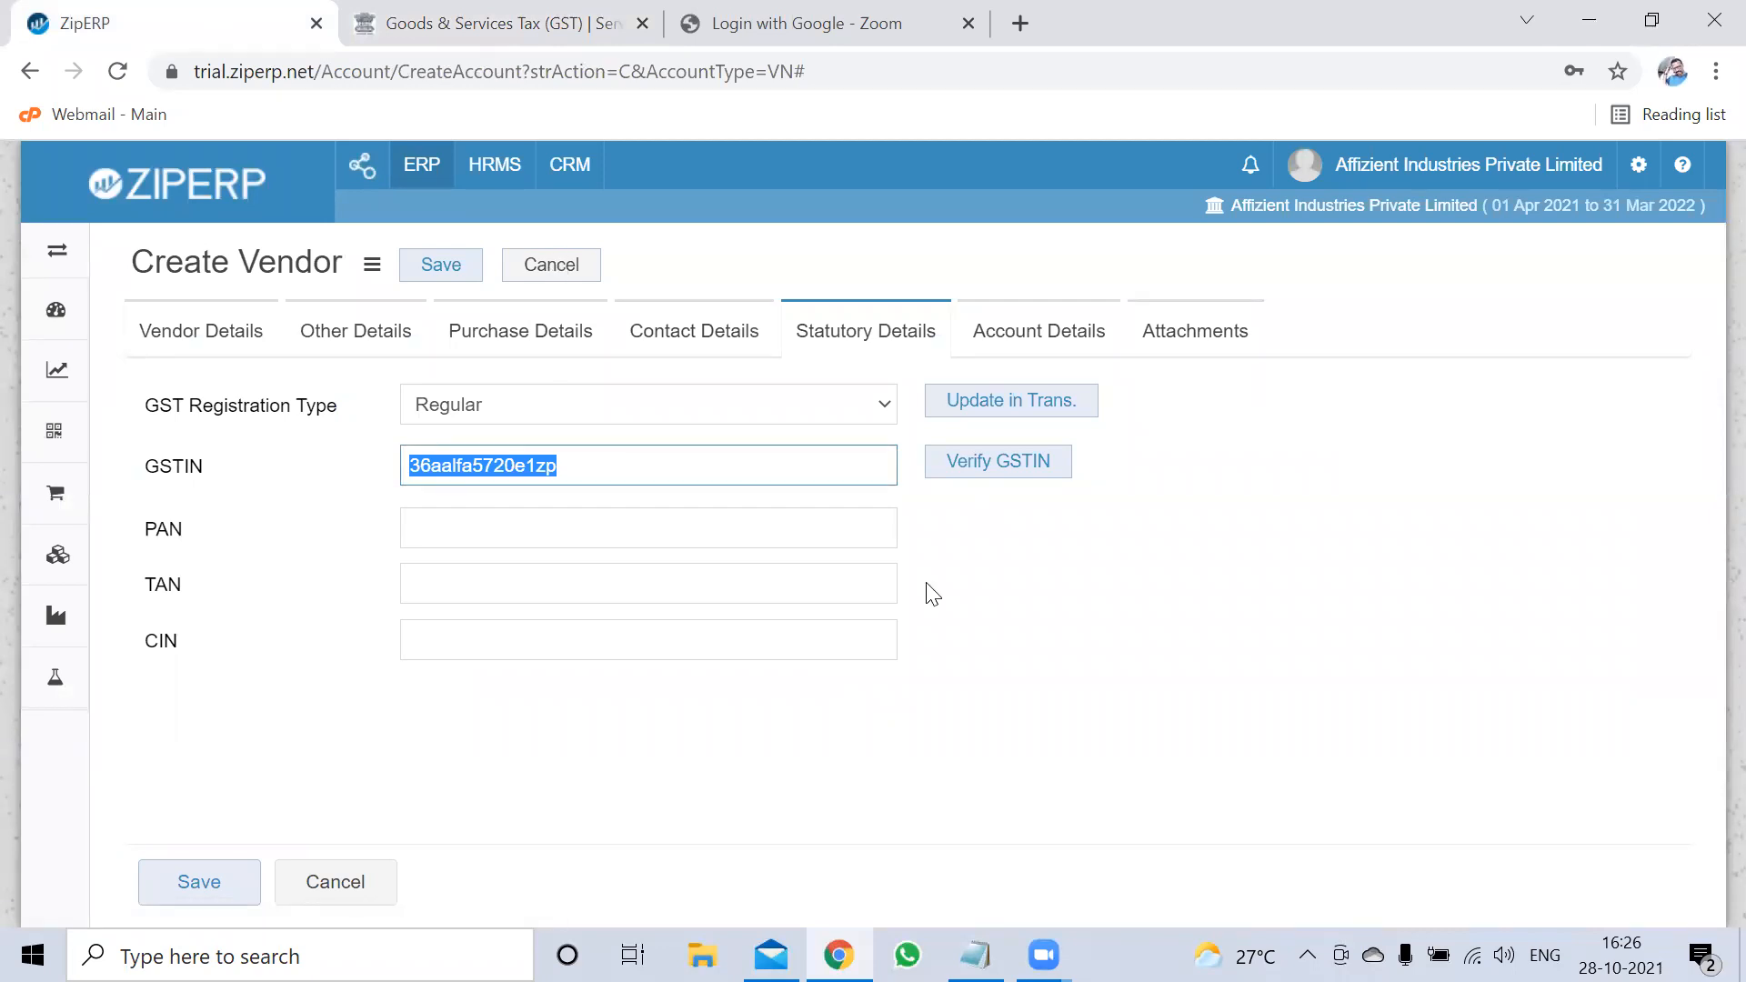
# Leave the Account Details bank fields blank and move to the Attachments section
pyautogui.press('Tab')
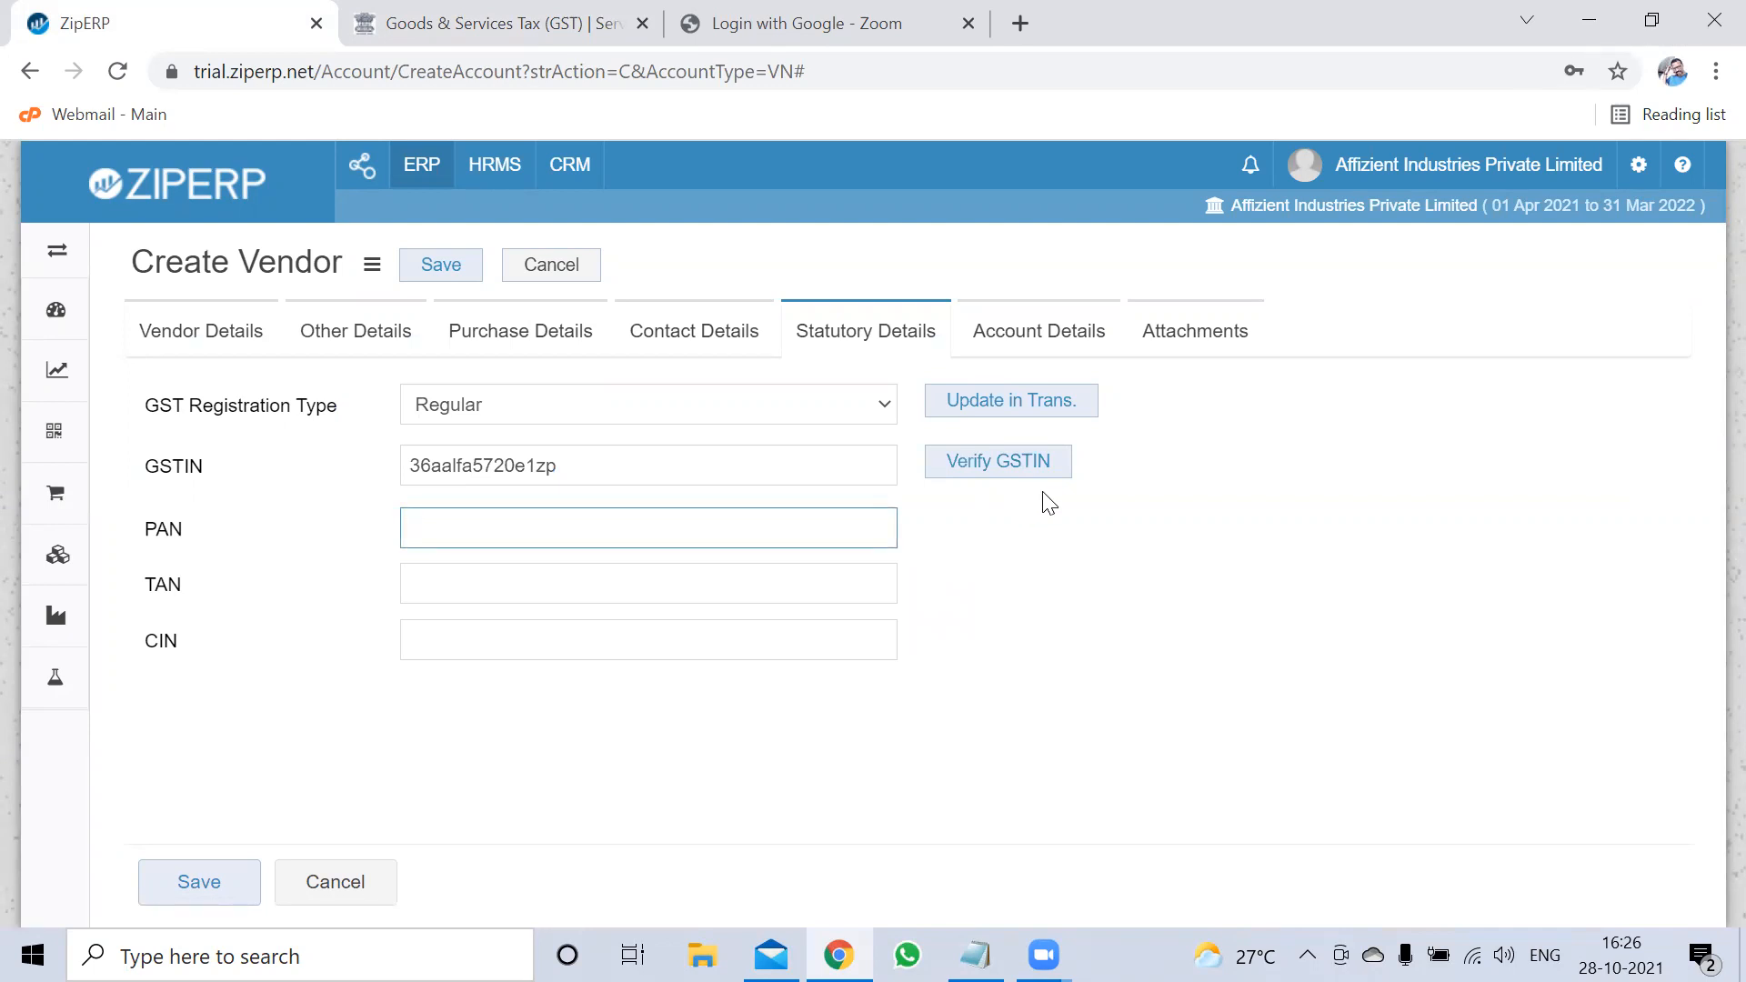
pyautogui.click(1020, 341)
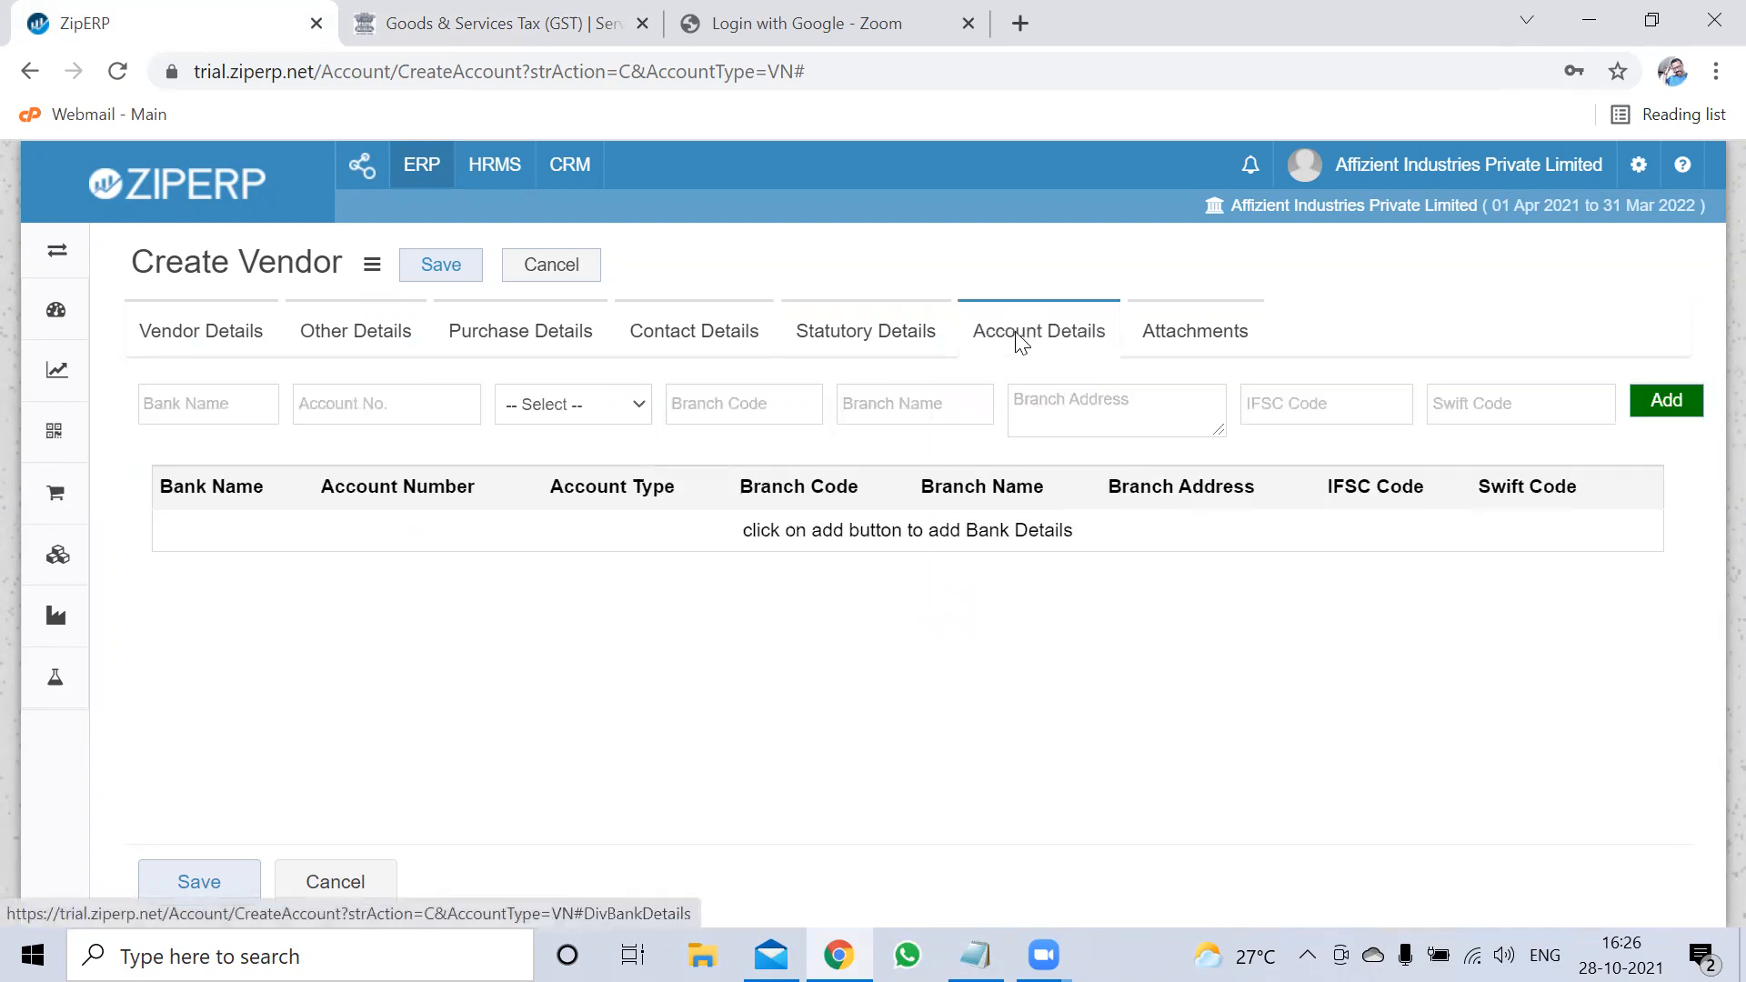
pyautogui.click(198, 402)
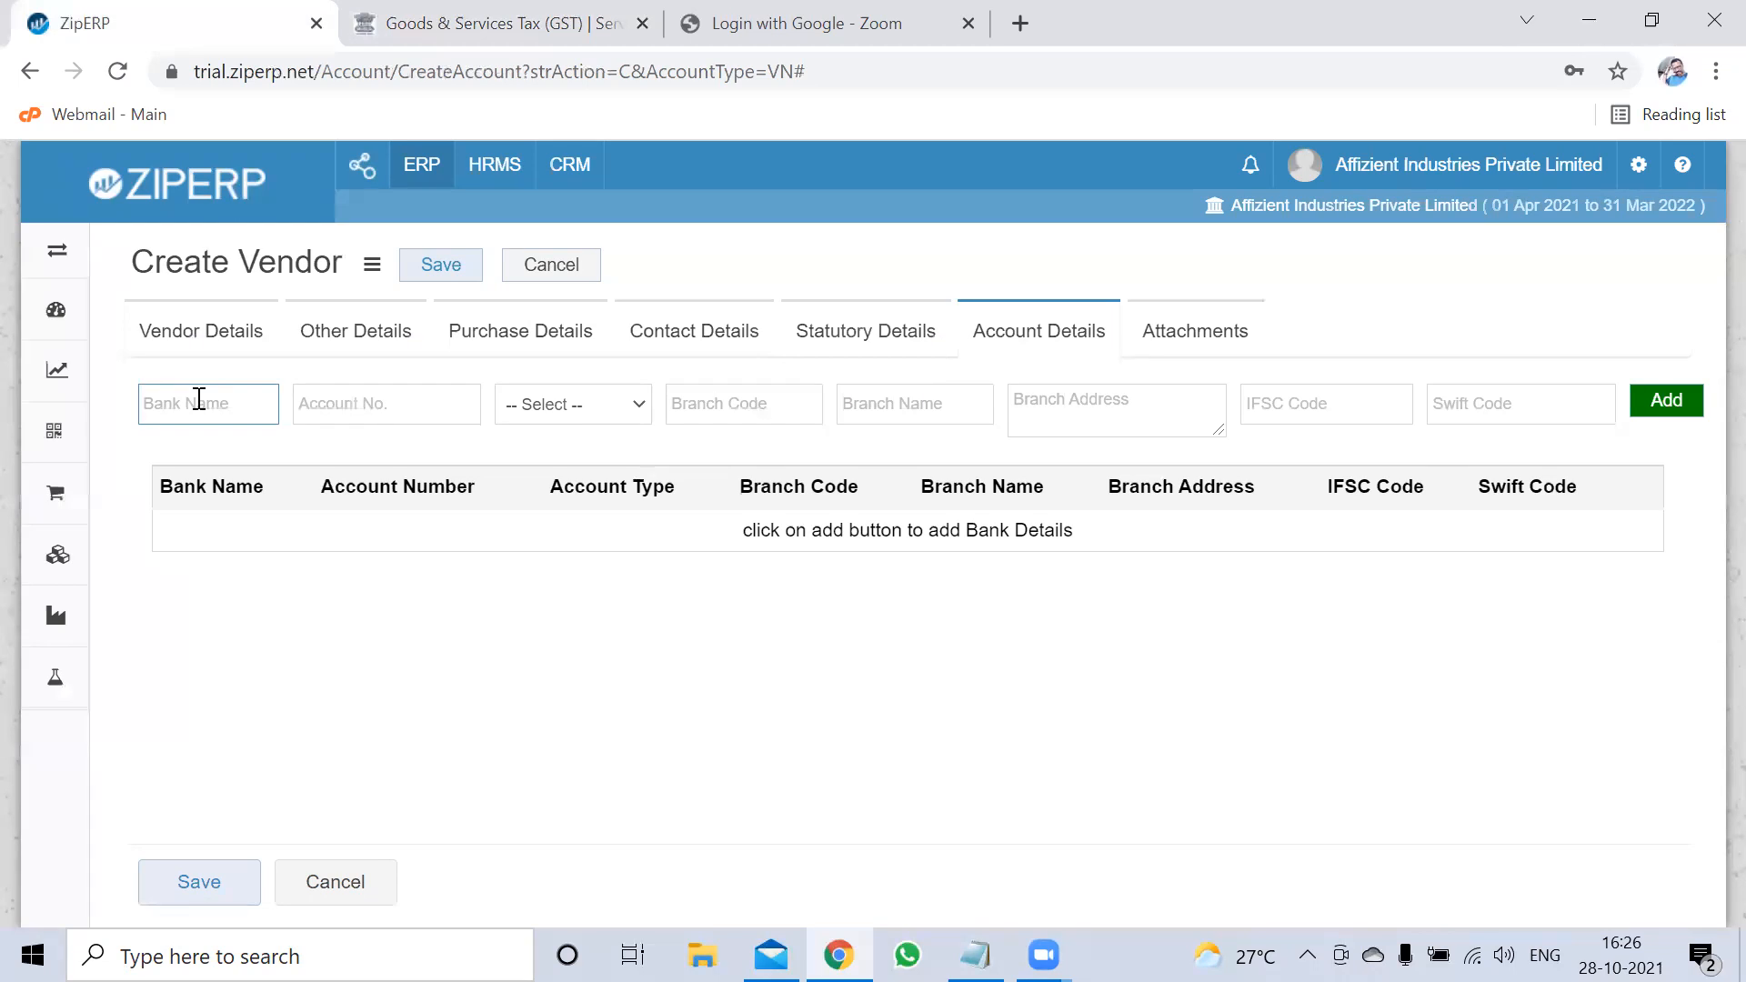
pyautogui.click(1203, 339)
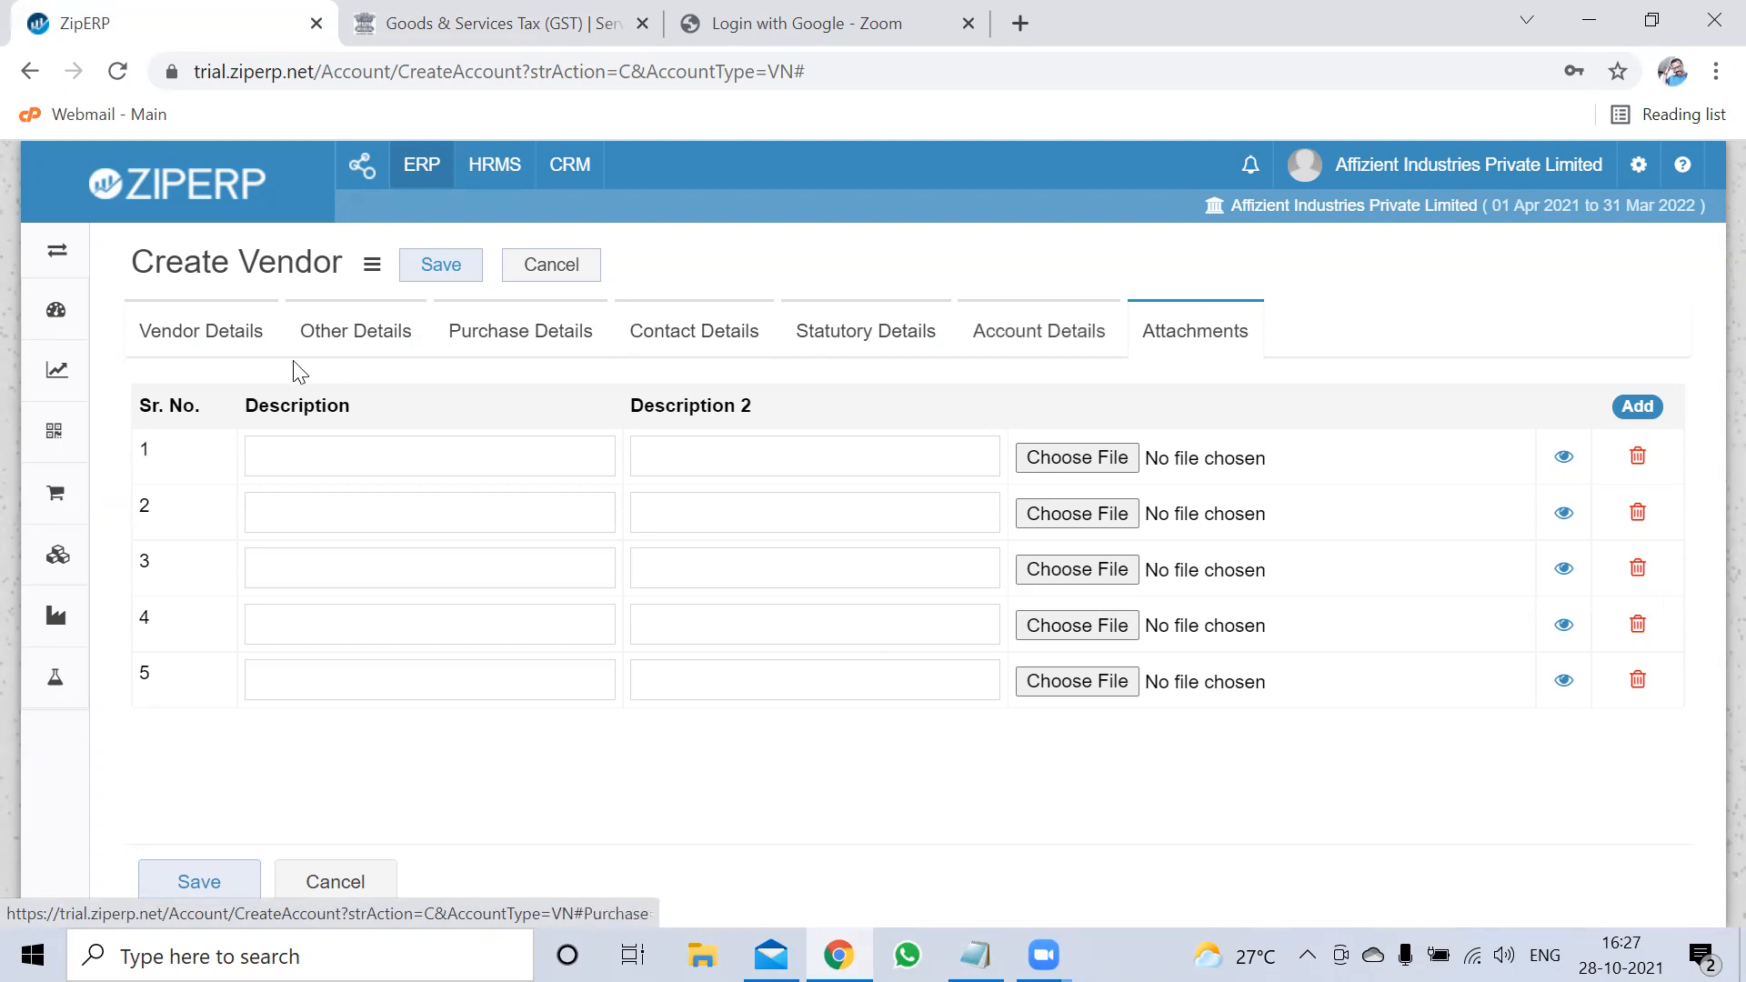
# Save vendor Jayesh Metals as code 26 from the Vendor Details tab and return to the Vendors list
pyautogui.click(251, 340)
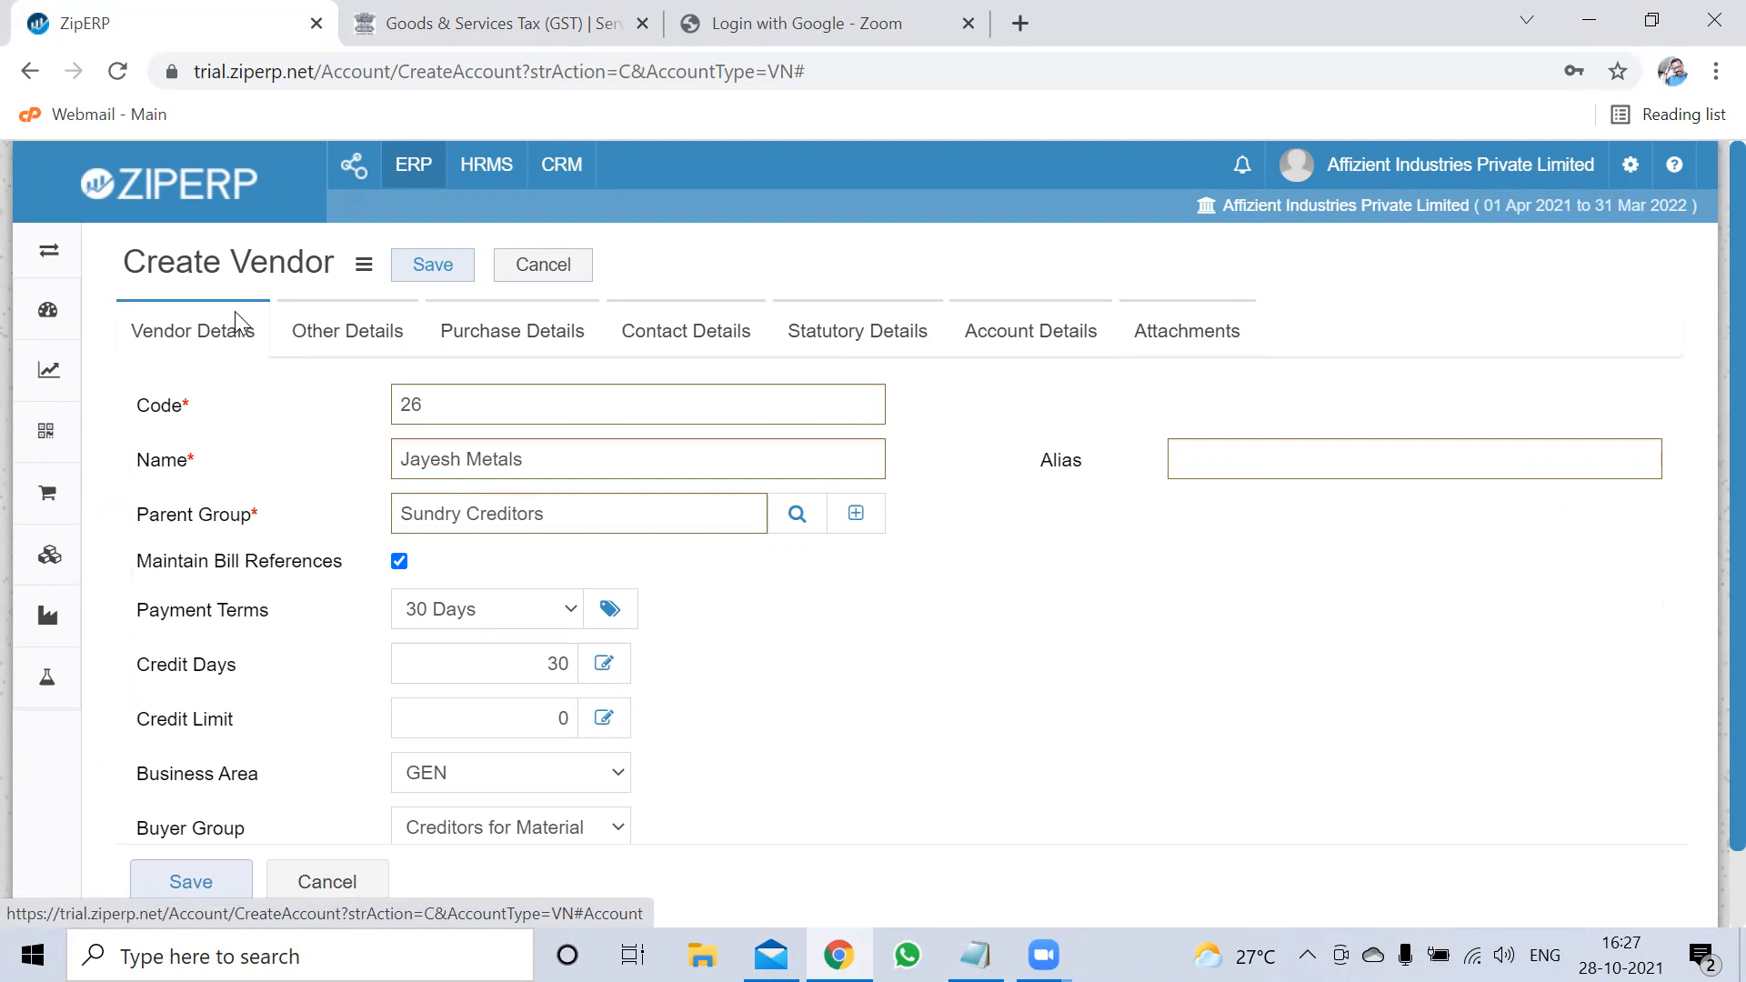
pyautogui.click(445, 271)
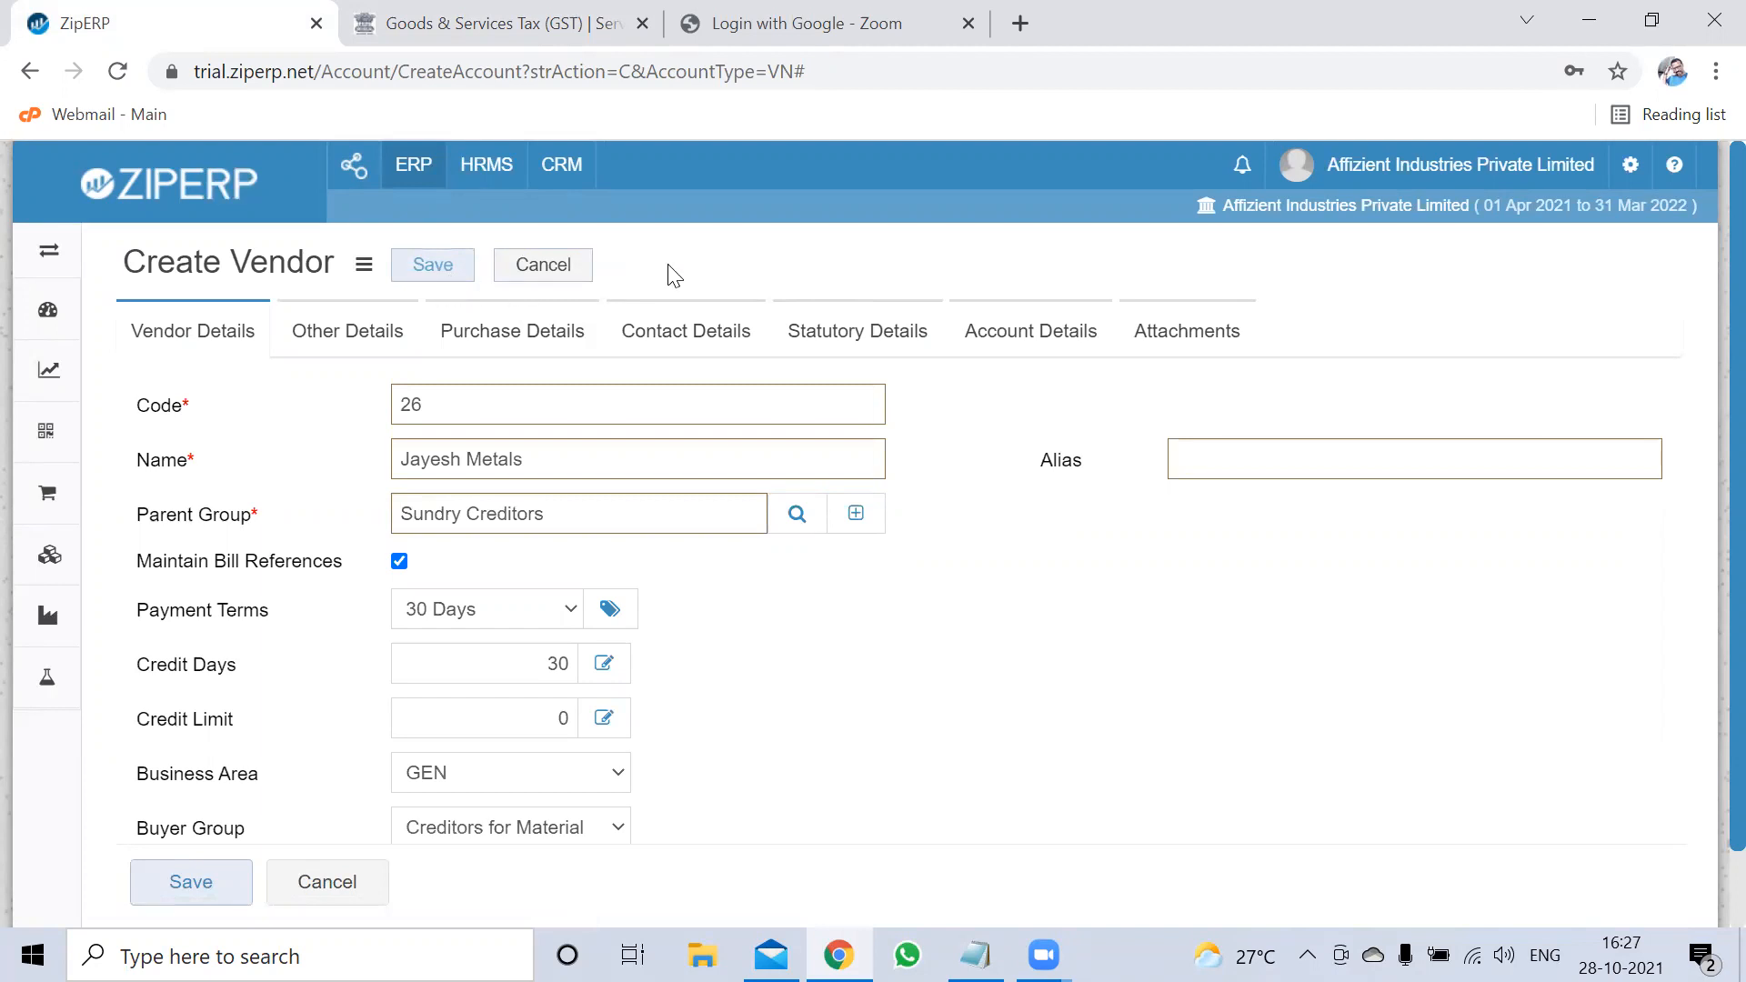
pyautogui.click(459, 266)
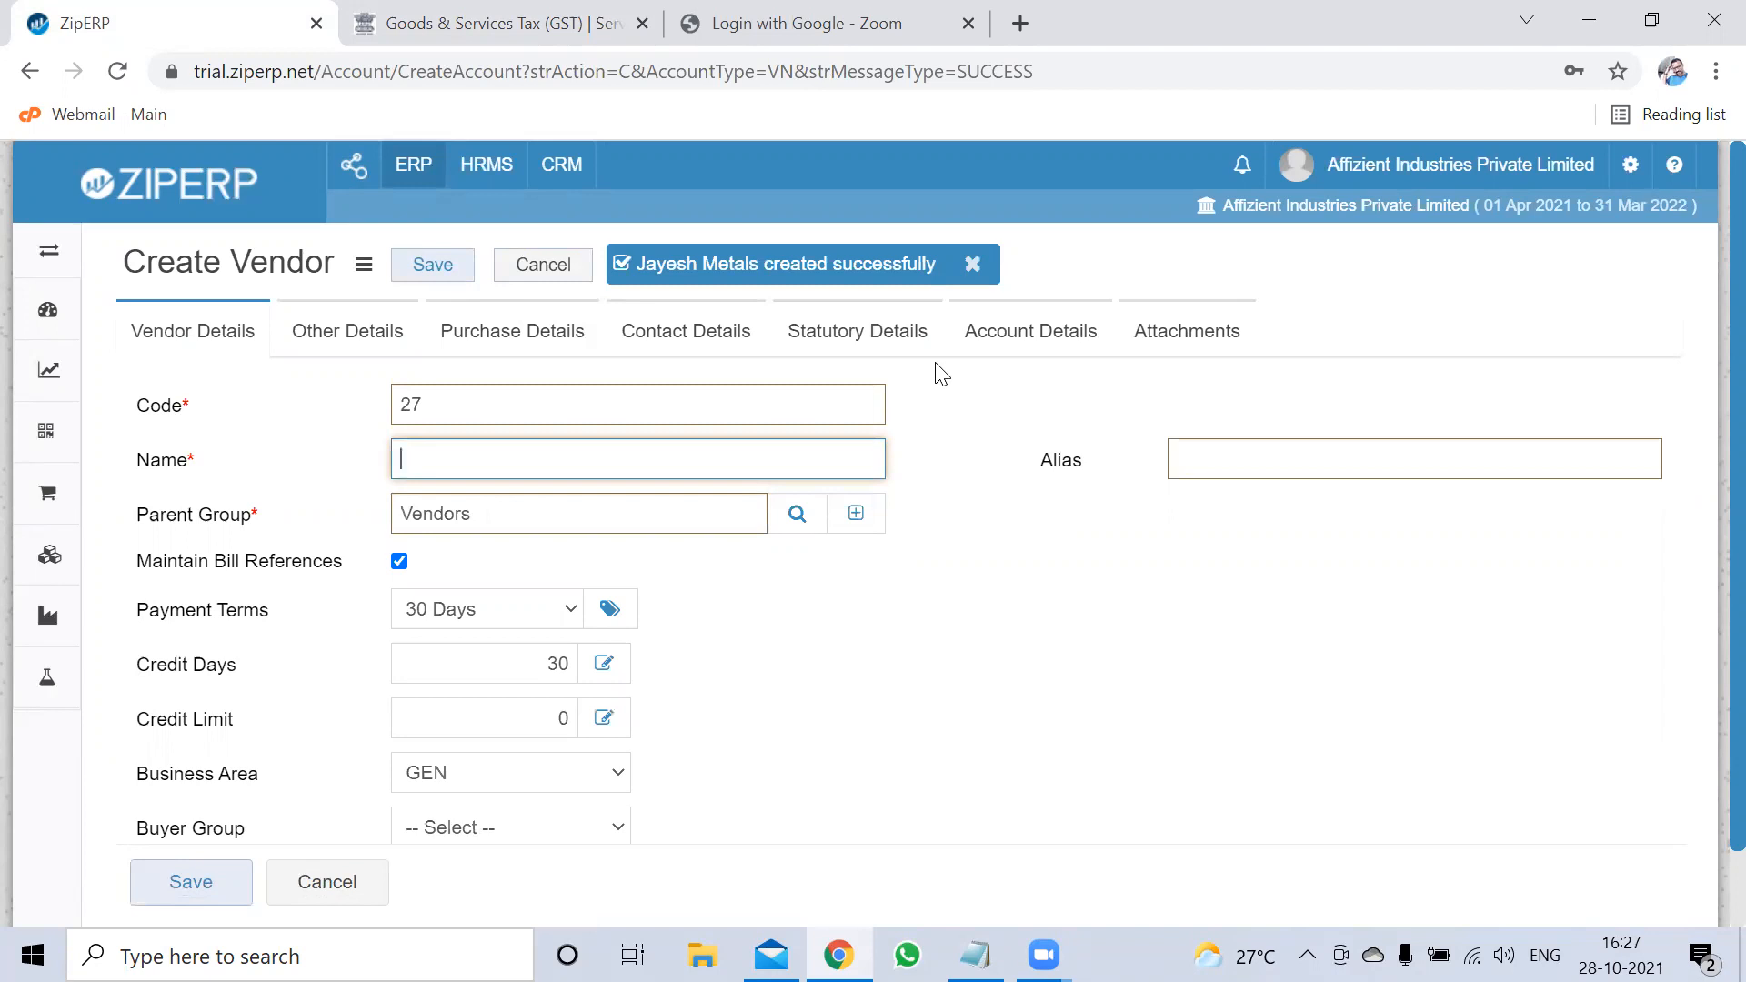
pyautogui.click(525, 271)
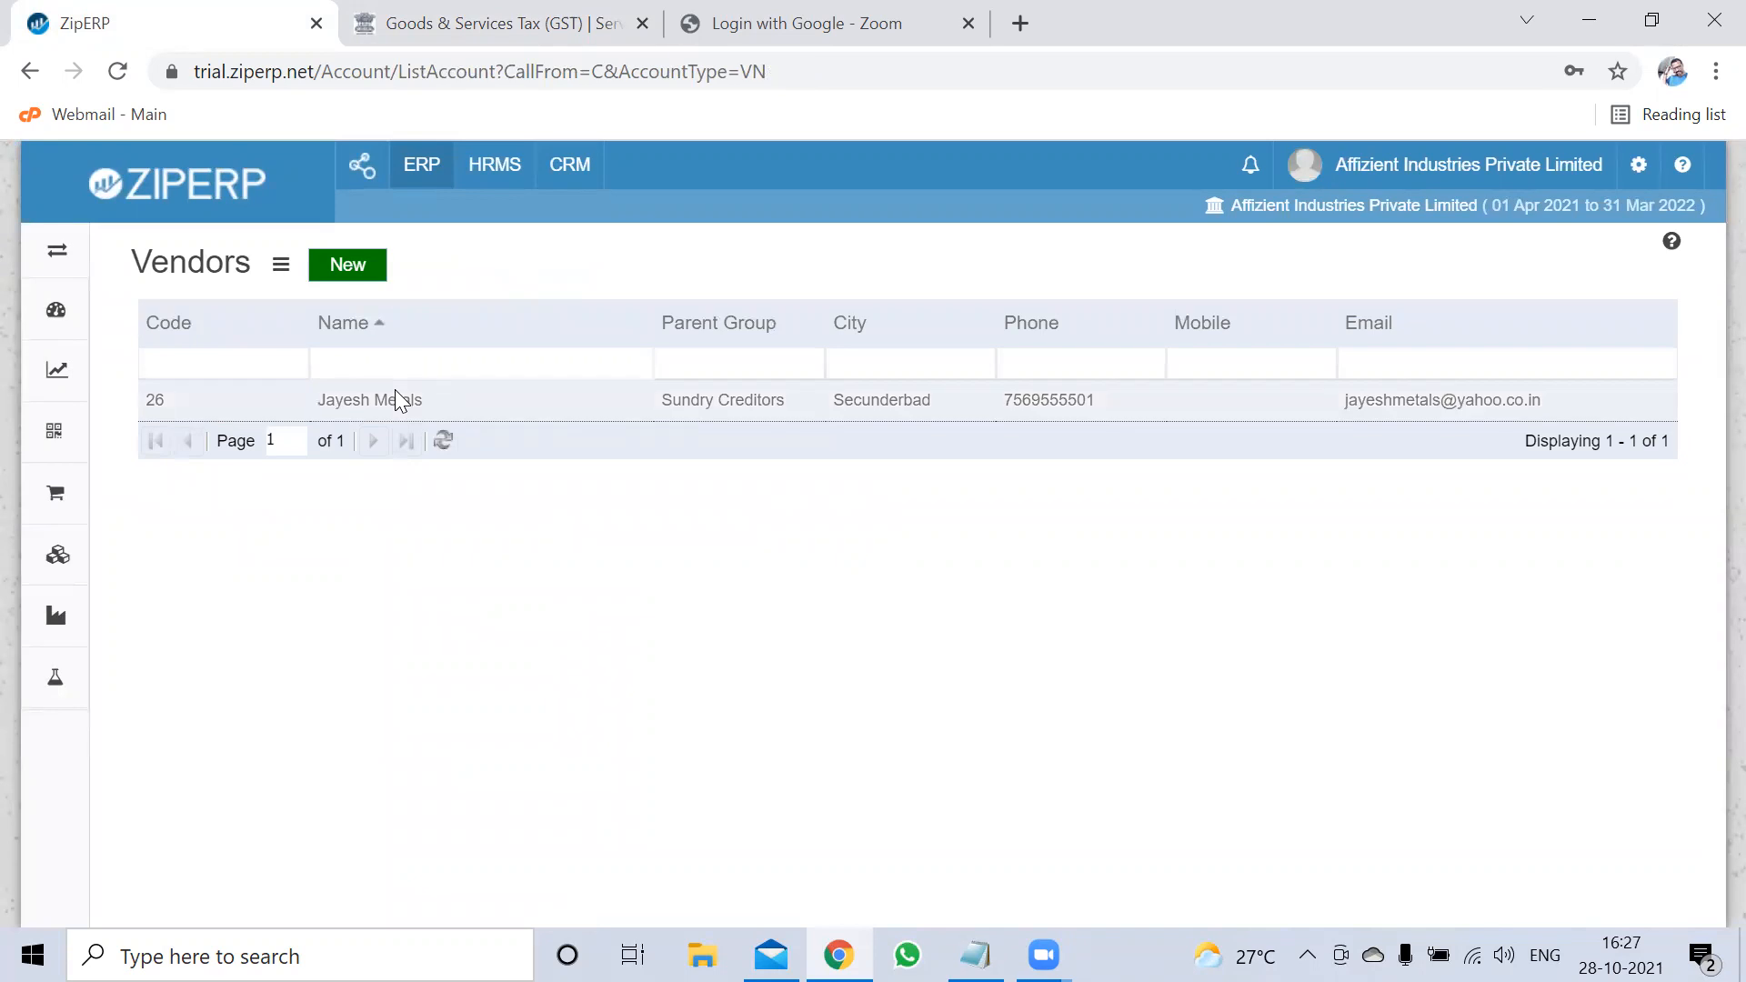
# Reload the Vendors list and select the Jayesh Metals row
pyautogui.click(57, 259)
pyautogui.click(95, 370)
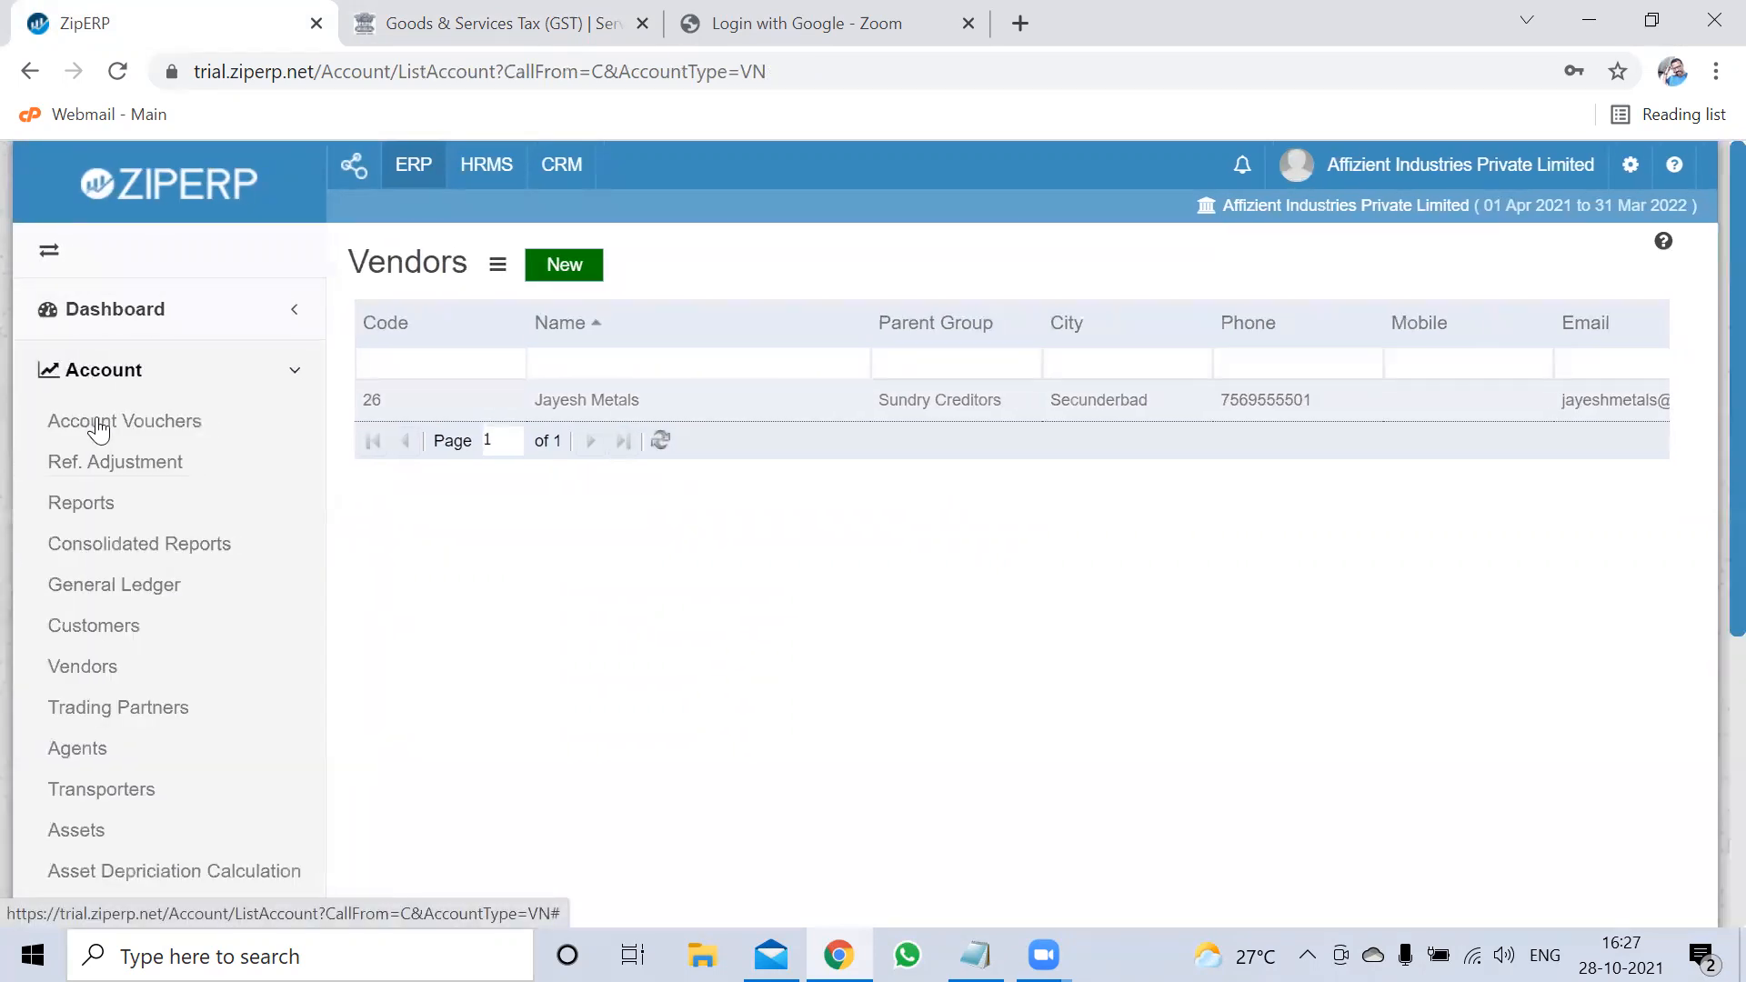
pyautogui.click(101, 674)
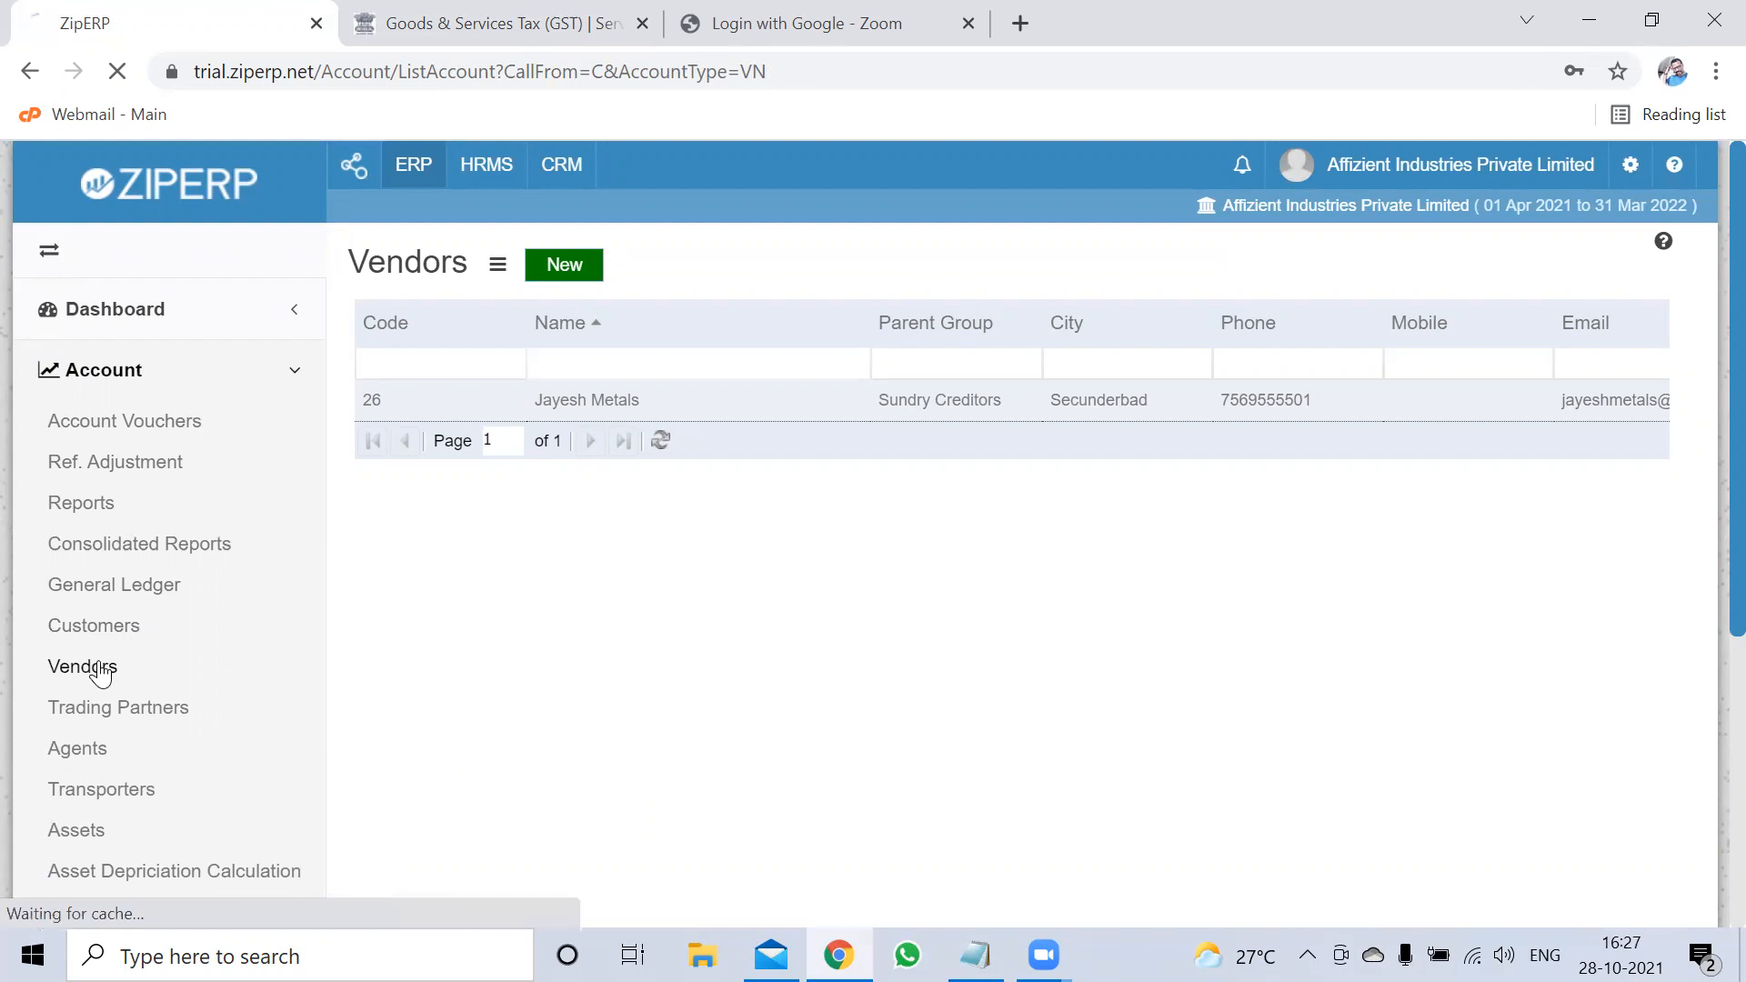
pyautogui.click(530, 395)
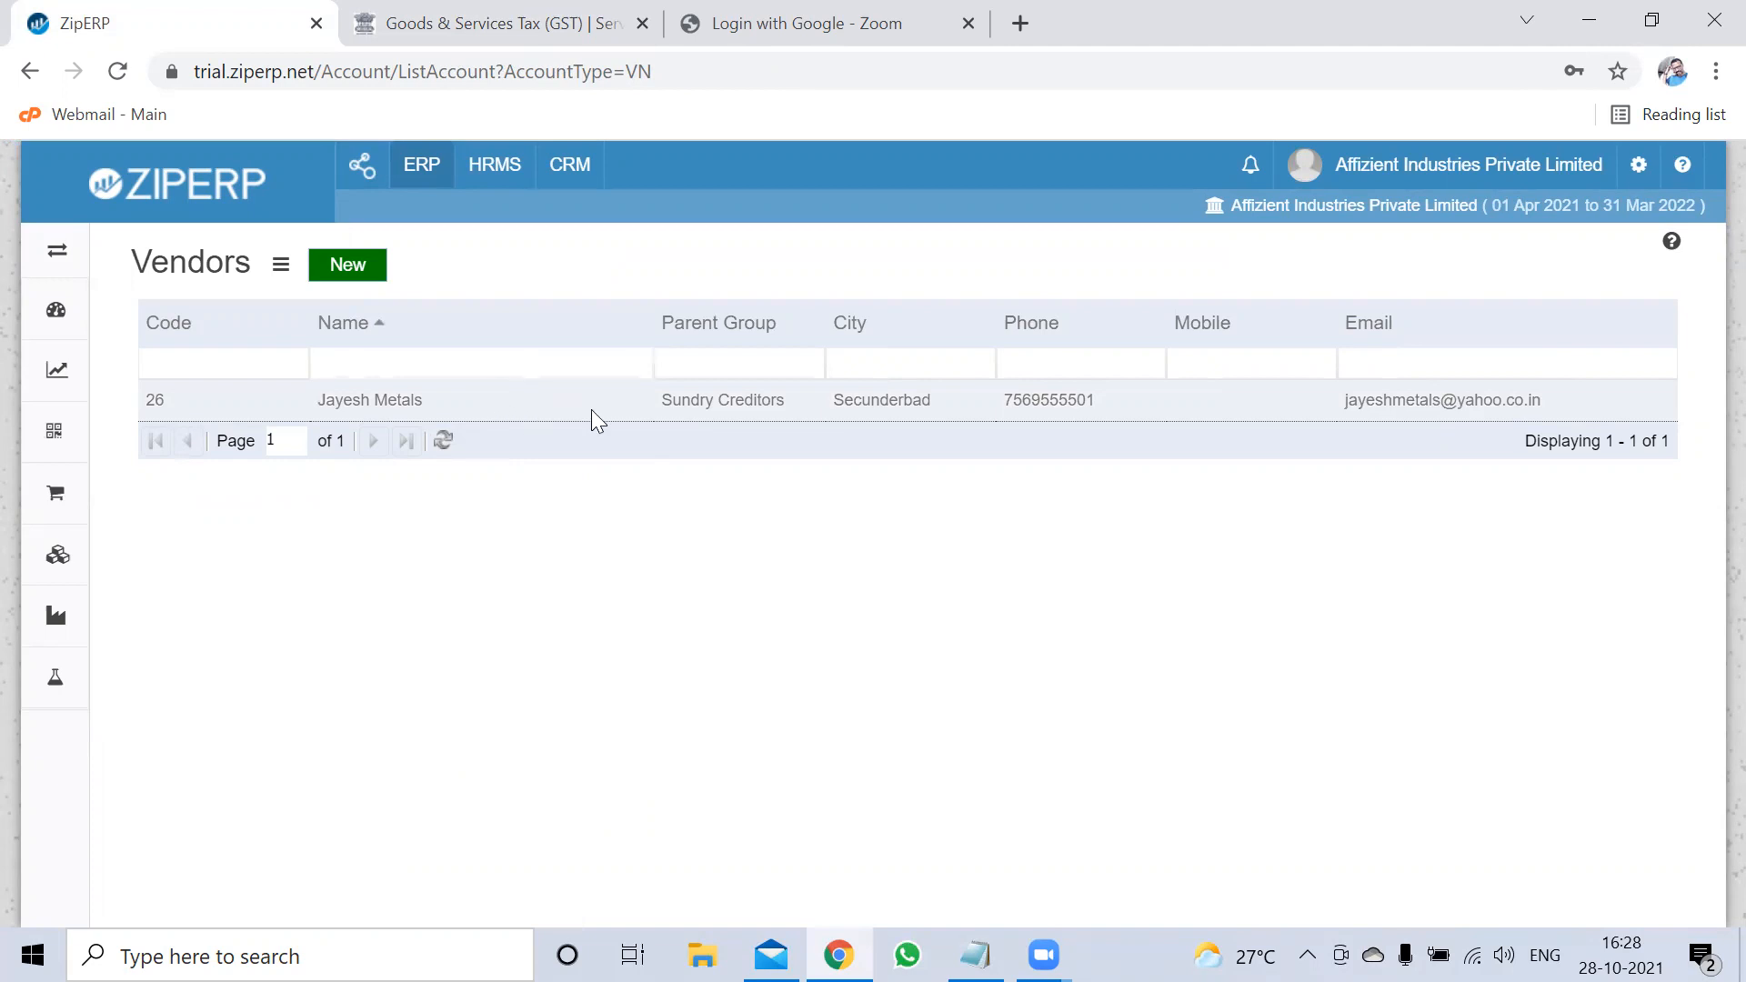
# Close the Vendors actions menu and expand the sidebar to show module names
pyautogui.click(282, 273)
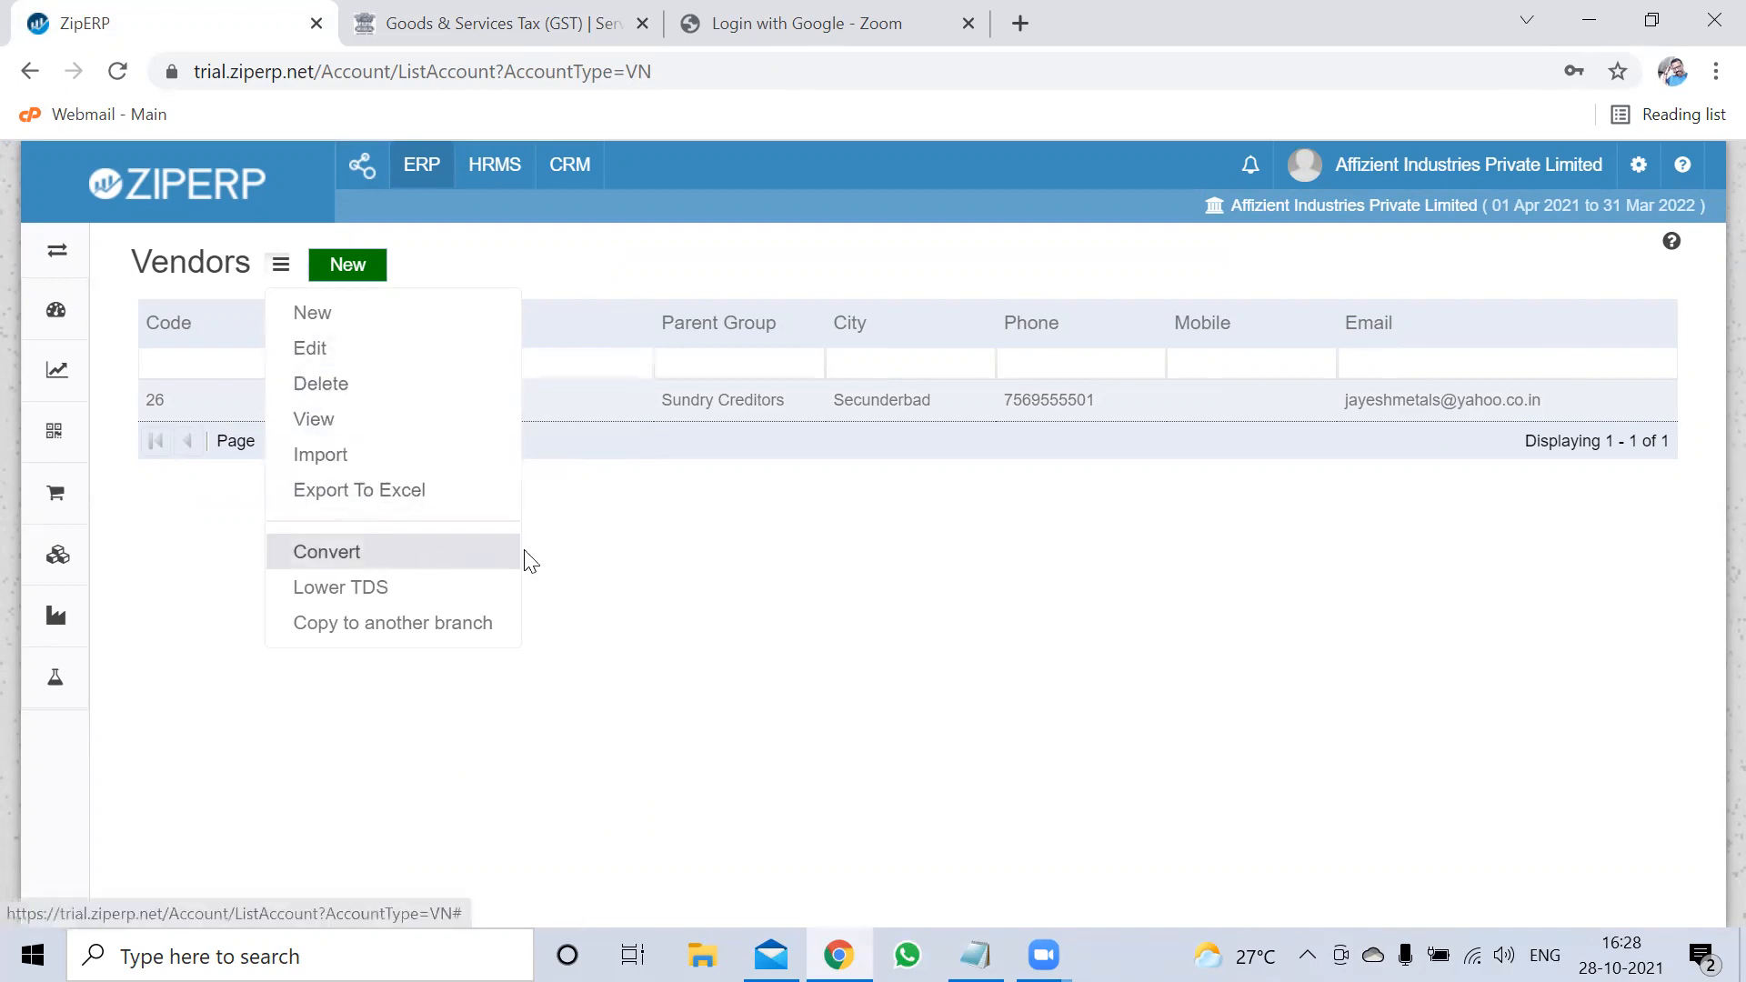
pyautogui.click(619, 549)
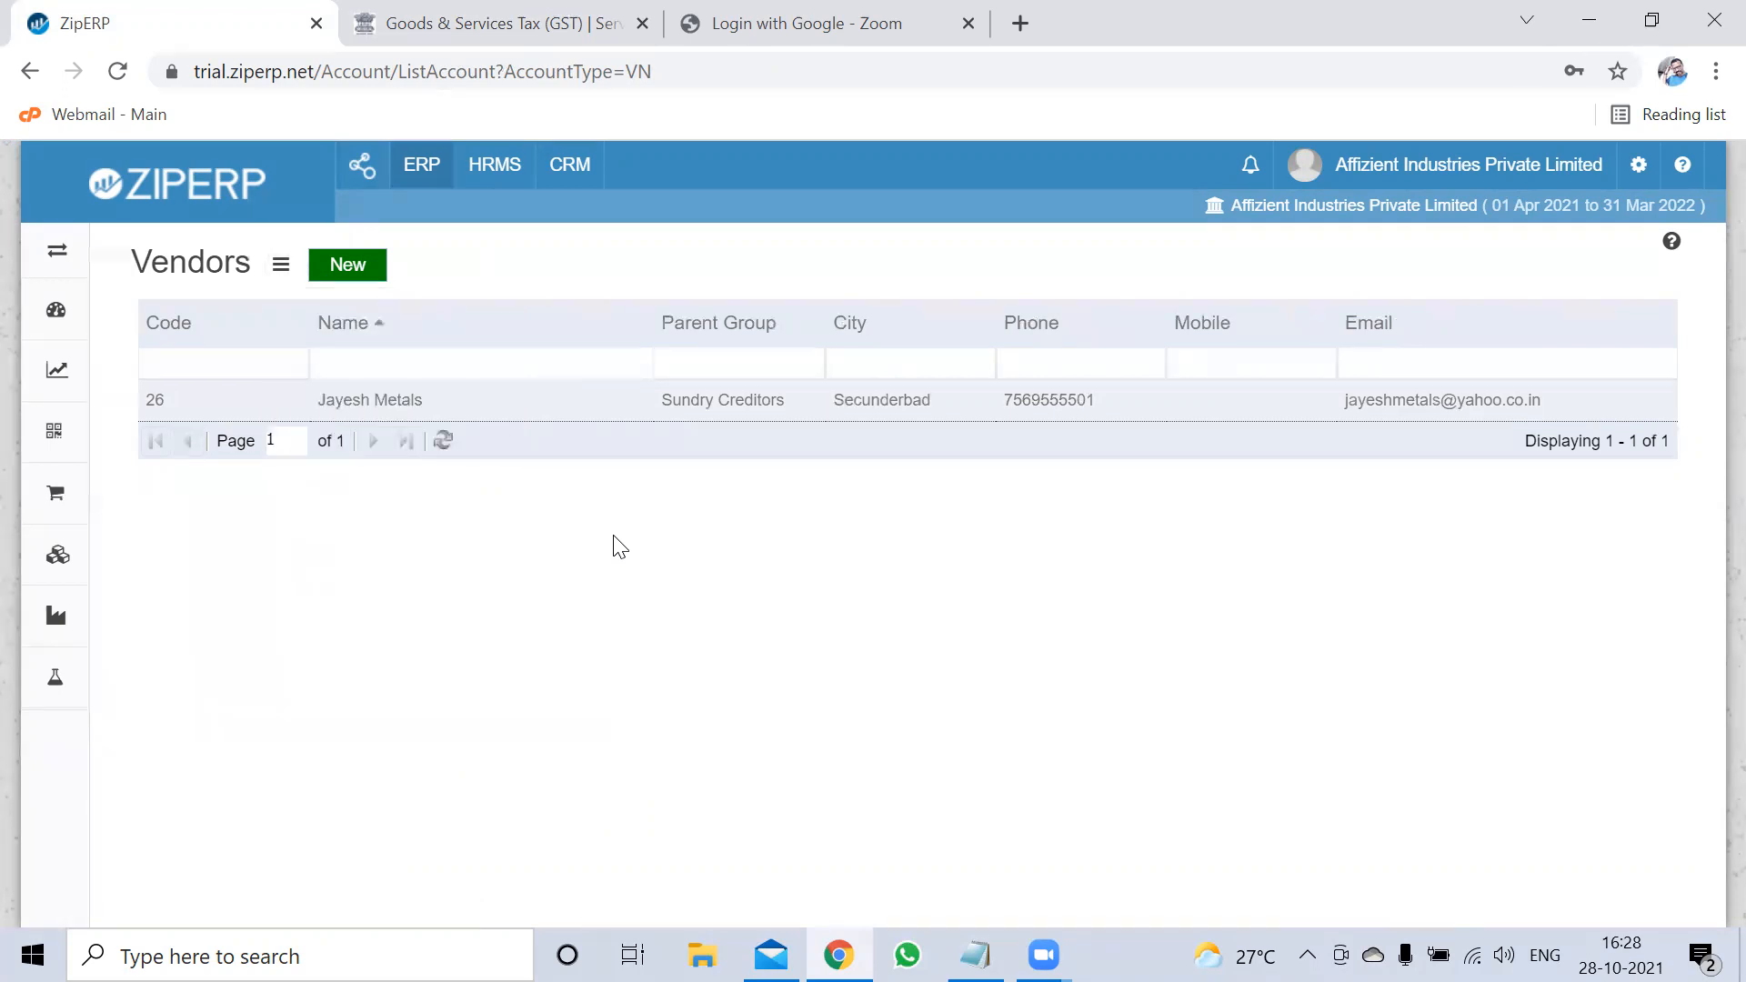
pyautogui.click(66, 243)
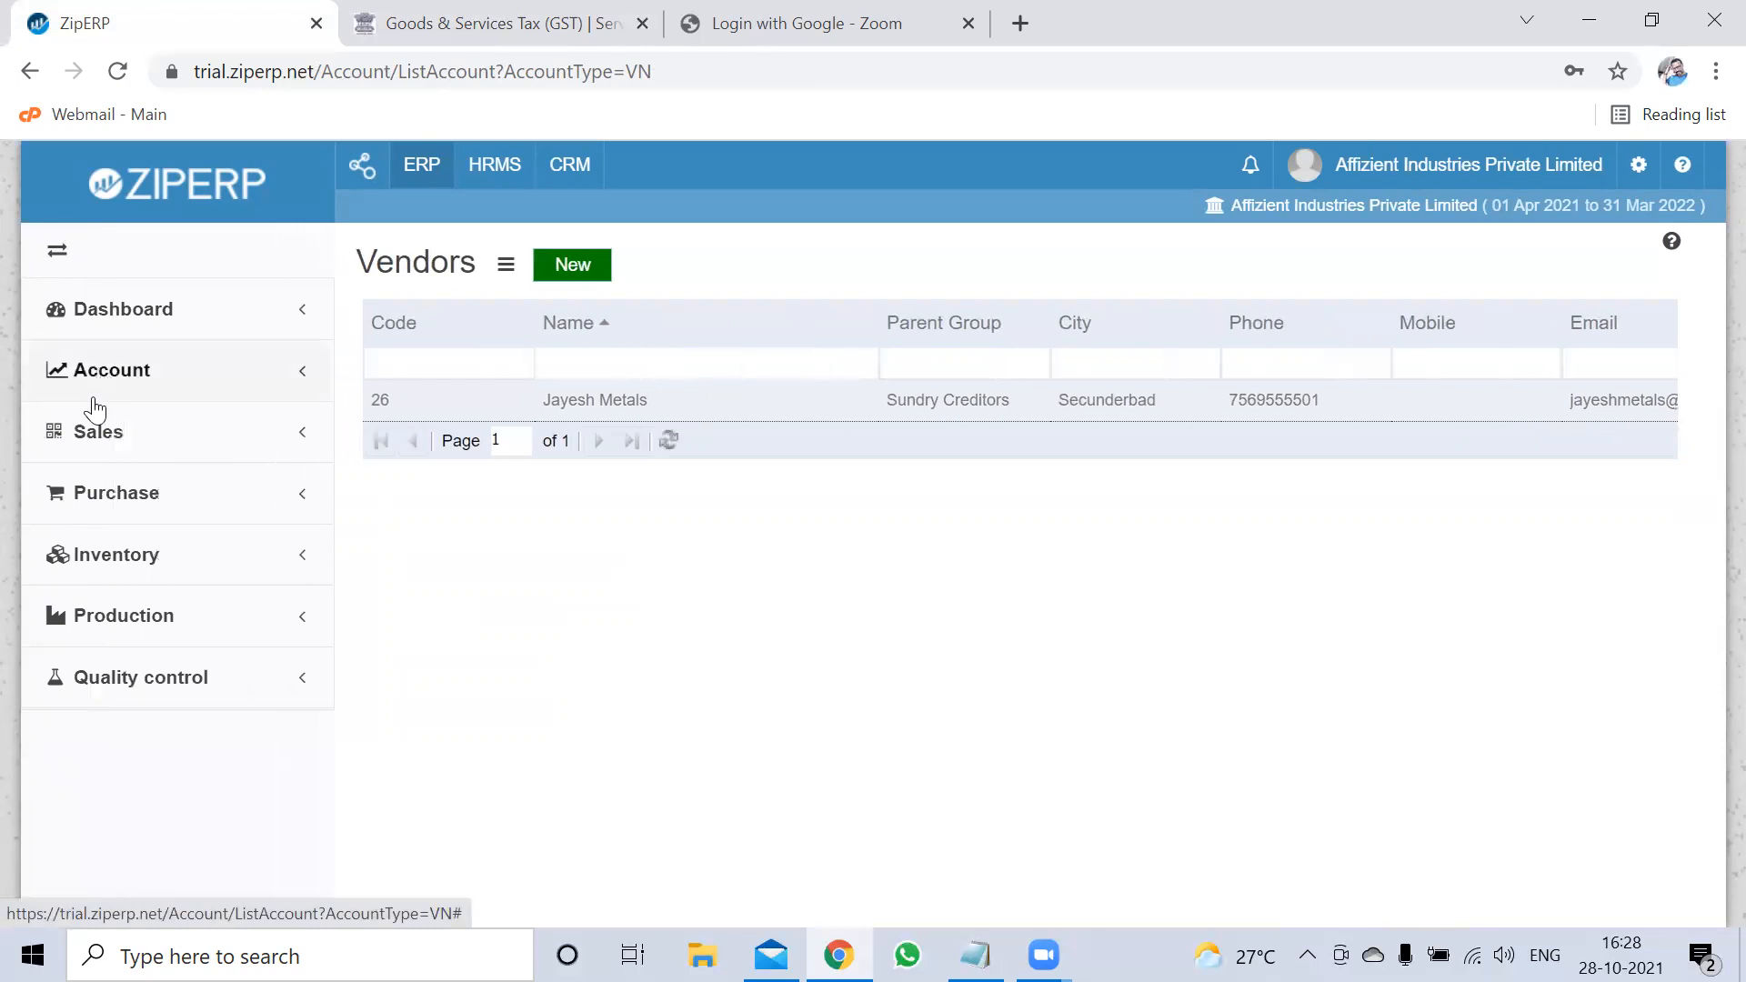
# Open Purchase > Item in a new tab and drag it right after the Vendors tab
pyautogui.click(136, 503)
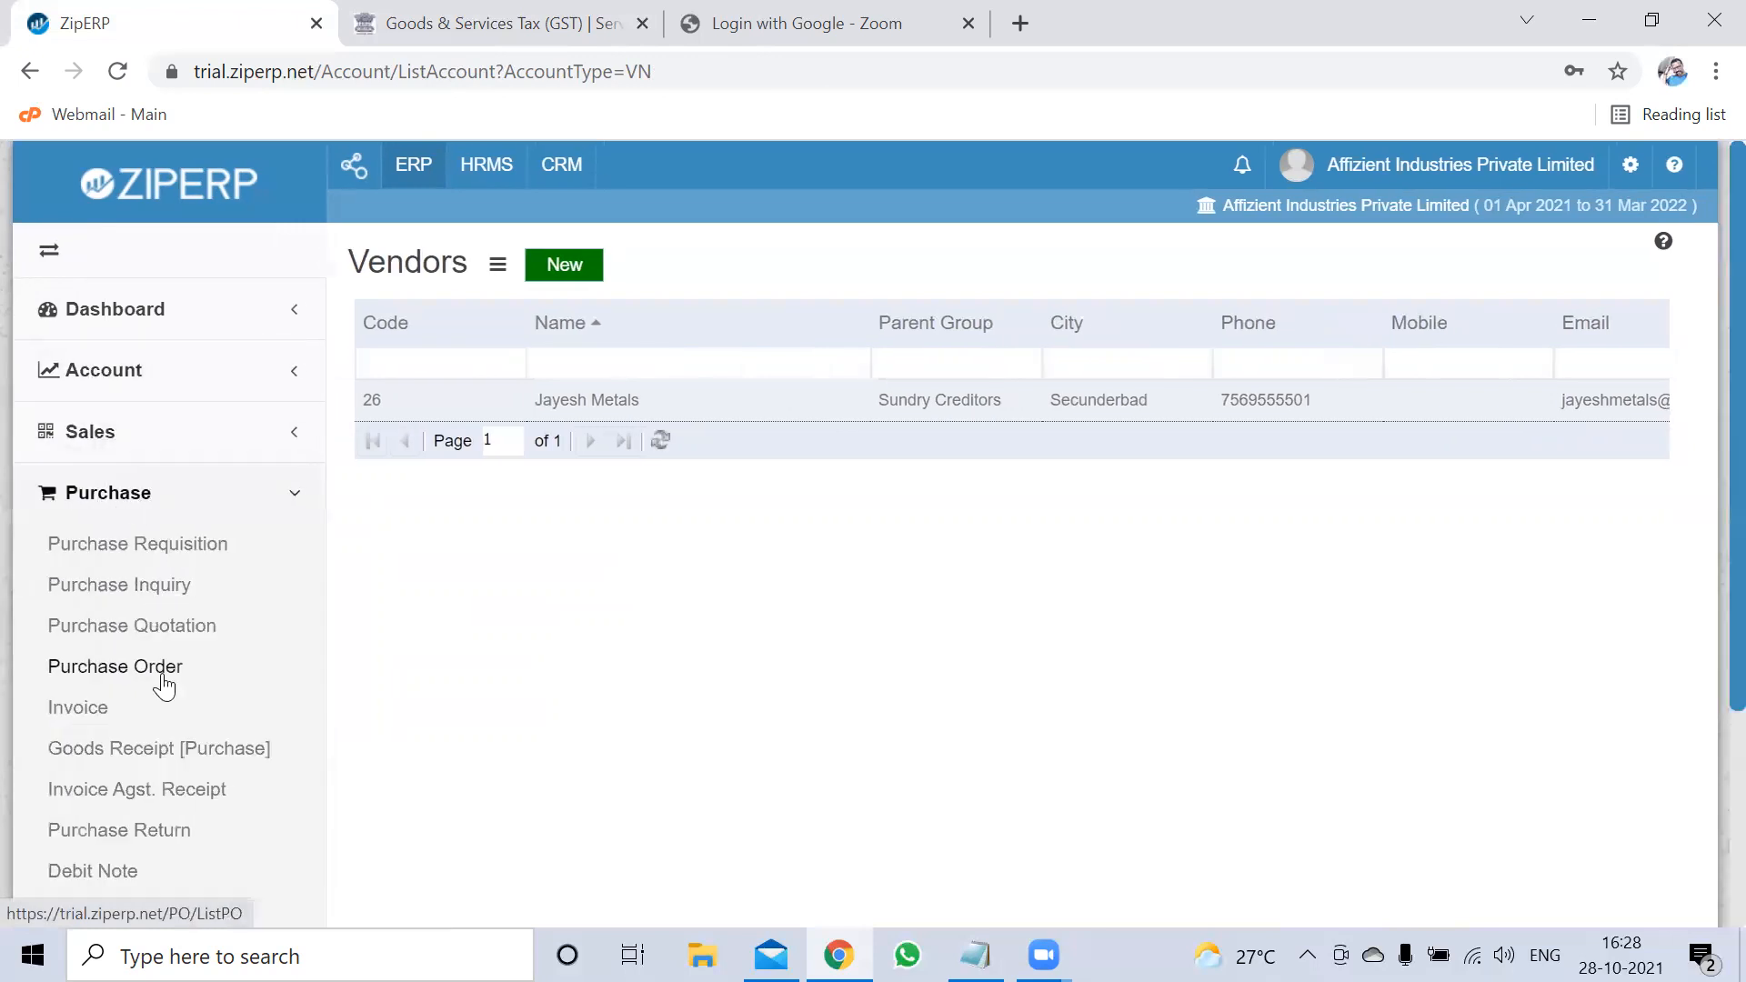
pyautogui.scroll(-3, 125, 846)
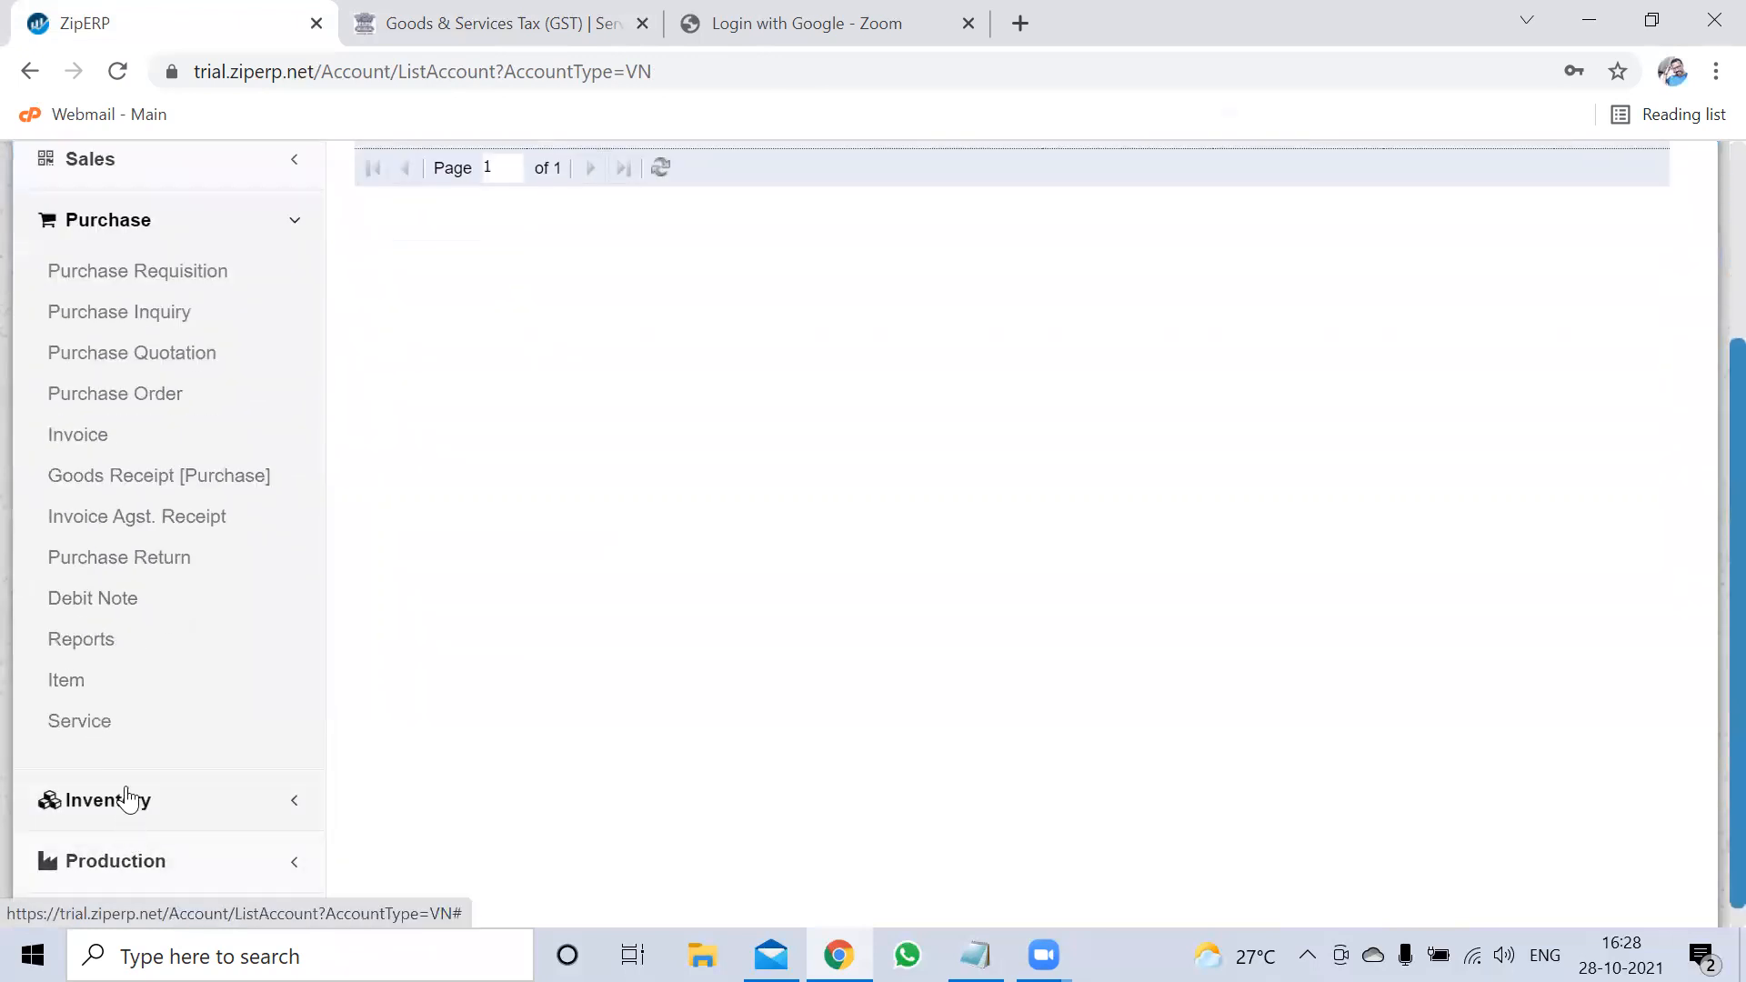
pyautogui.rightClick(73, 679)
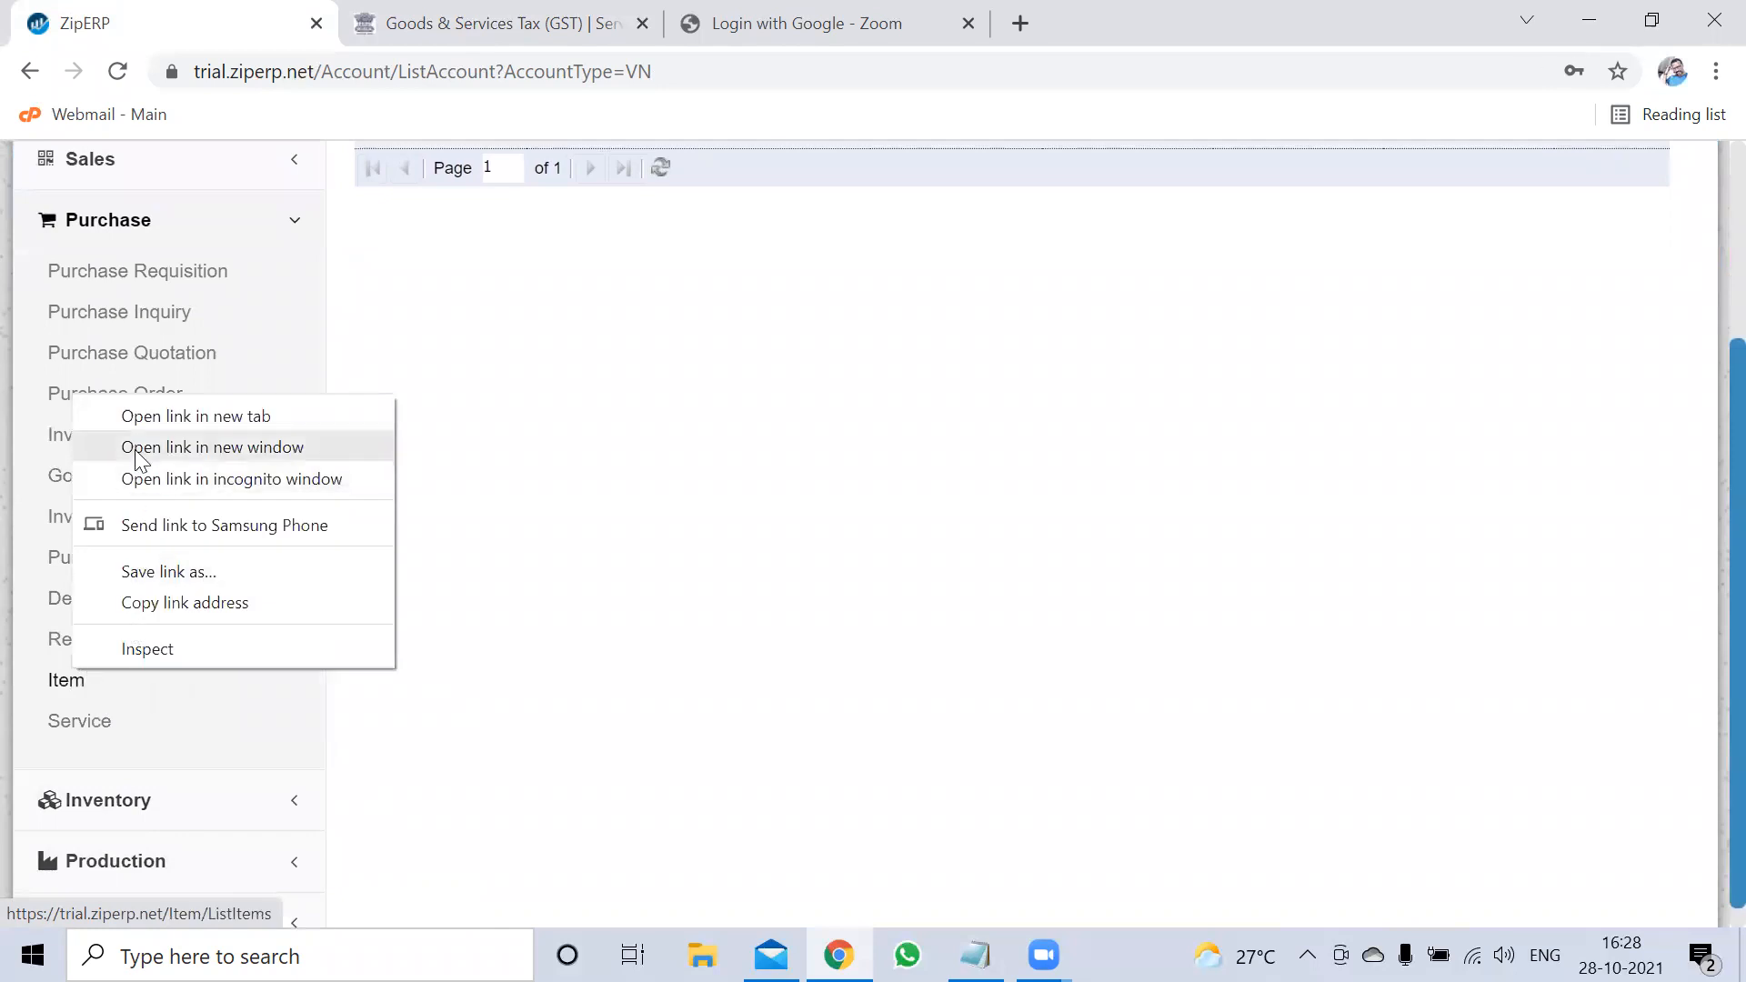
pyautogui.click(144, 416)
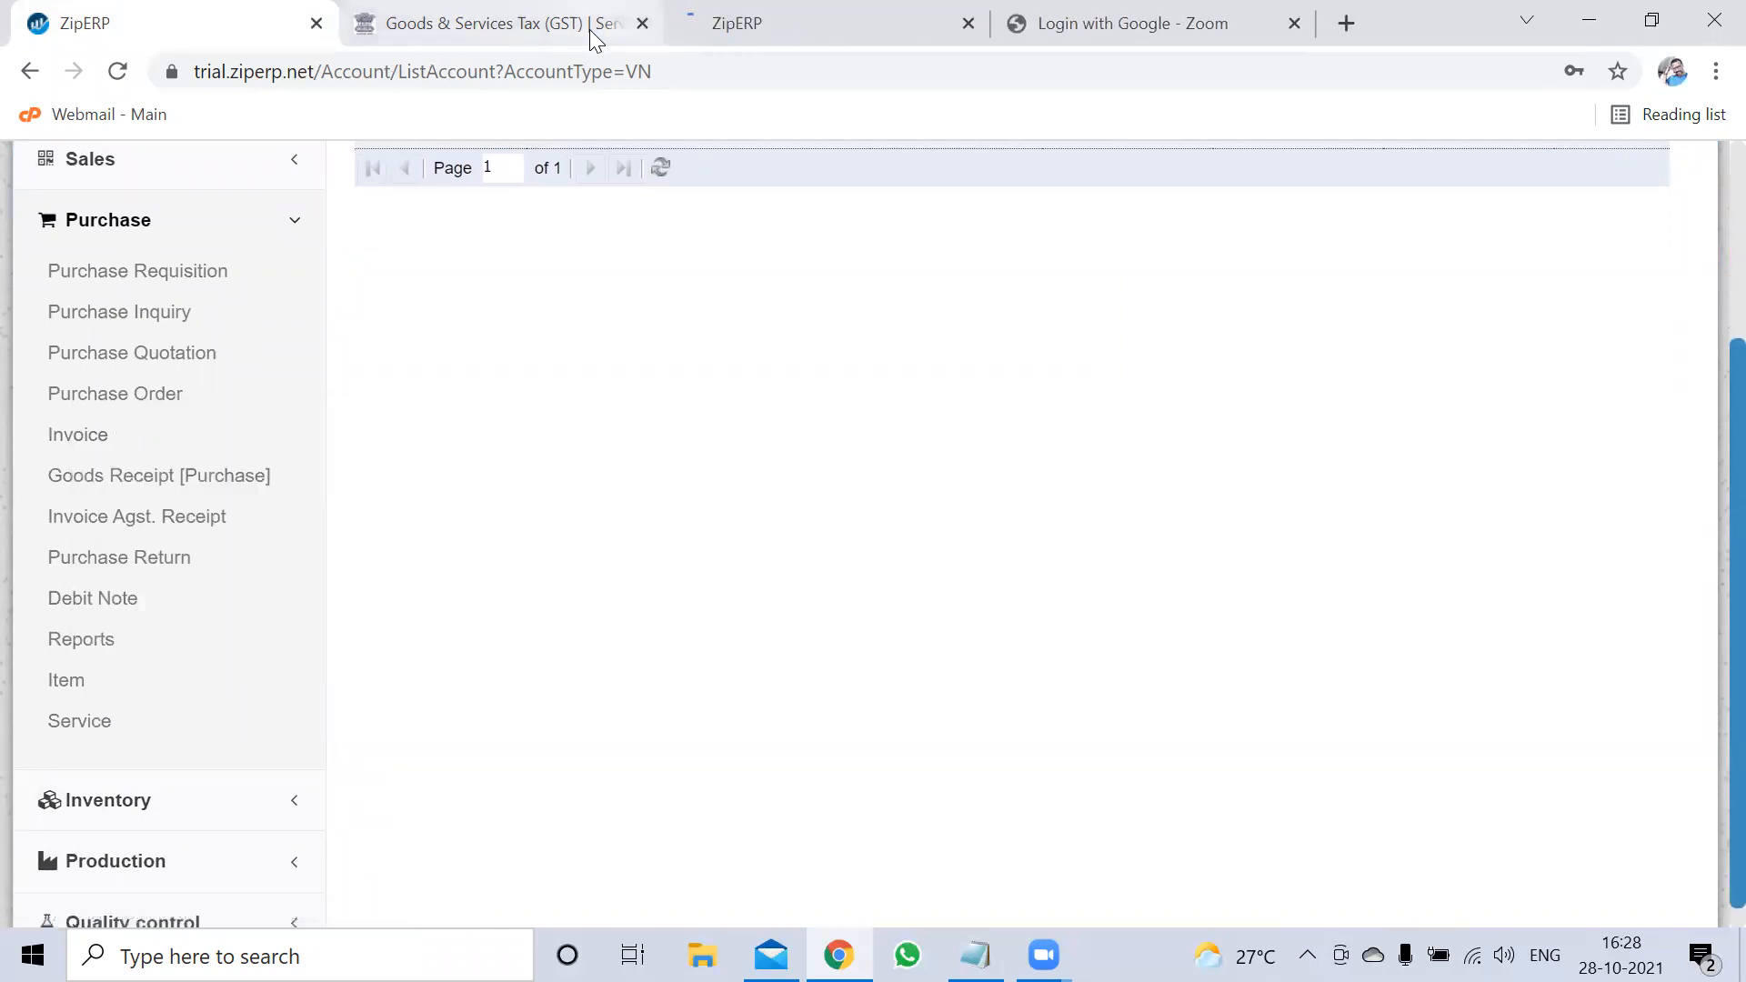
pyautogui.click(887, 38)
pyautogui.moveTo(885, 36); pyautogui.dragTo(499, 47)
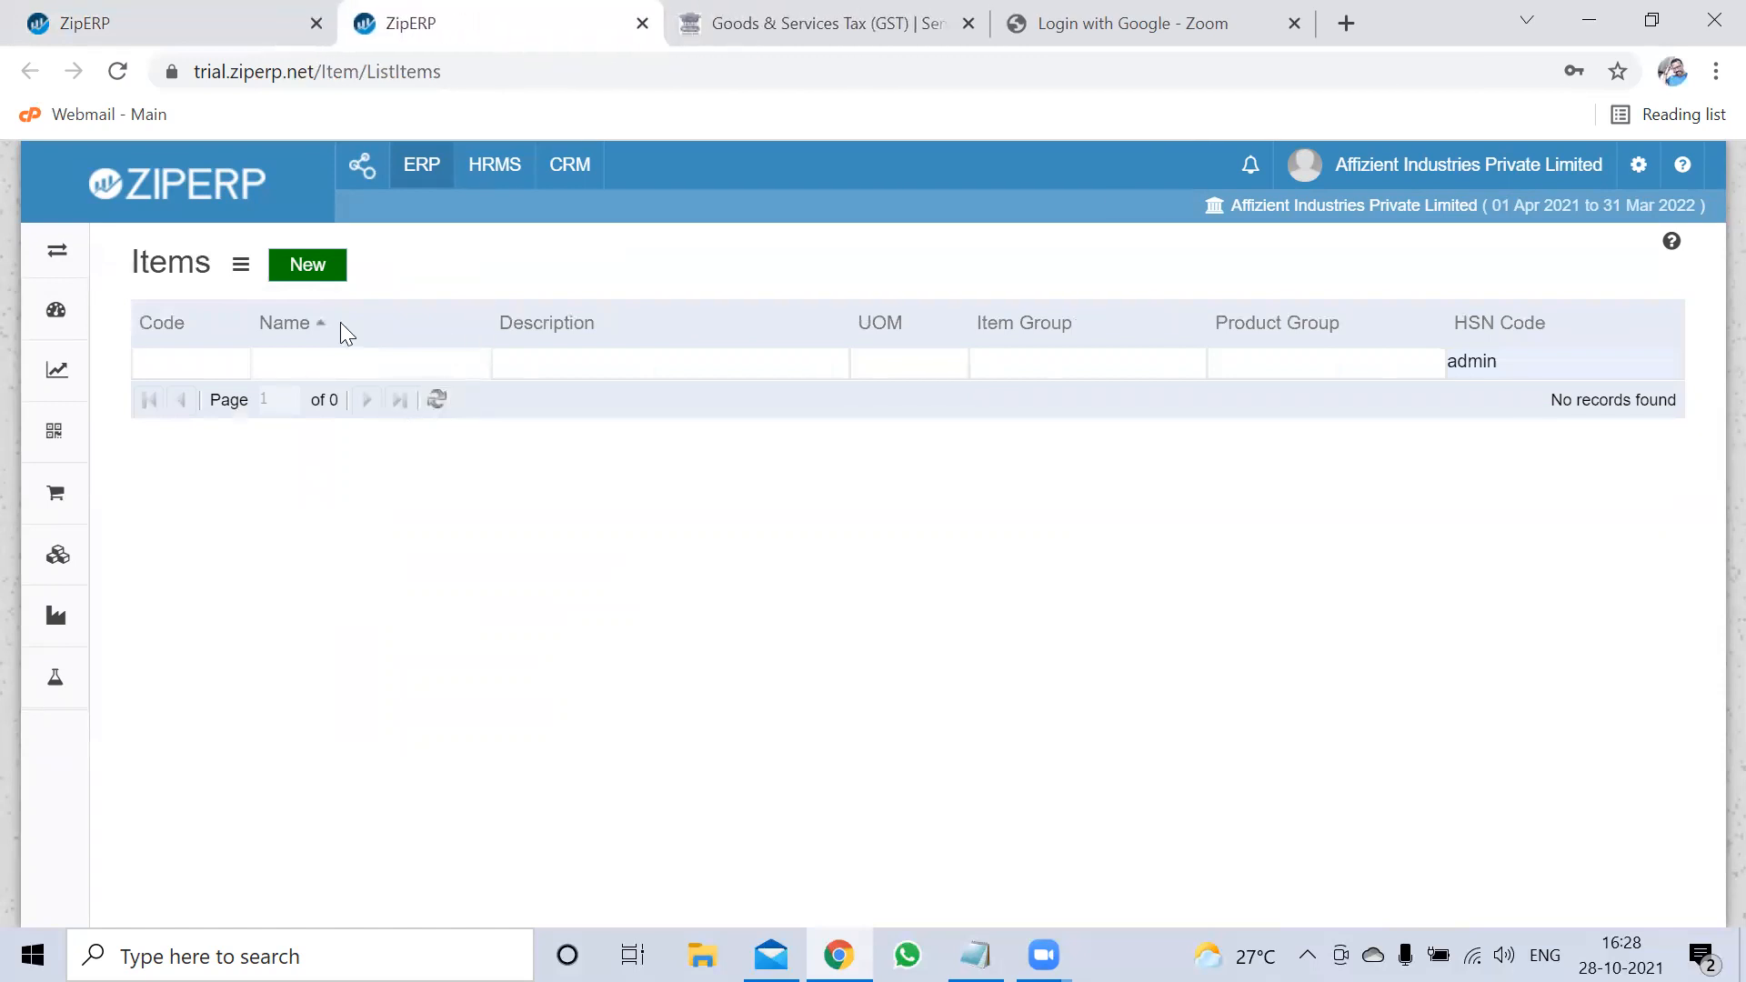
# Clear the HSN Code filter, start a new item, and name it 'ss316 sheet 5mmX1500wX6000l'
pyautogui.click(1564, 359)
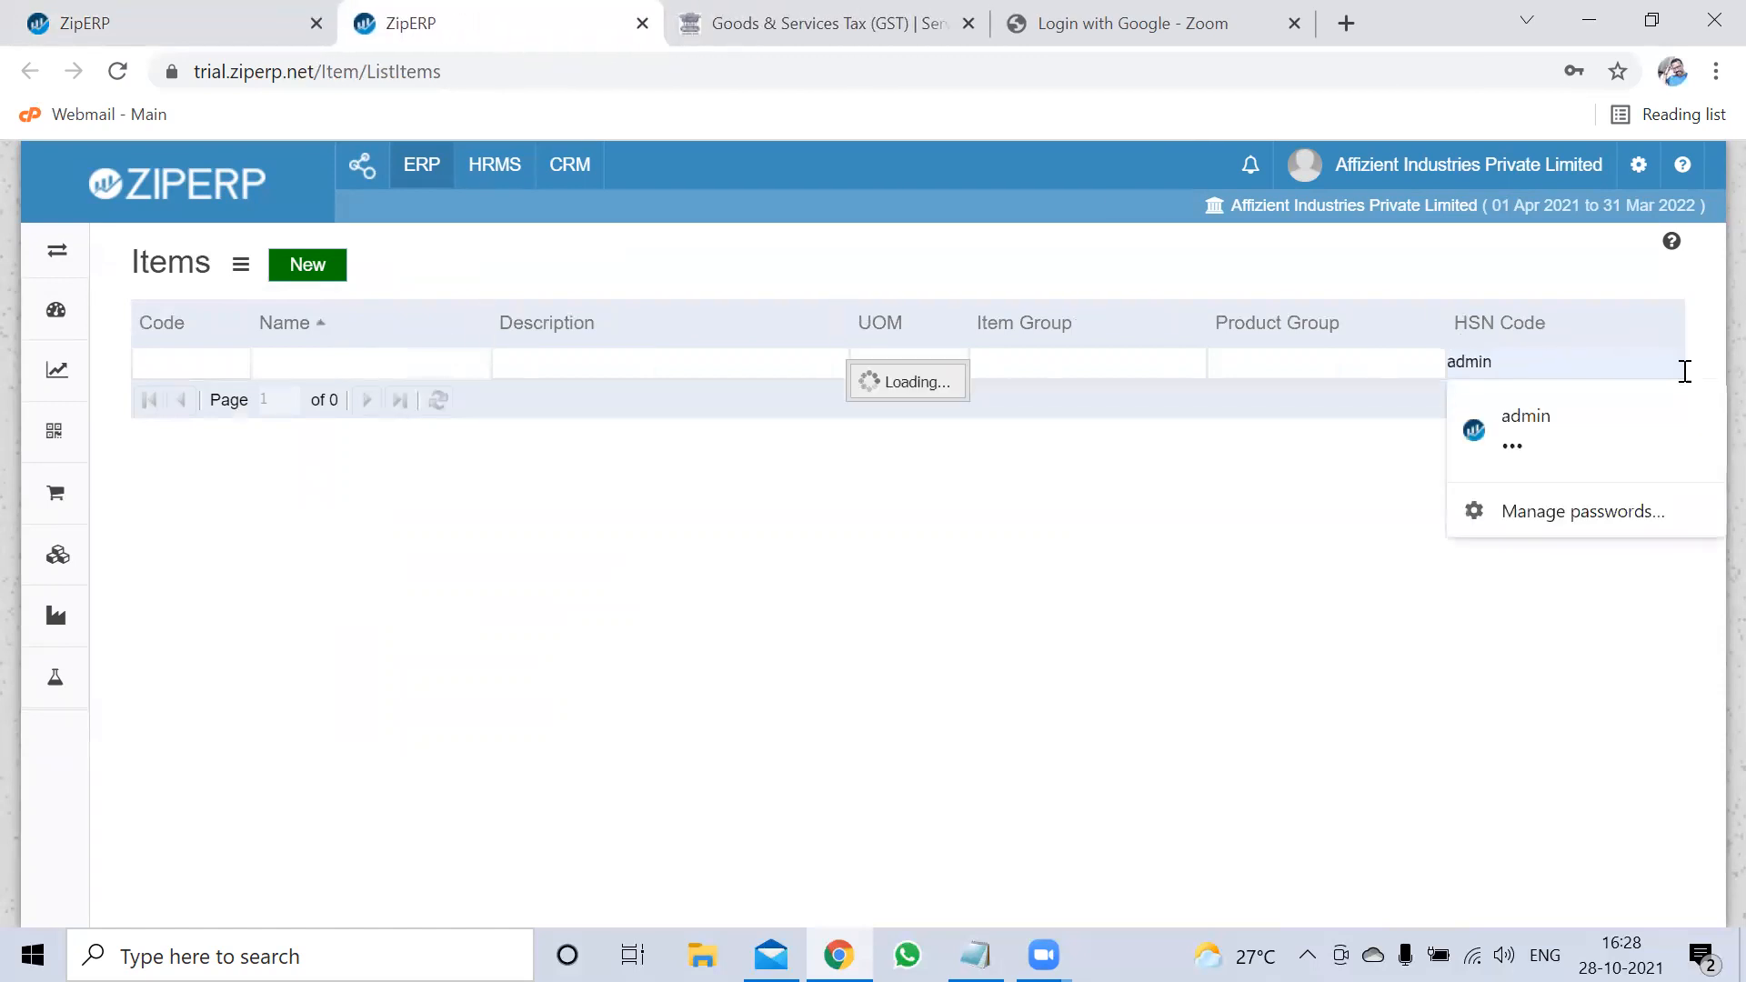
pyautogui.click(1670, 362)
pyautogui.click(342, 279)
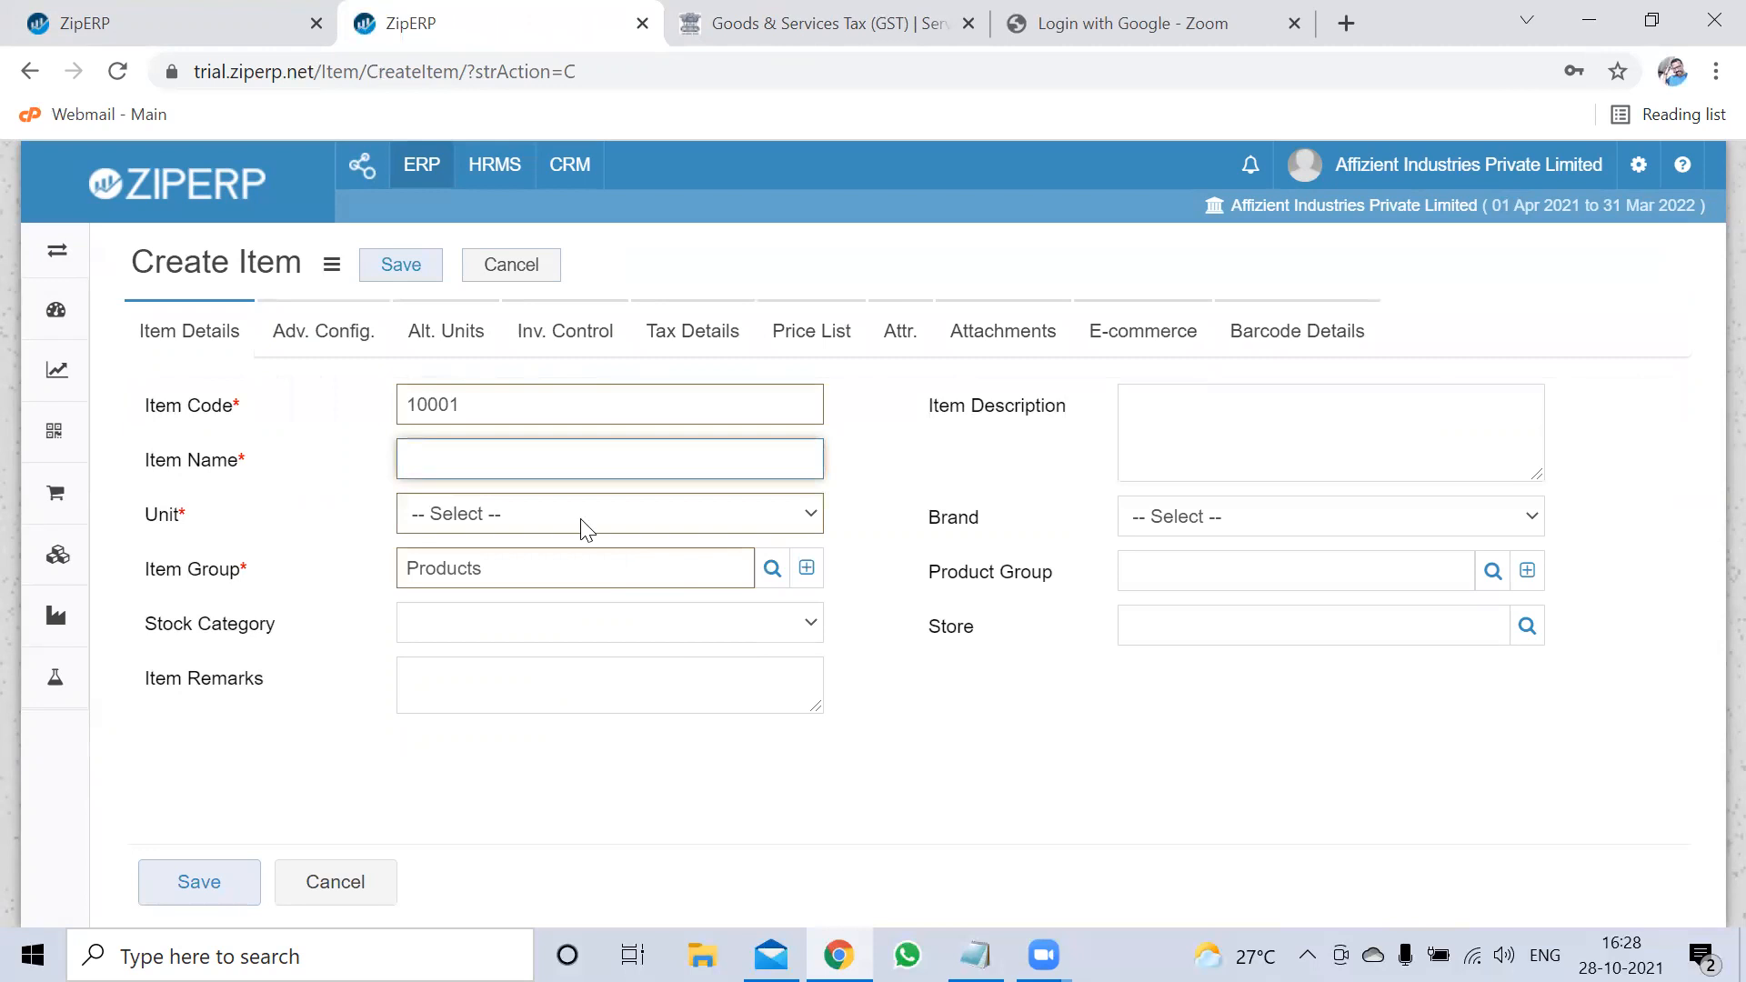
pyautogui.click(564, 457)
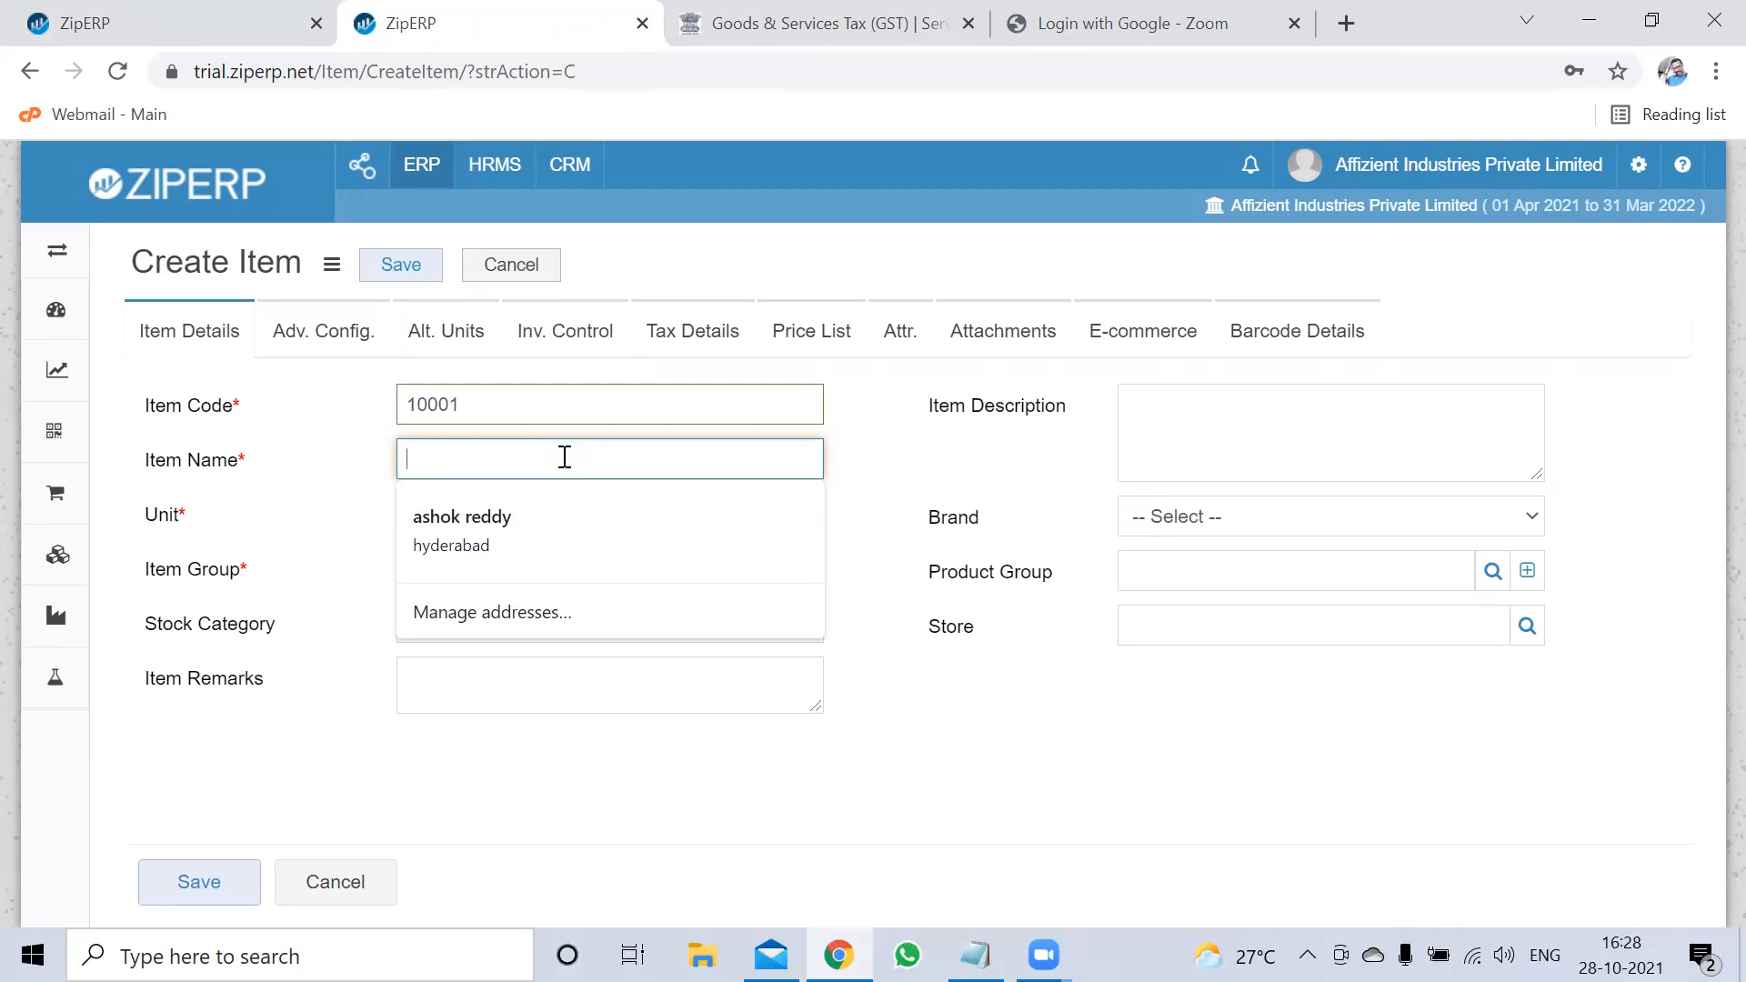
pyautogui.write('ss')
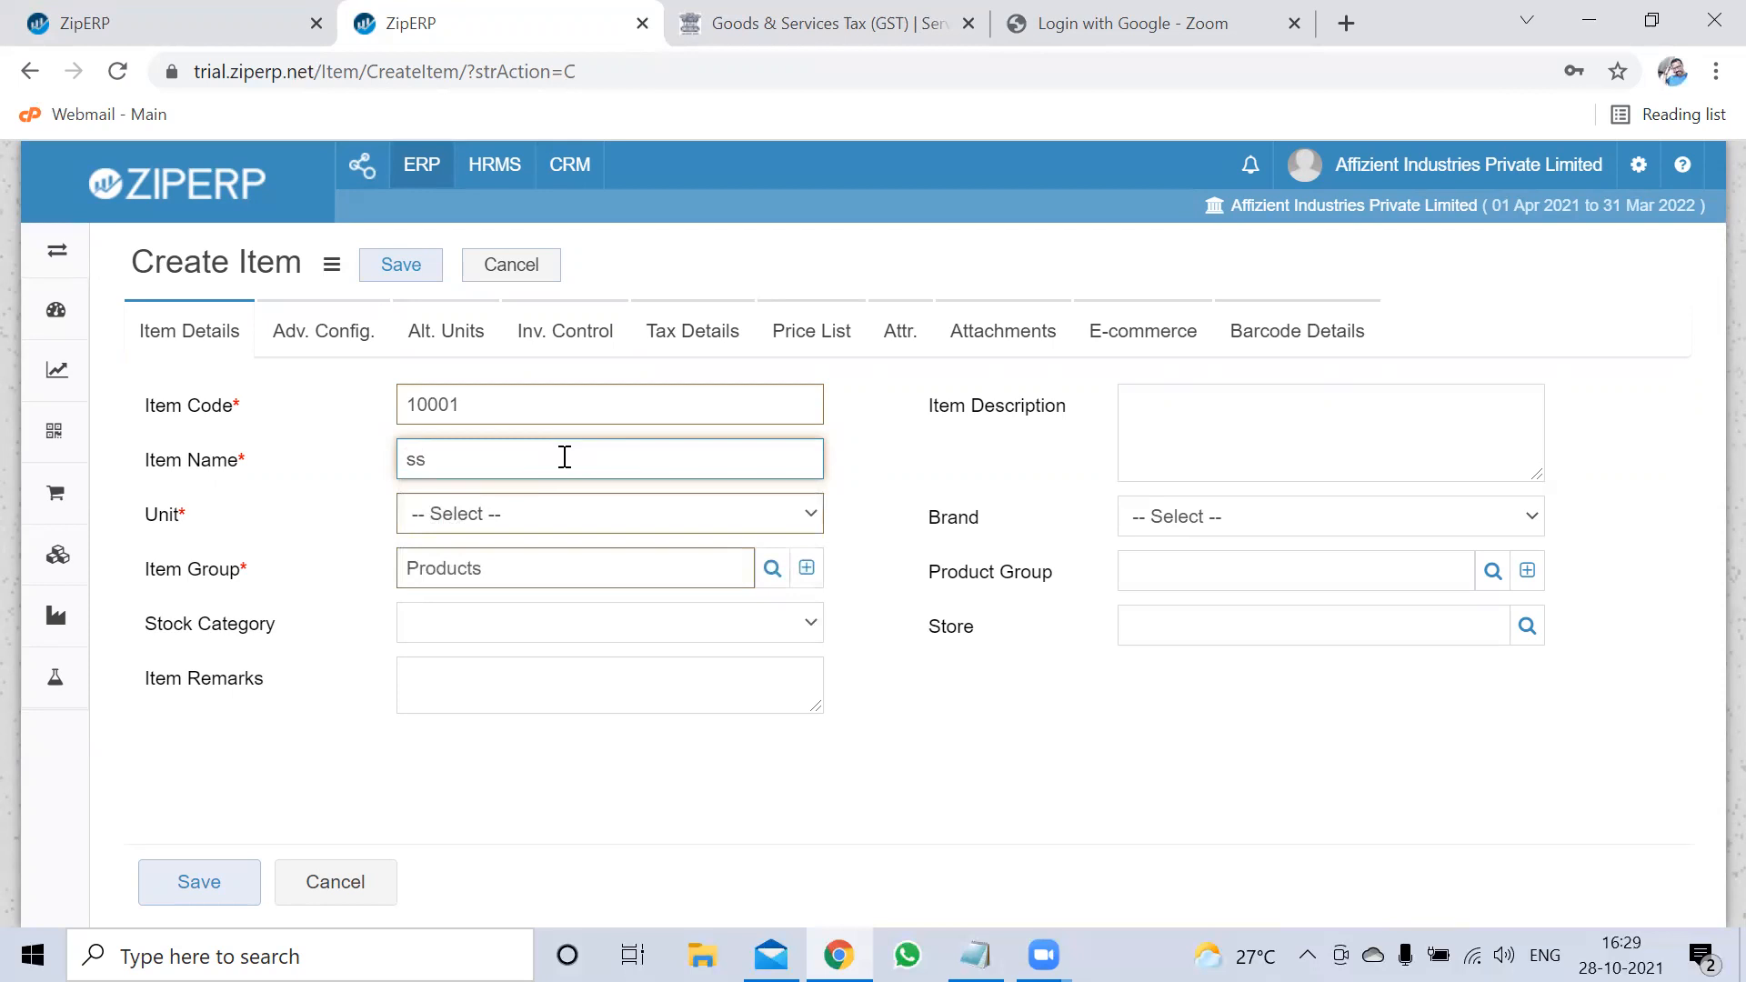
pyautogui.write('316 sheet 5mmX1500wX6000')
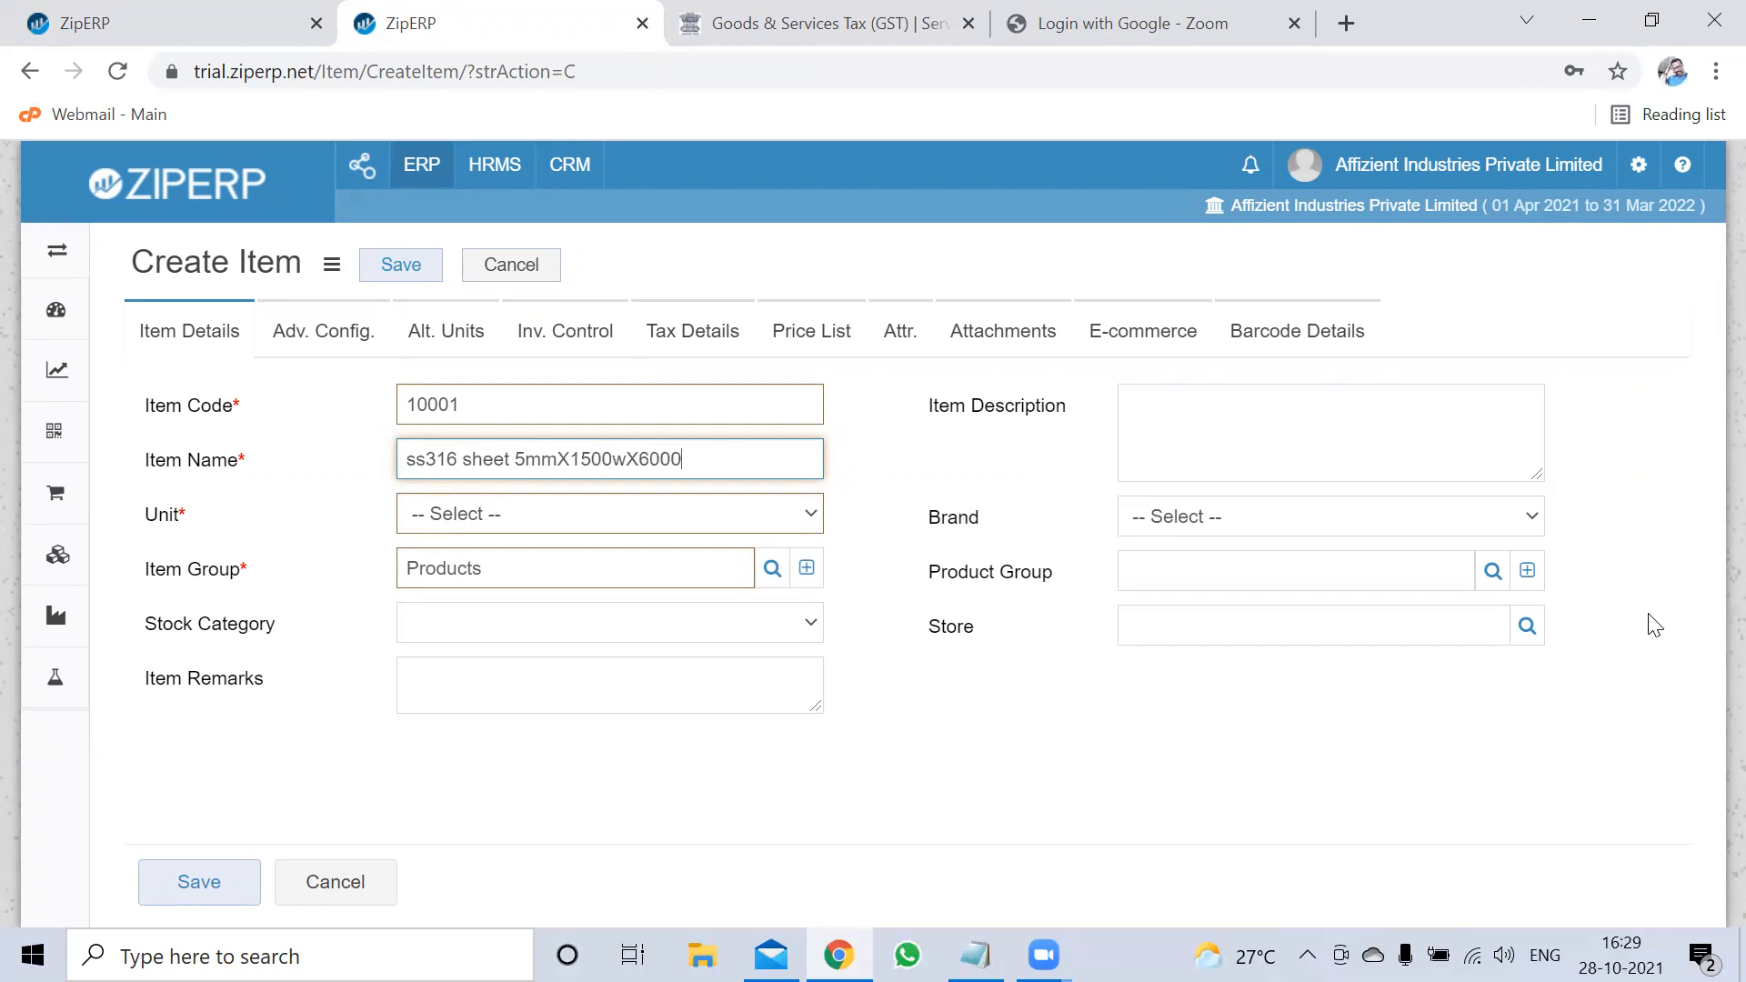
pyautogui.write('l')
# Choose Kgs from the Unit dropdown as the new item's unit of measure
pyautogui.click(795, 511)
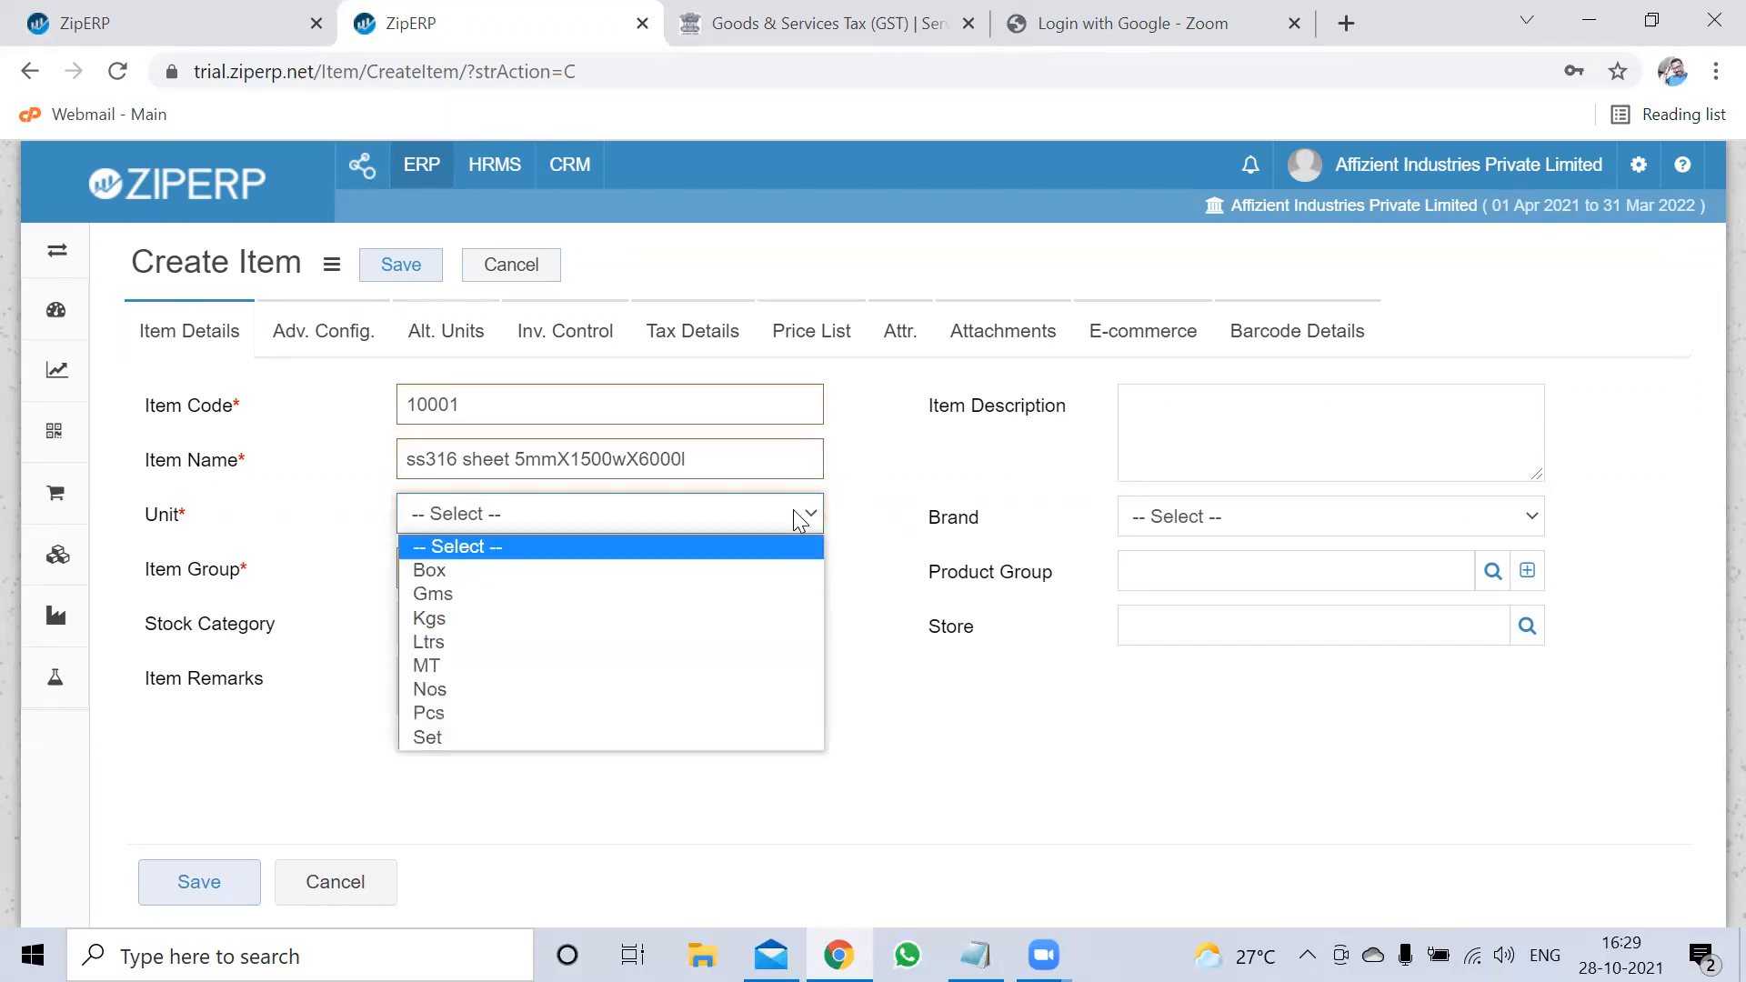
pyautogui.click(566, 611)
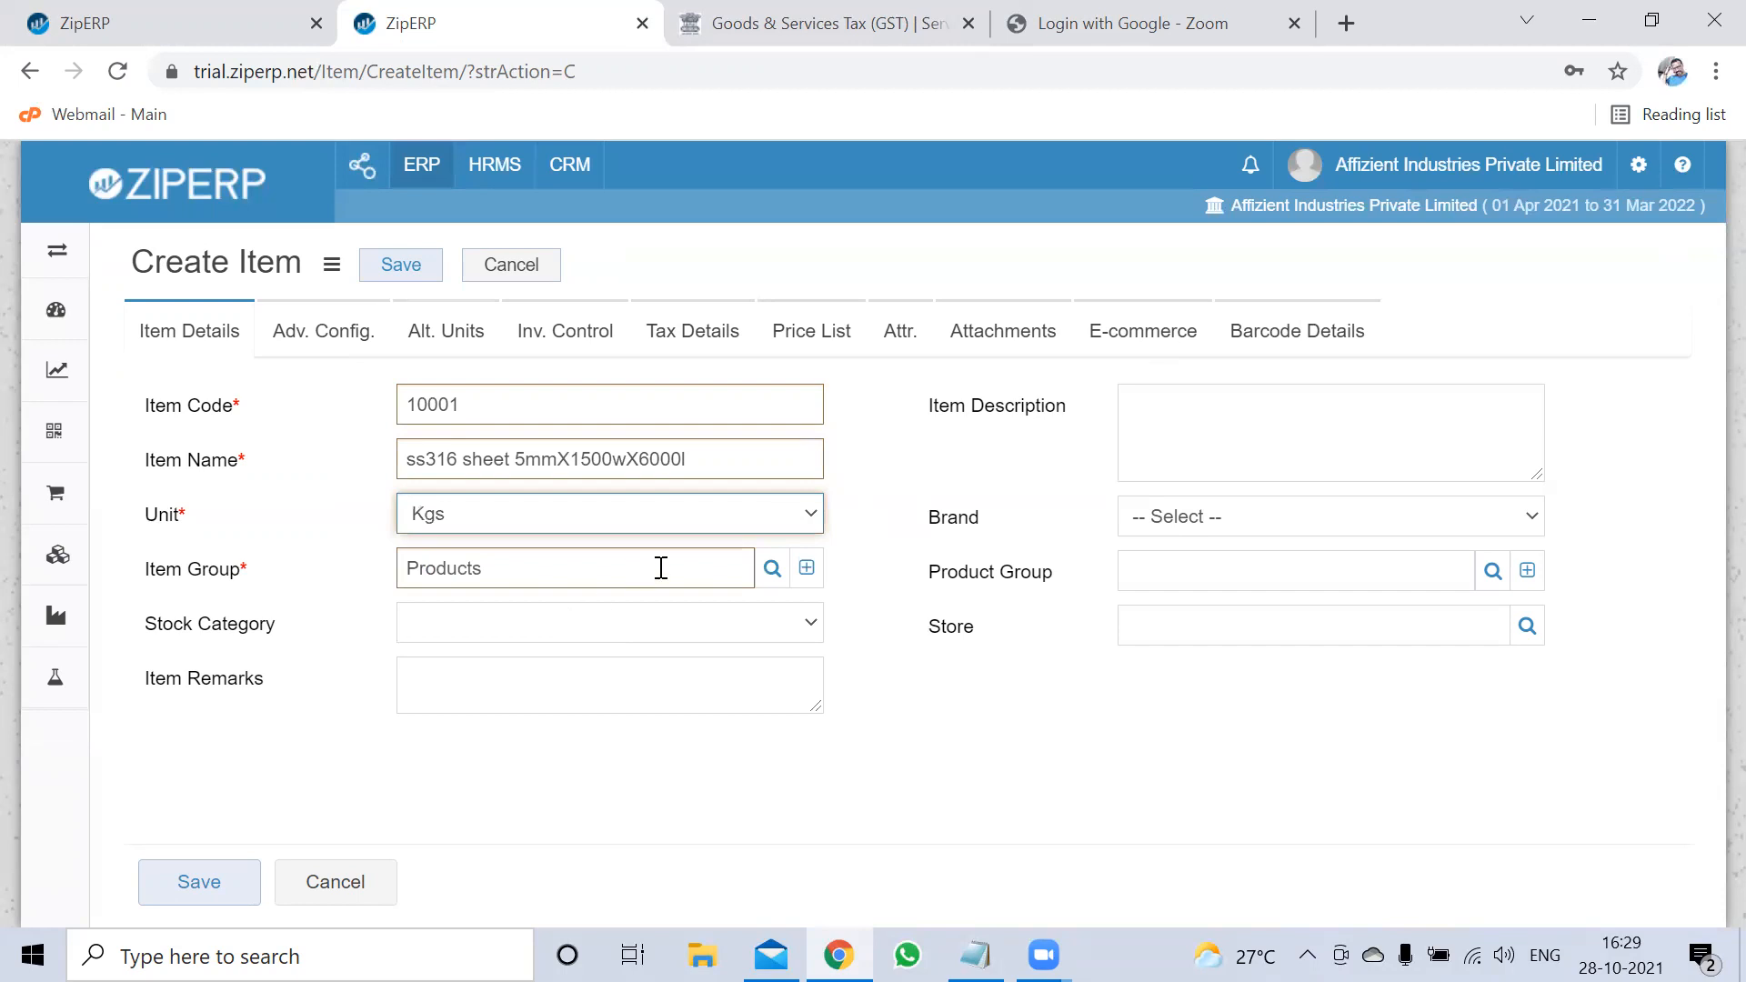
pyautogui.click(628, 634)
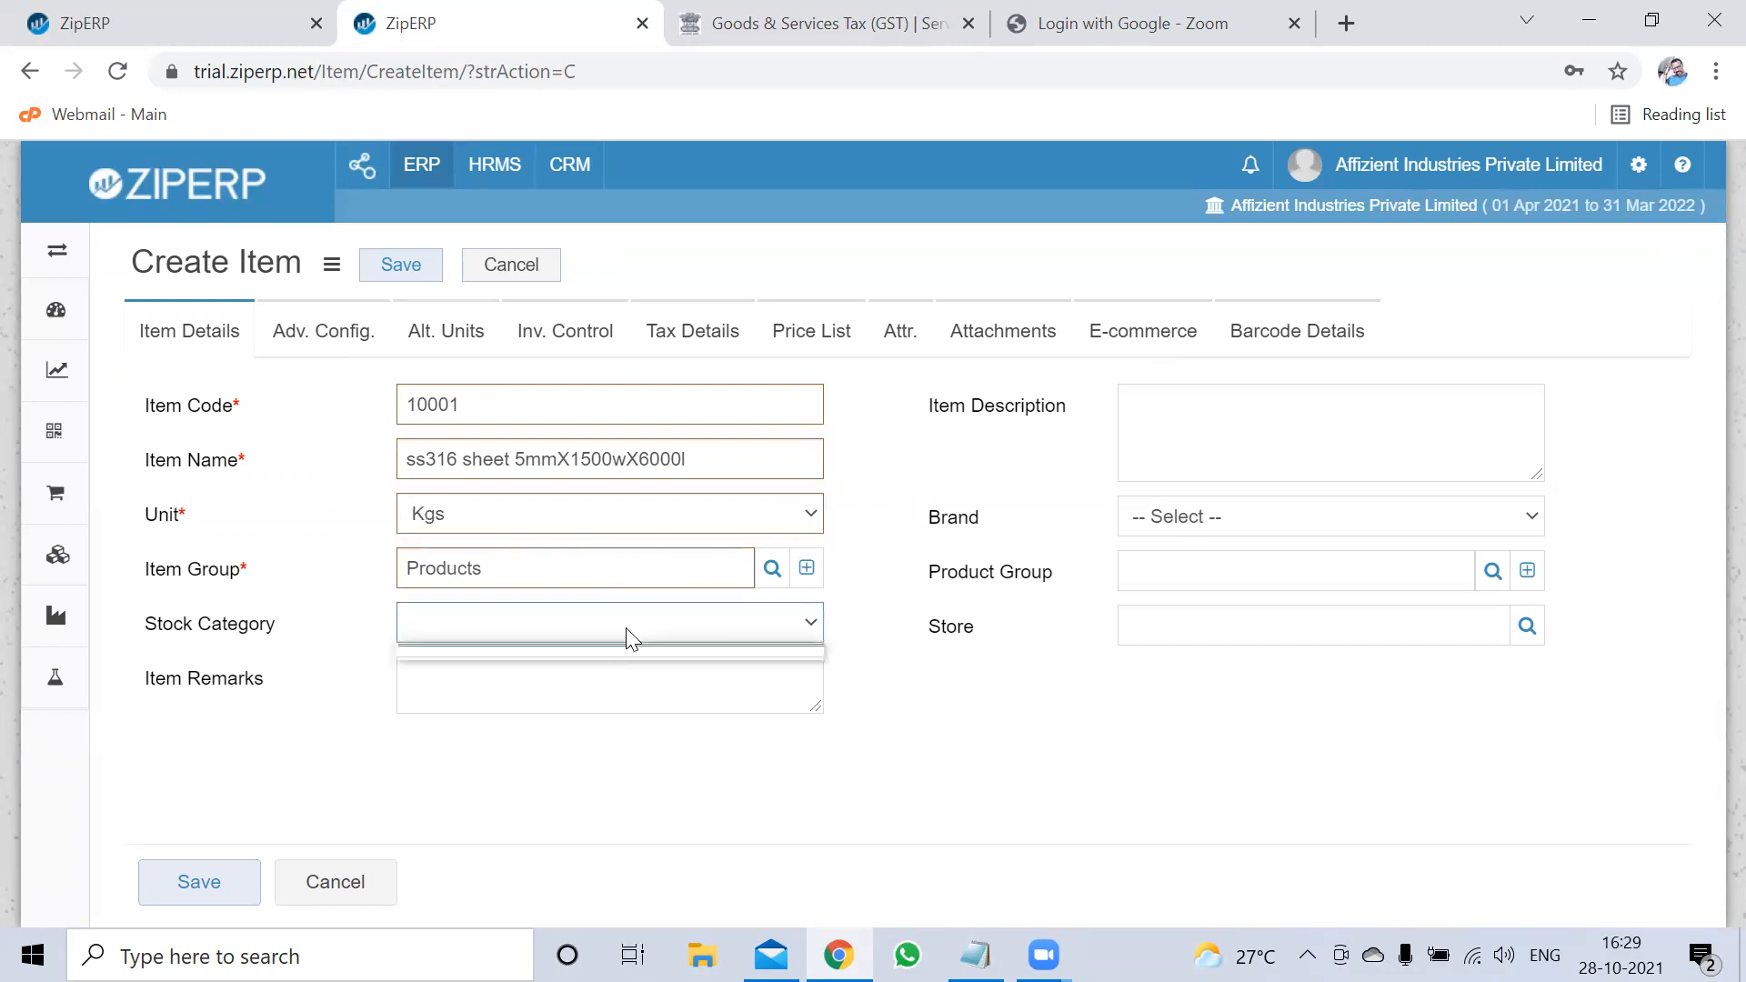
pyautogui.click(625, 530)
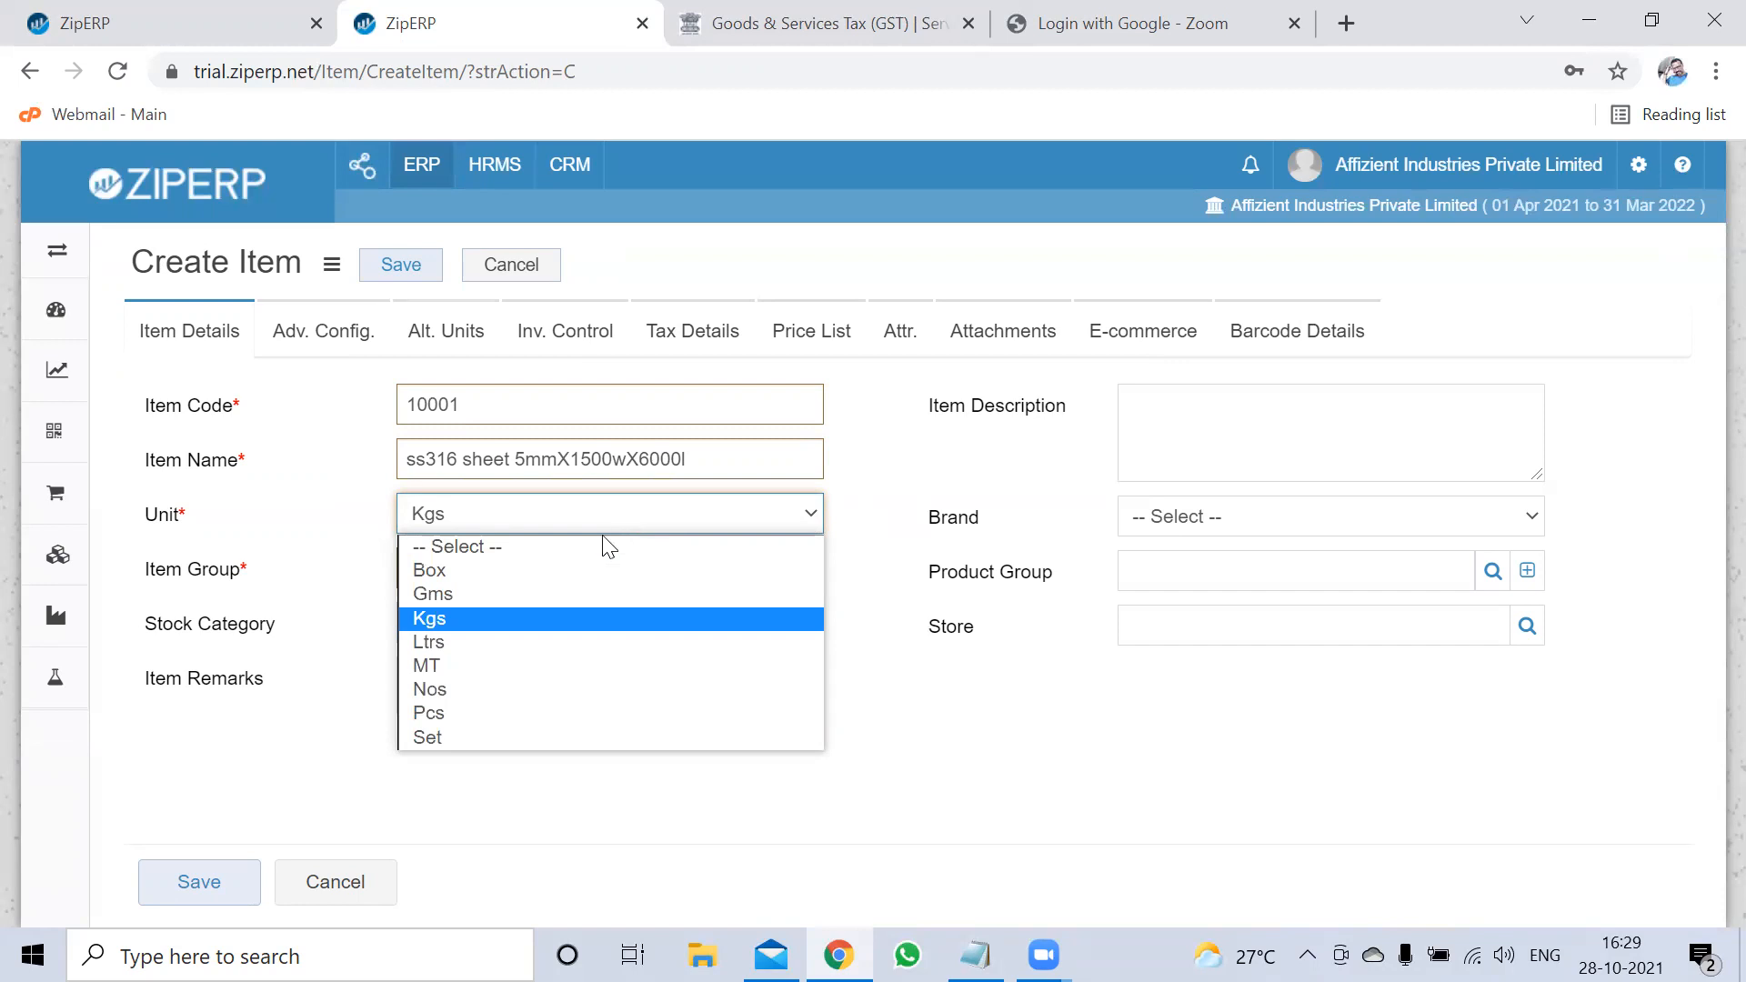
pyautogui.click(455, 619)
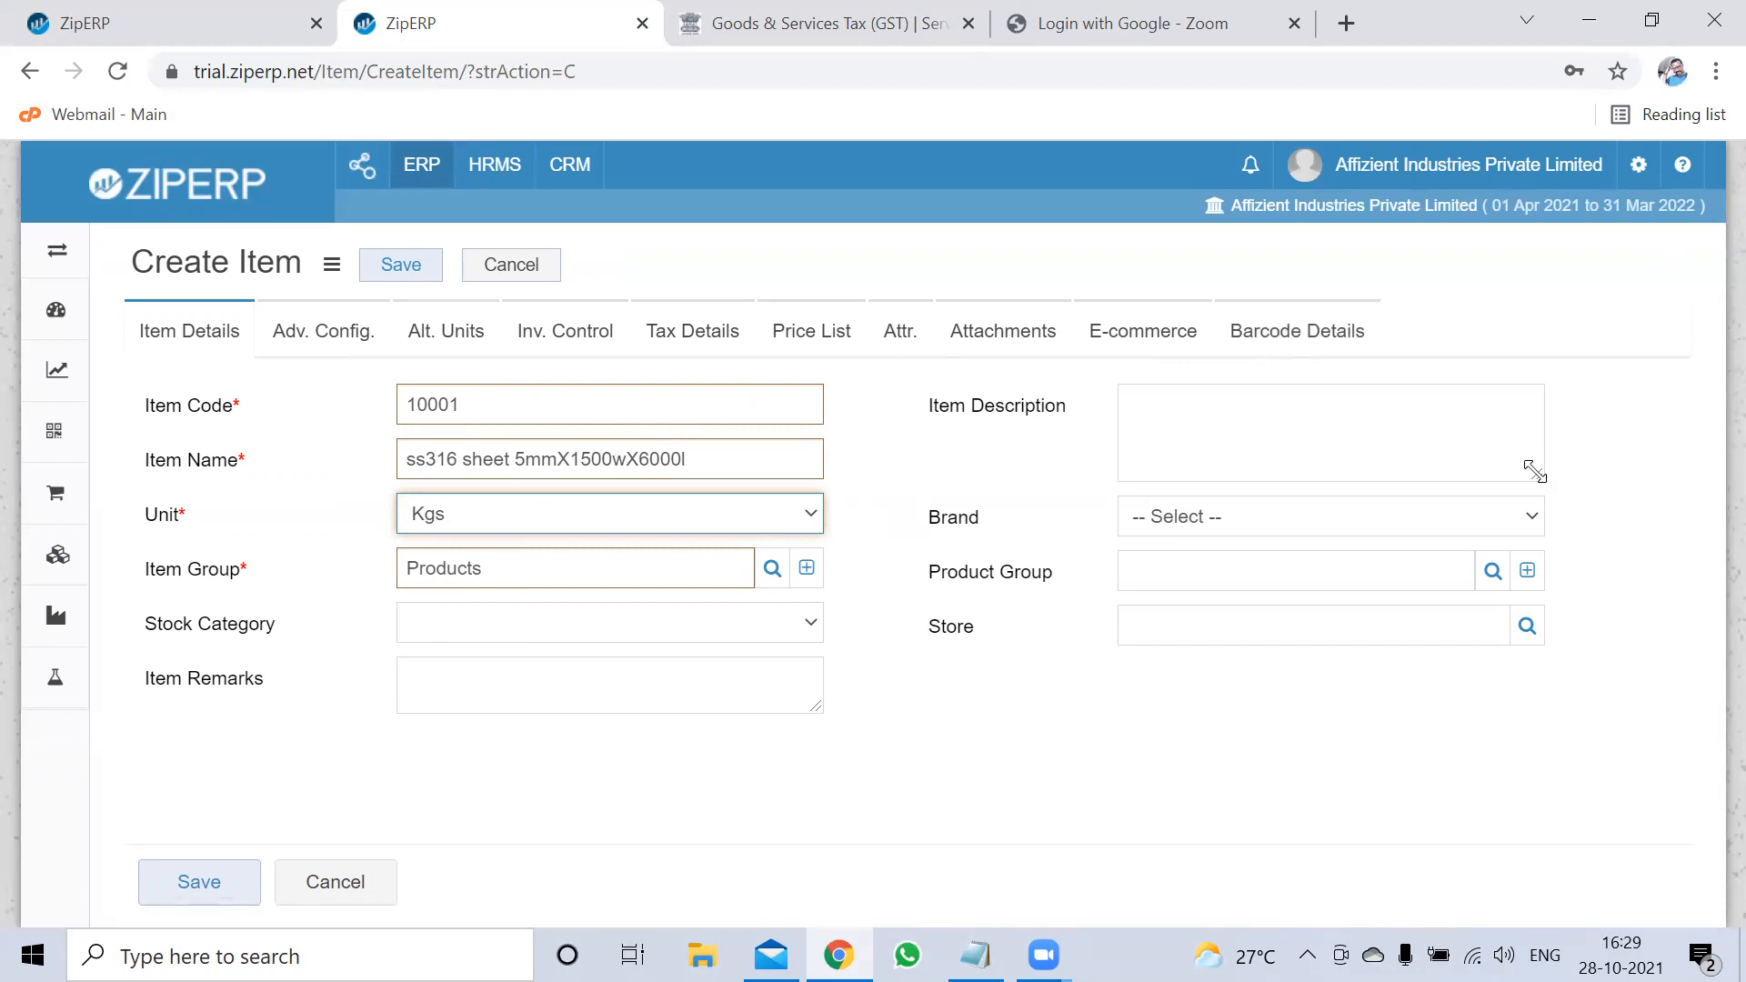
pyautogui.click(1344, 427)
pyautogui.click(656, 517)
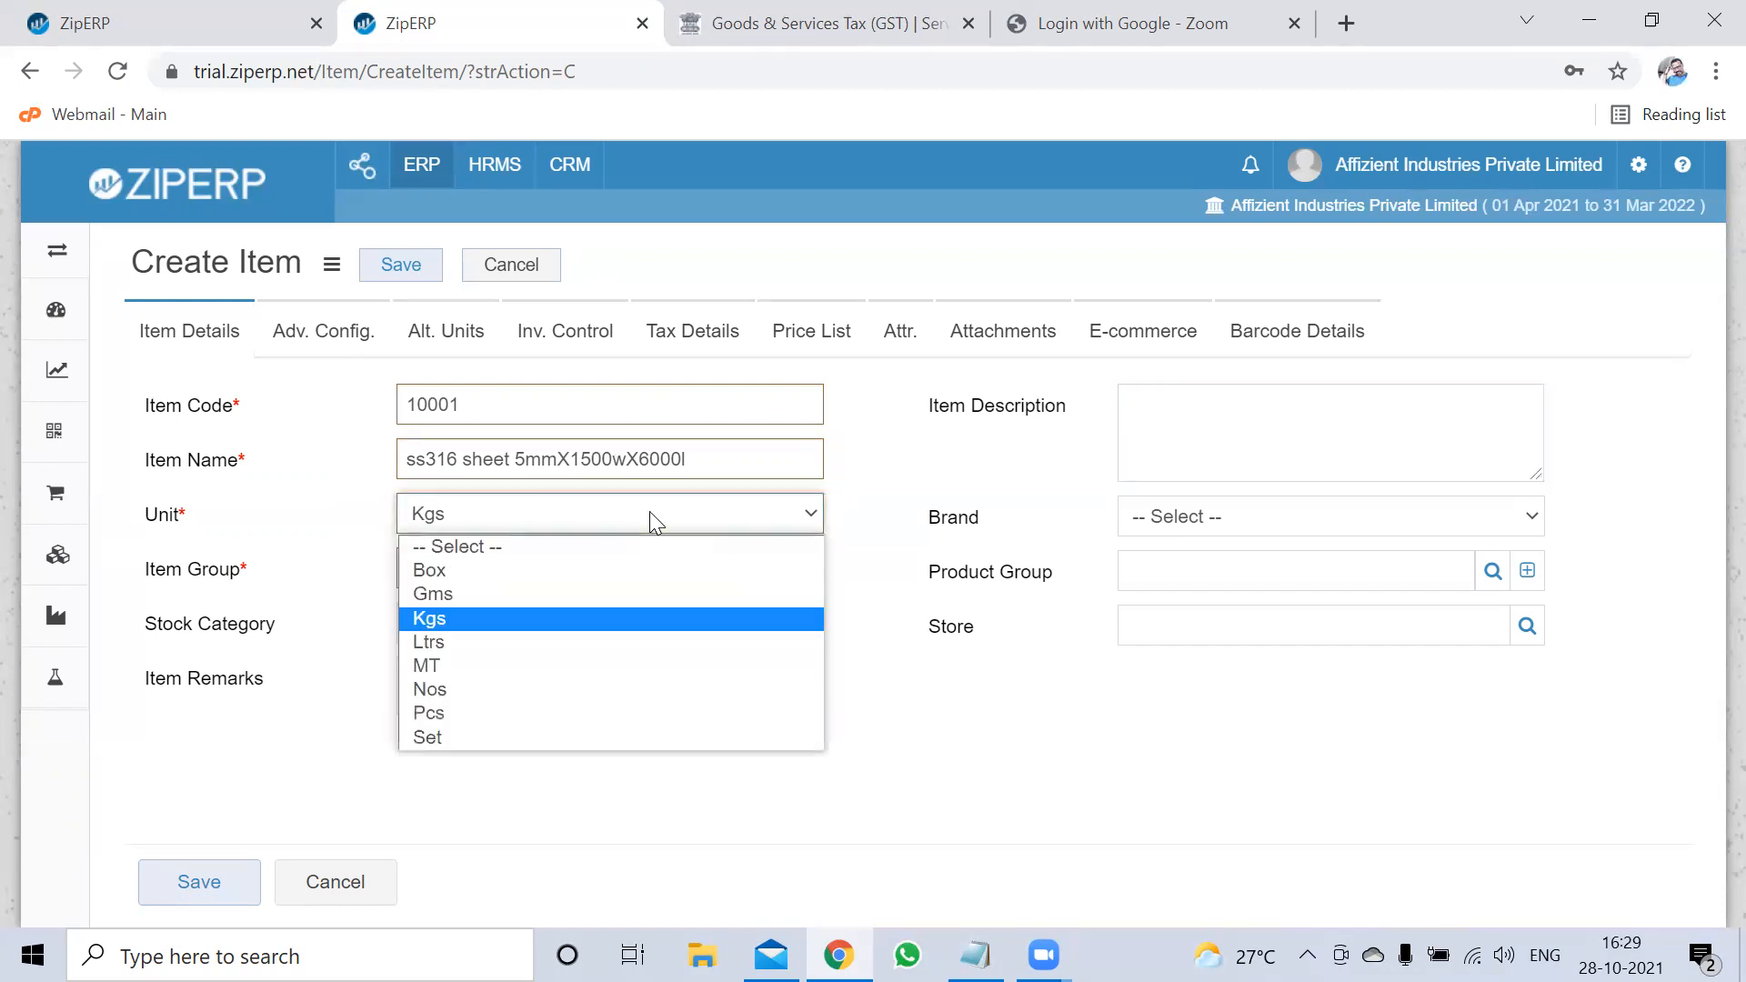
pyautogui.press('Down')
pyautogui.press('Down')
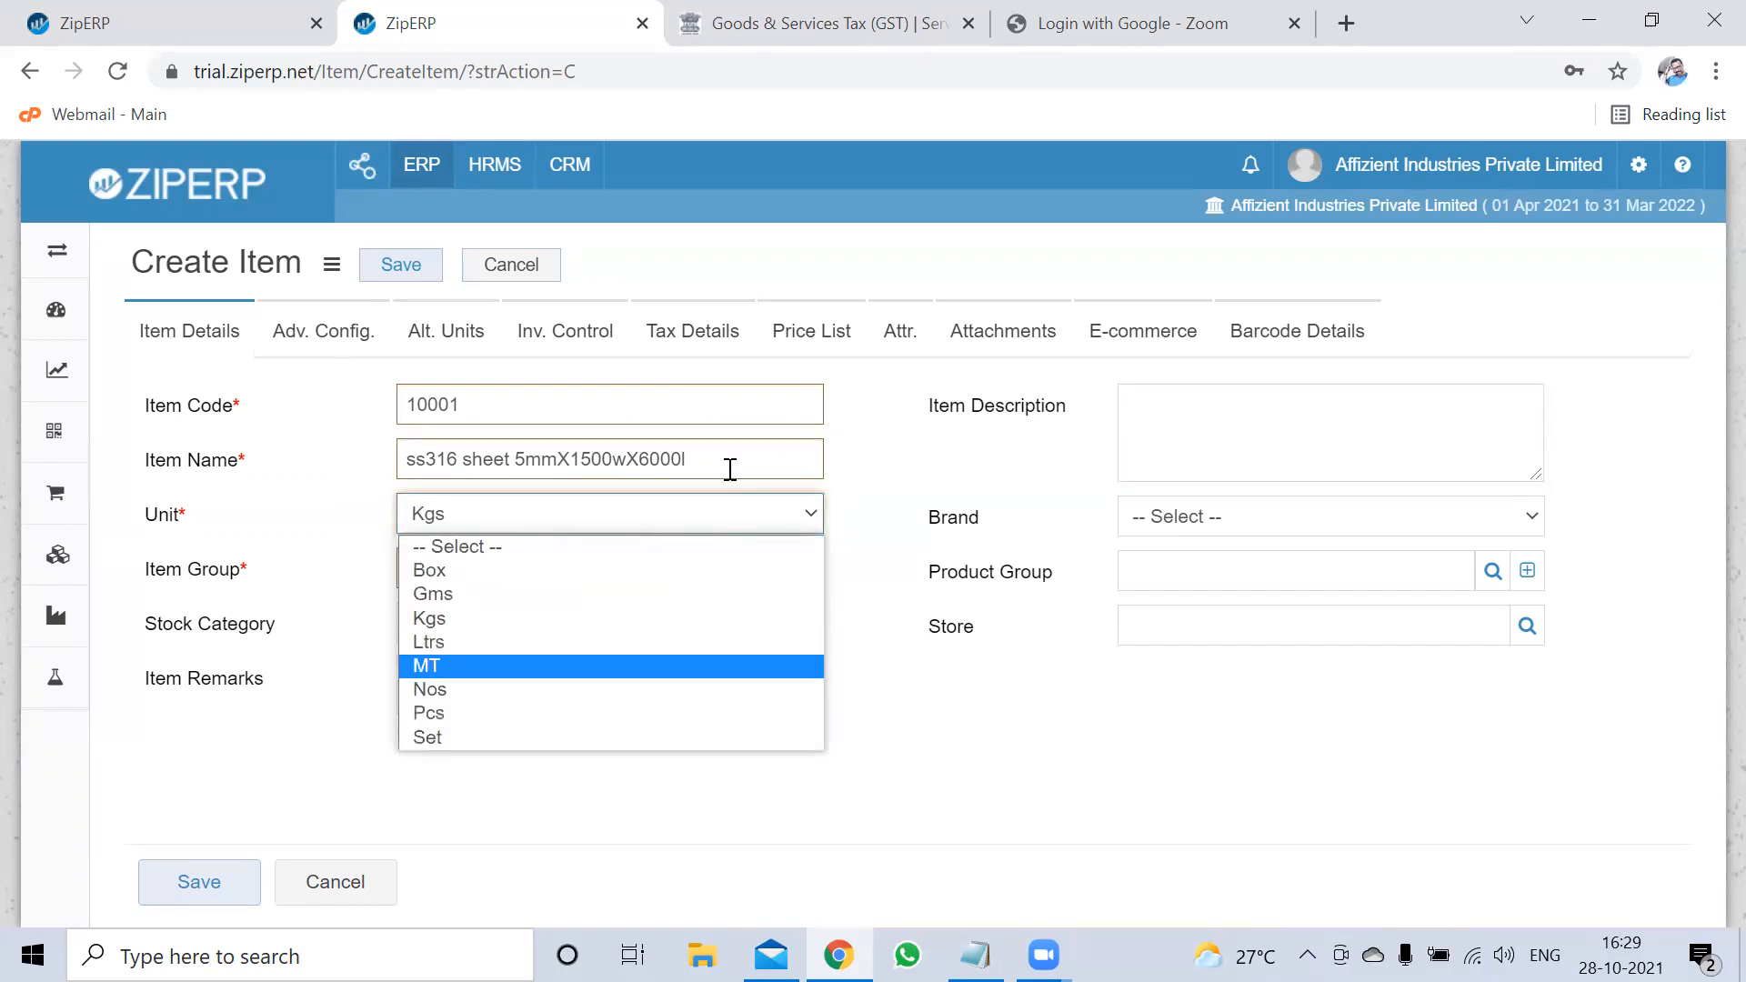
pyautogui.click(488, 617)
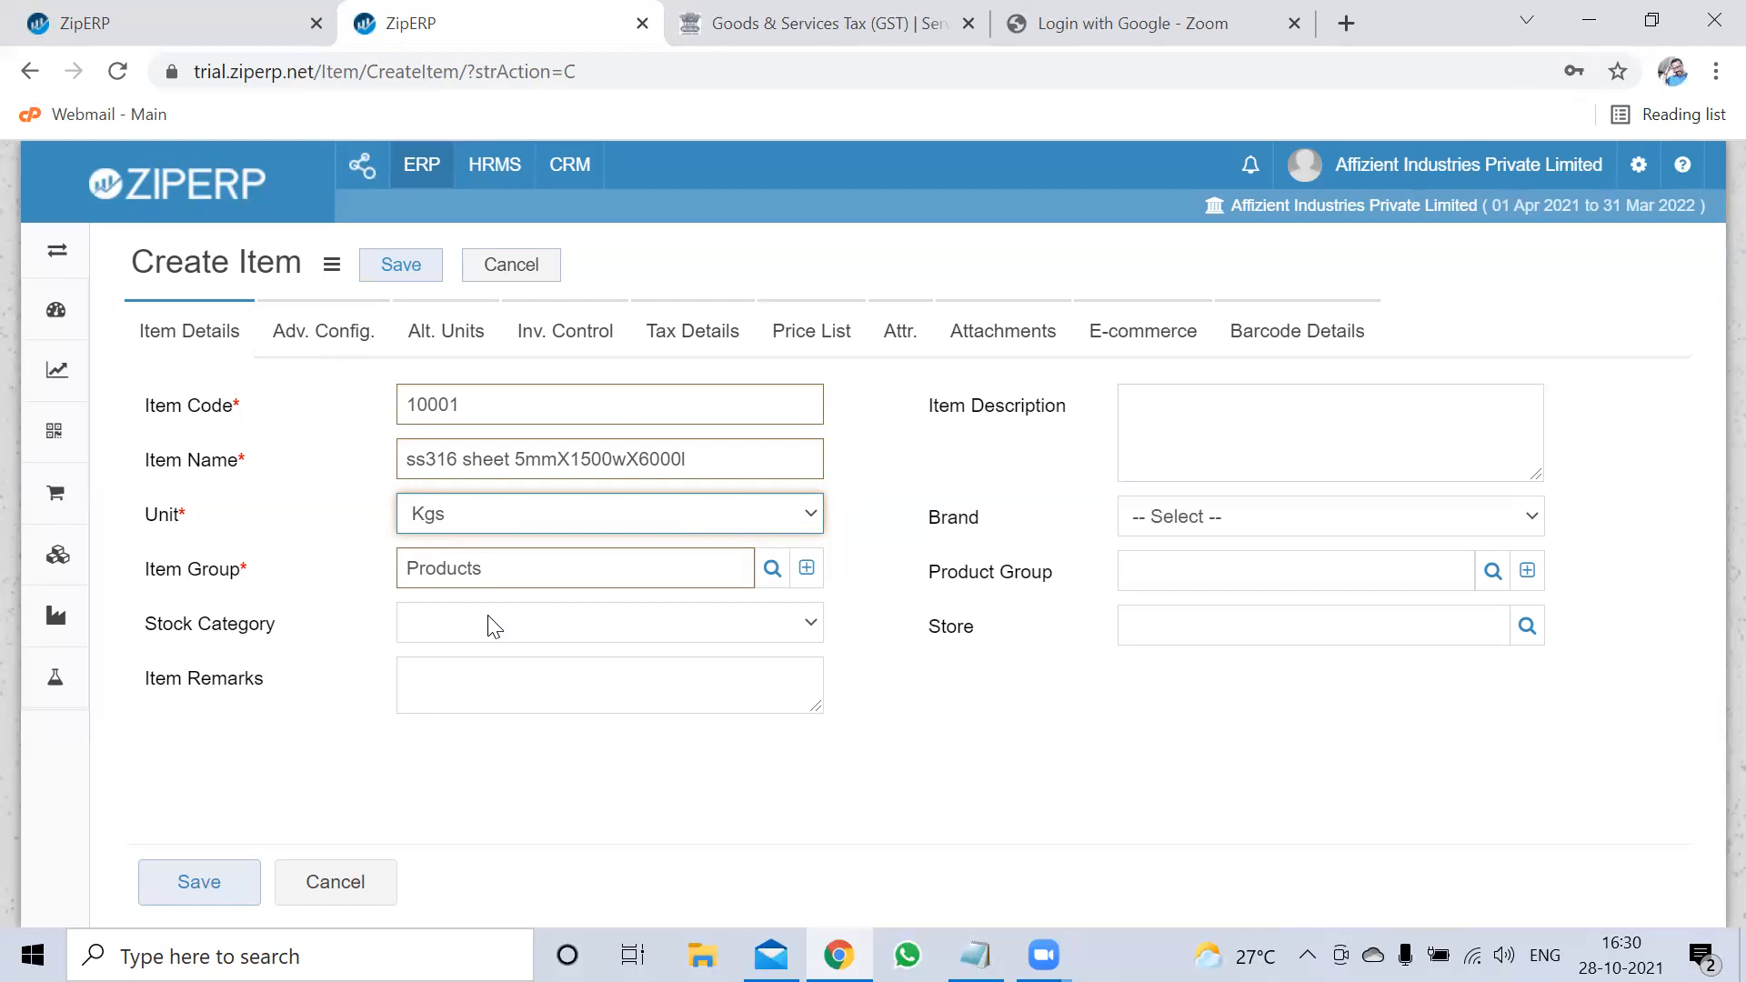
pyautogui.click(1173, 425)
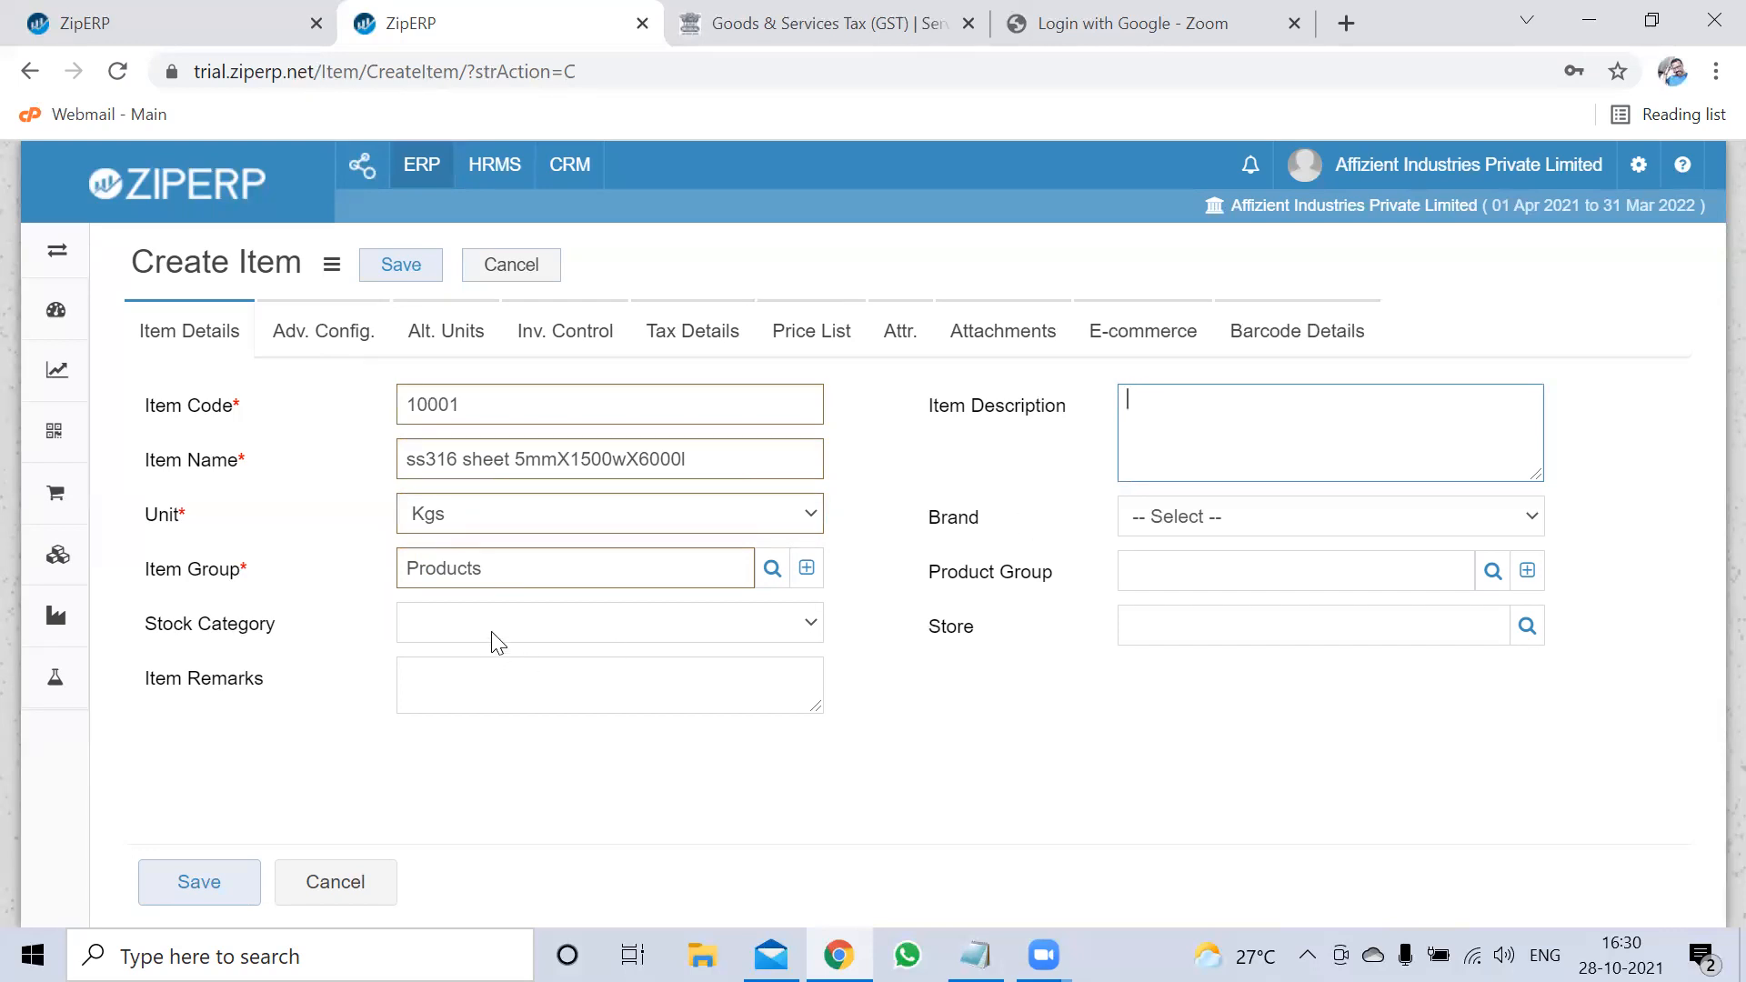
# Open the Create Item Group dialog from the + icon beside the Item Group field
pyautogui.click(194, 567)
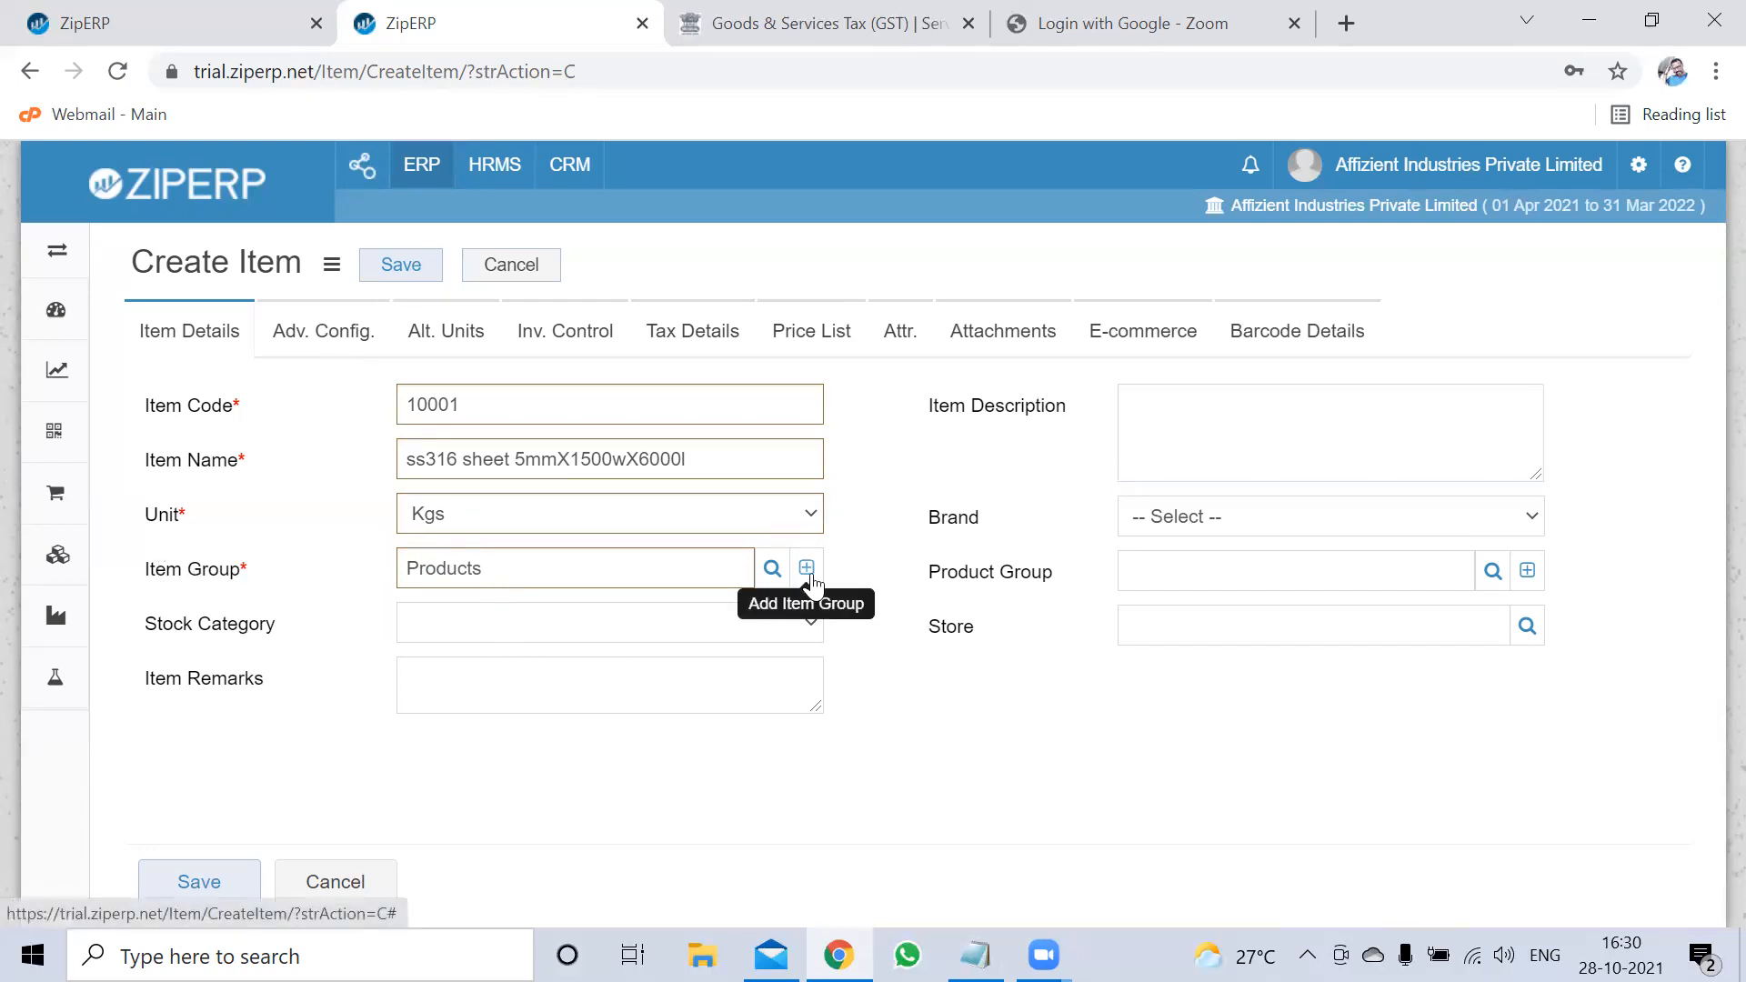
pyautogui.click(1228, 431)
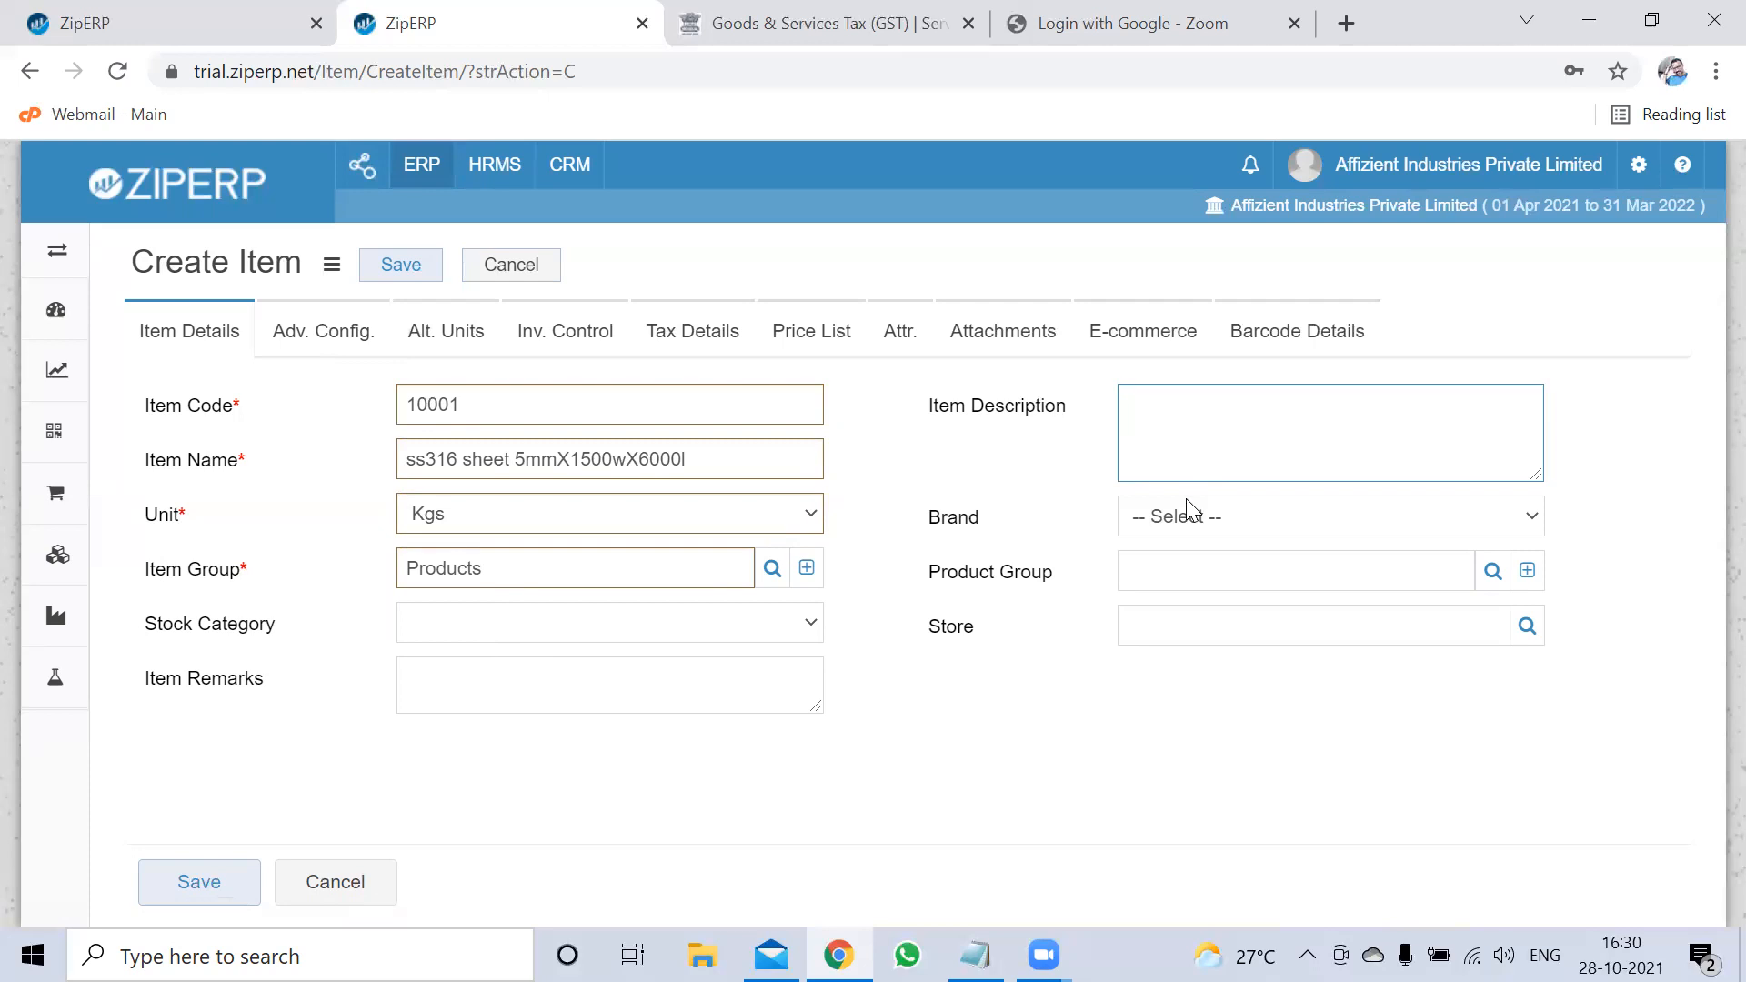
pyautogui.click(588, 689)
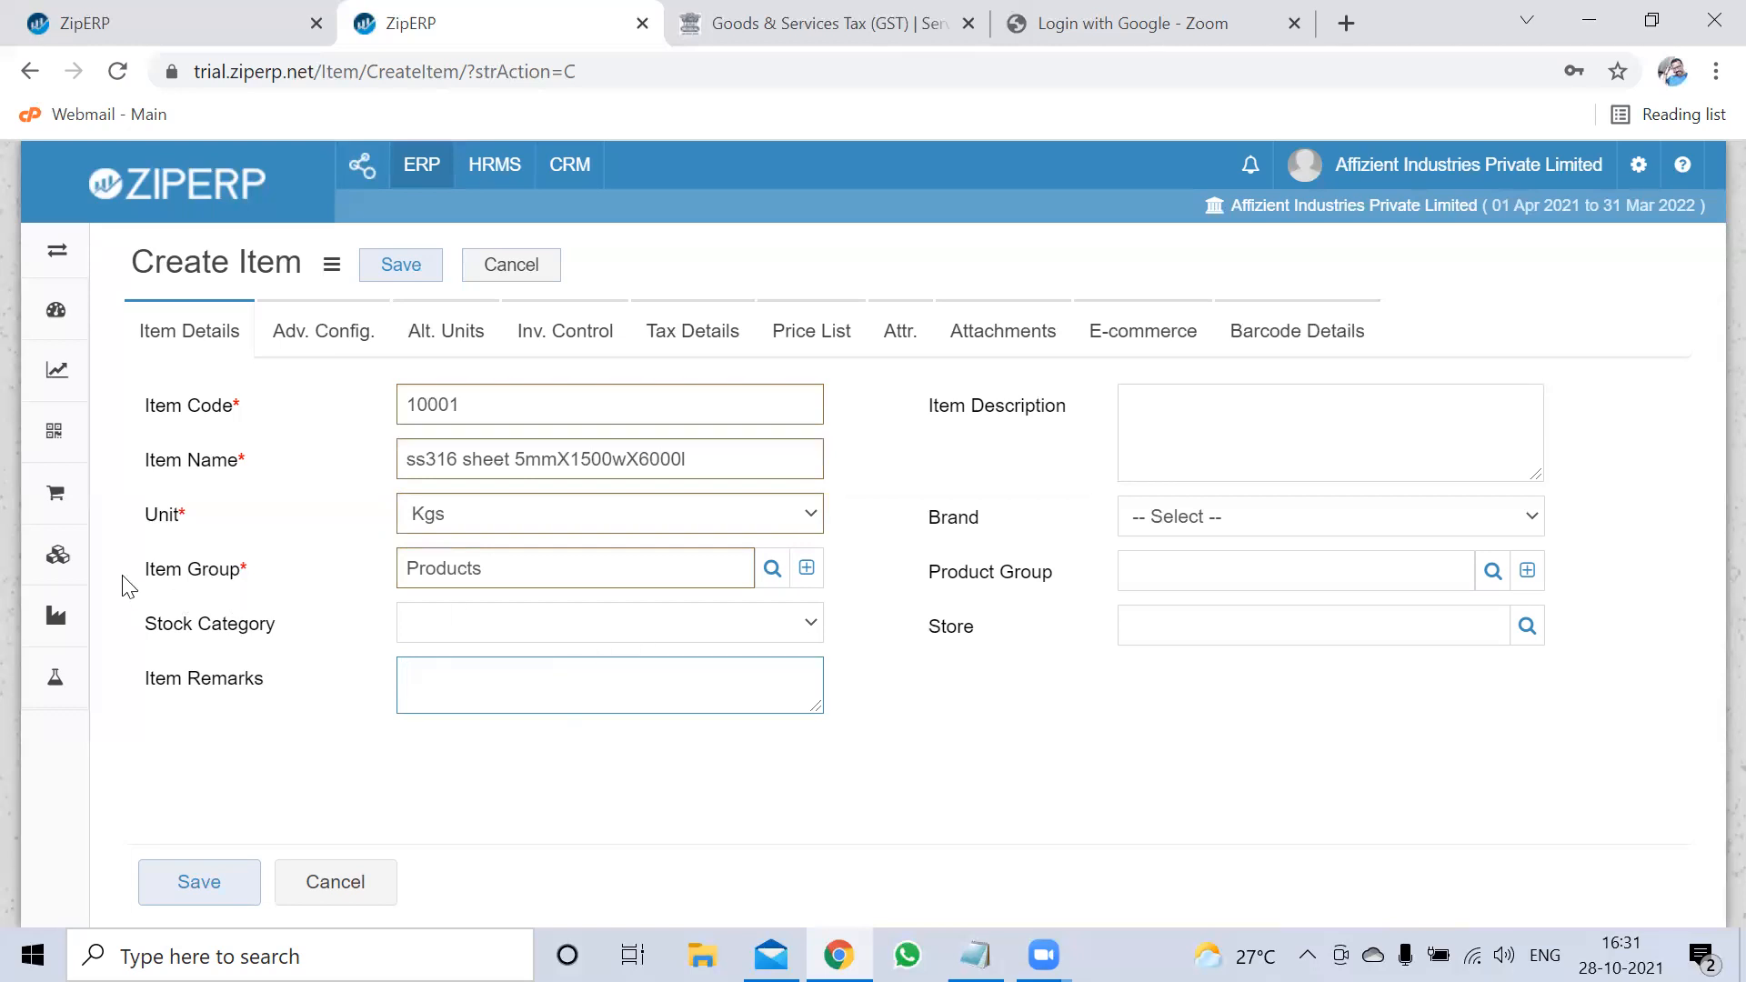
pyautogui.moveTo(128, 585); pyautogui.dragTo(224, 563)
pyautogui.tripleClick(233, 564)
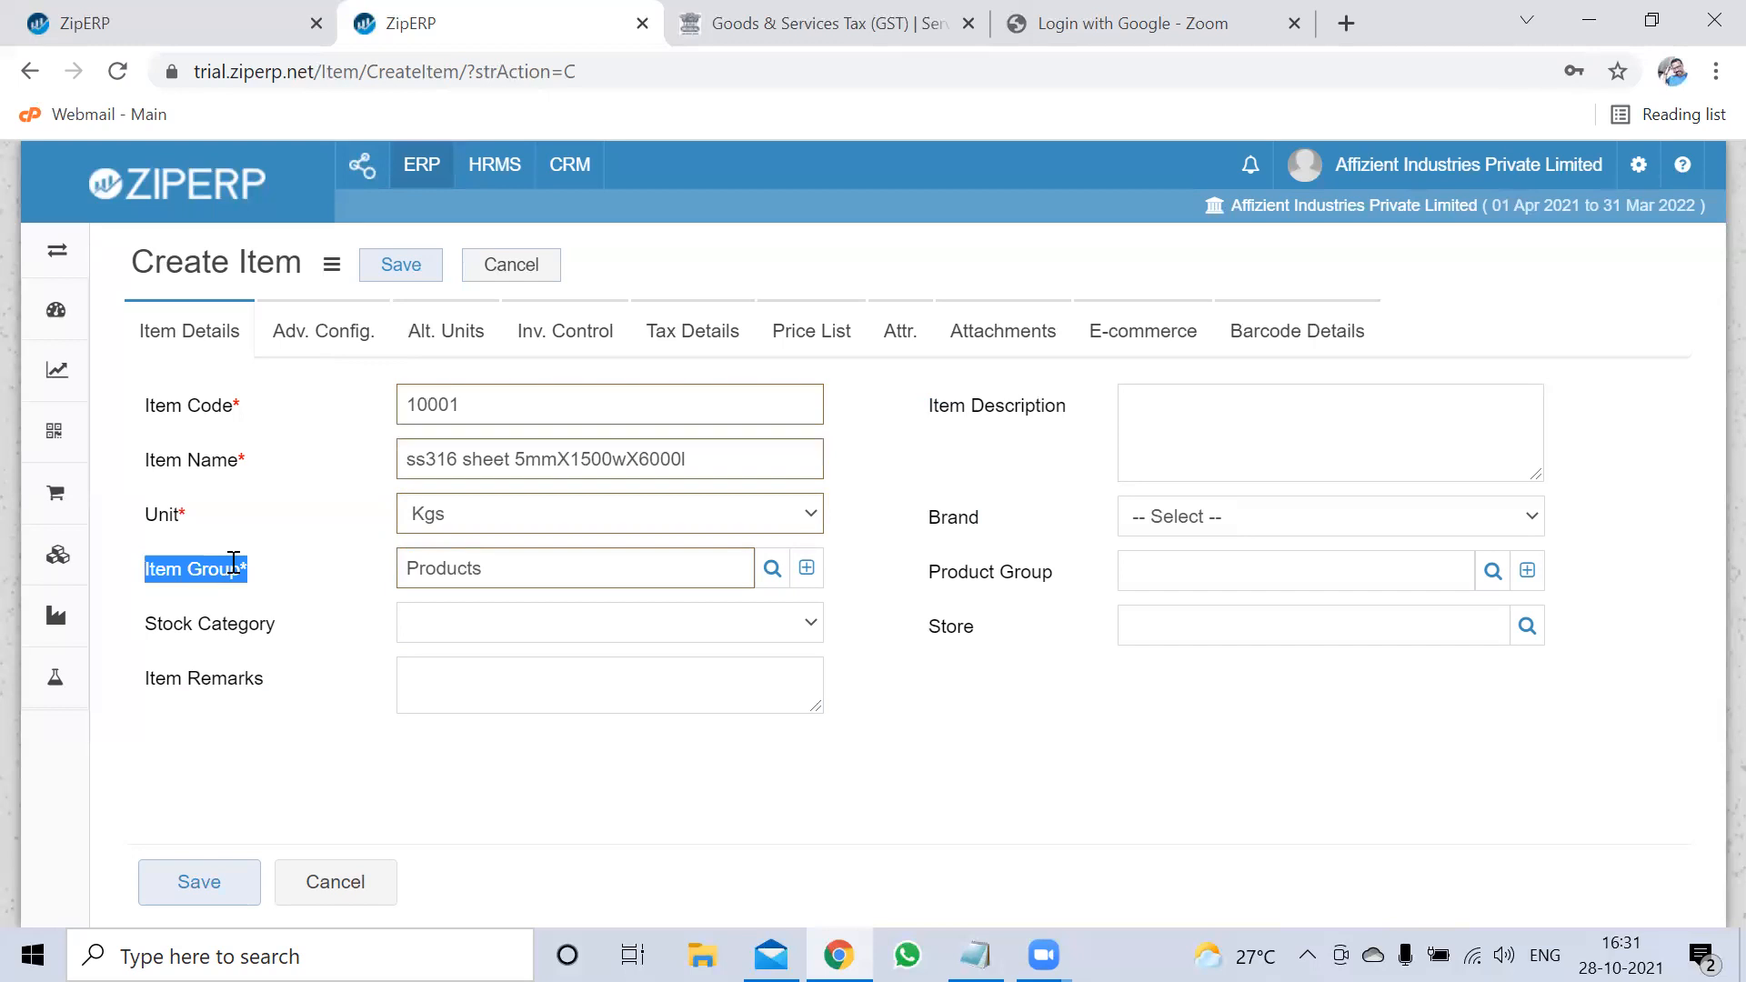
pyautogui.click(233, 564)
pyautogui.click(807, 568)
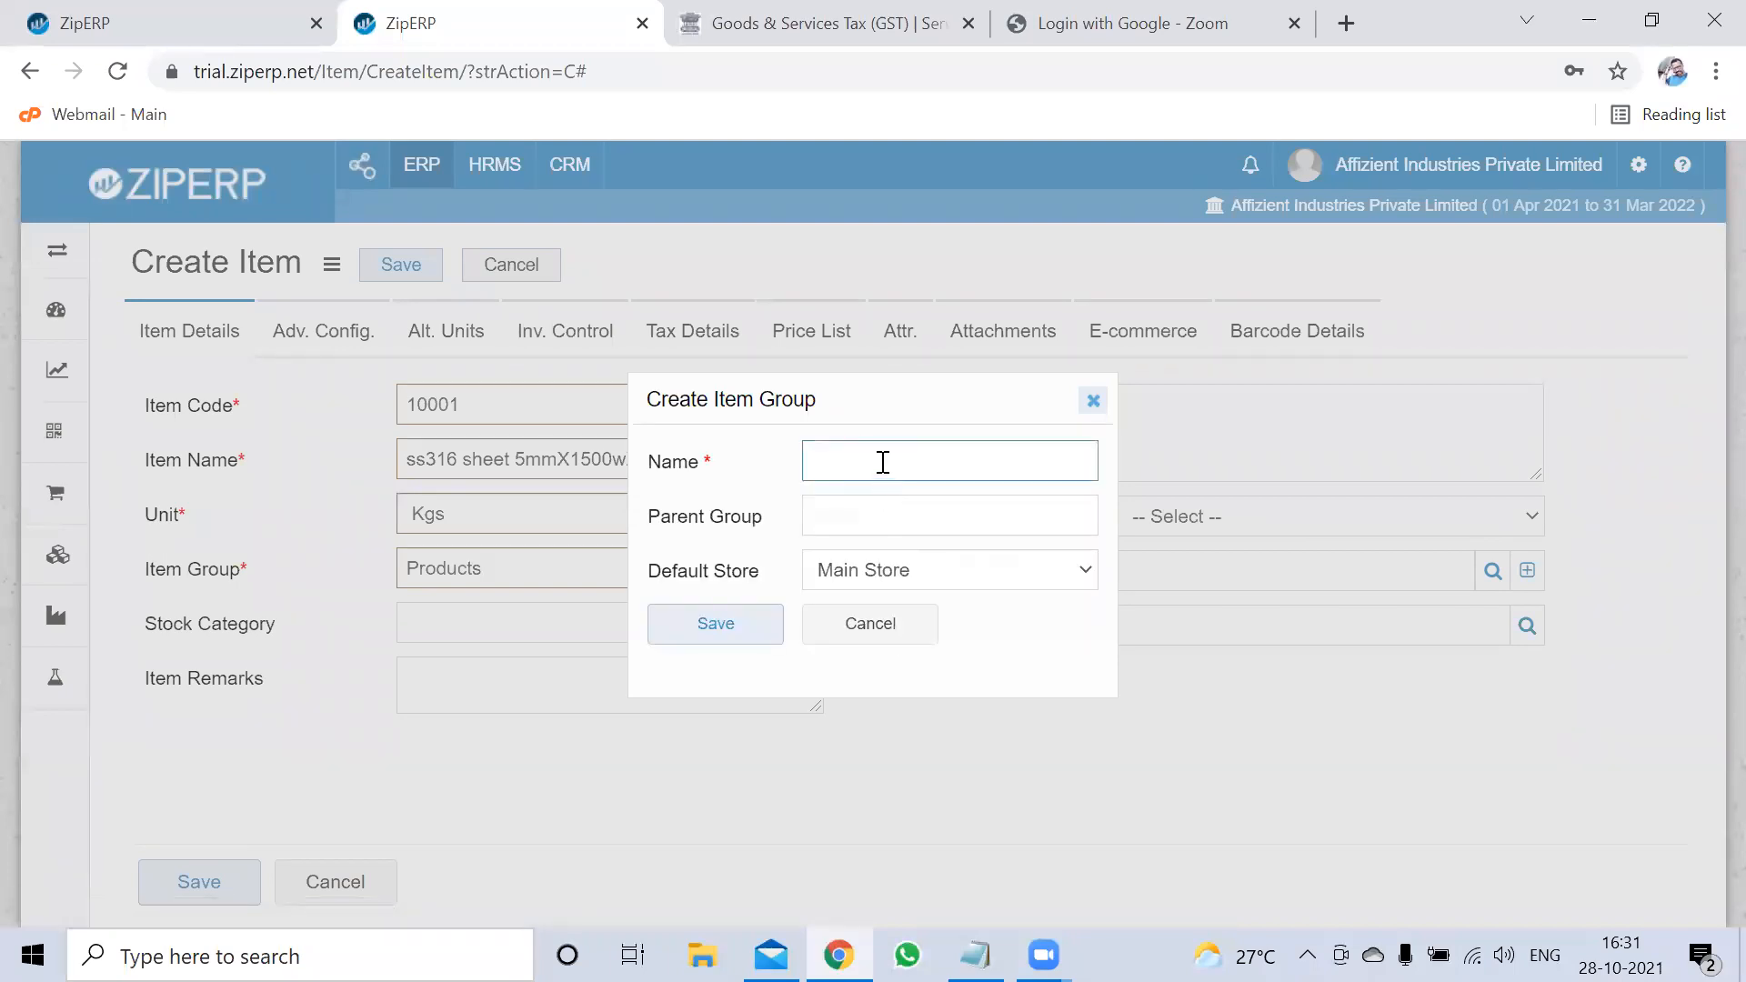
# Enter 'SS MATERIAL' as the new item group's name
pyautogui.click(882, 462)
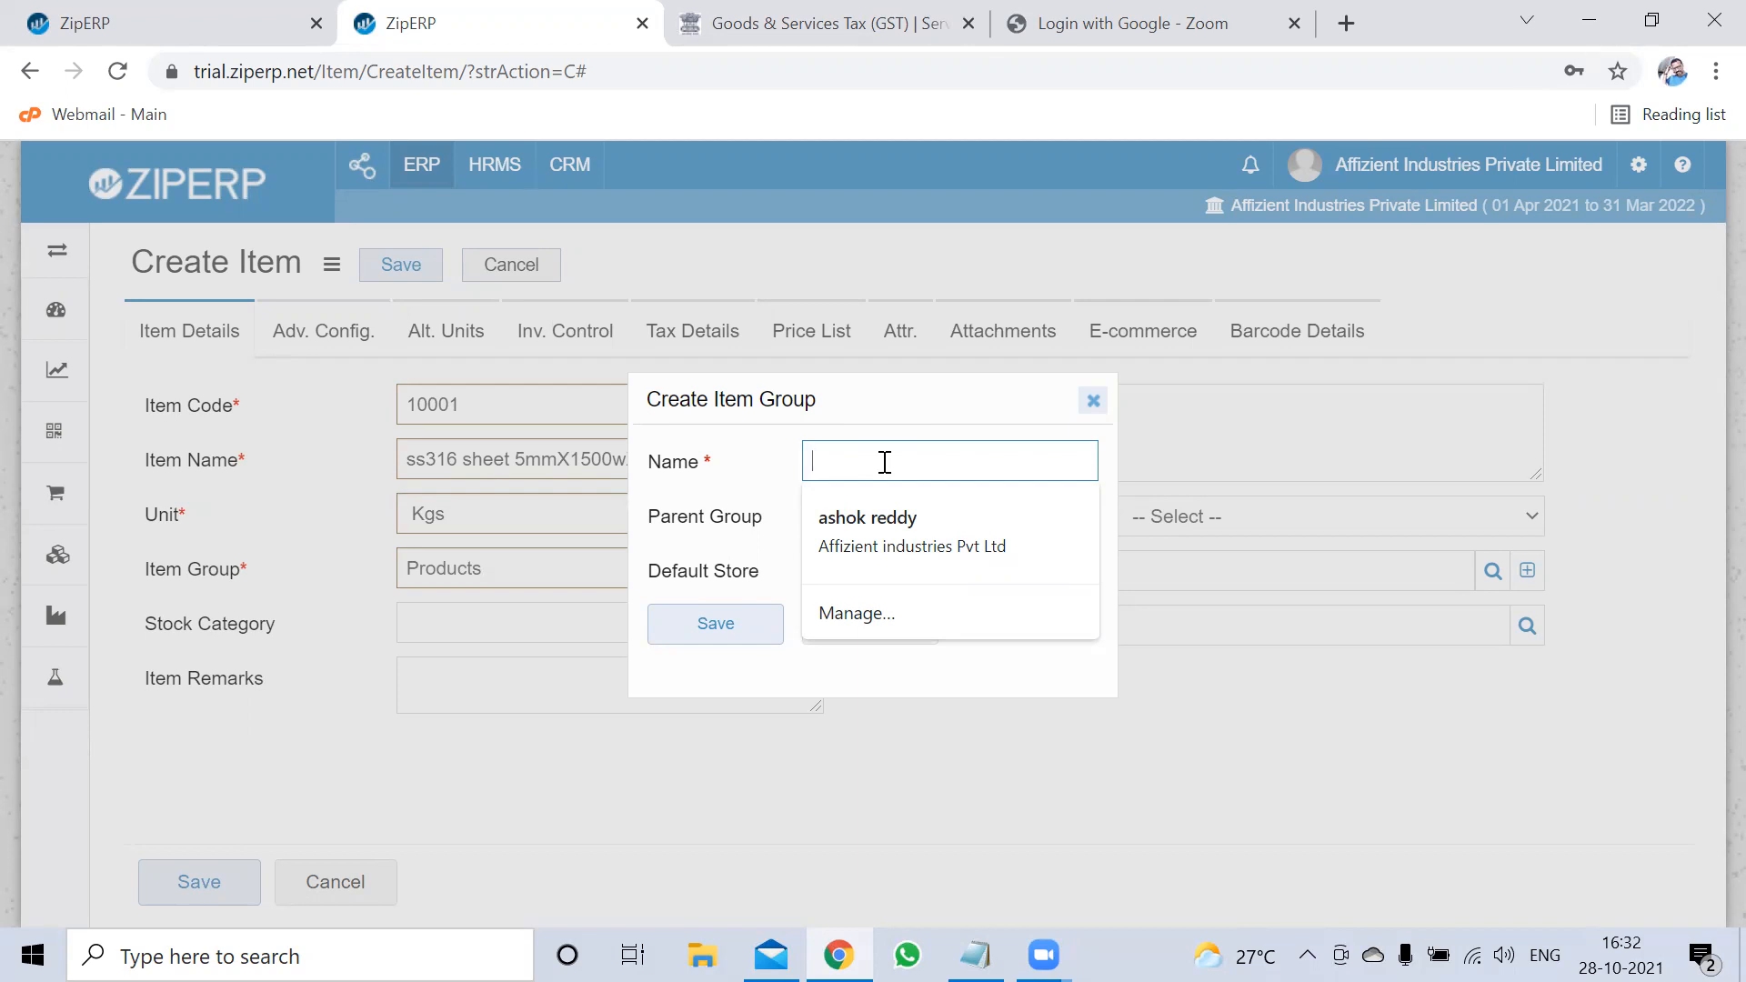
pyautogui.write('PLATE')
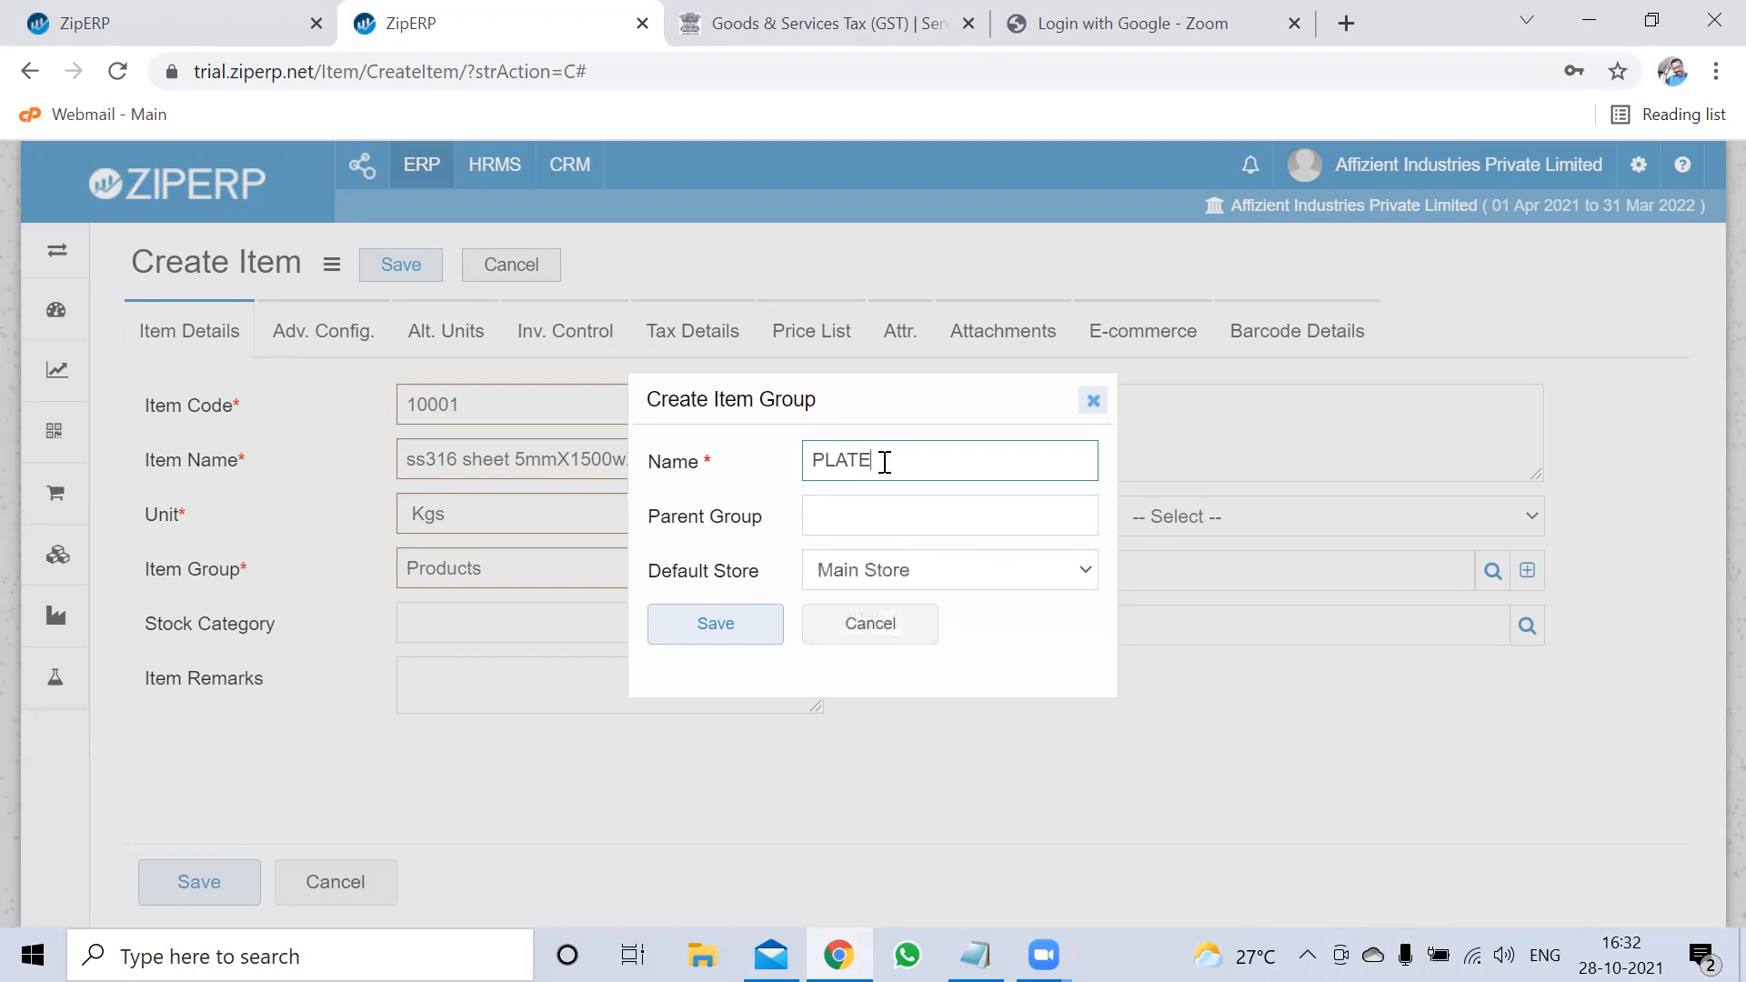
pyautogui.click(870, 507)
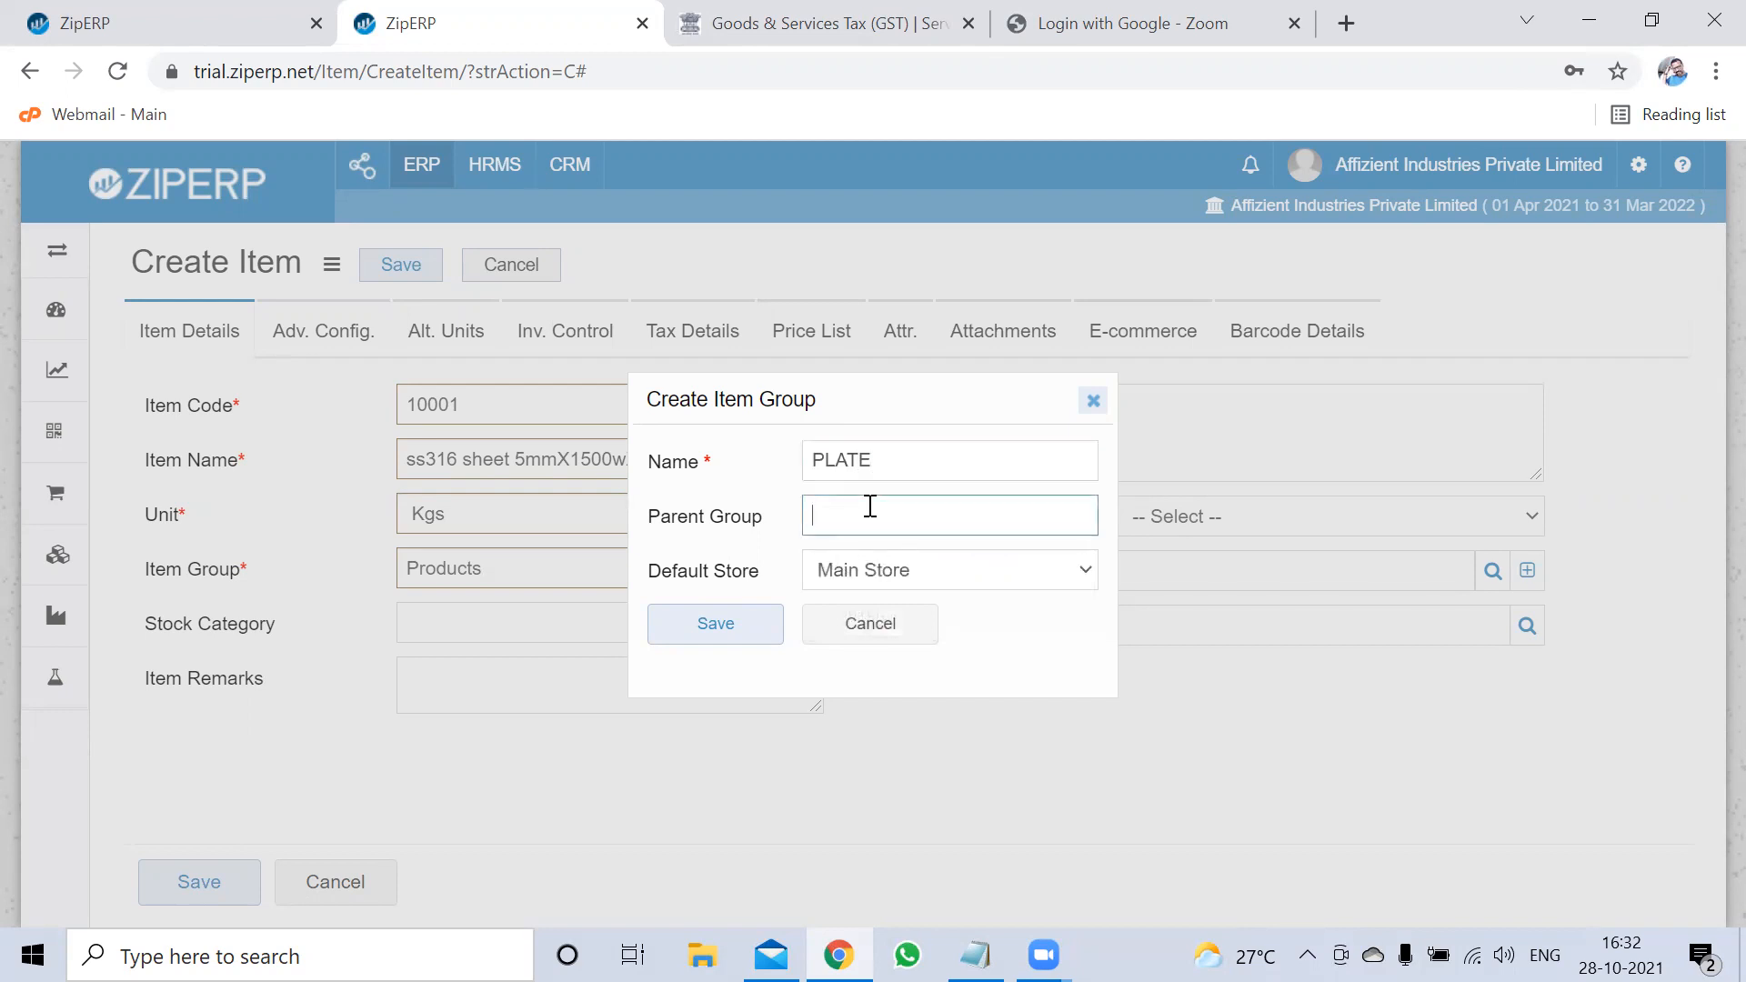
pyautogui.click(891, 459)
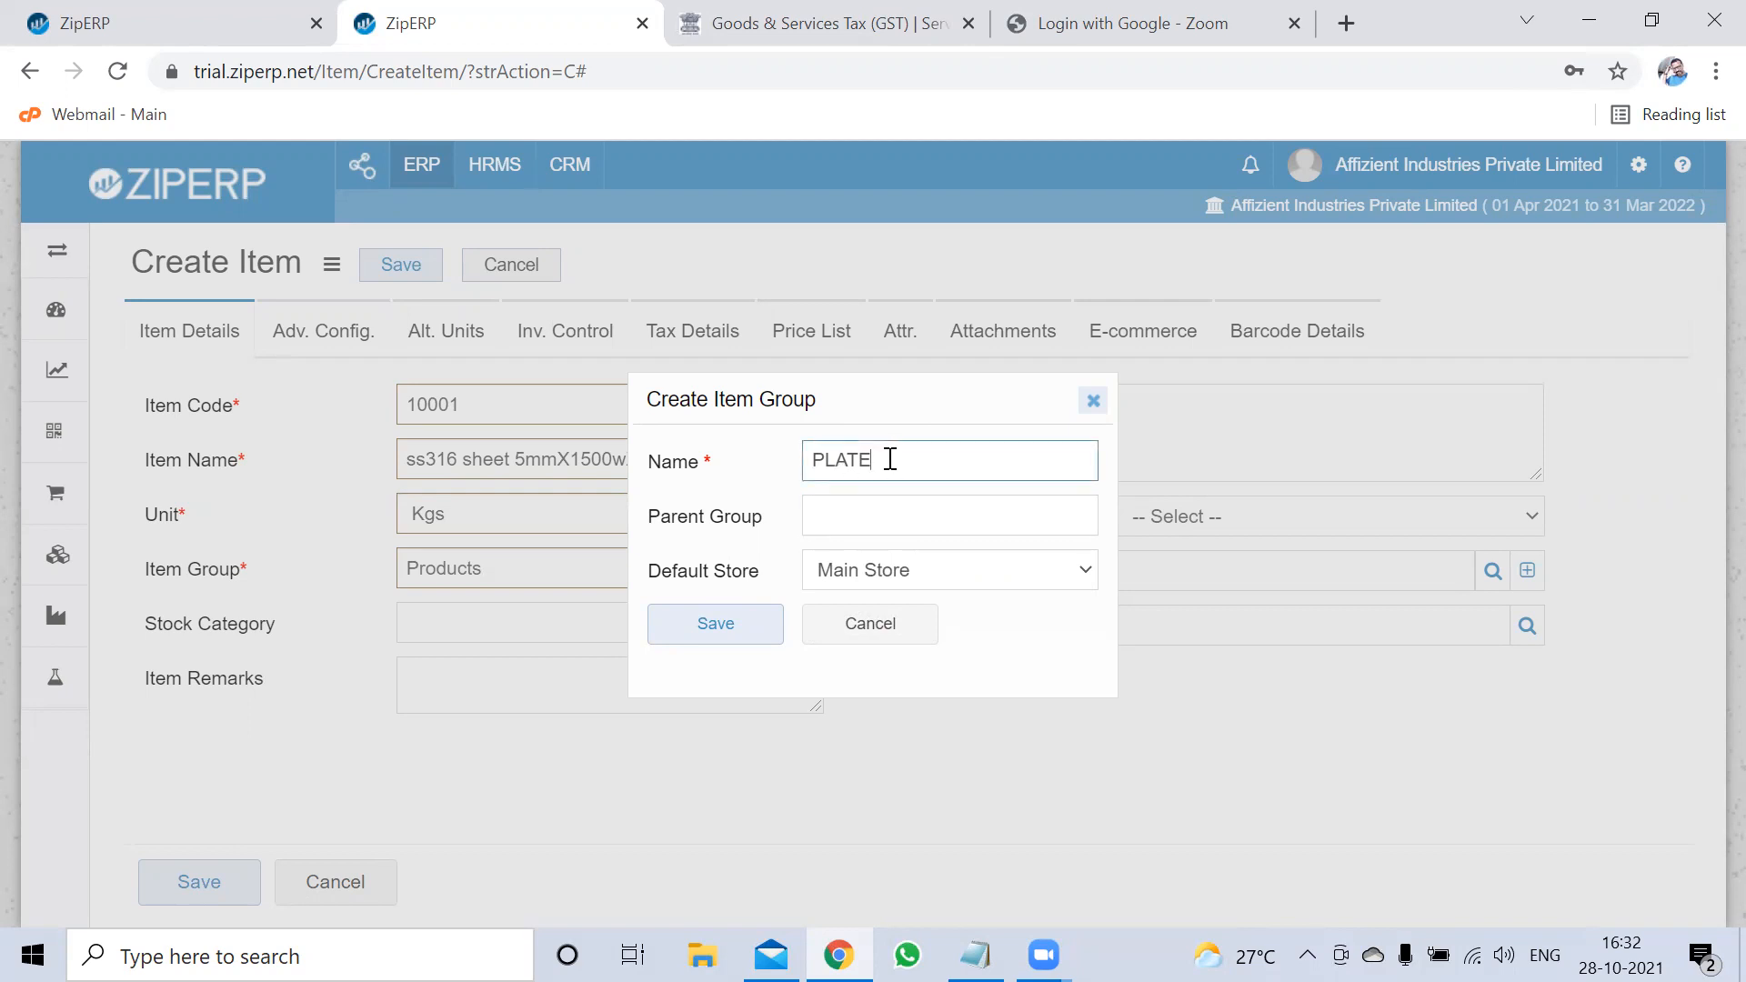
pyautogui.press('BackSpace')
pyautogui.press('BackSpace')
pyautogui.press('BackSpace')
pyautogui.press('BackSpace')
pyautogui.press('BackSpace')
pyautogui.write('SS MATERIAL')
# Try RAW MAT as the parent group, then cancel the group draft and open a new browser tab
pyautogui.click(871, 531)
pyautogui.write('PLATE')
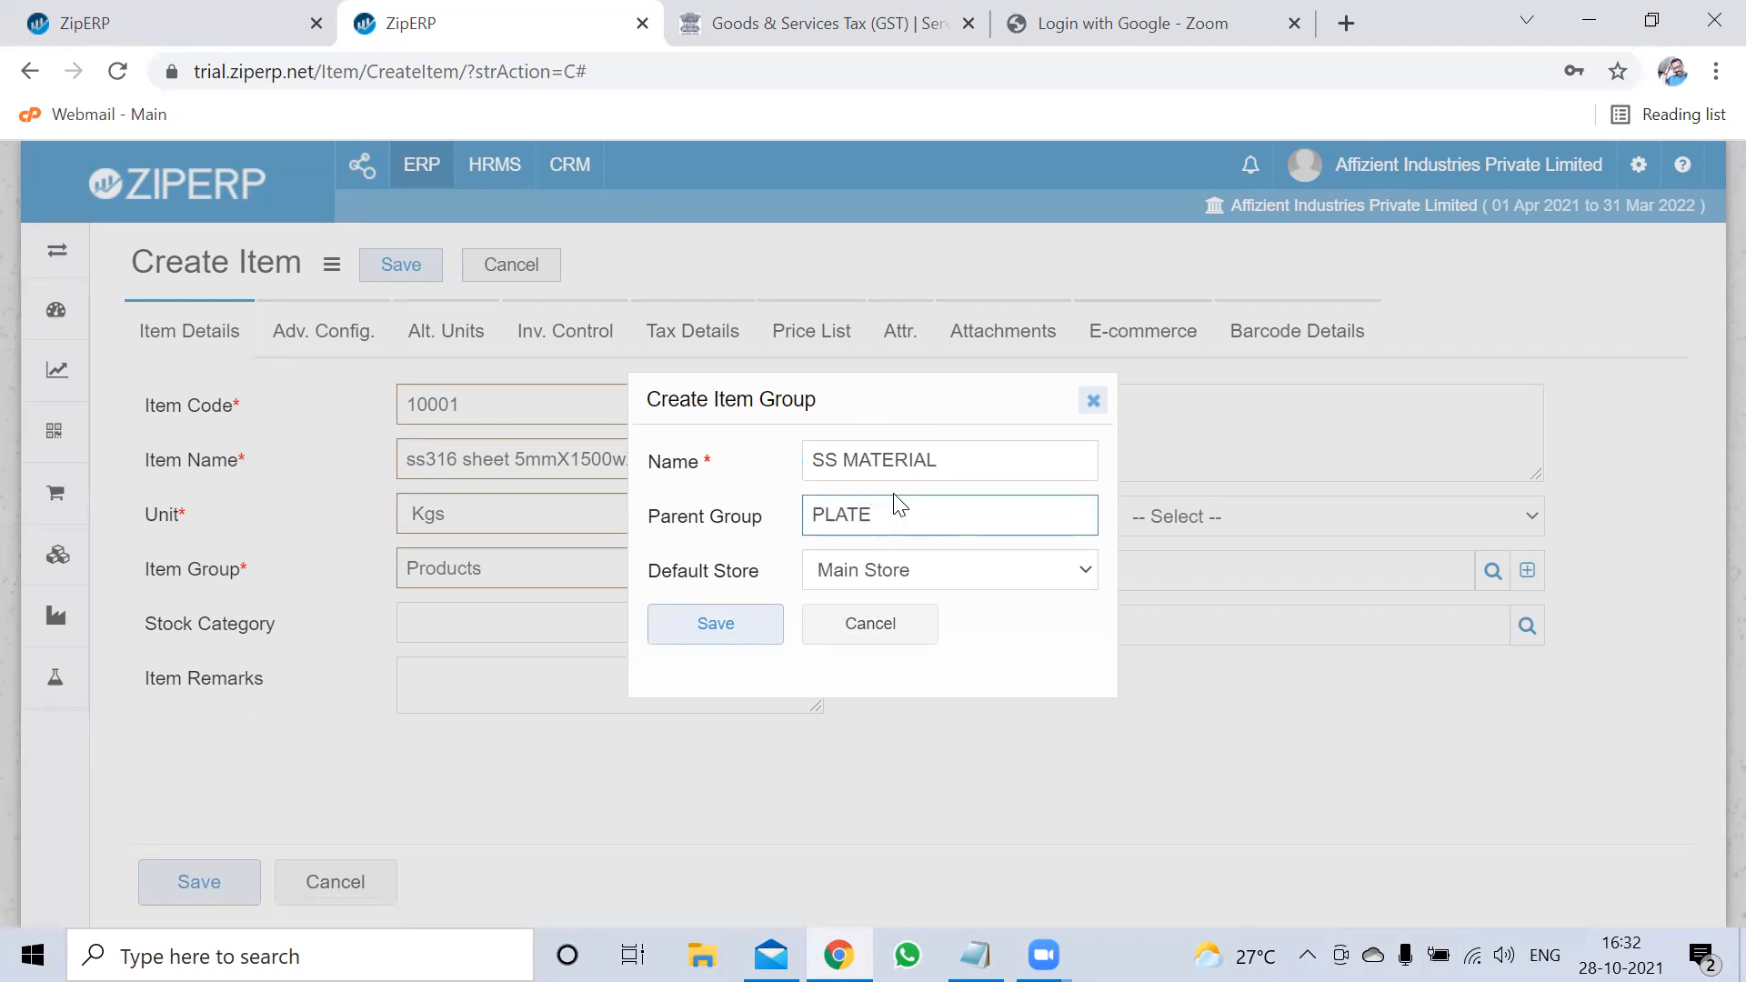
pyautogui.click(960, 467)
pyautogui.write('RAW Ma')
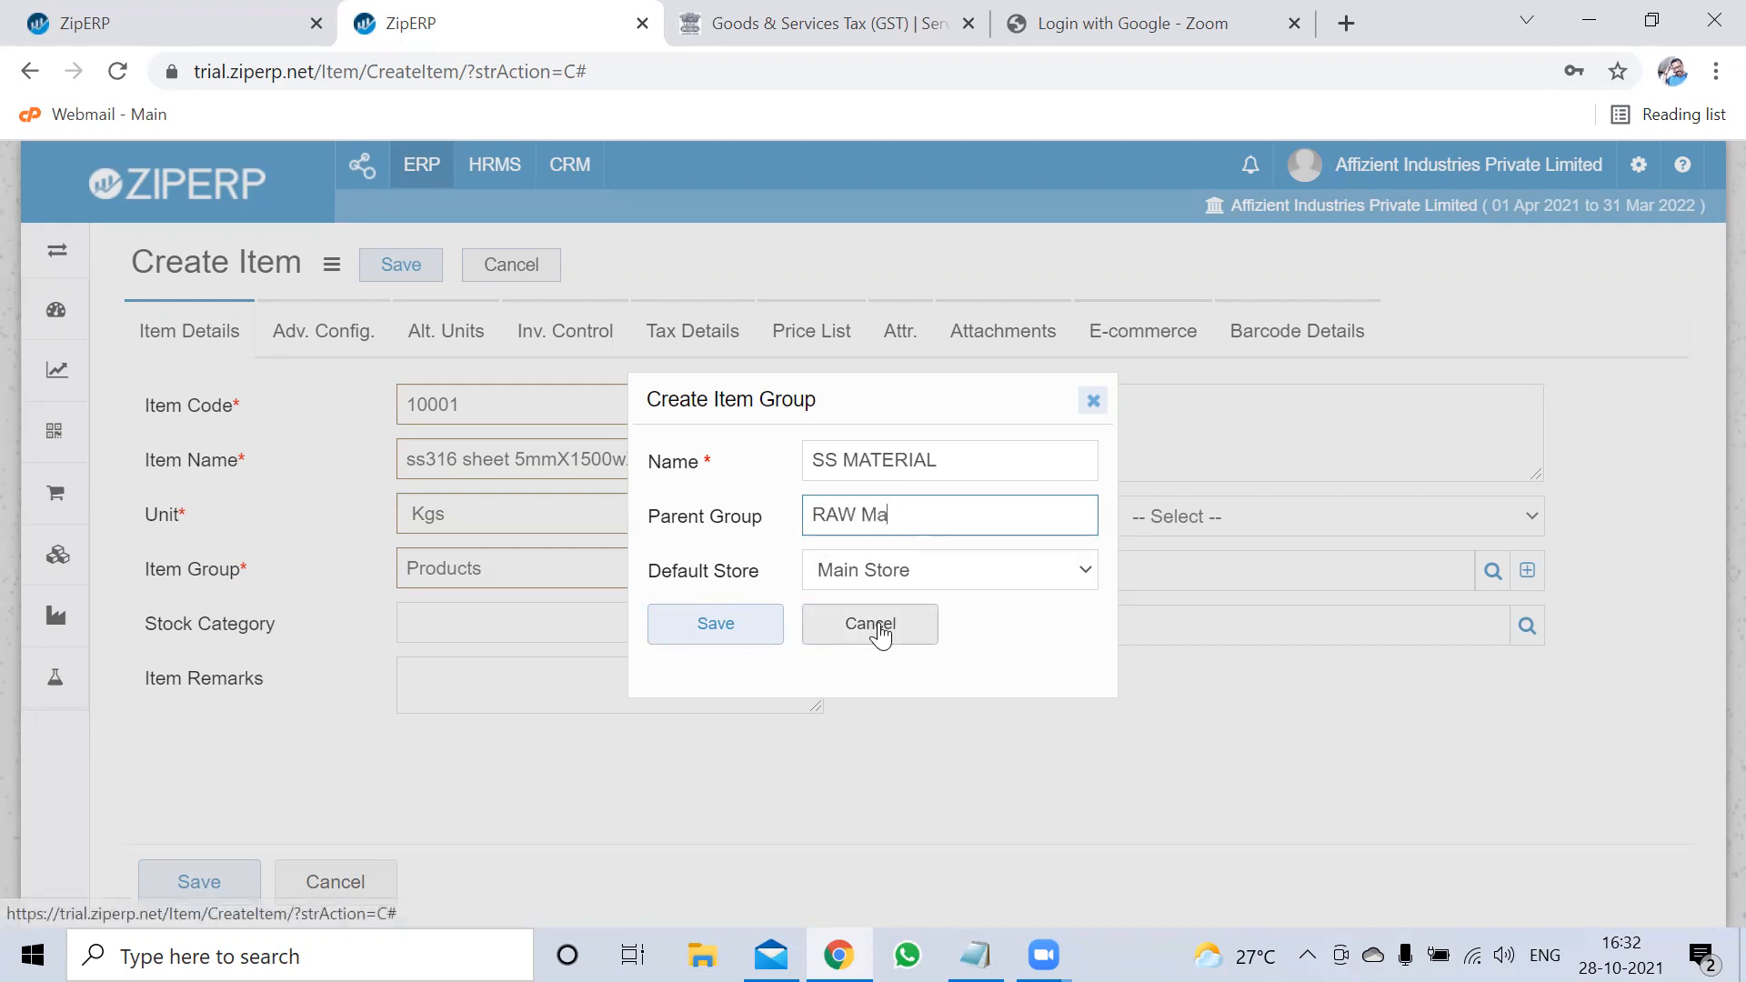
pyautogui.press('BackSpace')
pyautogui.write('a')
pyautogui.press('BackSpace')
pyautogui.write('AT')
pyautogui.click(869, 628)
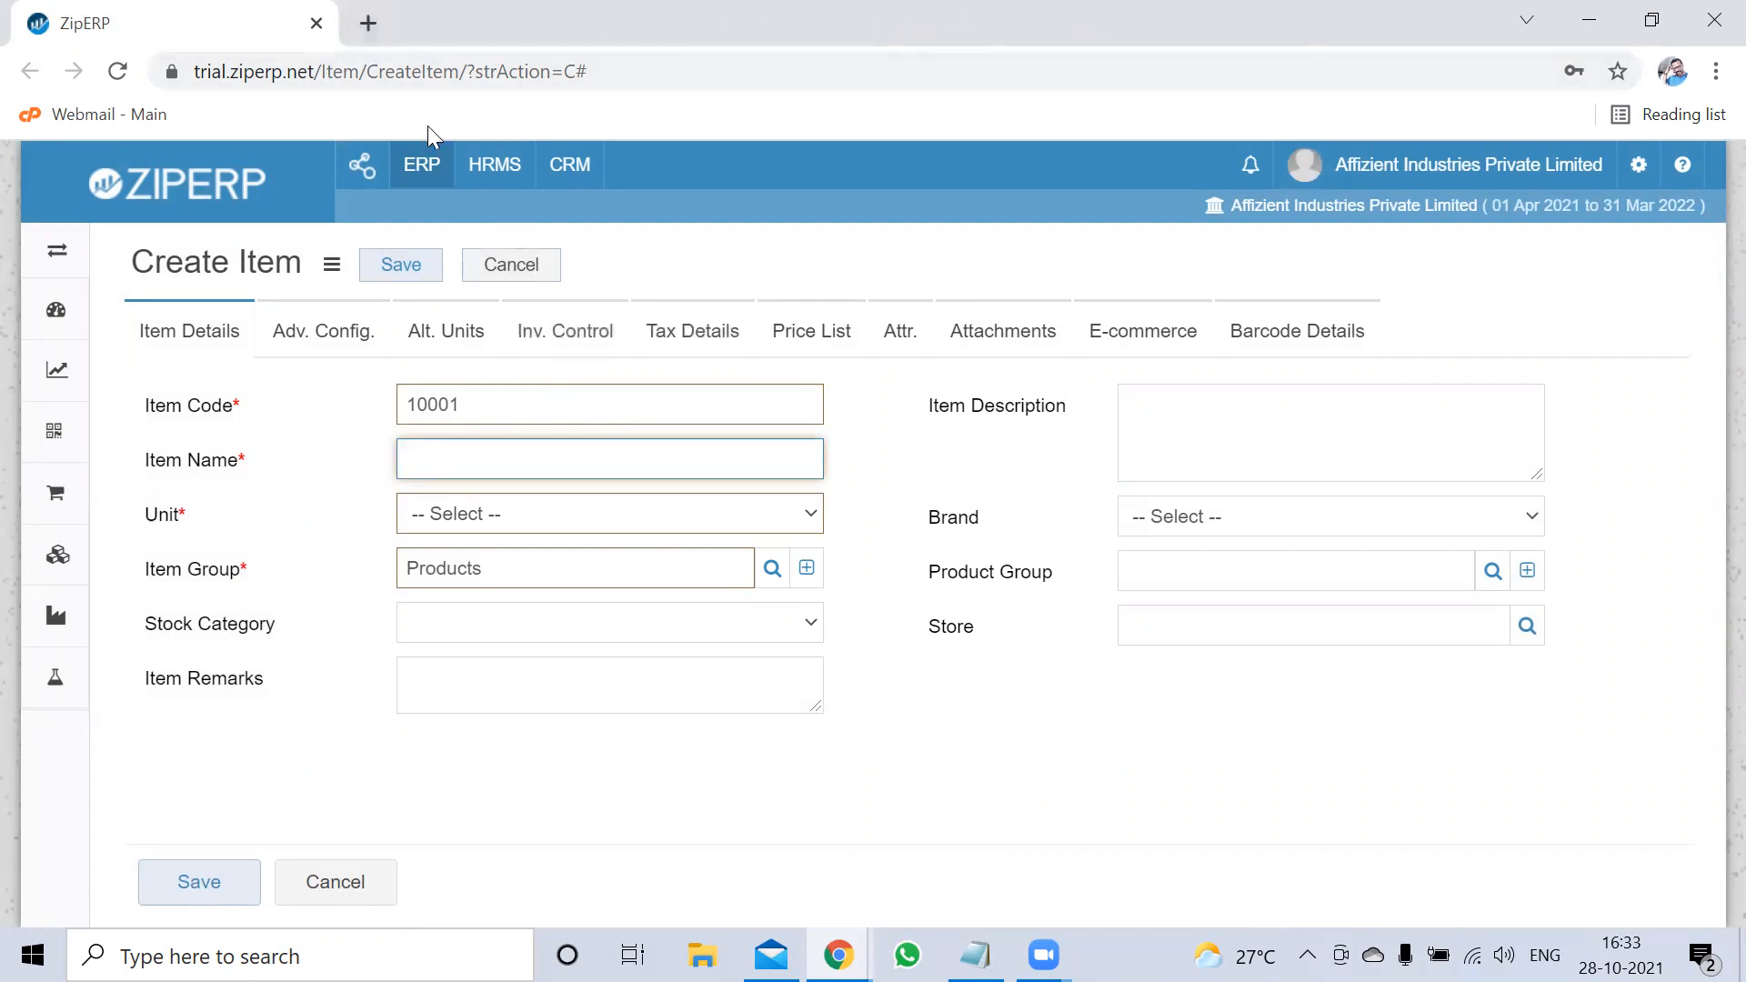
pyautogui.click(370, 24)
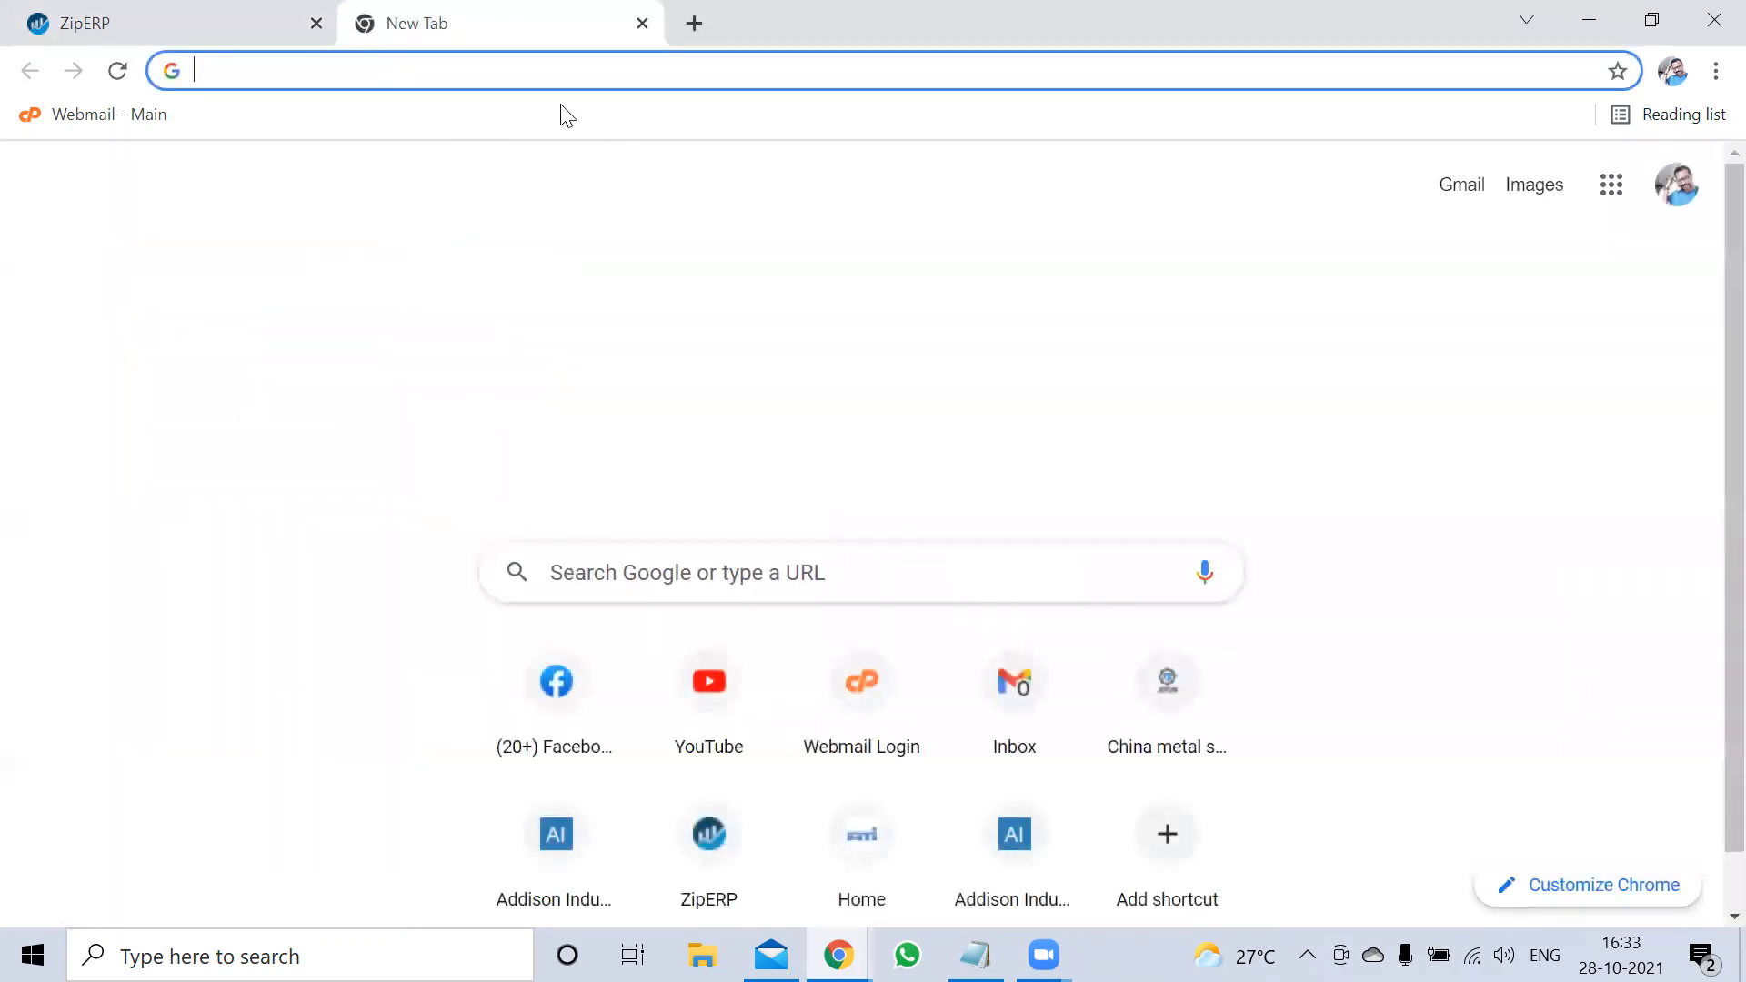
# Load trial.ziperp.net in the new tab to bring up the ZipERP Dashboard
pyautogui.click(410, 65)
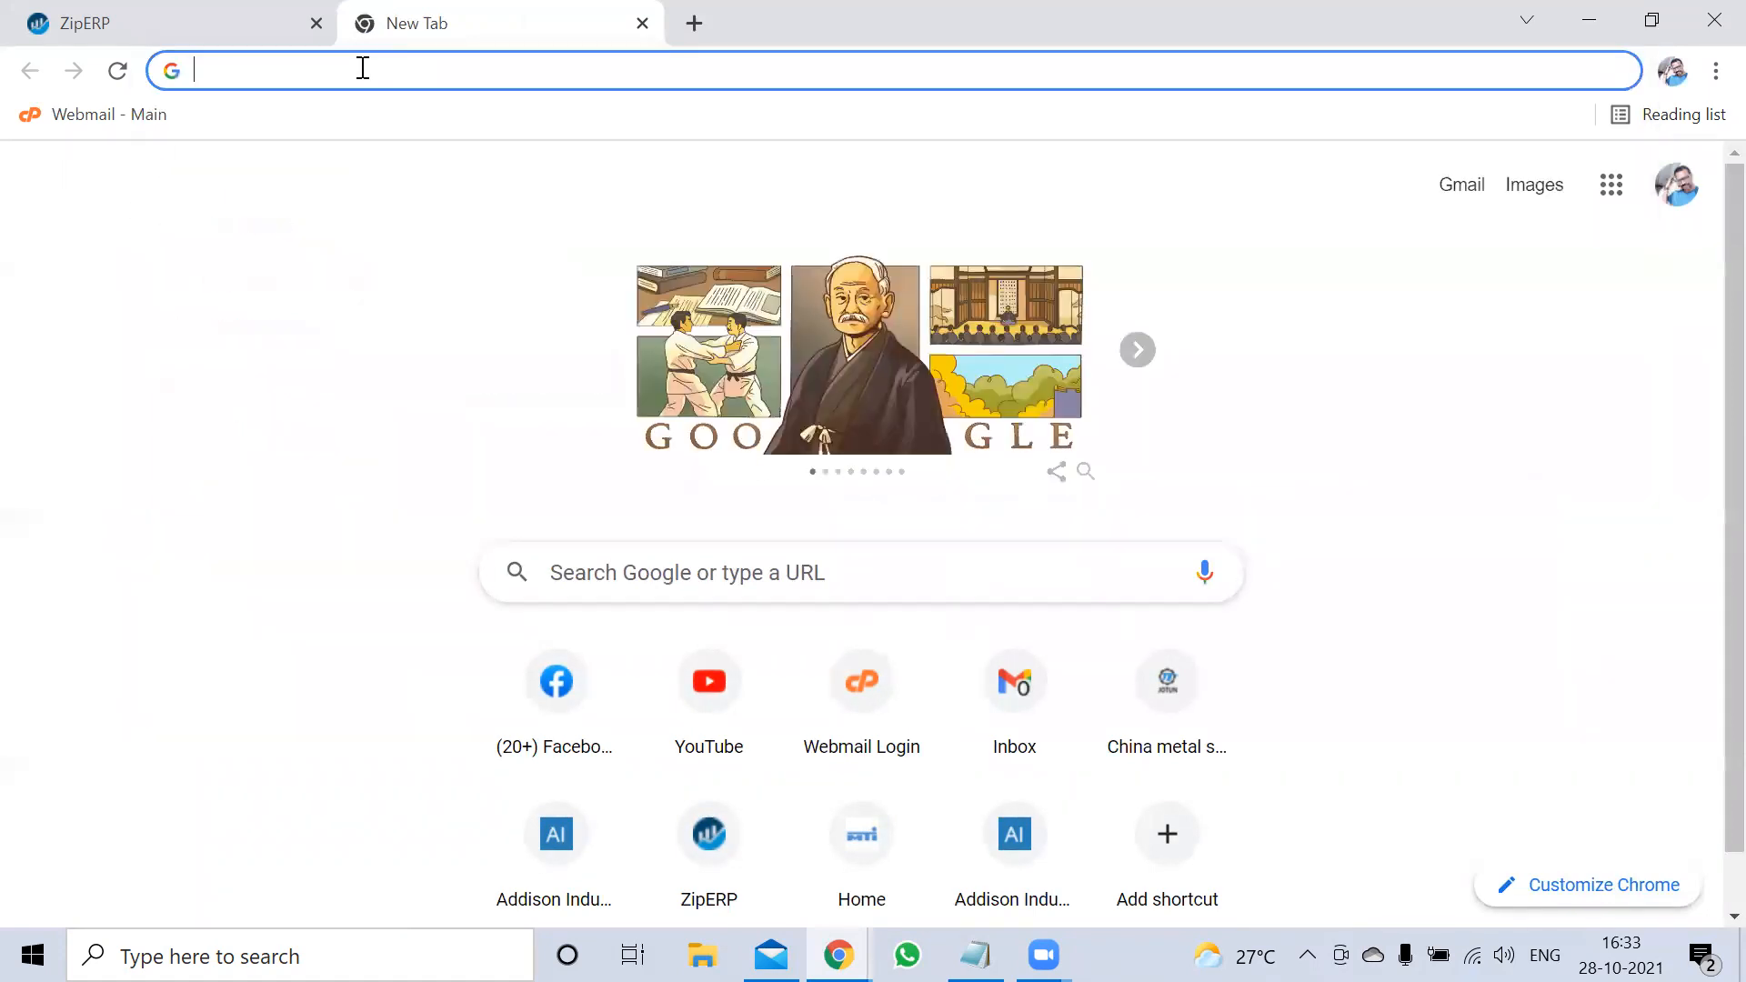
pyautogui.write('t')
pyautogui.press('Delete')
pyautogui.press('BackSpace')
pyautogui.write('trial.ziperp.net')
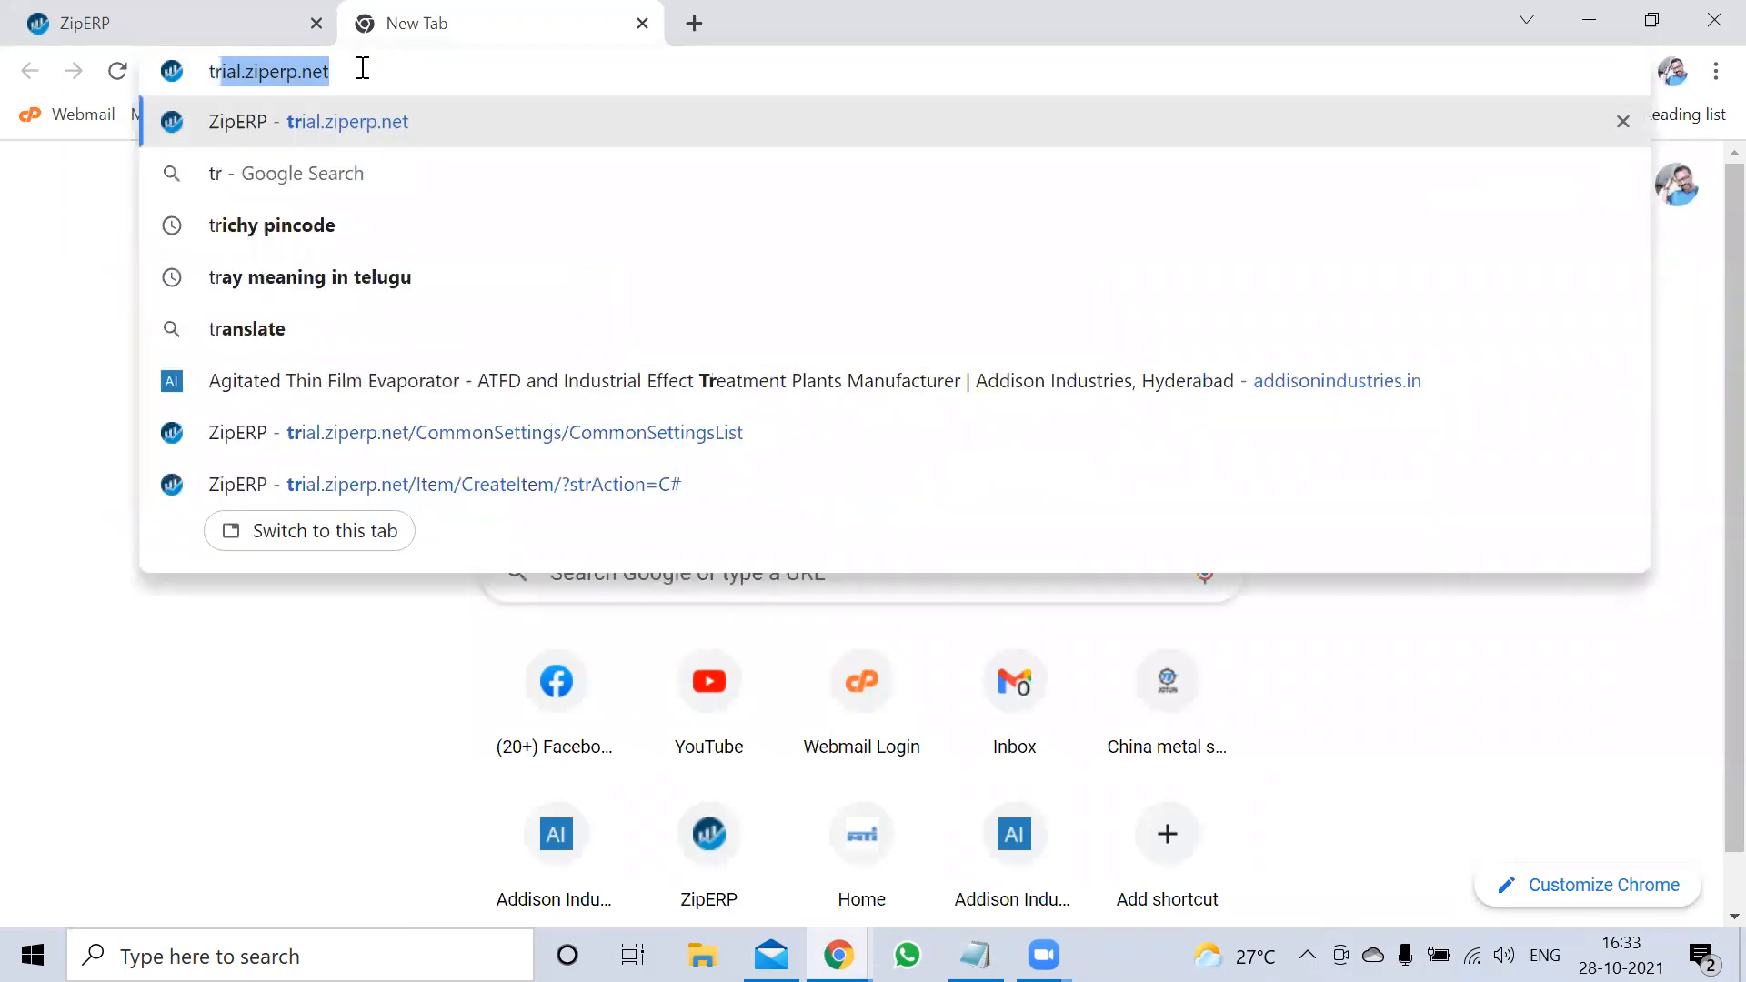
pyautogui.press('Right')
pyautogui.press('Return')
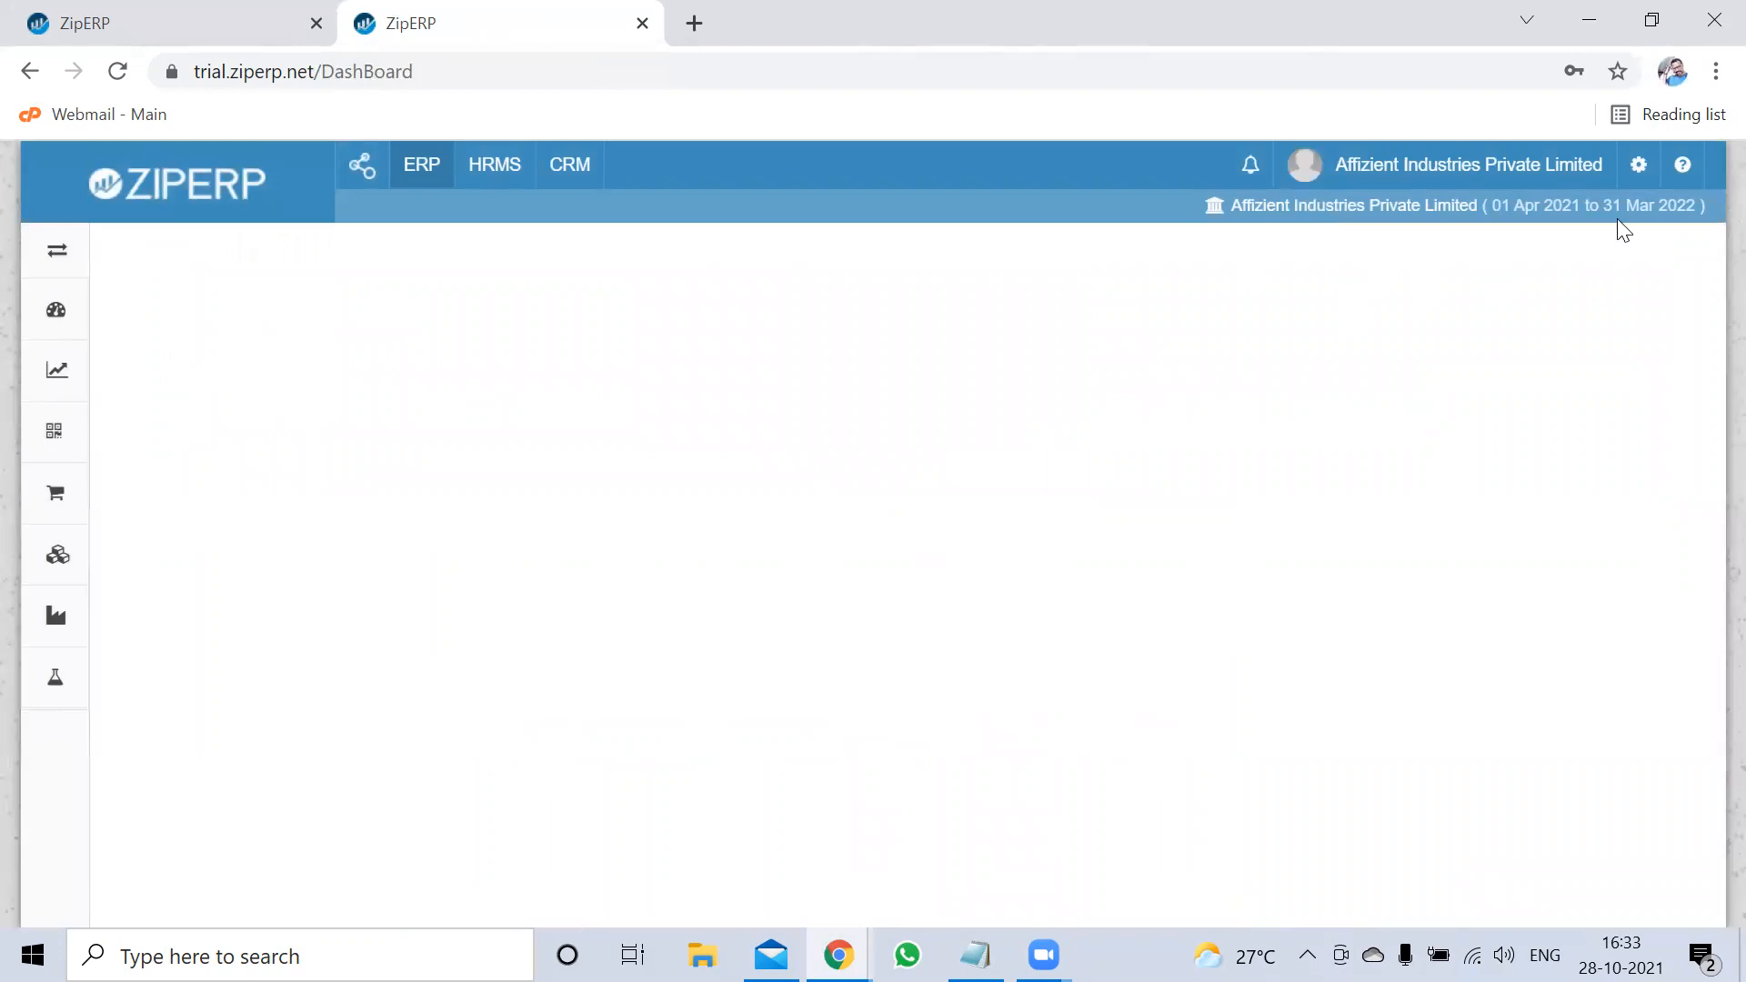
# Open Settings > Inventory, then return to the Create Item tab
pyautogui.click(1638, 173)
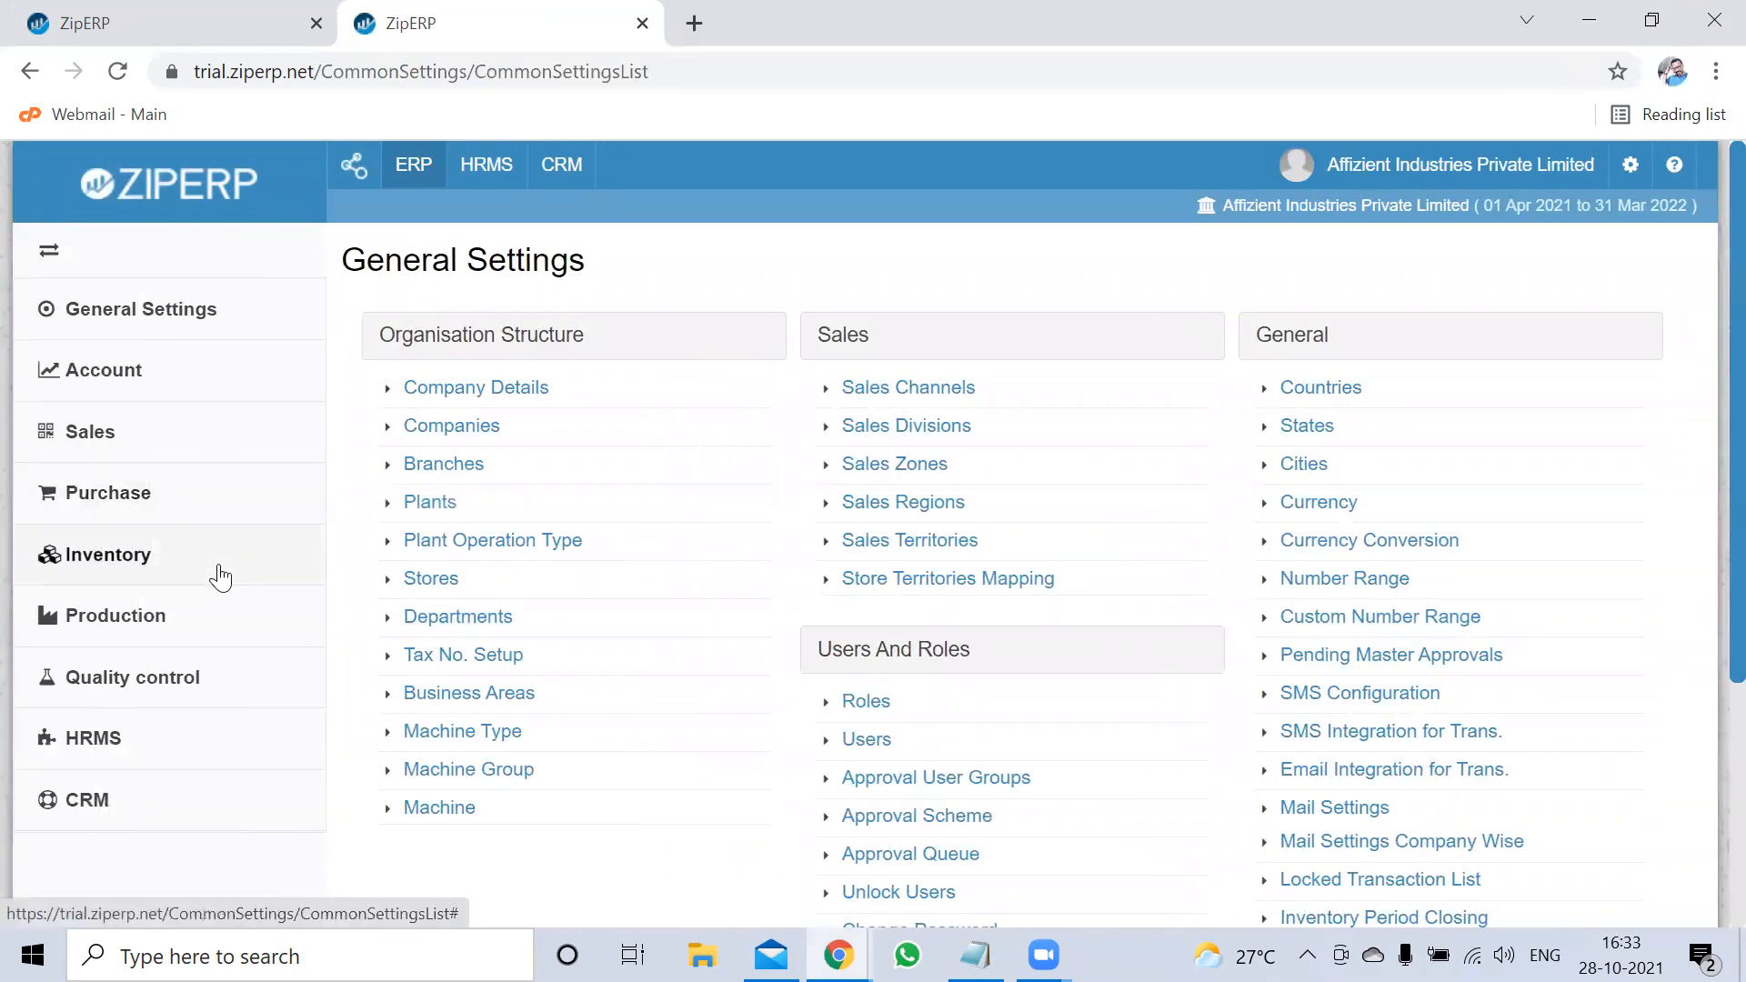
pyautogui.click(124, 564)
pyautogui.hotkey('ctrl', 'Tab')
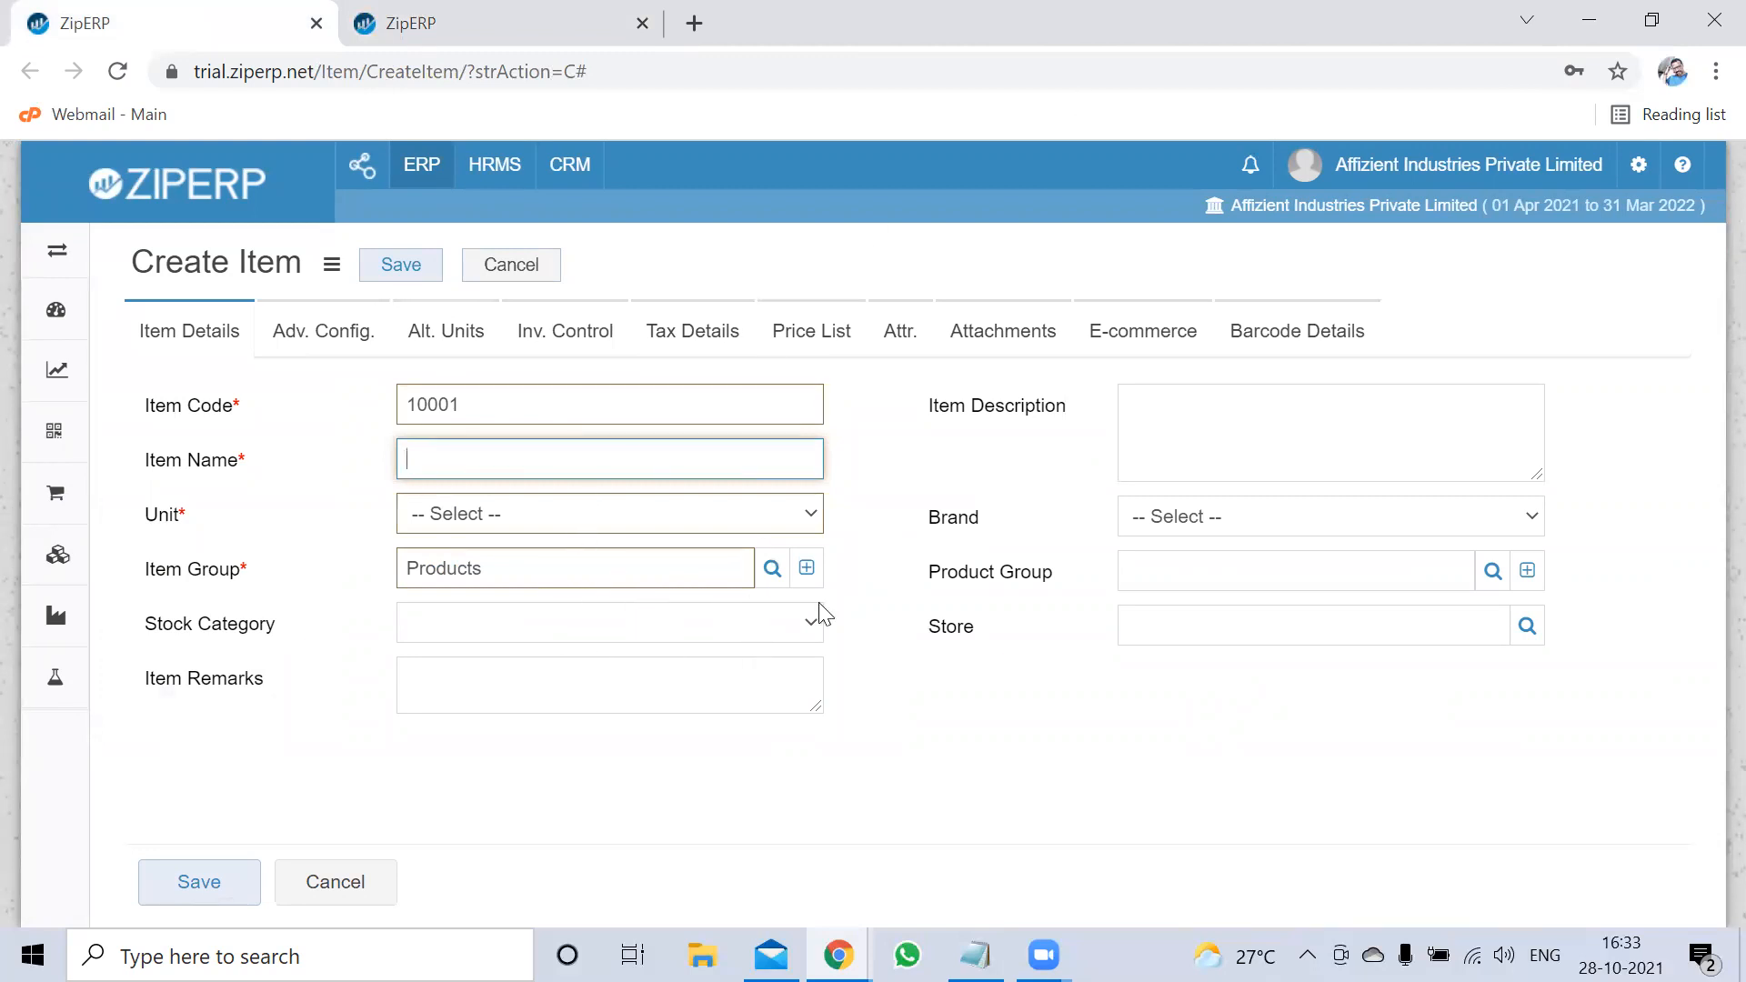
# Create item group 'Raw MT' under Primary Group and save it
pyautogui.click(801, 571)
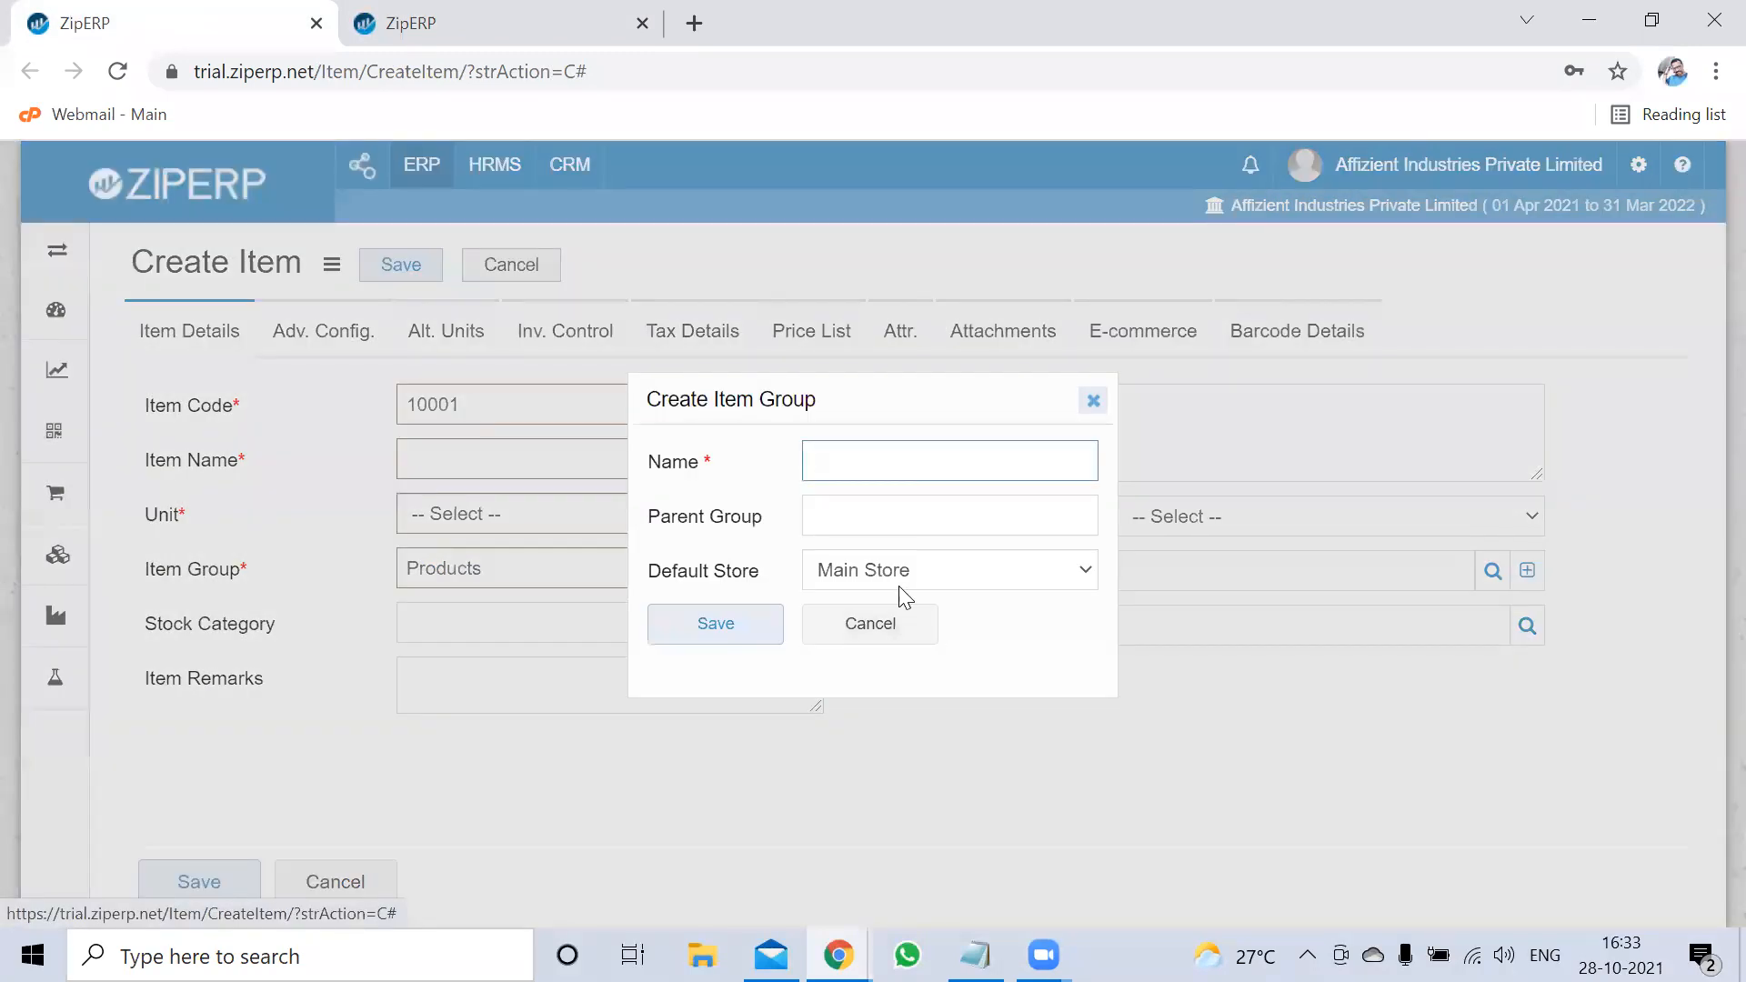
pyautogui.click(898, 461)
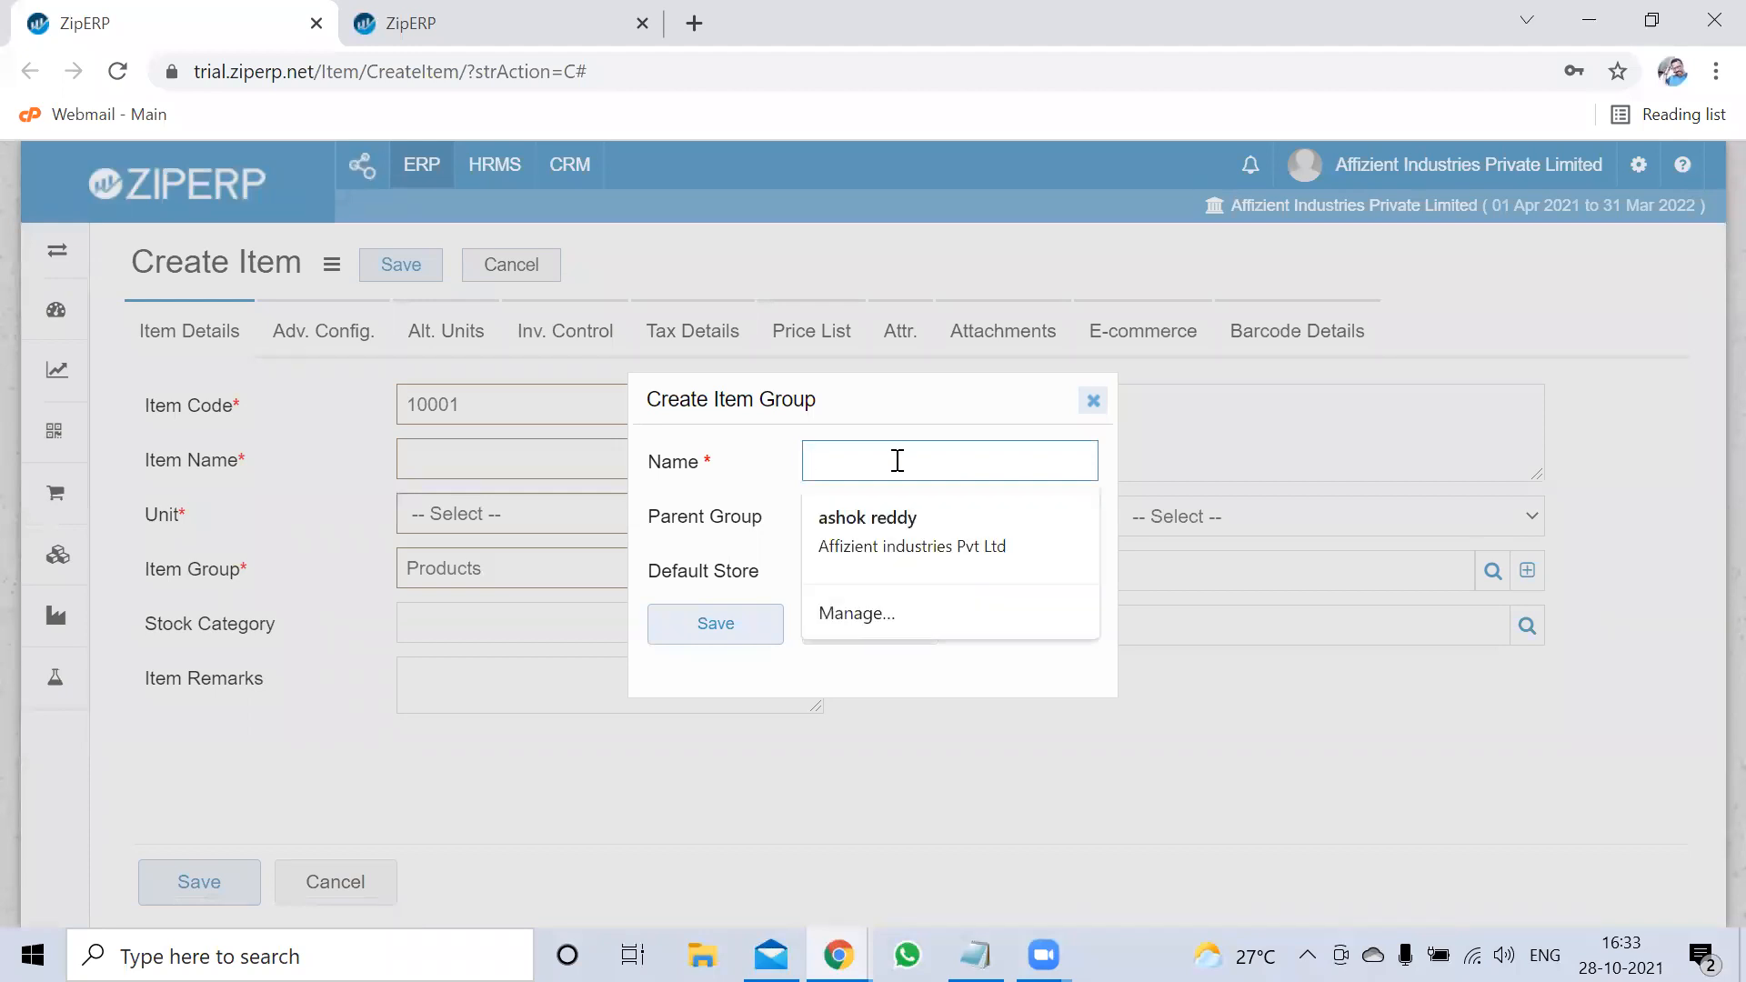
pyautogui.write('RAw')
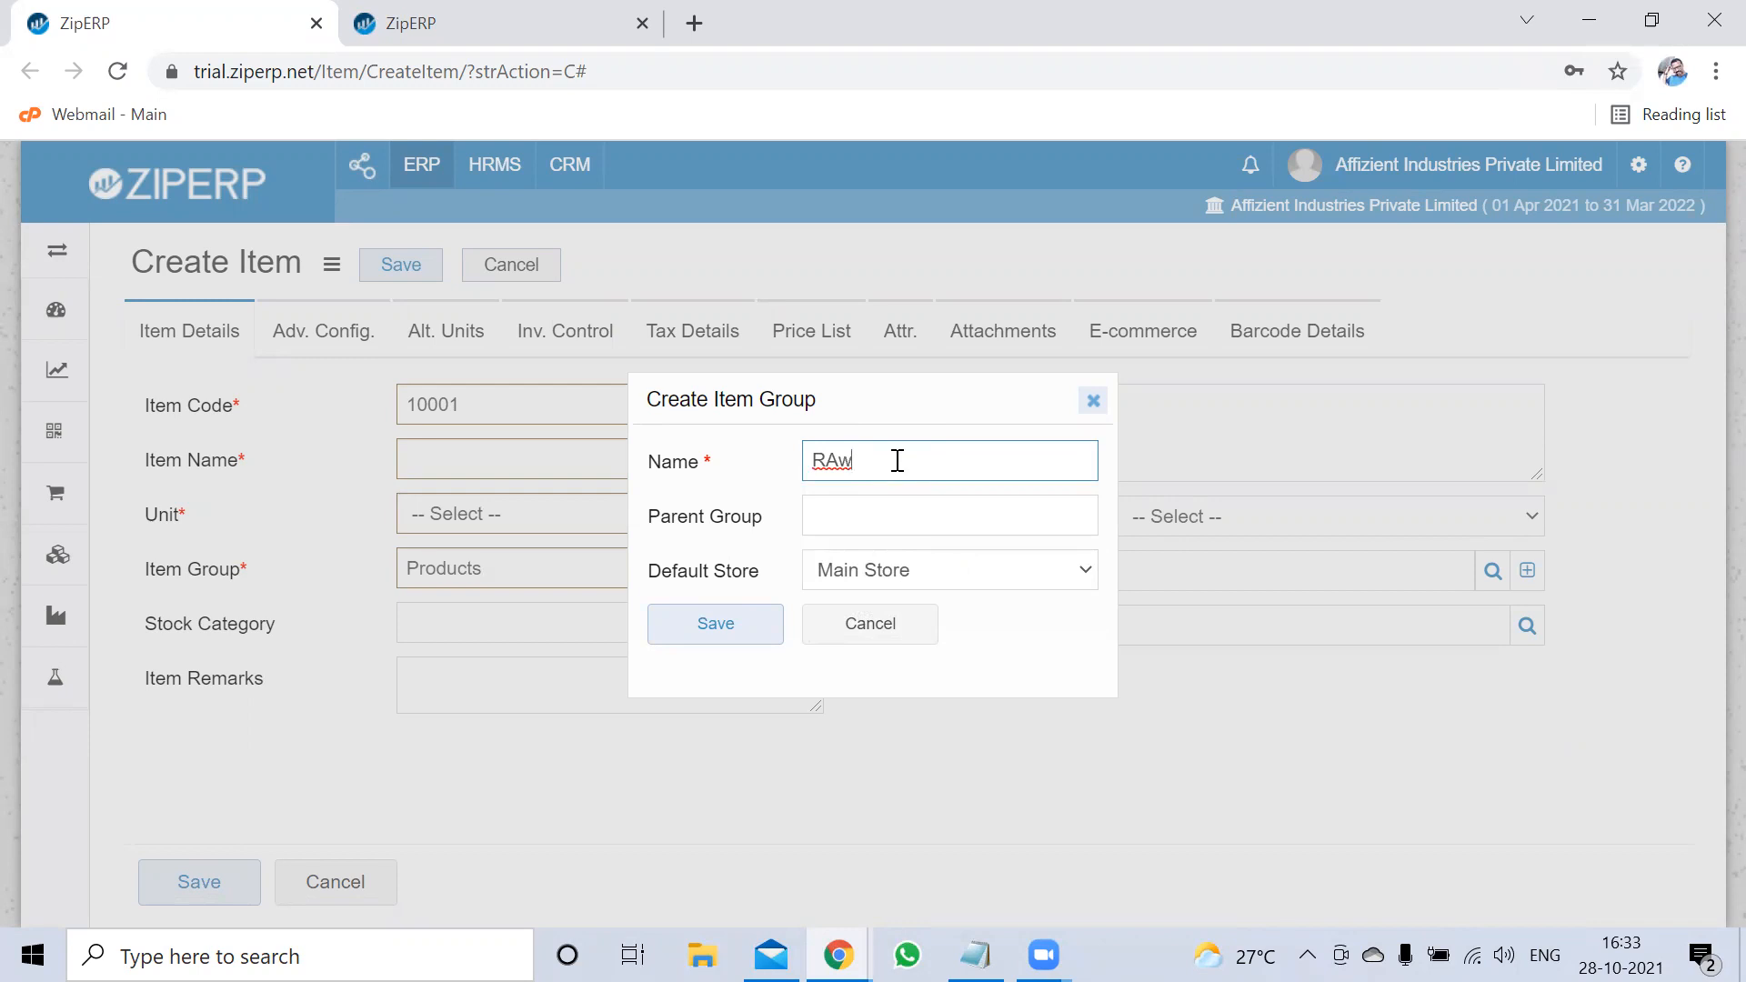
pyautogui.press('BackSpace')
pyautogui.press('BackSpace')
pyautogui.press('BackSpace')
pyautogui.write('Raw MT')
pyautogui.press('Tab')
pyautogui.write('pr')
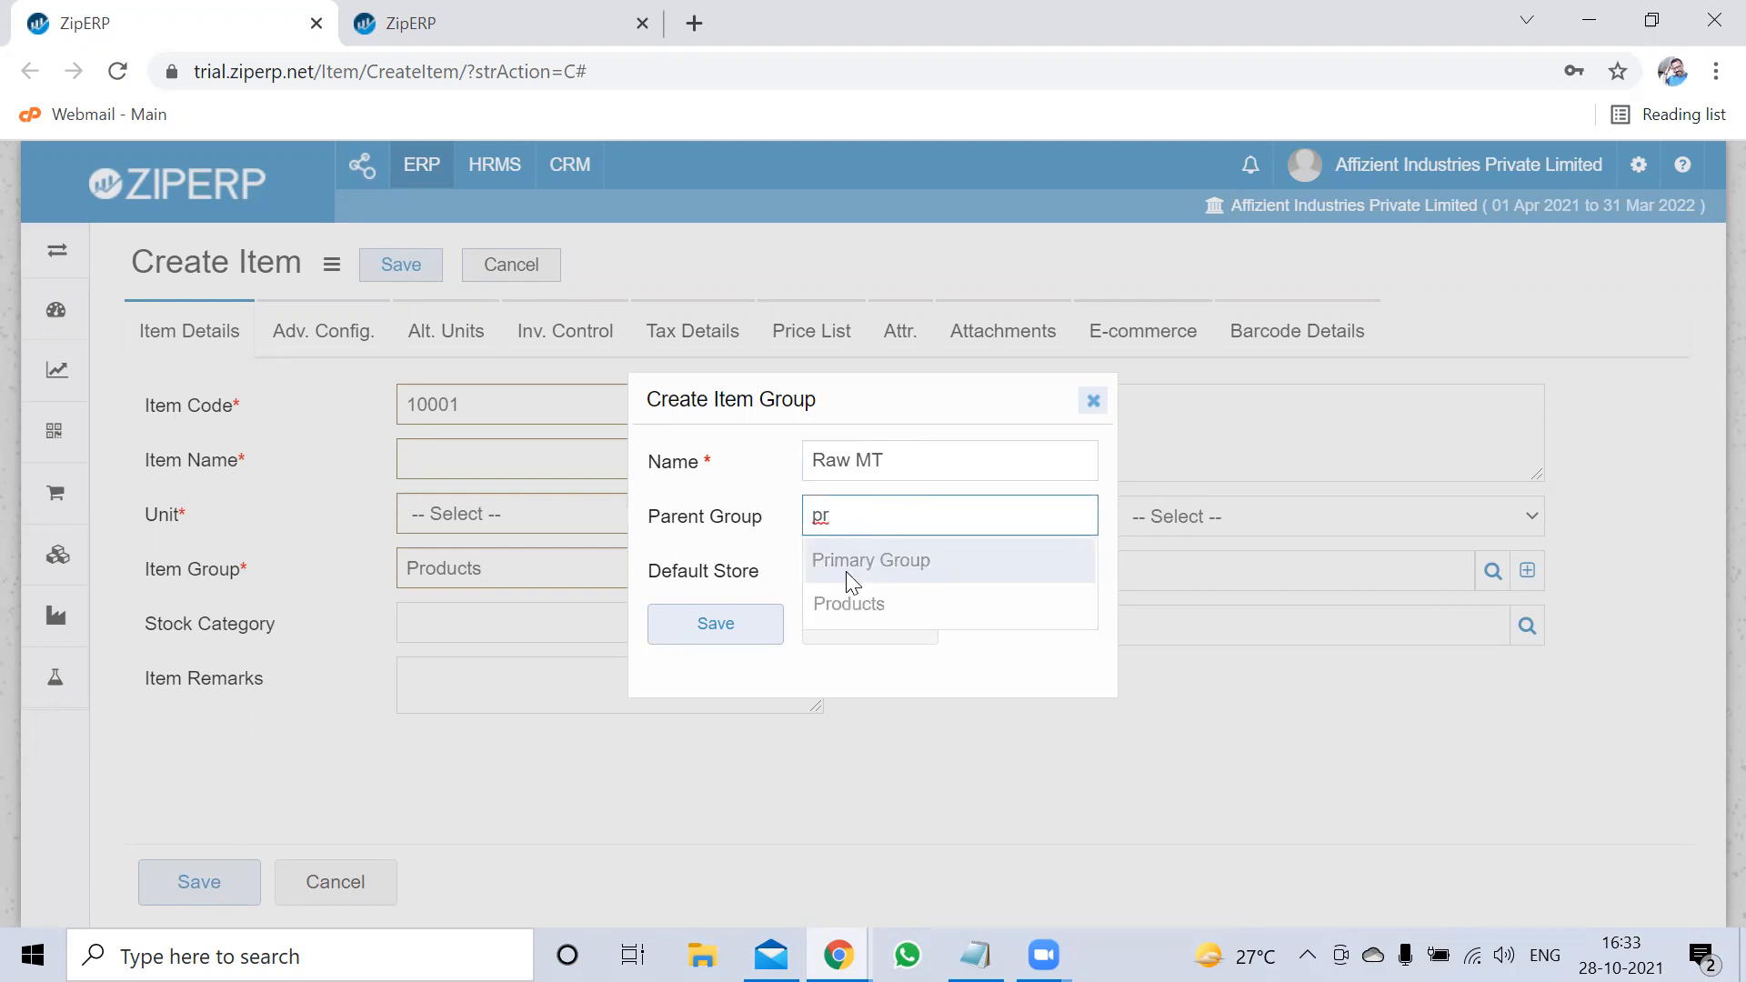
pyautogui.click(847, 575)
pyautogui.click(702, 636)
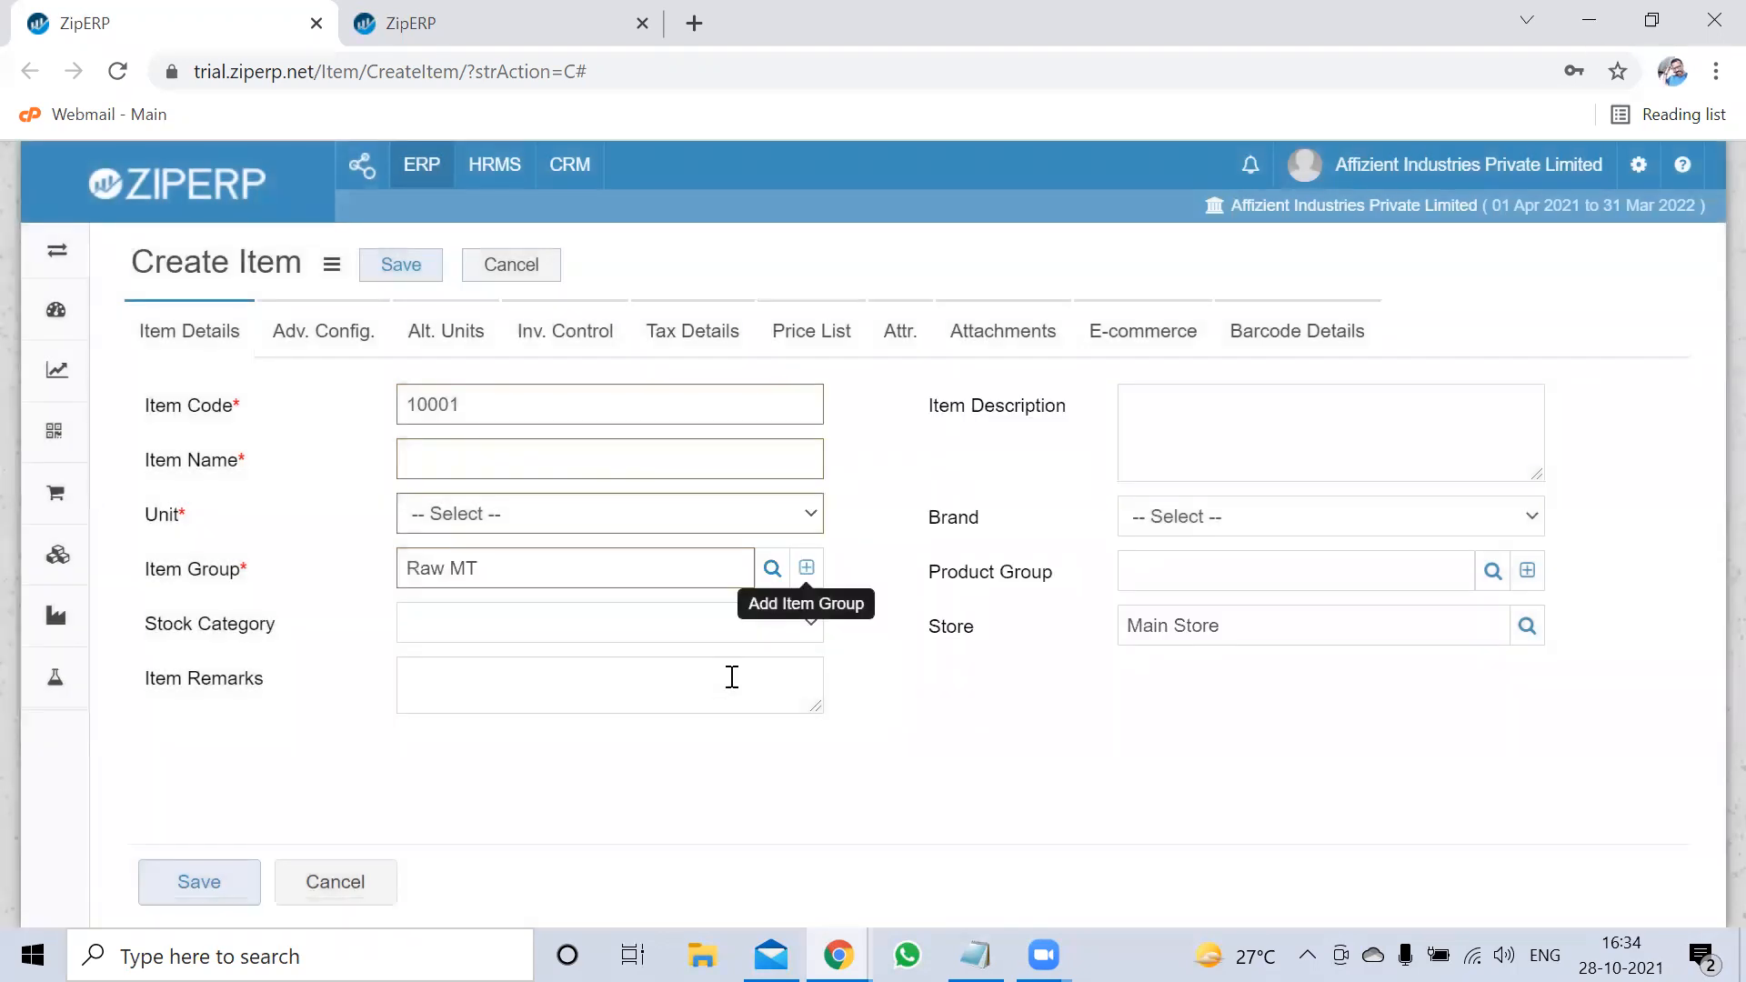
# Create item group Plate with Raw MT as its parent and save it
pyautogui.click(806, 567)
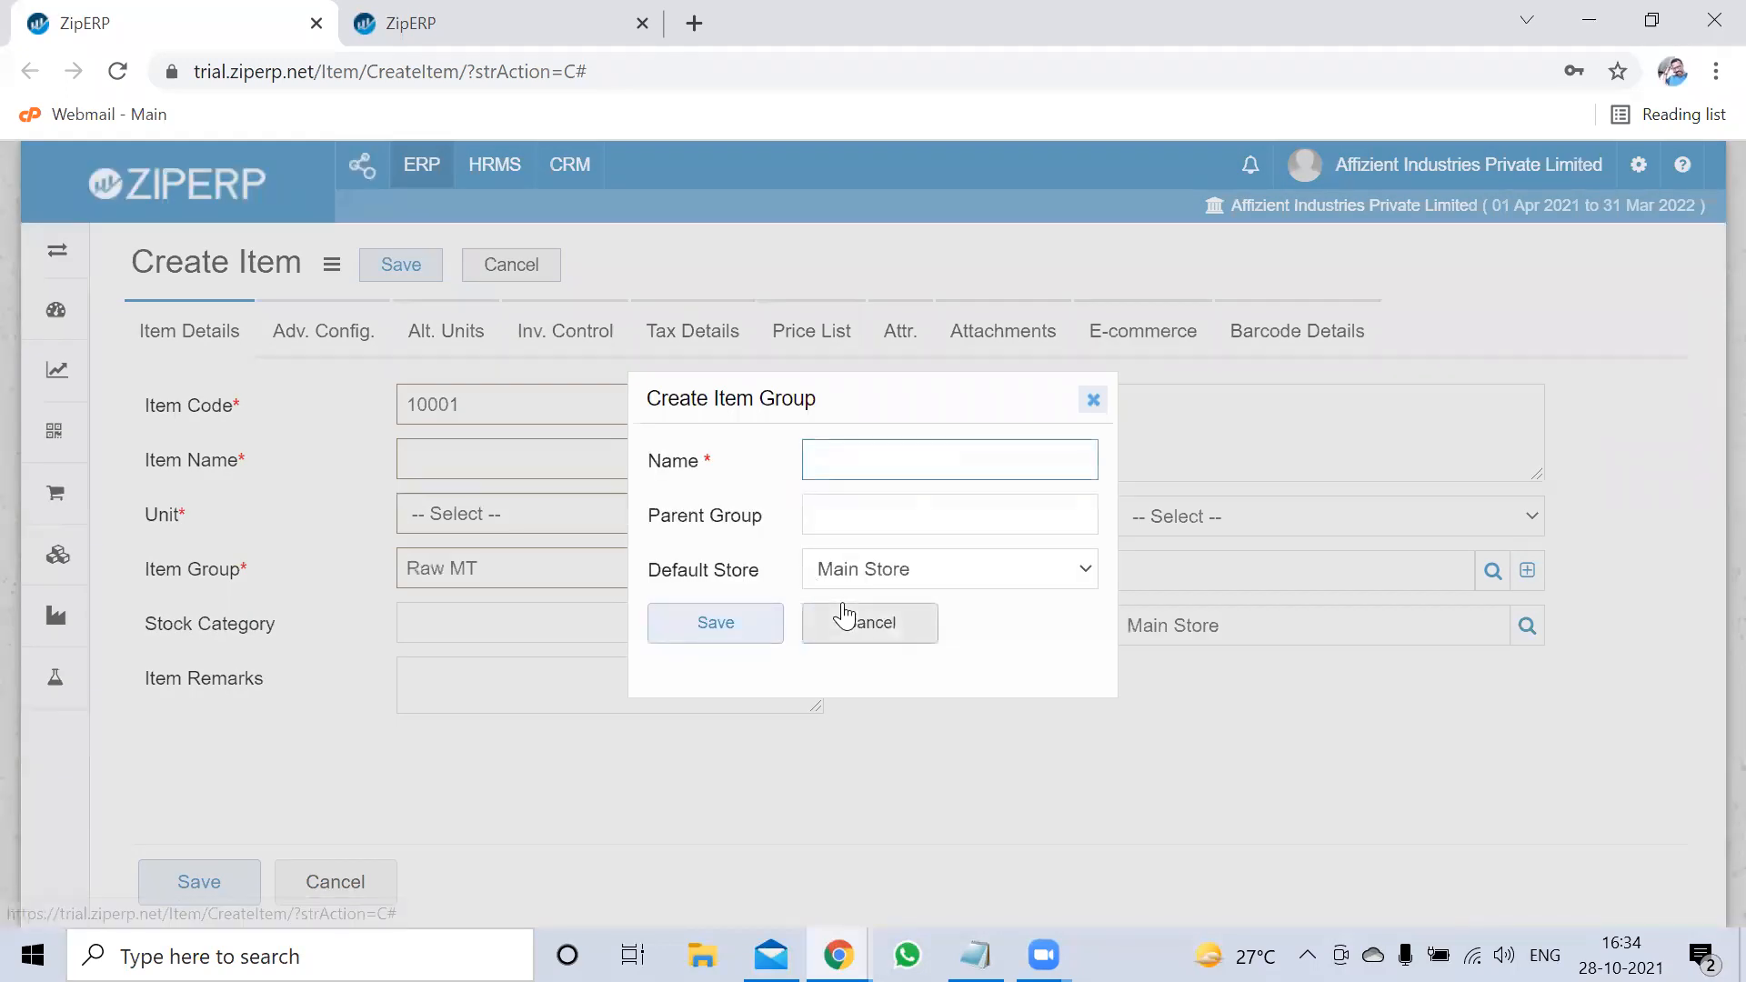
pyautogui.click(847, 459)
pyautogui.write('SS')
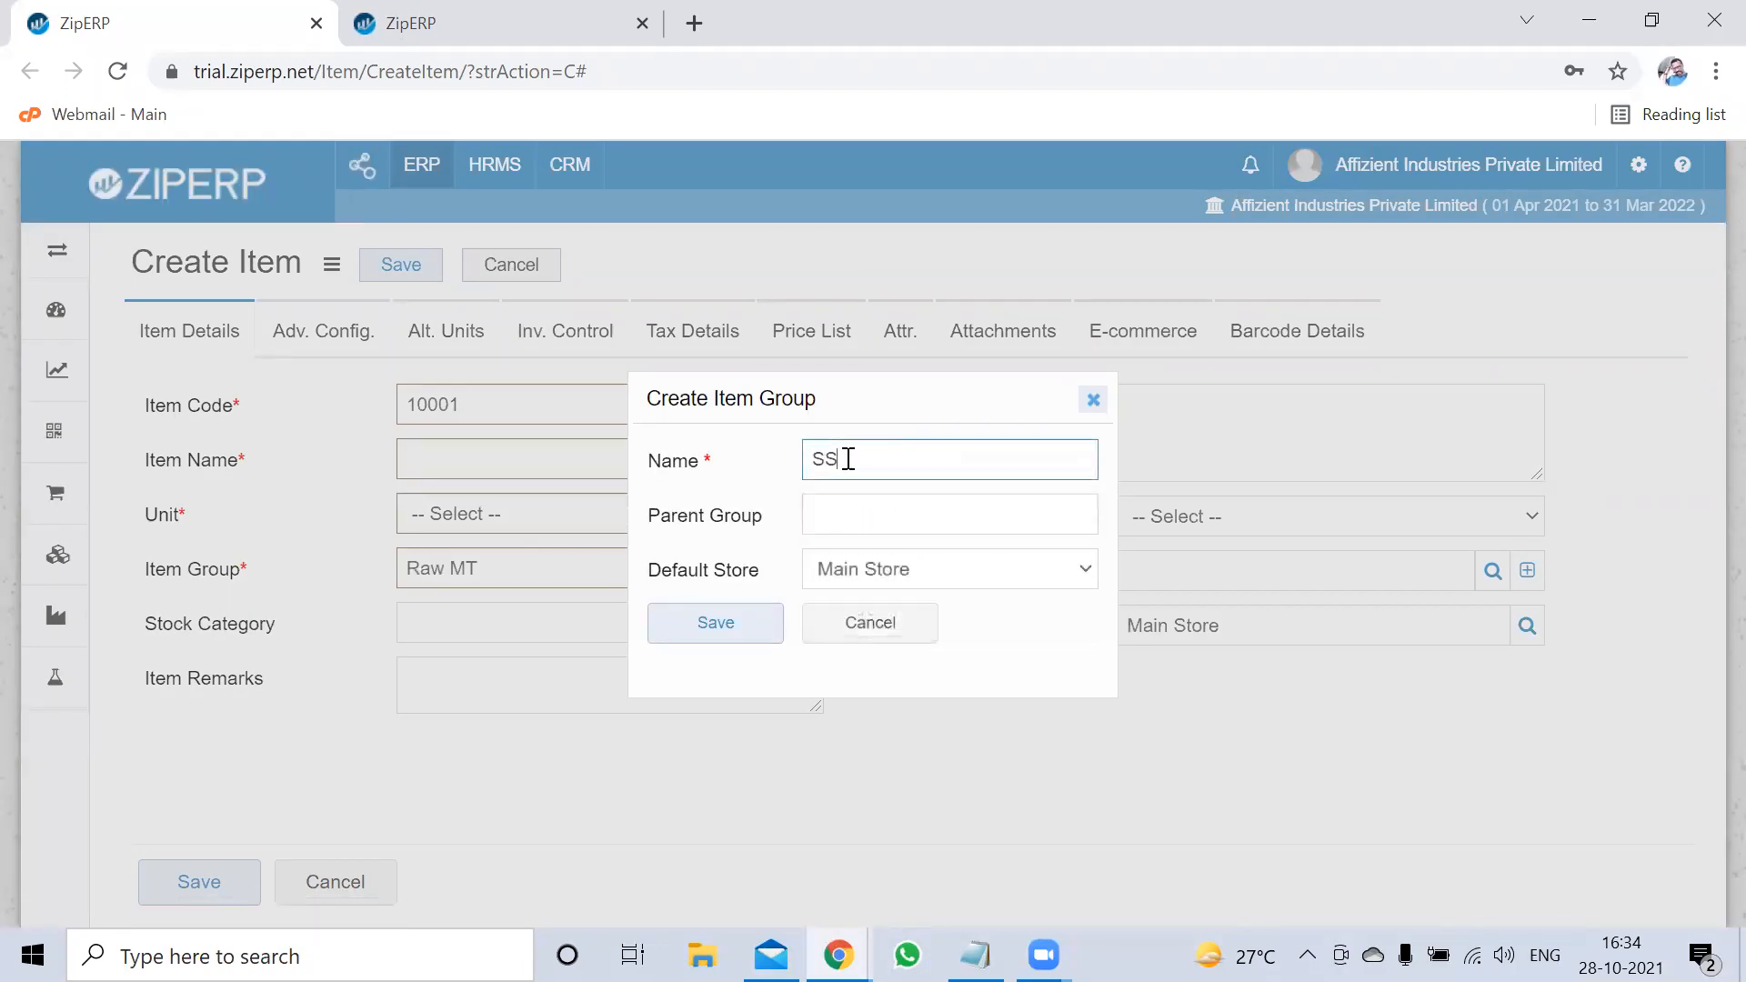
pyautogui.press('BackSpace')
pyautogui.press('BackSpace')
pyautogui.write('Plan')
pyautogui.write('t')
pyautogui.write('e')
pyautogui.click(849, 510)
pyautogui.write('raw')
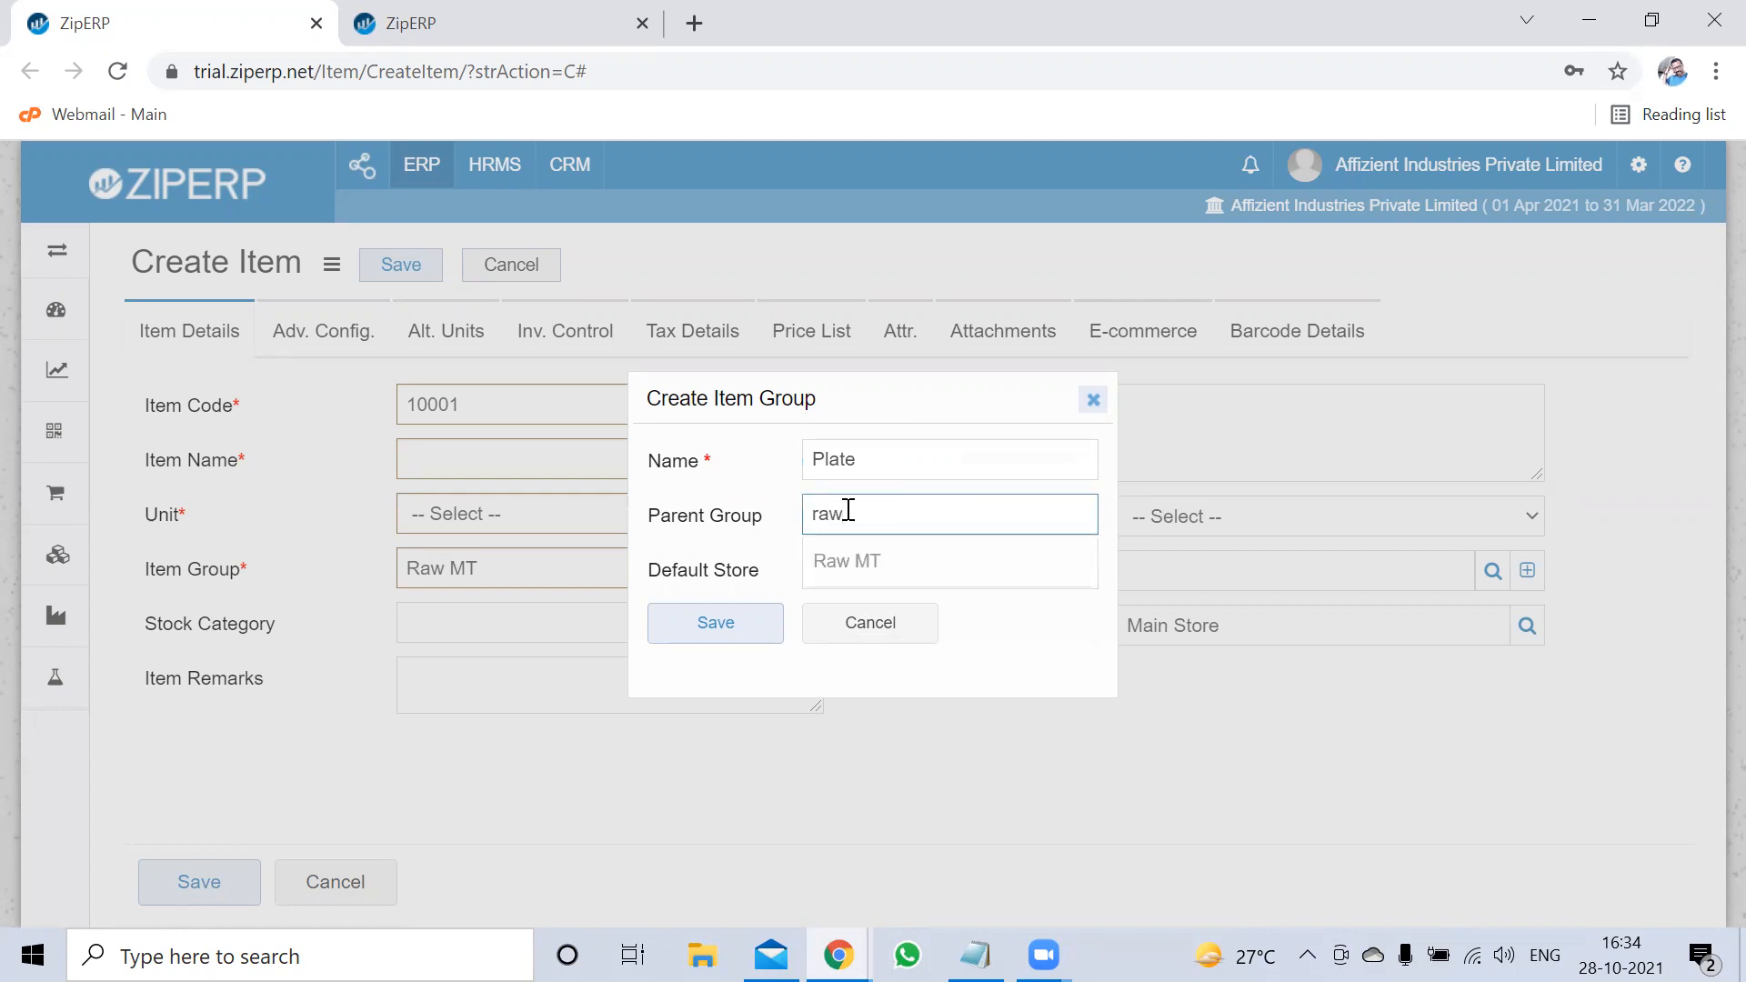
pyautogui.moveTo(848, 510); pyautogui.dragTo(759, 509)
pyautogui.write('pro')
pyautogui.moveTo(889, 522); pyautogui.dragTo(760, 521)
pyautogui.write('raw')
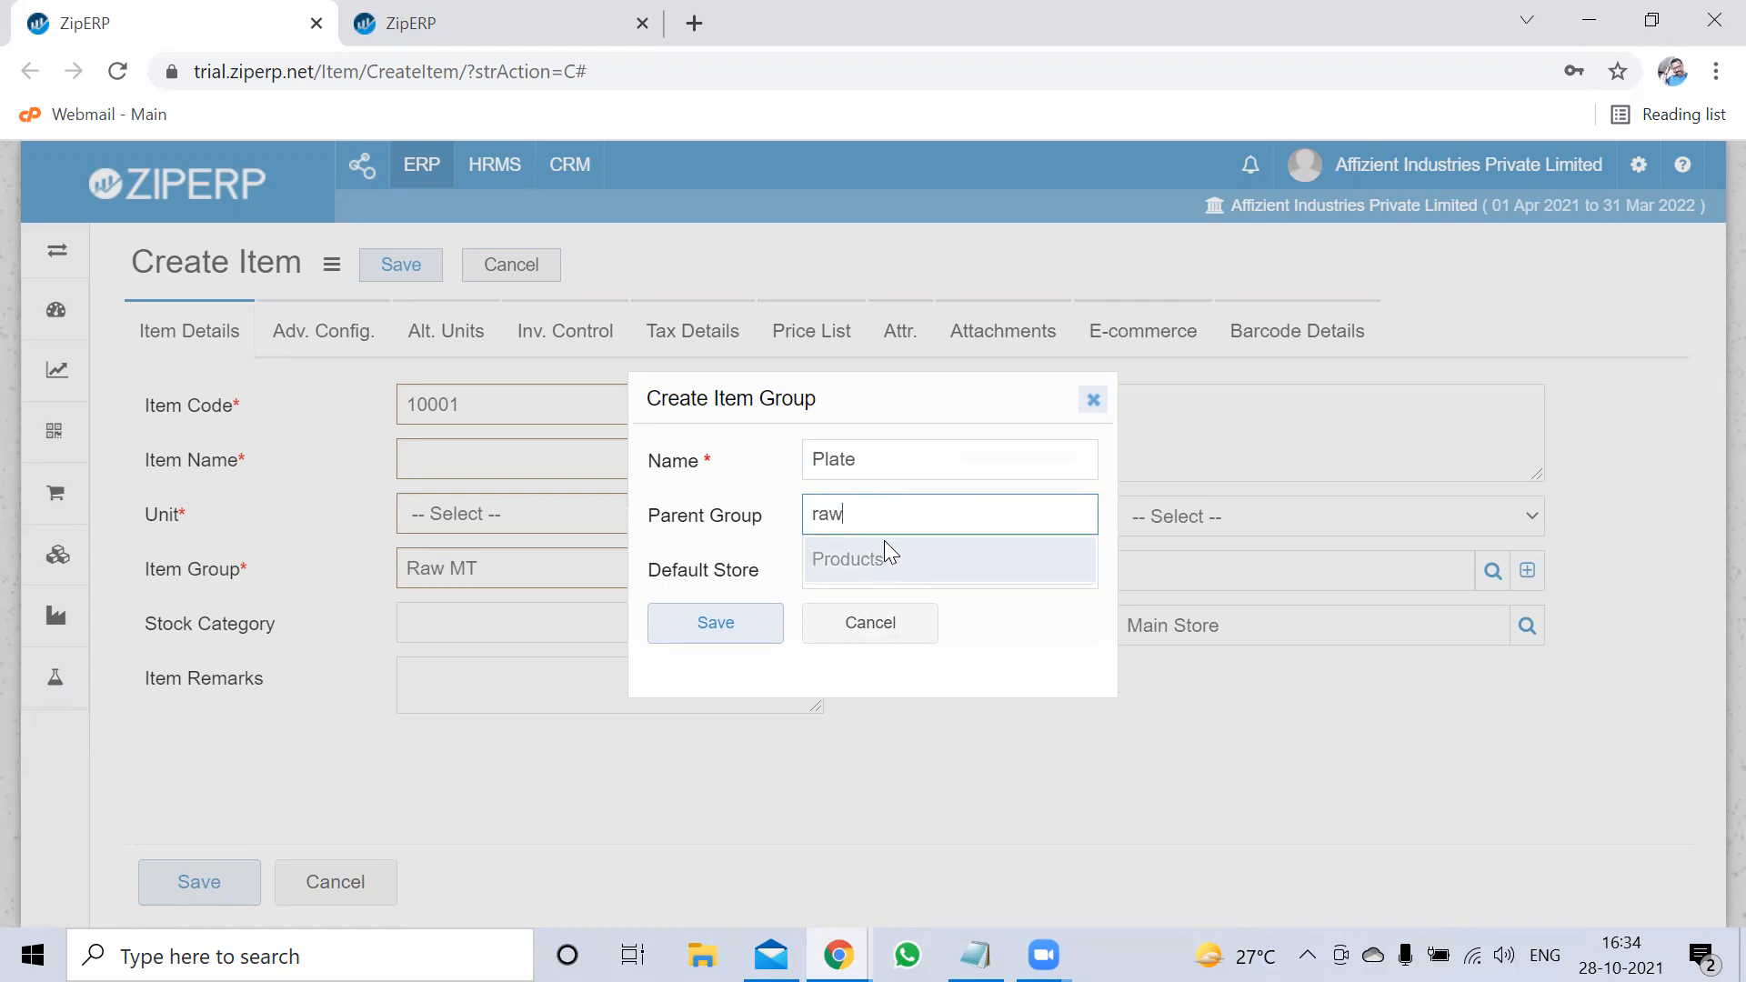
pyautogui.click(857, 556)
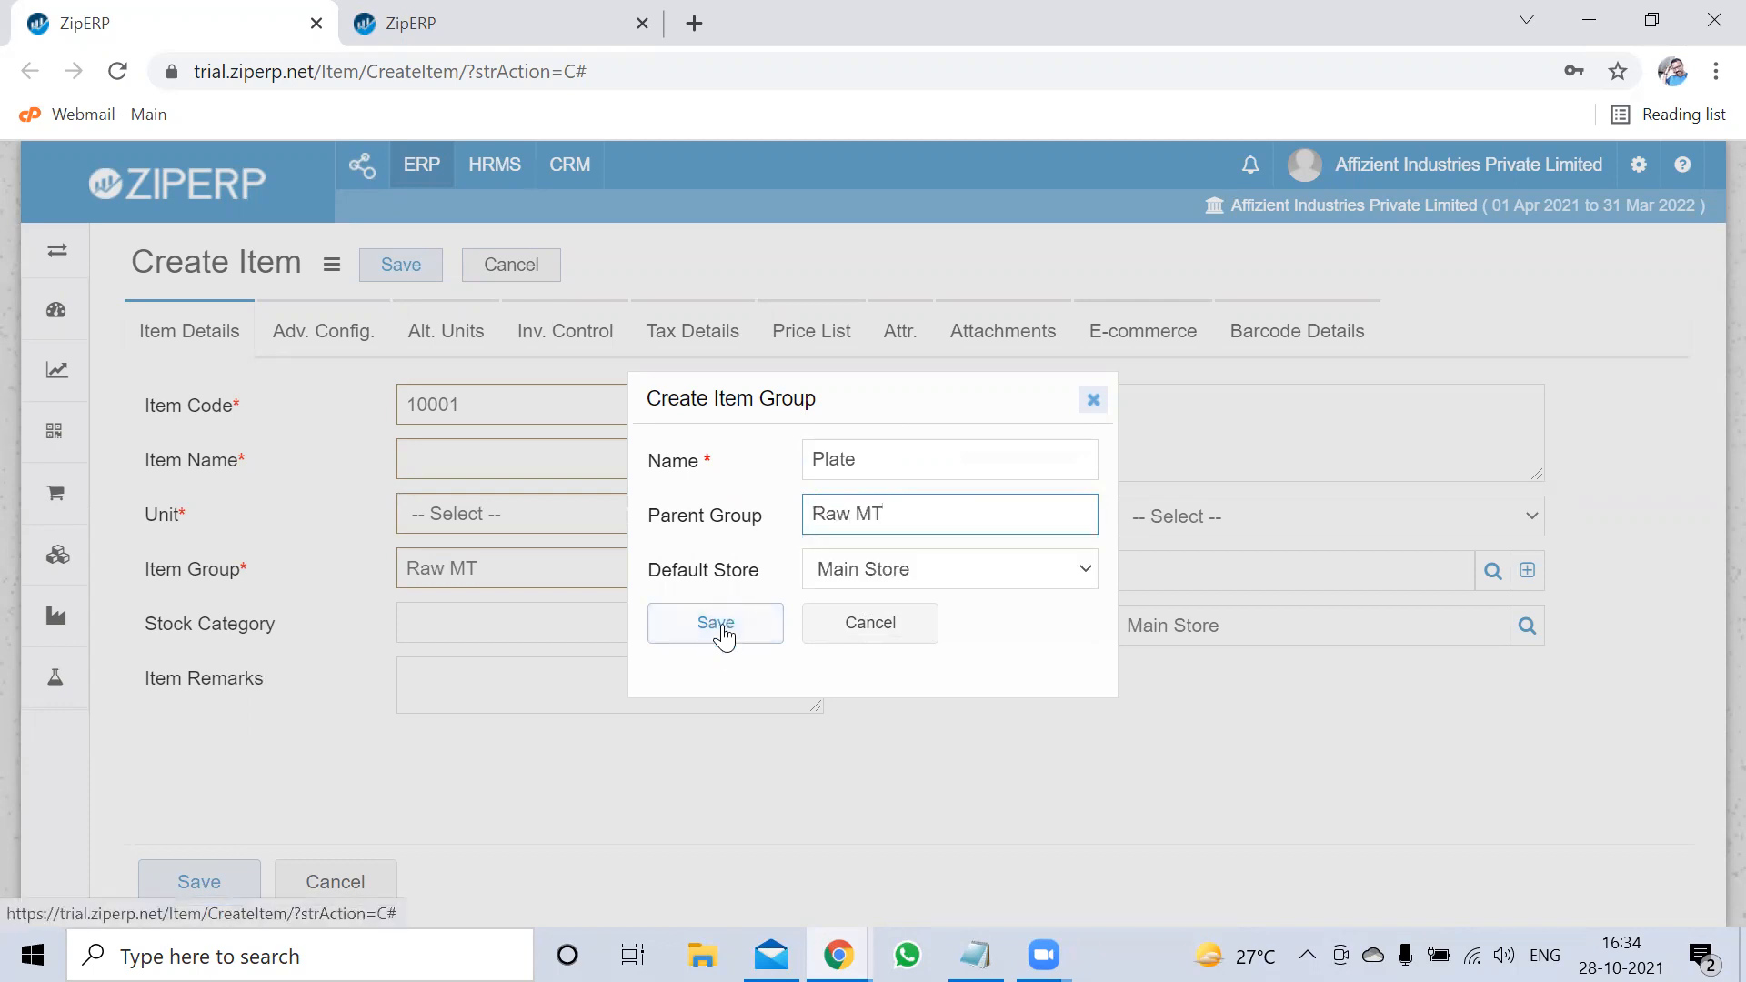
pyautogui.click(735, 628)
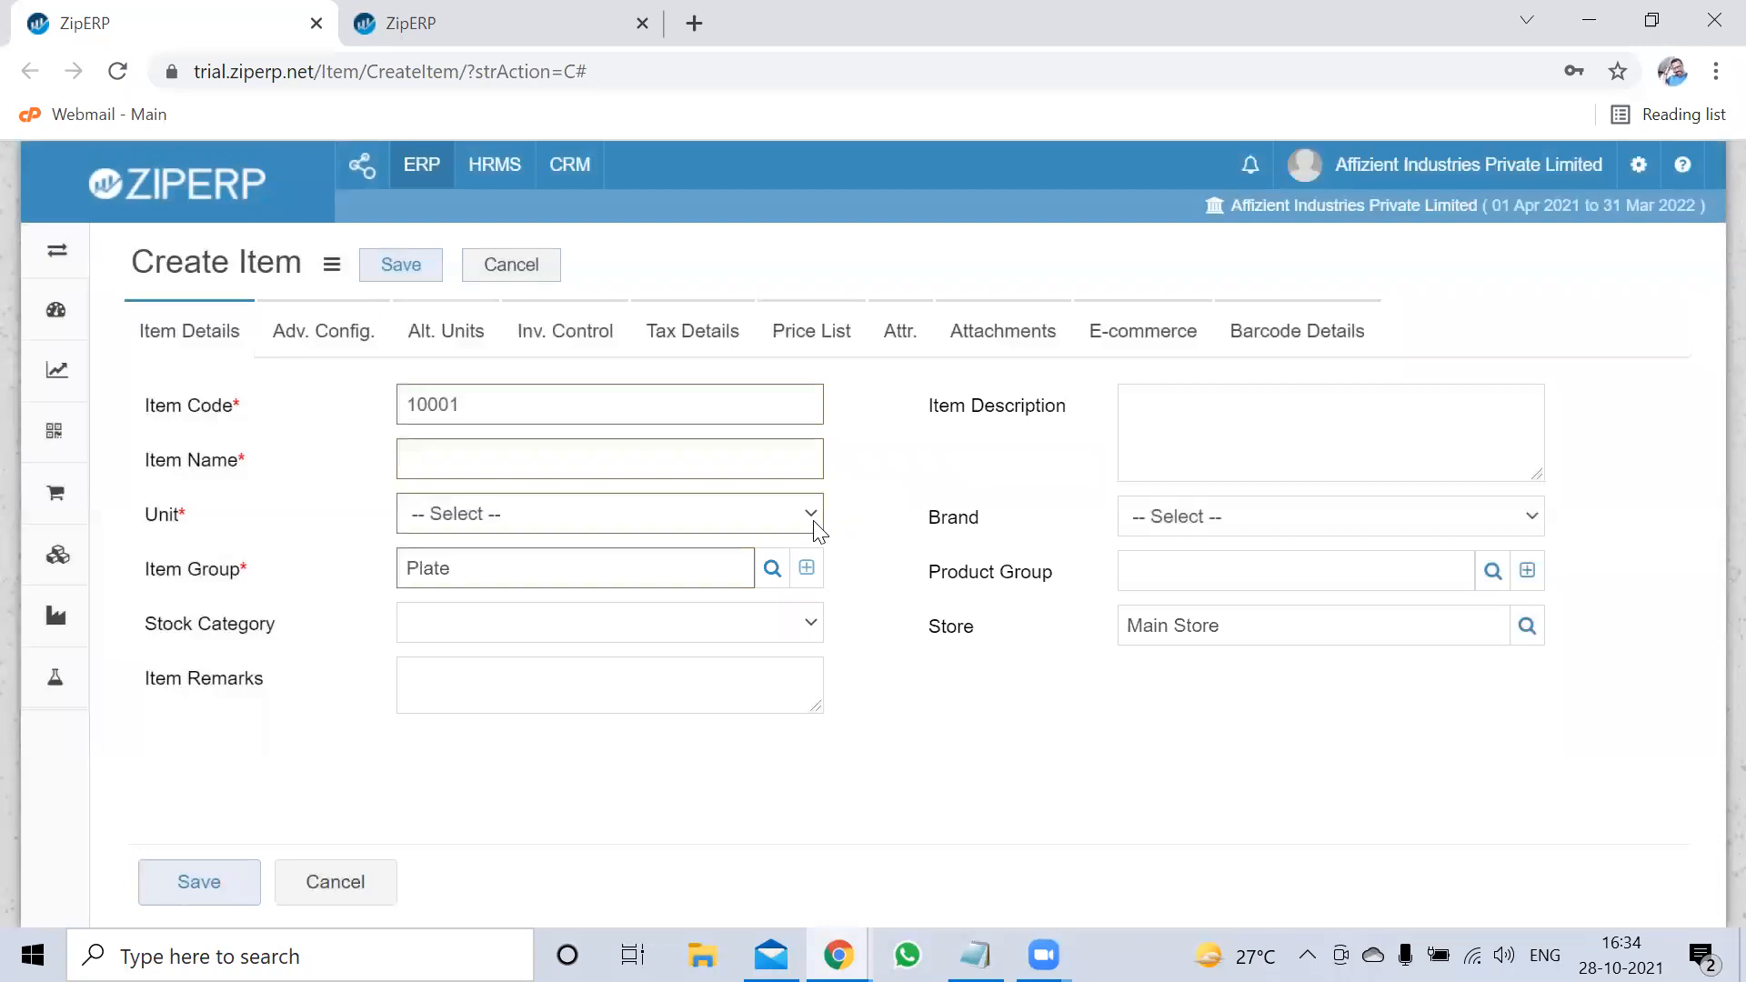
# Create item group 'SS Sheet' with Plate as its parent and save it
pyautogui.click(805, 562)
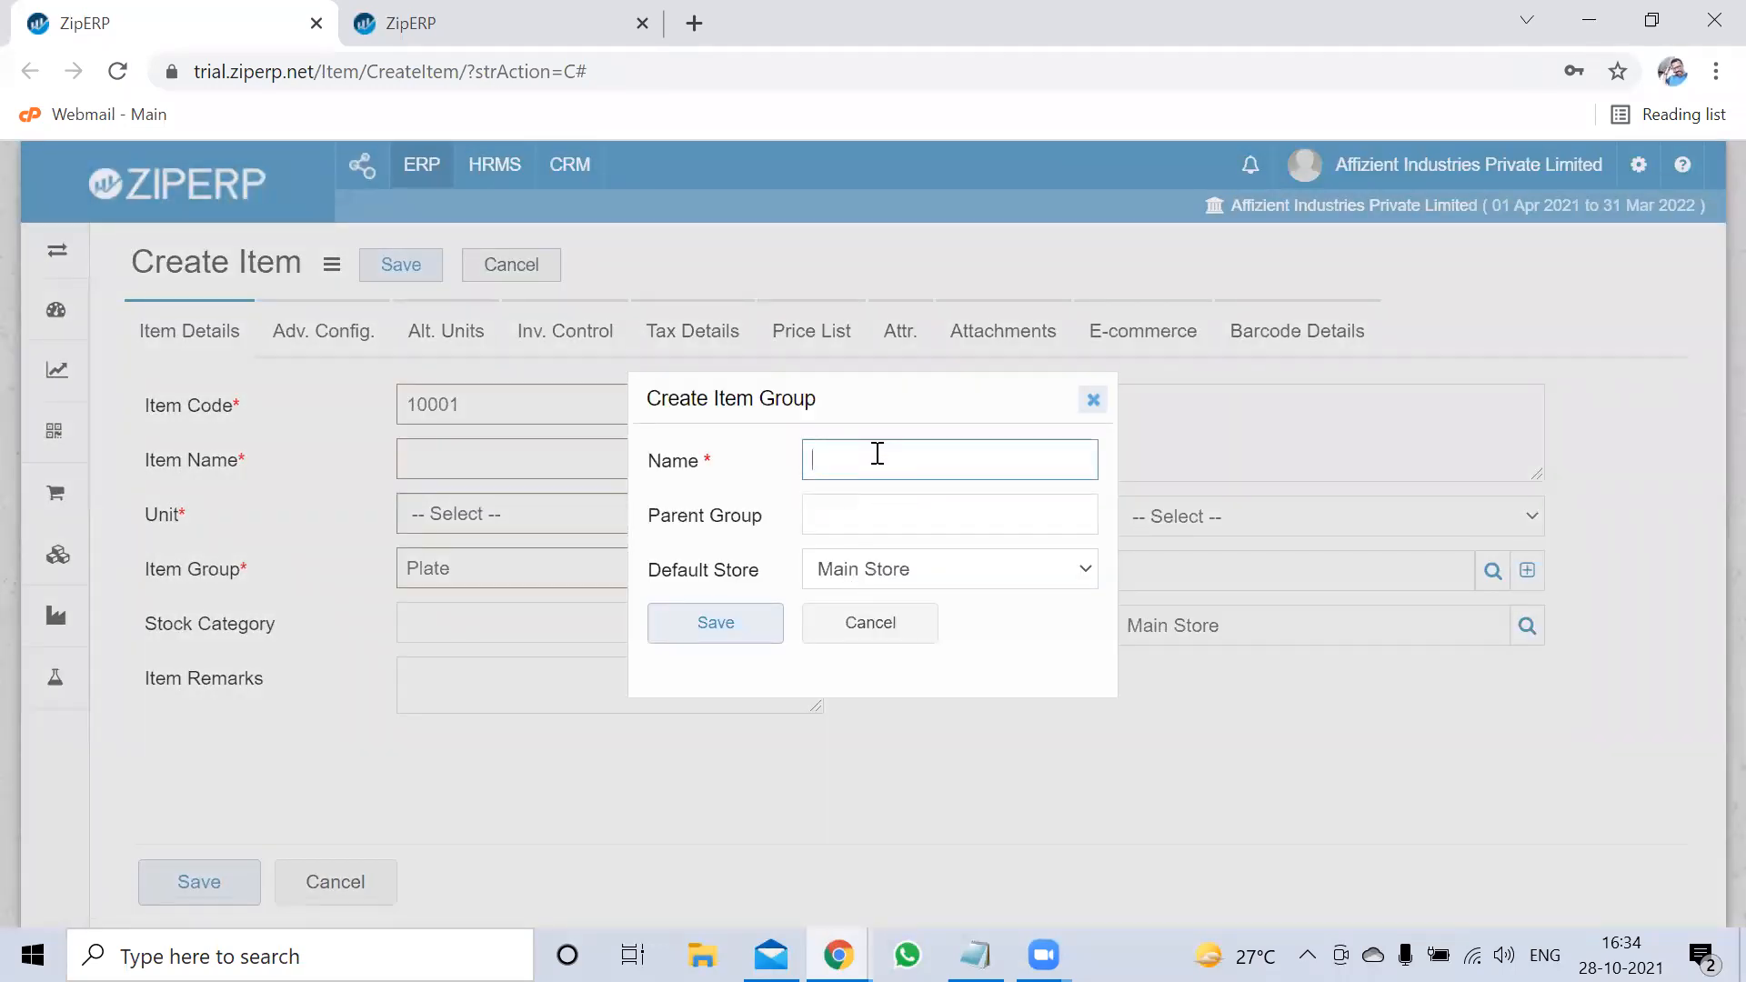
pyautogui.write('Sheet')
pyautogui.press('BackSpace')
pyautogui.press('BackSpace')
pyautogui.press('BackSpace')
pyautogui.press('BackSpace')
pyautogui.press('BackSpace')
pyautogui.write('SS Sheet')
pyautogui.press('Tab')
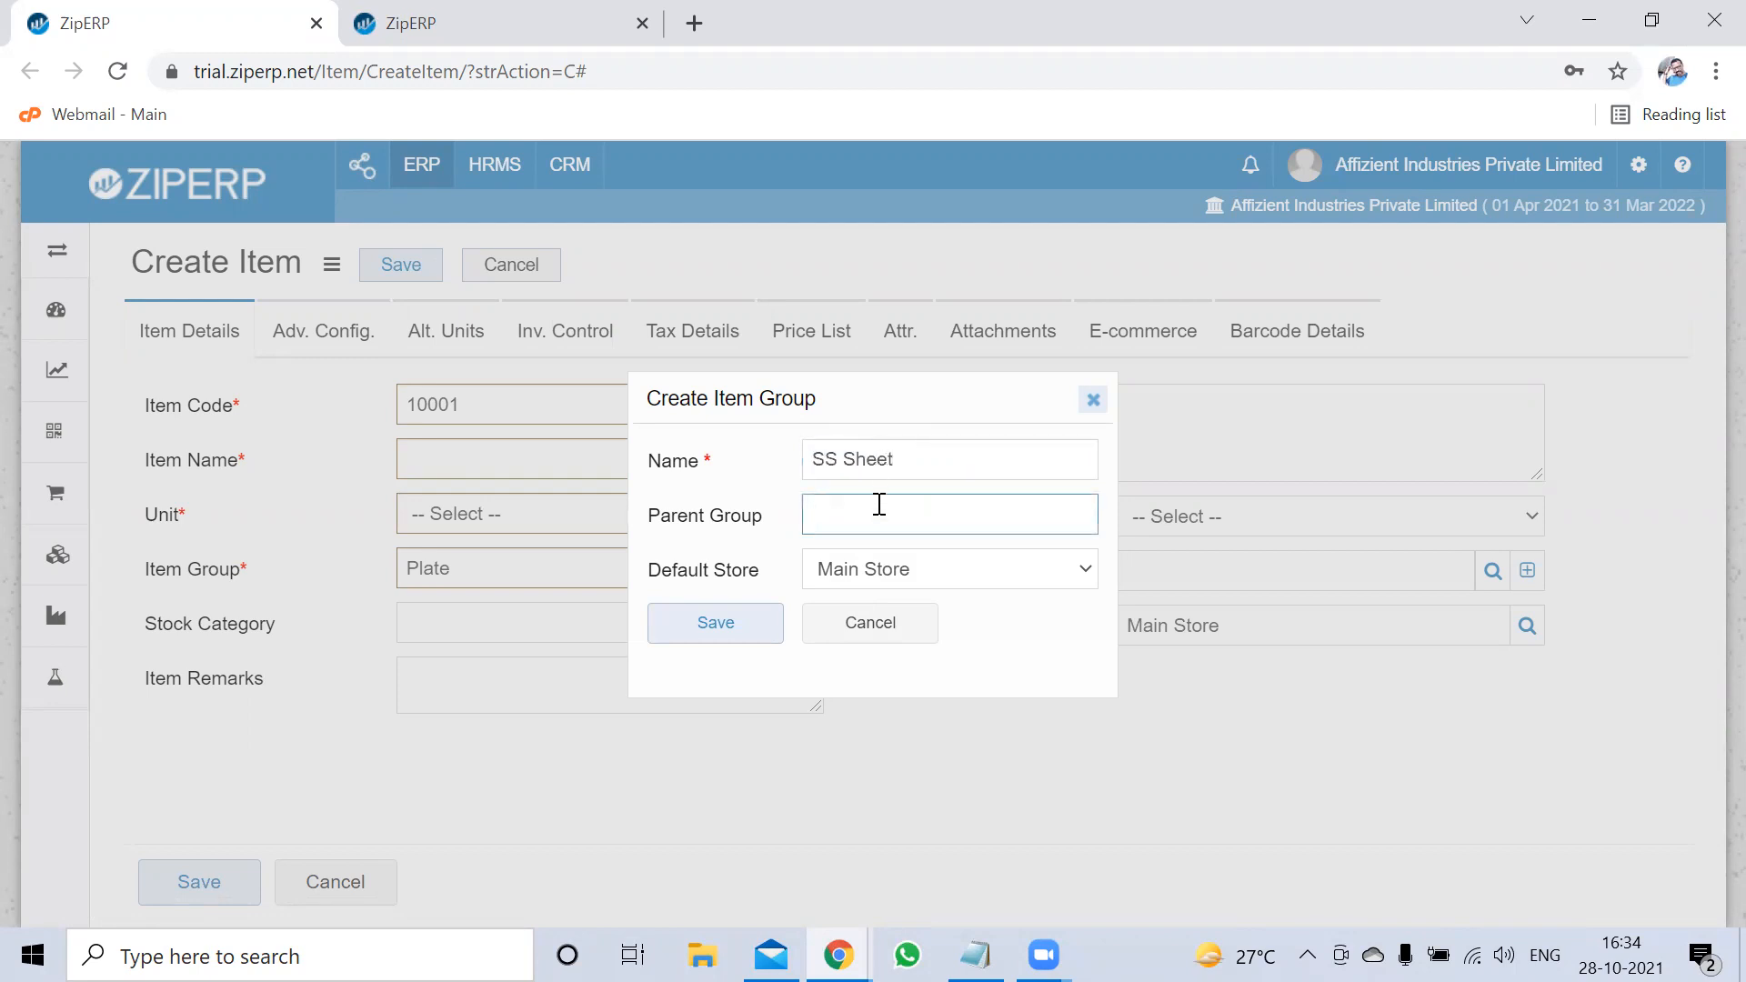
pyautogui.write('pa')
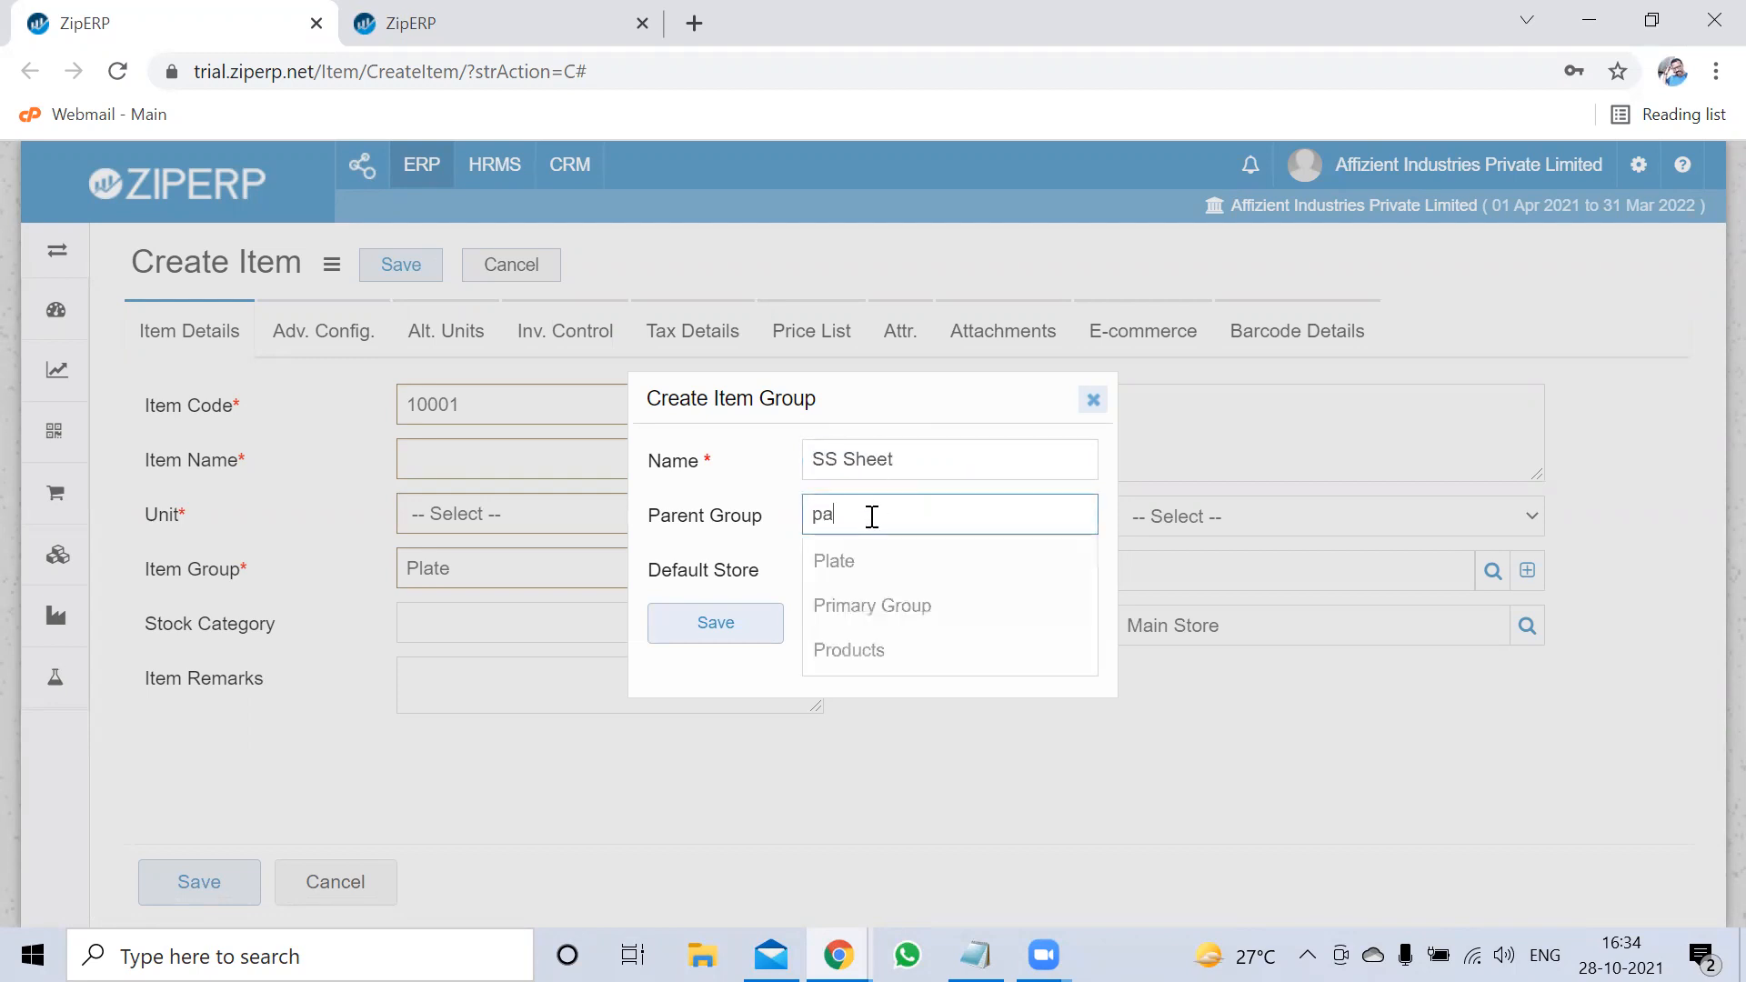
pyautogui.press('BackSpace')
pyautogui.click(844, 563)
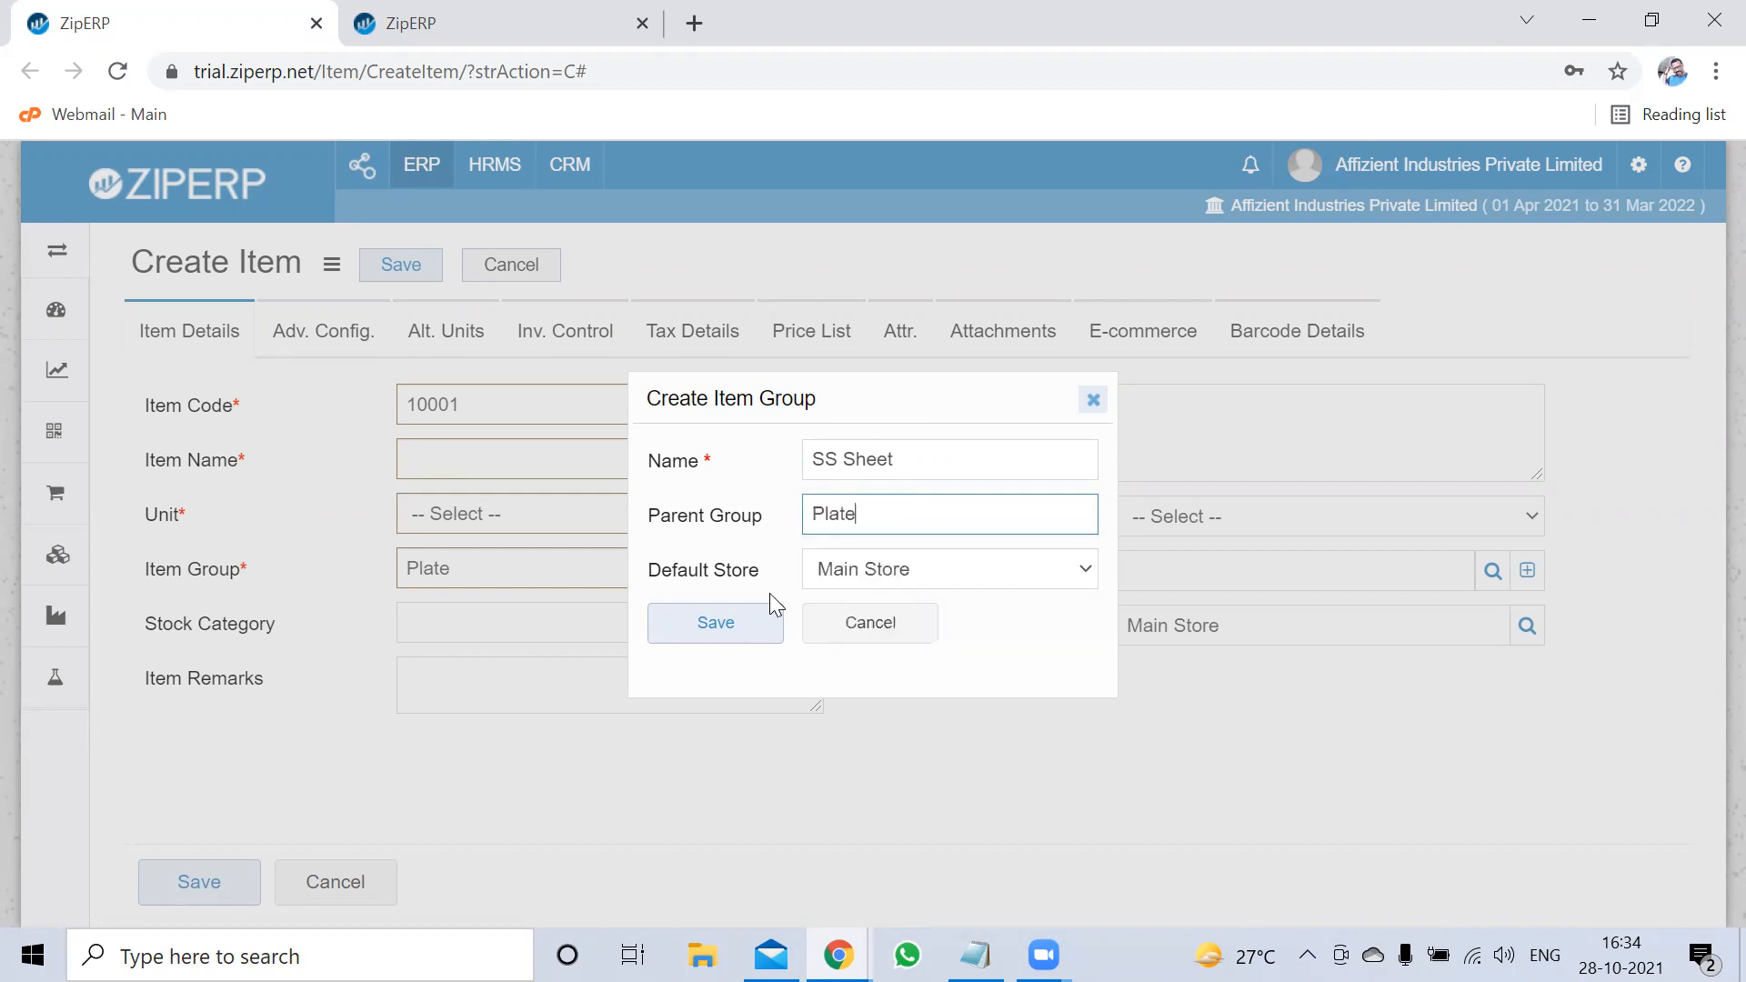
pyautogui.click(723, 629)
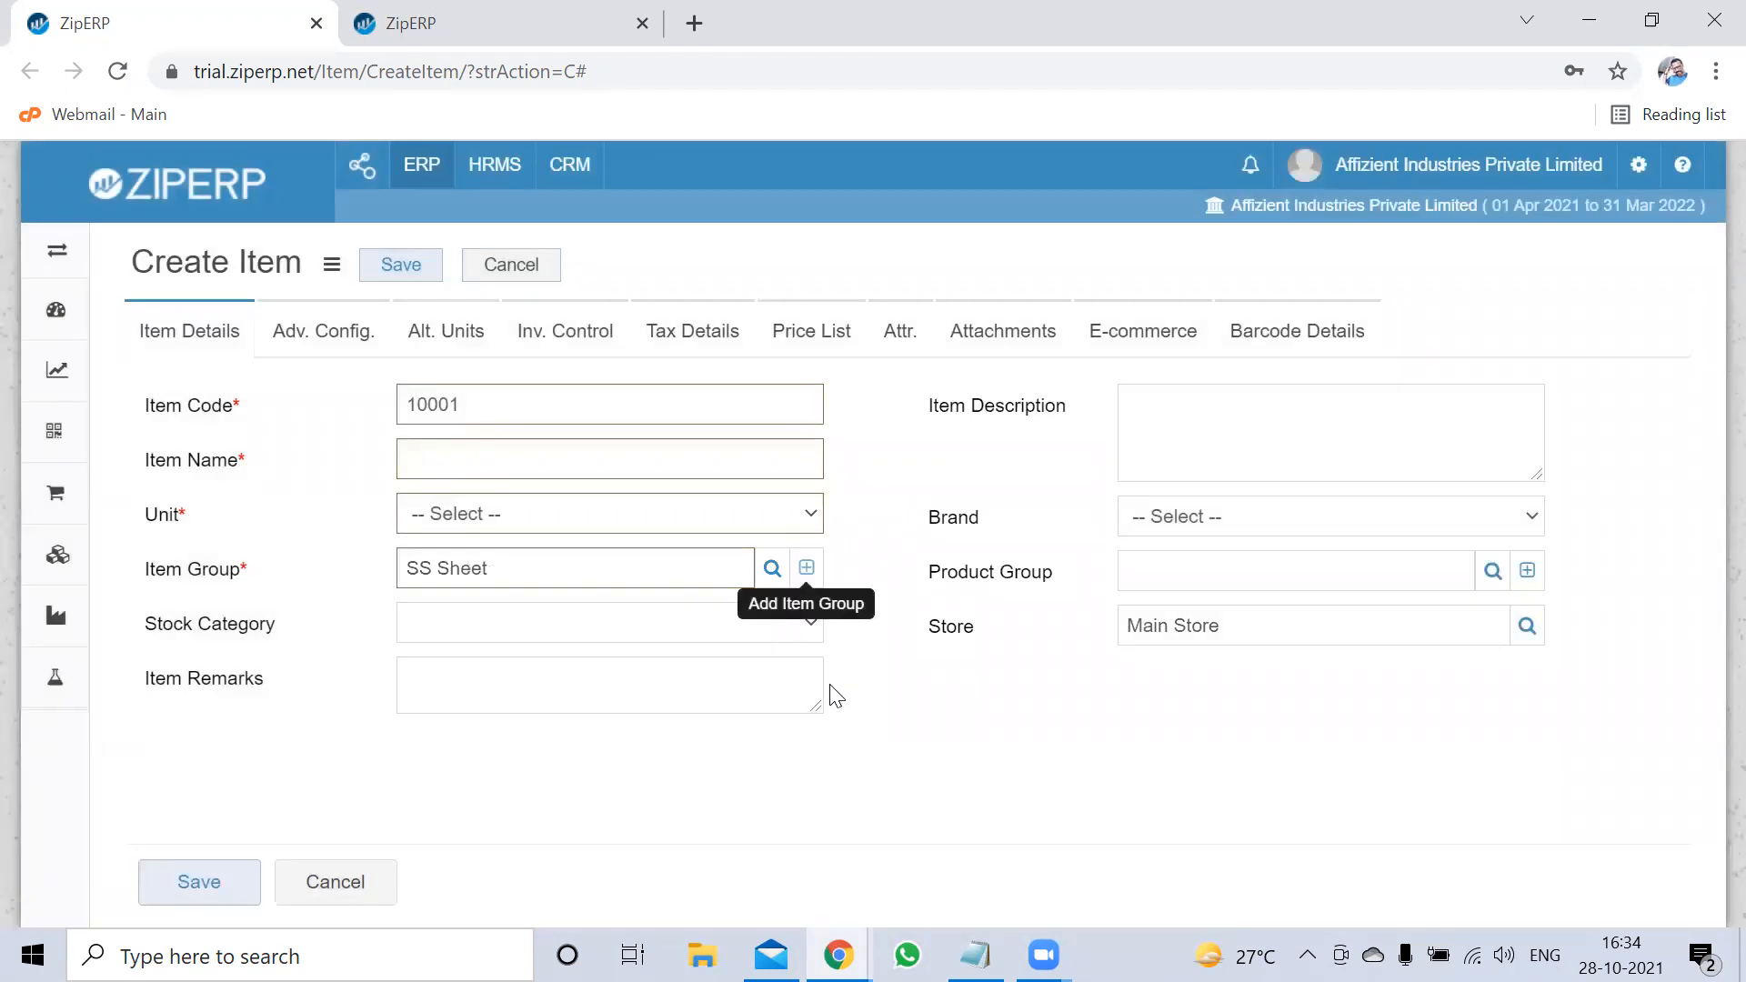
# Name the new item REACTOR SHELL
pyautogui.click(489, 453)
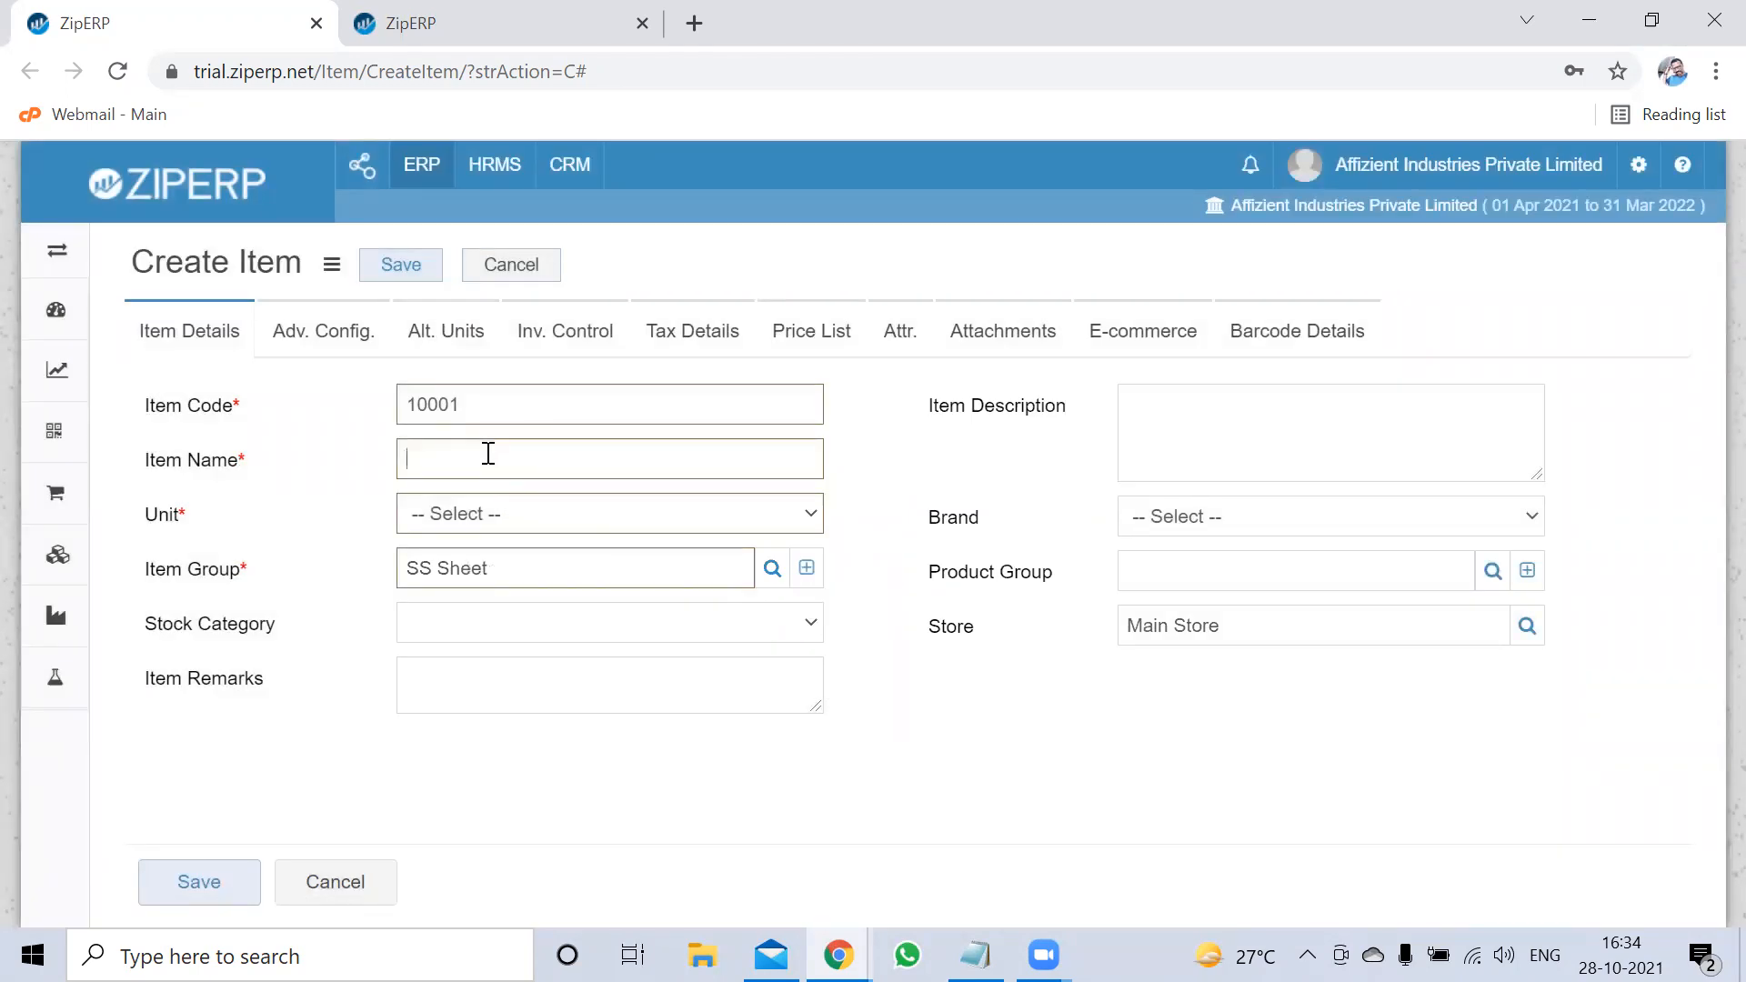
pyautogui.click(384, 470)
pyautogui.click(667, 455)
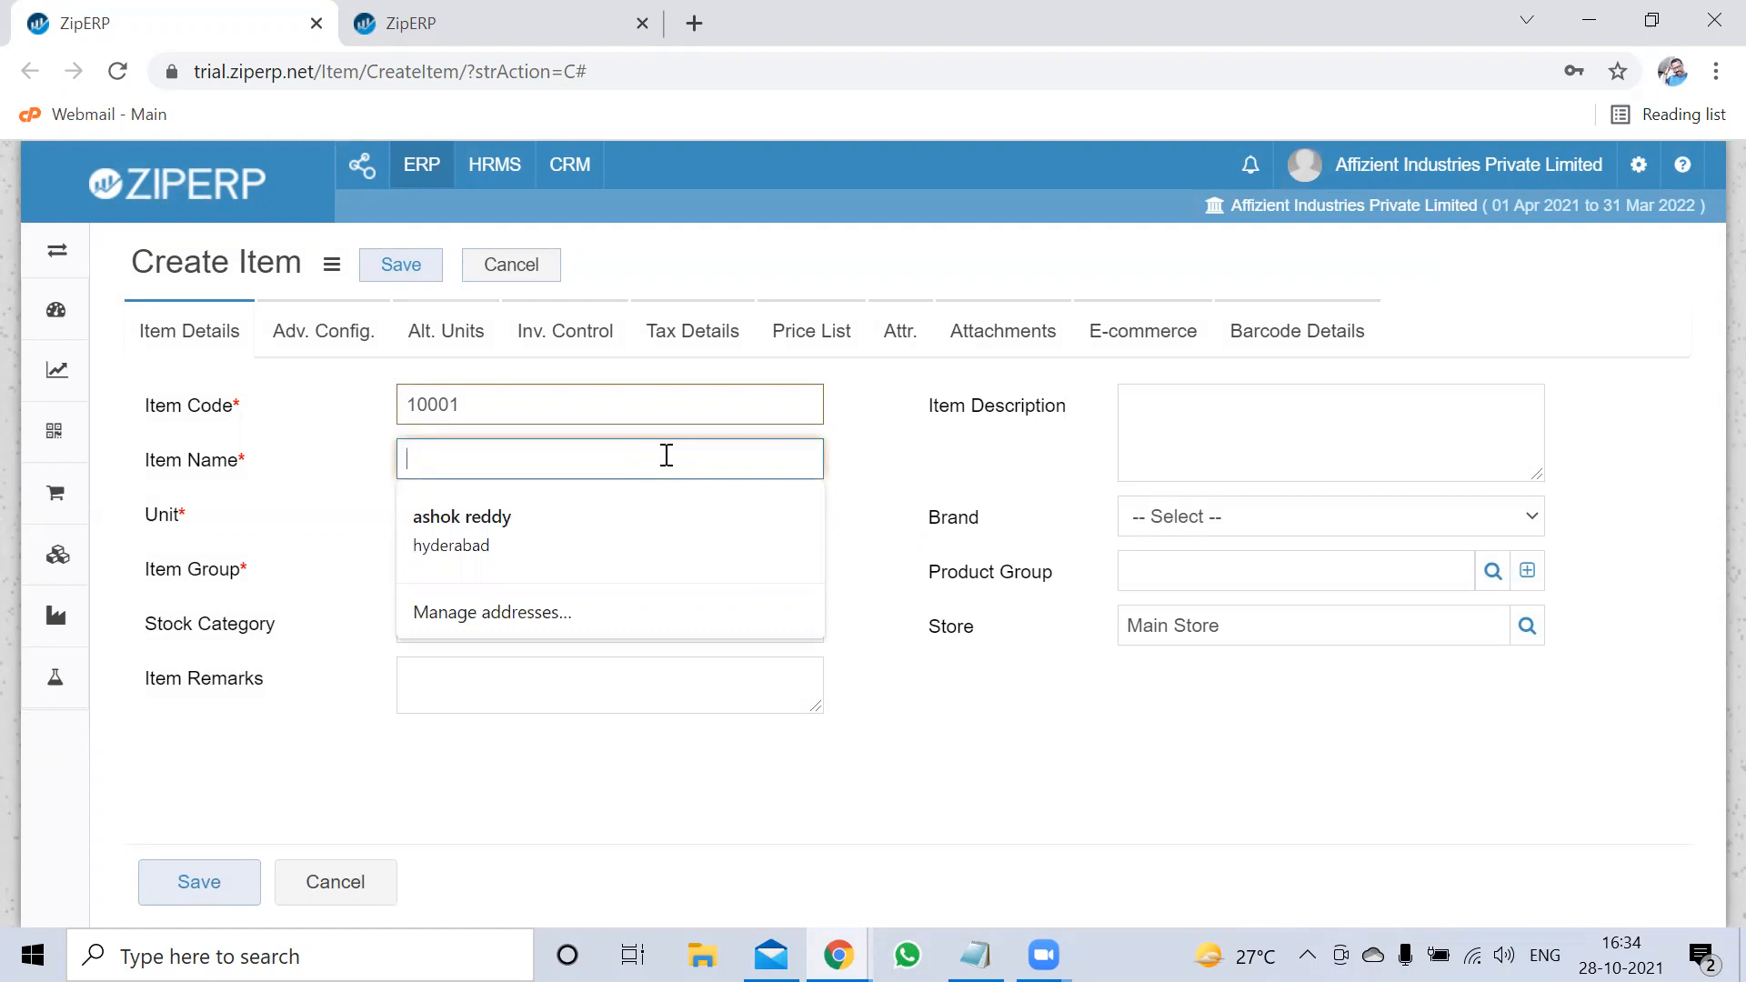
pyautogui.write('REAC')
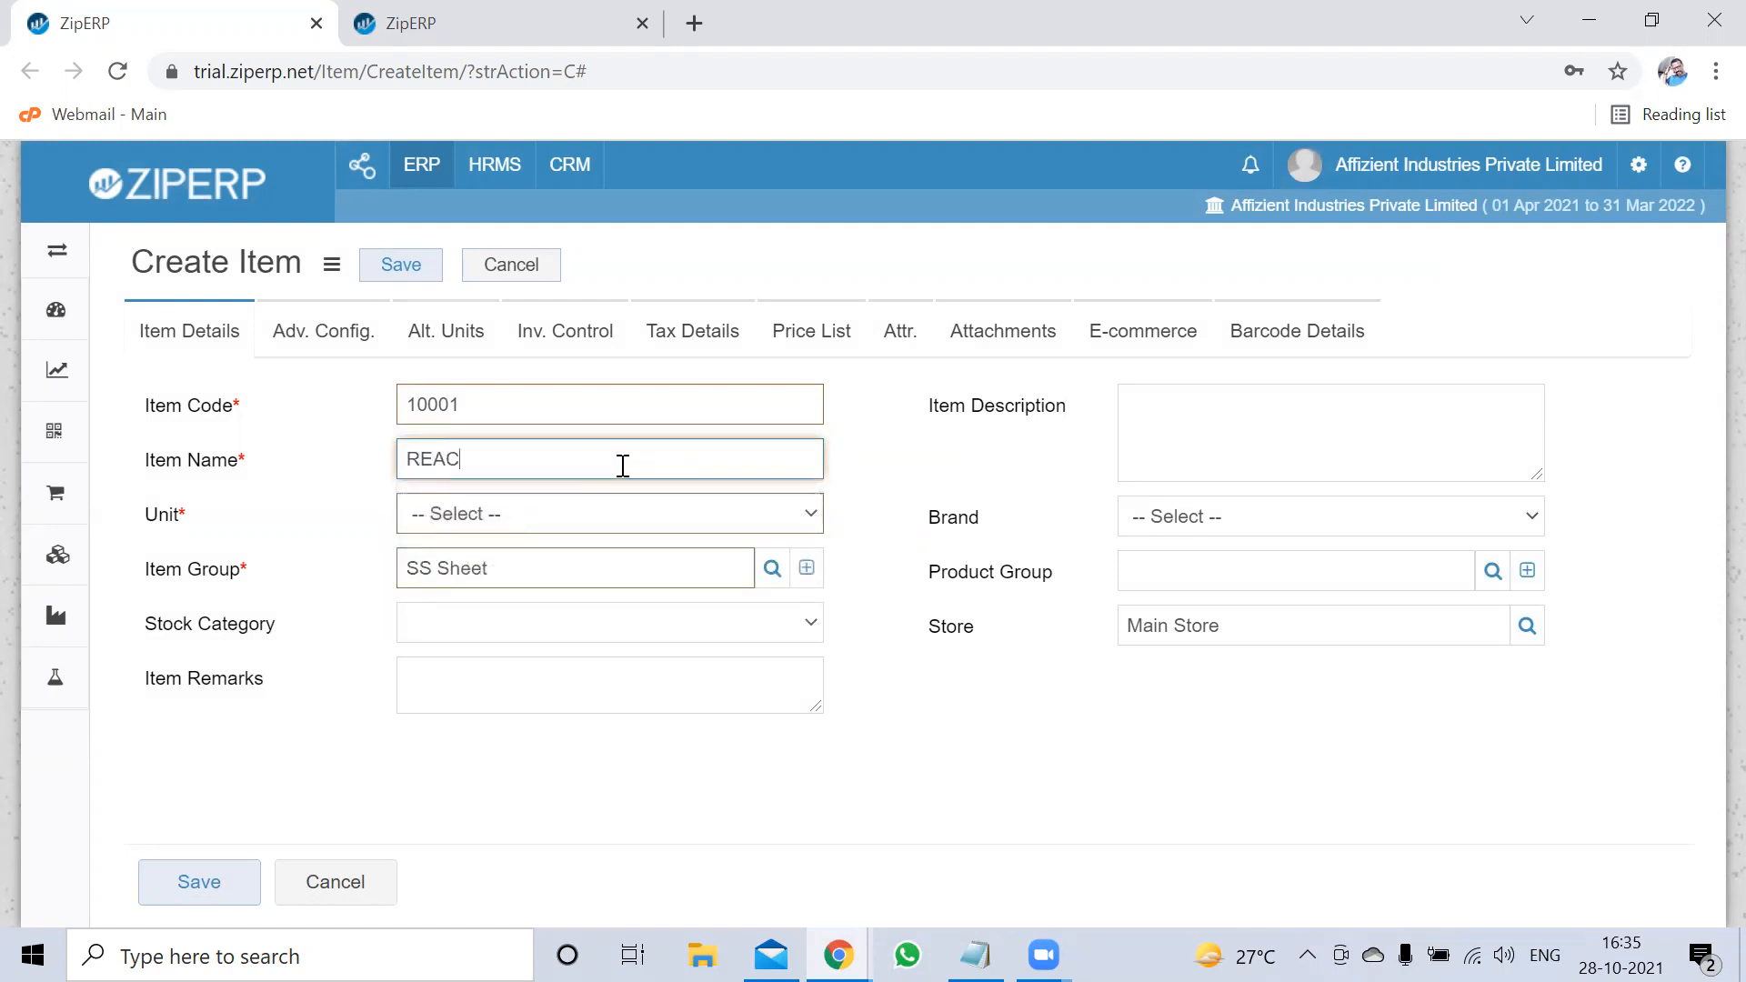
pyautogui.write('TOR SHELL')
pyautogui.click(979, 467)
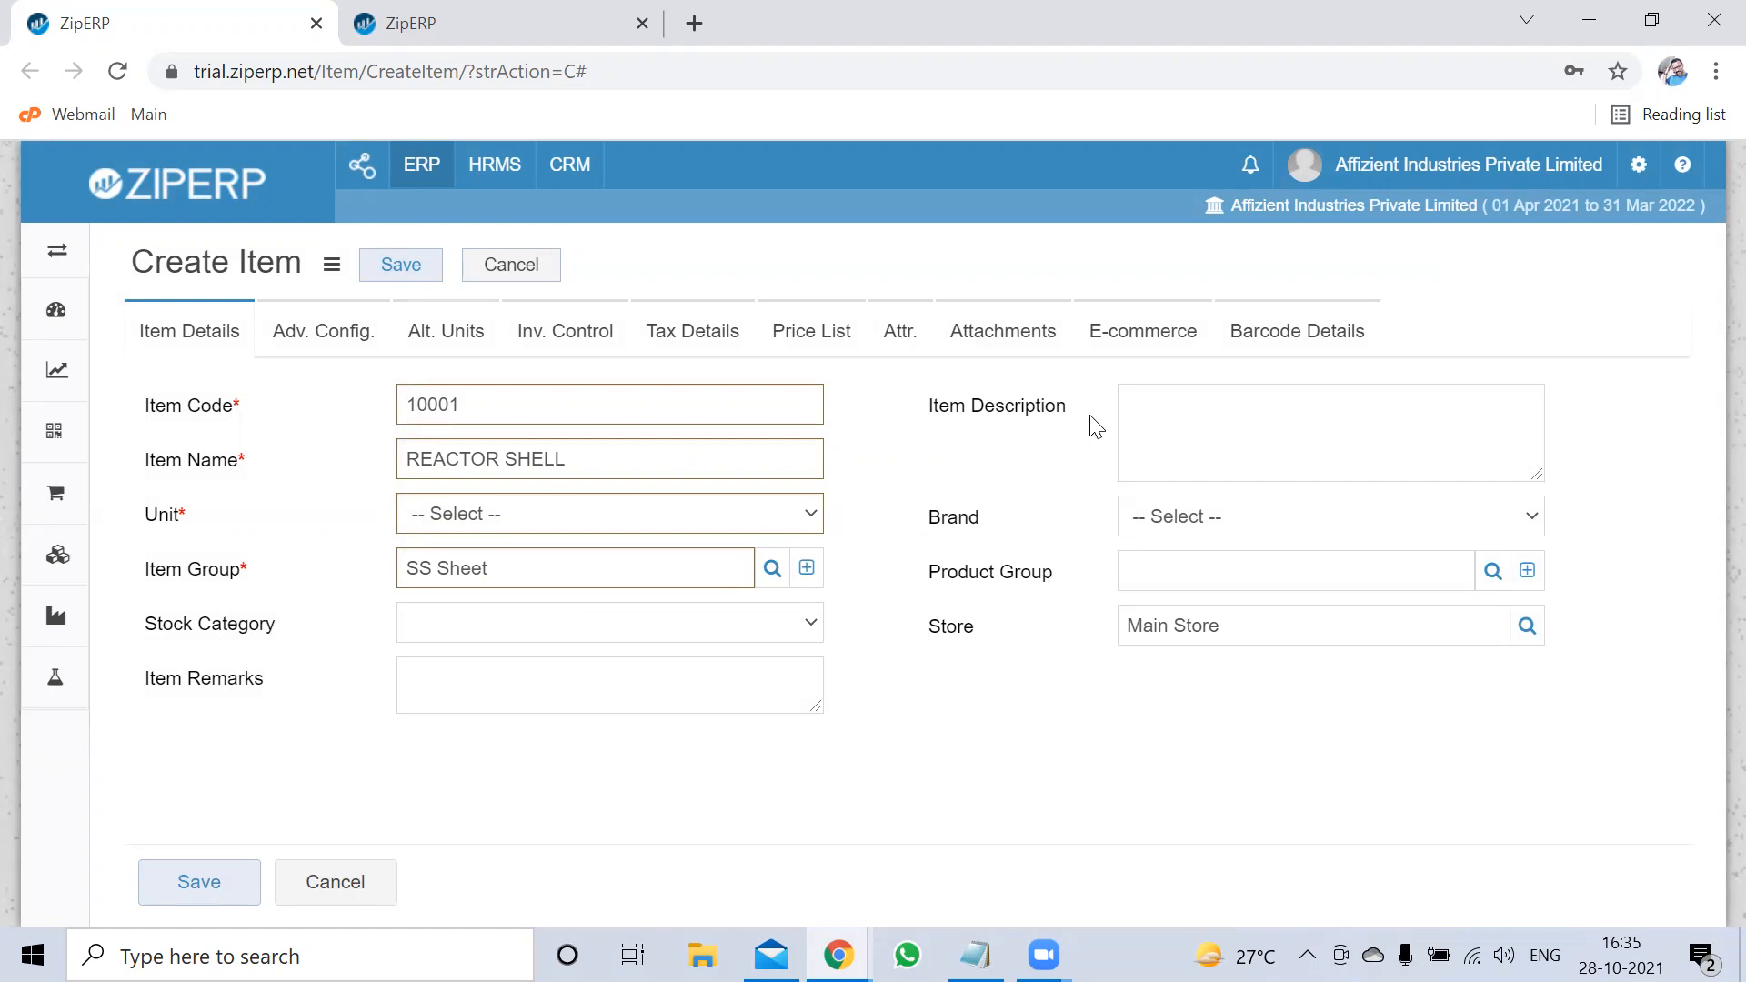
# Describe the item as 5MMx1500Wx6000L,MAKE:JINDAL.. and set its unit to Kgs
pyautogui.click(1149, 441)
pyautogui.write('5')
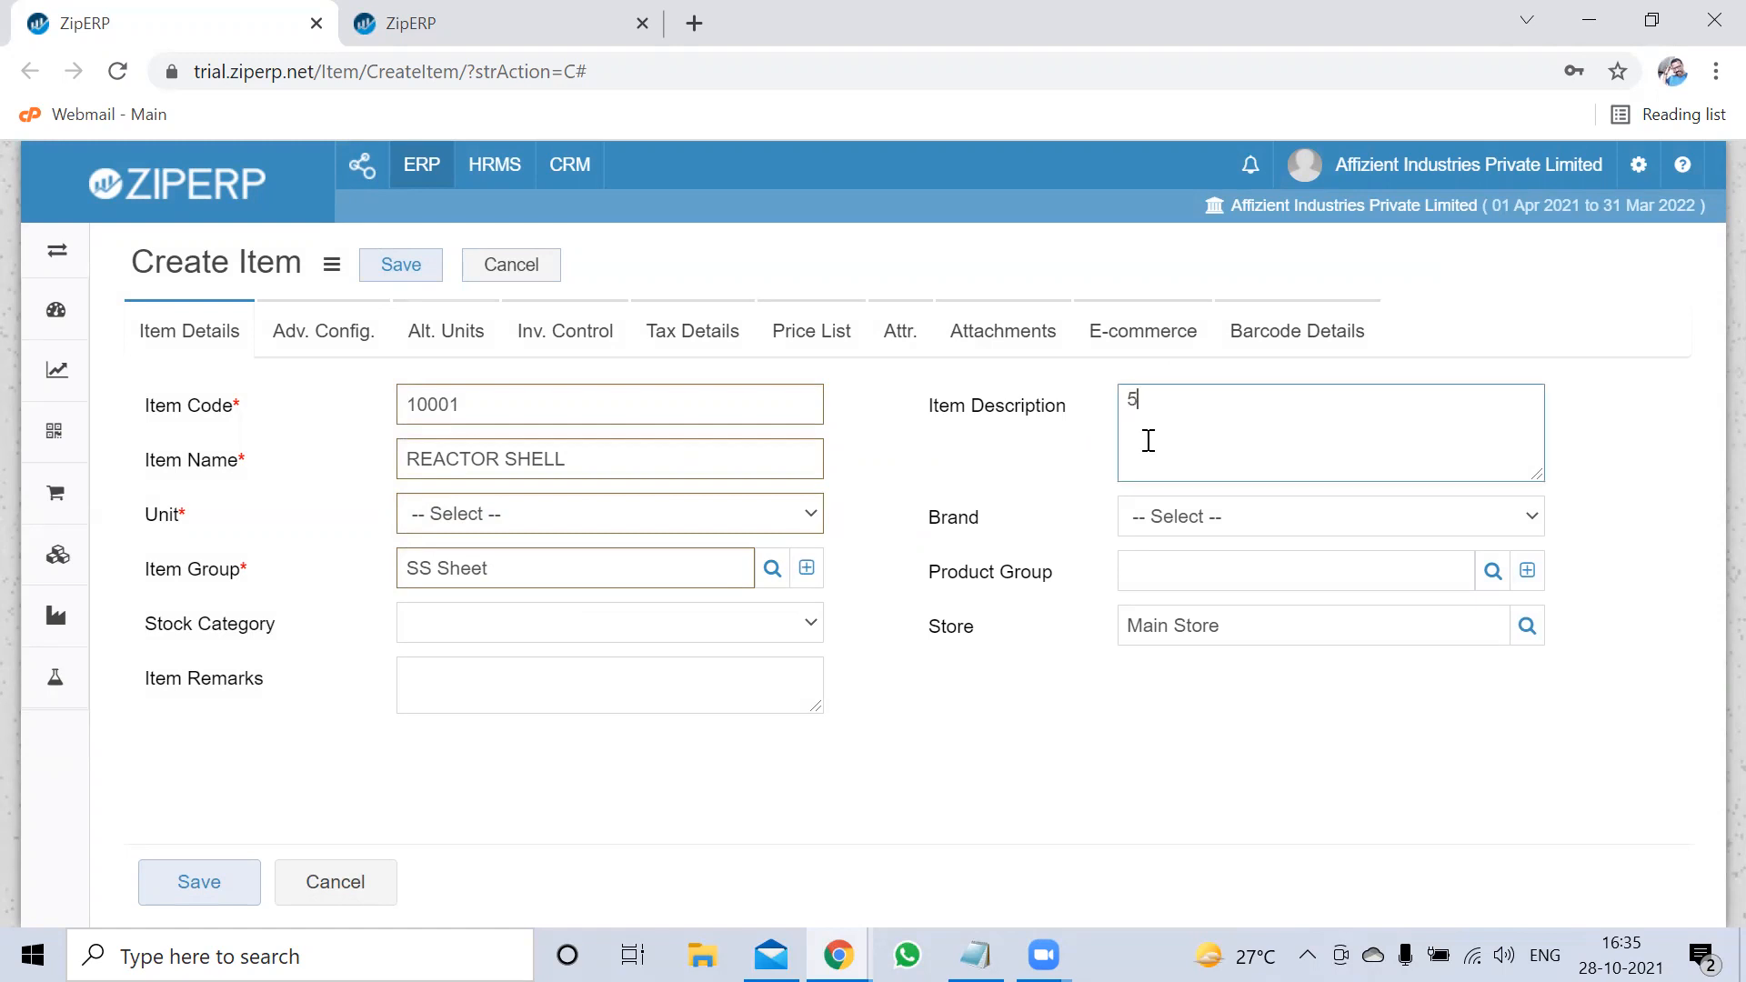
pyautogui.write('MMx1500Wx6000L')
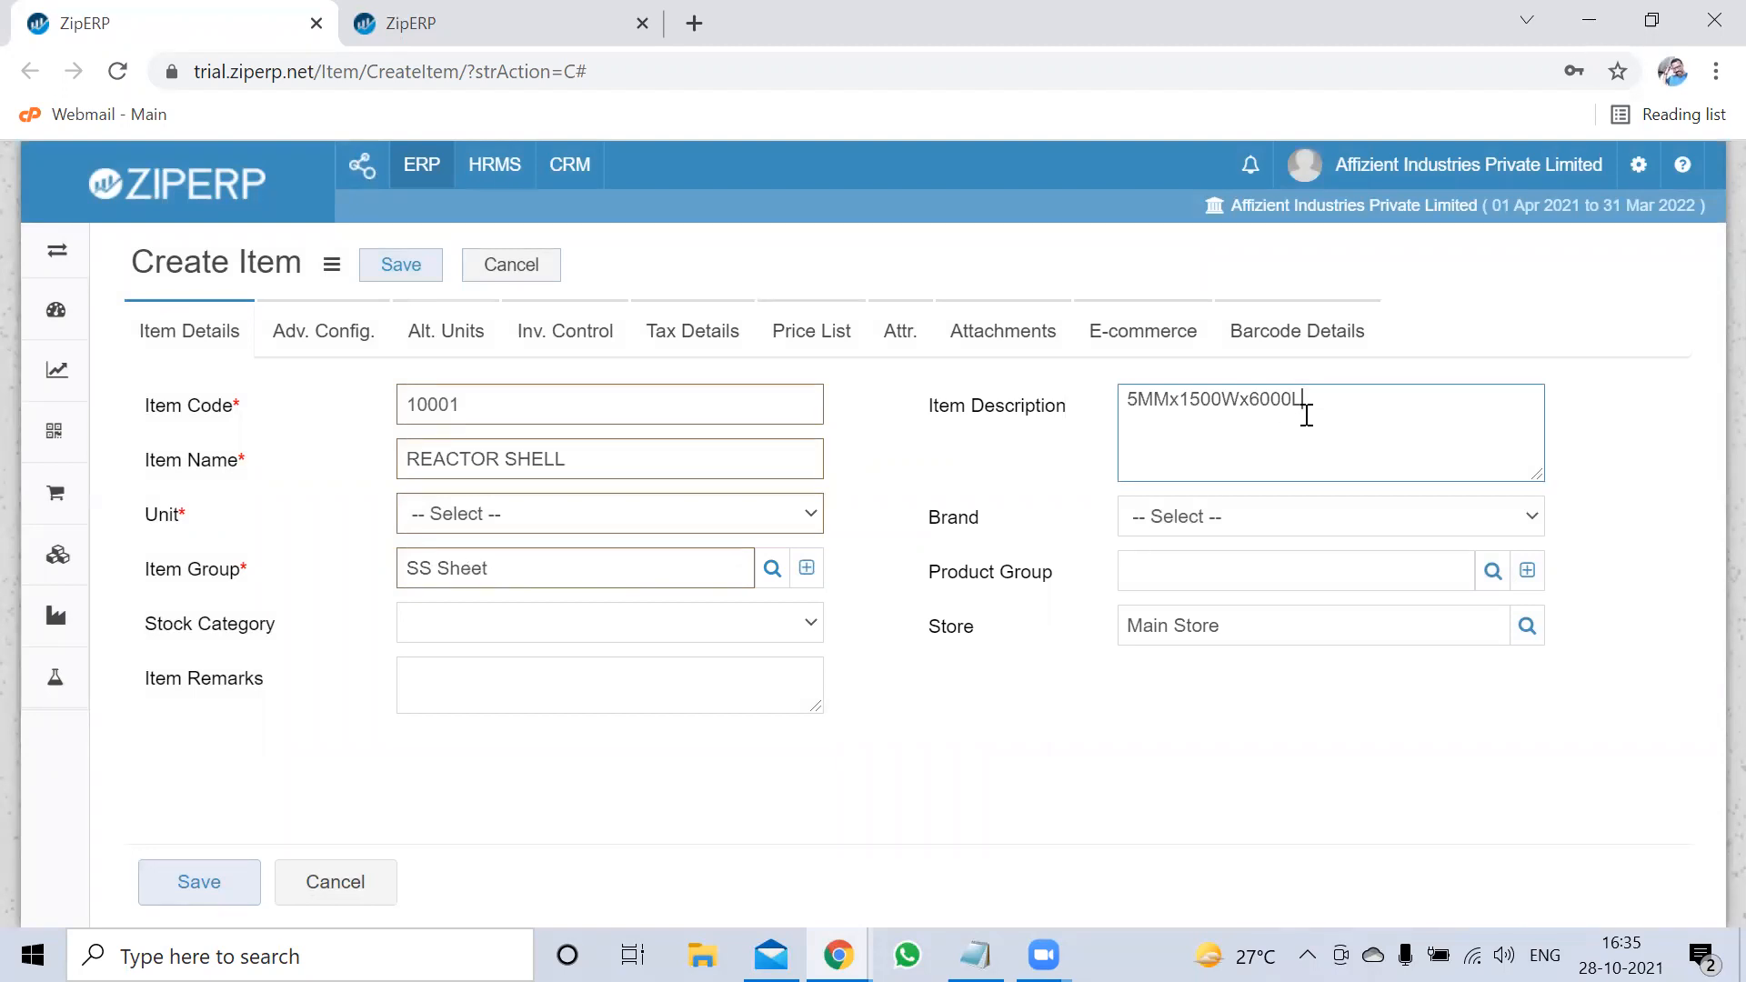
pyautogui.write('MAKE:')
pyautogui.write('JINDAL.')
pyautogui.write(',')
pyautogui.press('BackSpace')
pyautogui.write('.')
pyautogui.click(789, 530)
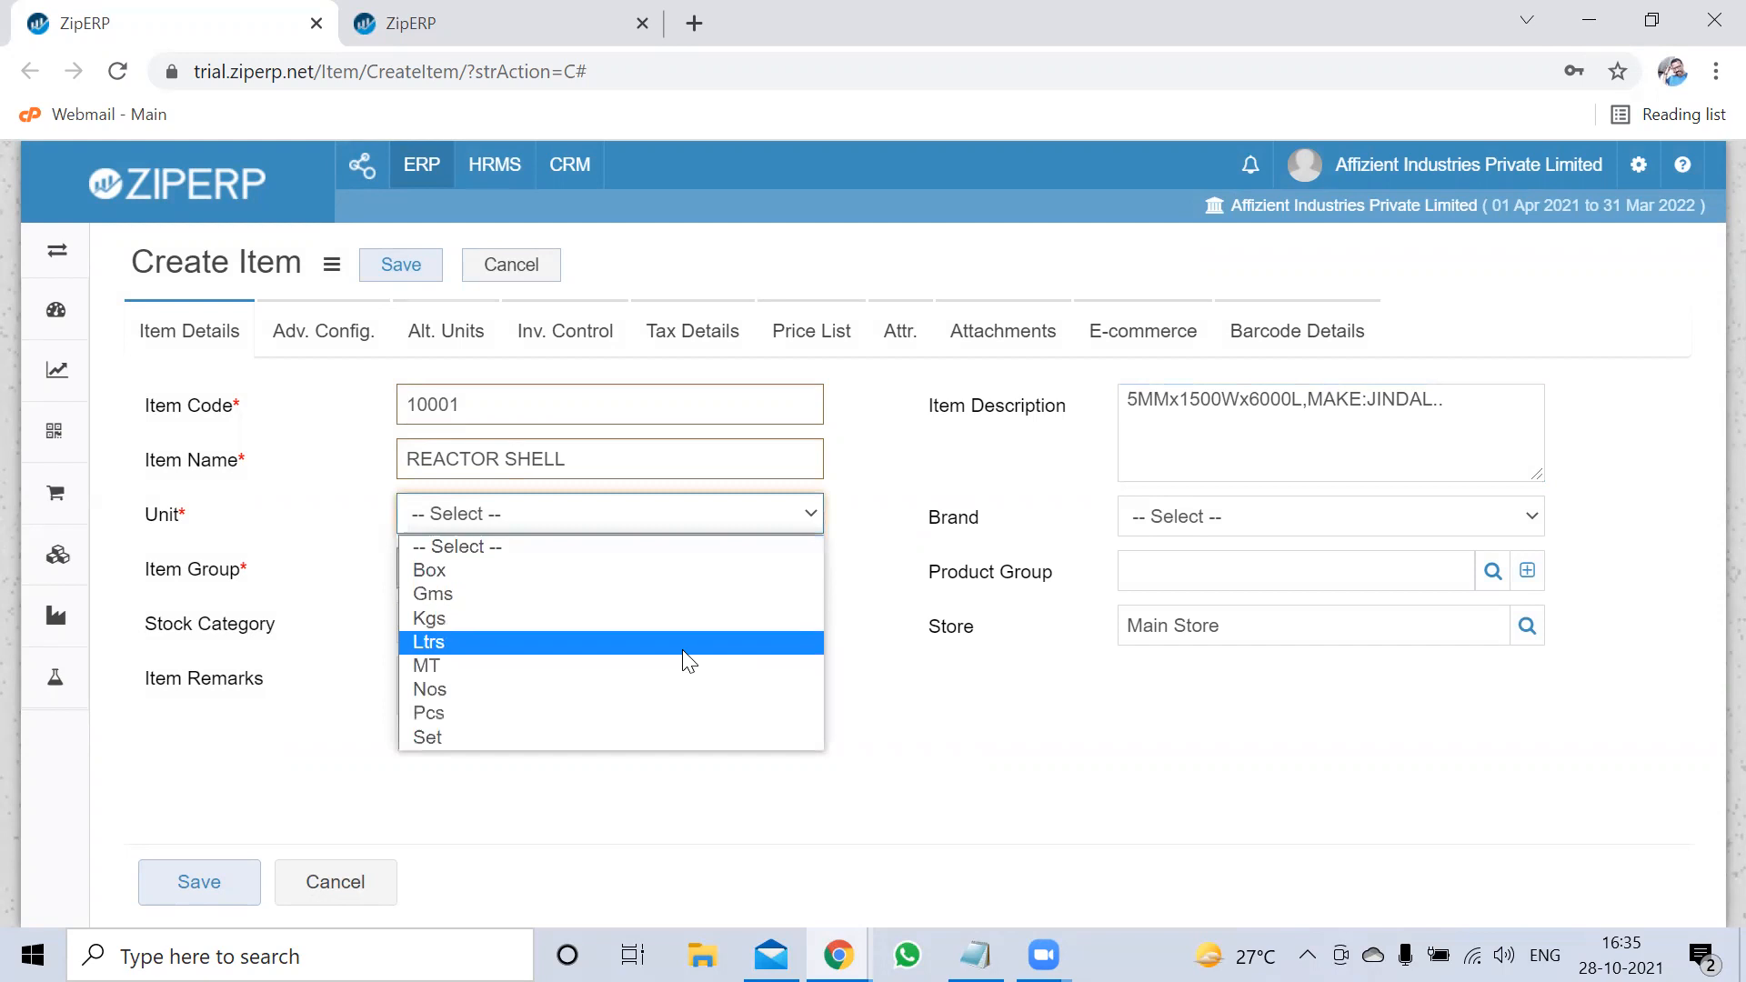
pyautogui.click(694, 621)
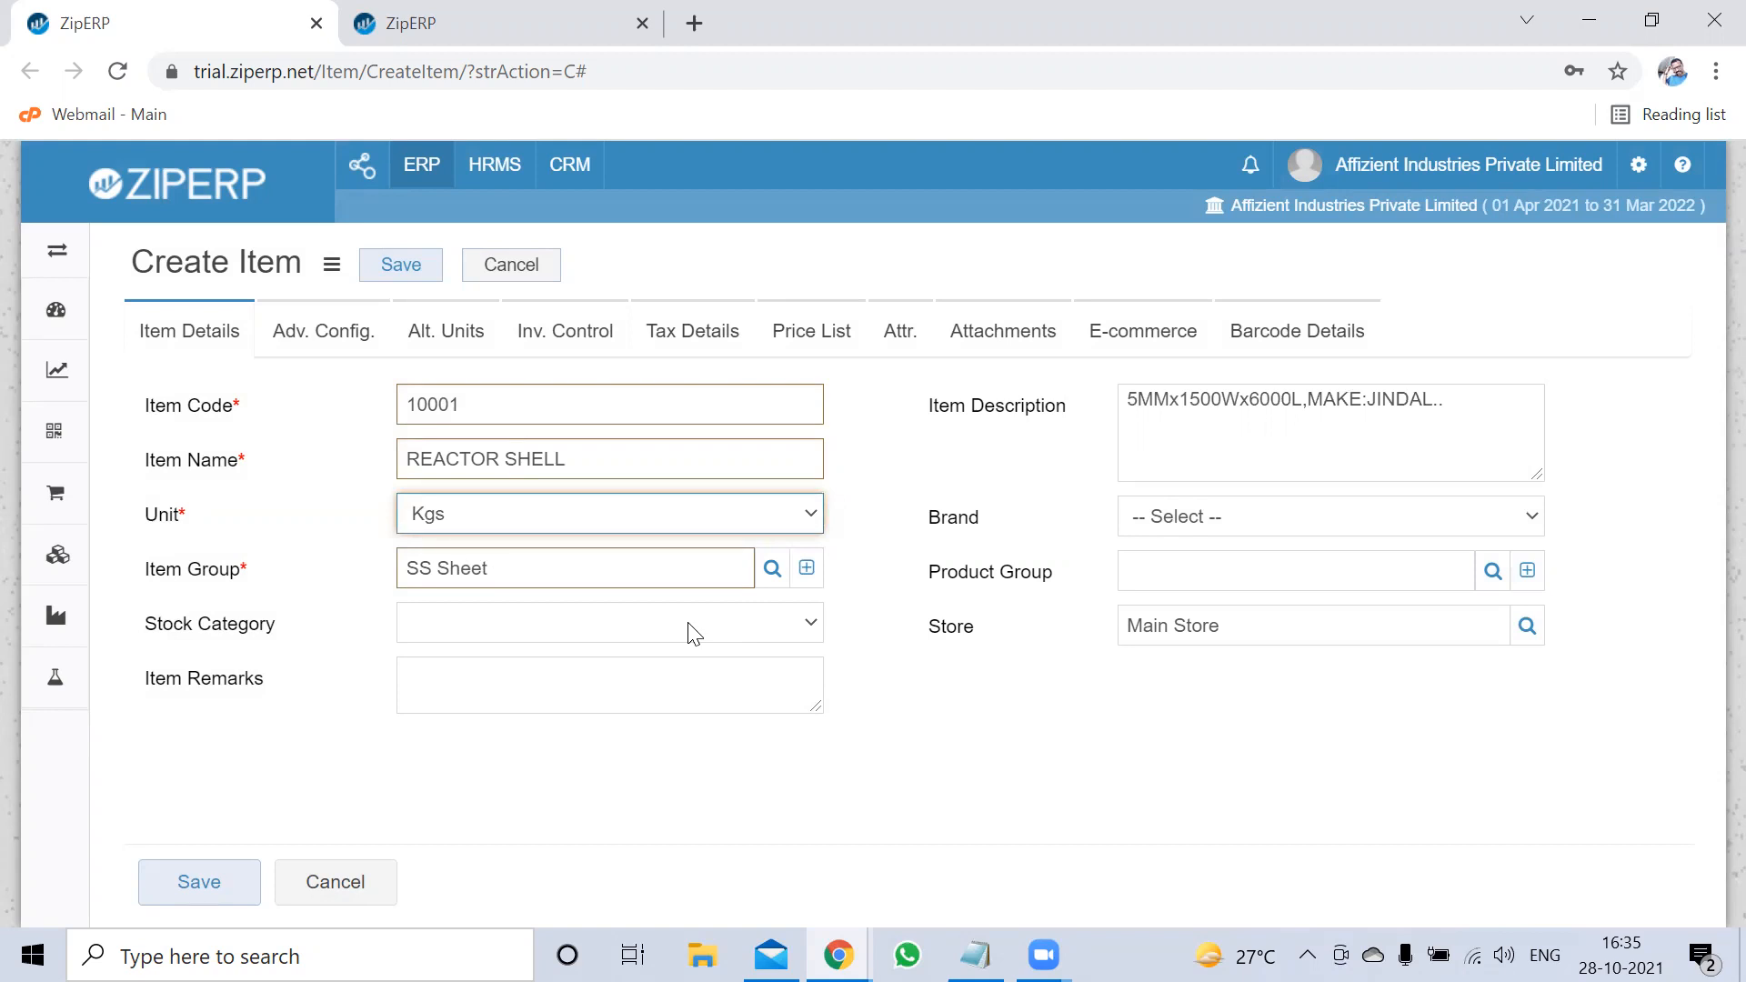
# In Adv. Config., set default purchase account Purchase A/c. and sales account Sales A/c
pyautogui.click(341, 335)
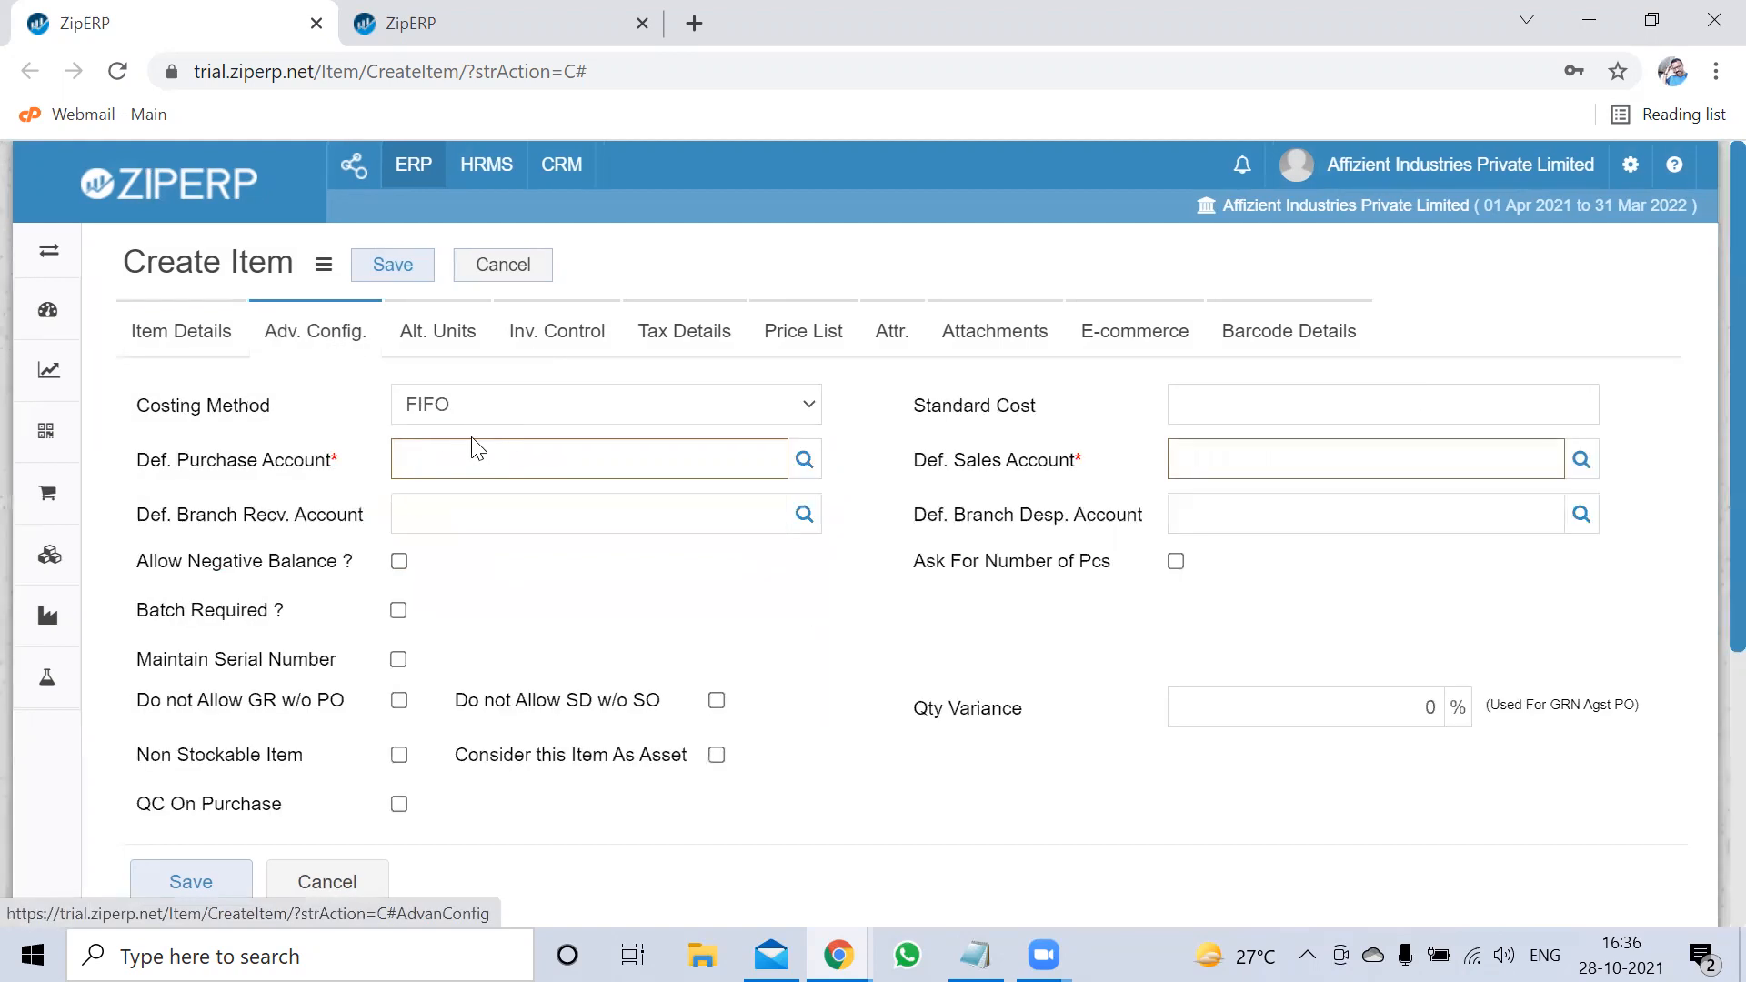
pyautogui.click(435, 452)
pyautogui.write('pur')
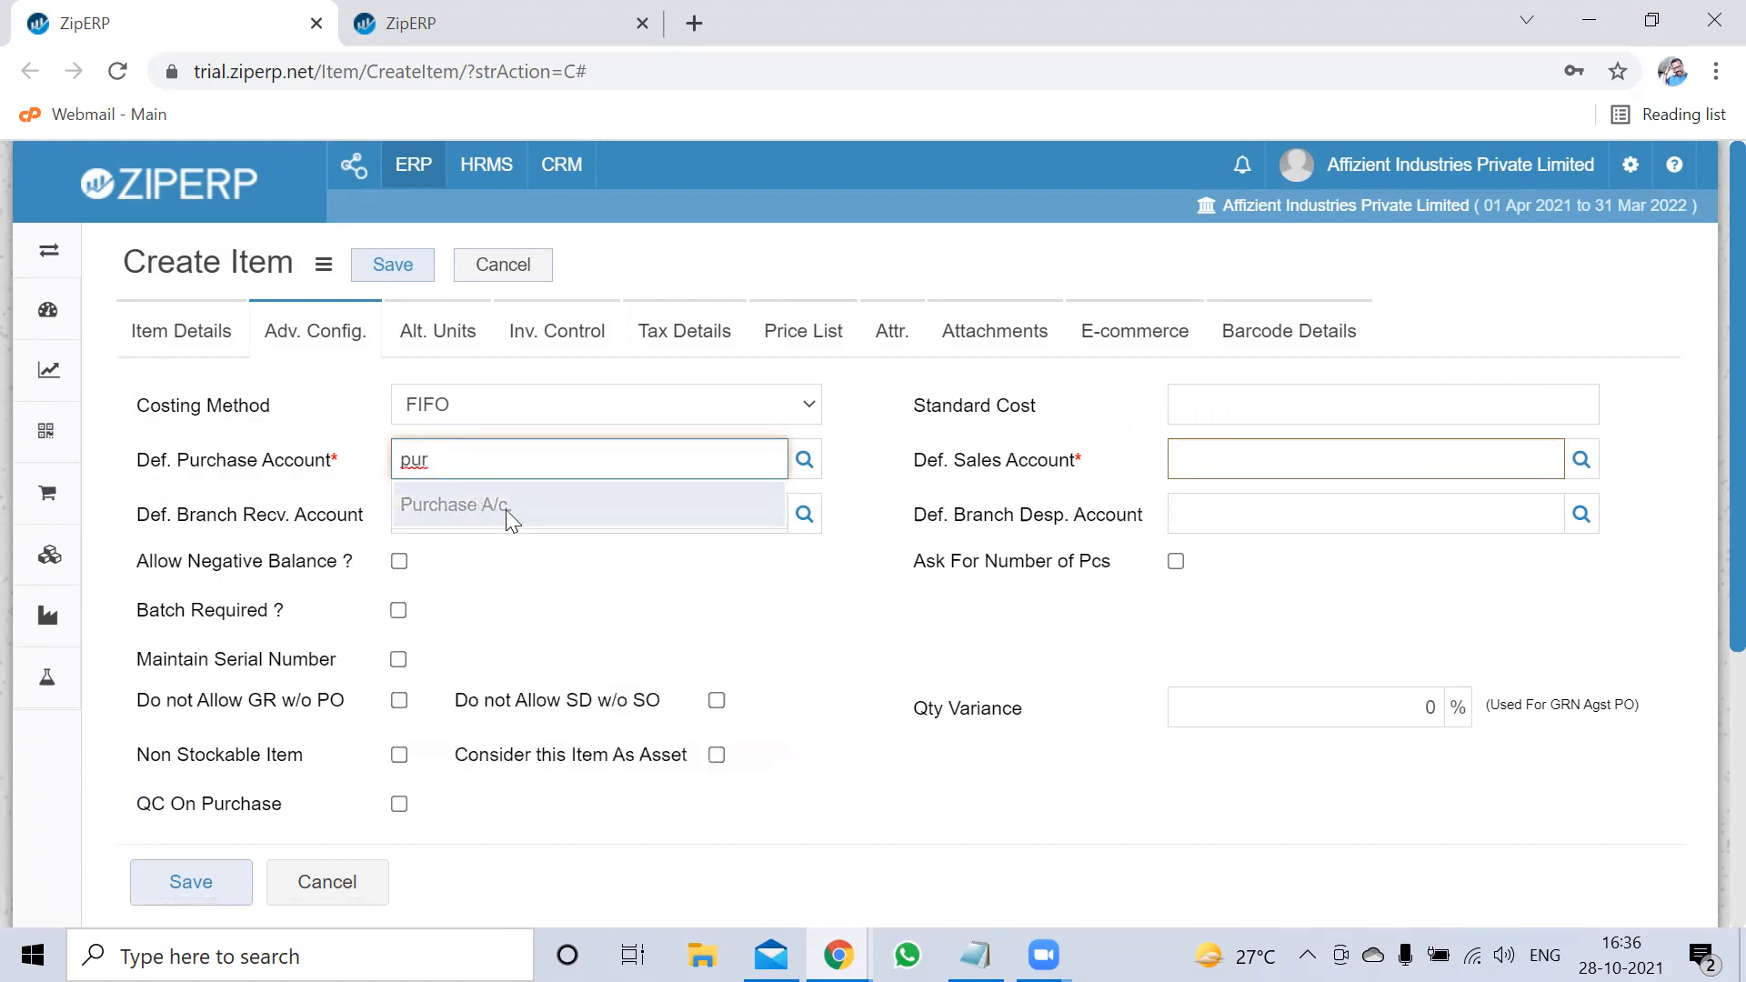
pyautogui.click(506, 508)
pyautogui.click(1228, 464)
pyautogui.write('sales')
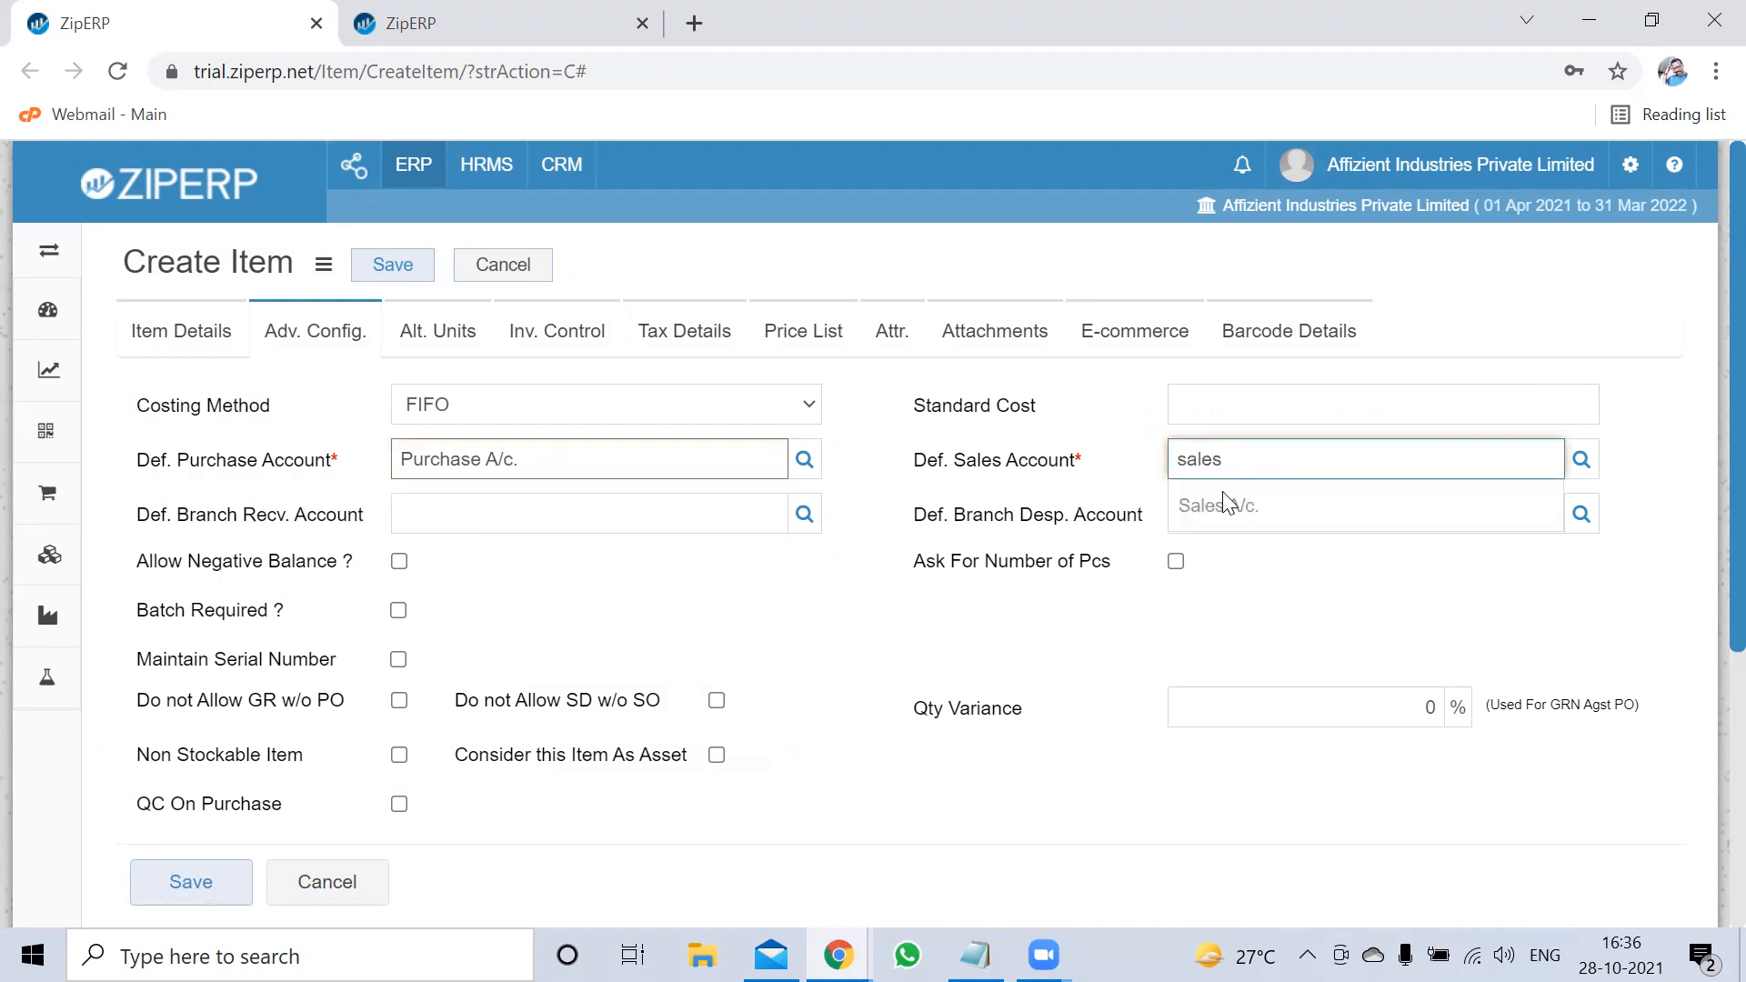
pyautogui.click(1228, 505)
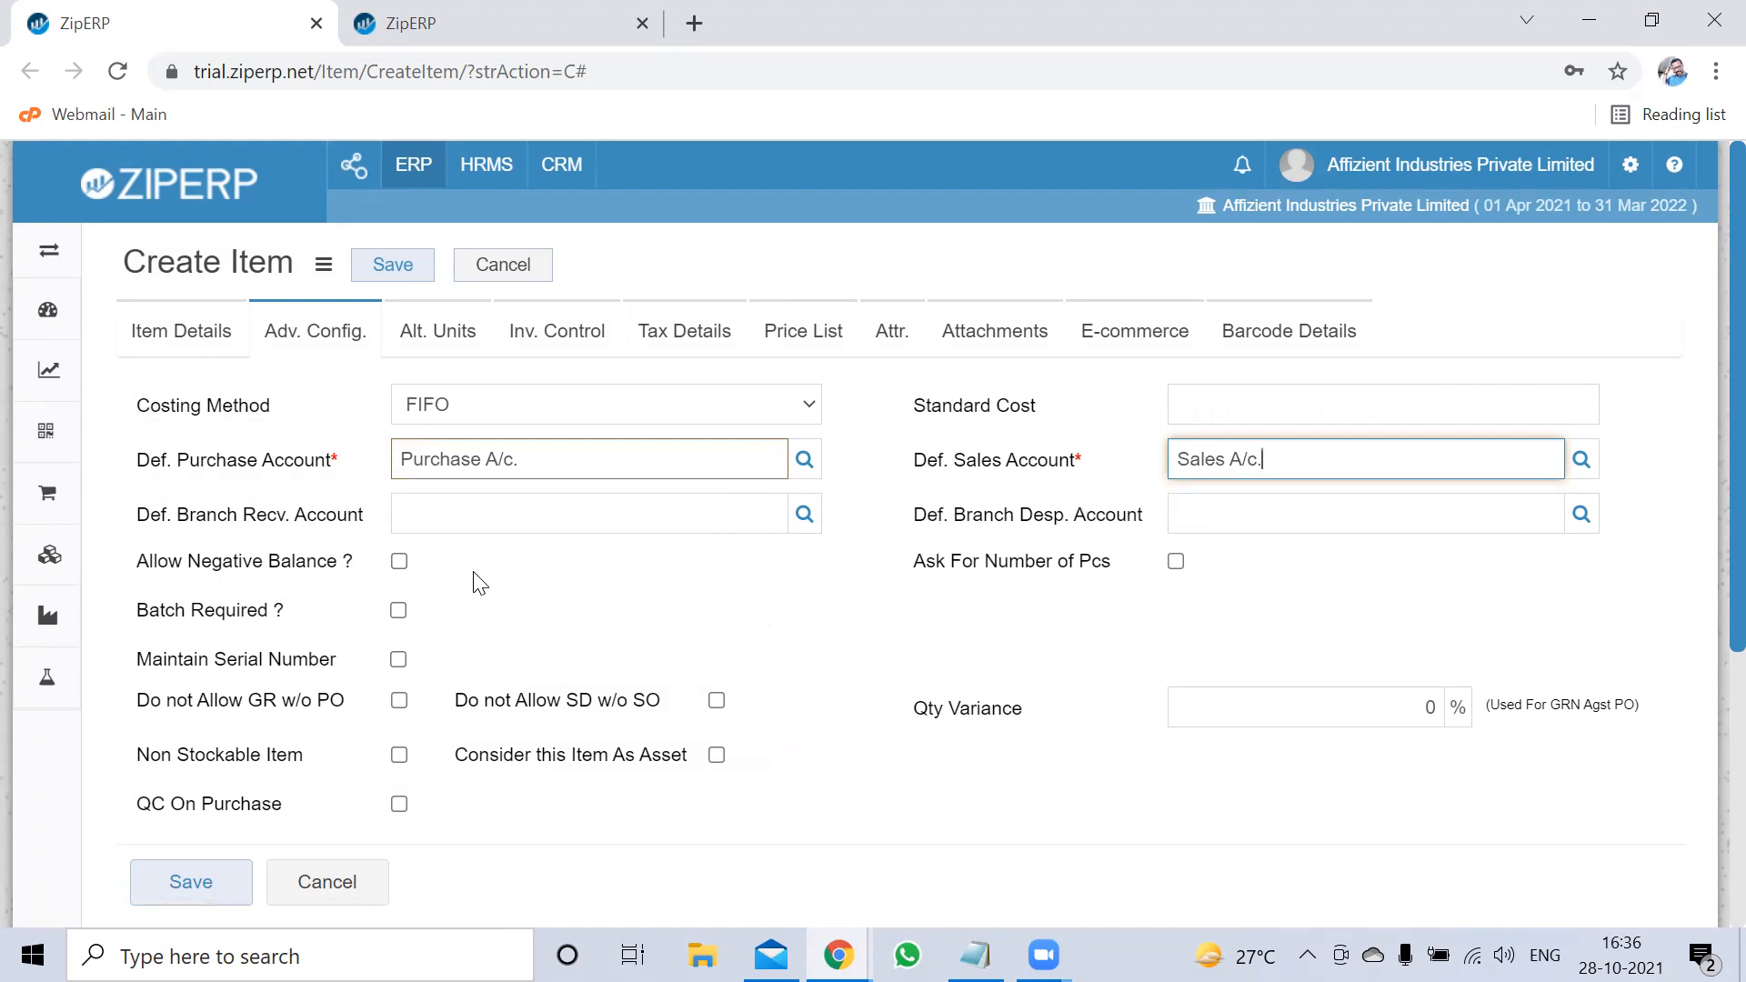
# Review the Allow Negative Balance, Batch Required and Maintain Serial Number options and the empty HSN Code field
pyautogui.moveTo(138, 560); pyautogui.dragTo(340, 561)
pyautogui.moveTo(137, 609); pyautogui.dragTo(282, 612)
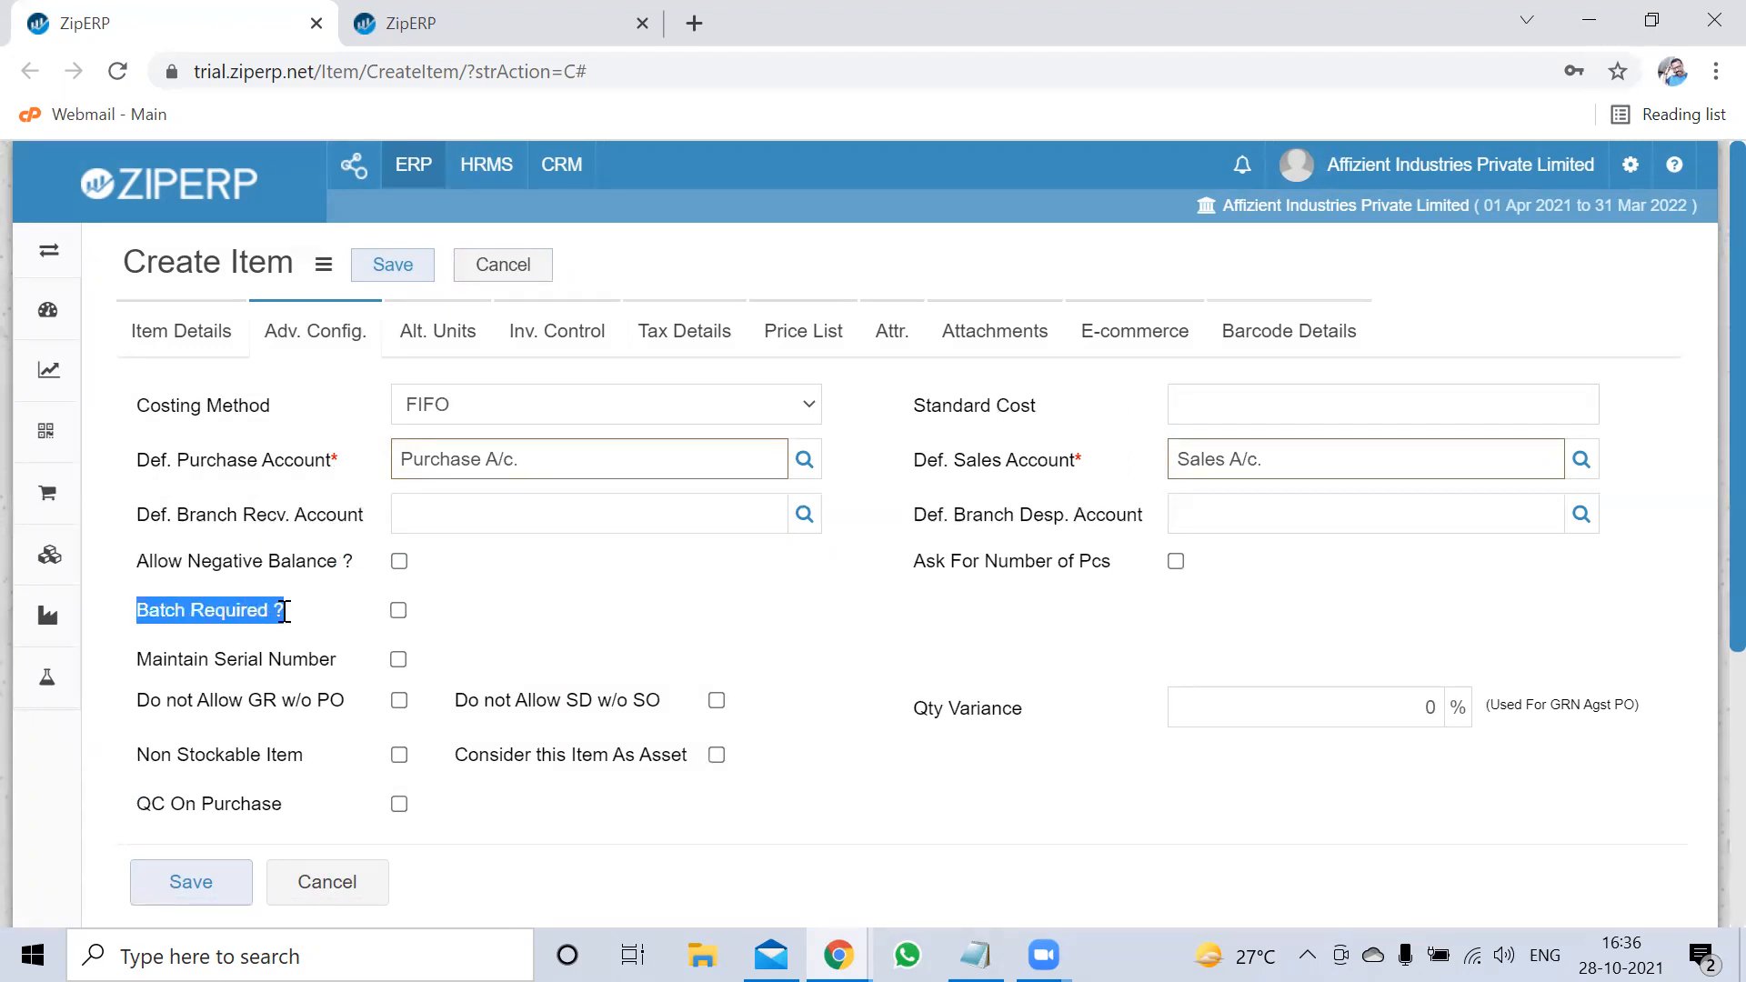
pyautogui.moveTo(178, 660); pyautogui.dragTo(289, 664)
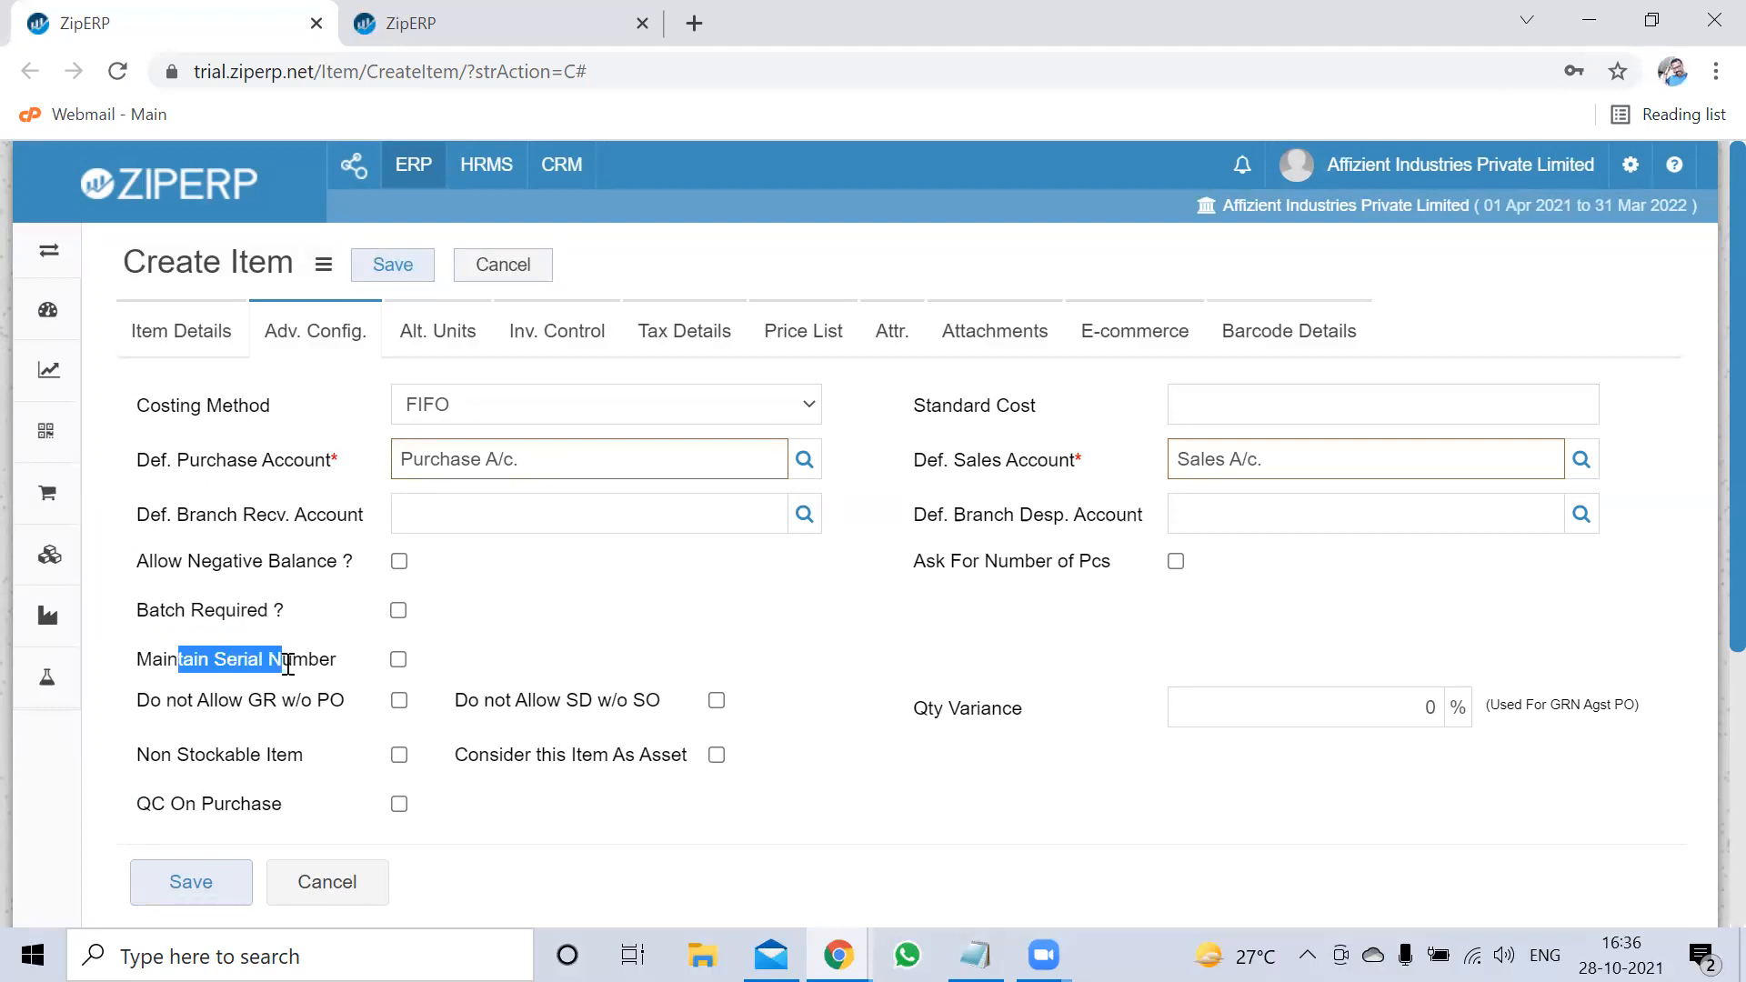
pyautogui.click(499, 635)
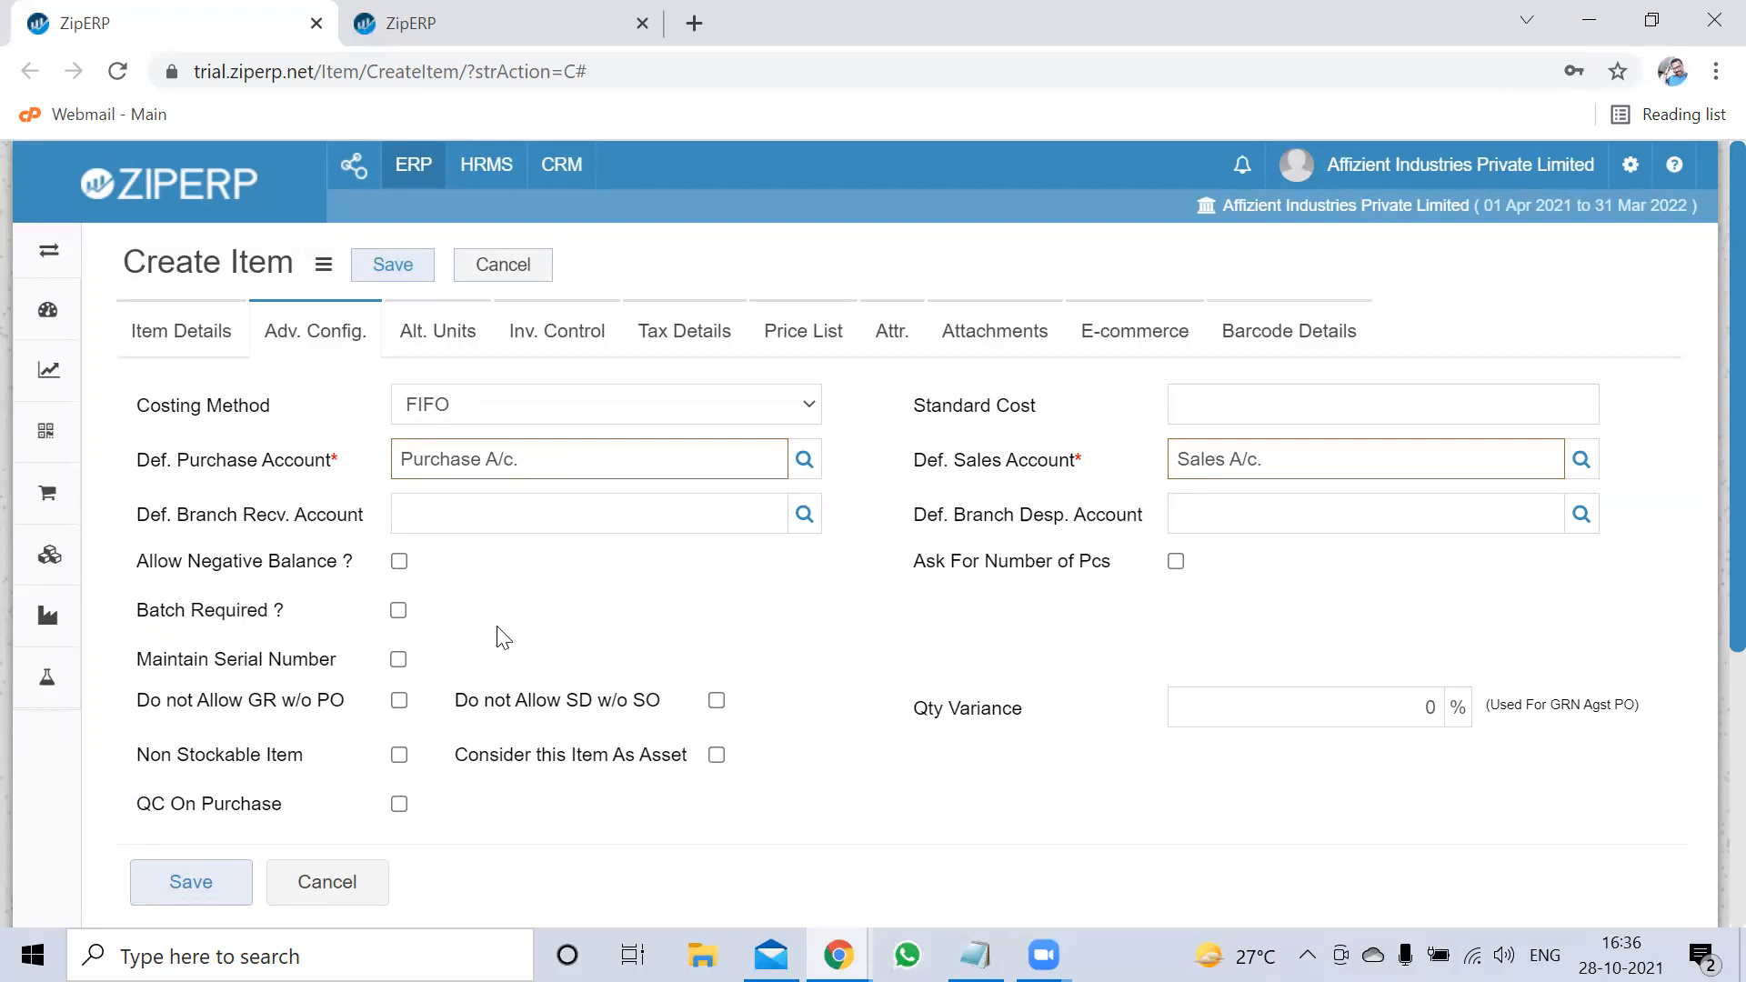
pyautogui.scroll(-3, 499, 635)
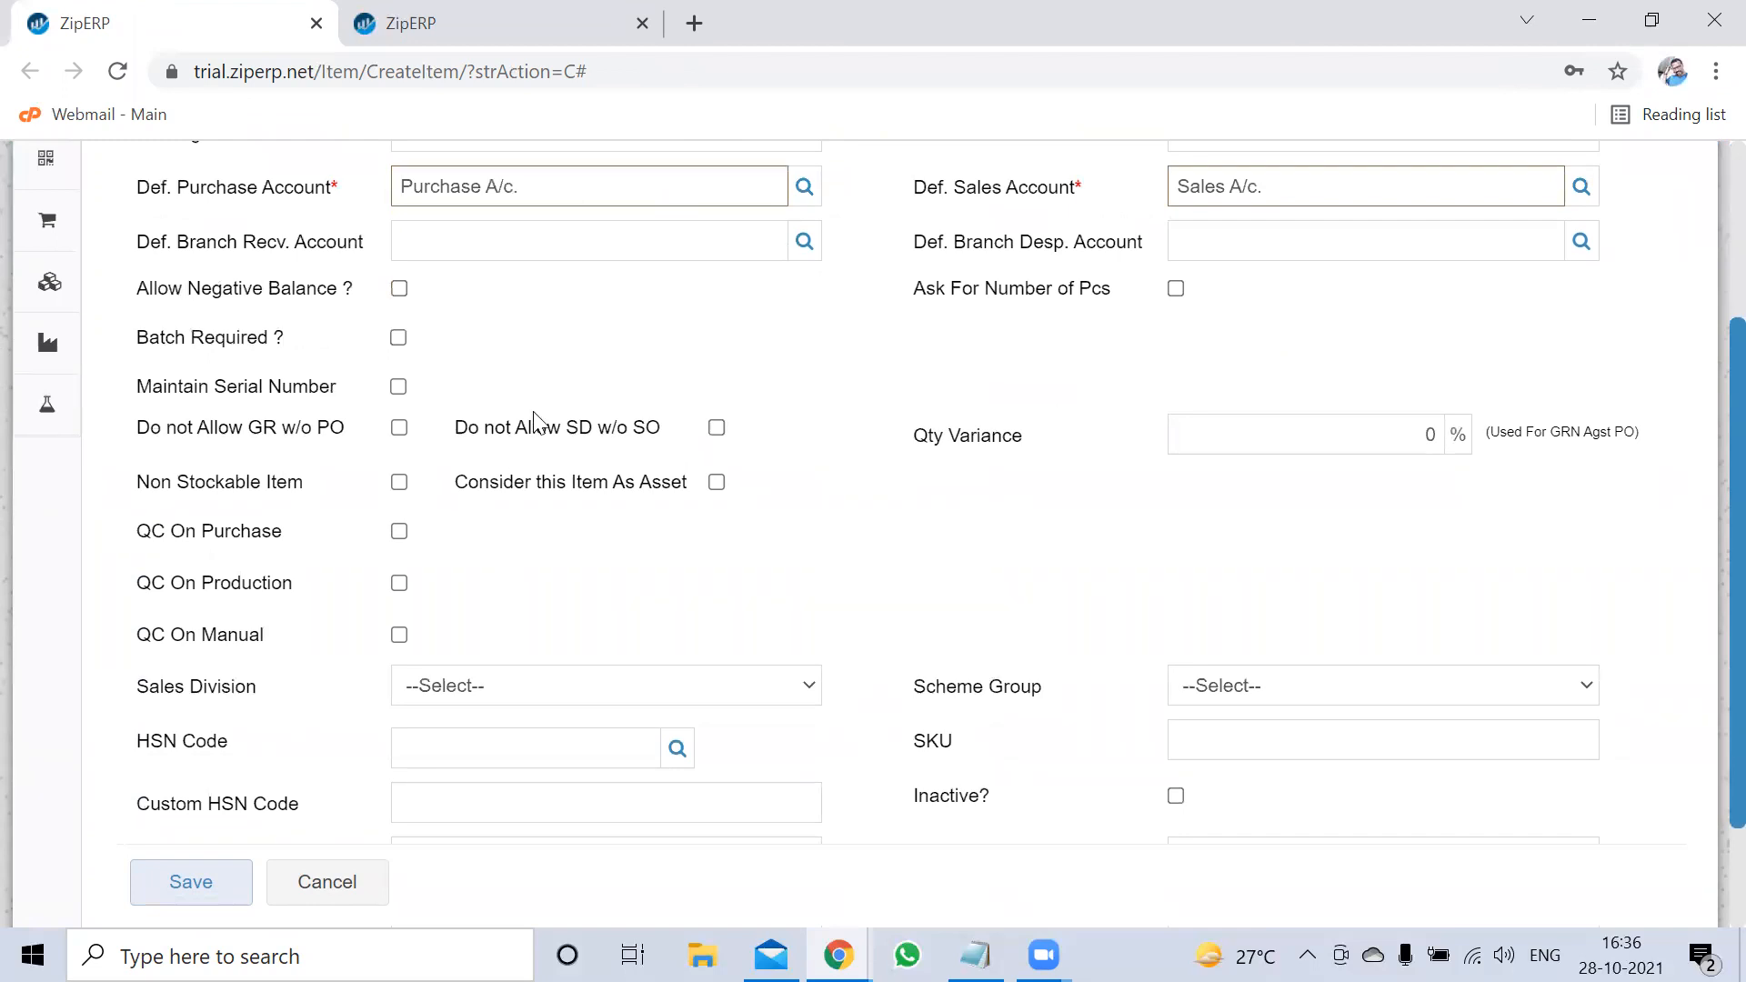
pyautogui.scroll(-2, 545, 455)
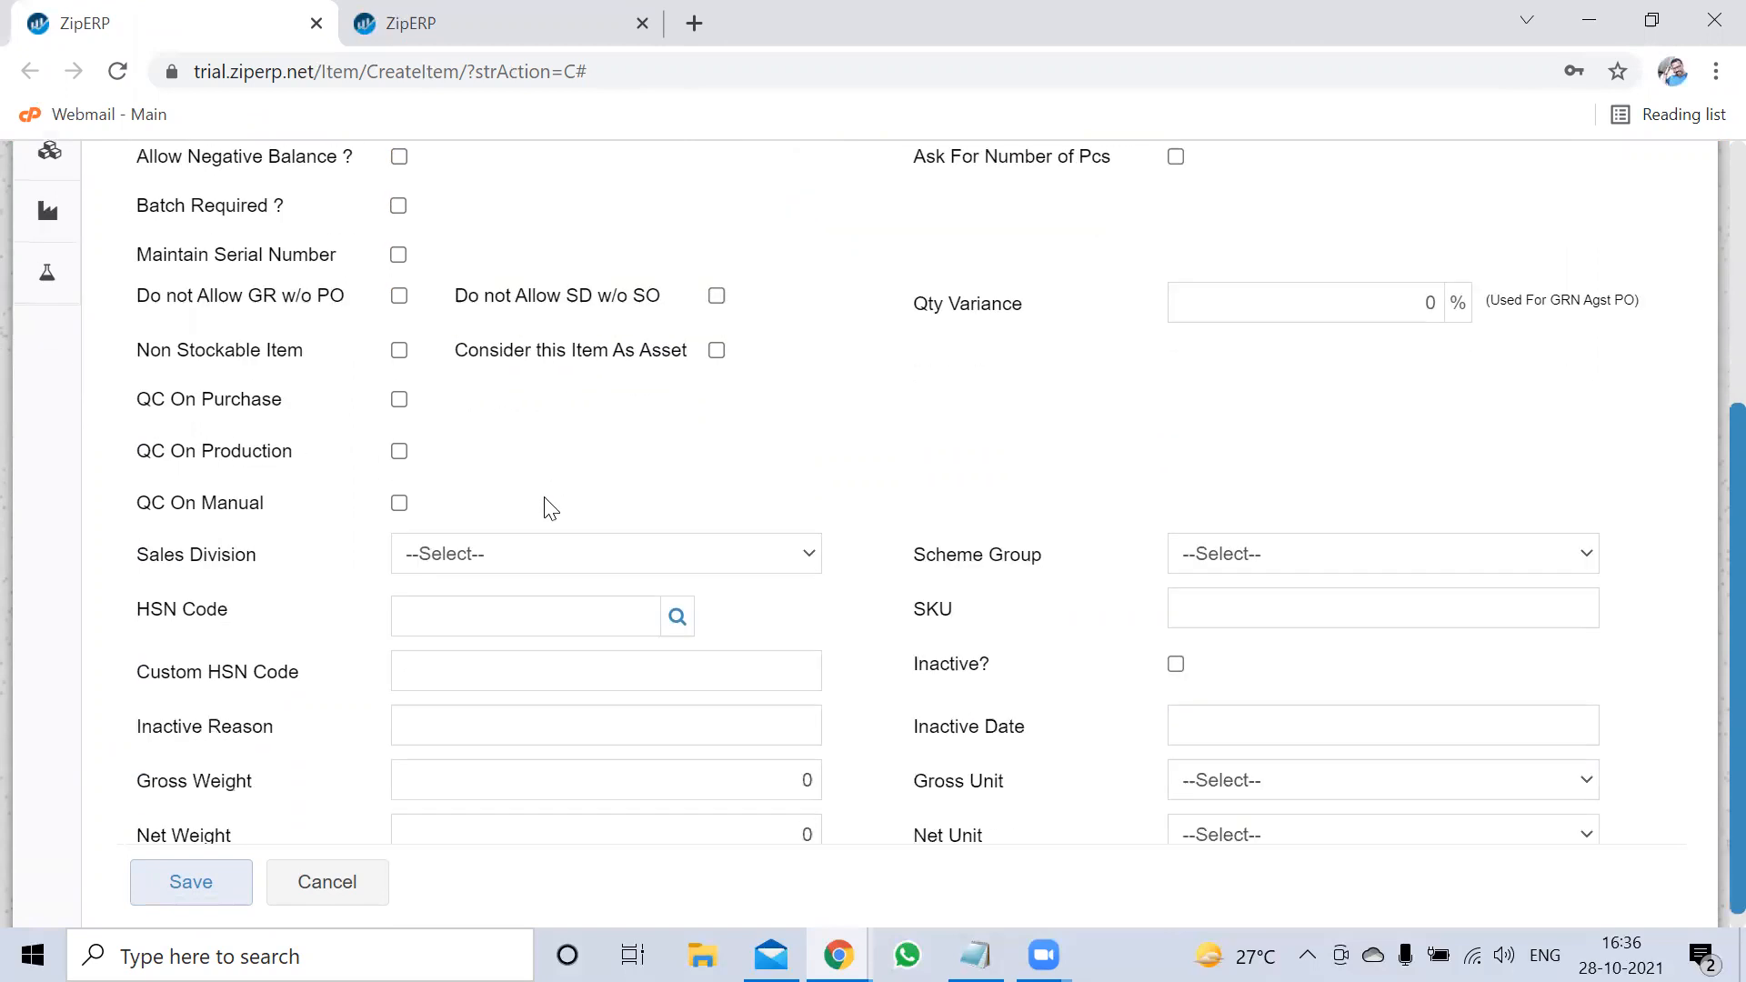
pyautogui.click(466, 580)
pyautogui.tripleClick(169, 588)
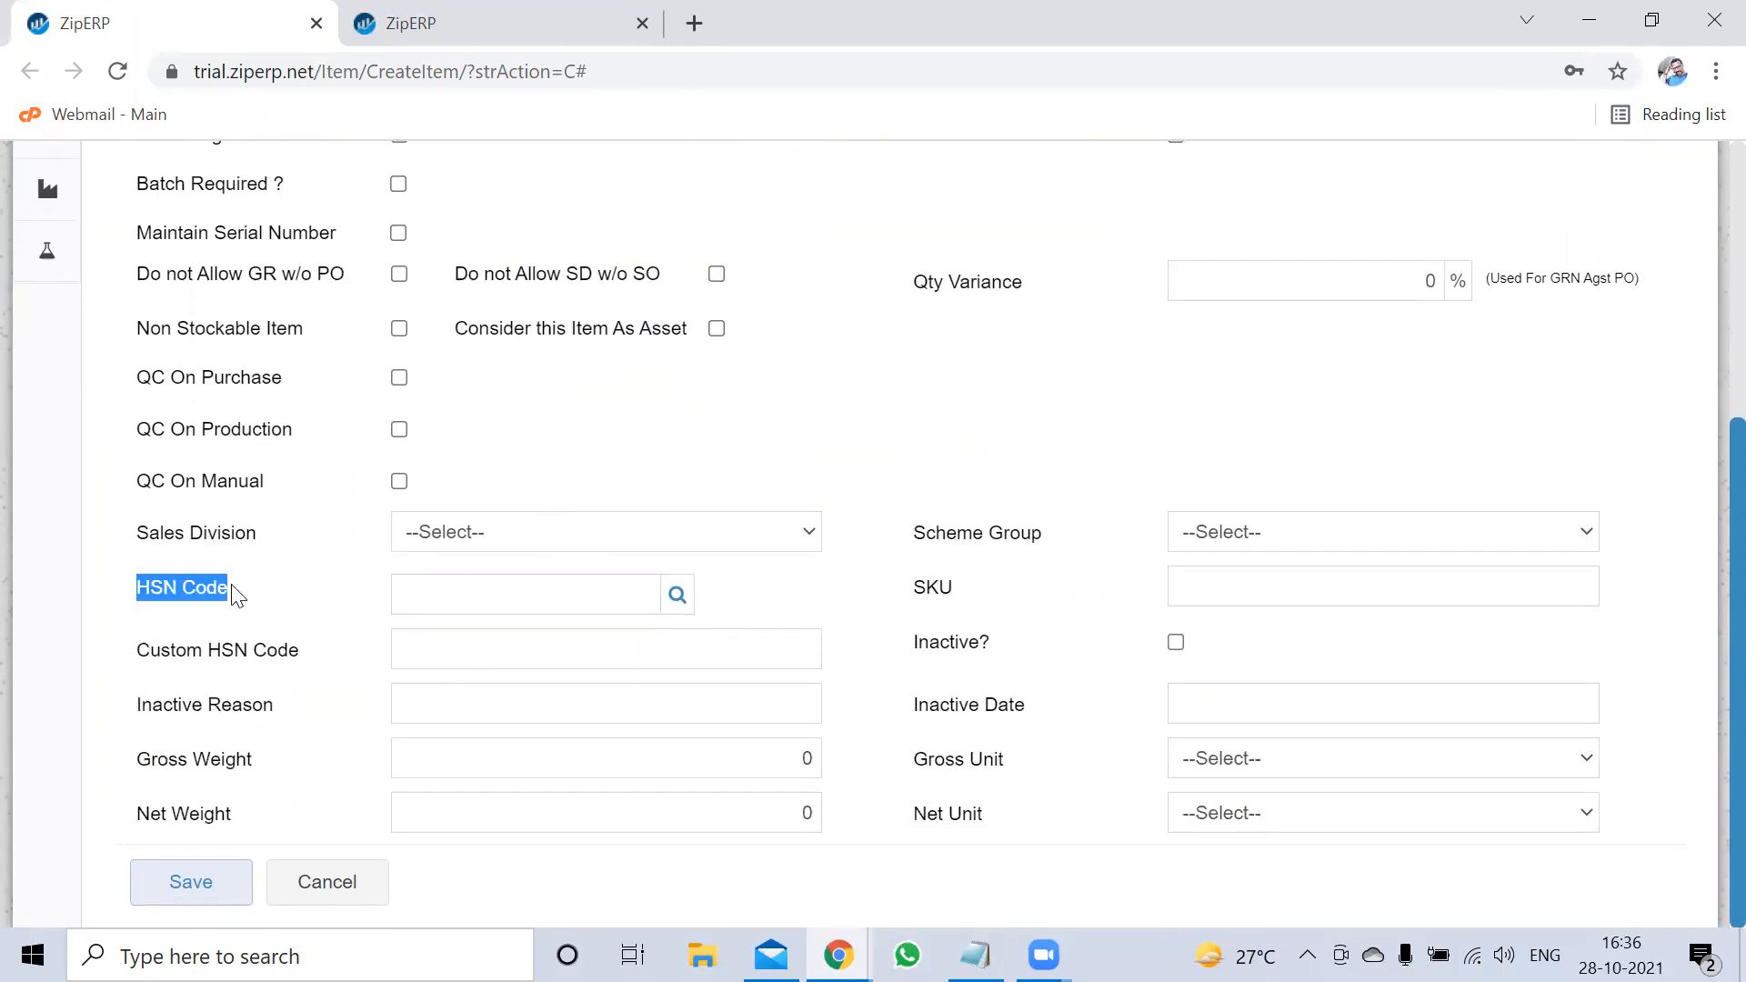
pyautogui.scroll(10, 723, 543)
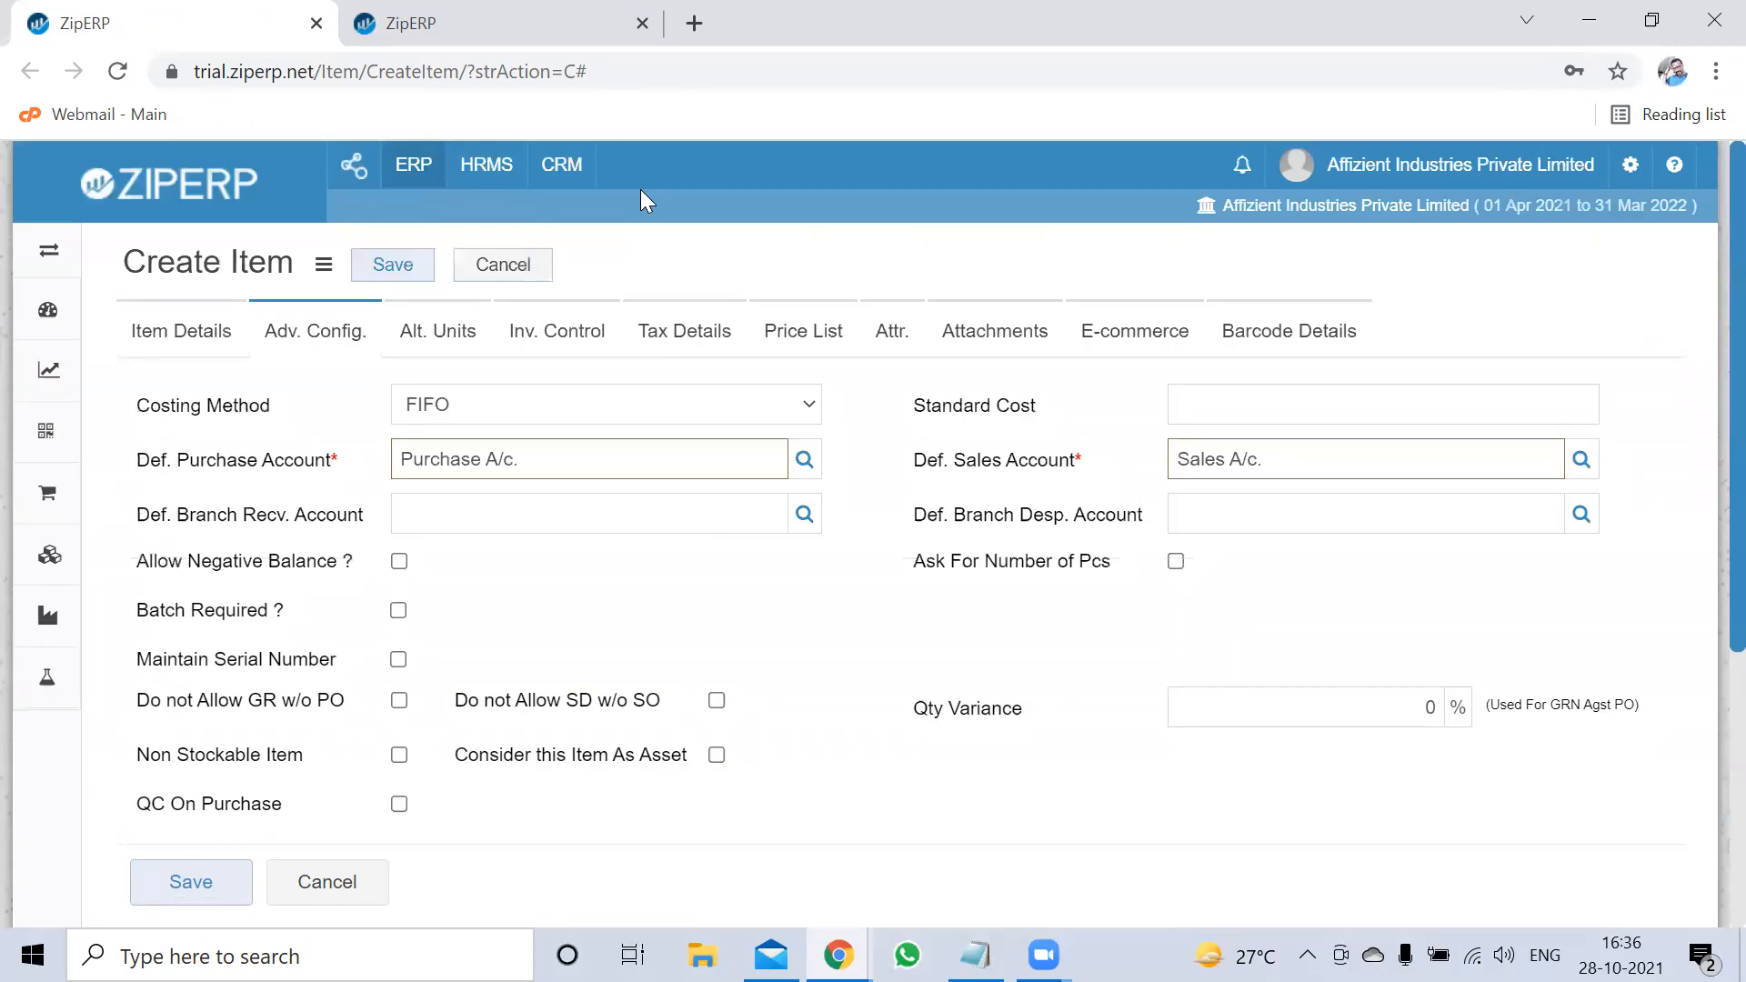
pyautogui.click(502, 20)
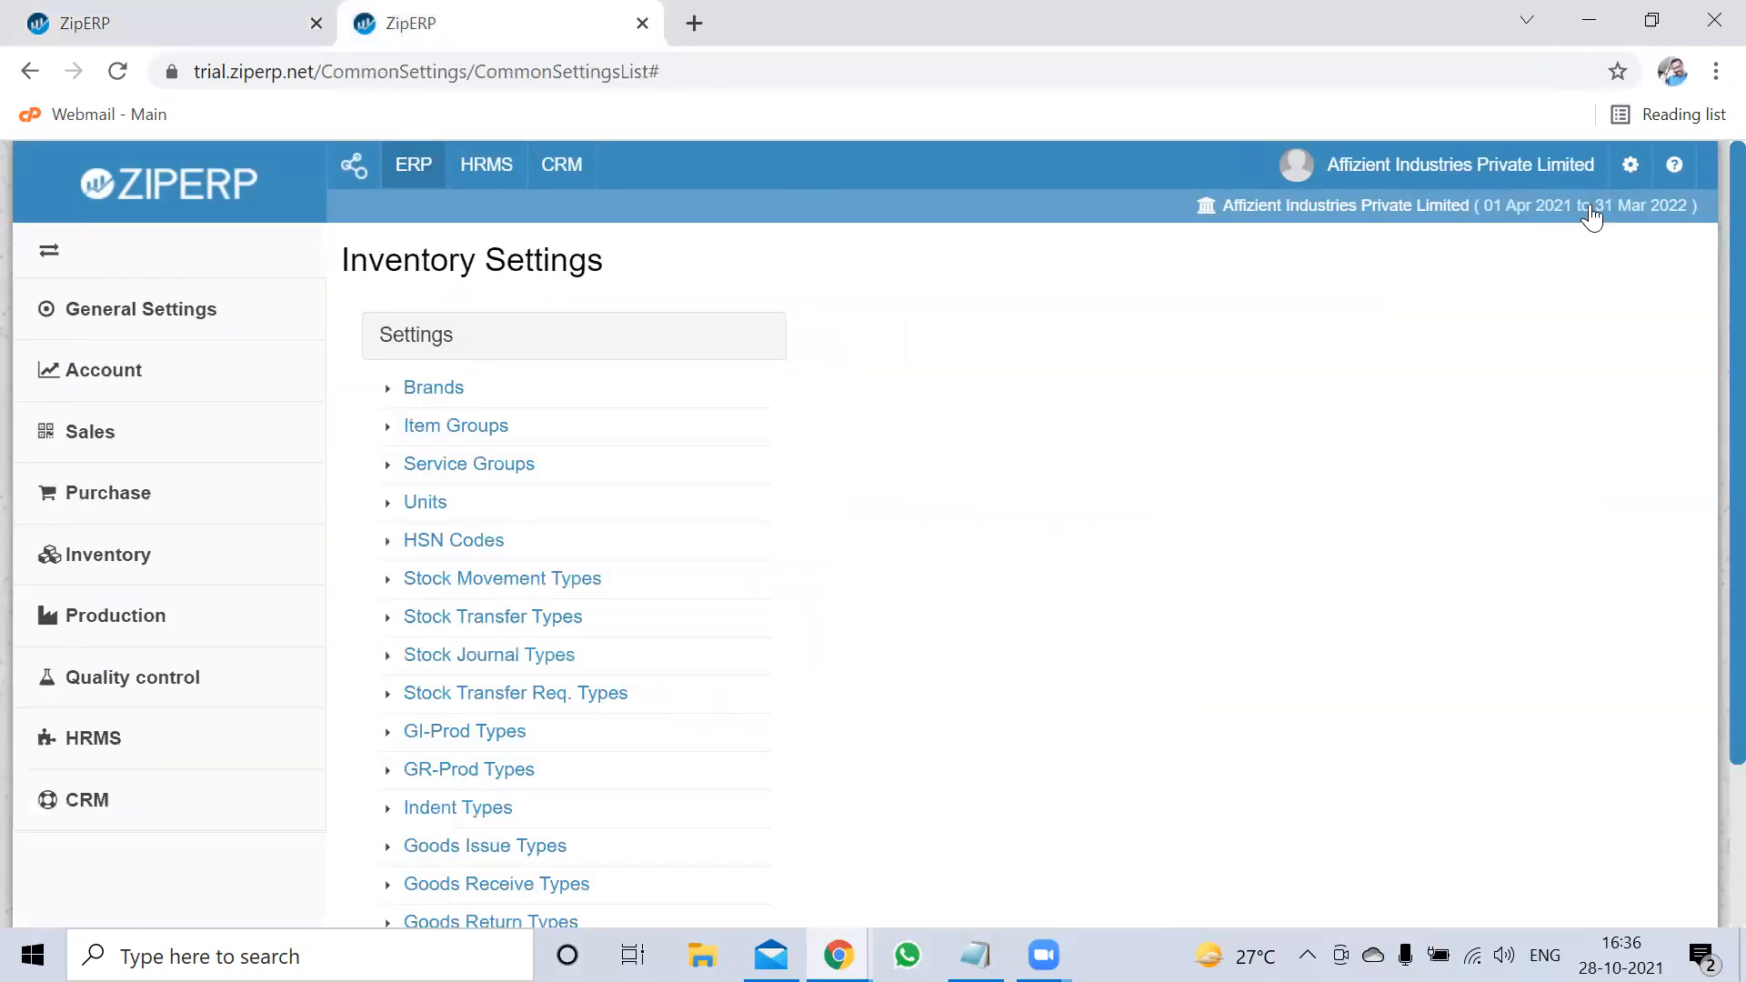
# Under Settings > Inventory > HSN Codes, add and save code 5321 with description SS PLATES
pyautogui.click(1631, 166)
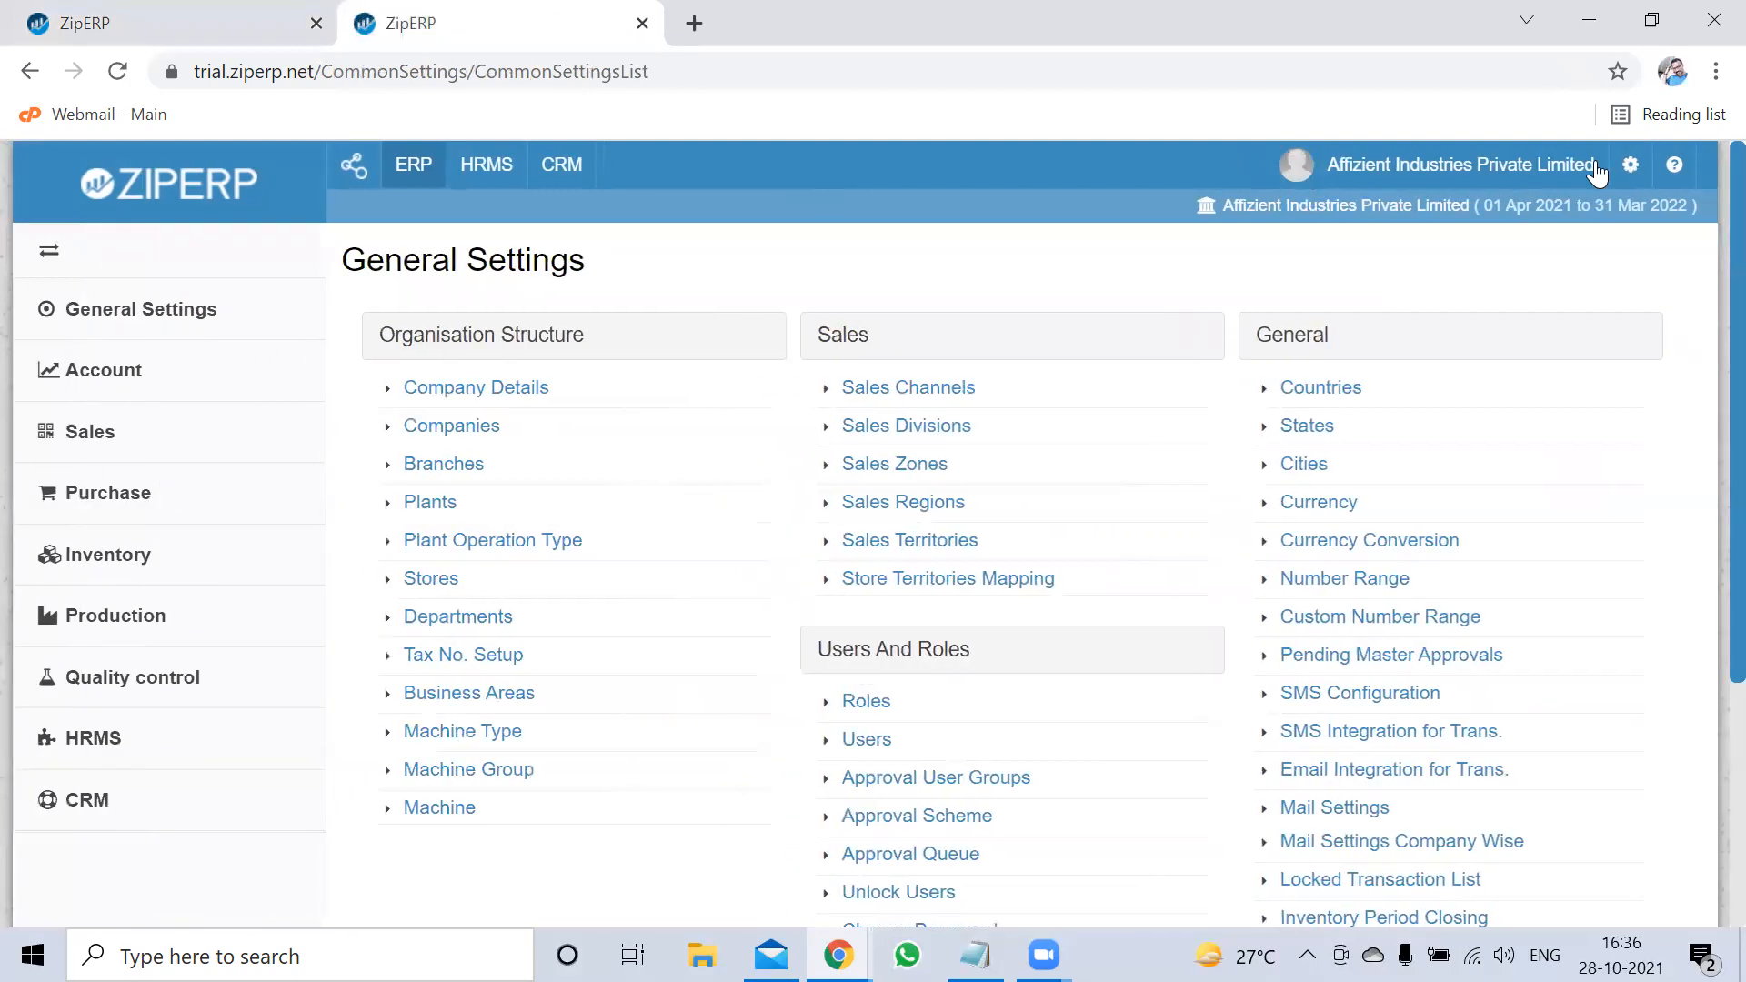
pyautogui.click(125, 555)
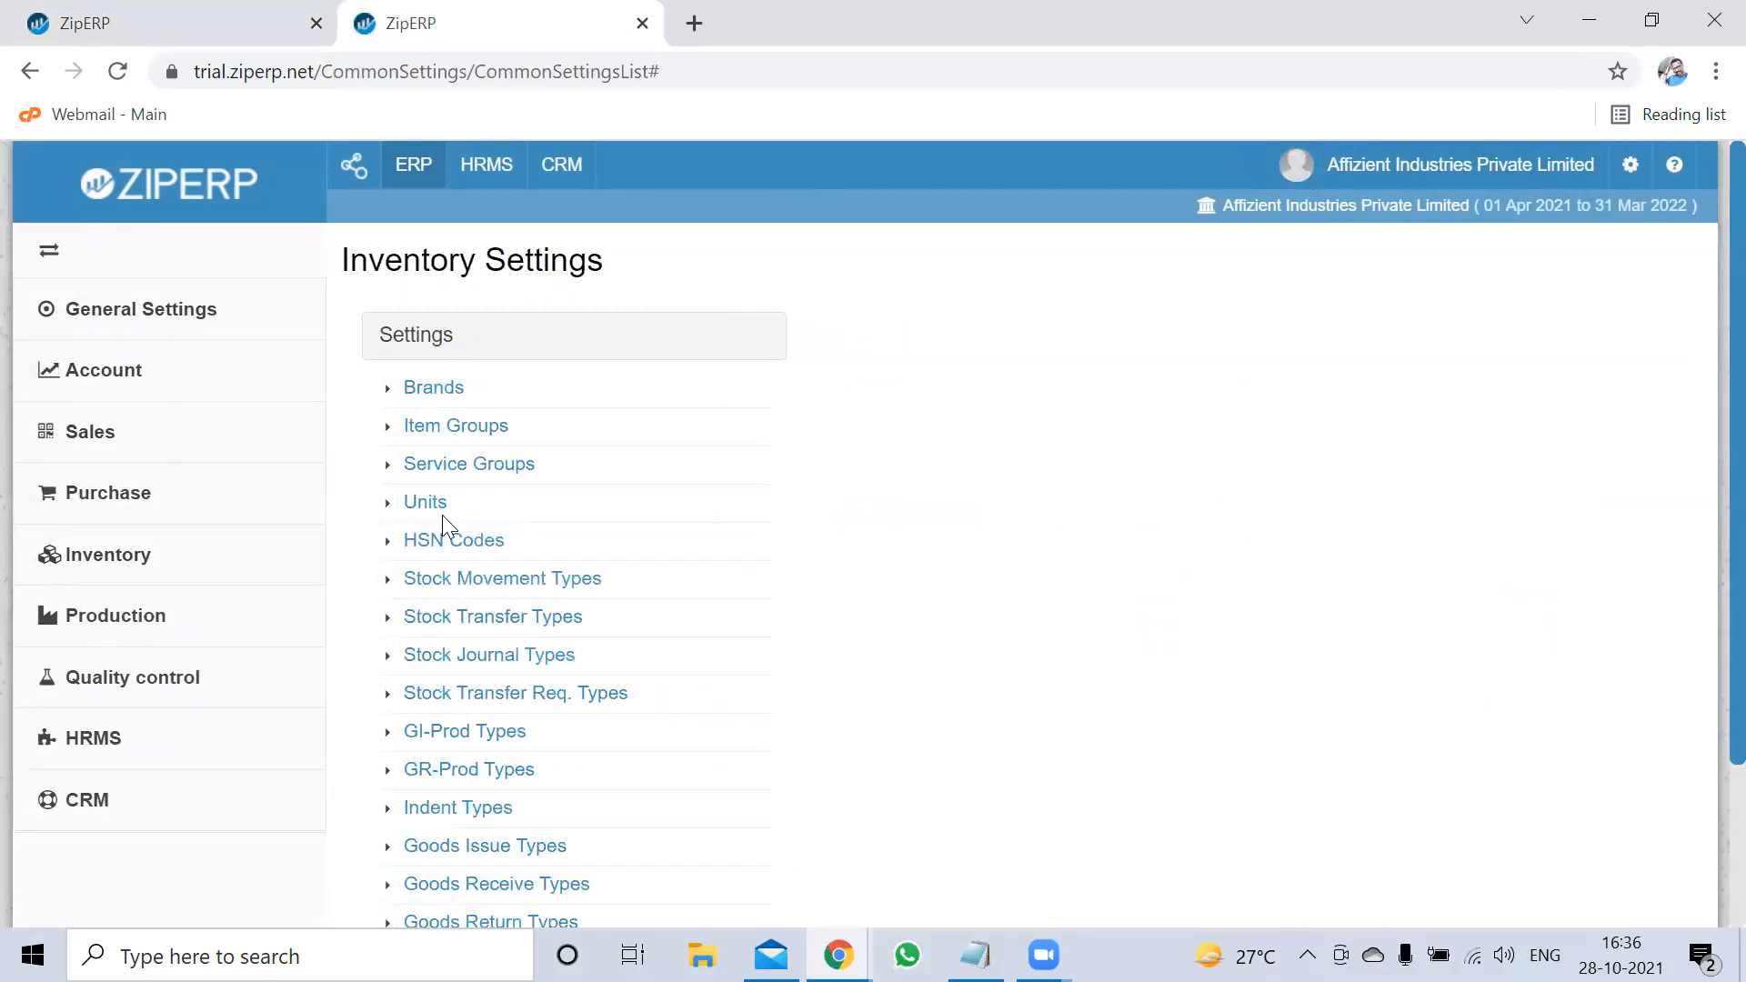
pyautogui.click(454, 543)
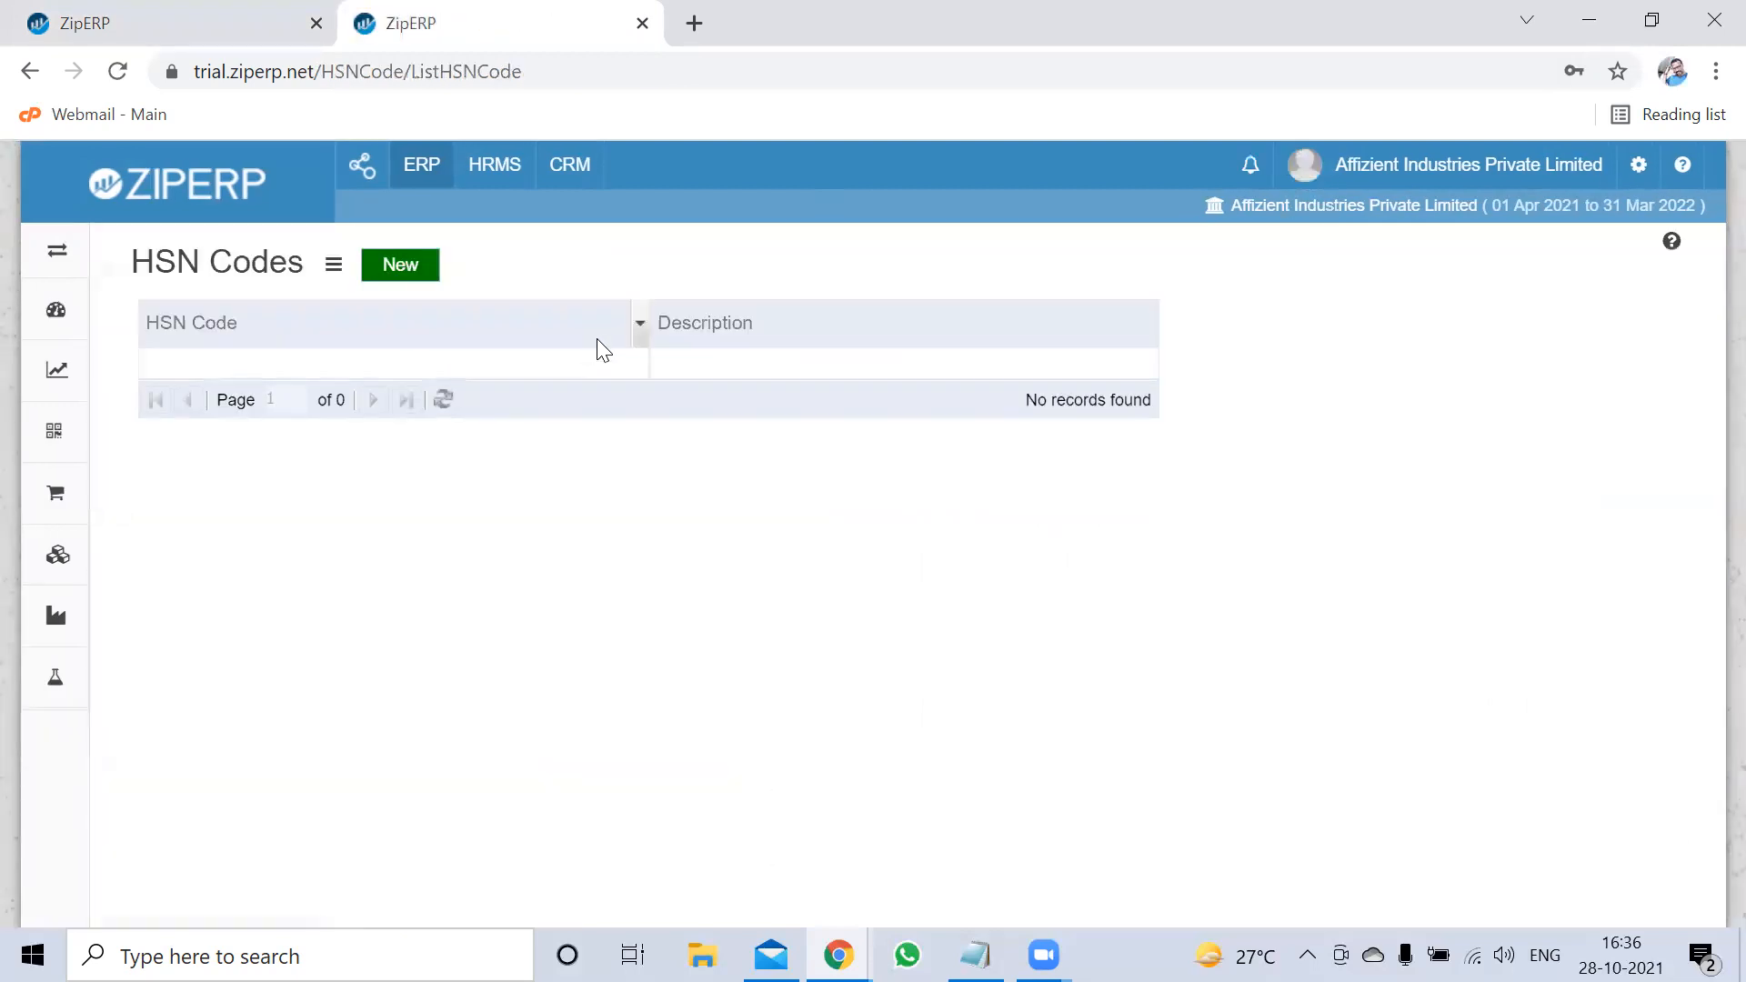
pyautogui.click(410, 279)
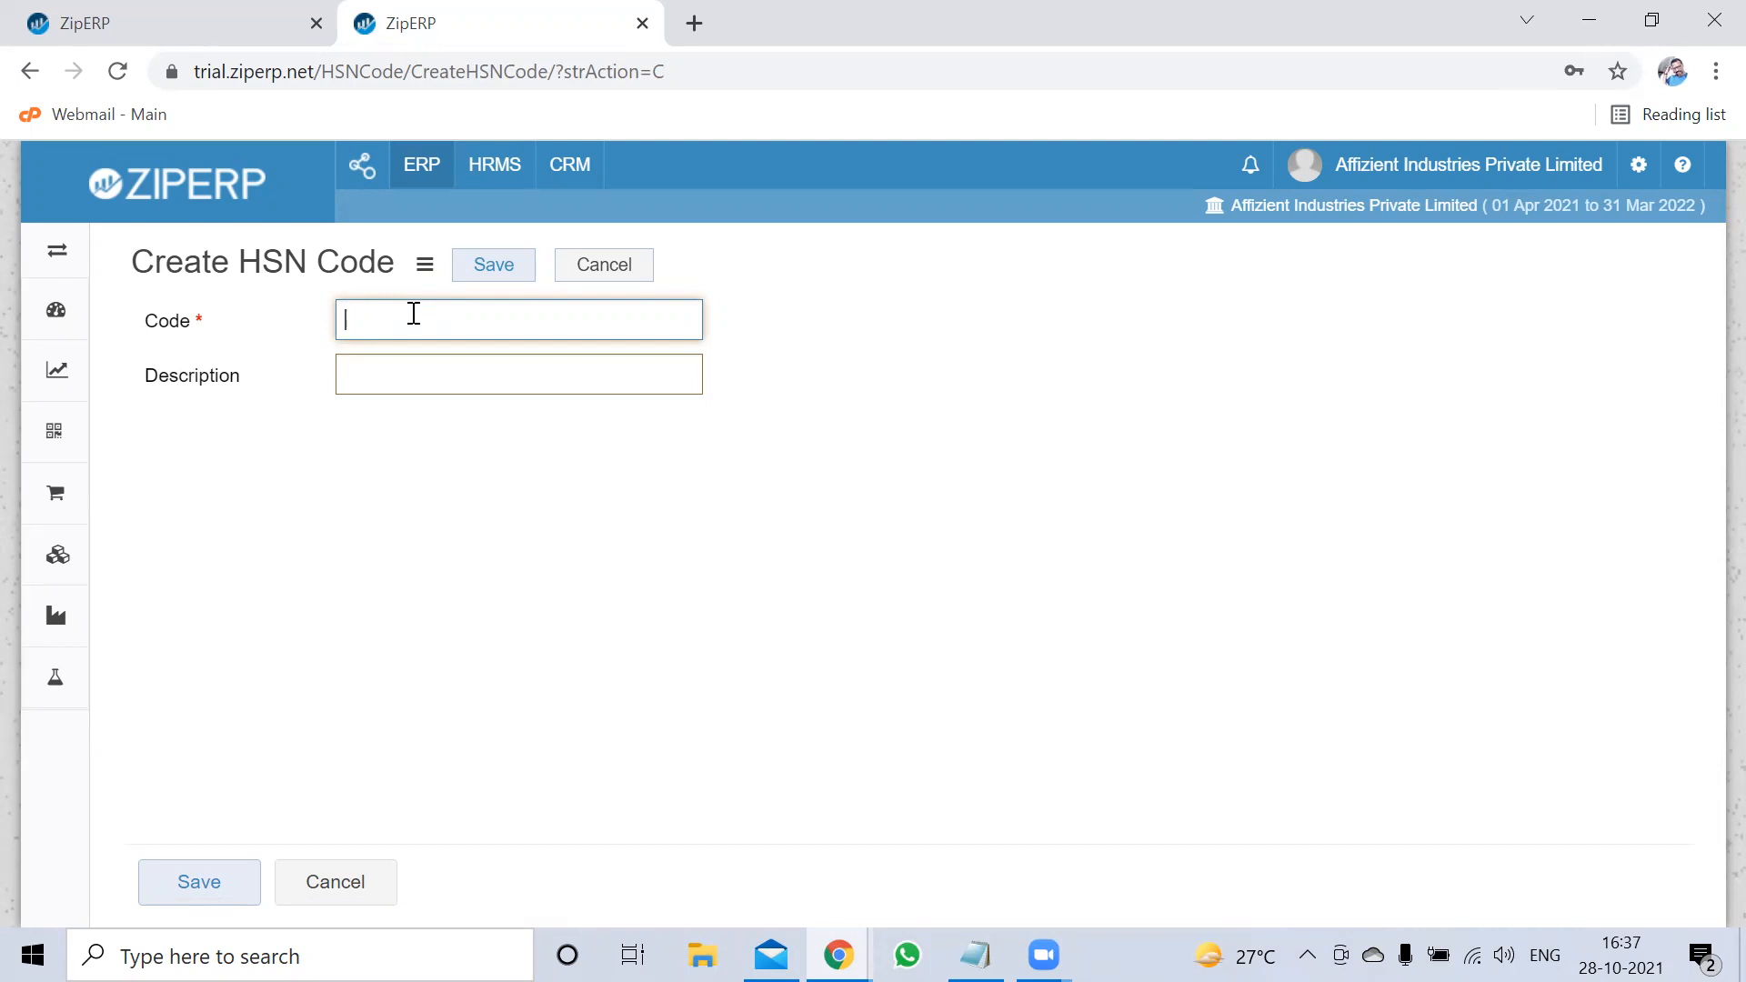
pyautogui.write('5321')
pyautogui.write('22222')
pyautogui.press('BackSpace')
pyautogui.press('BackSpace')
pyautogui.press('BackSpace')
pyautogui.press('BackSpace')
pyautogui.press('BackSpace')
pyautogui.click(452, 373)
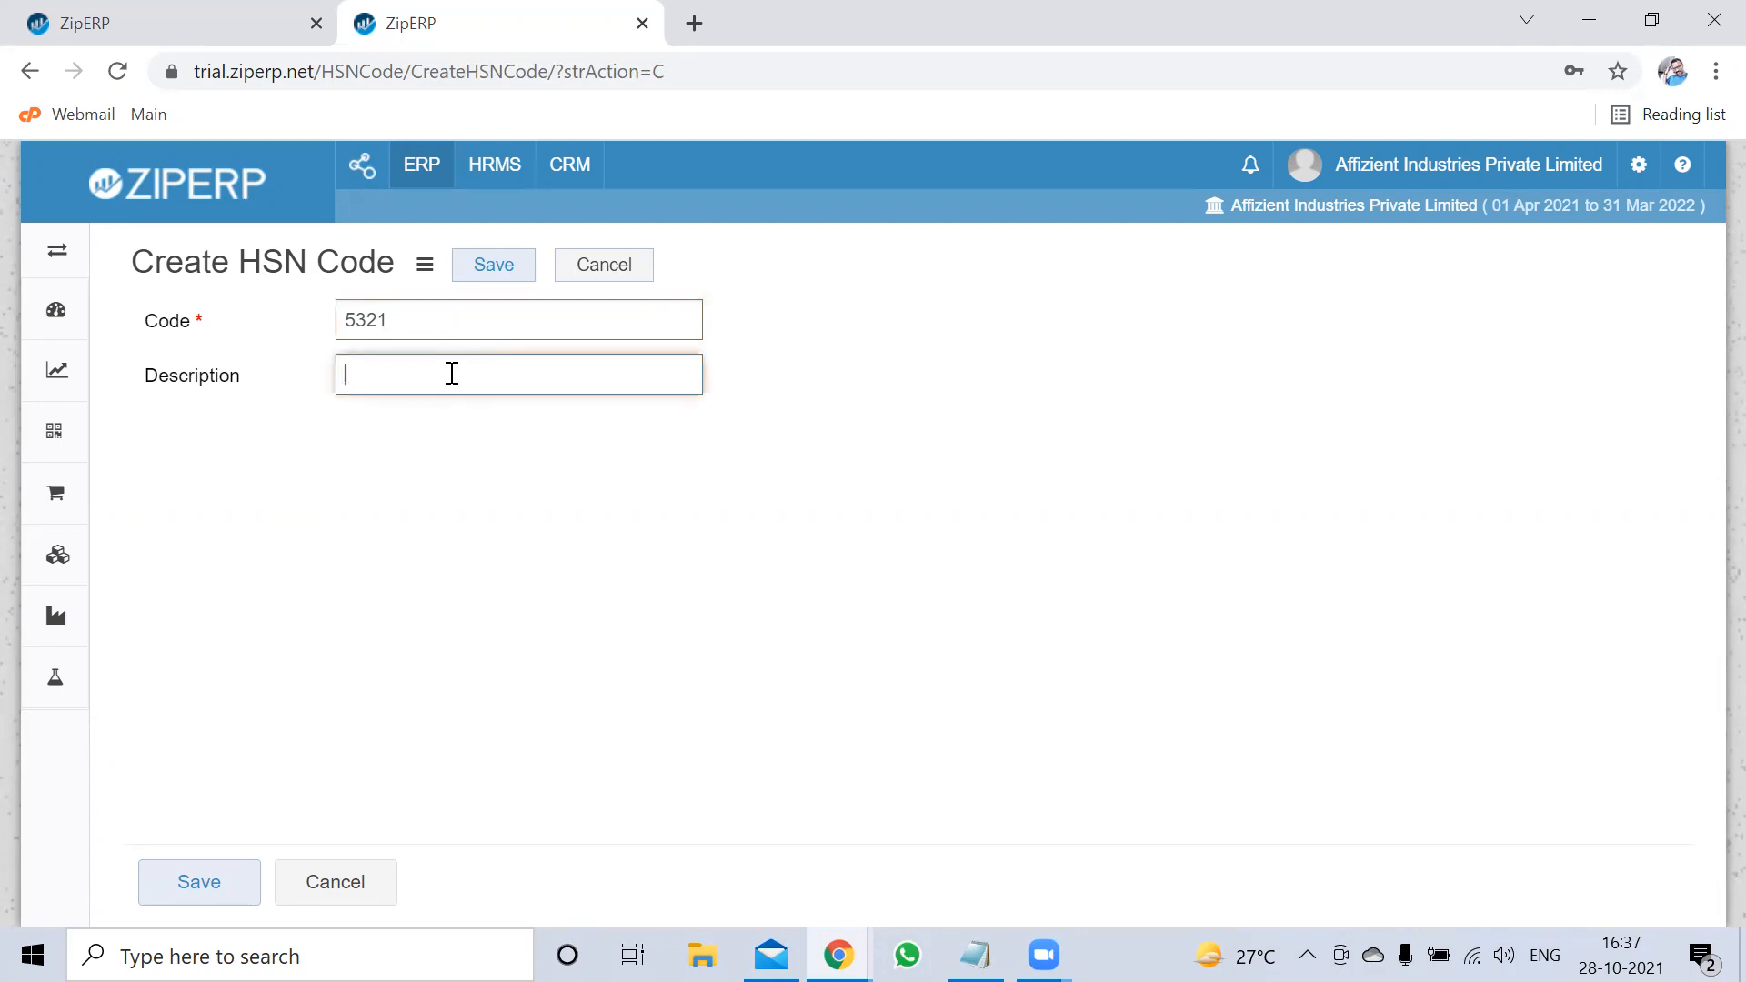
pyautogui.write('SS PLATES')
pyautogui.click(492, 267)
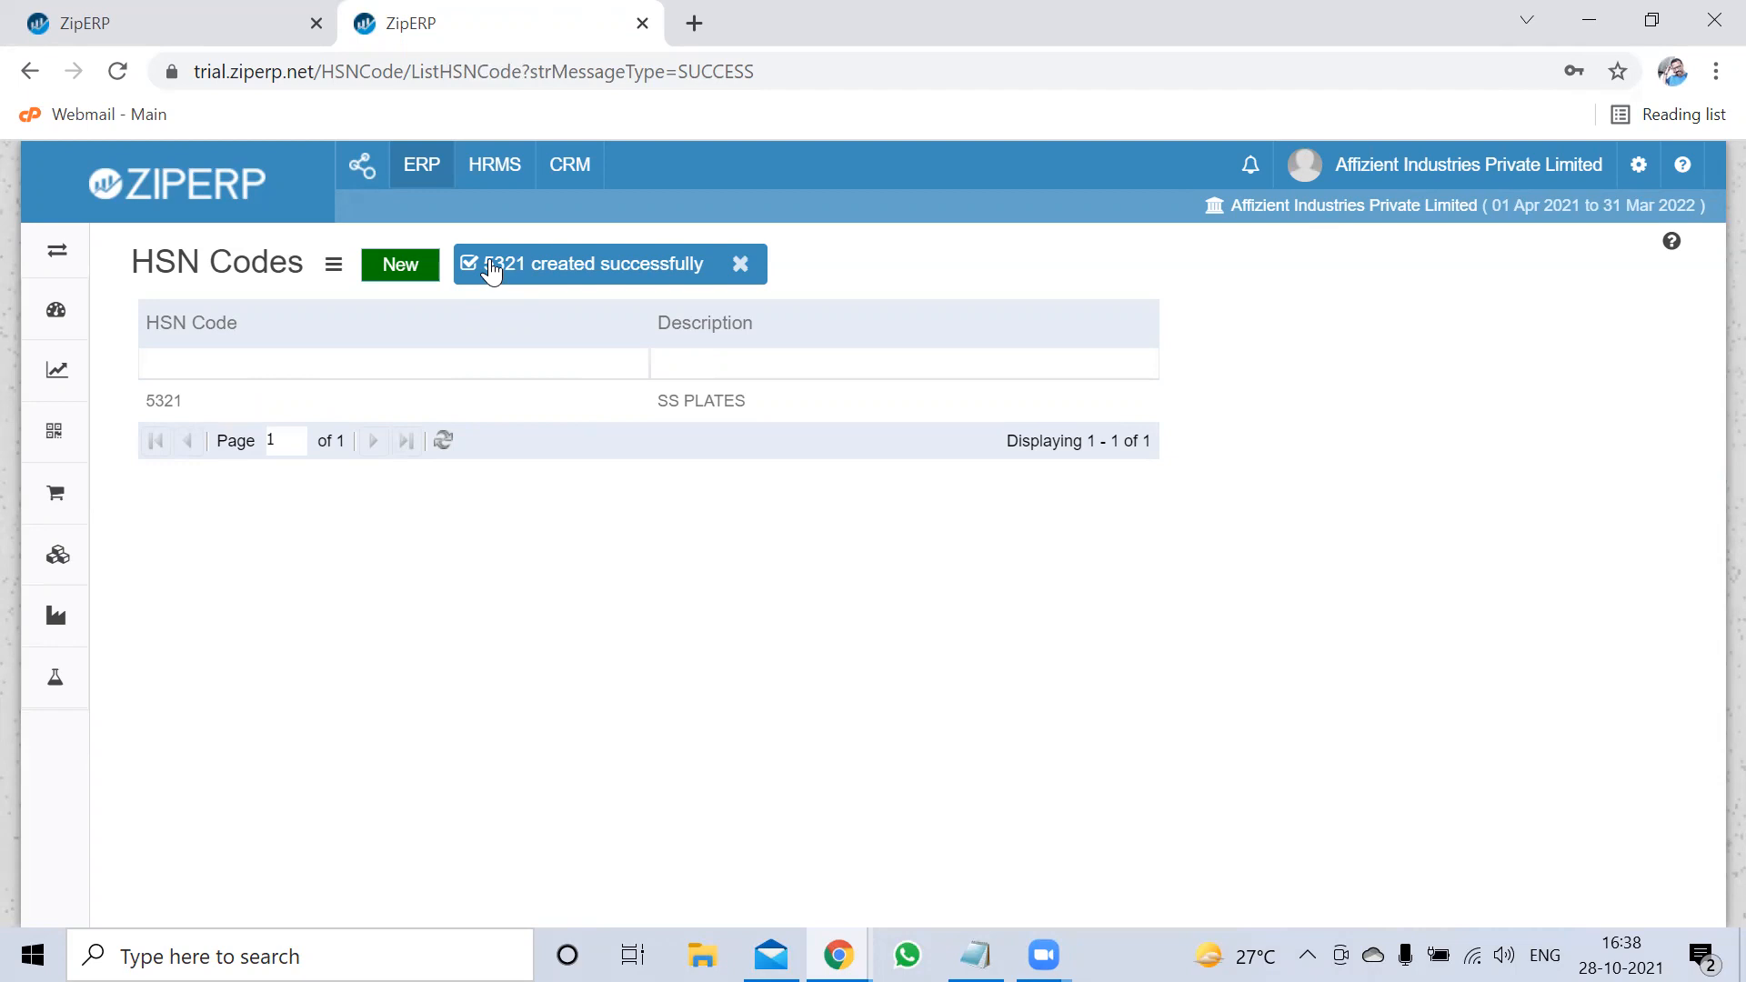
# Leave the item form for the Items list and clear its HSN Code filter
pyautogui.click(98, 12)
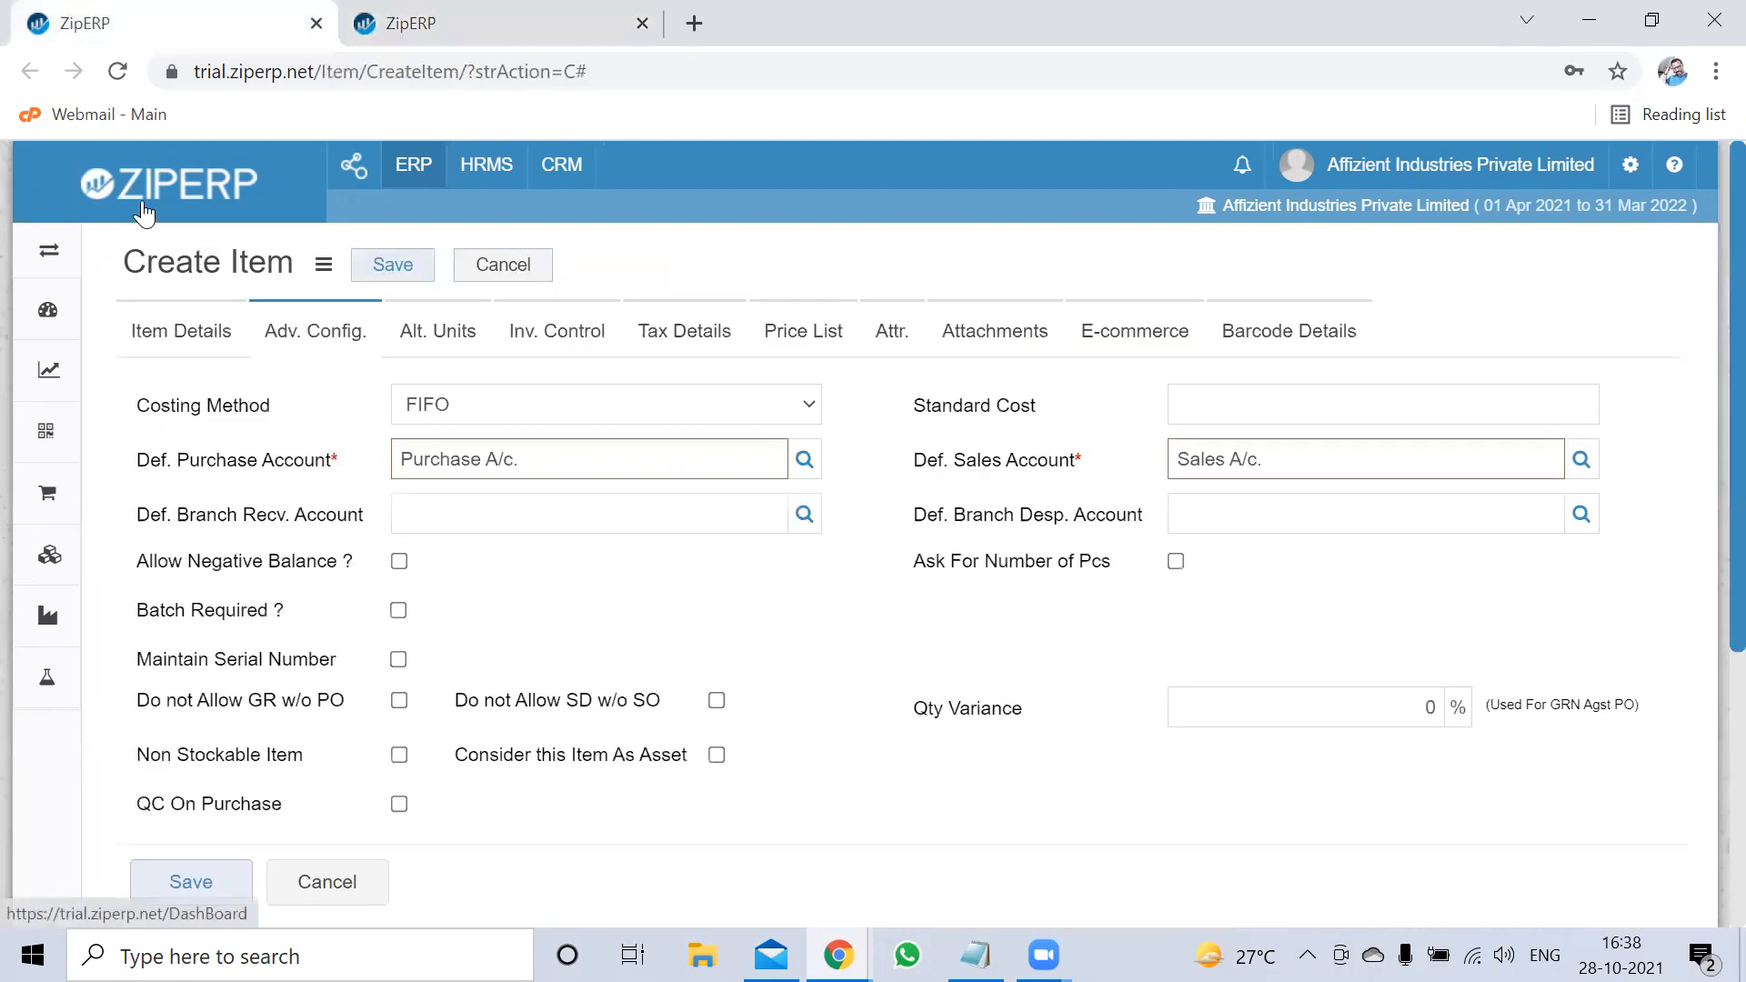
pyautogui.click(503, 265)
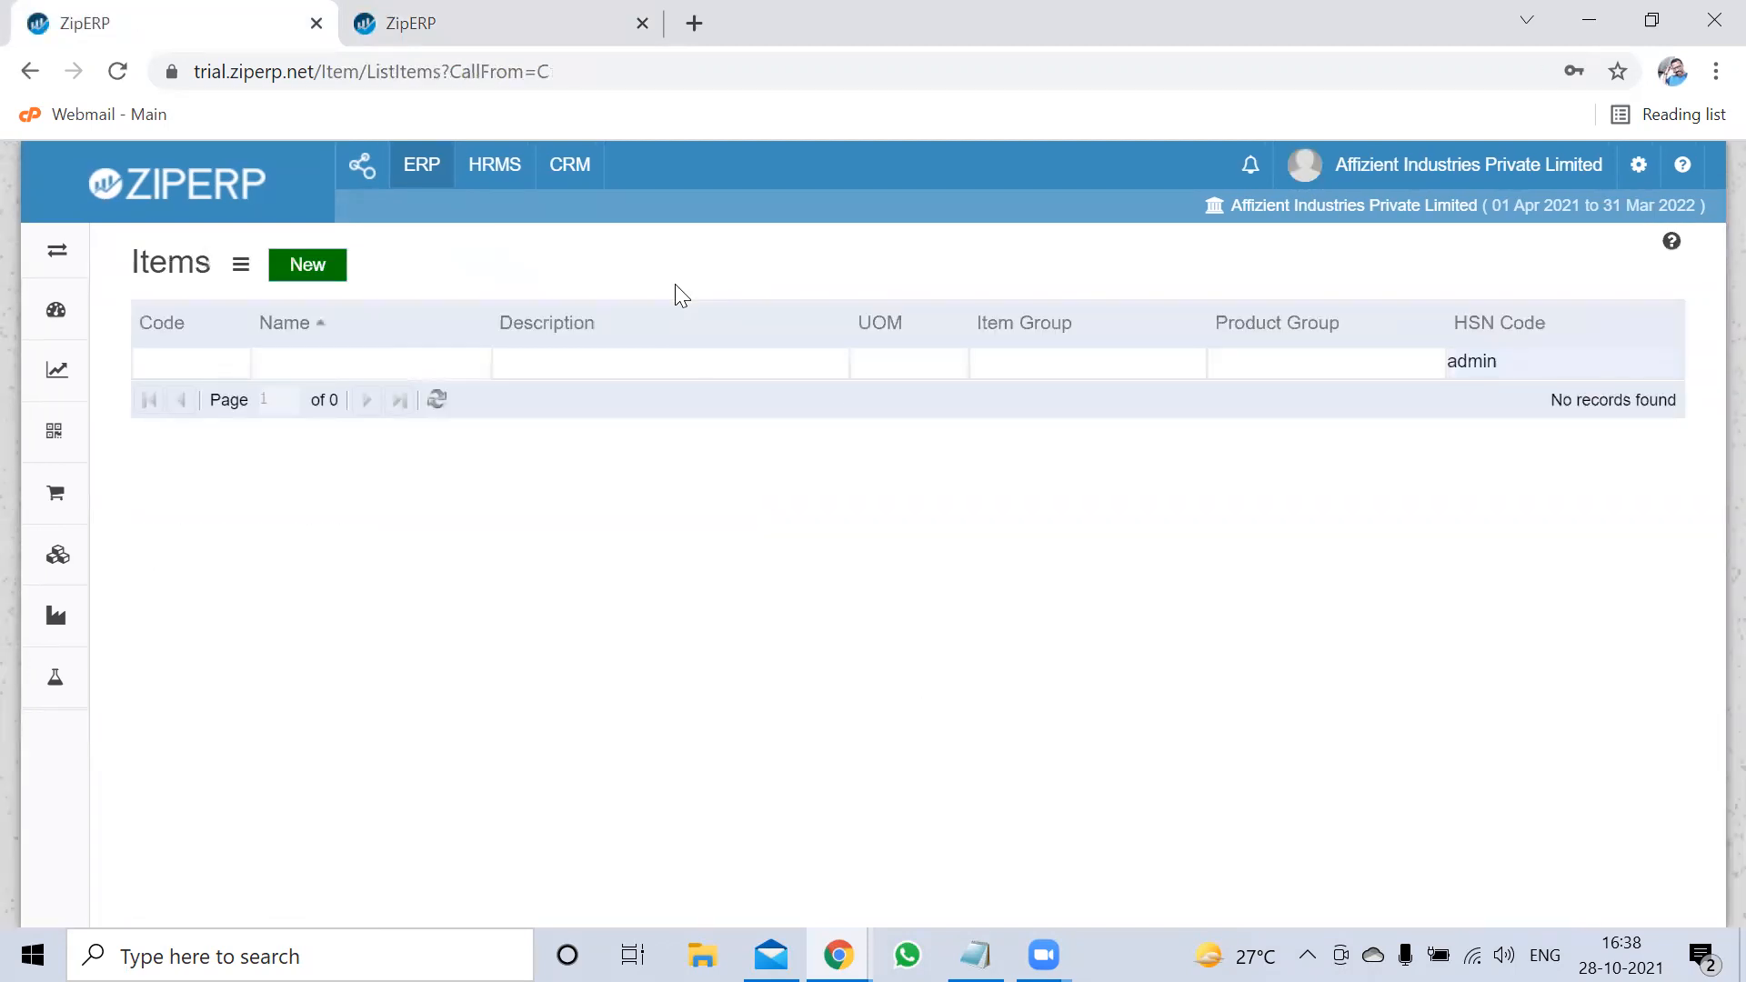
pyautogui.click(1587, 361)
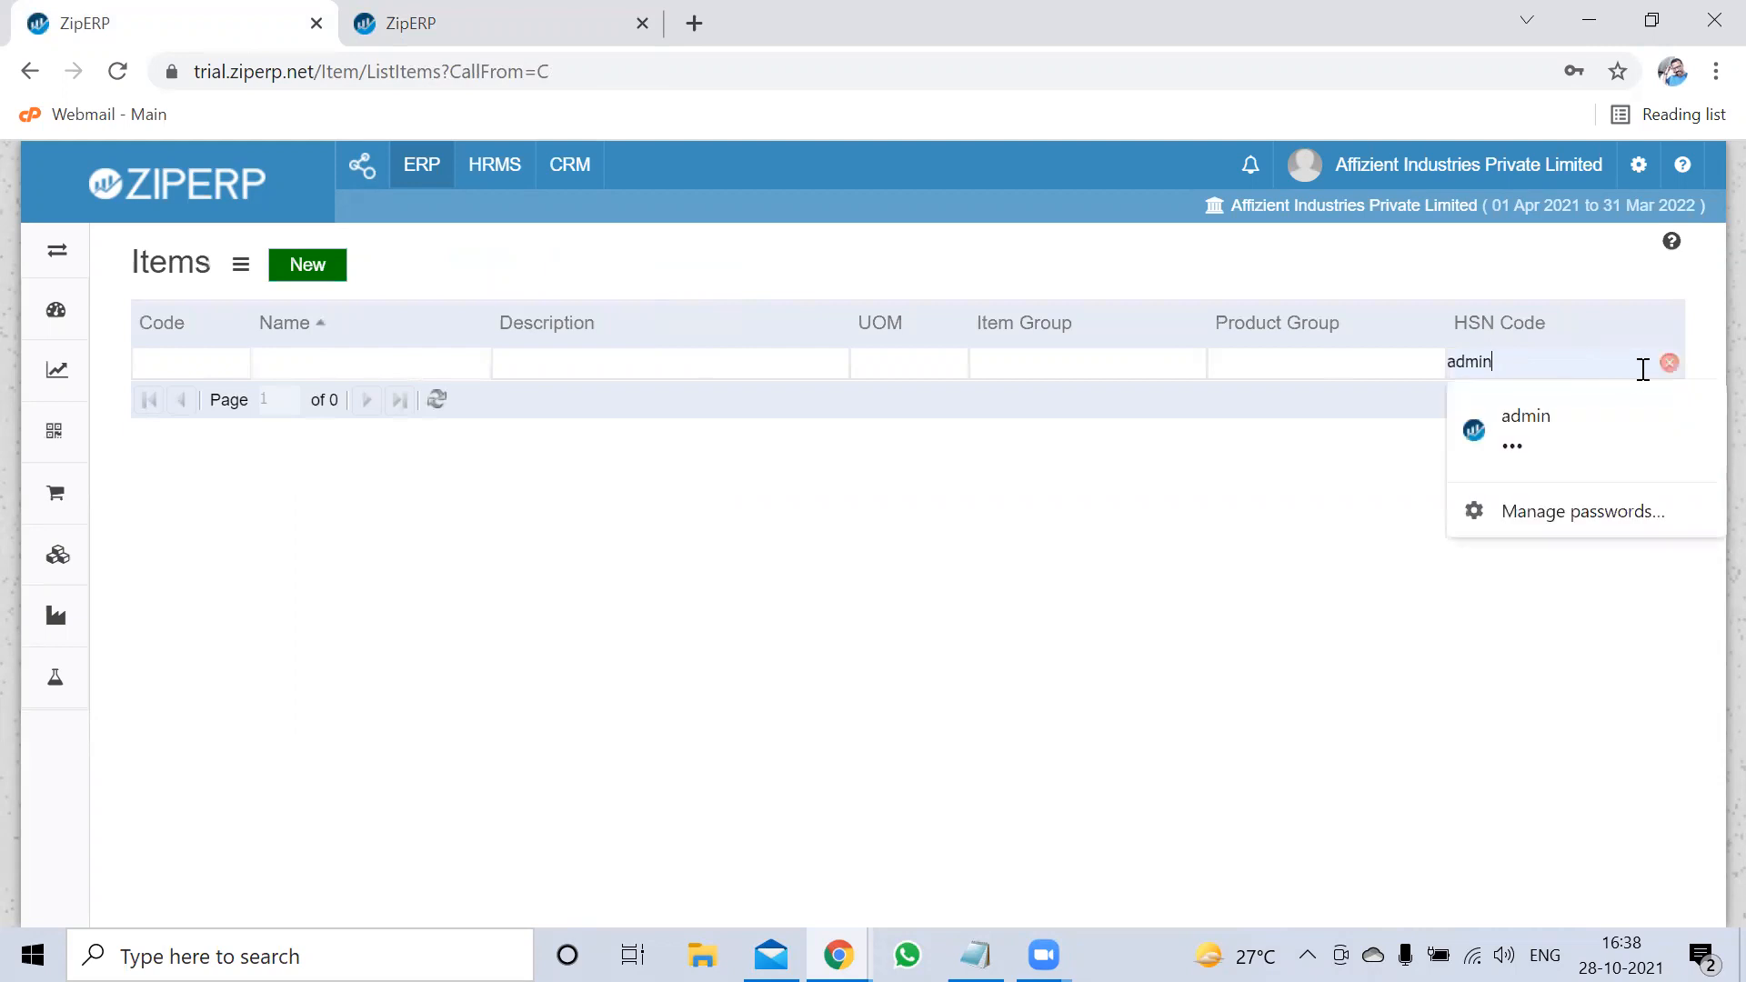
pyautogui.click(1670, 362)
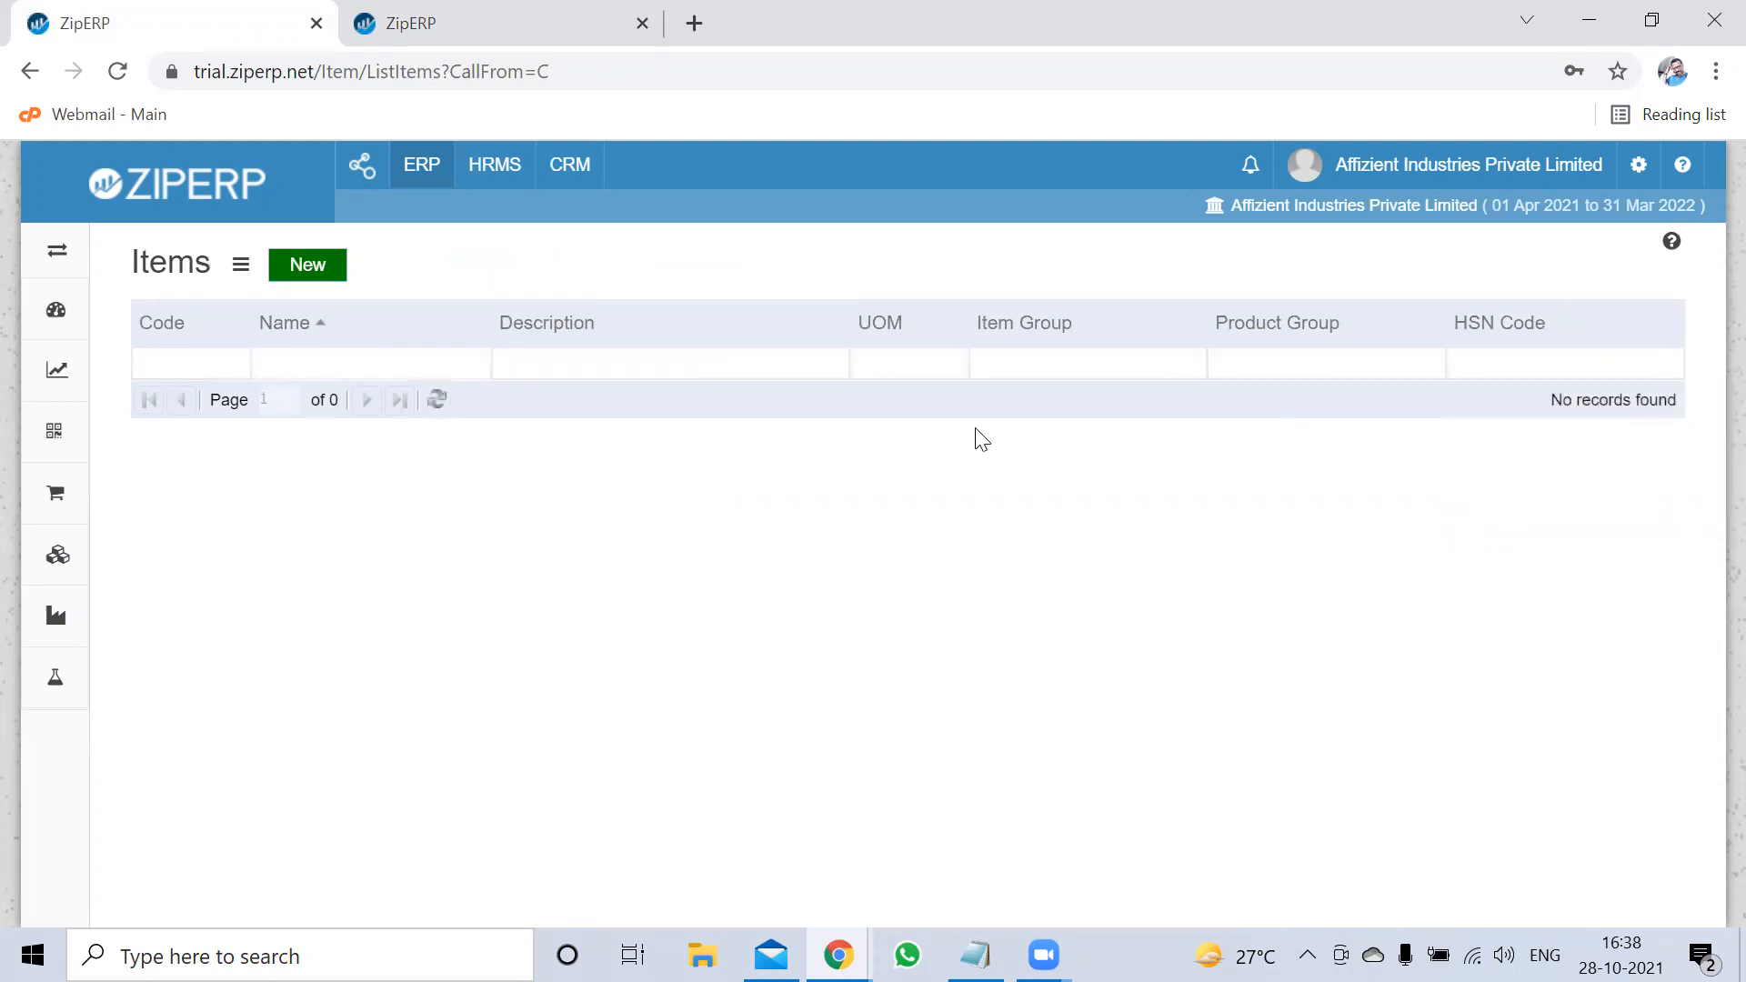
# Open the Vendors list from the Account section of the sidebar
pyautogui.click(78, 267)
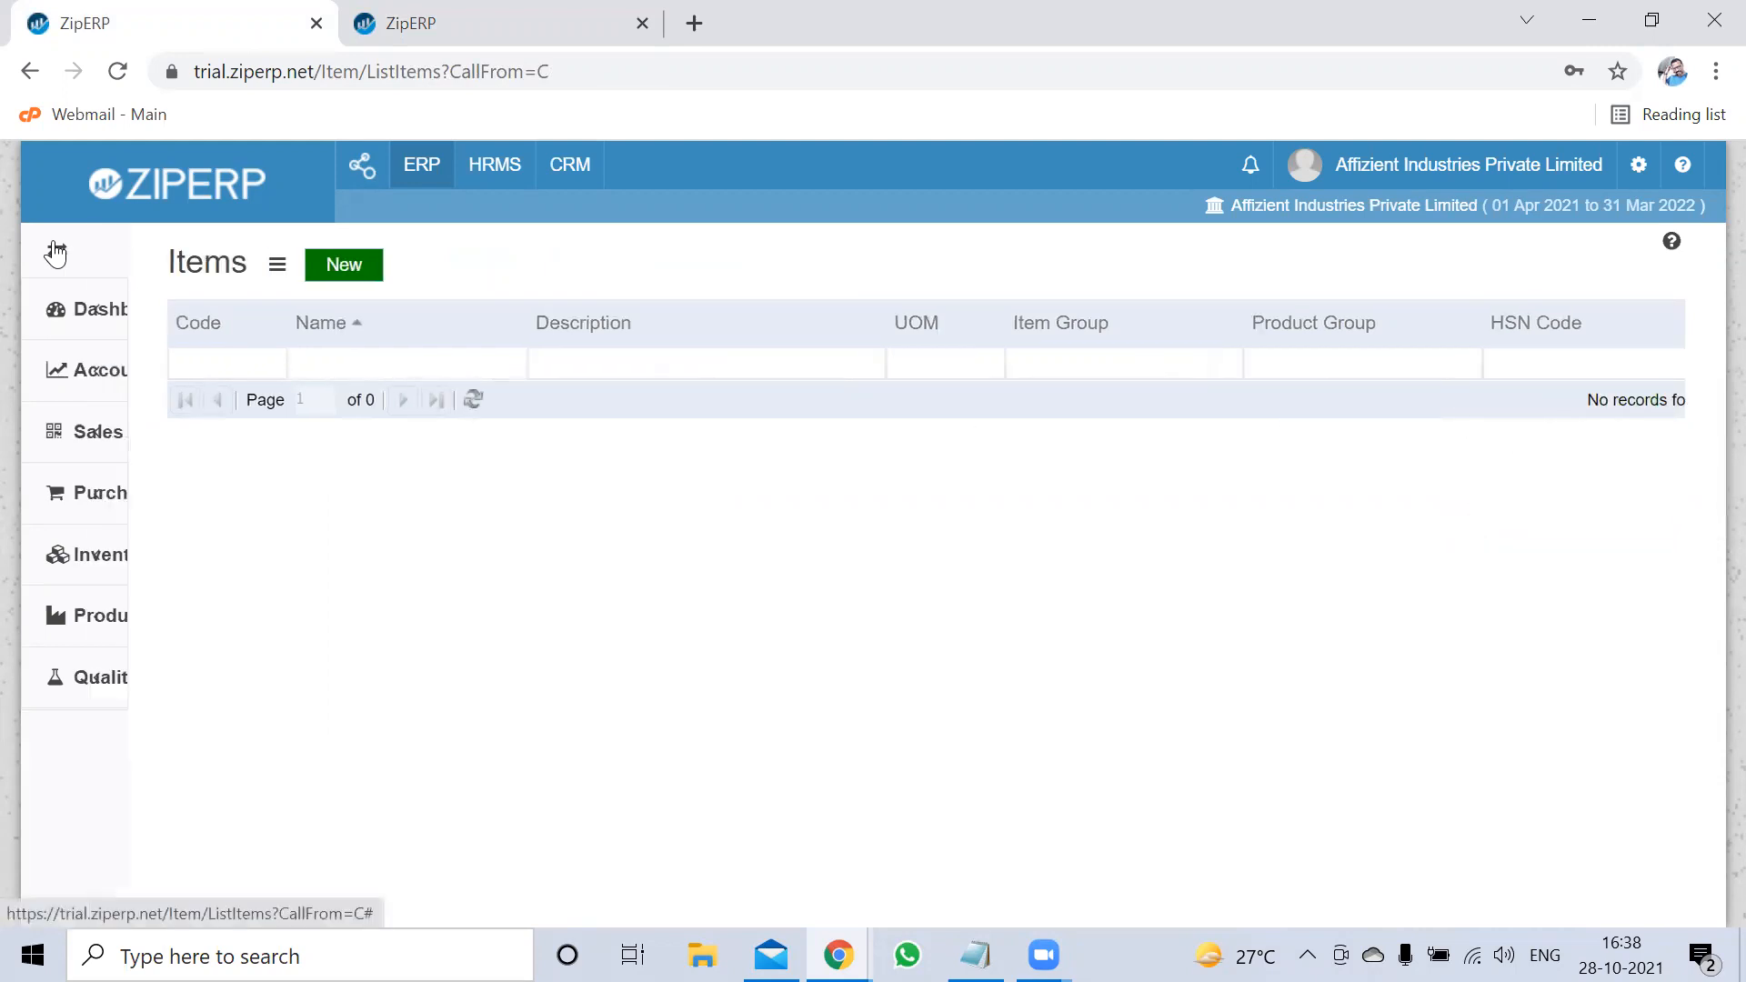
pyautogui.click(58, 383)
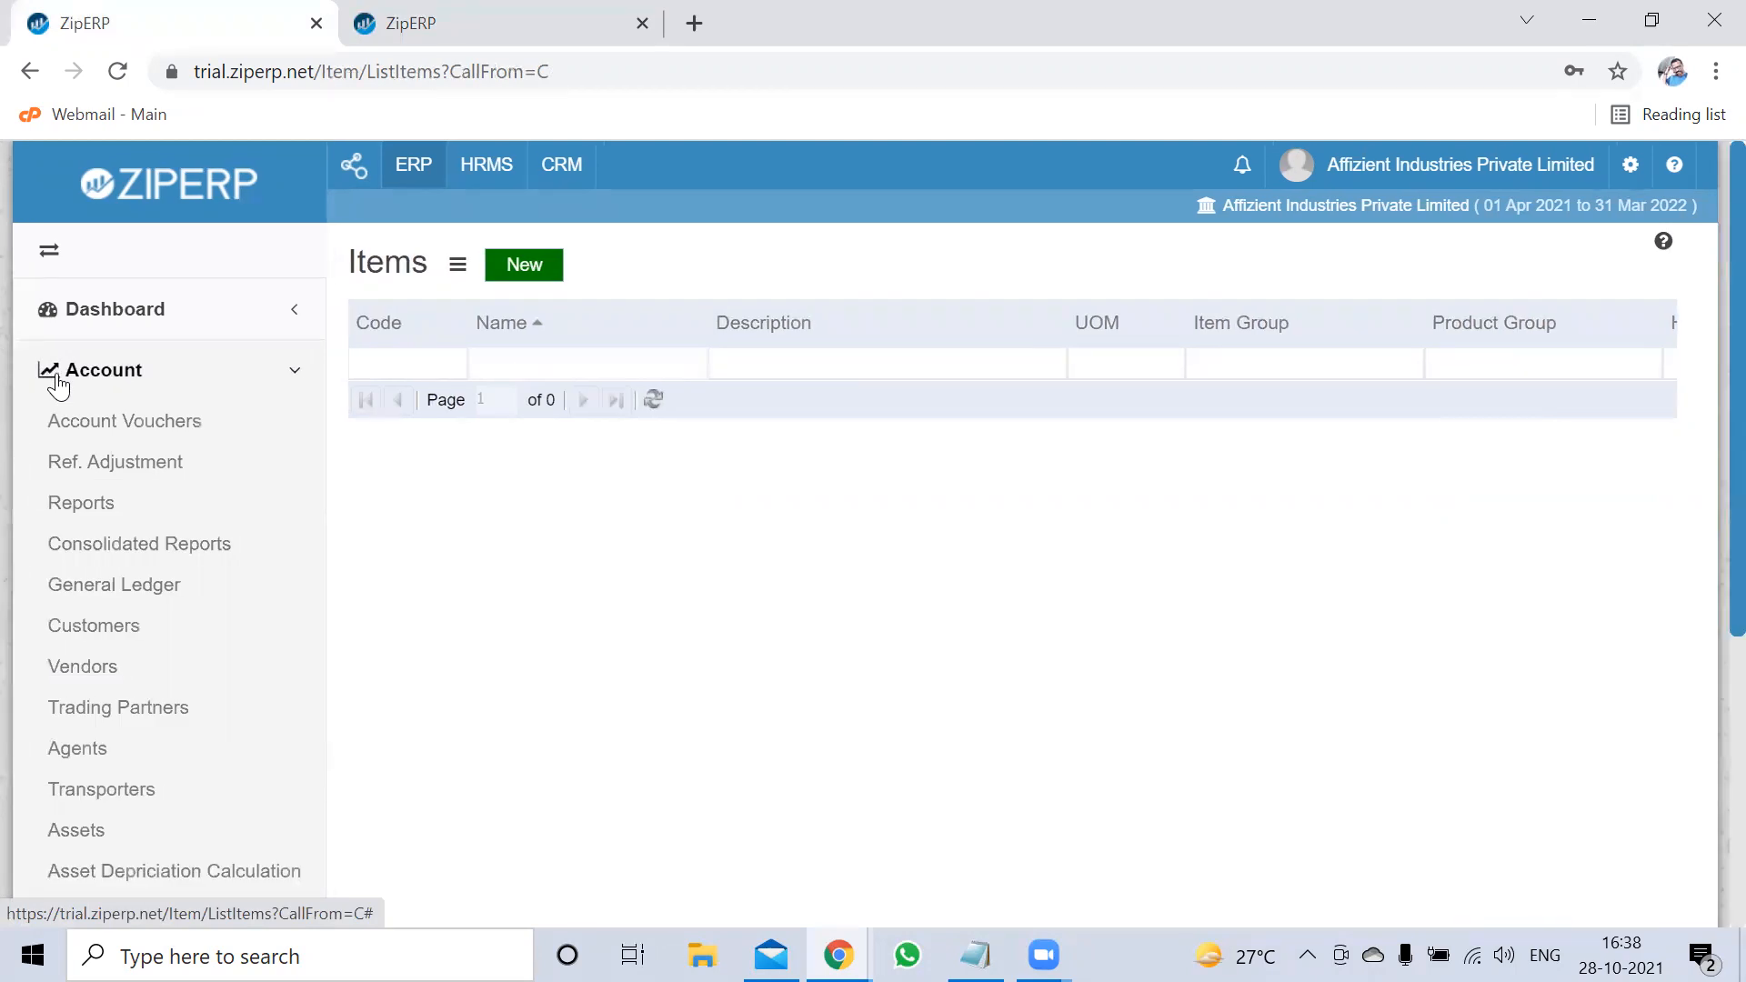
pyautogui.click(105, 669)
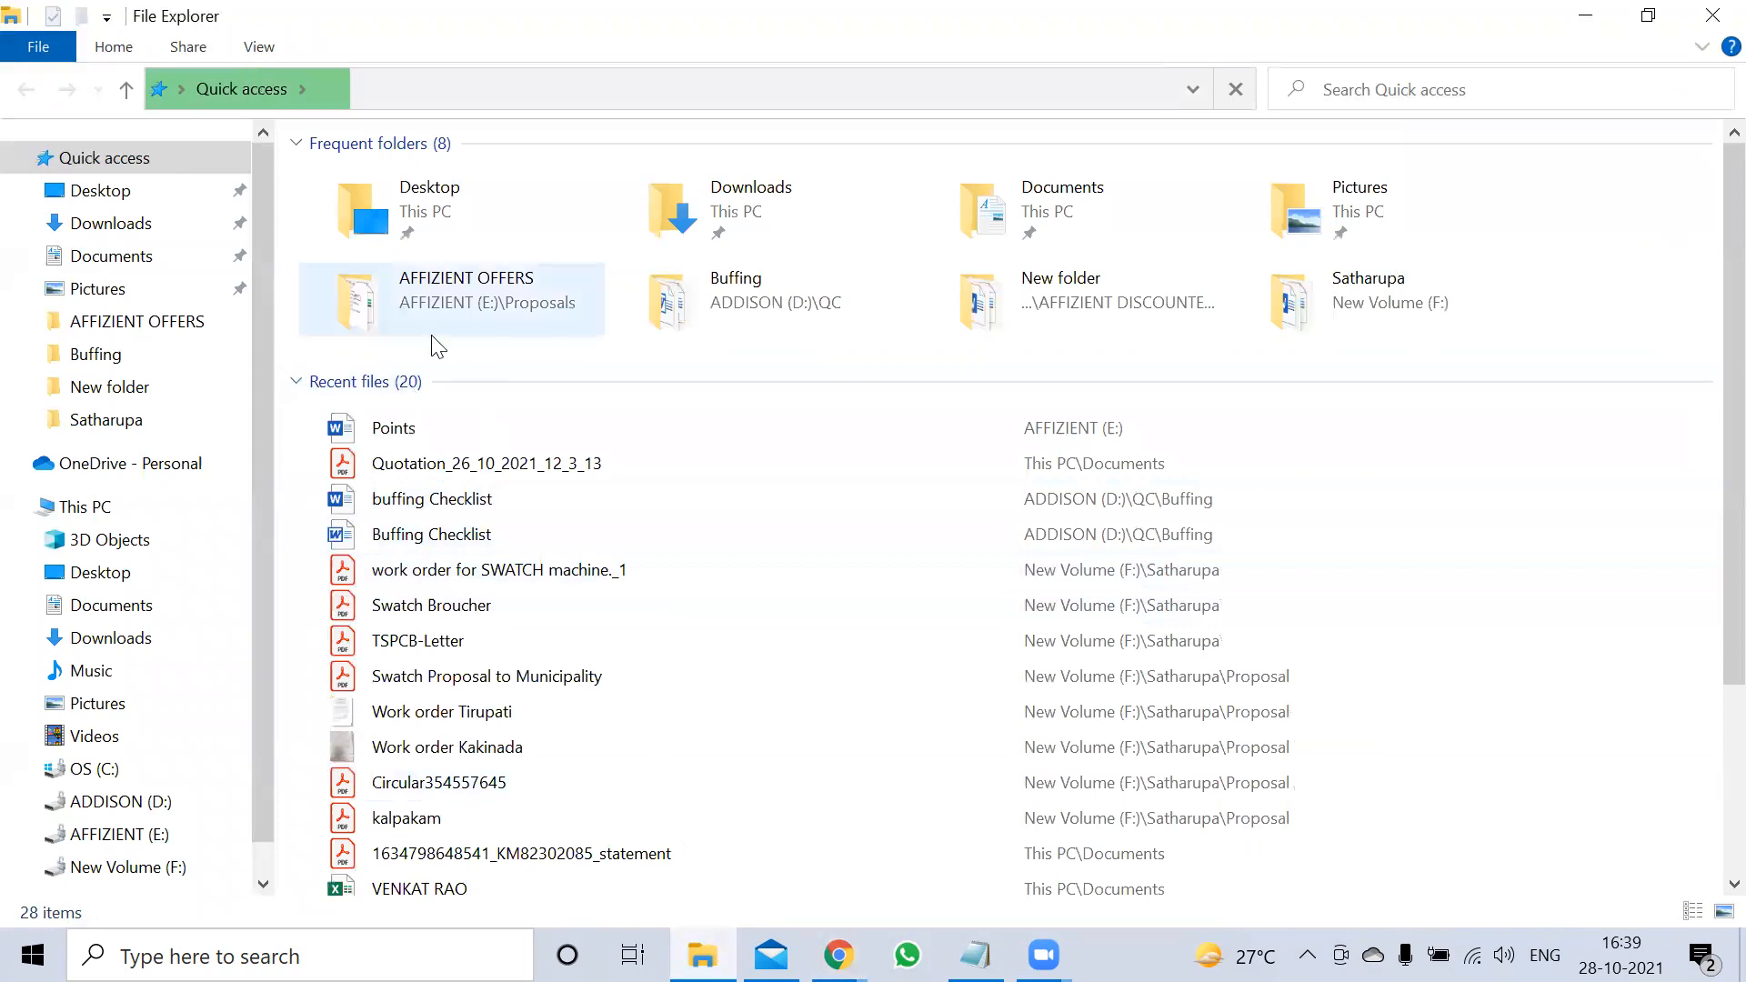
# Browse to the ERP folder on ADDISON (D:) and open the ZipERPVendorsImportTemplate workbook
pyautogui.scroll(-1, 125, 484)
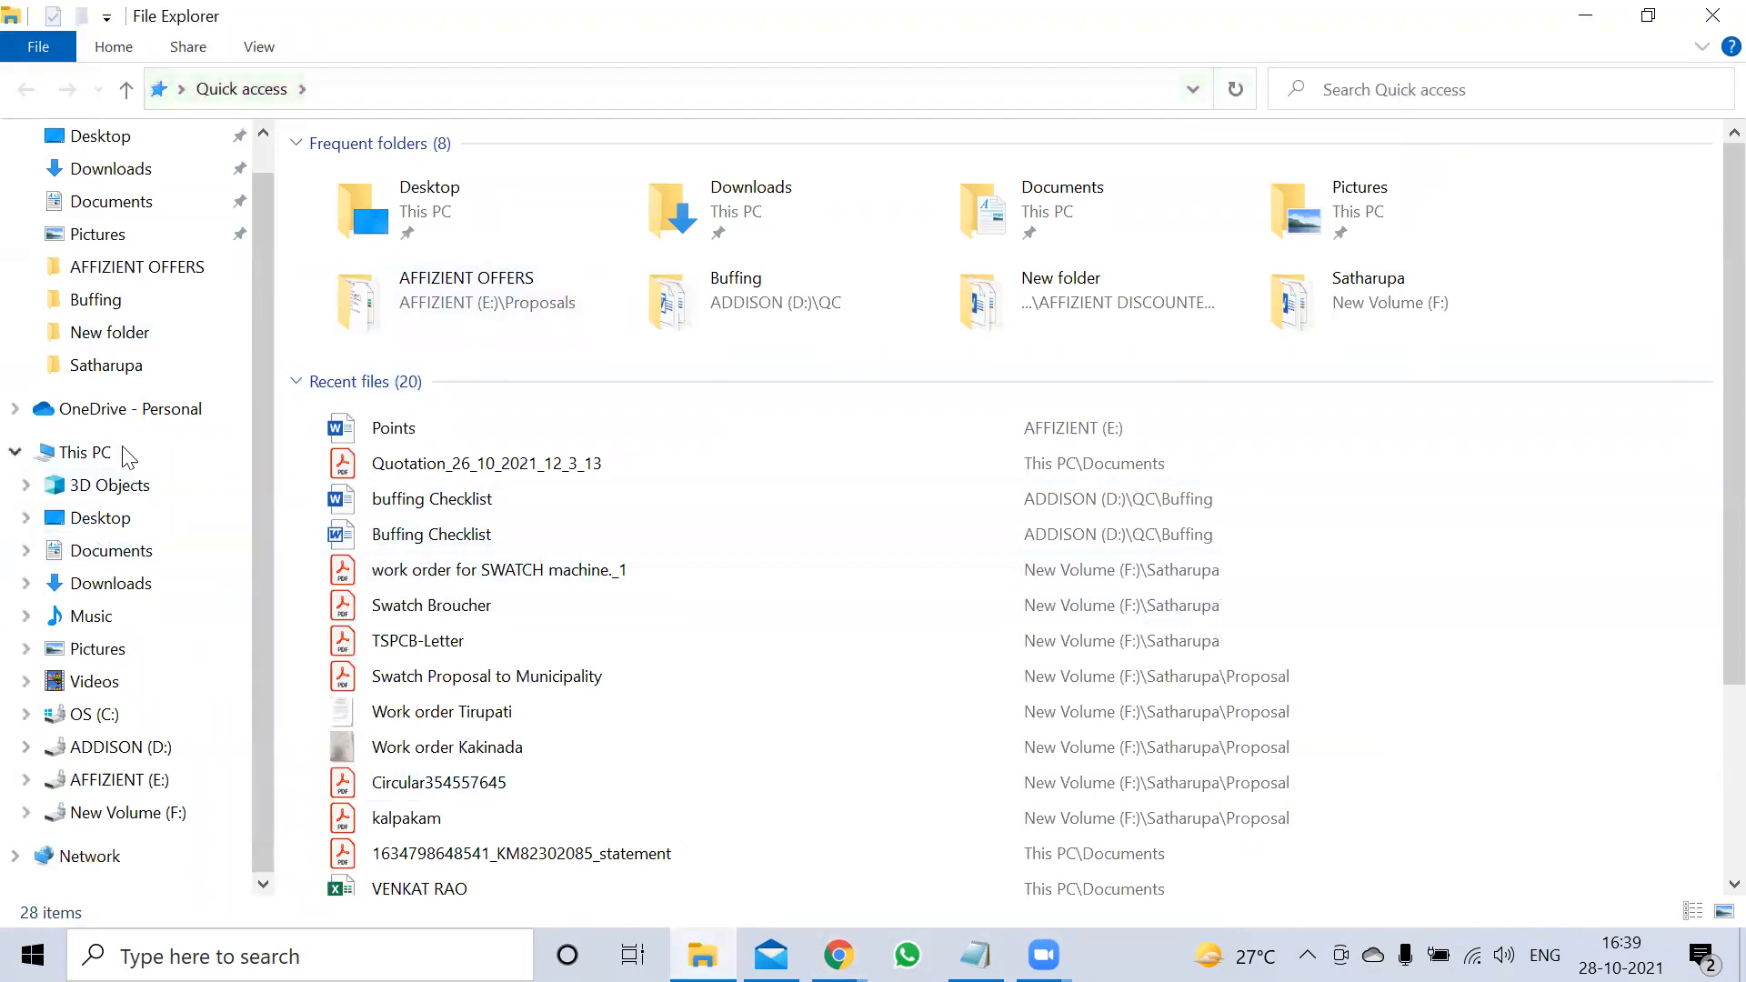
pyautogui.click(116, 797)
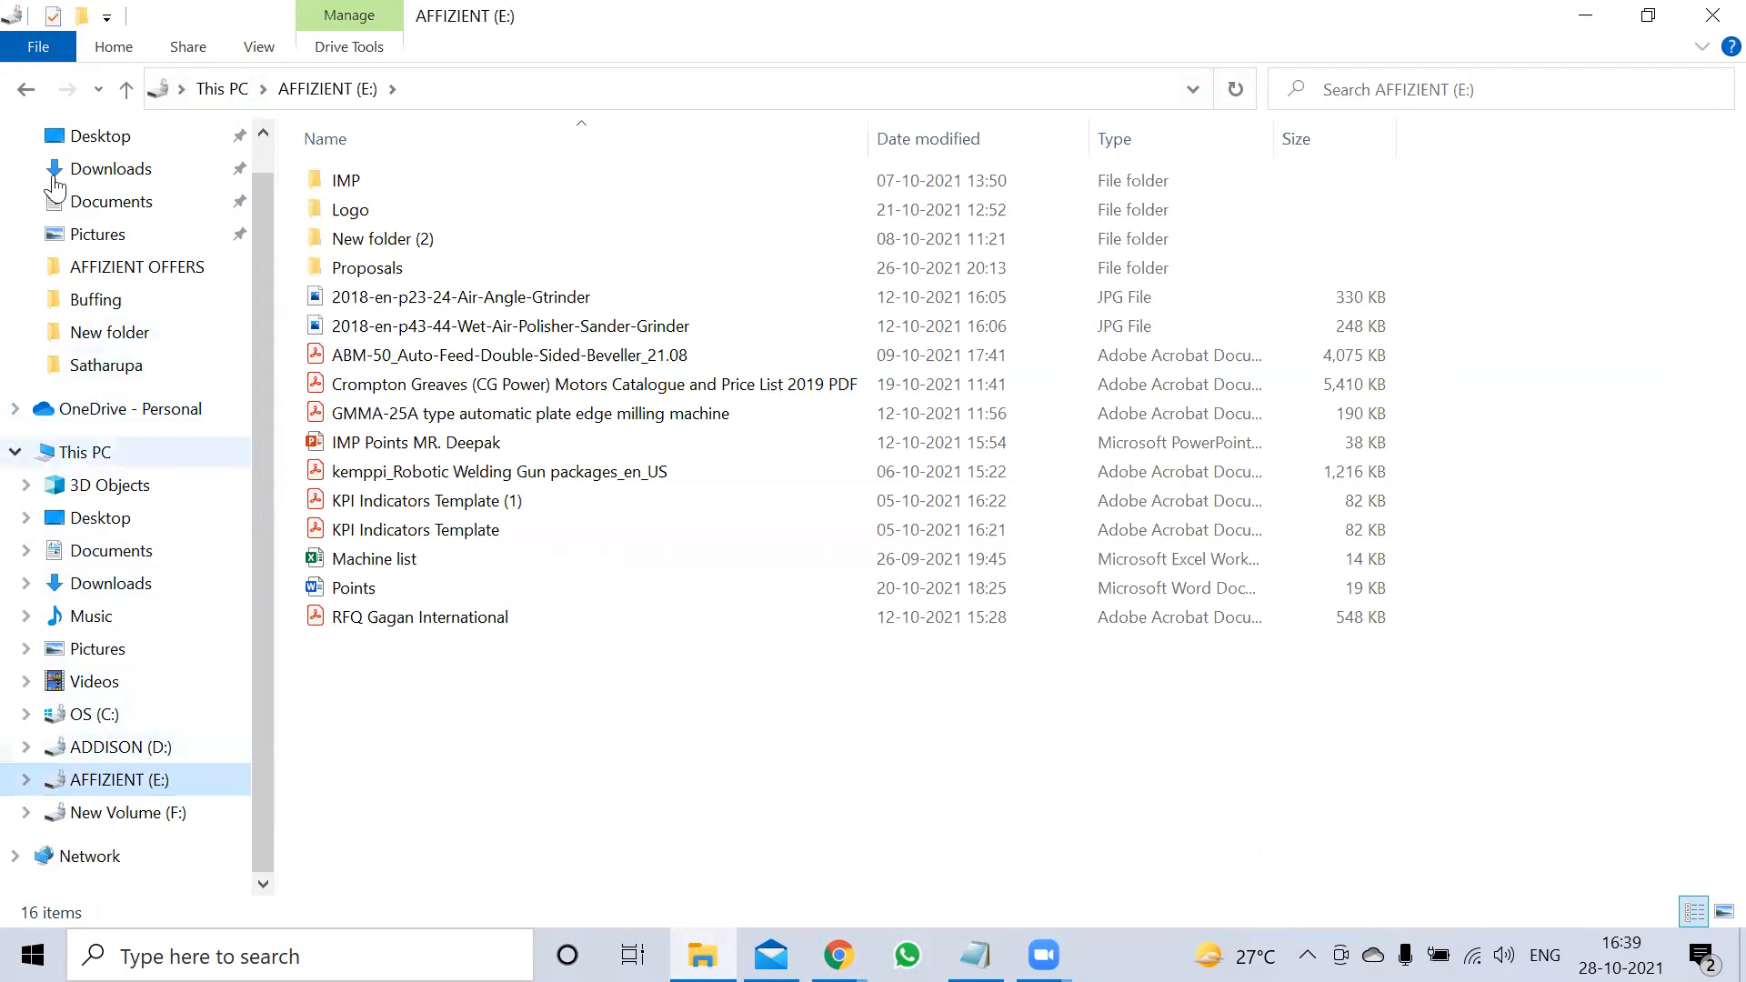
pyautogui.click(116, 748)
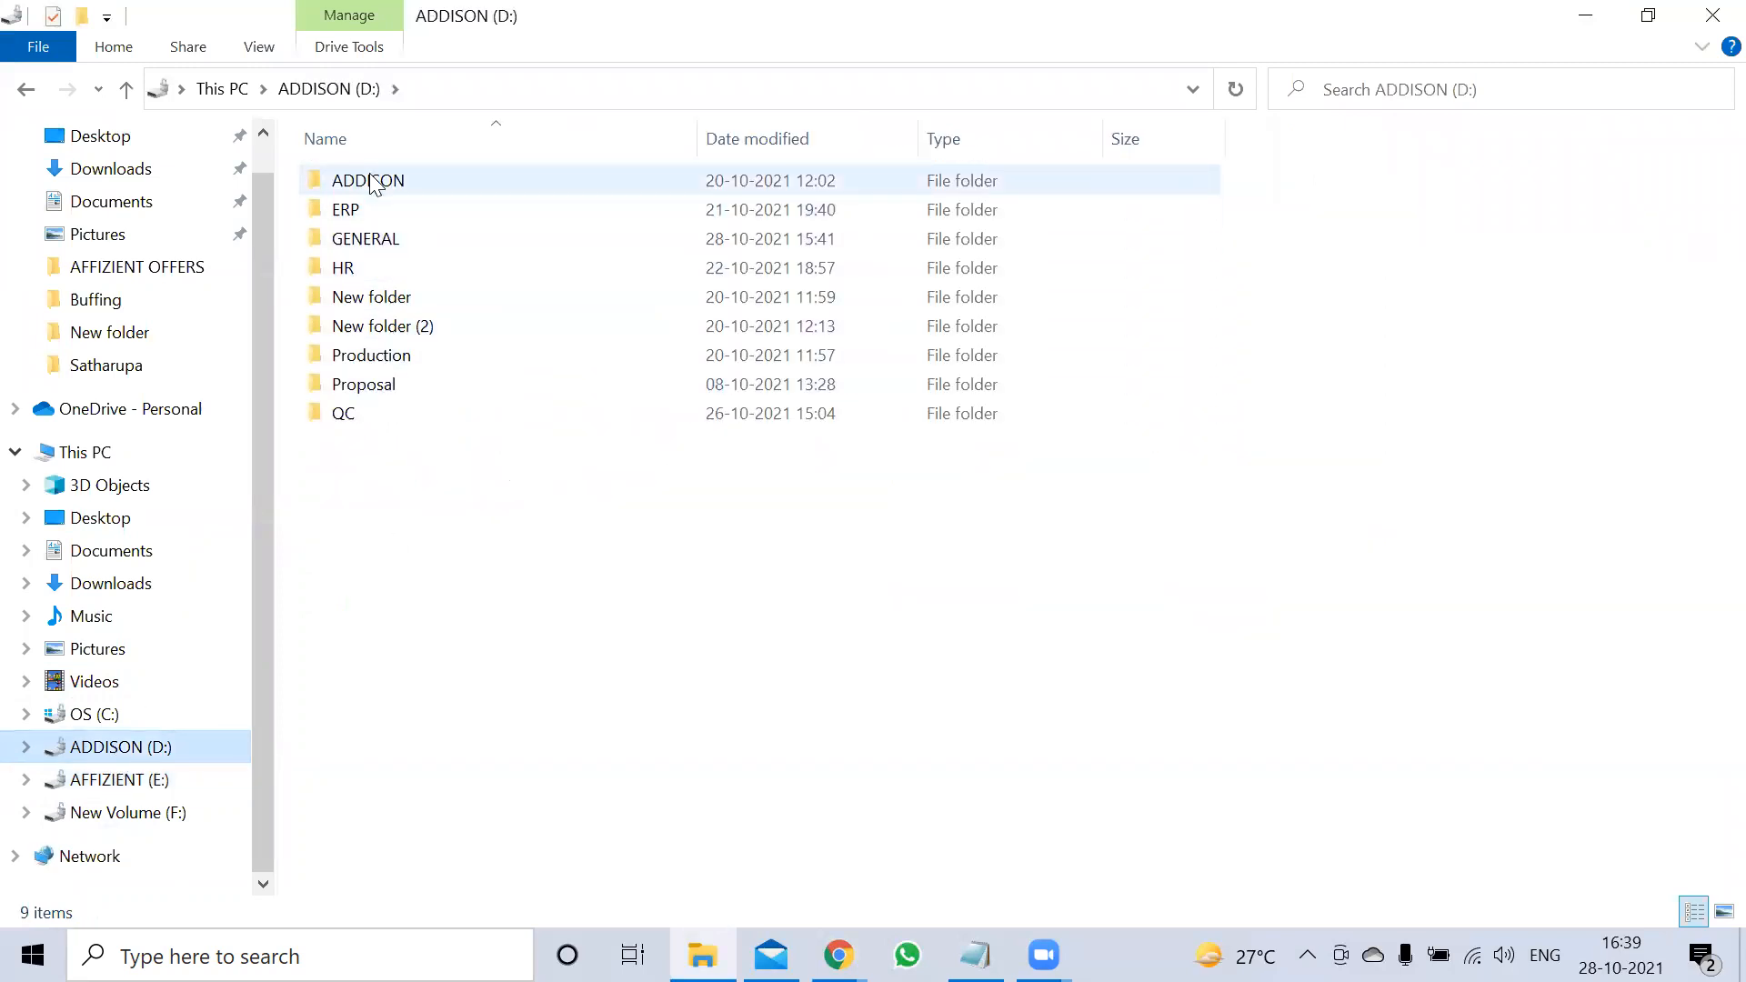
pyautogui.doubleClick(368, 181)
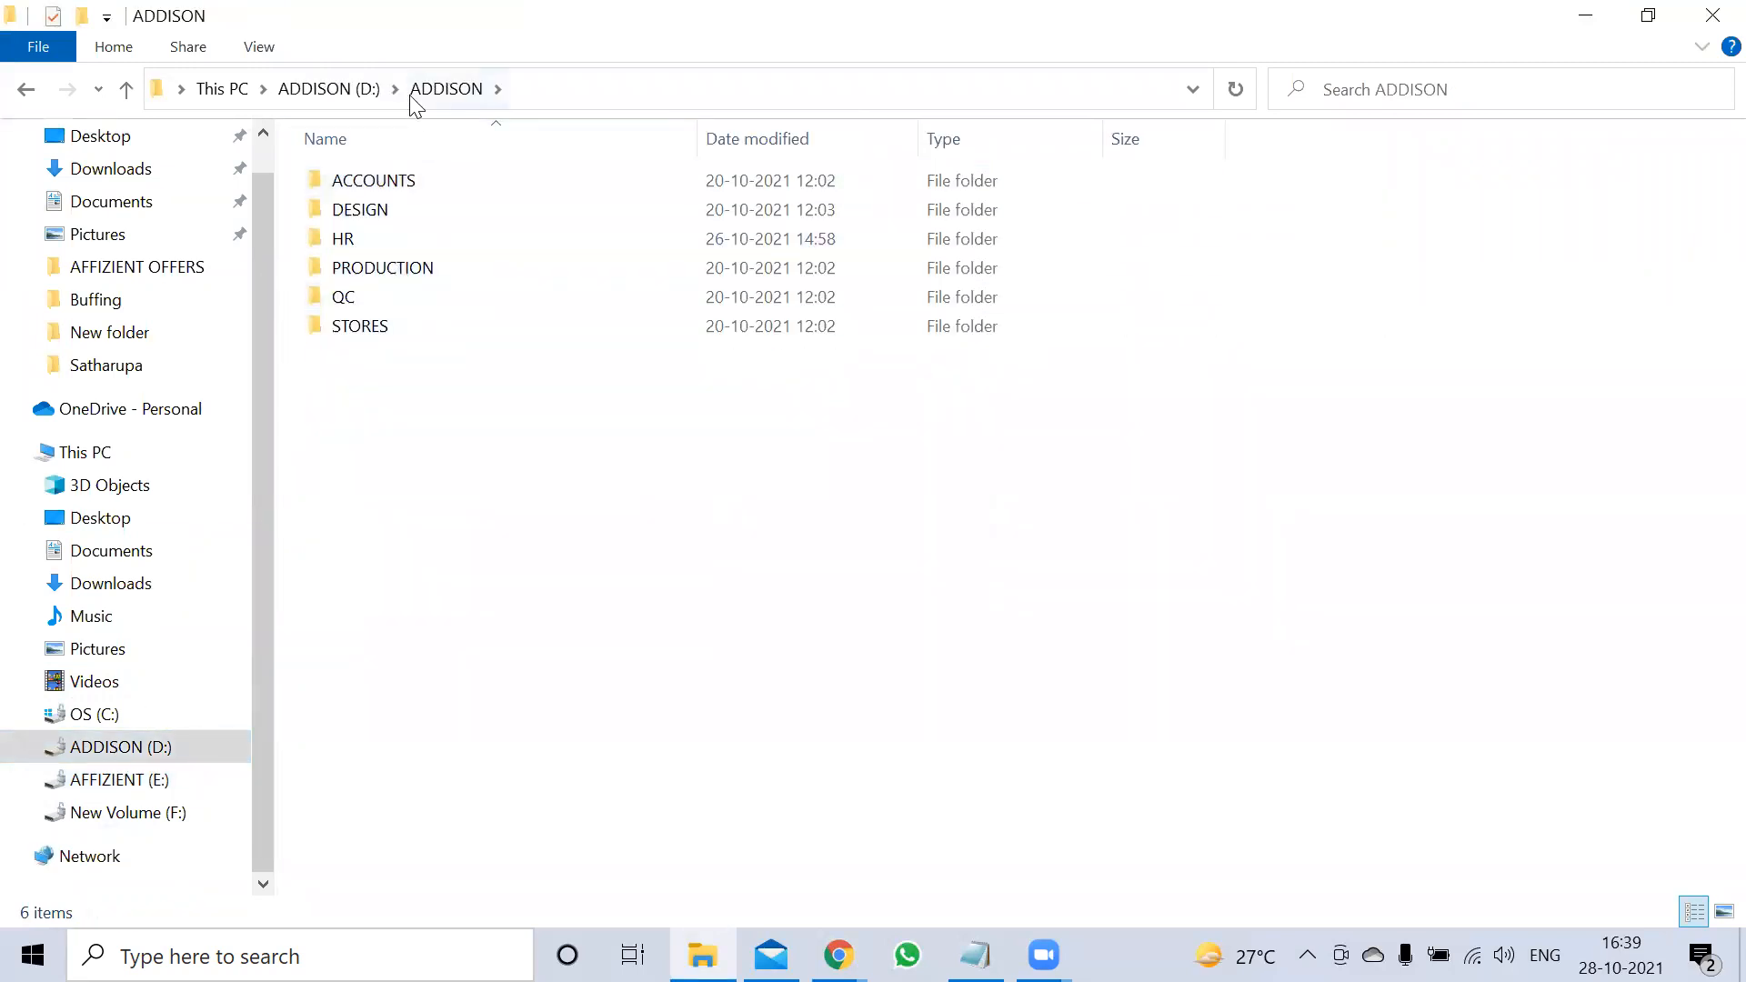
pyautogui.click(359, 95)
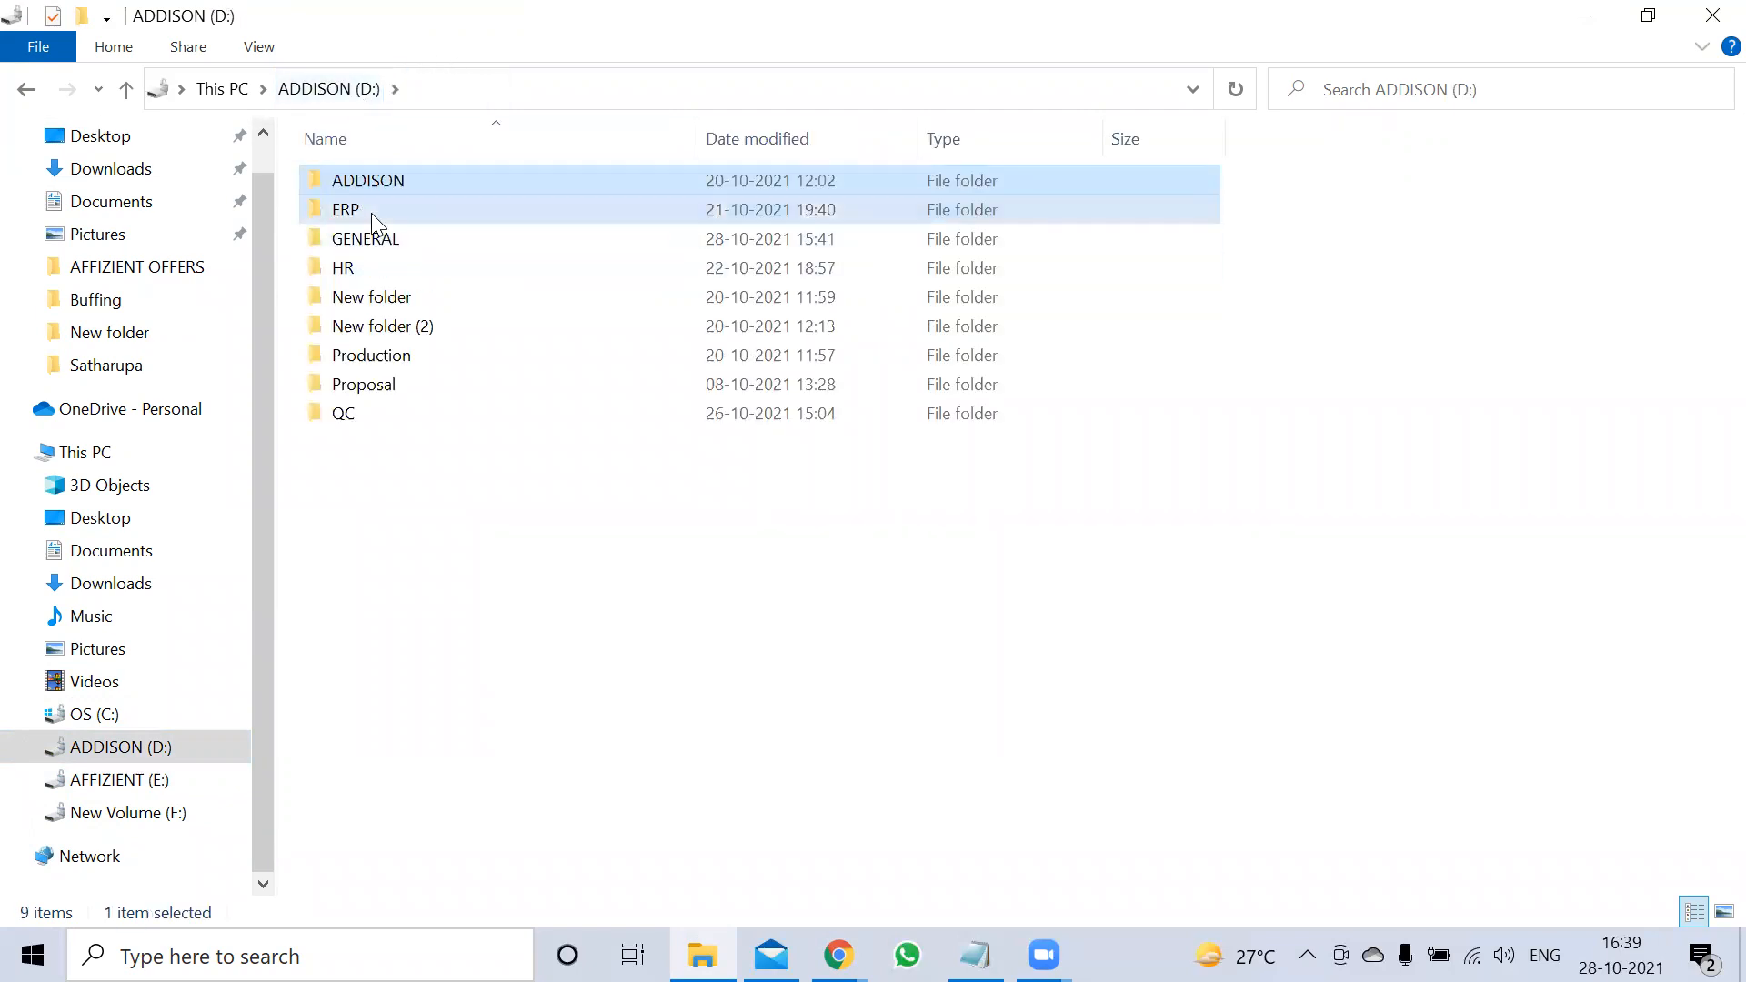
pyautogui.doubleClick(371, 212)
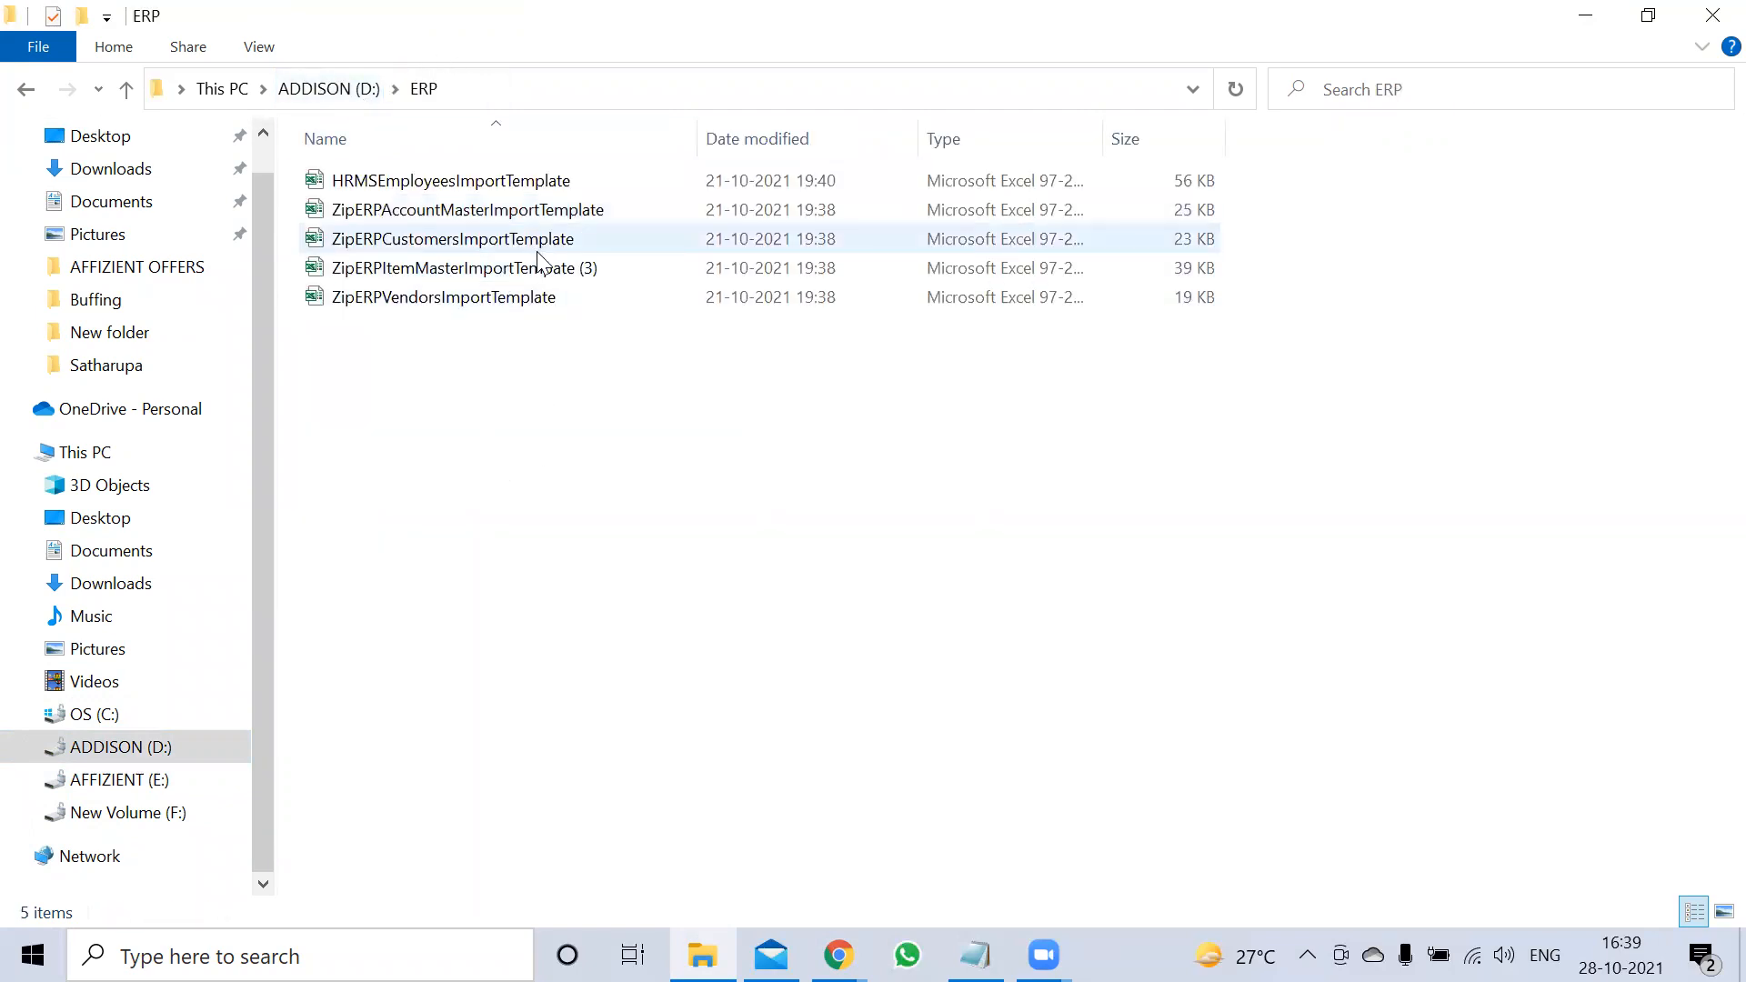
pyautogui.doubleClick(496, 306)
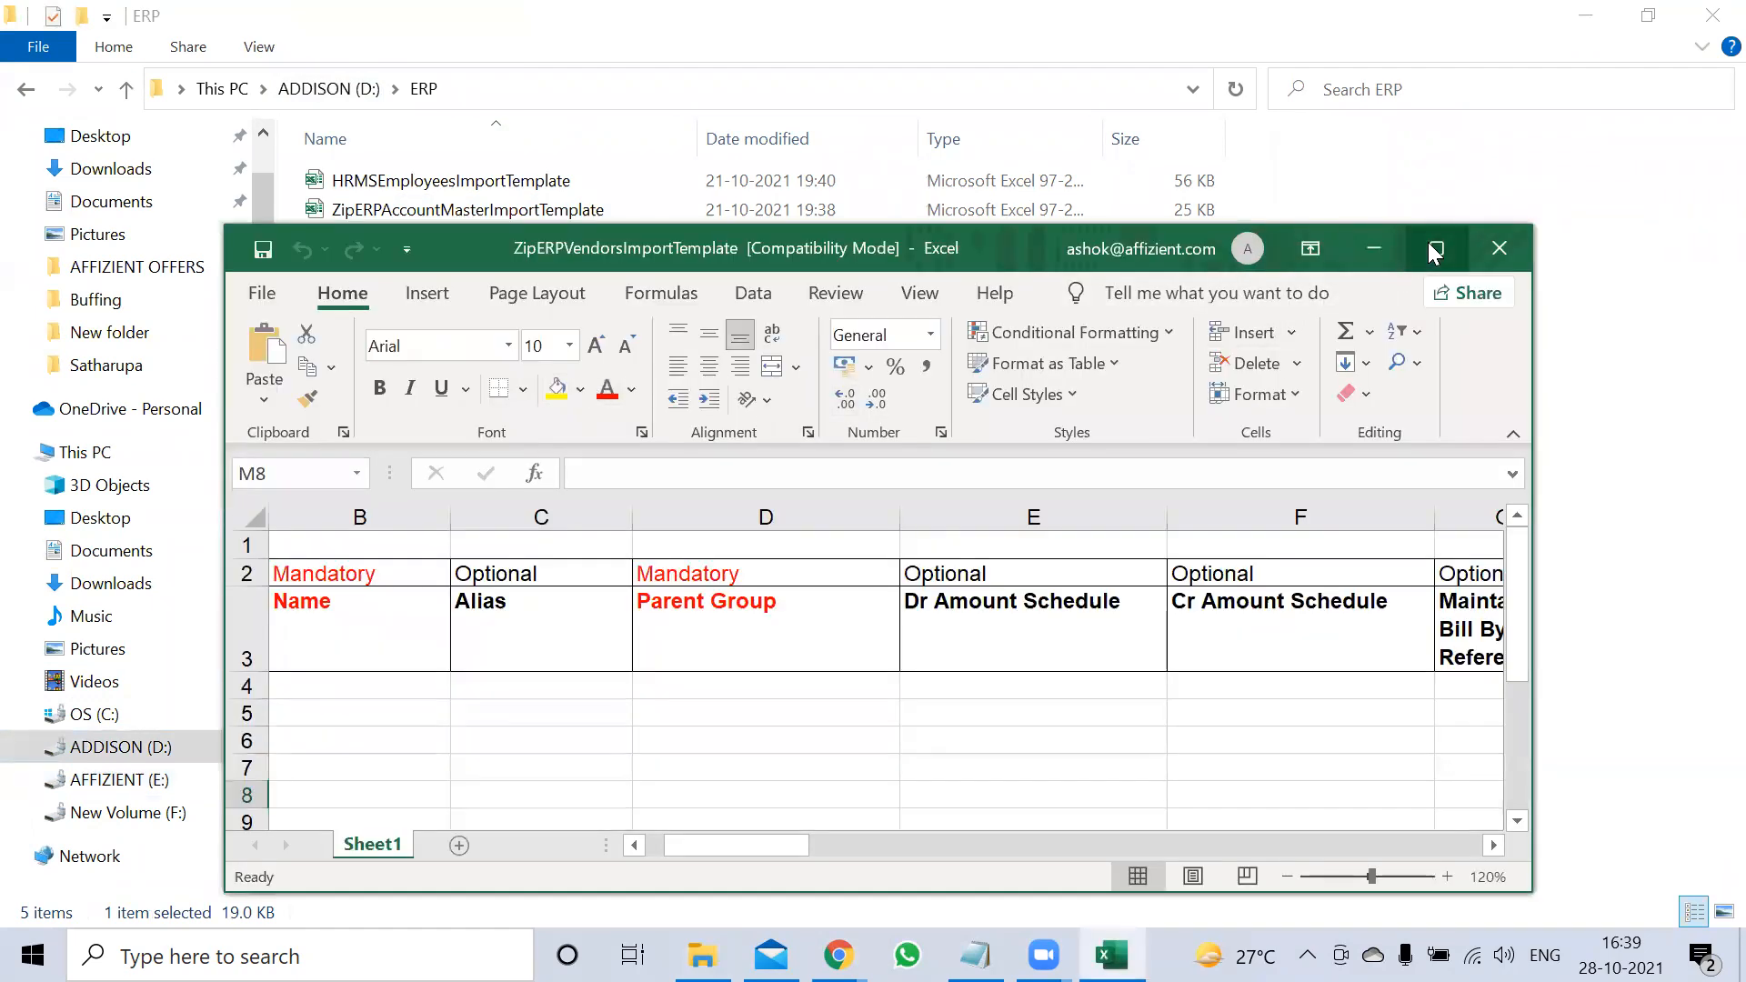
# Maximize Excel, review the template columns, and enter Vendors as the Parent Group in D4
pyautogui.click(1435, 248)
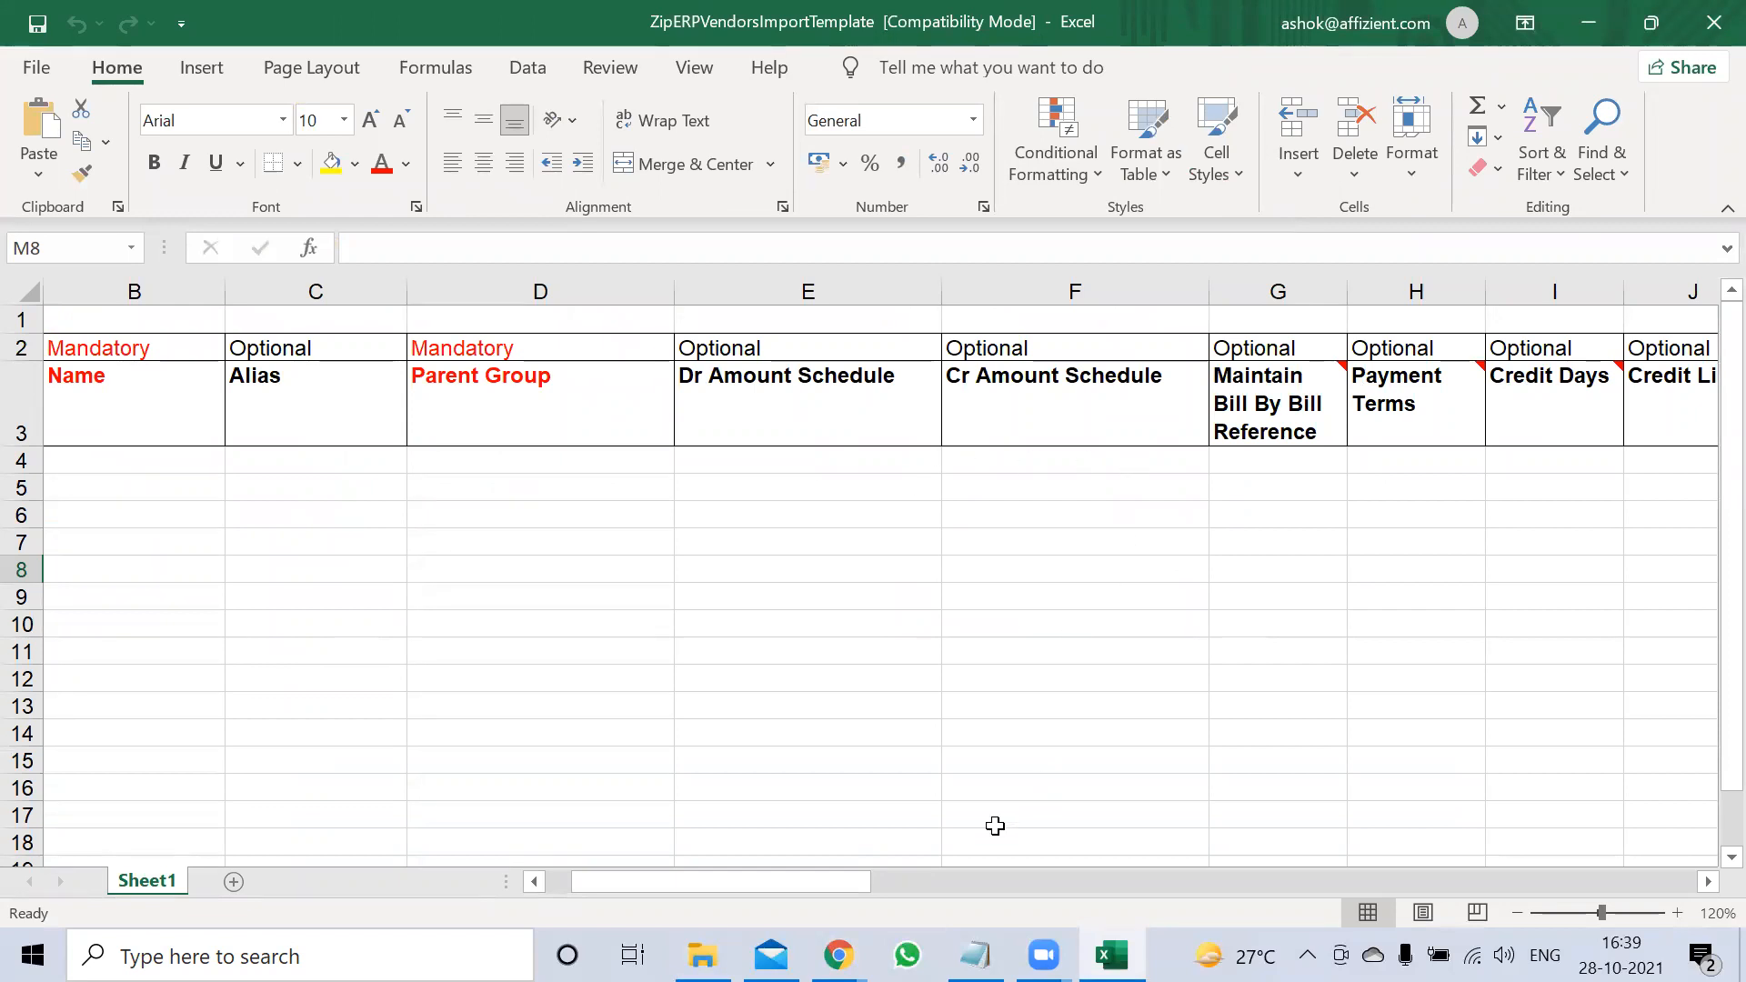
pyautogui.moveTo(859, 884); pyautogui.dragTo(1708, 791)
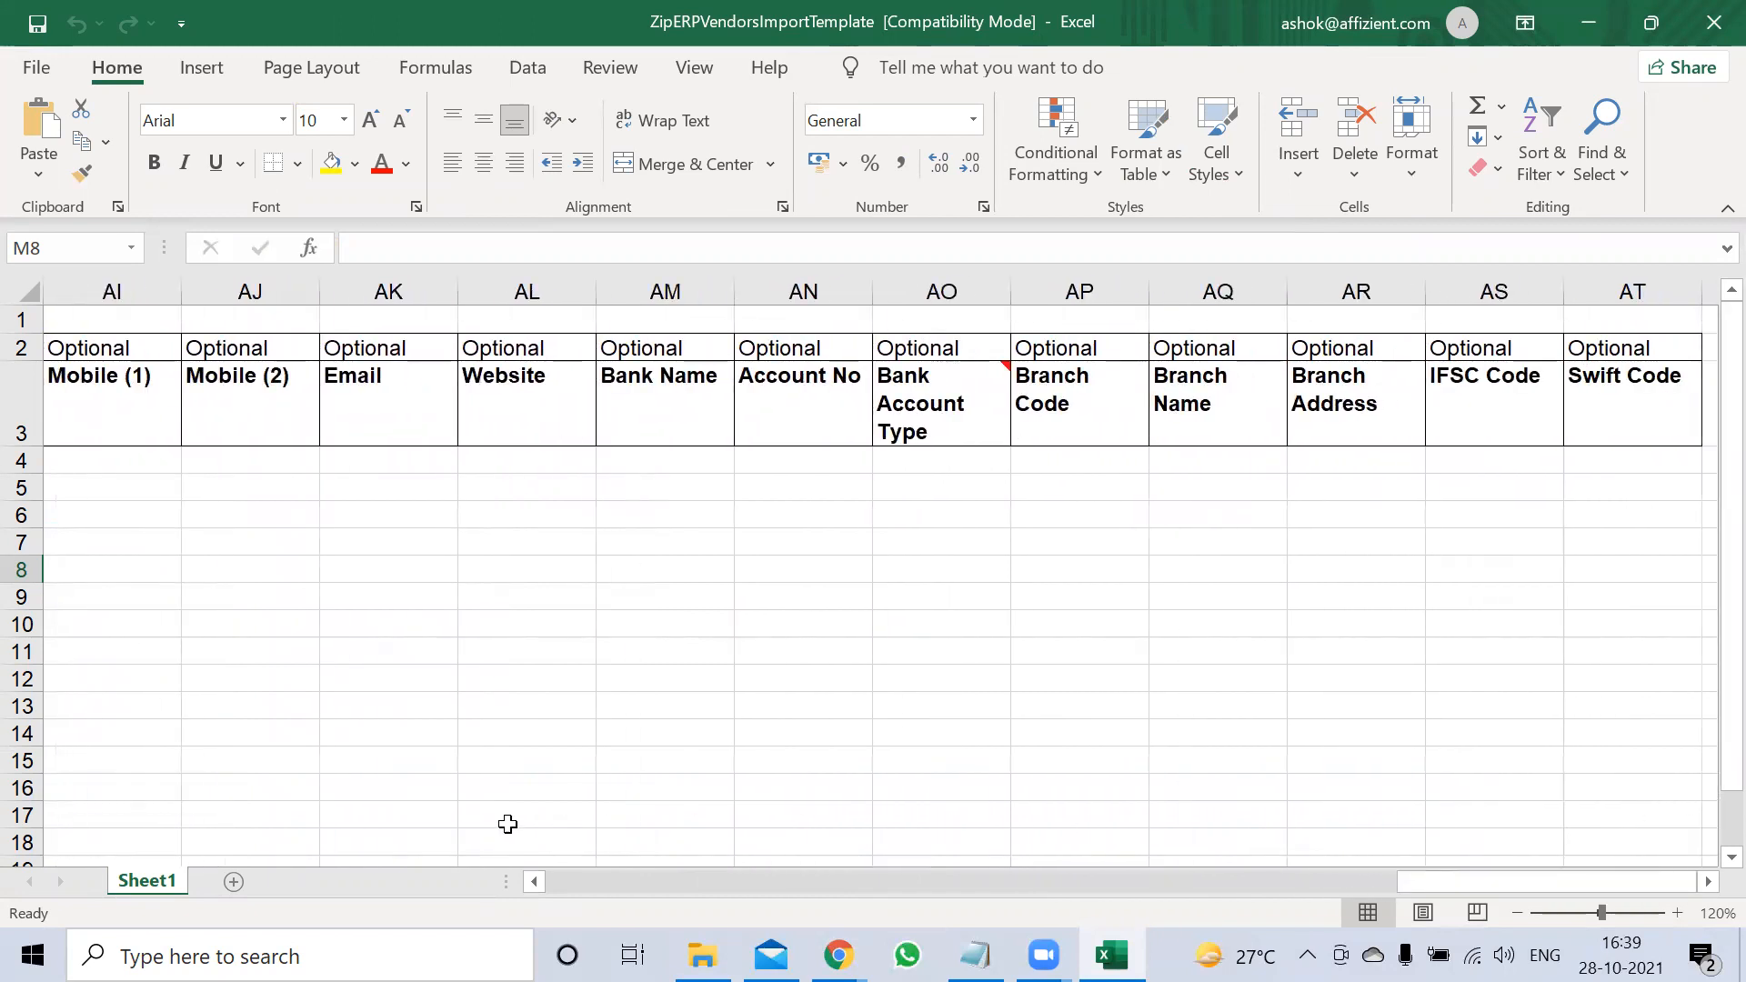
pyautogui.moveTo(1499, 875); pyautogui.dragTo(496, 896)
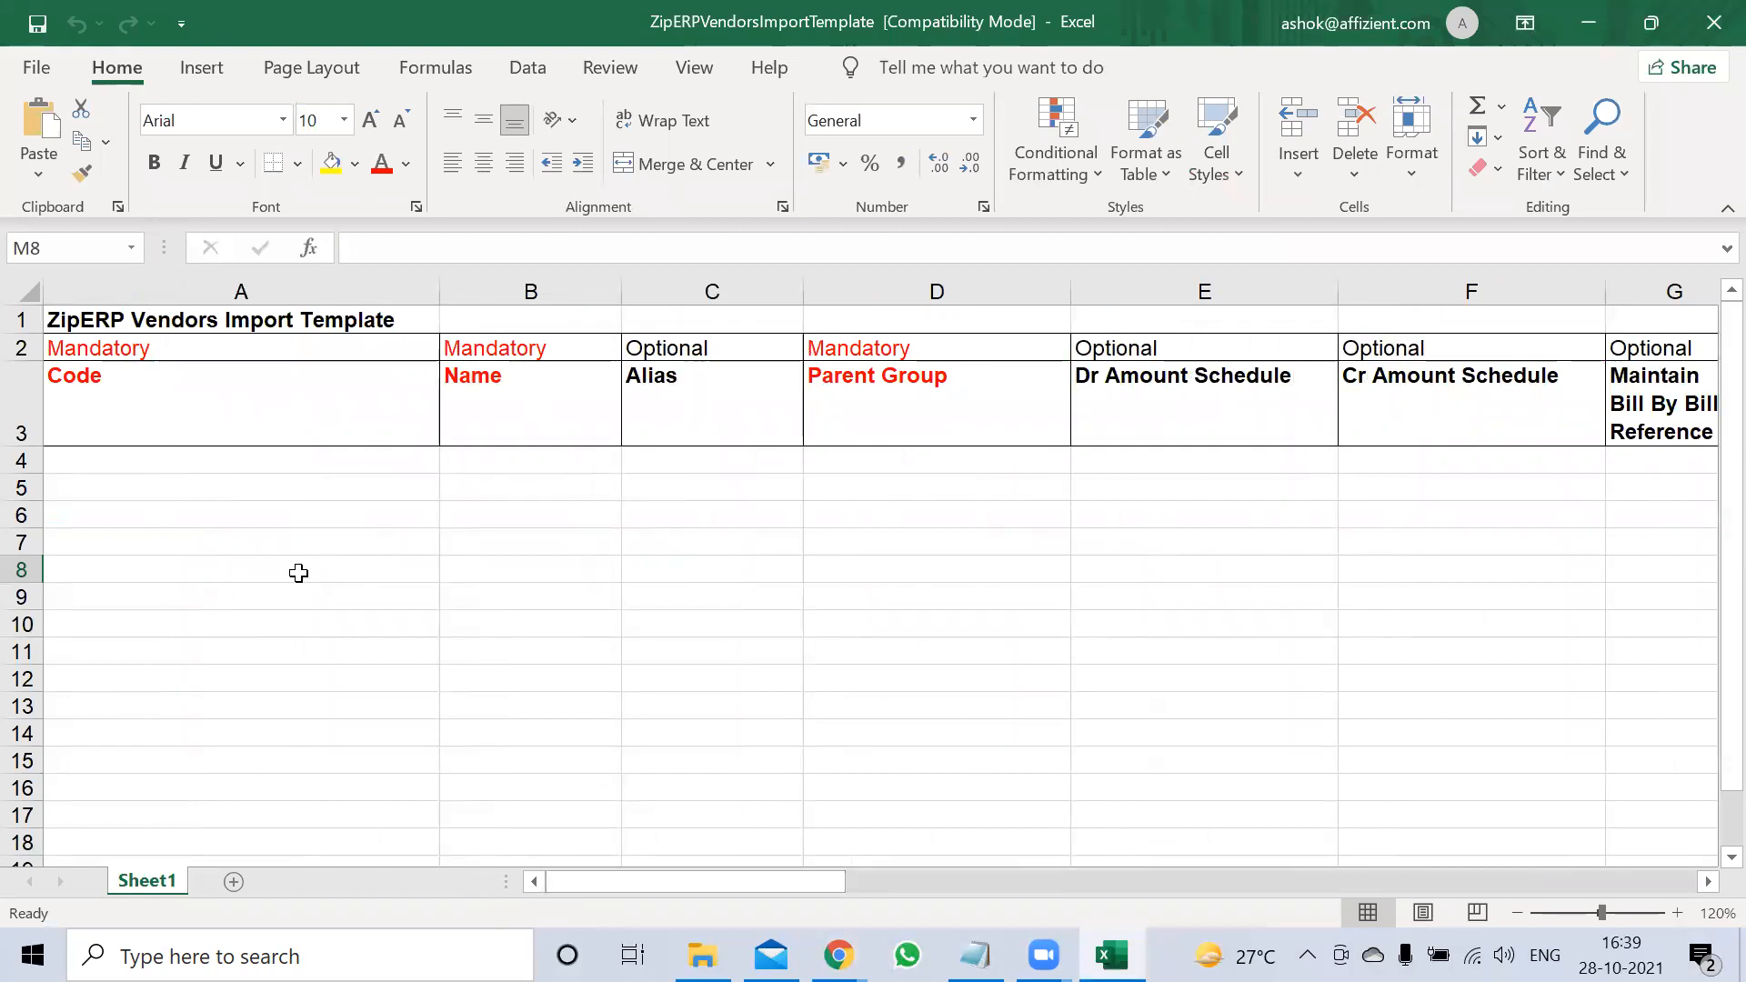
pyautogui.doubleClick(514, 461)
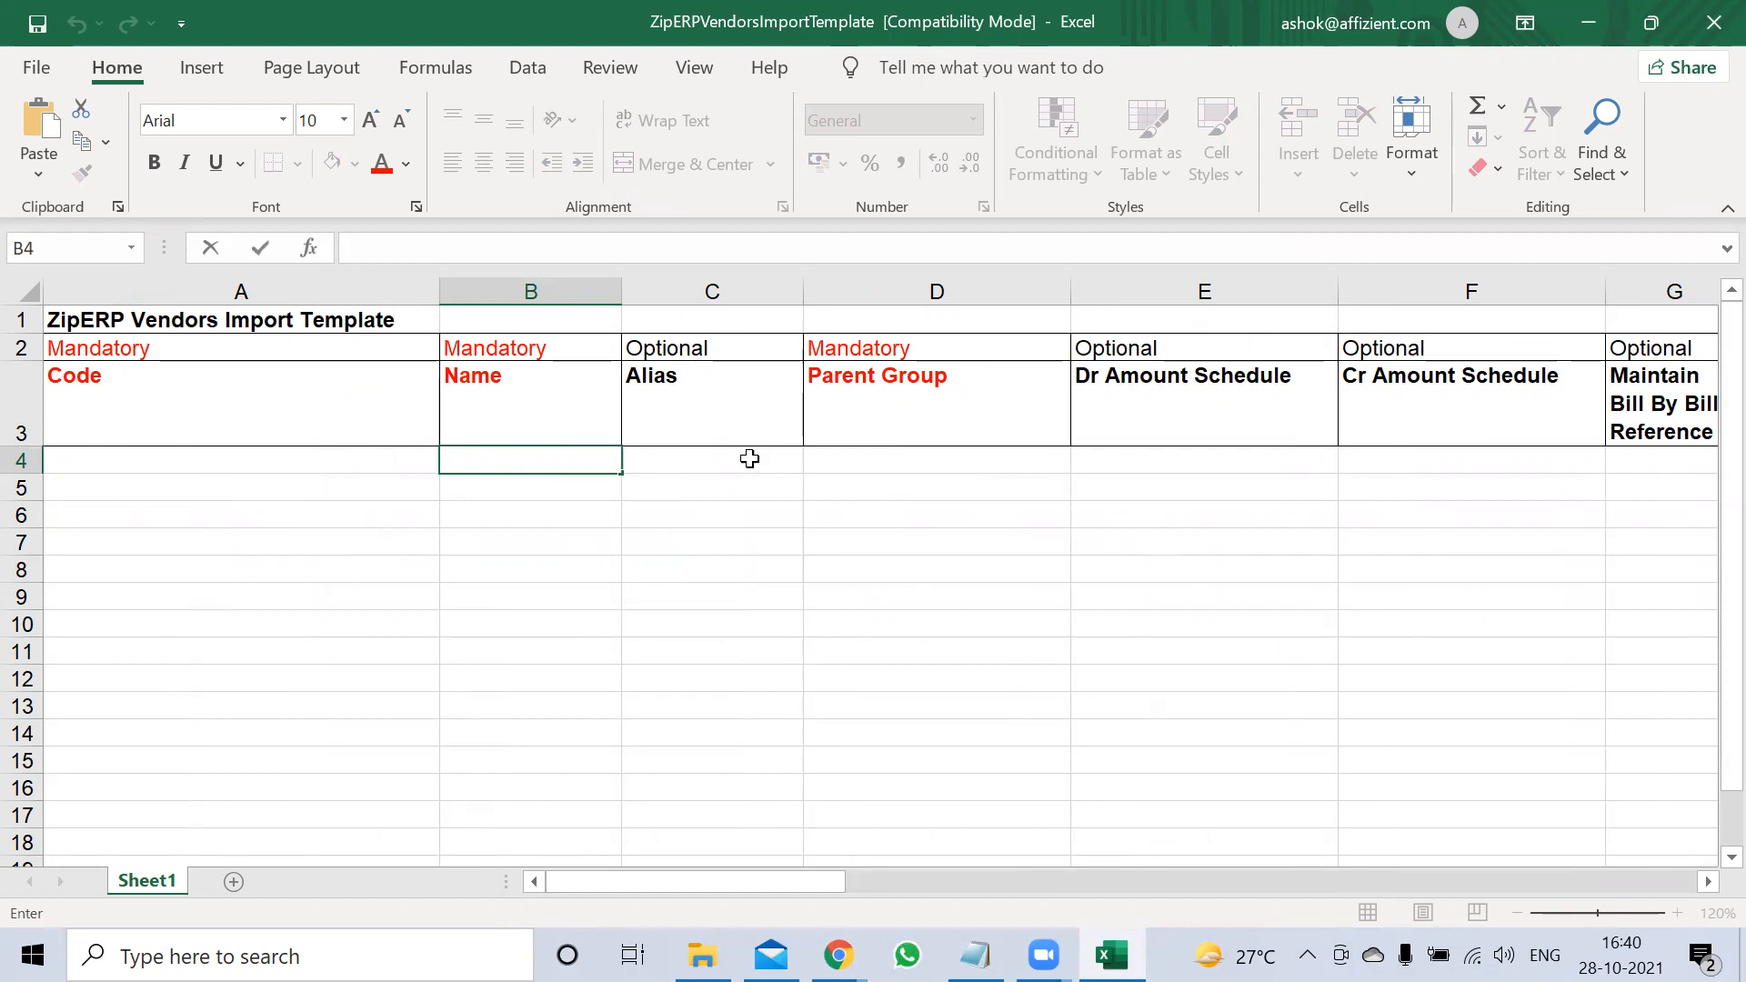
pyautogui.click(807, 460)
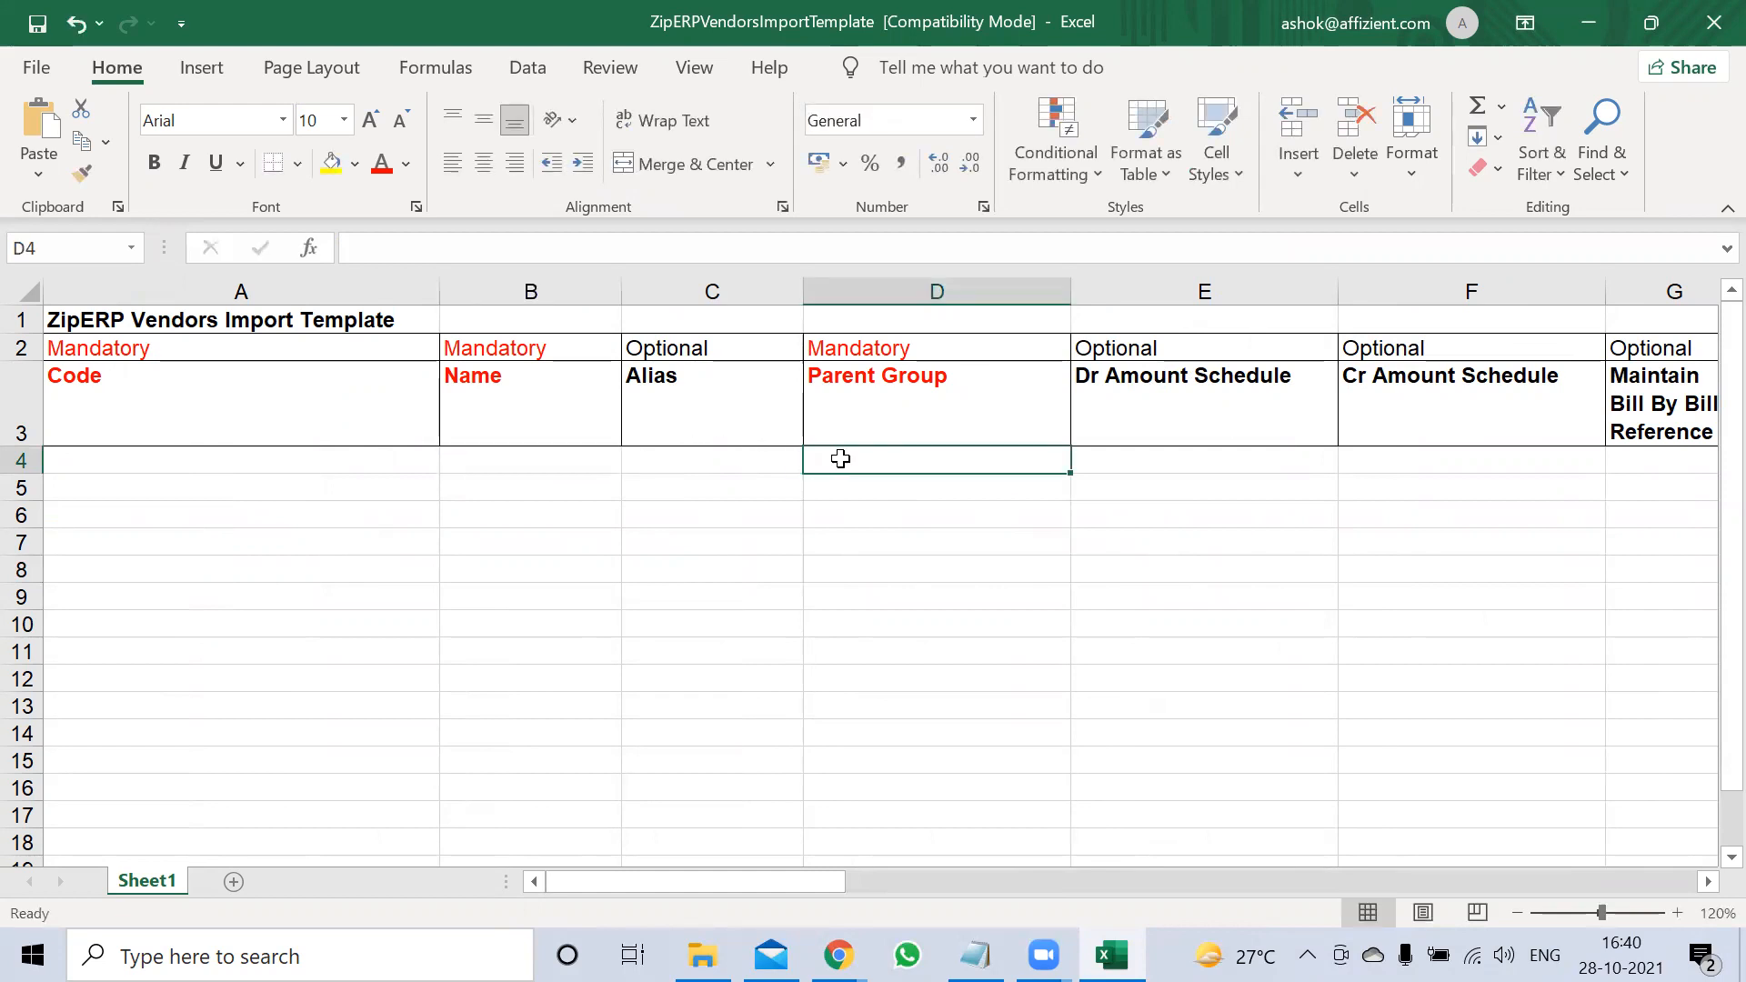
pyautogui.write('Sunc')
pyautogui.press('BackSpace')
pyautogui.press('BackSpace')
pyautogui.press('BackSpace')
pyautogui.press('BackSpace')
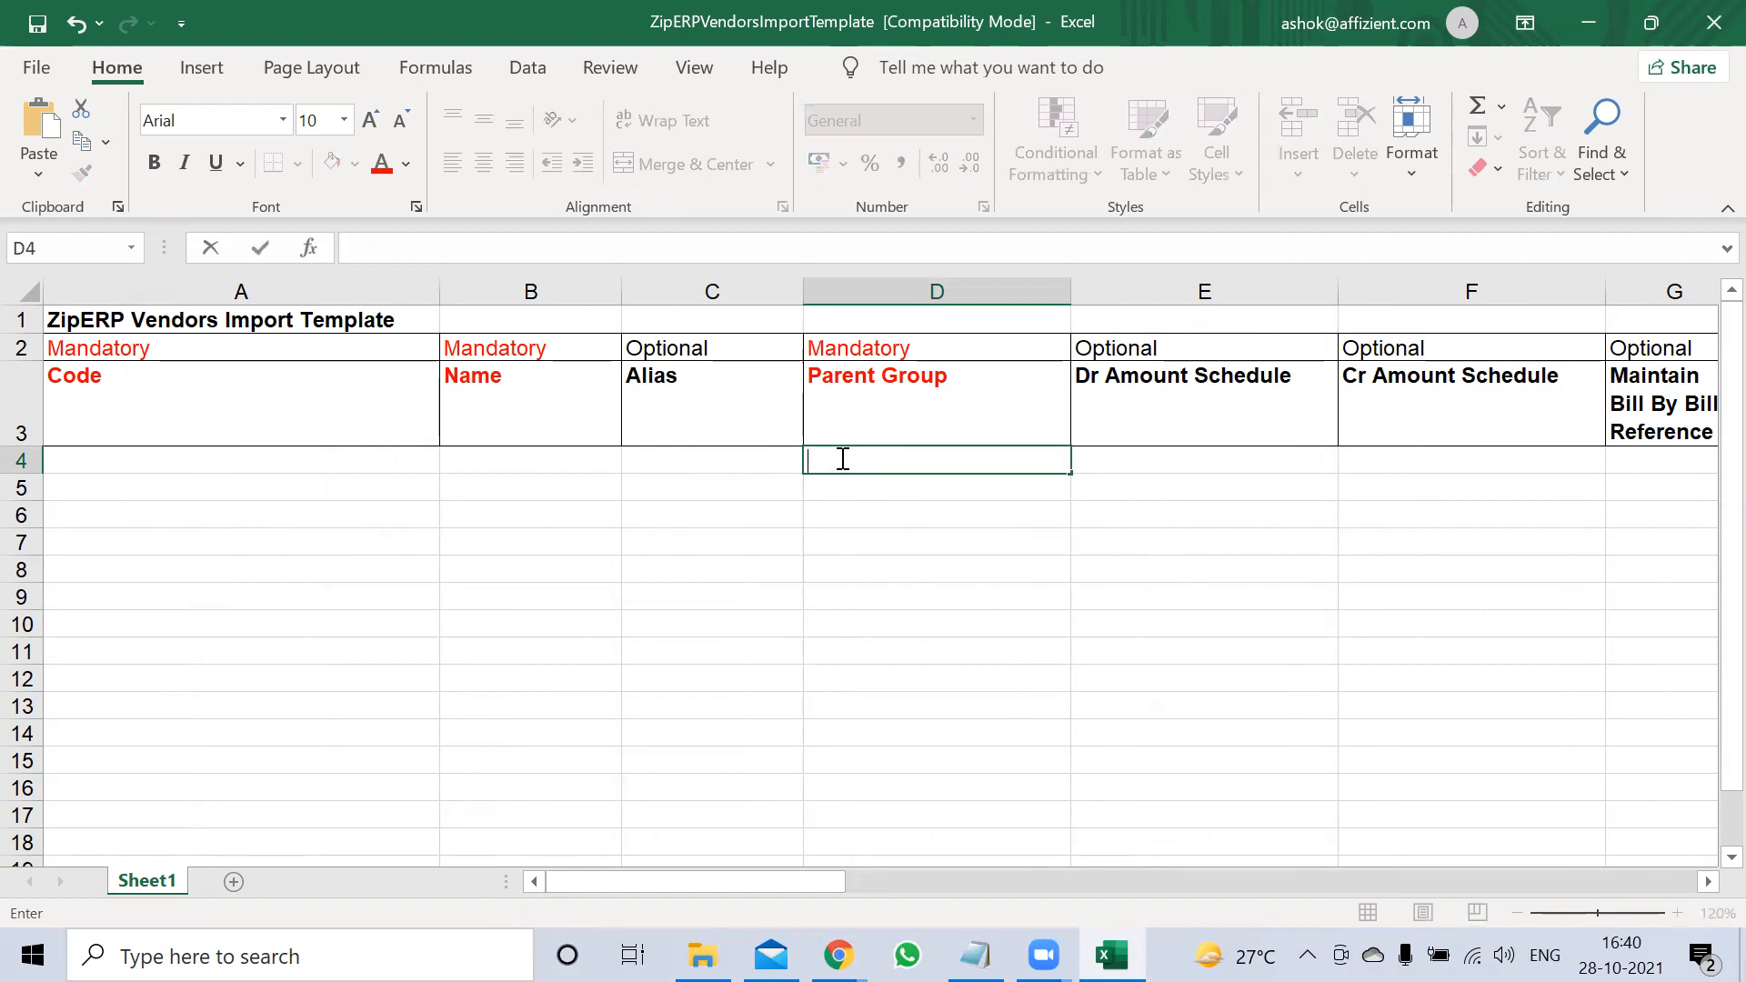
pyautogui.write('Vendors')
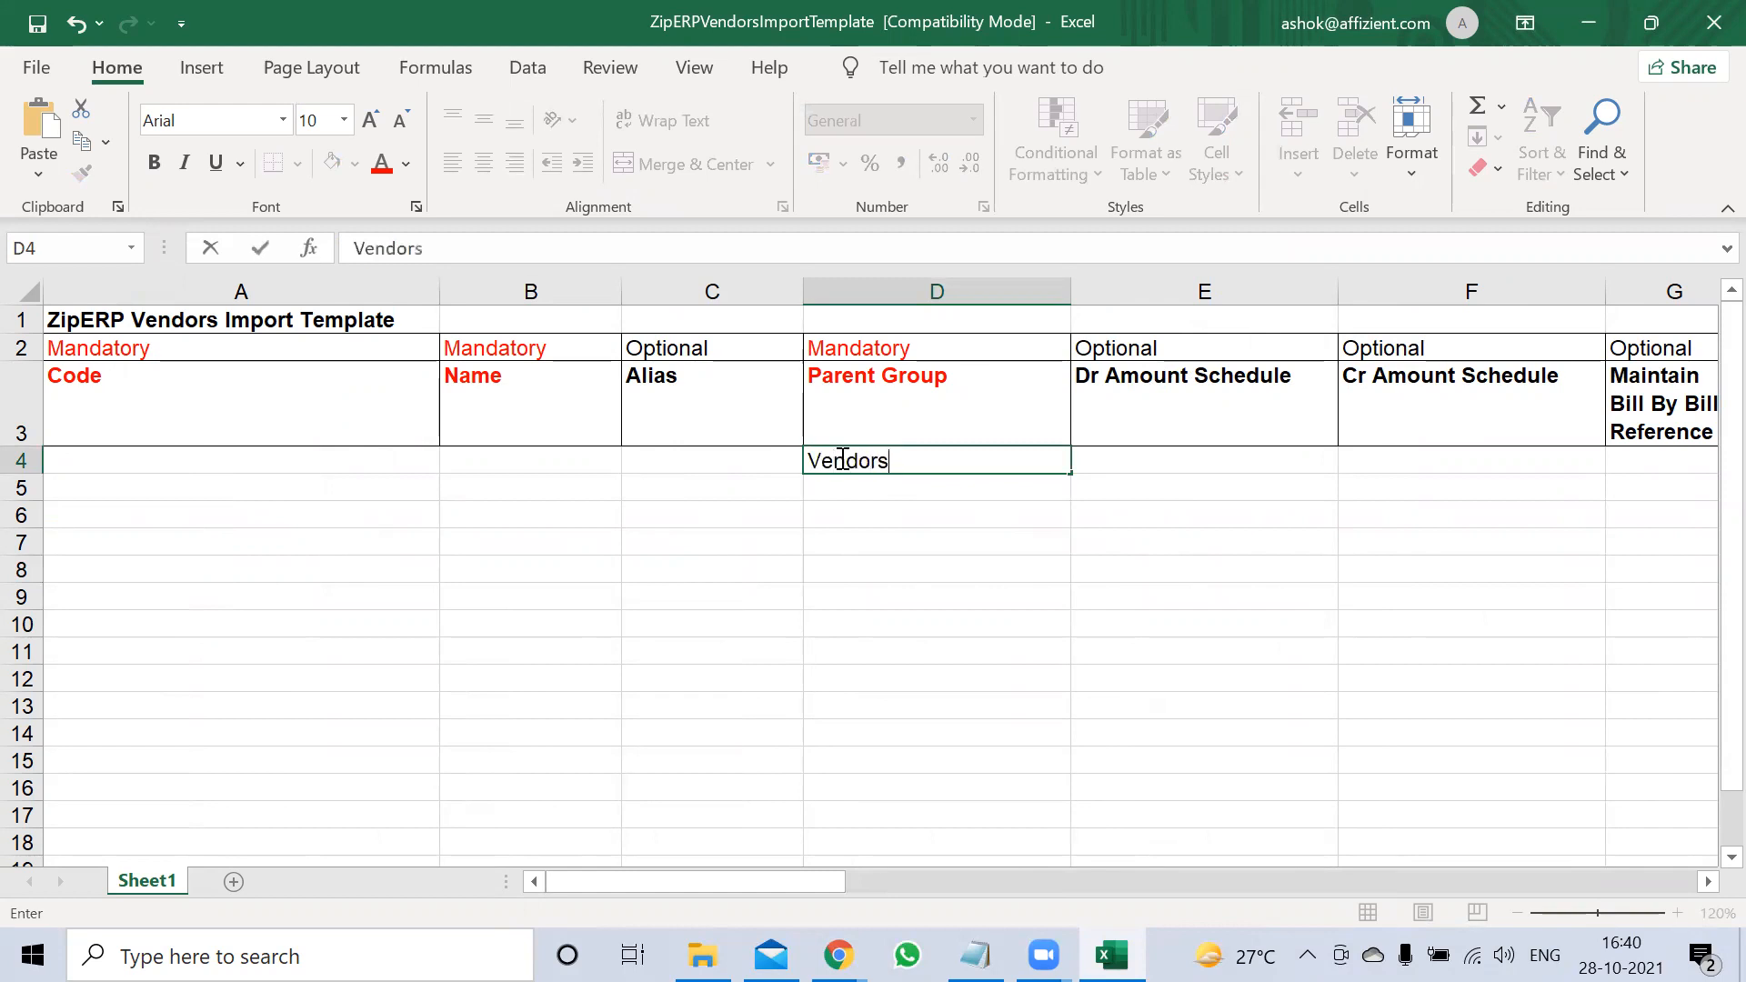
pyautogui.click(834, 514)
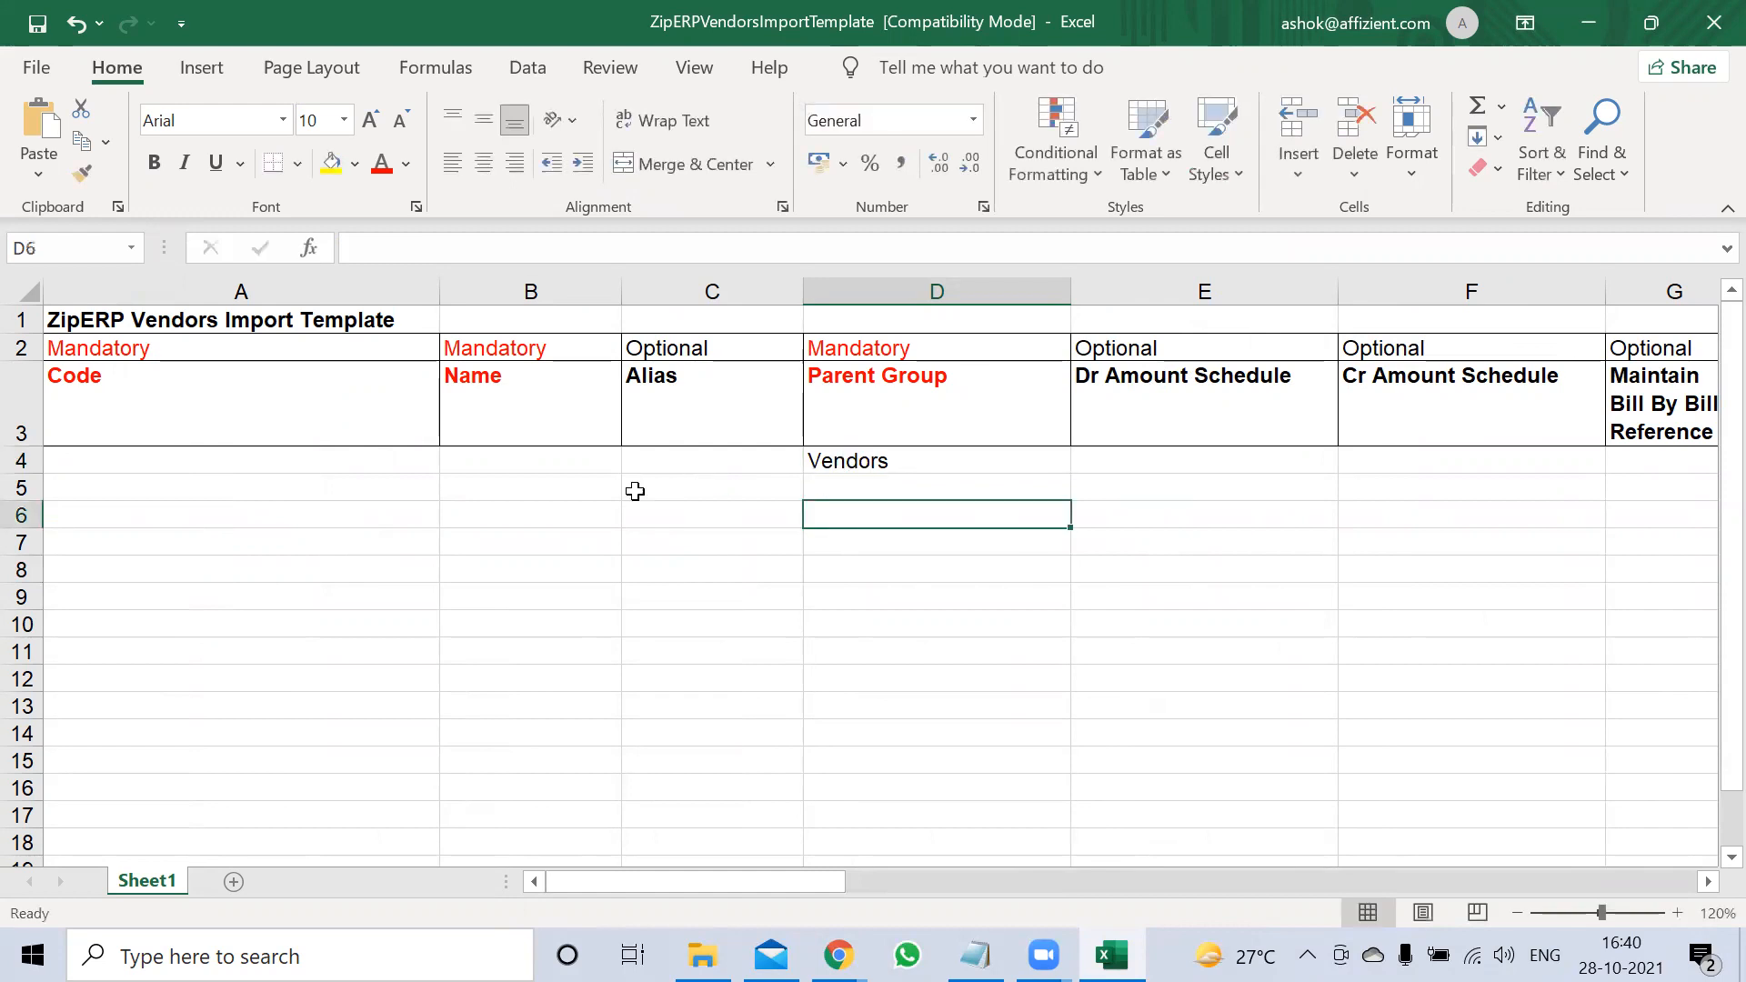
# Enter Sundry Creditors as the Parent Group in D5
pyautogui.click(480, 462)
pyautogui.click(830, 489)
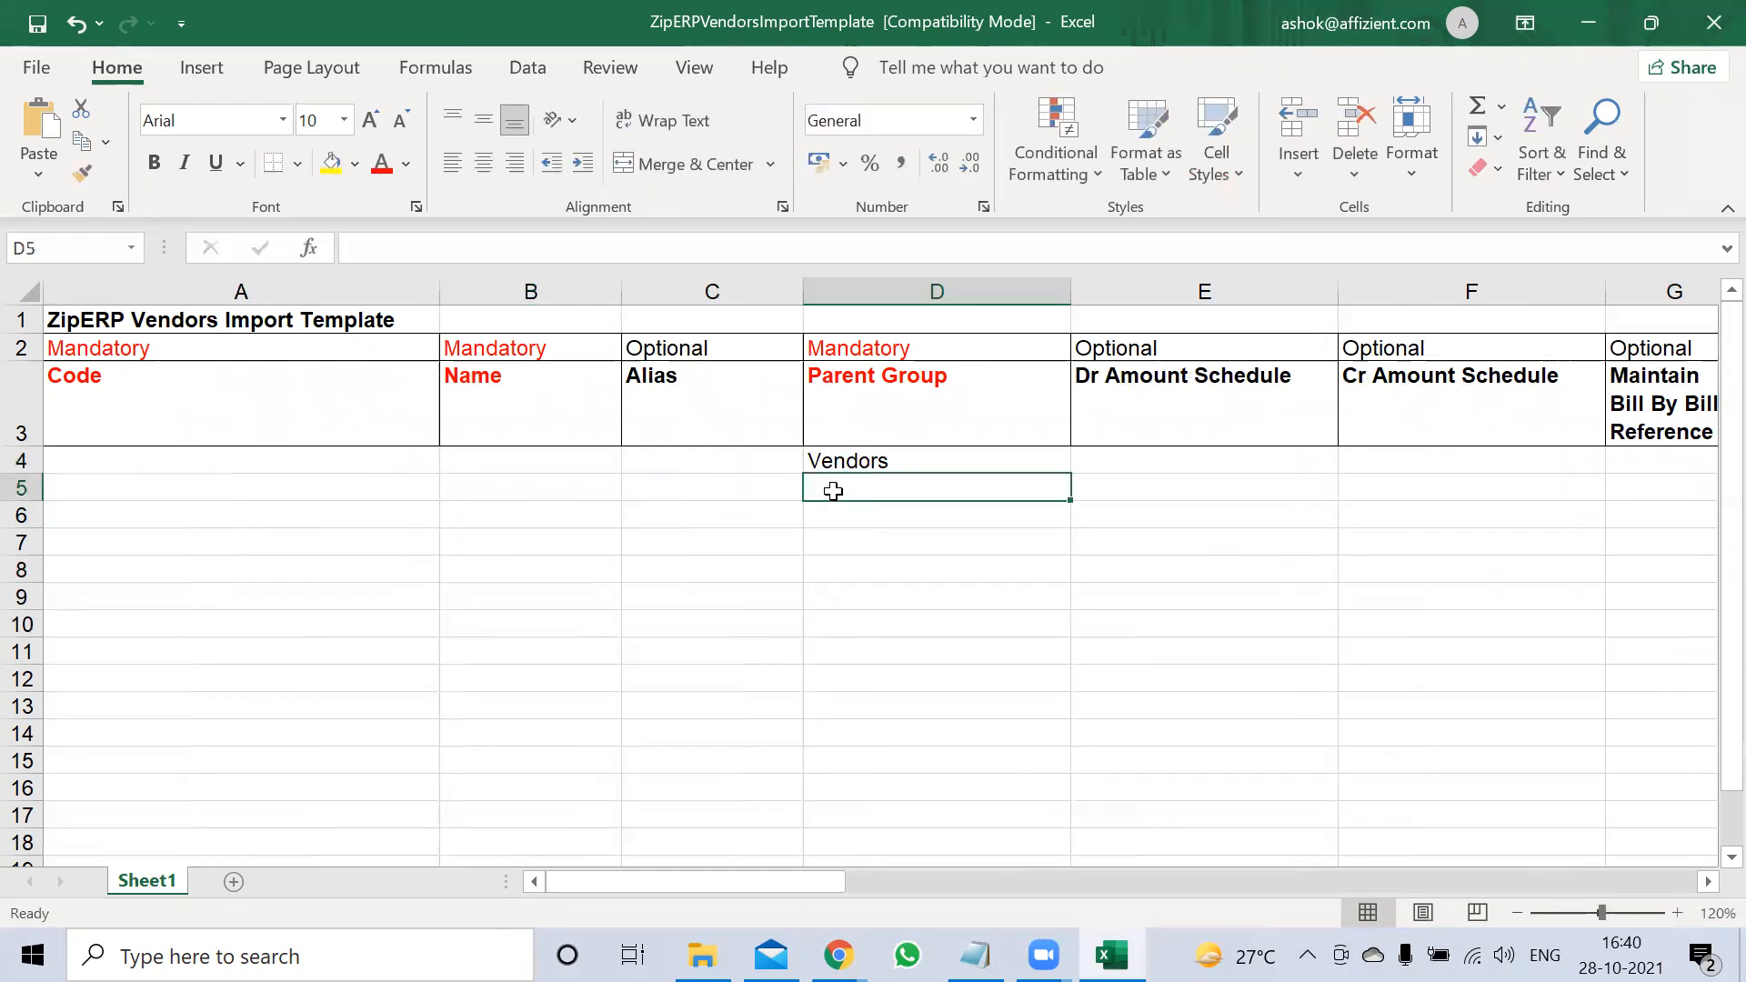
pyautogui.write('D')
pyautogui.press('BackSpace')
pyautogui.write('S')
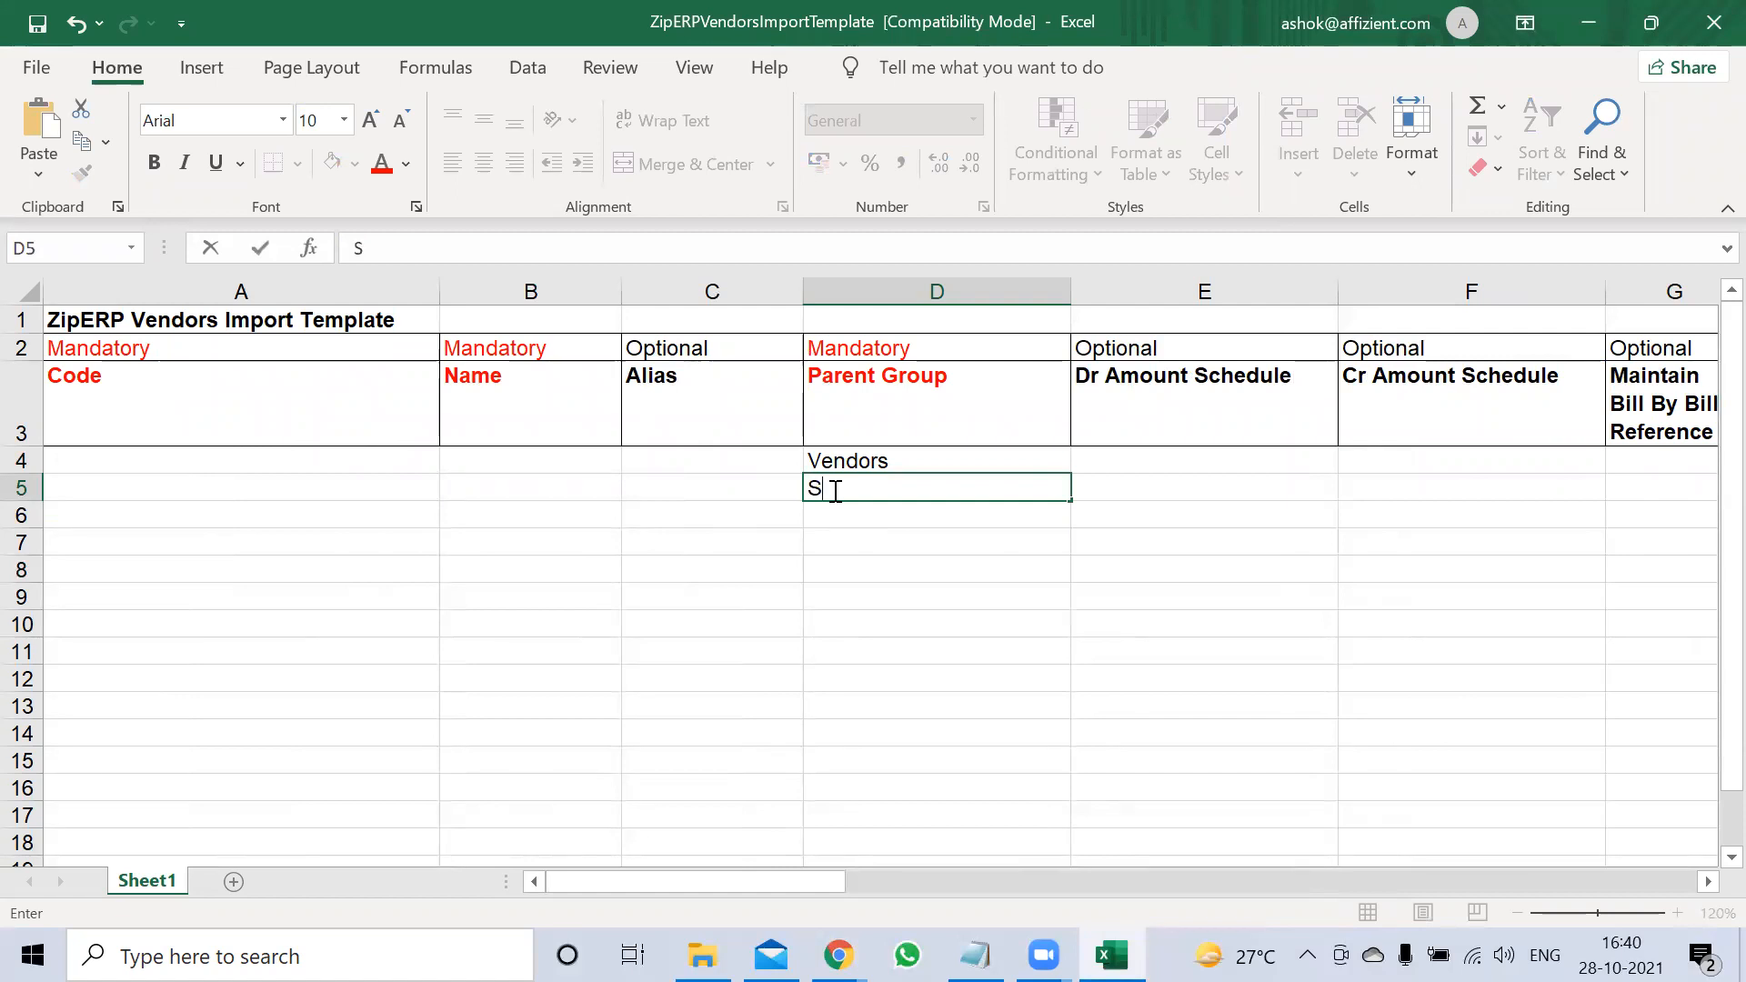
pyautogui.write('und')
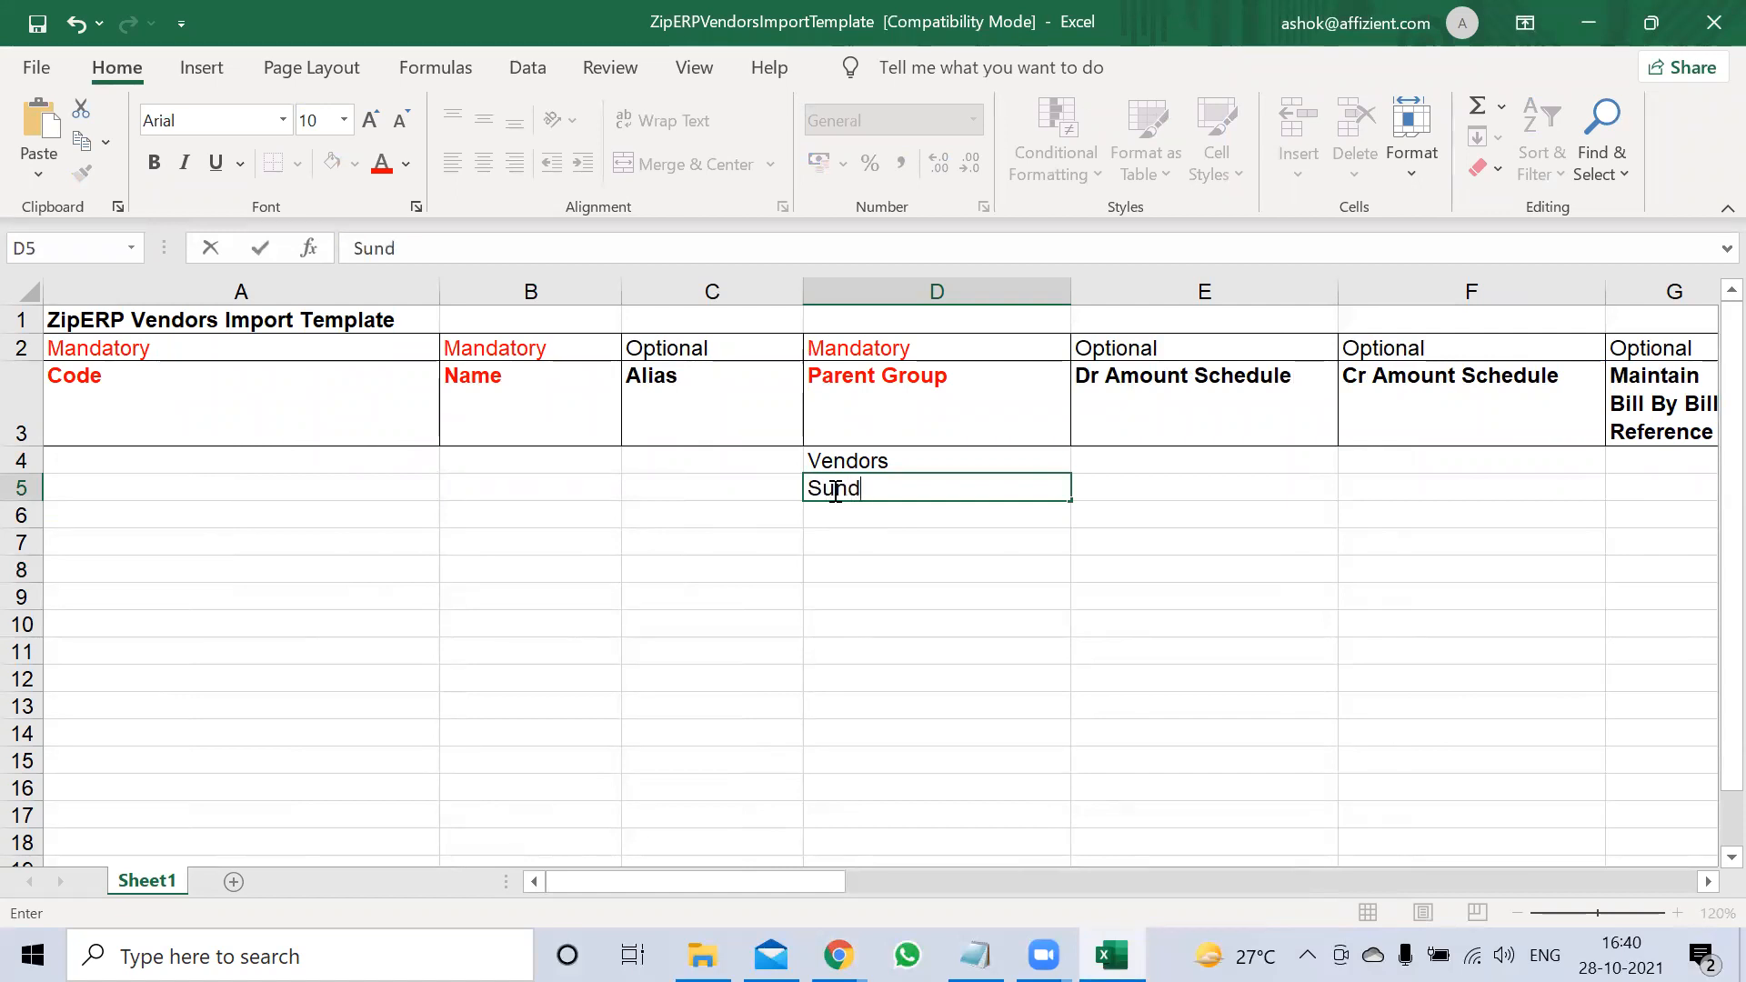
pyautogui.write('ry Cred')
pyautogui.write('itors')
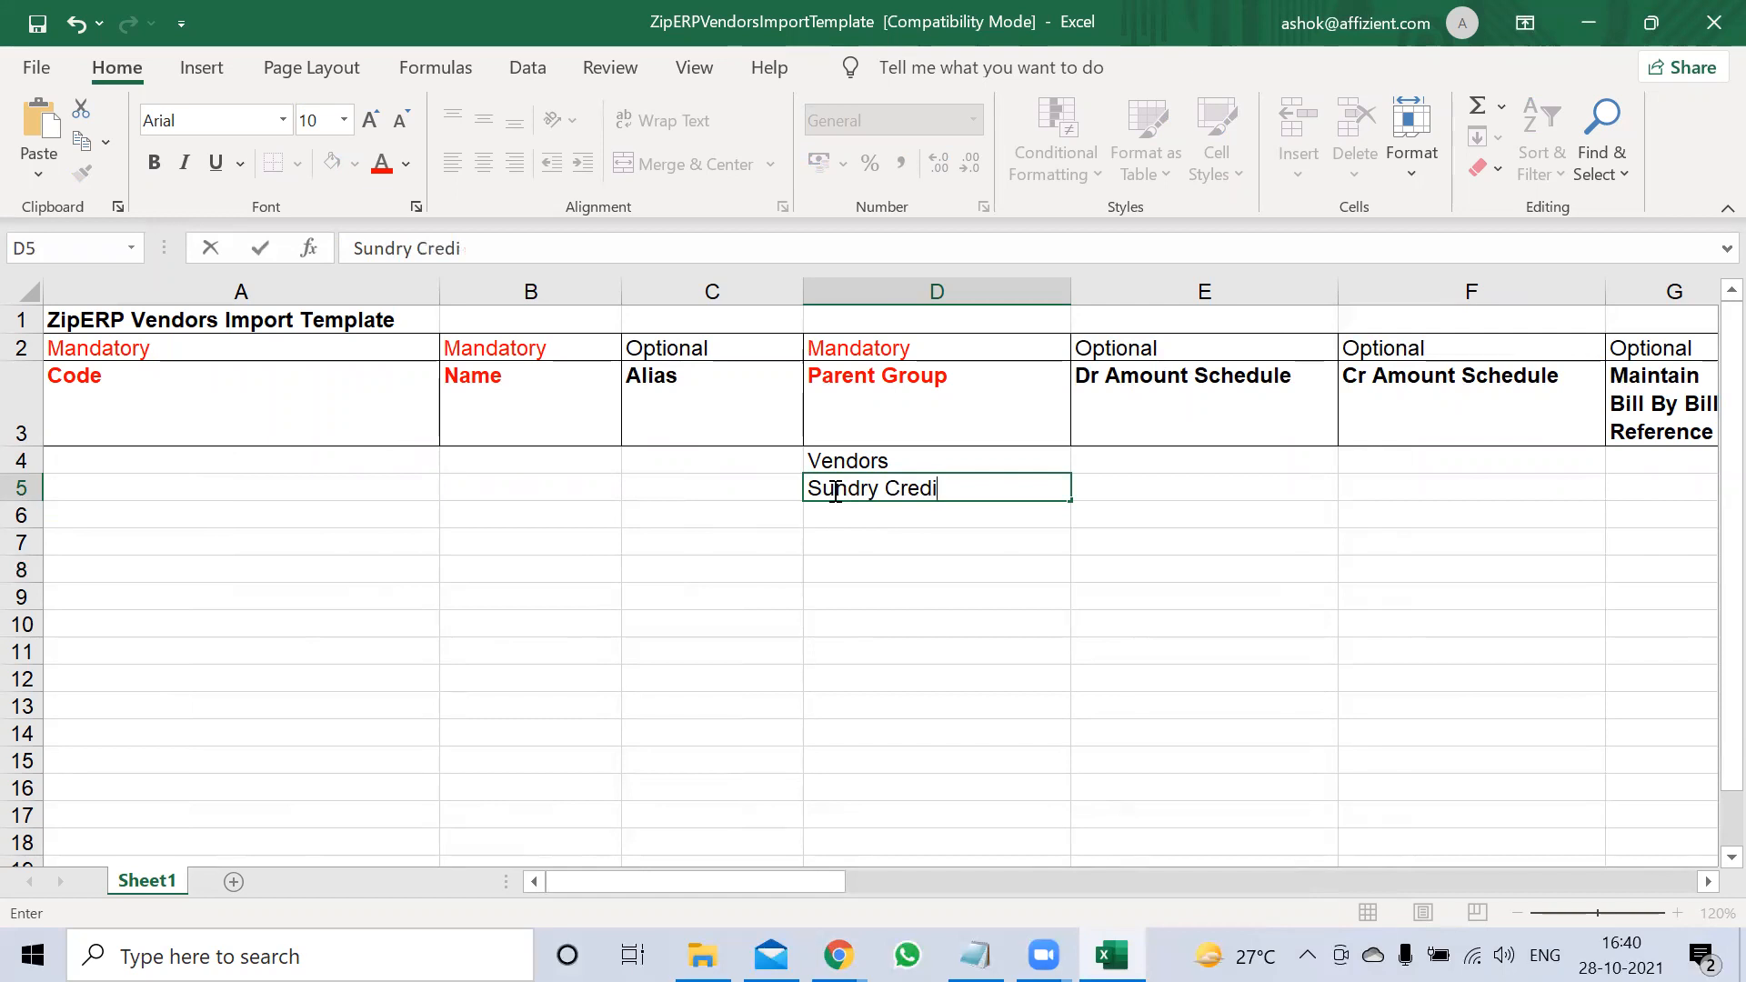
pyautogui.press('Return')
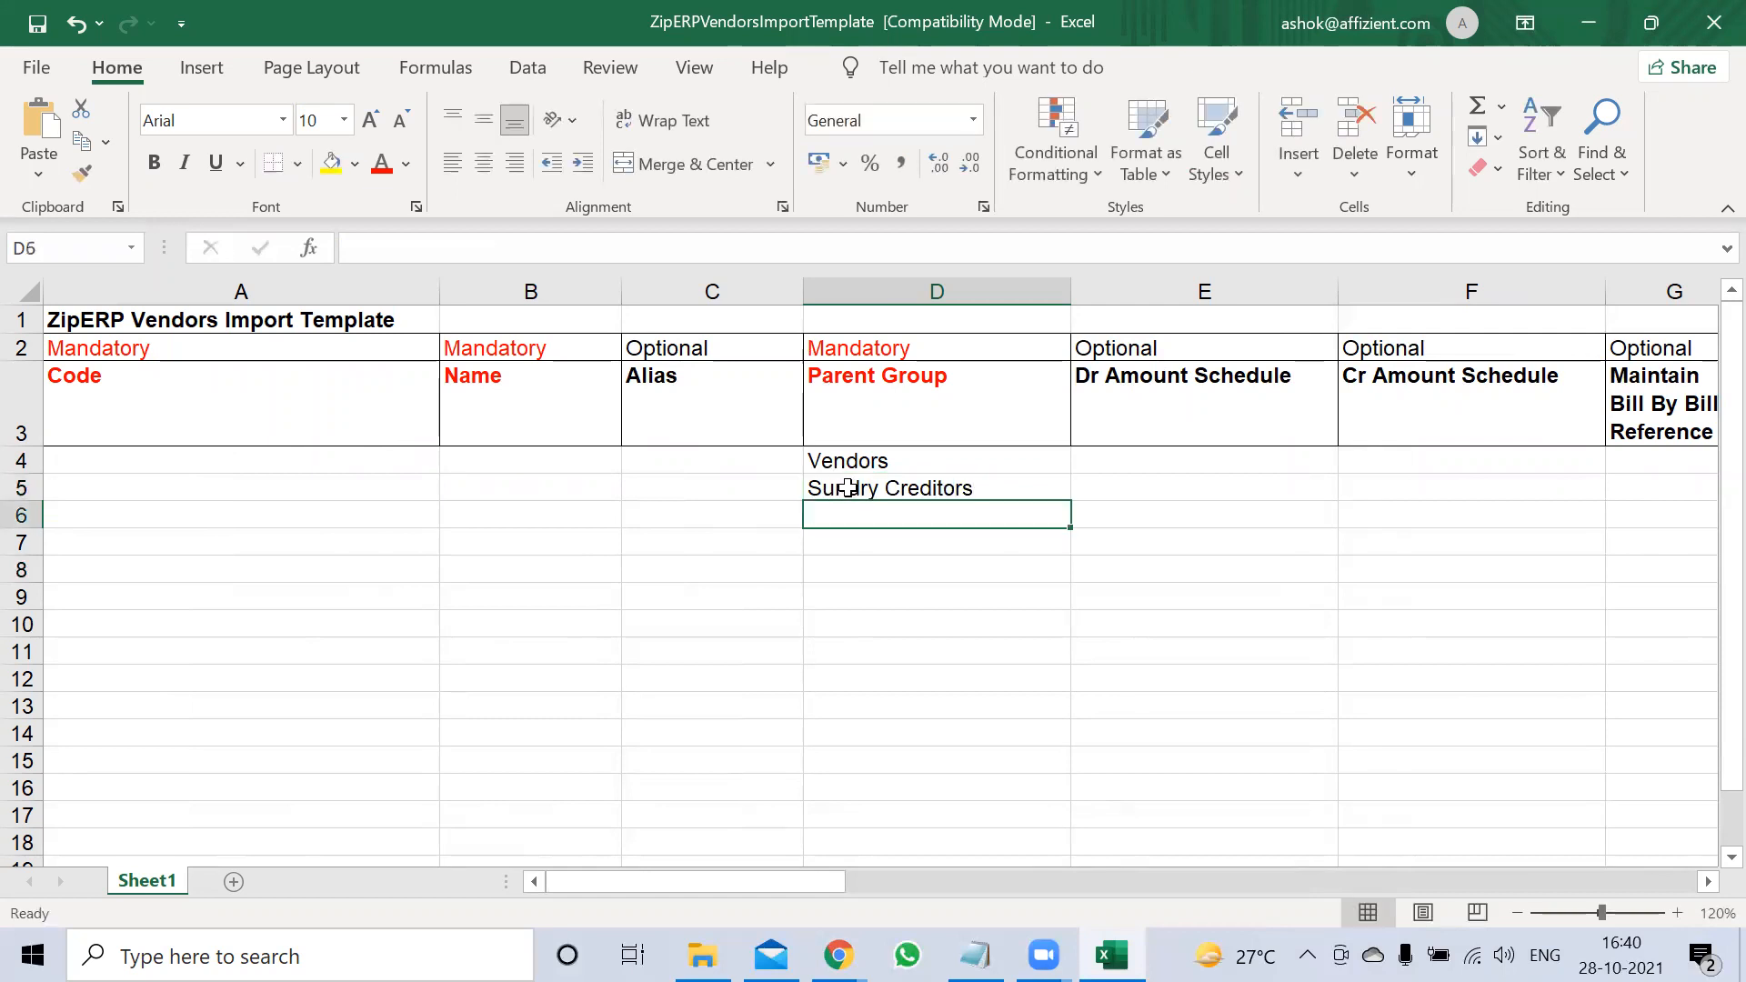
pyautogui.click(845, 489)
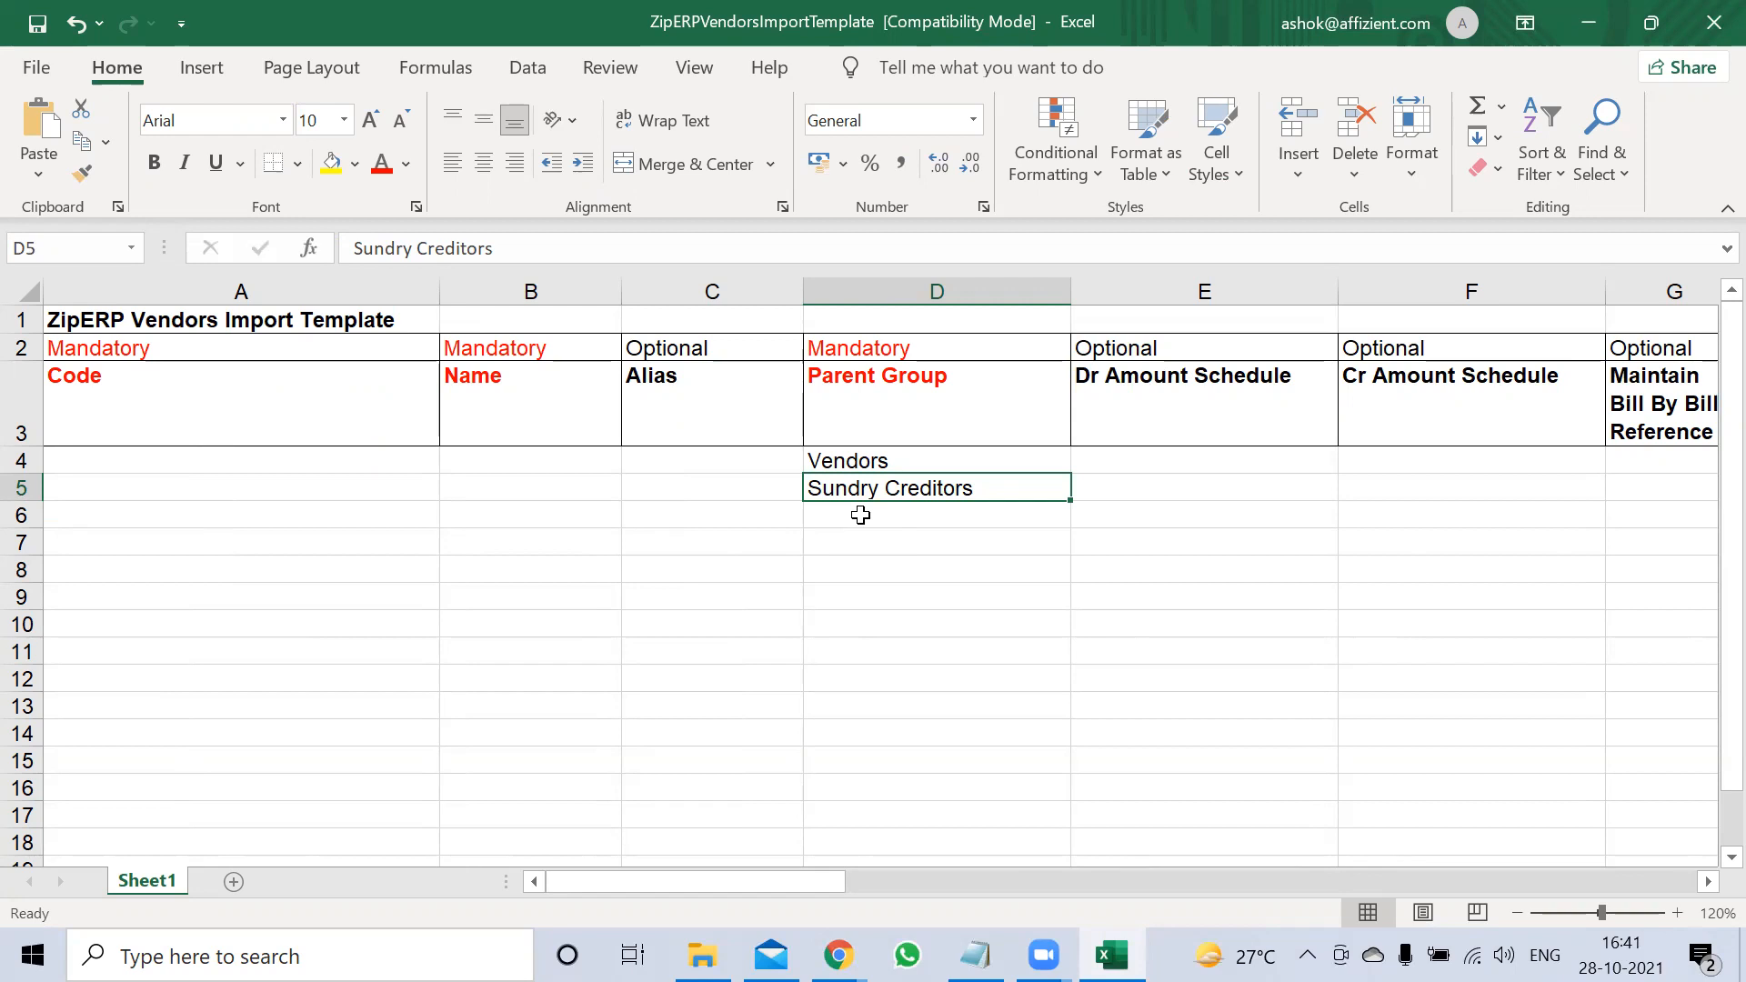
# Enter vendor code 1001 in A4 and the vendor's company name in B4
pyautogui.click(137, 454)
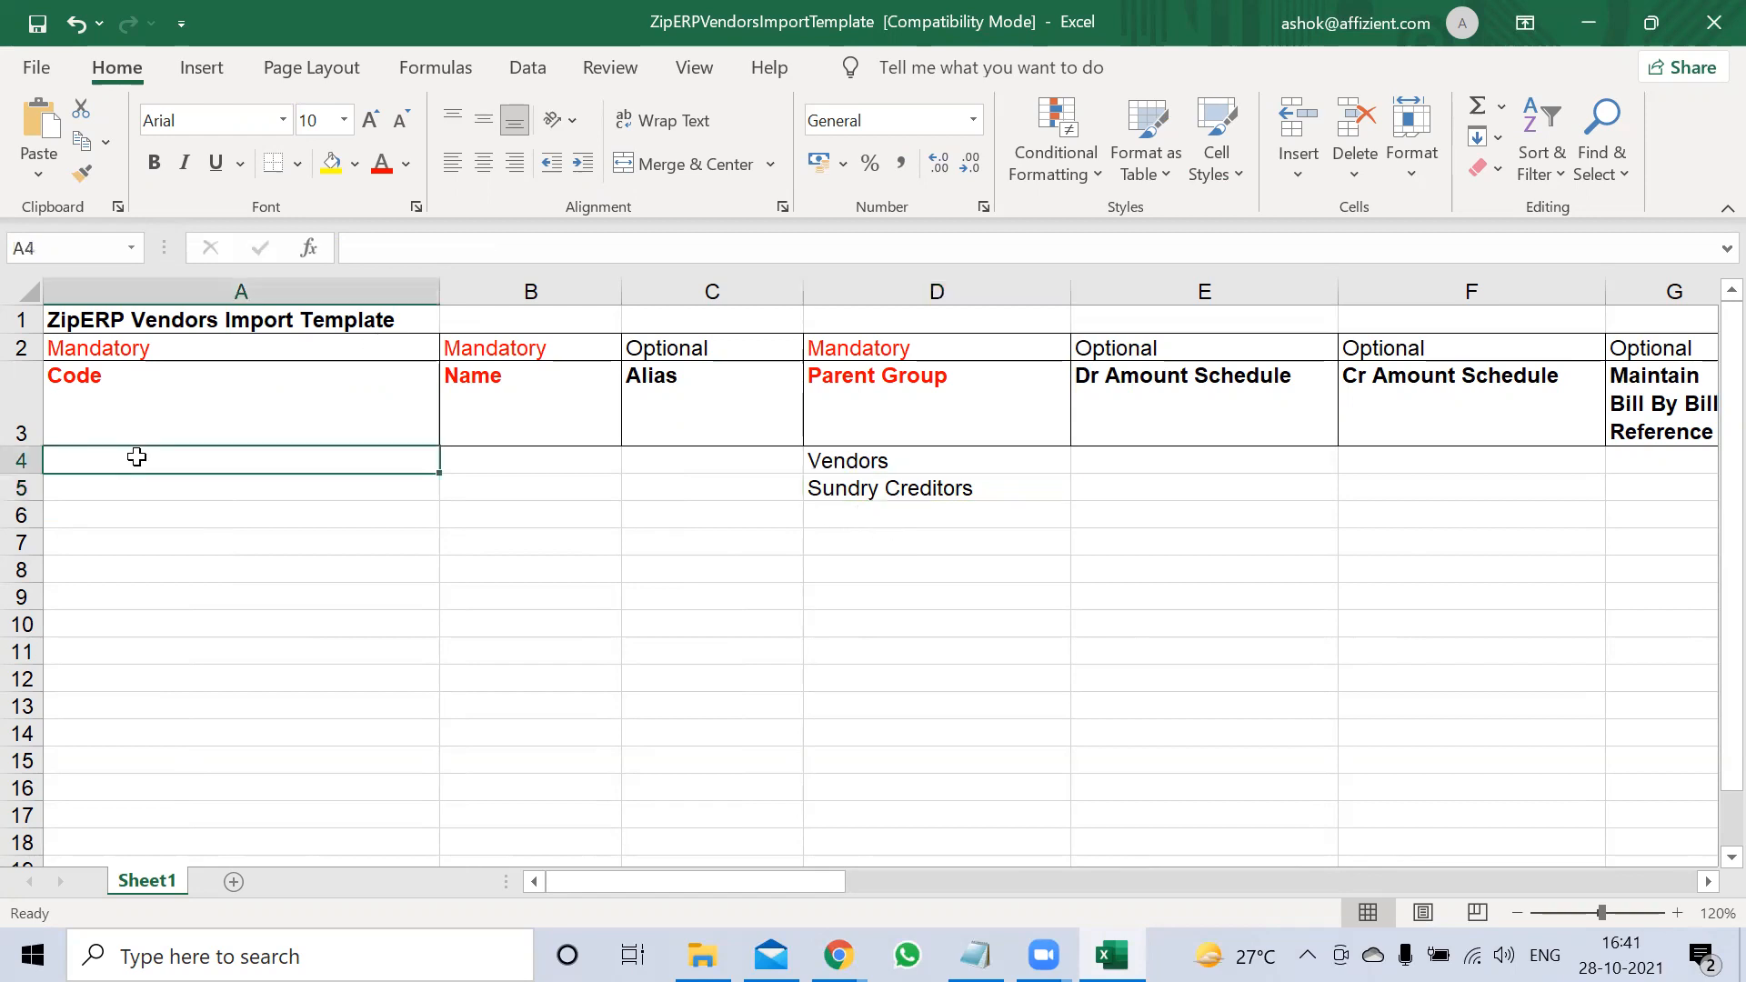
pyautogui.doubleClick(136, 455)
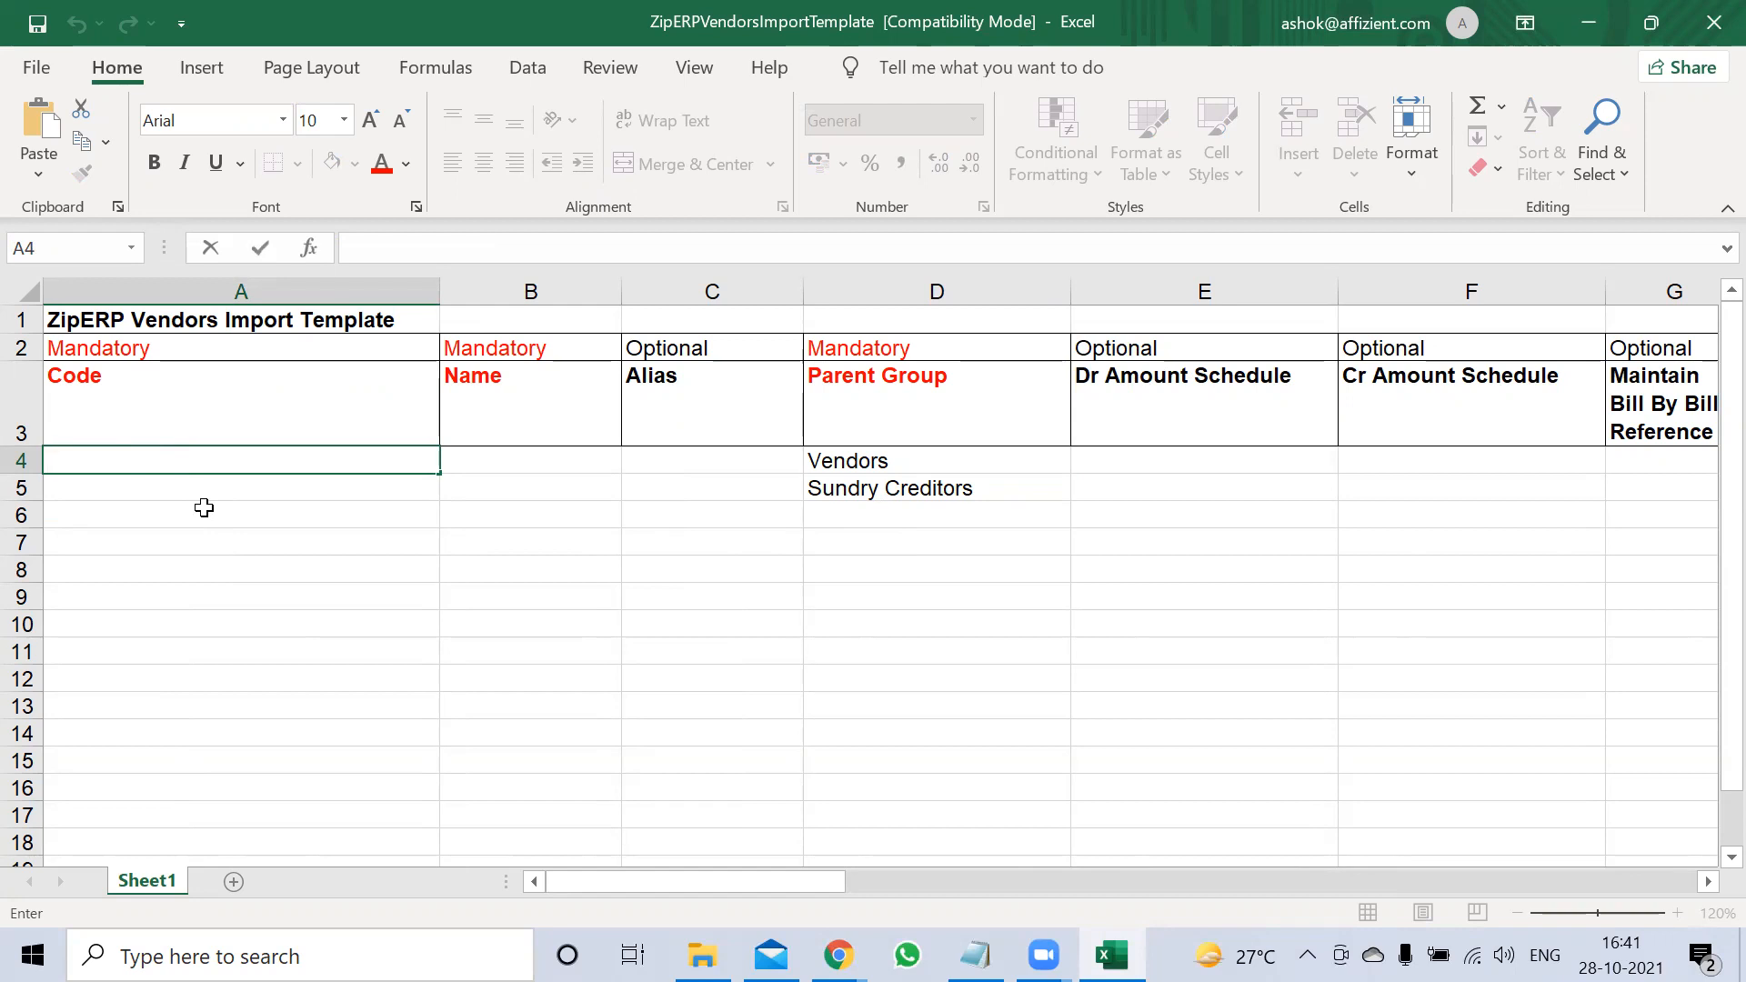
pyautogui.write('1001')
pyautogui.press('Tab')
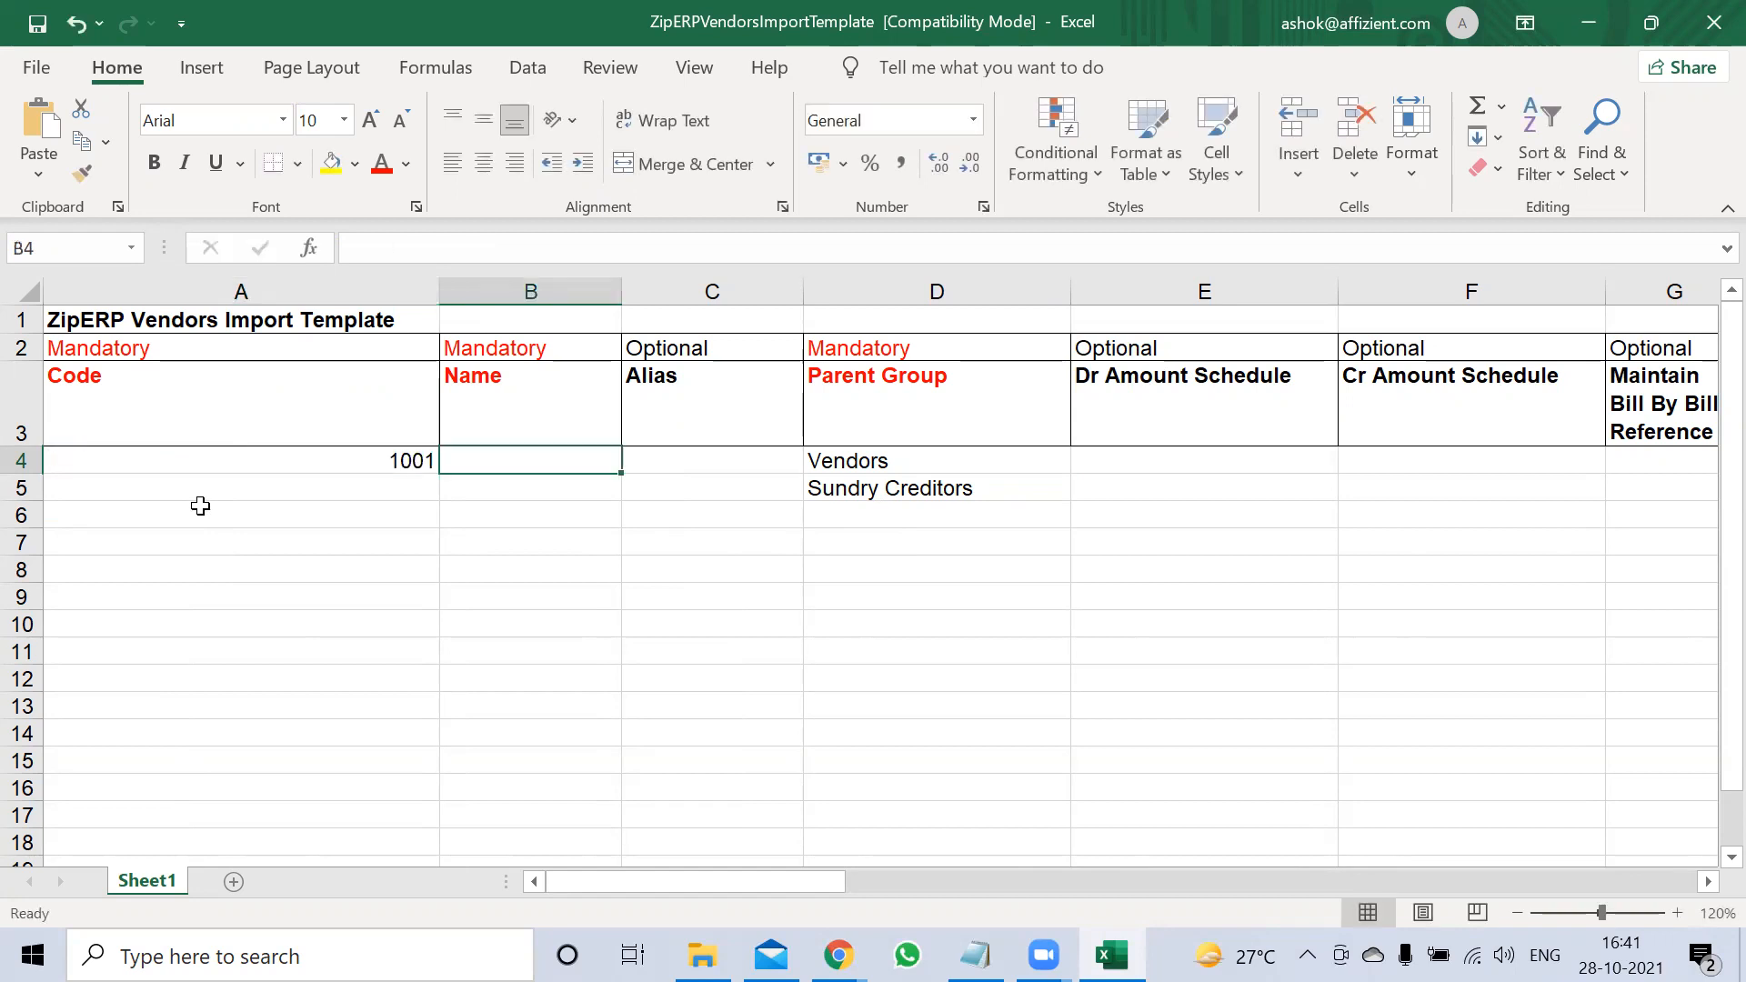
pyautogui.doubleClick(508, 464)
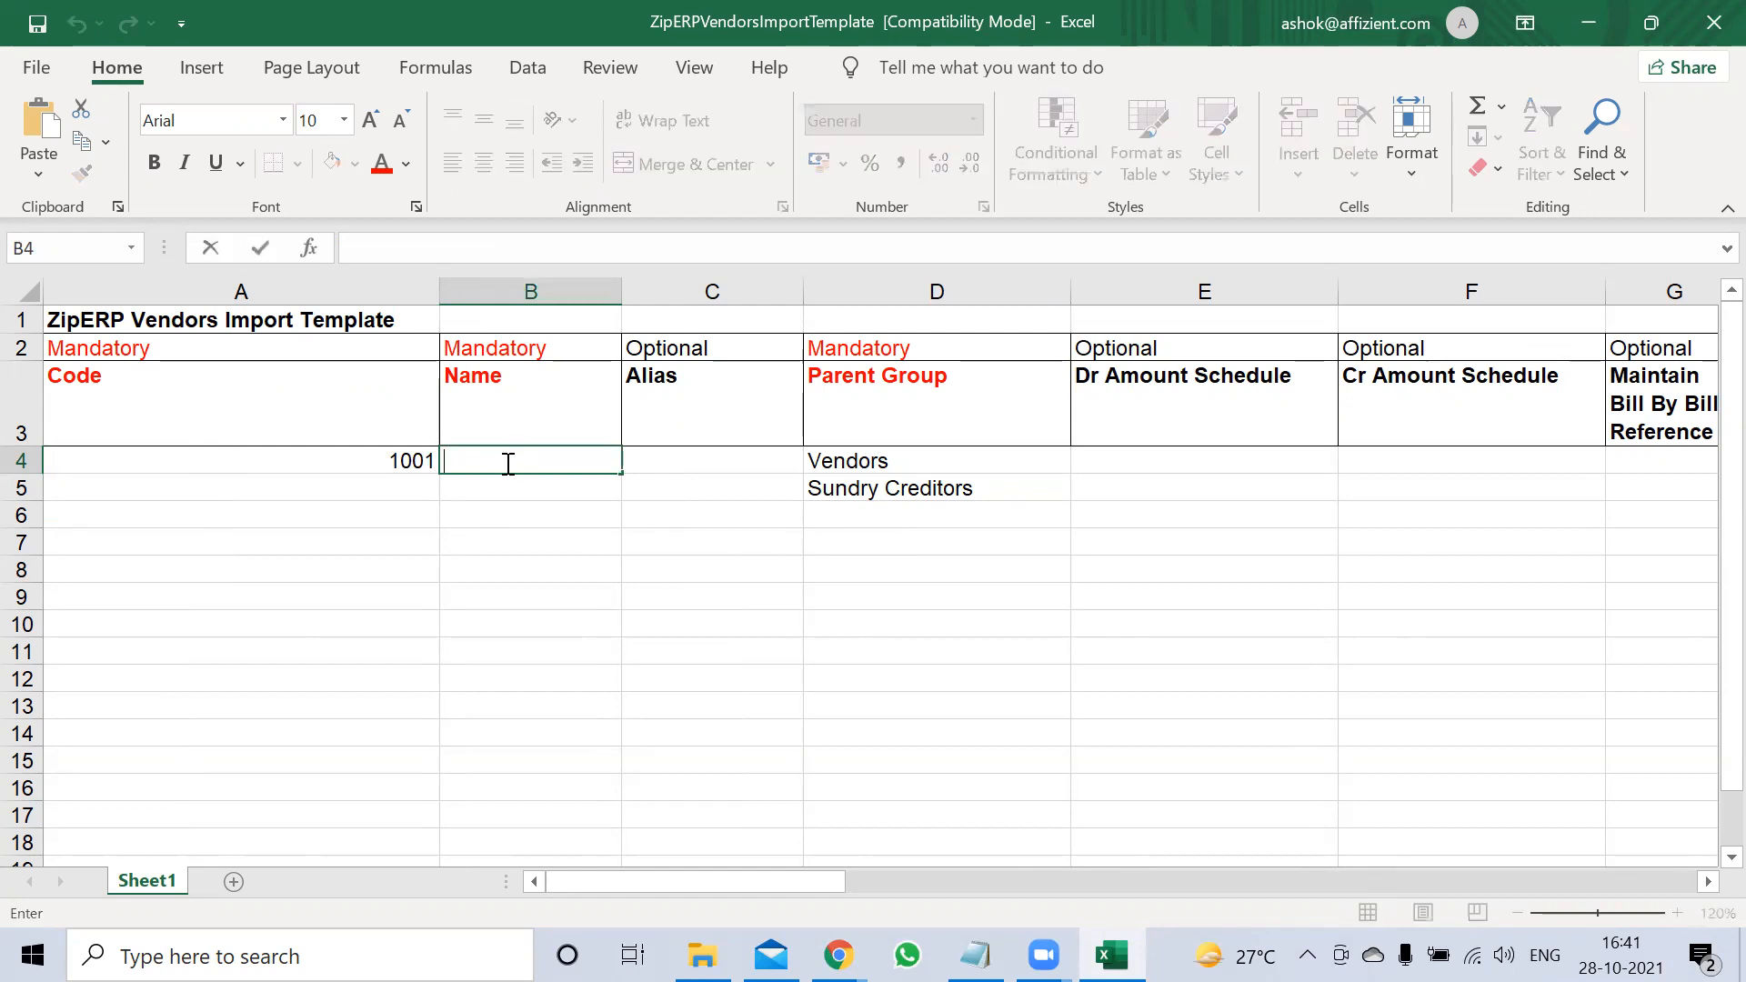
pyautogui.write('Rajesh')
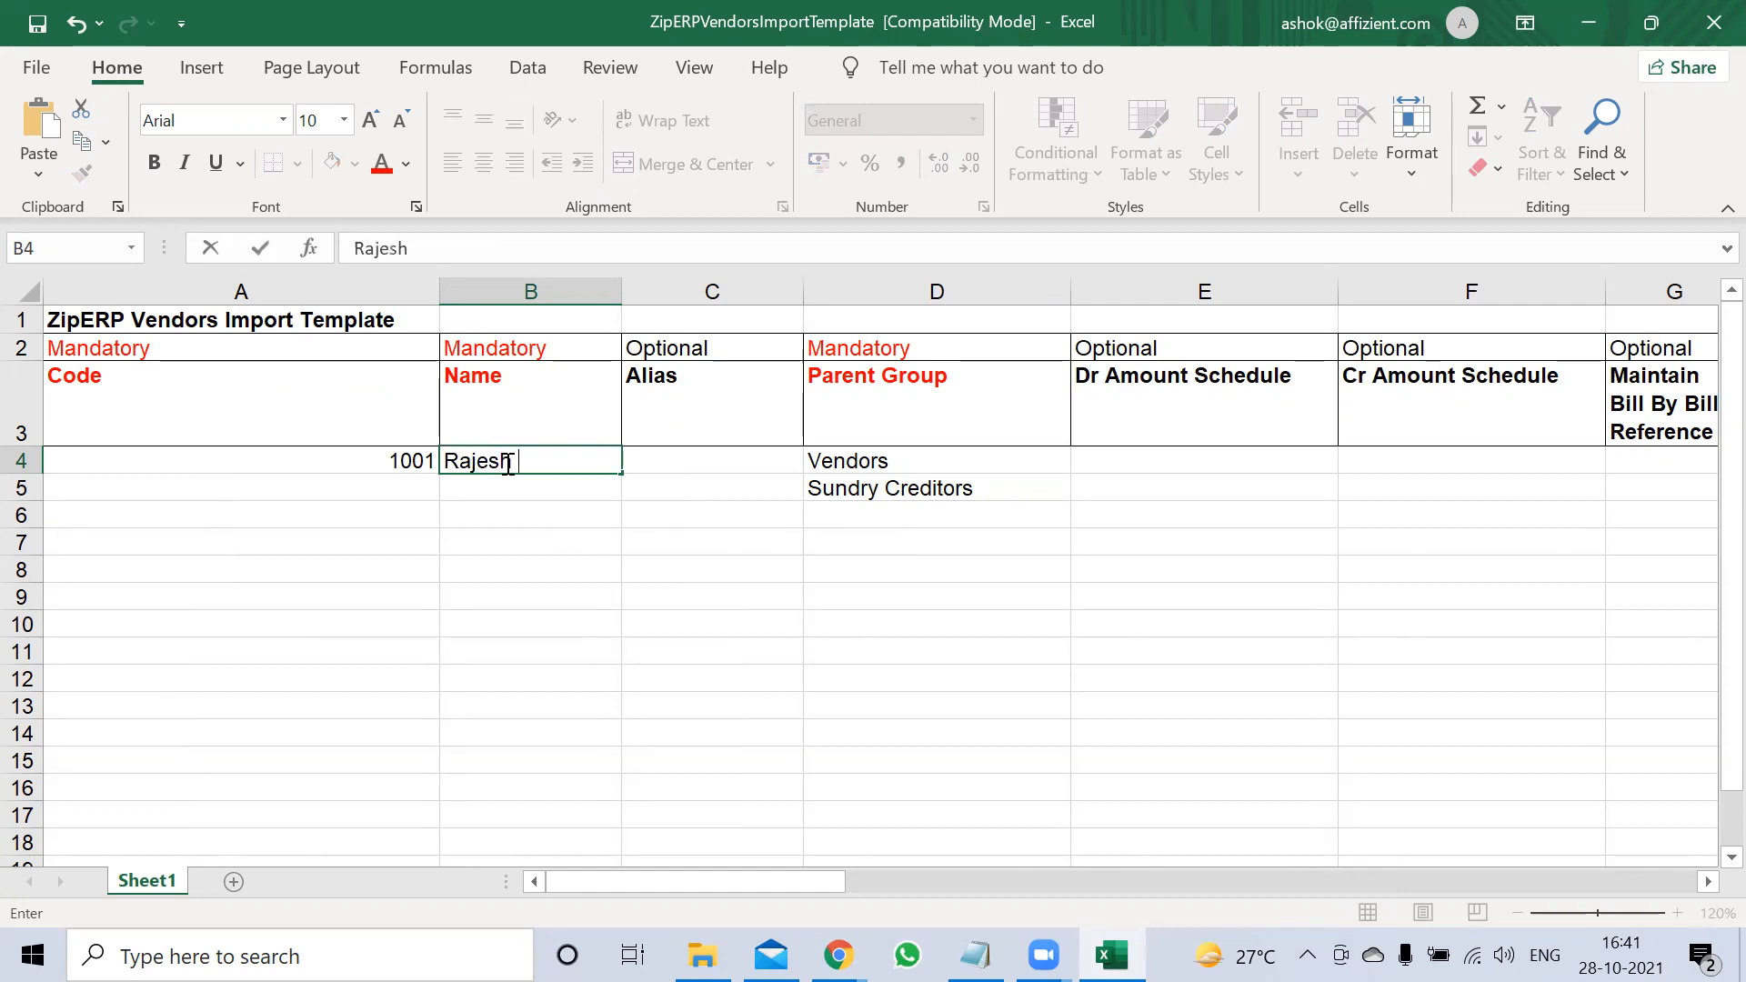
pyautogui.write(' Pvt Ltd')
pyautogui.press('Tab')
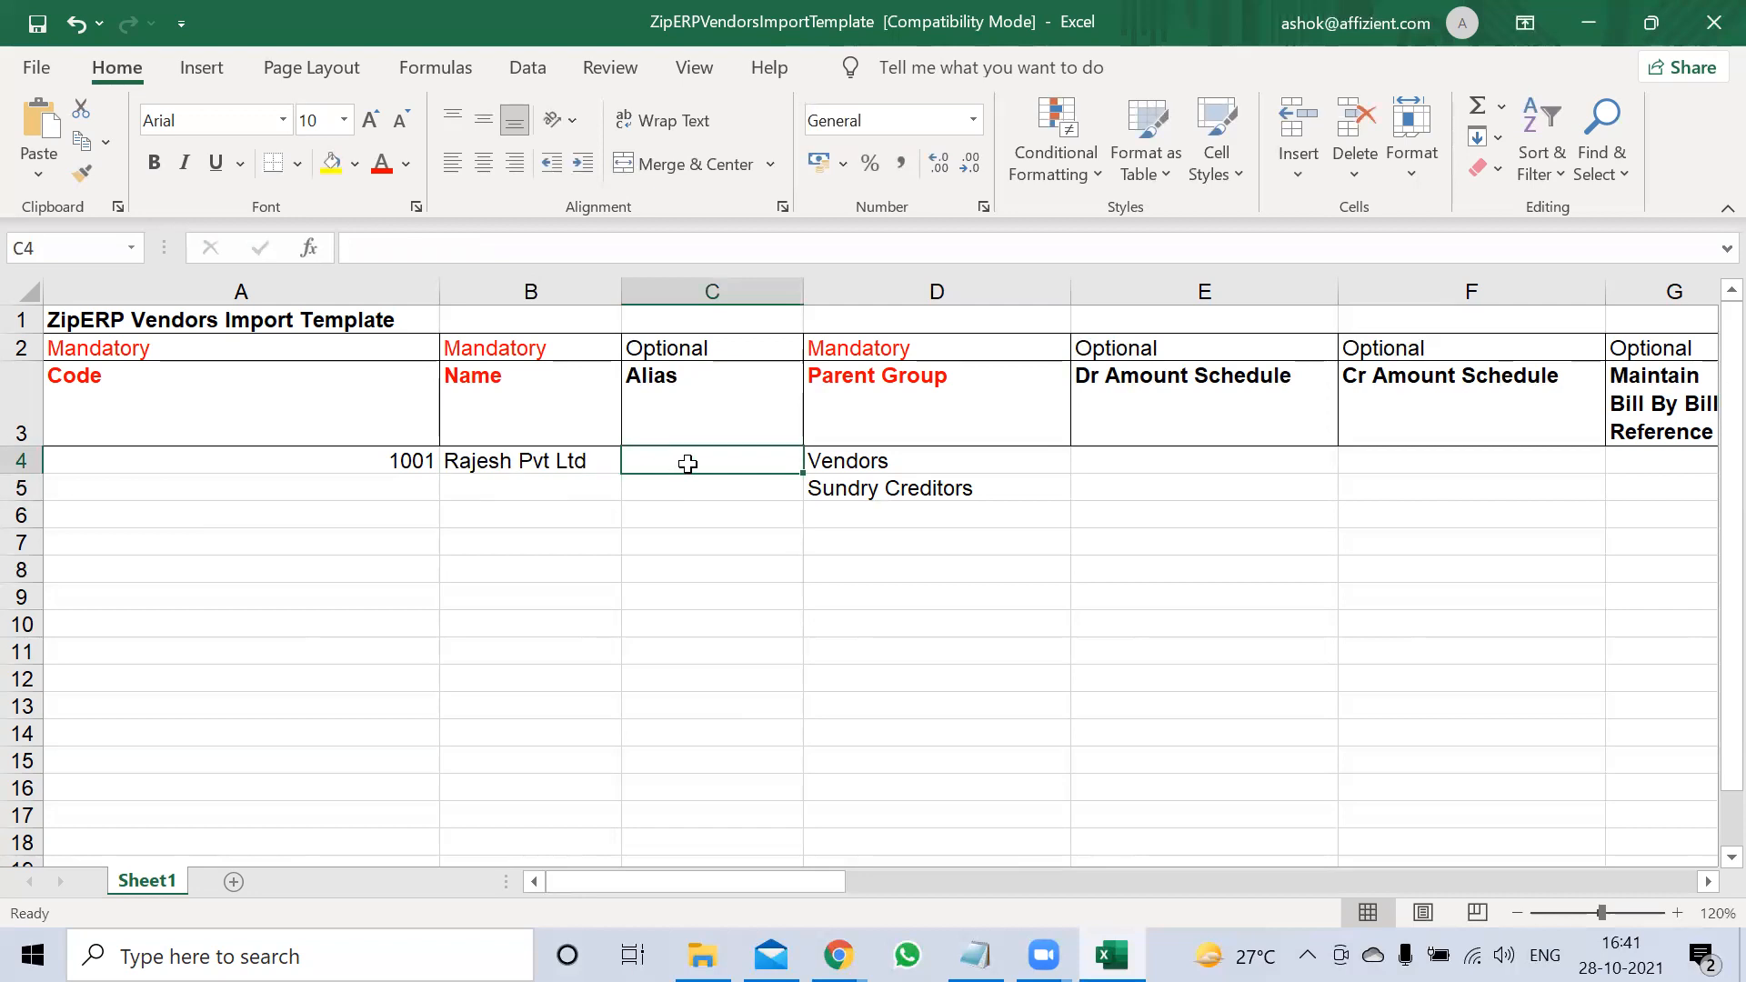
# Check that Parent Group cell D4 still reads Vendors
pyautogui.click(950, 486)
pyautogui.click(959, 466)
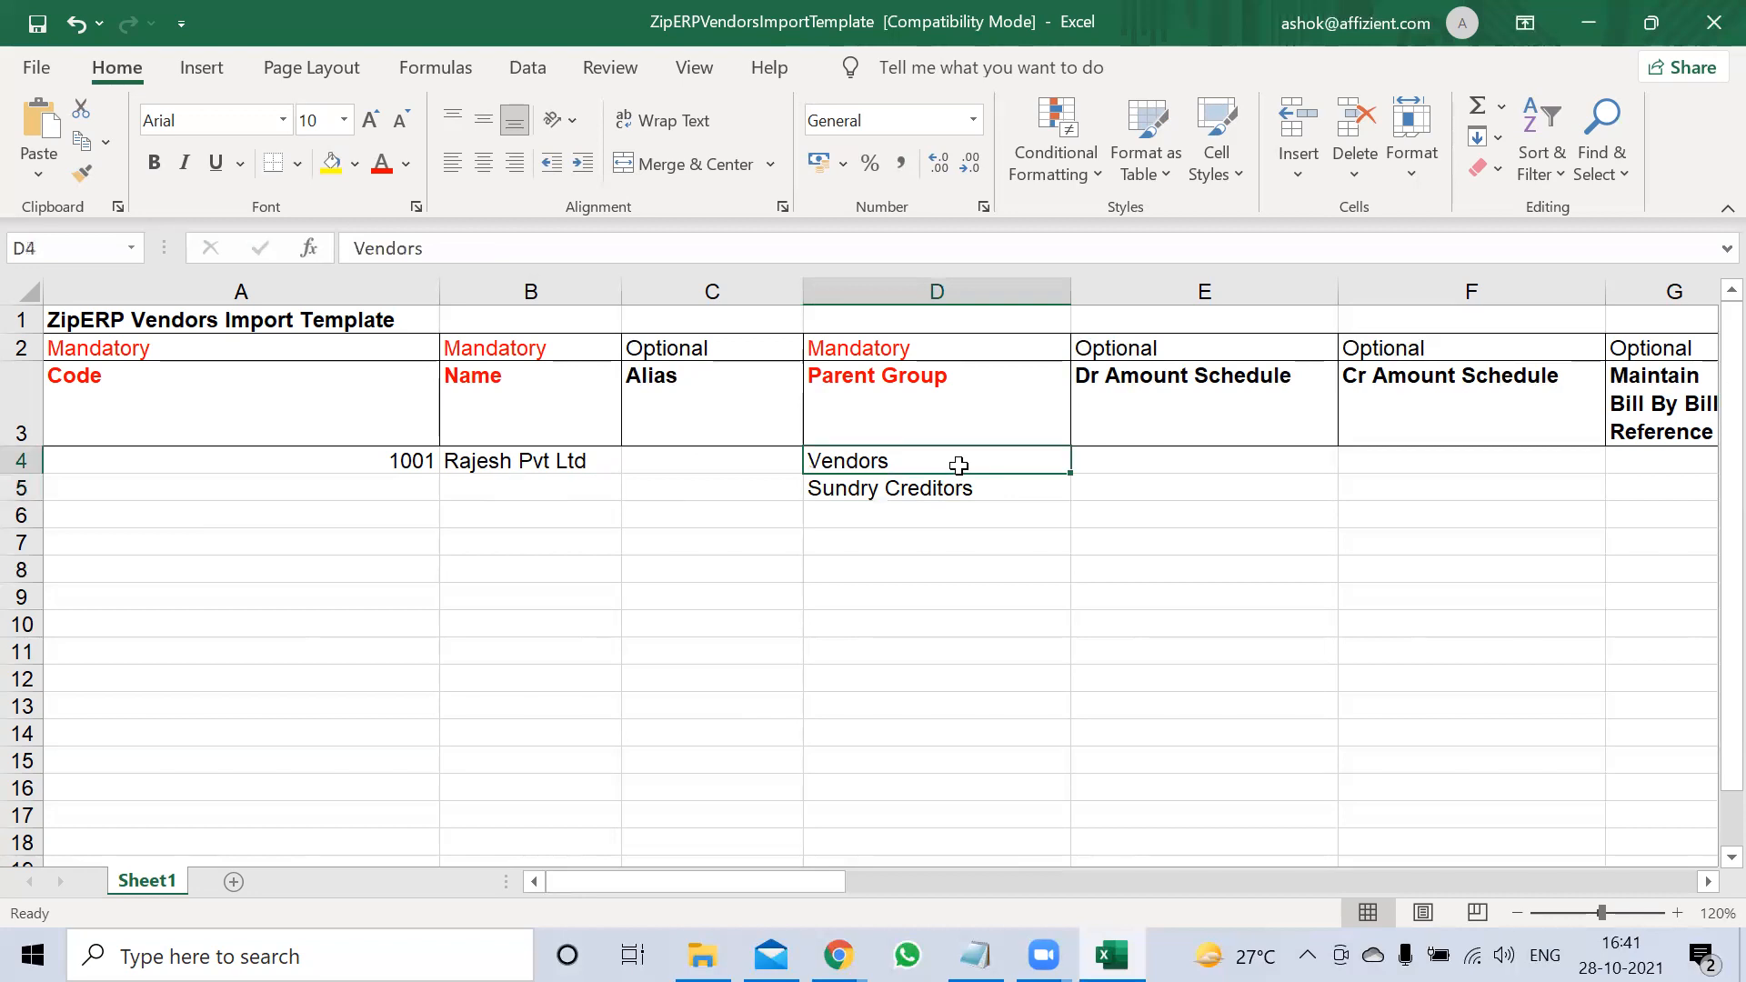
pyautogui.click(769, 457)
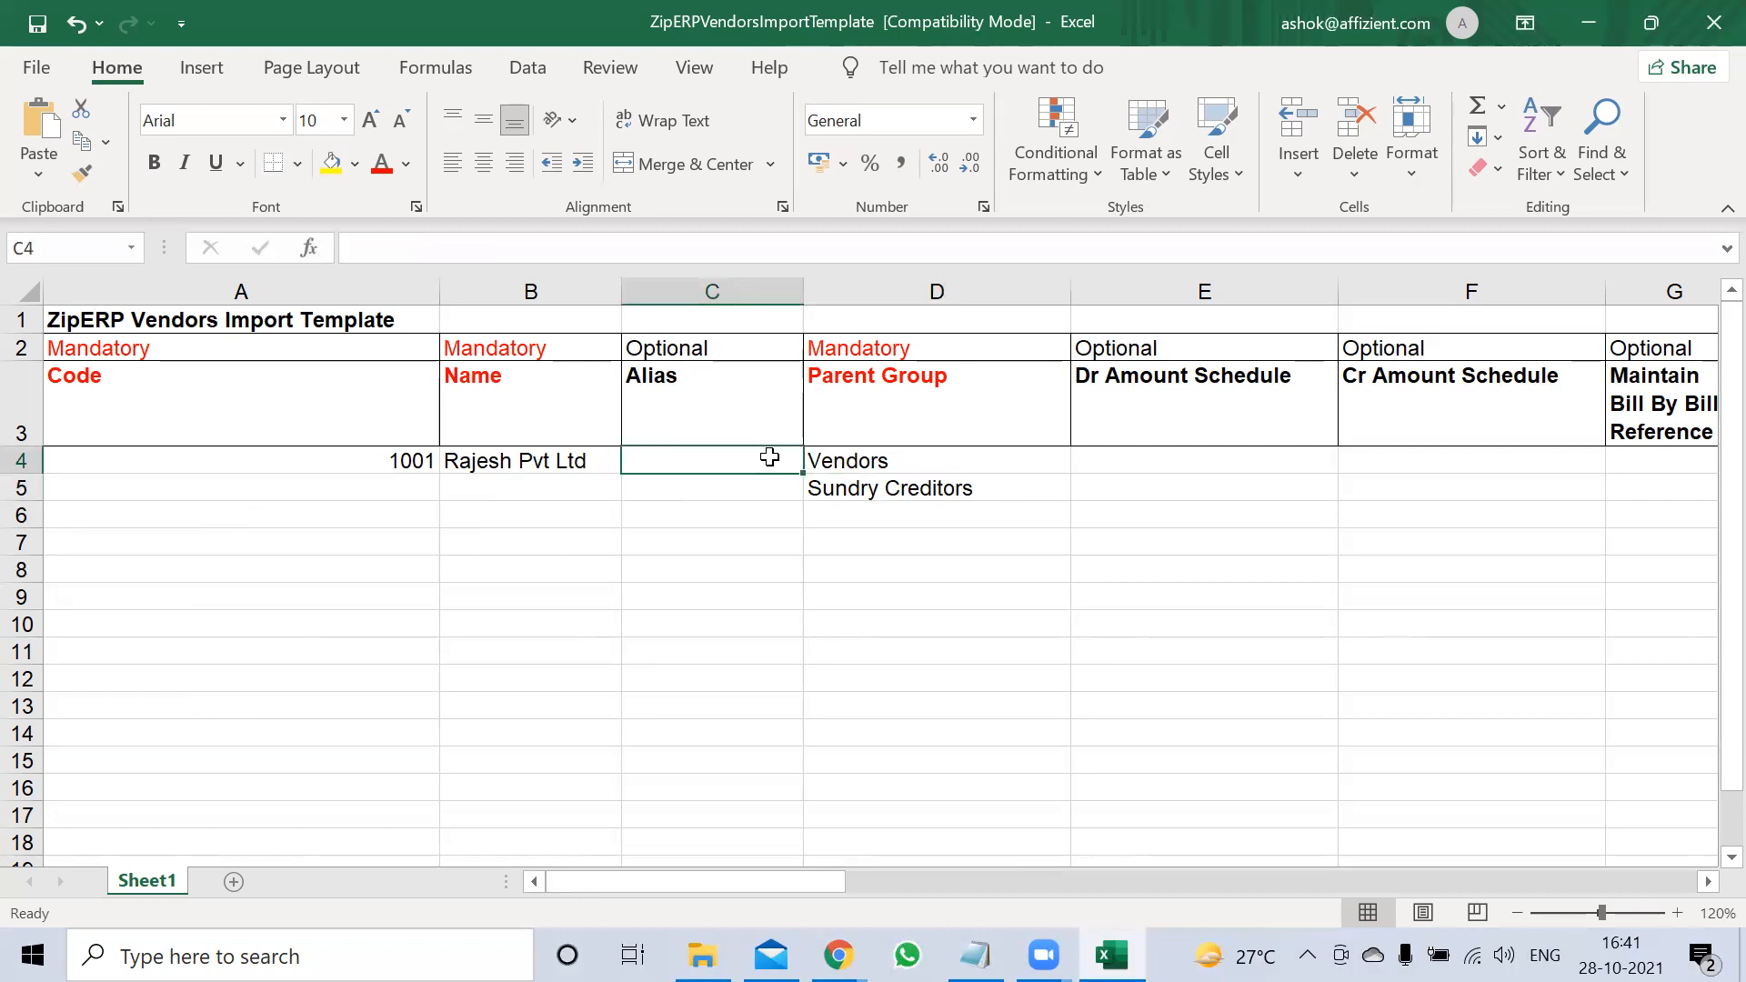
pyautogui.click(961, 462)
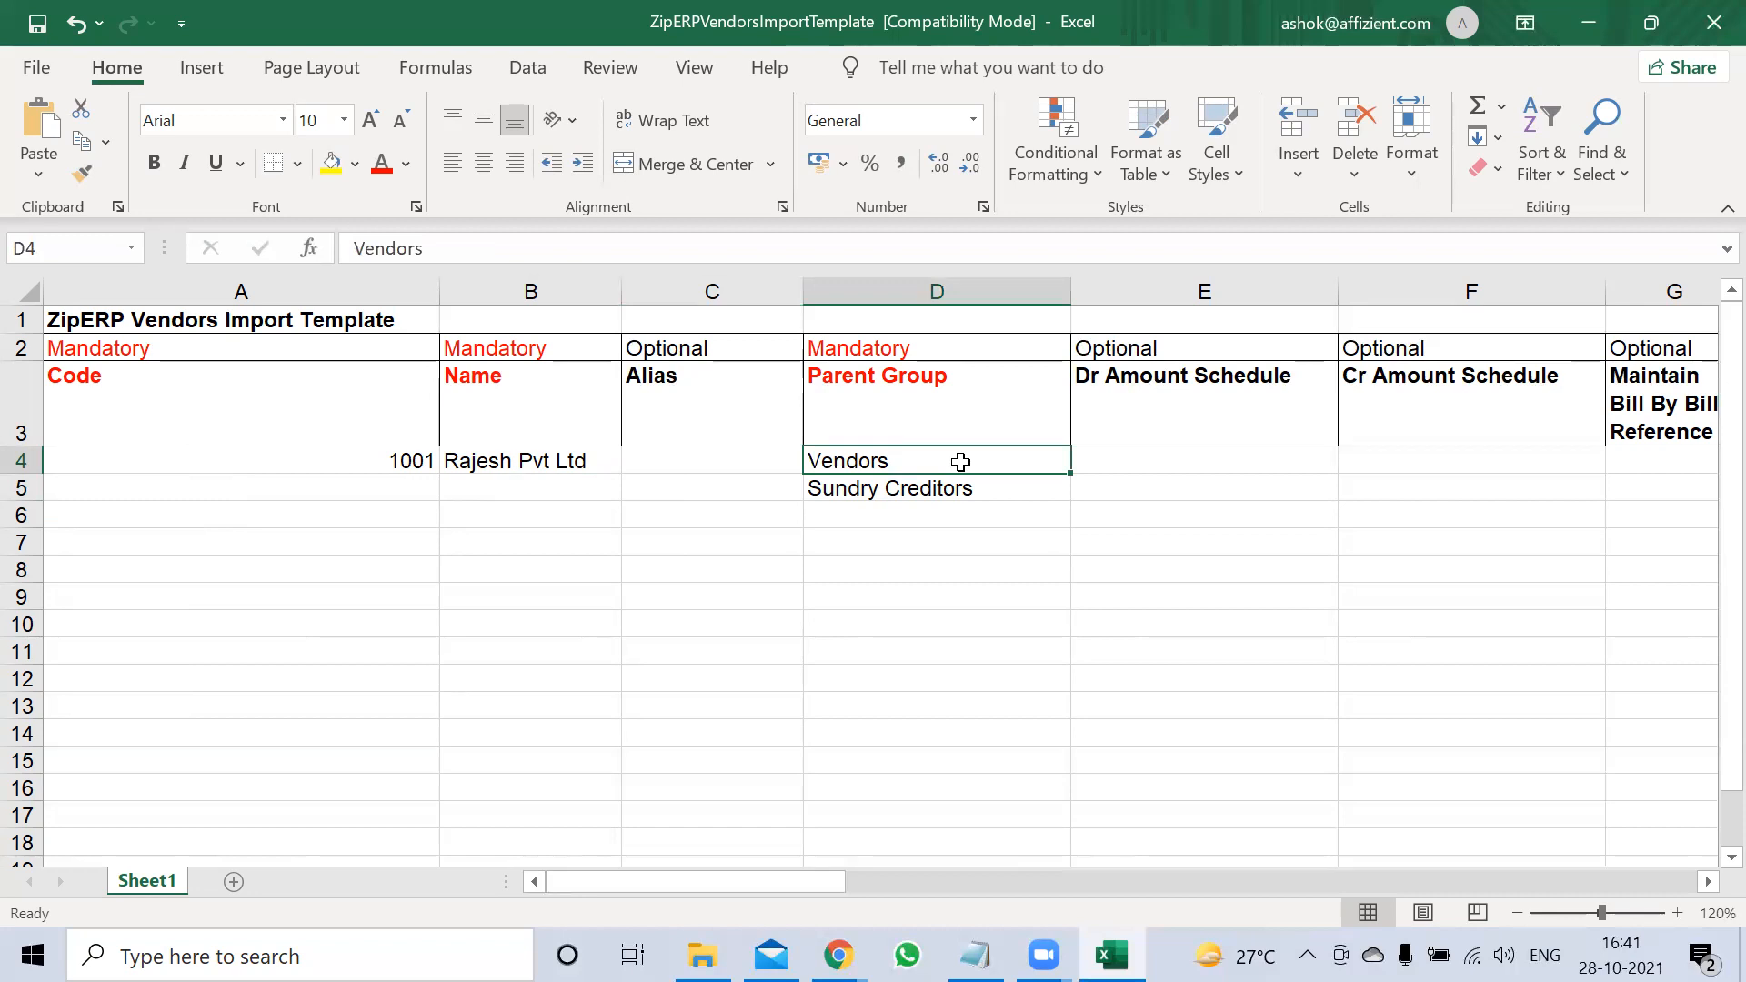
# Set Maintain Bill By Bill Reference in G4 to Y
pyautogui.press('Right')
pyautogui.press('Right')
pyautogui.press('Right')
pyautogui.press('Right')
pyautogui.press('Right')
pyautogui.press('Right')
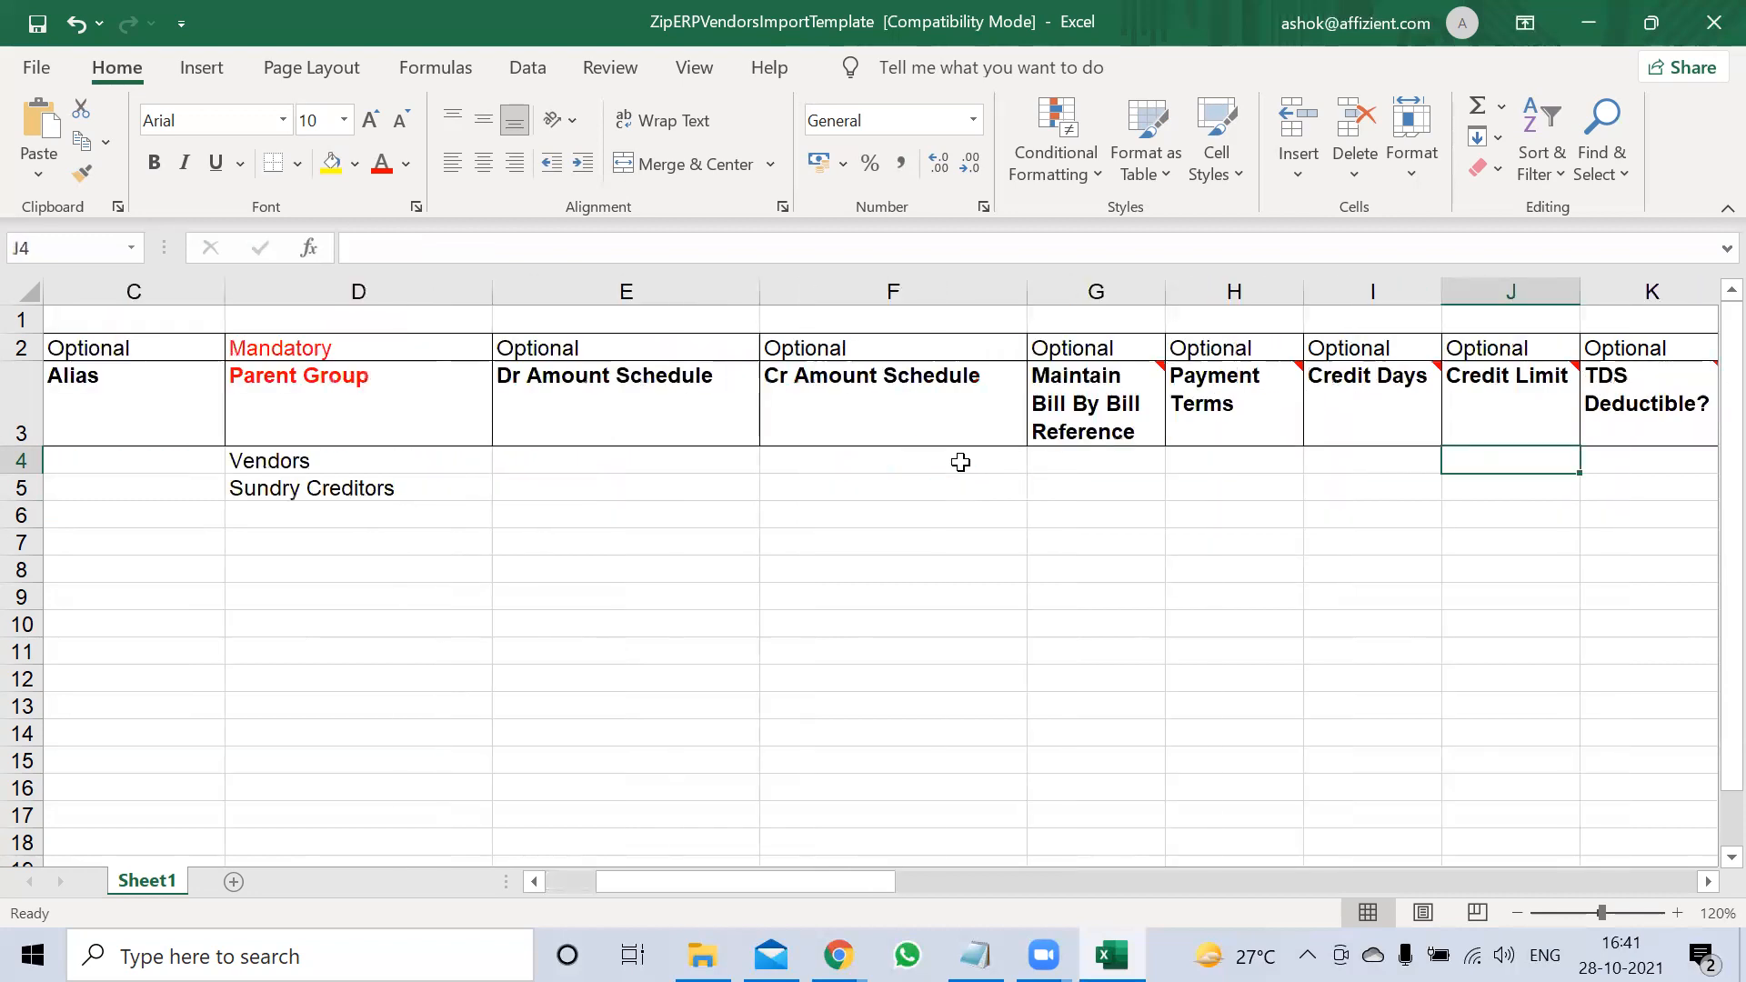
pyautogui.press('Left')
pyautogui.press('Left')
pyautogui.press('Left')
pyautogui.press('Left')
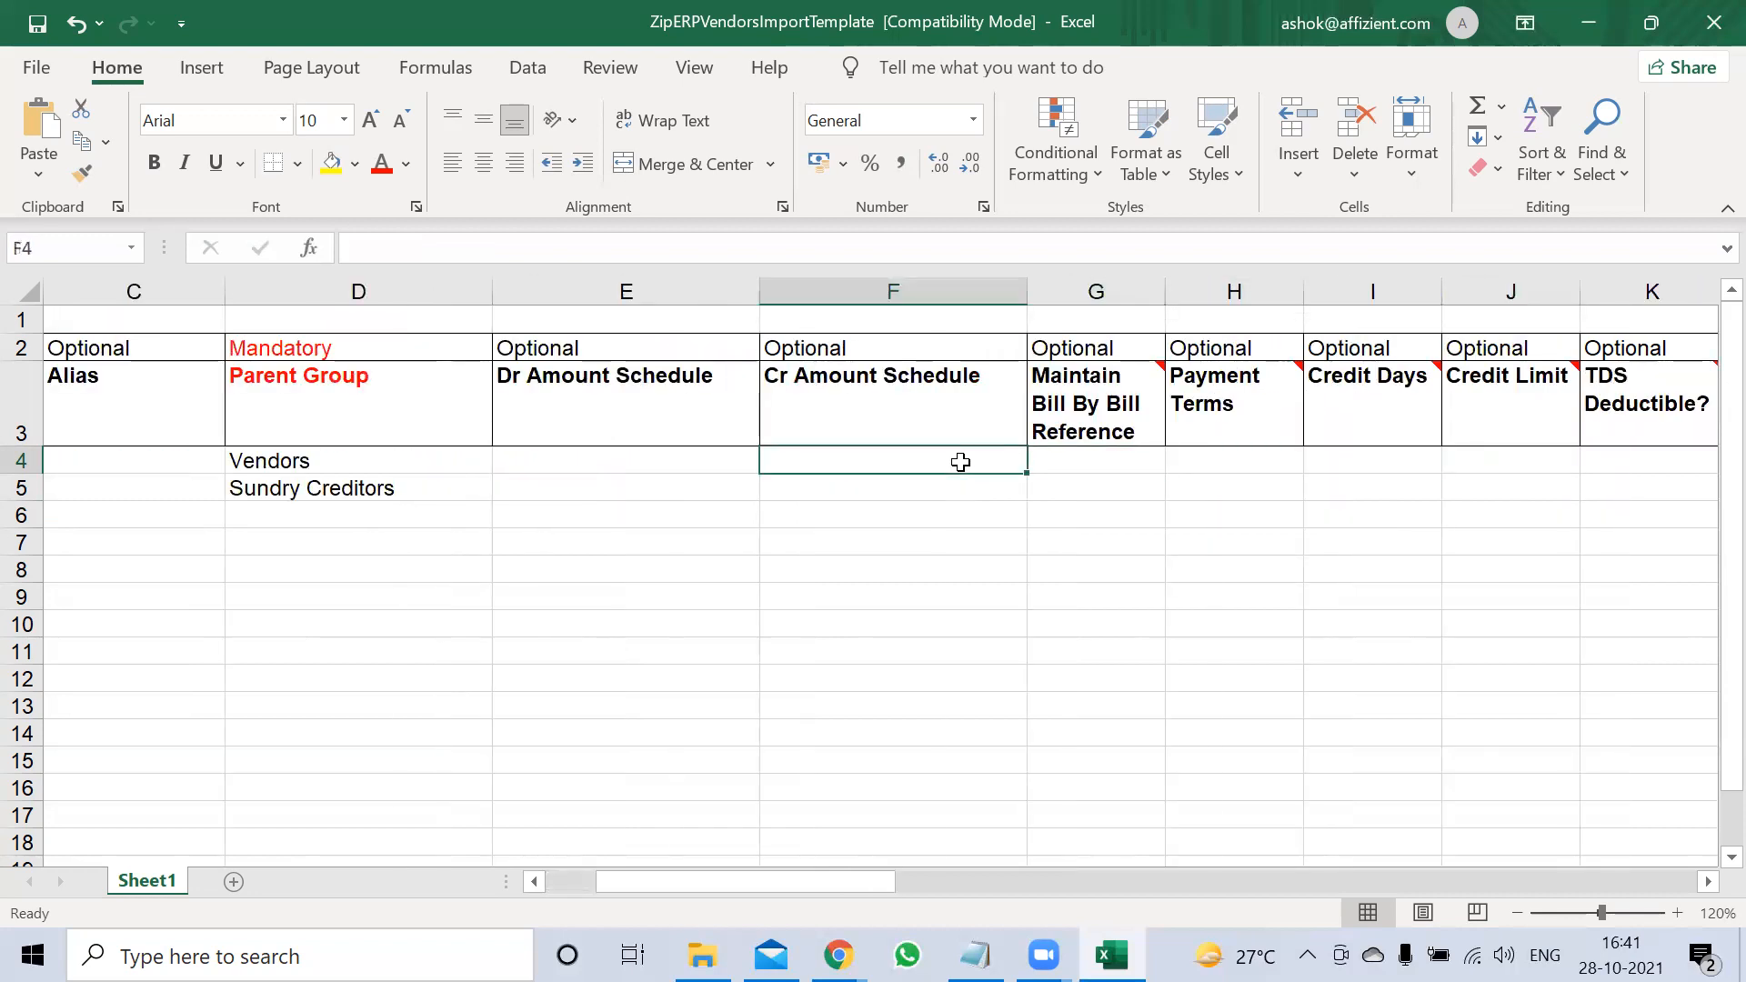
pyautogui.press('Right')
pyautogui.write('Y')
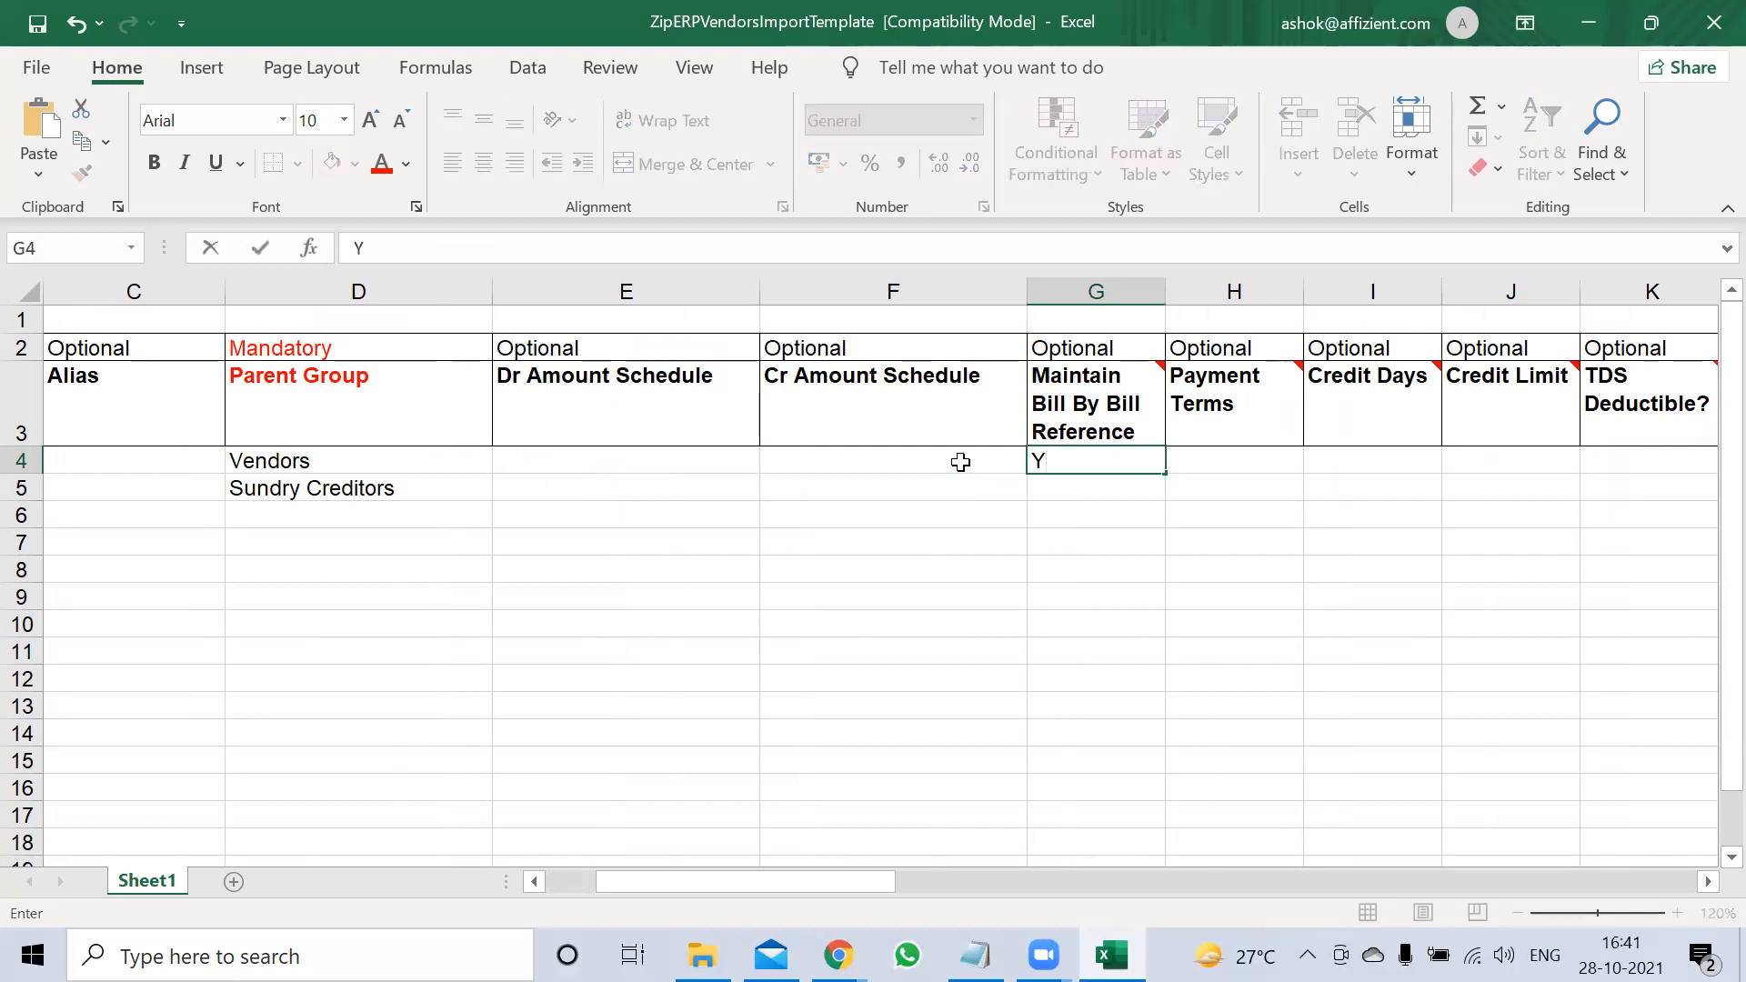
pyautogui.press('Return')
pyautogui.press('Up')
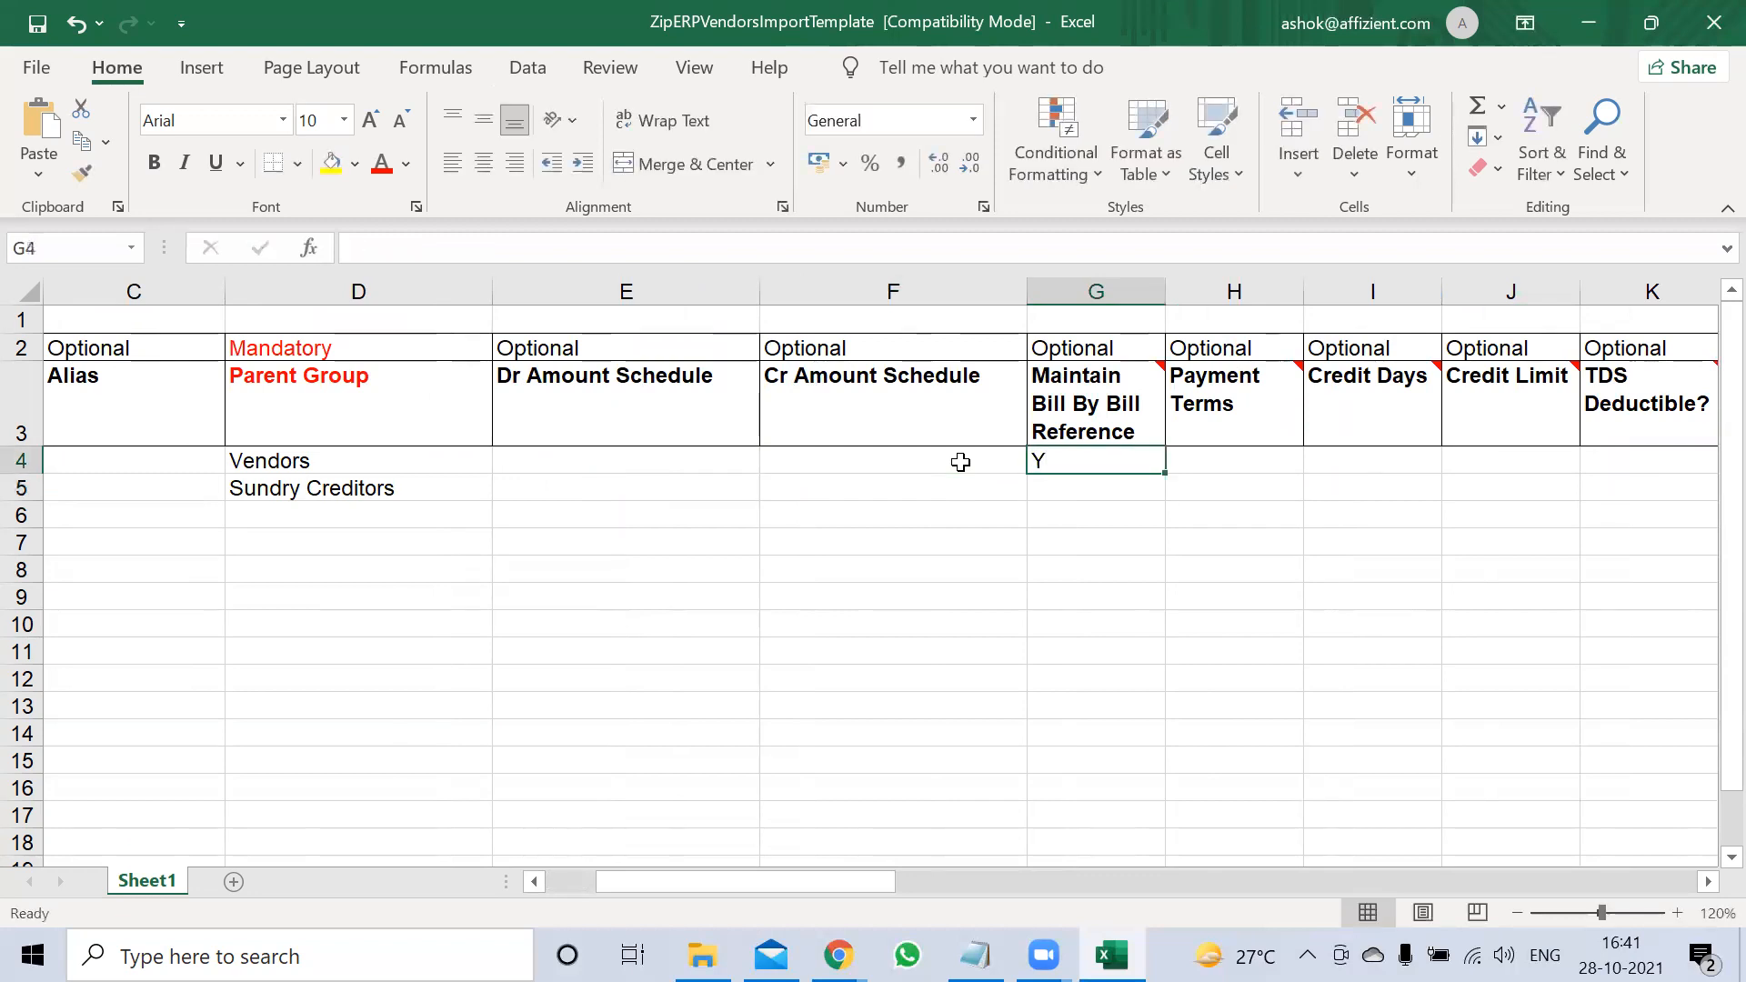
pyautogui.press('Right')
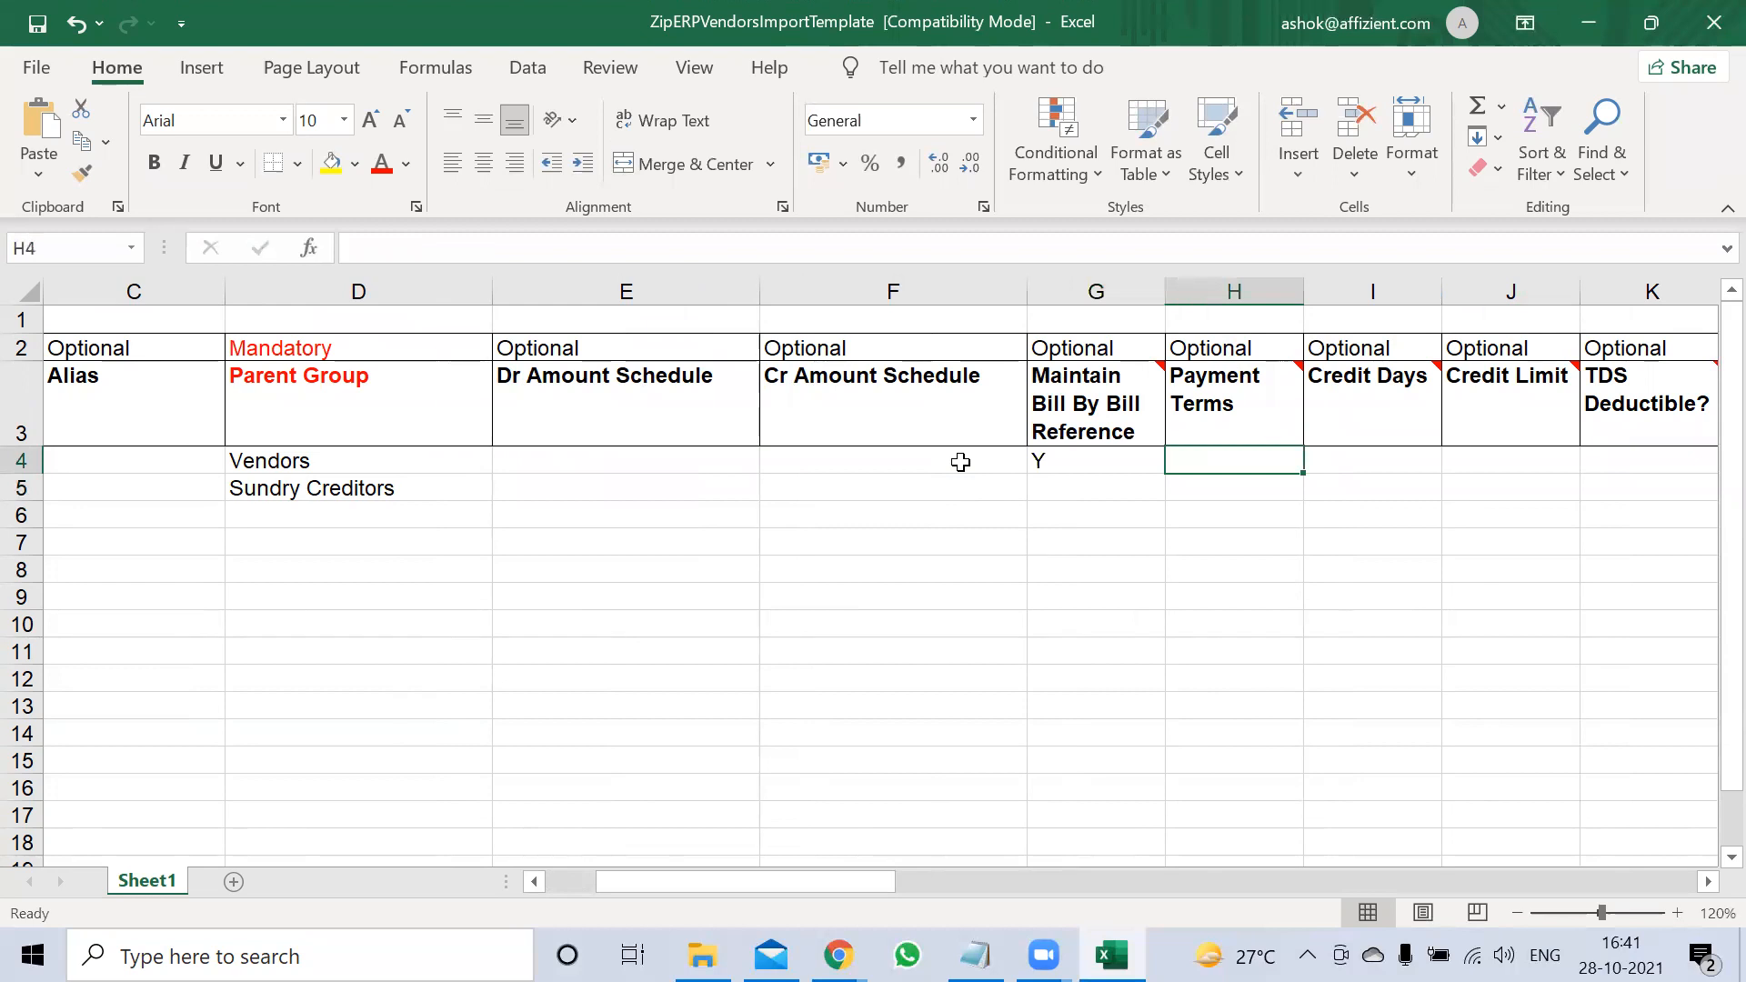
# Enter 30 Days as Payment Terms, then clear it so H4 stays blank
pyautogui.write('30')
pyautogui.write('ays')
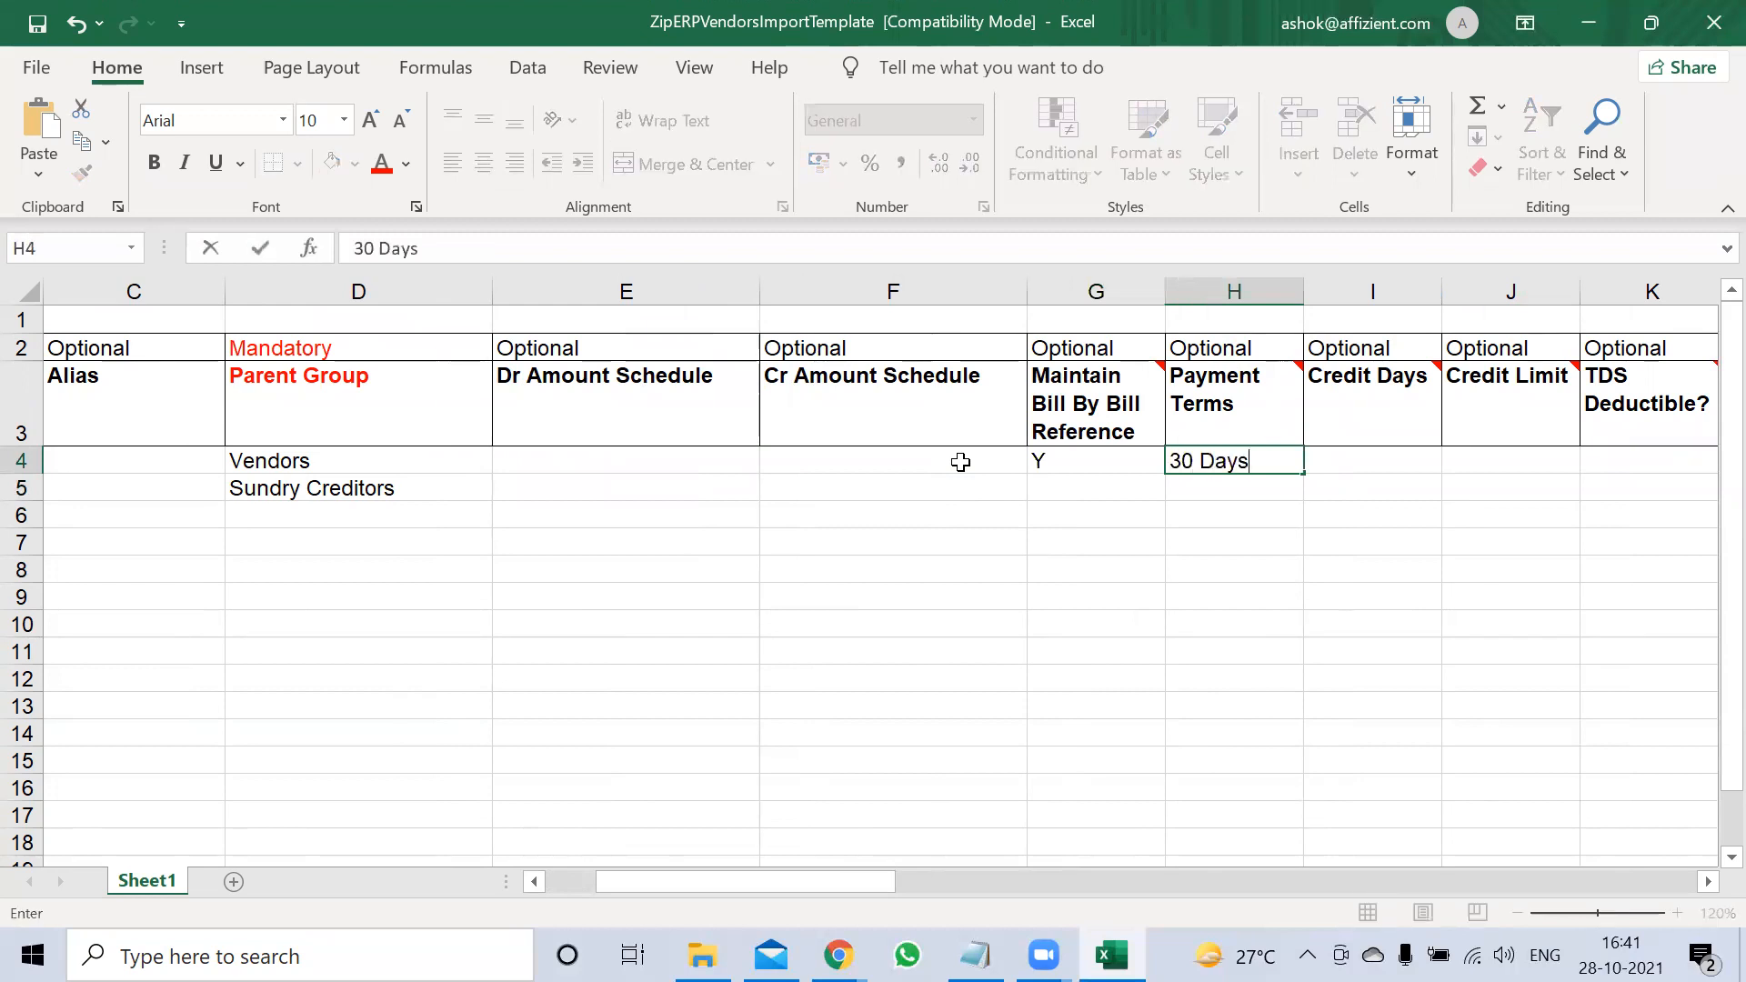
pyautogui.press('Tab')
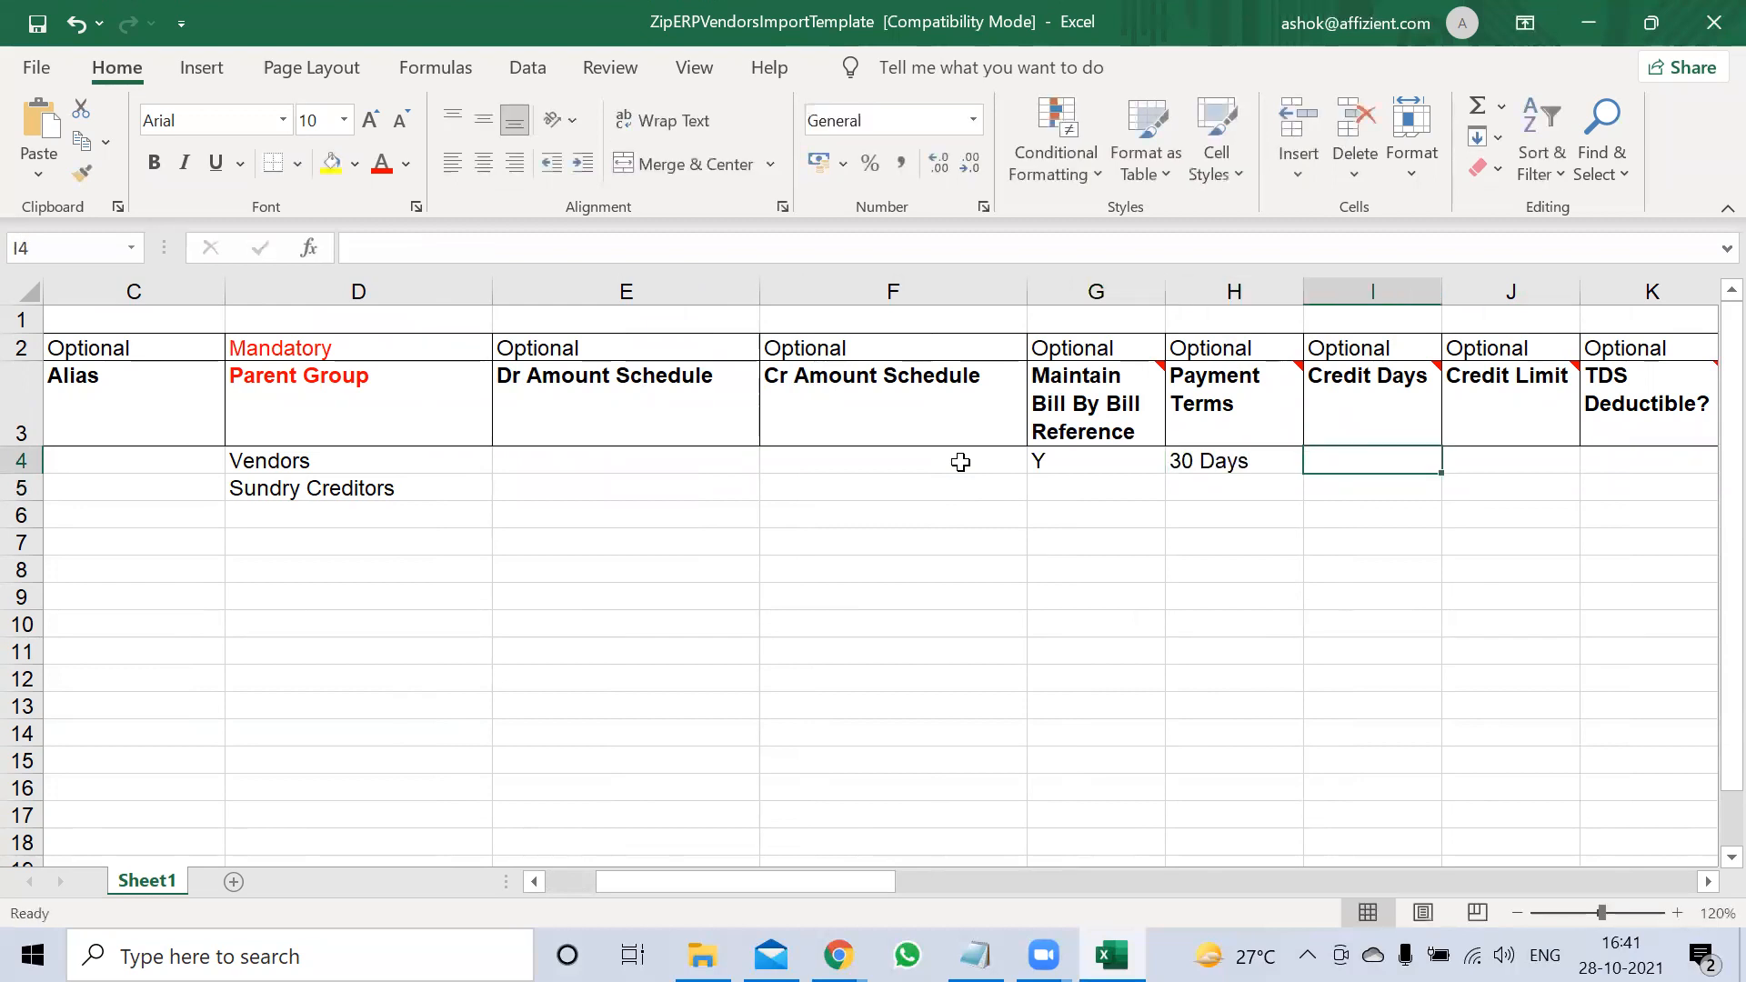
pyautogui.press('Left')
pyautogui.press('Delete')
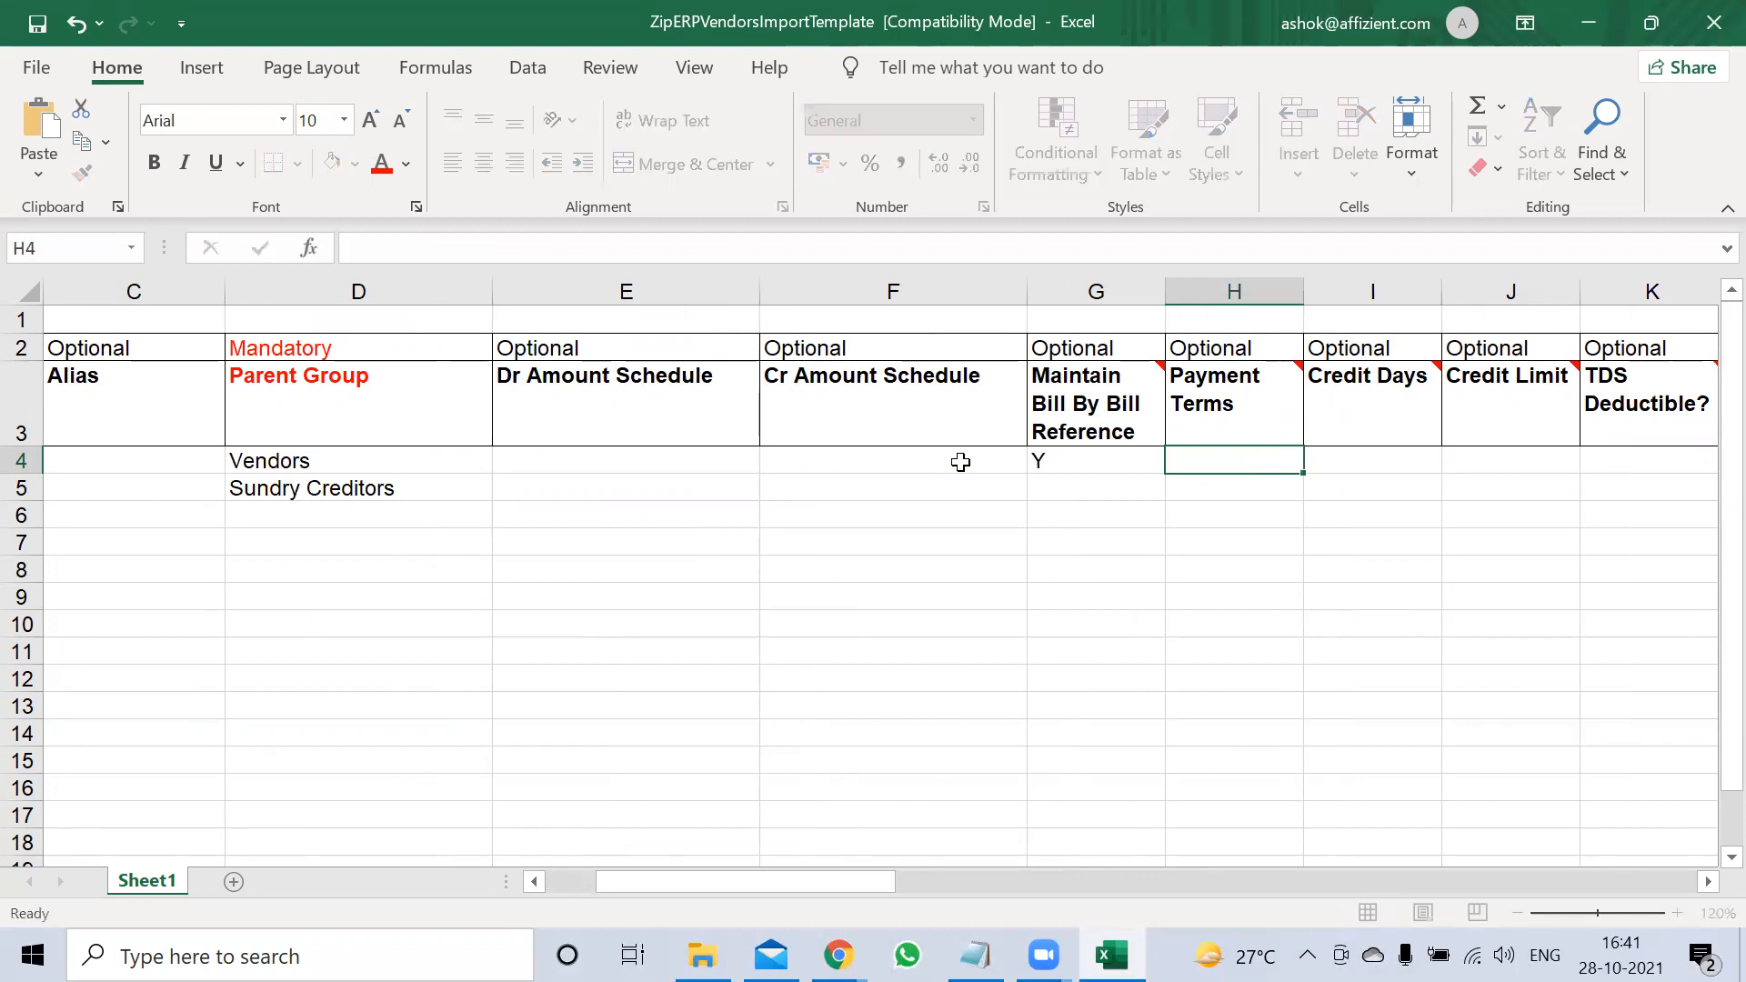
pyautogui.press('Right')
pyautogui.press('Right')
pyautogui.press('Left')
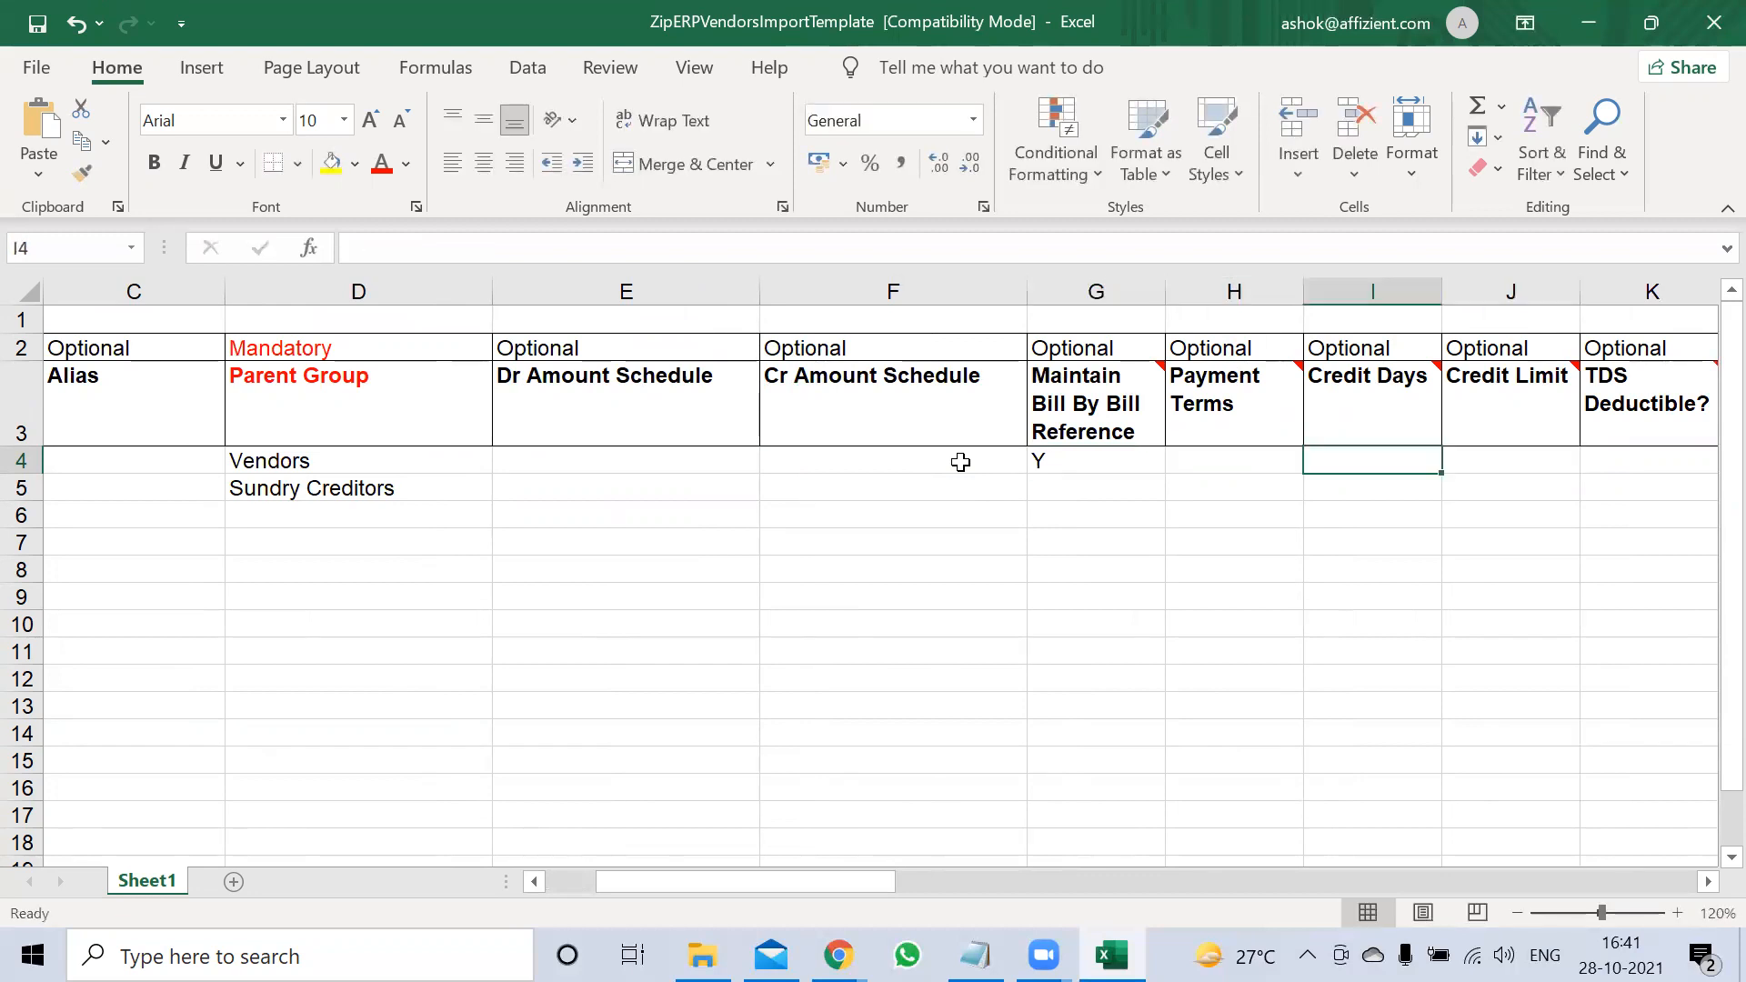
pyautogui.press('Left')
pyautogui.press('BackSpace')
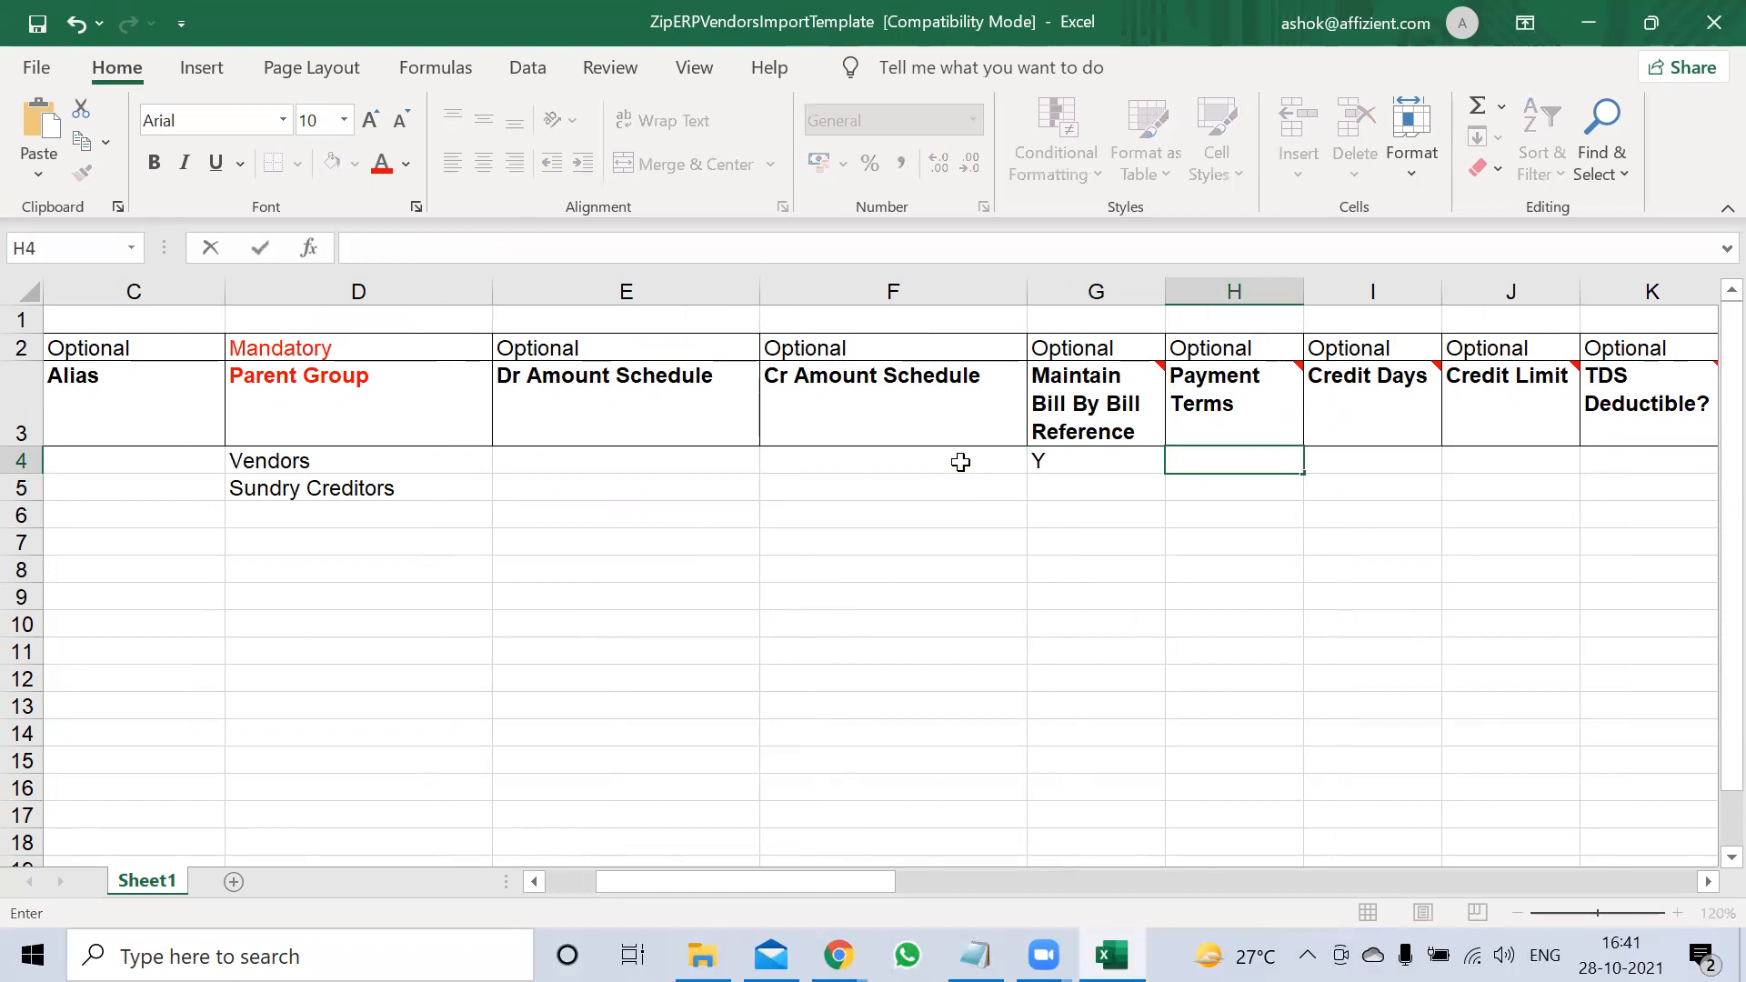
# Set the vendor's Business Area to GEN
pyautogui.press('Right')
pyautogui.press('Right')
pyautogui.press('Right')
pyautogui.press('Right')
pyautogui.press('Right')
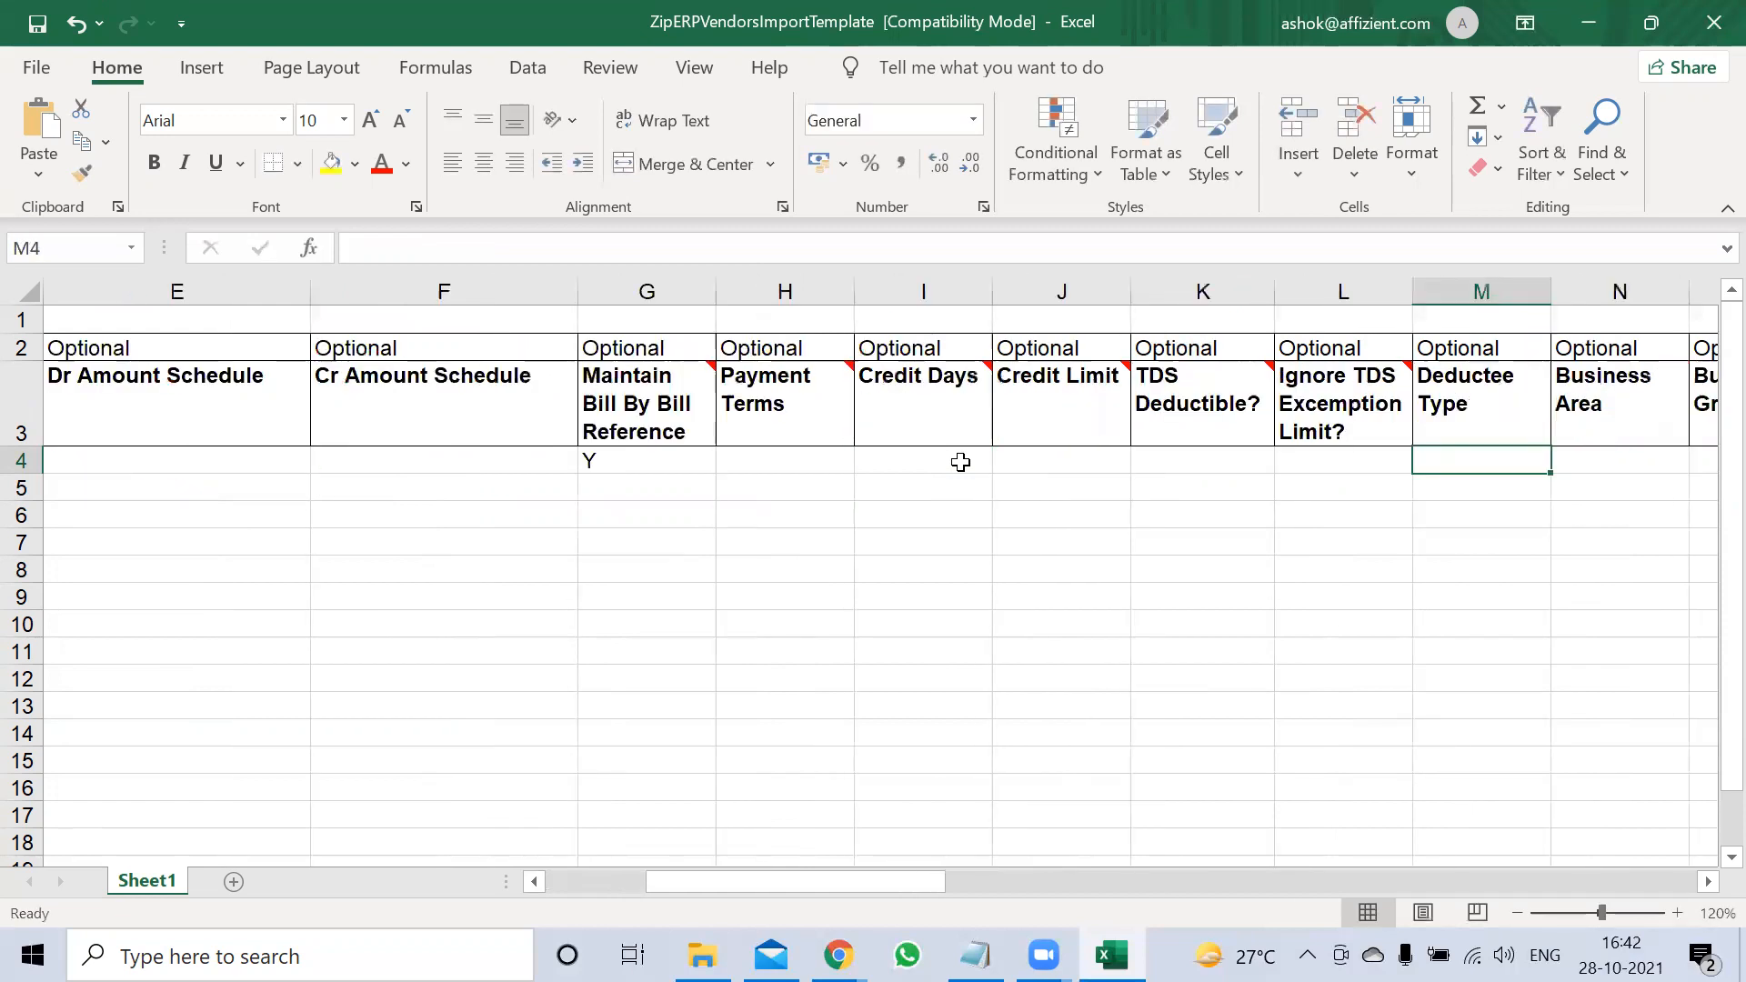
pyautogui.press('Right')
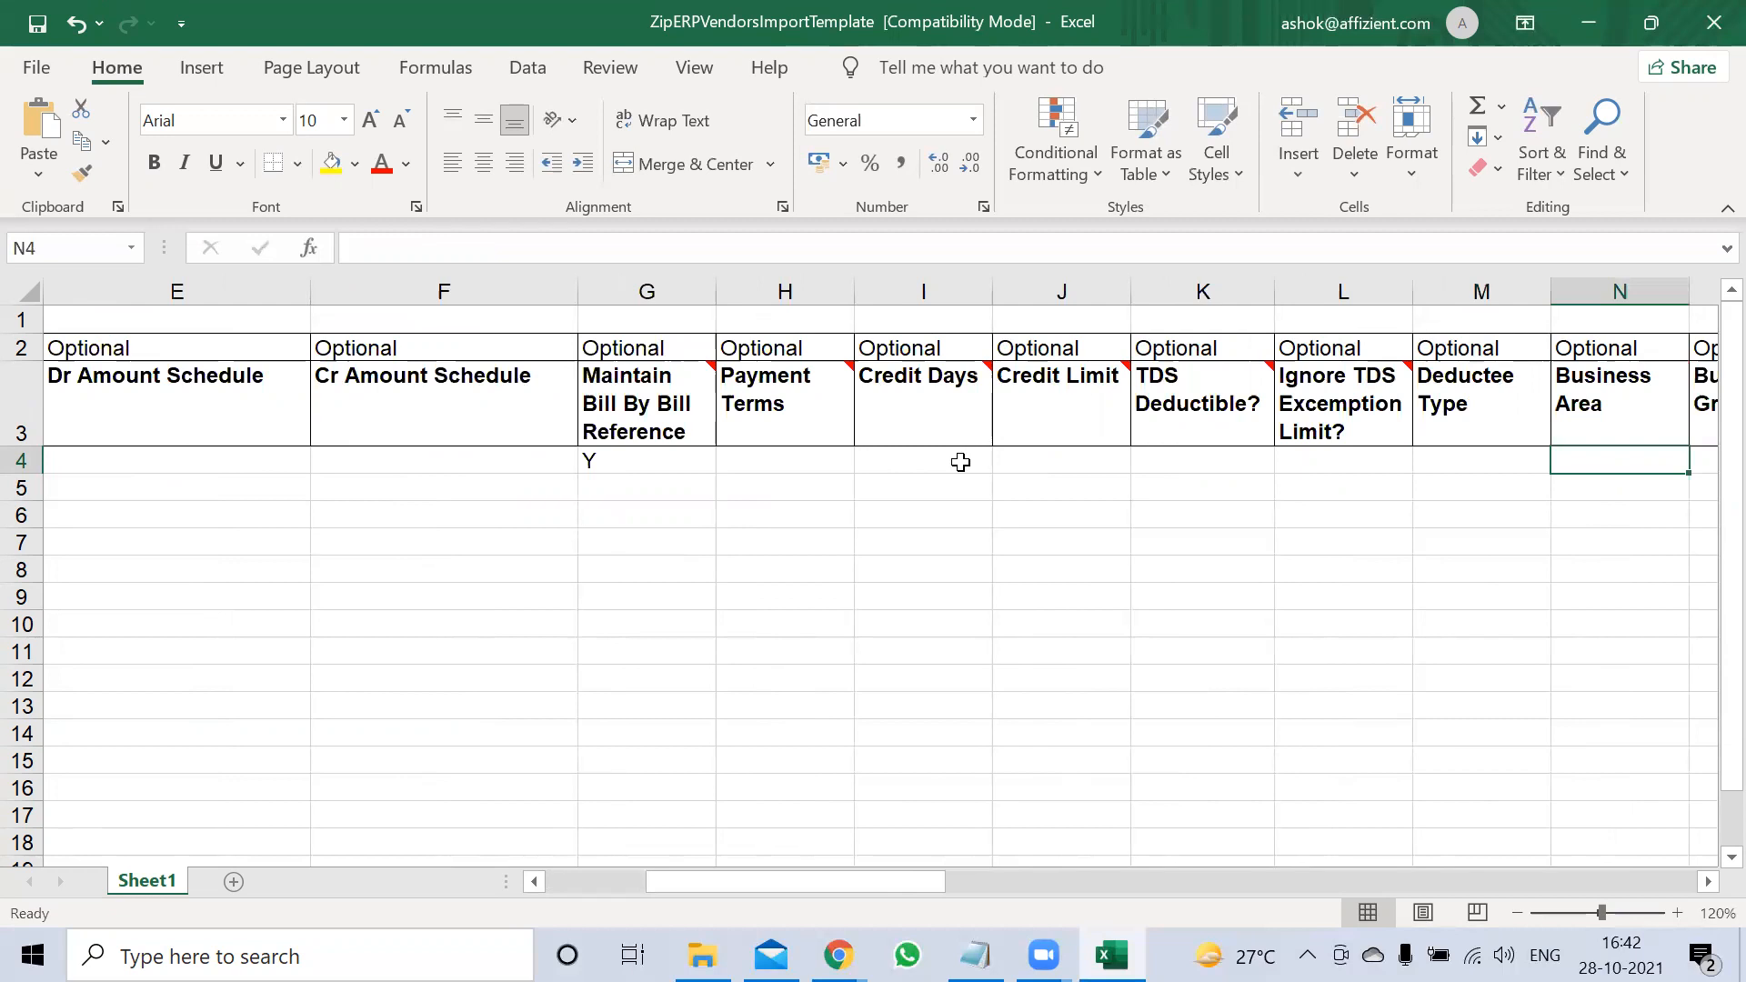
pyautogui.write('GEN')
pyautogui.press('Right')
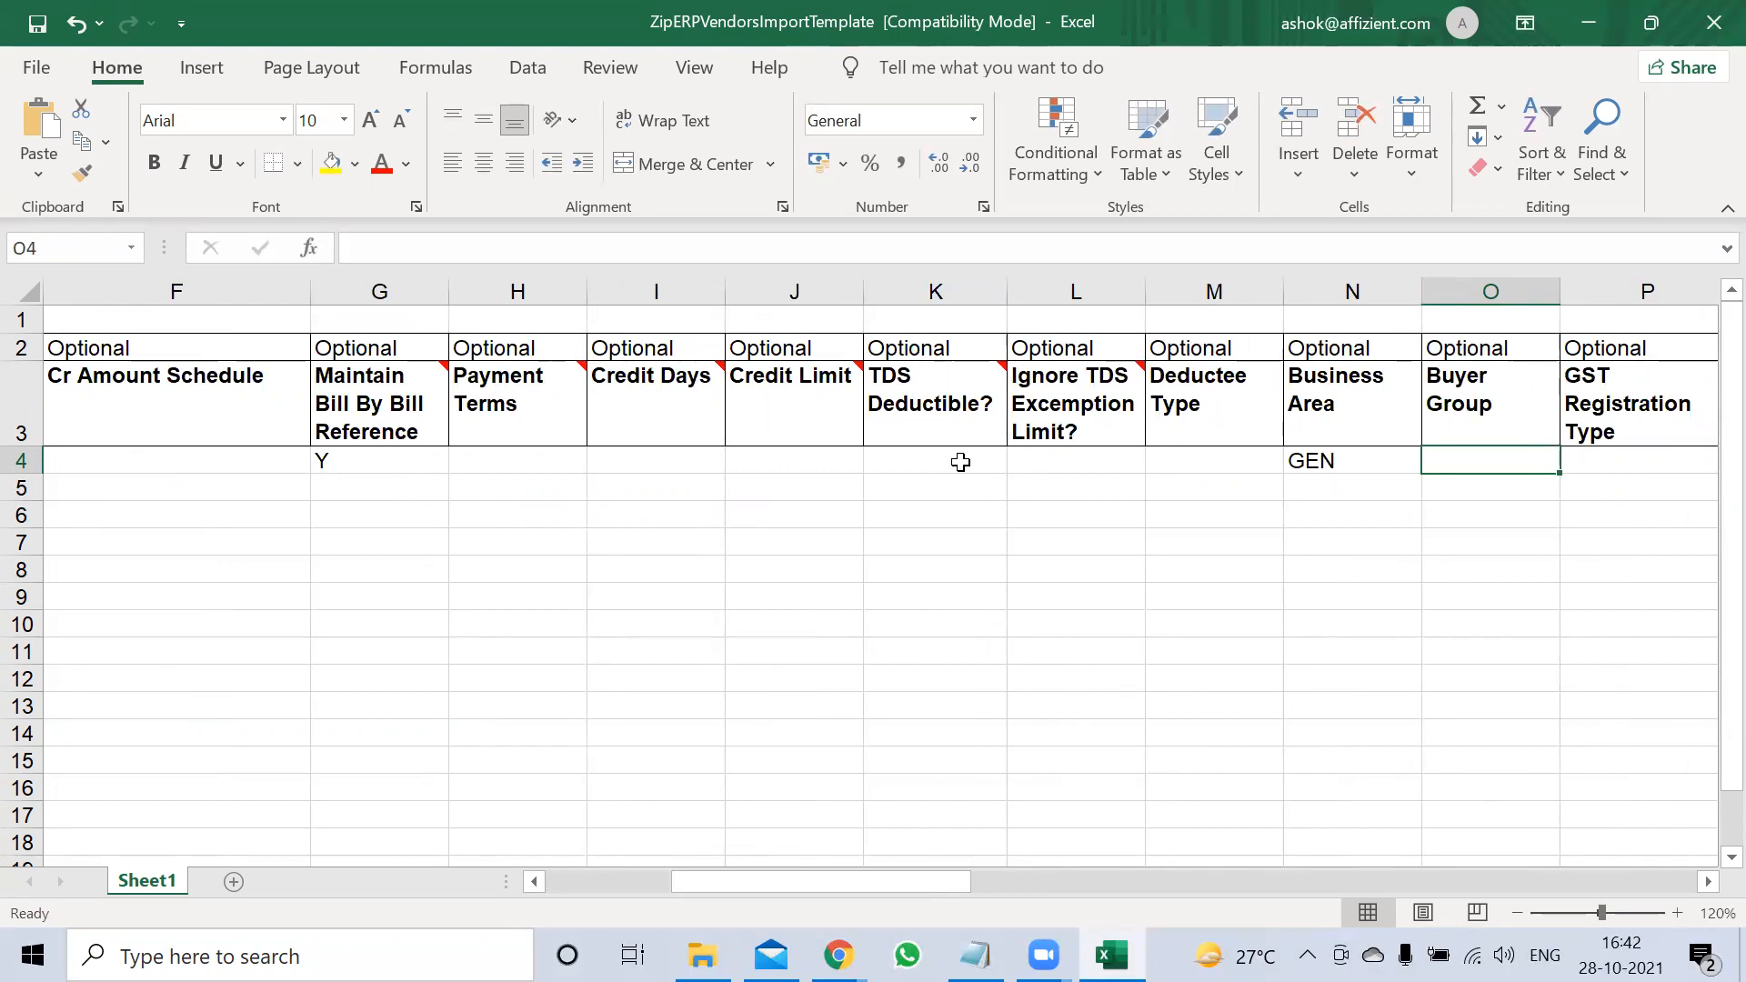
# Set the GST Registration Type in P4 to Regular
pyautogui.press('Right')
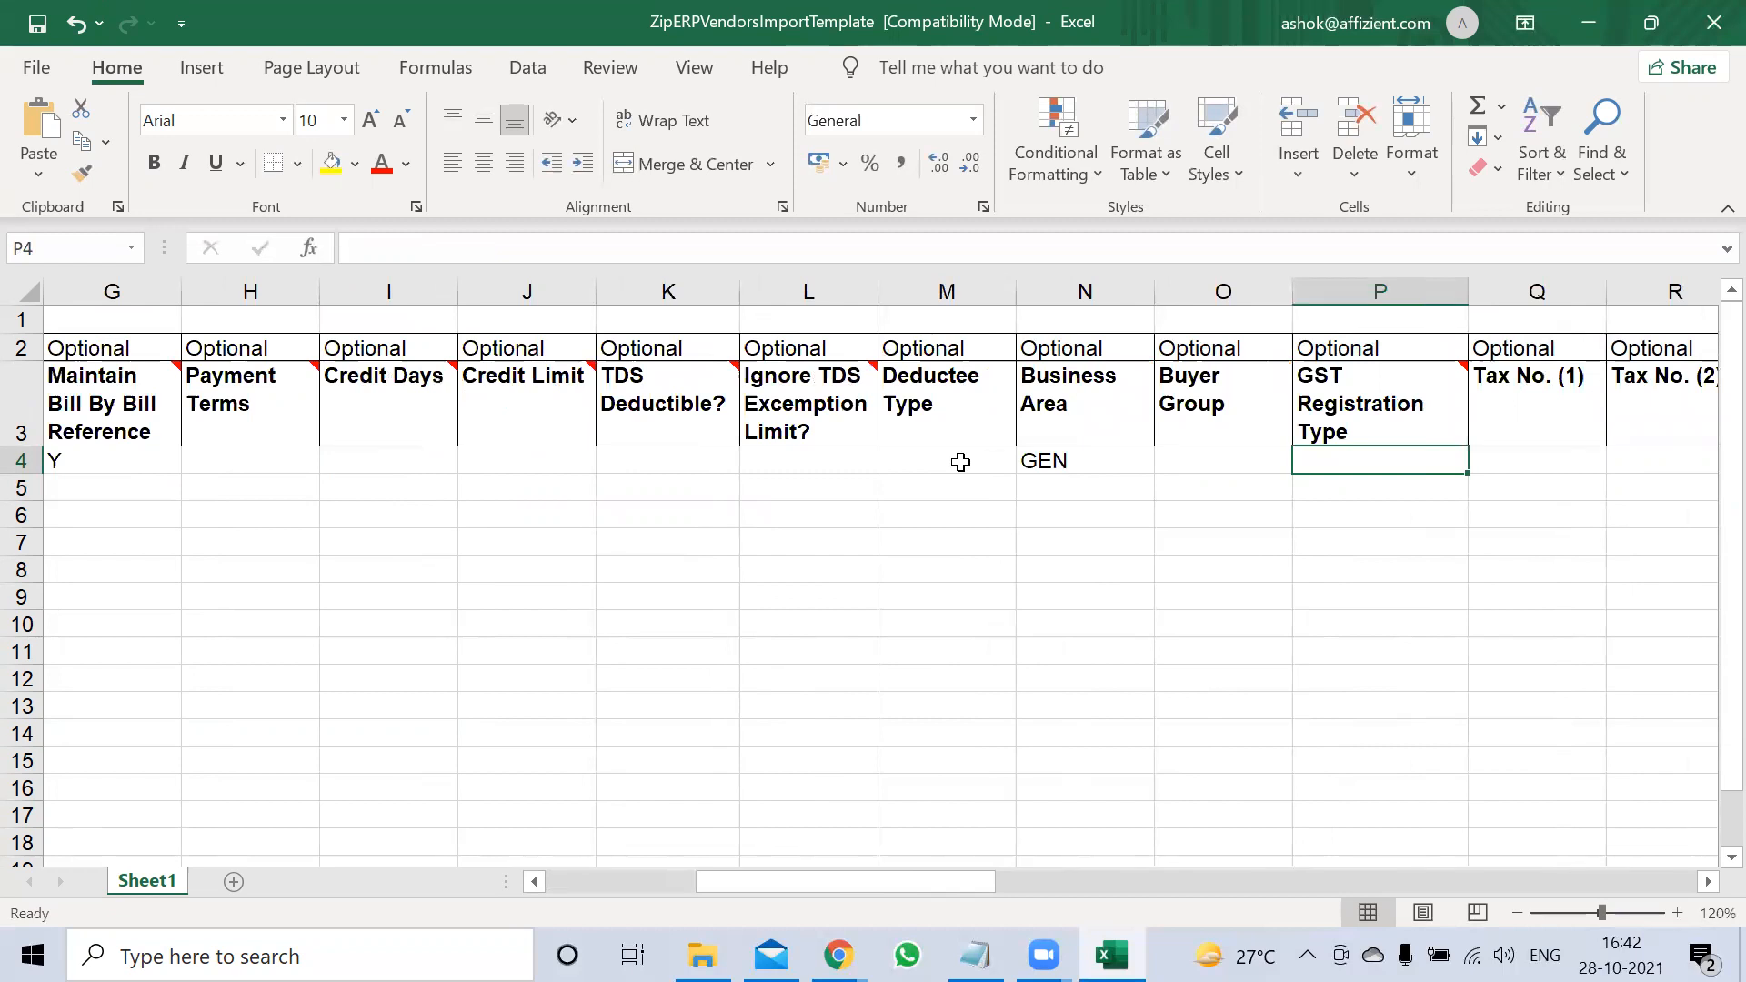
pyautogui.write('REgualrs')
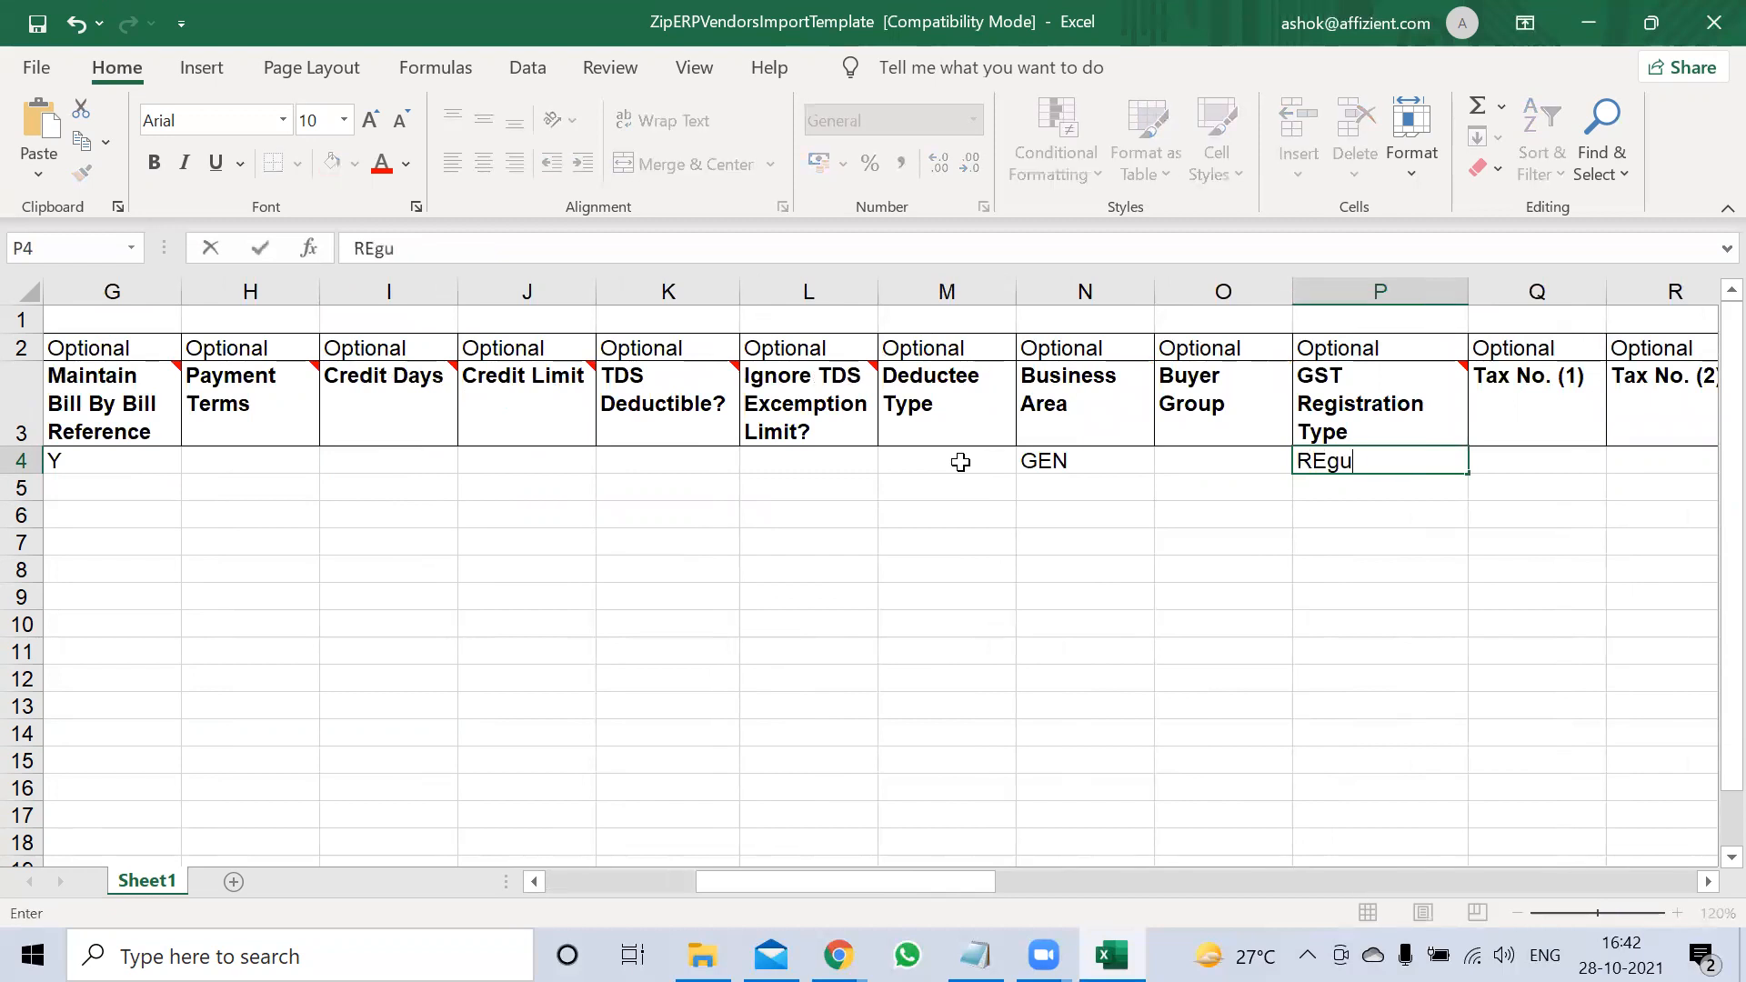
pyautogui.press('BackSpace')
pyautogui.press('BackSpace')
pyautogui.press('BackSpace')
pyautogui.press('BackSpace')
pyautogui.press('BackSpace')
pyautogui.press('BackSpace')
pyautogui.press('BackSpace')
pyautogui.press('BackSpace')
pyautogui.write('Regulars')
pyautogui.press('BackSpace')
pyautogui.press('Tab')
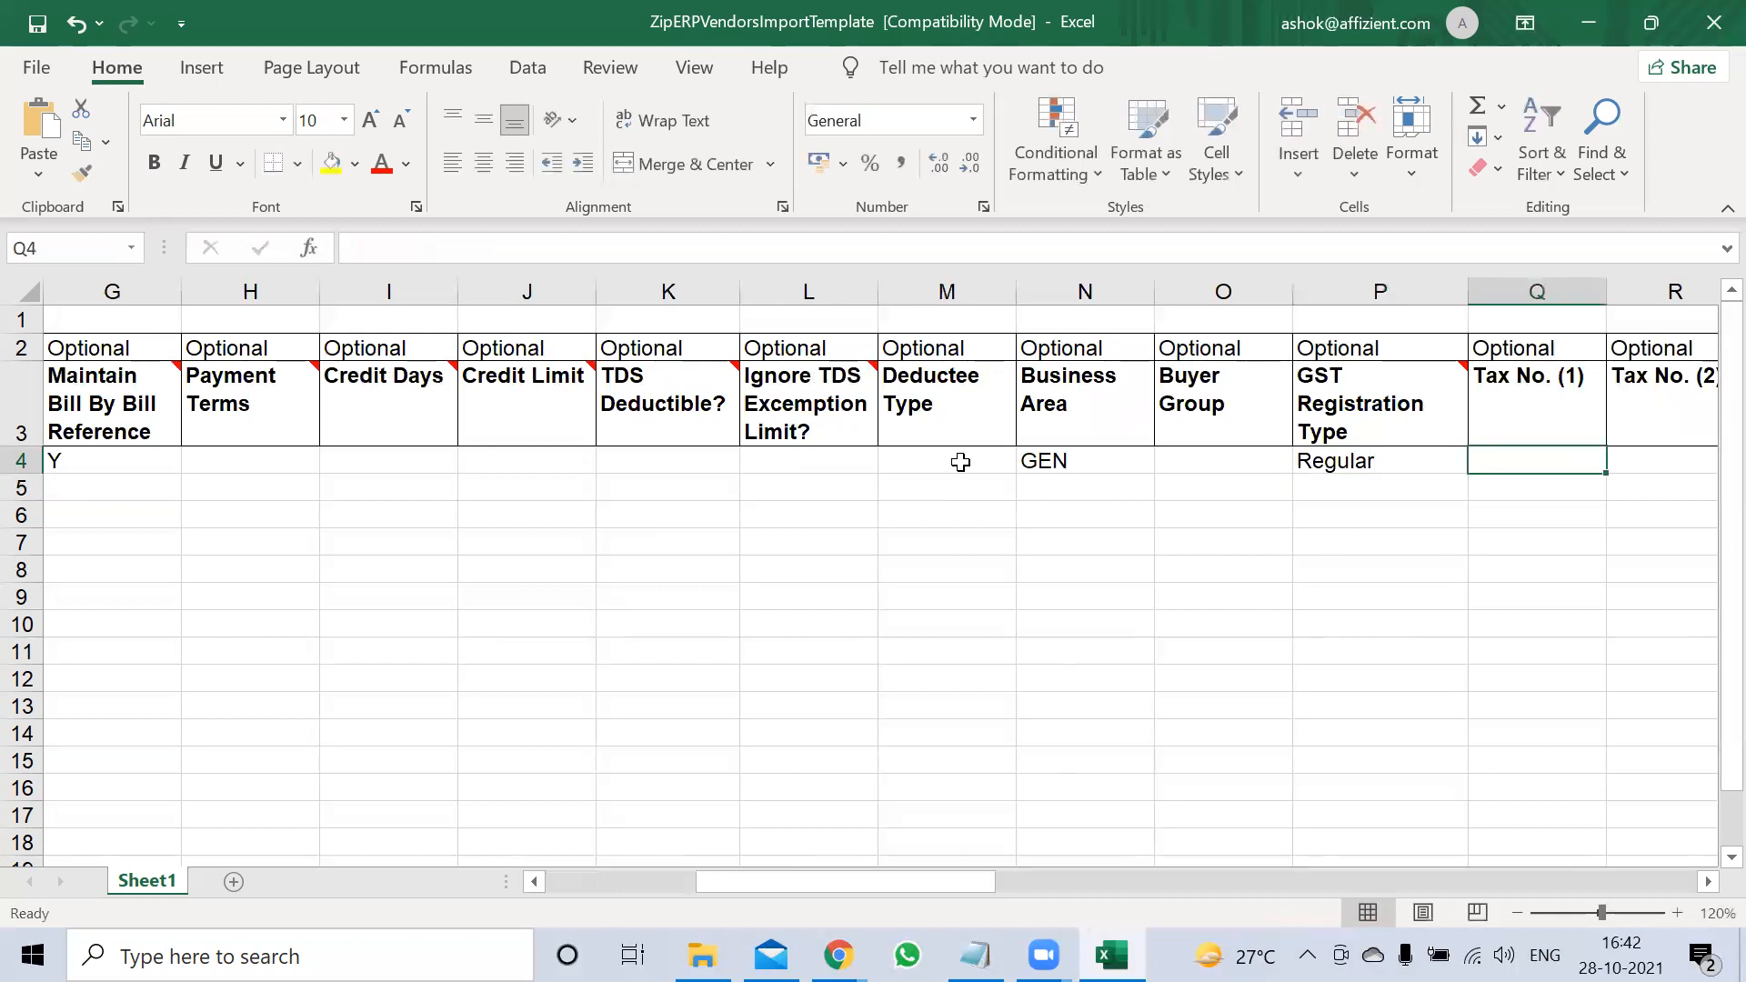
pyautogui.press('Tab')
# Enter 36AA as a provisional Tax No. (1) in Q4
pyautogui.press('Up')
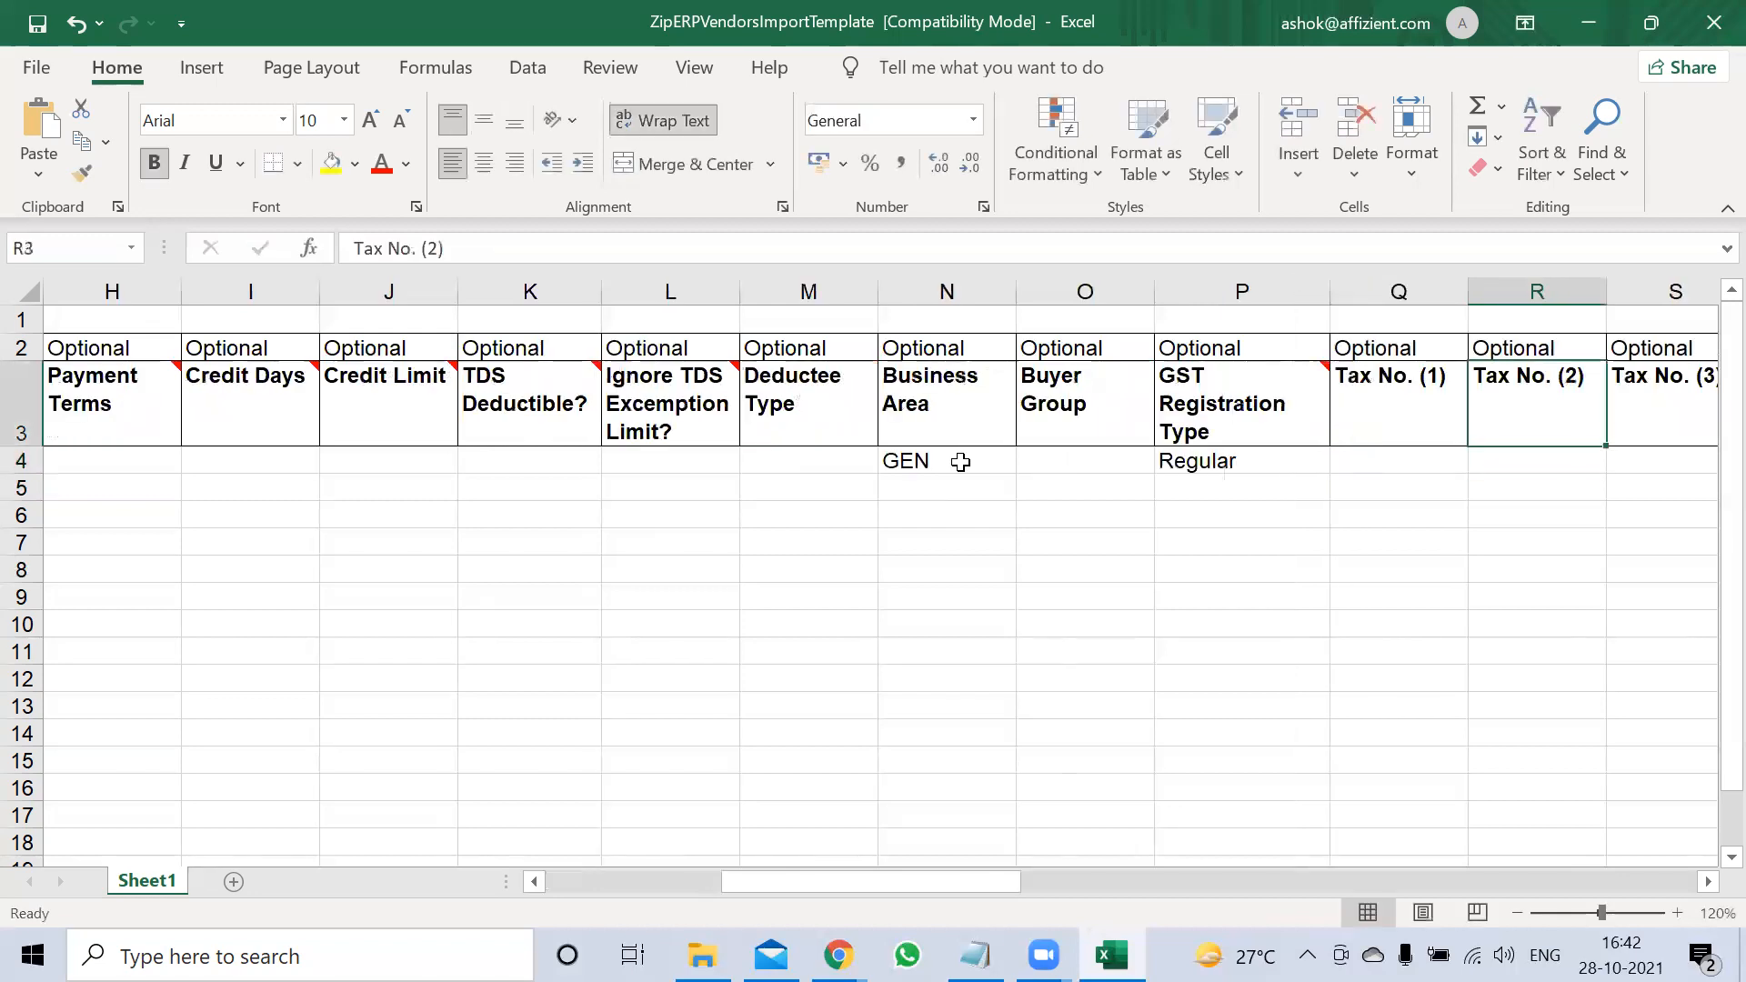
pyautogui.press('Left')
pyautogui.press('Up')
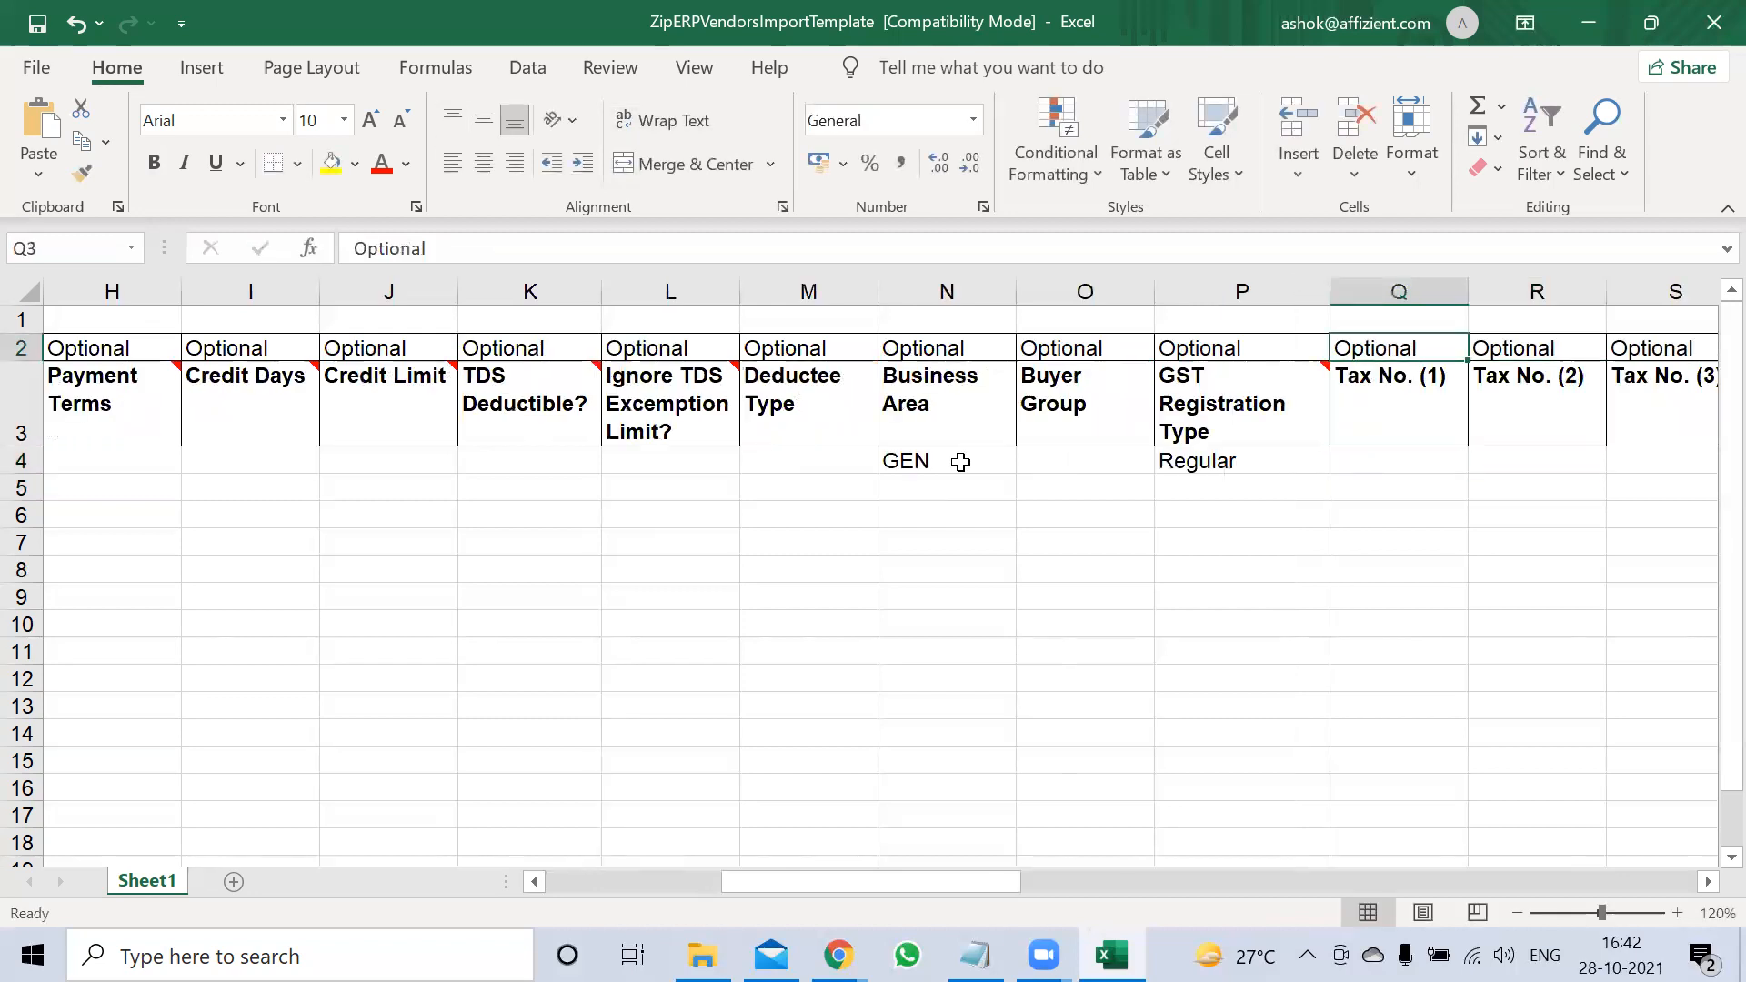
pyautogui.press('Down')
pyautogui.press('Down')
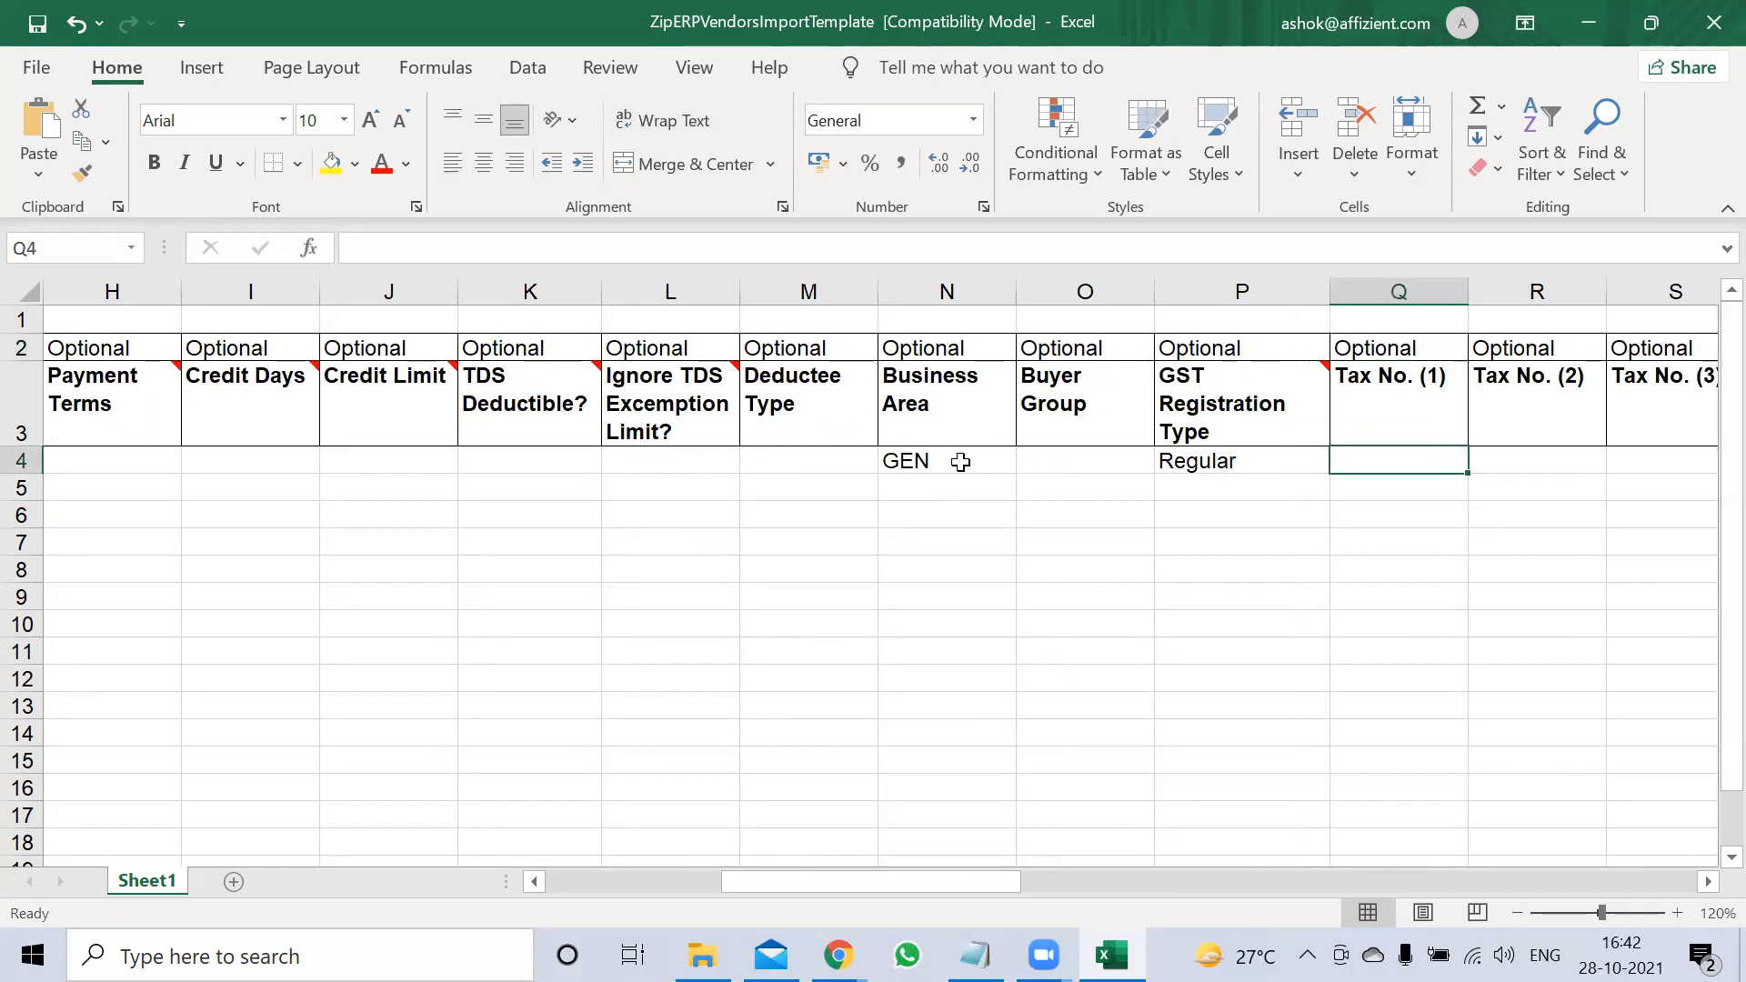
pyautogui.write('36AA')
pyautogui.press('Tab')
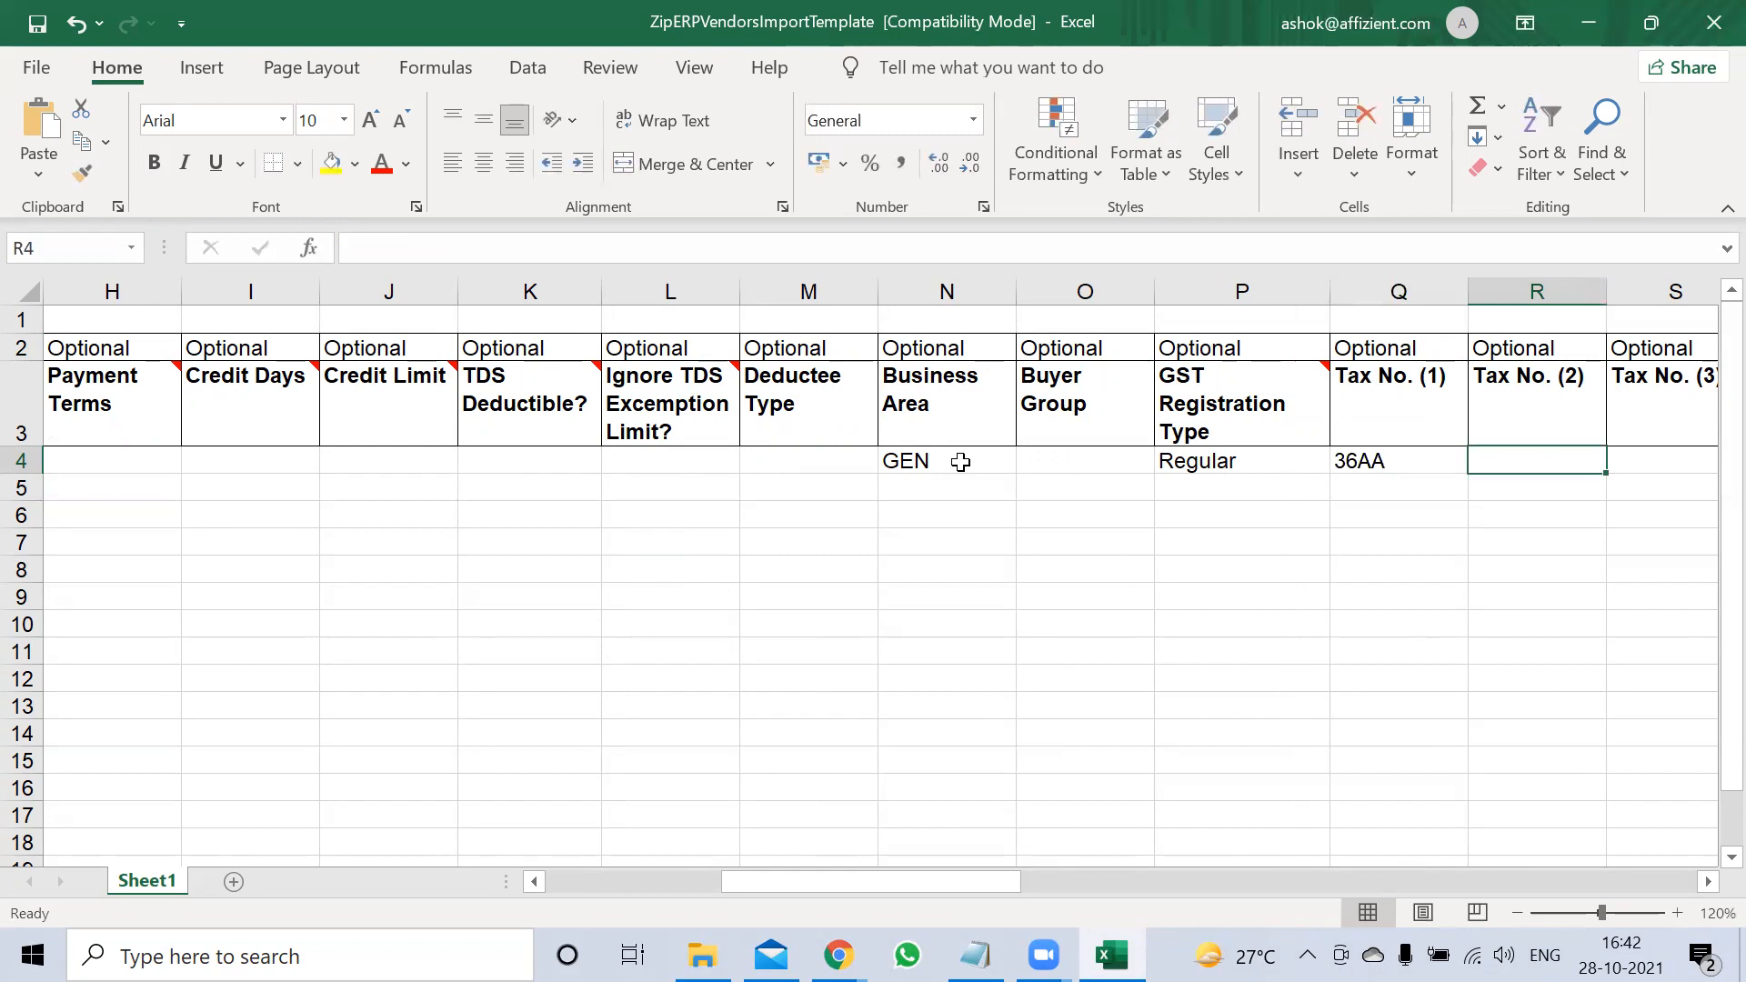
# Cancel the accidental edit so the Tax No. (1) header stays unchanged
pyautogui.press('Left')
pyautogui.press('Up')
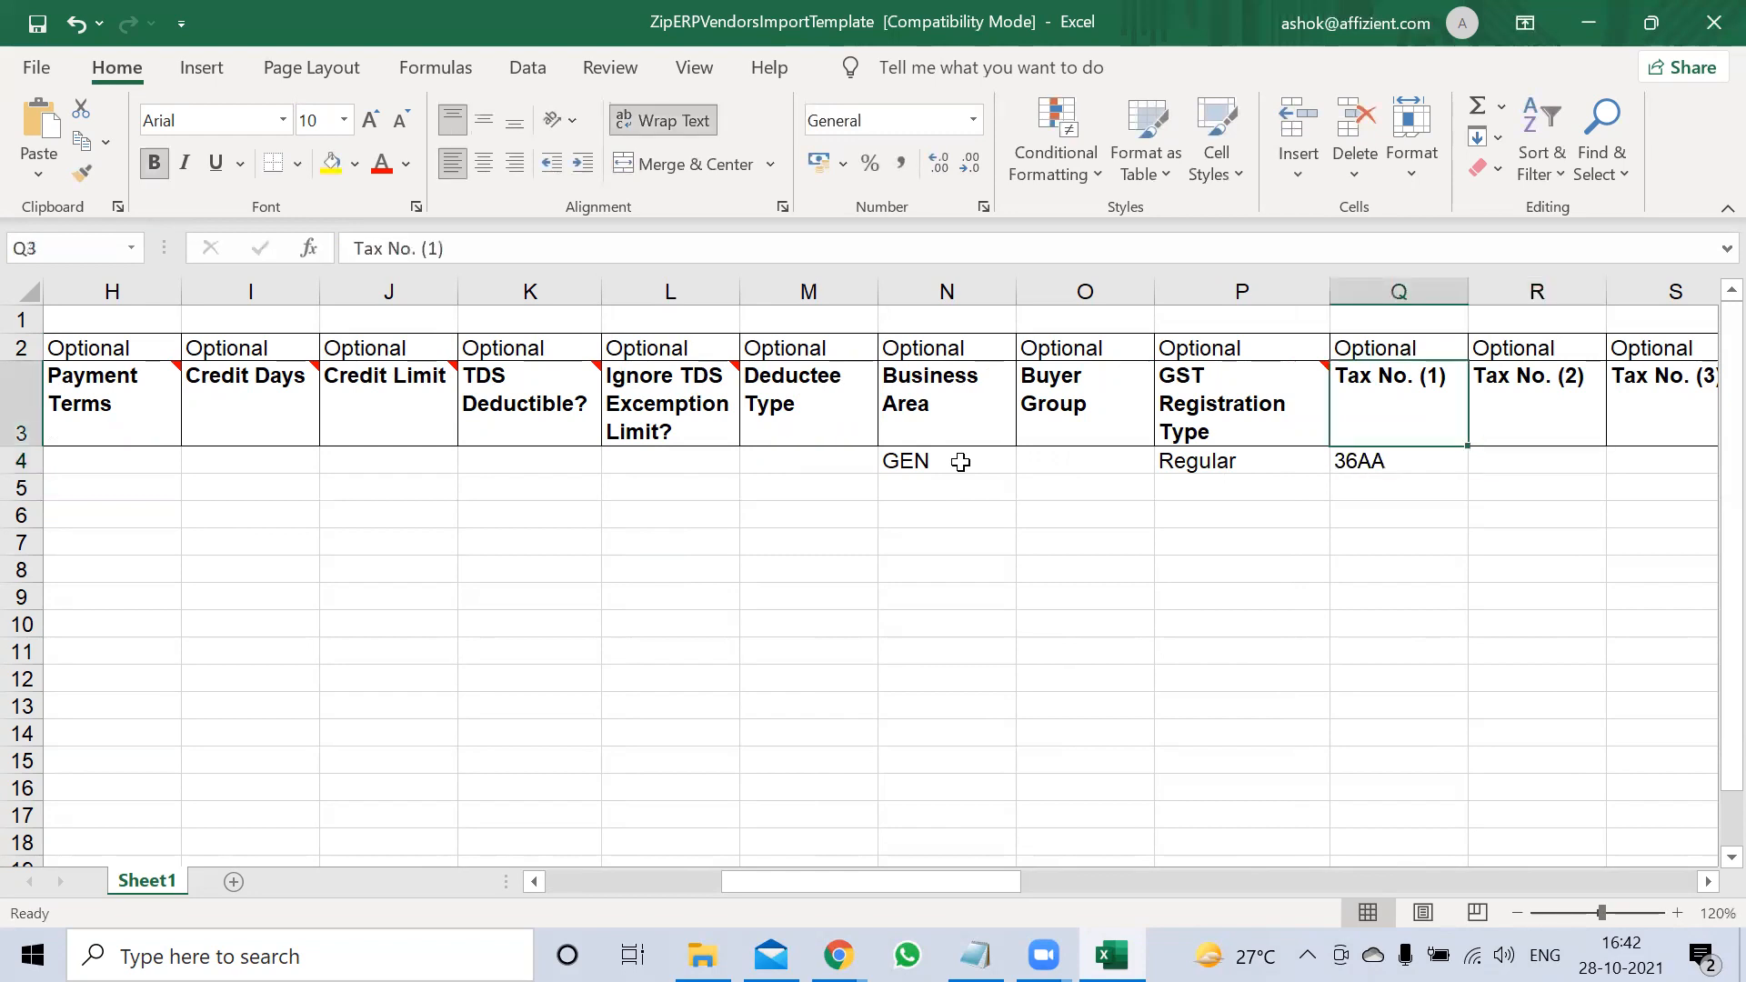
pyautogui.write('gstib')
pyautogui.press('BackSpace')
pyautogui.press('BackSpace')
pyautogui.press('BackSpace')
pyautogui.press('BackSpace')
pyautogui.press('BackSpace')
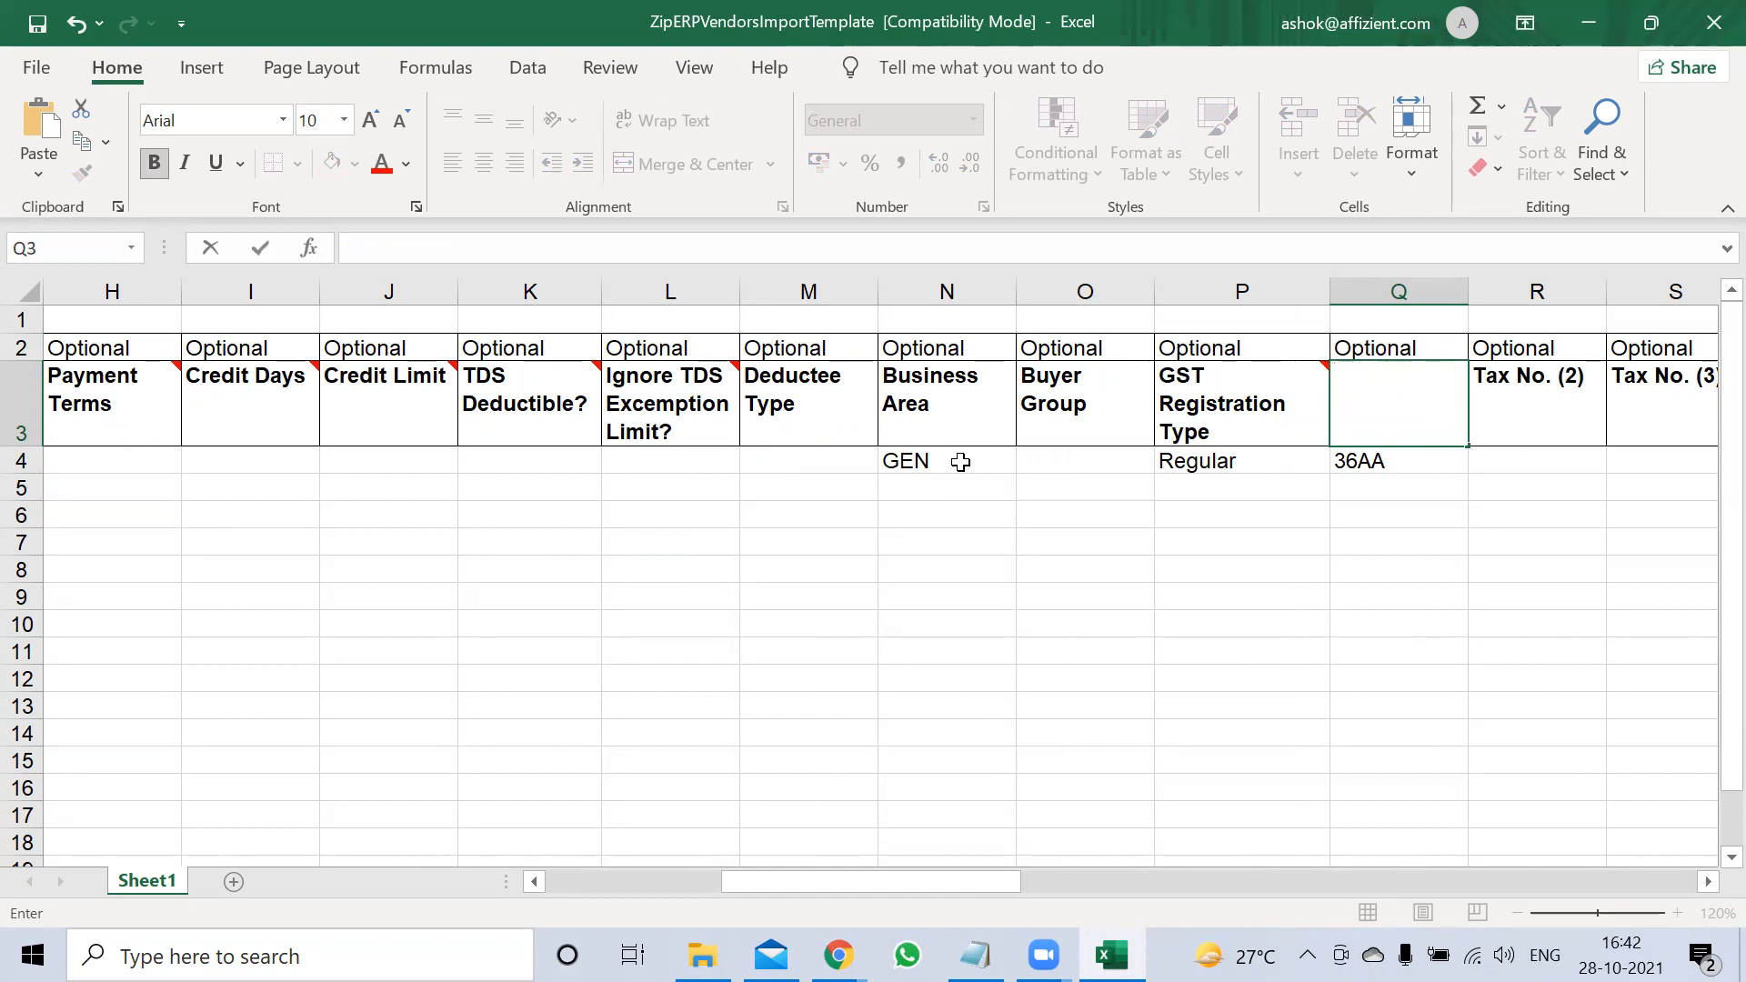
pyautogui.write('G')
pyautogui.press('Escape')
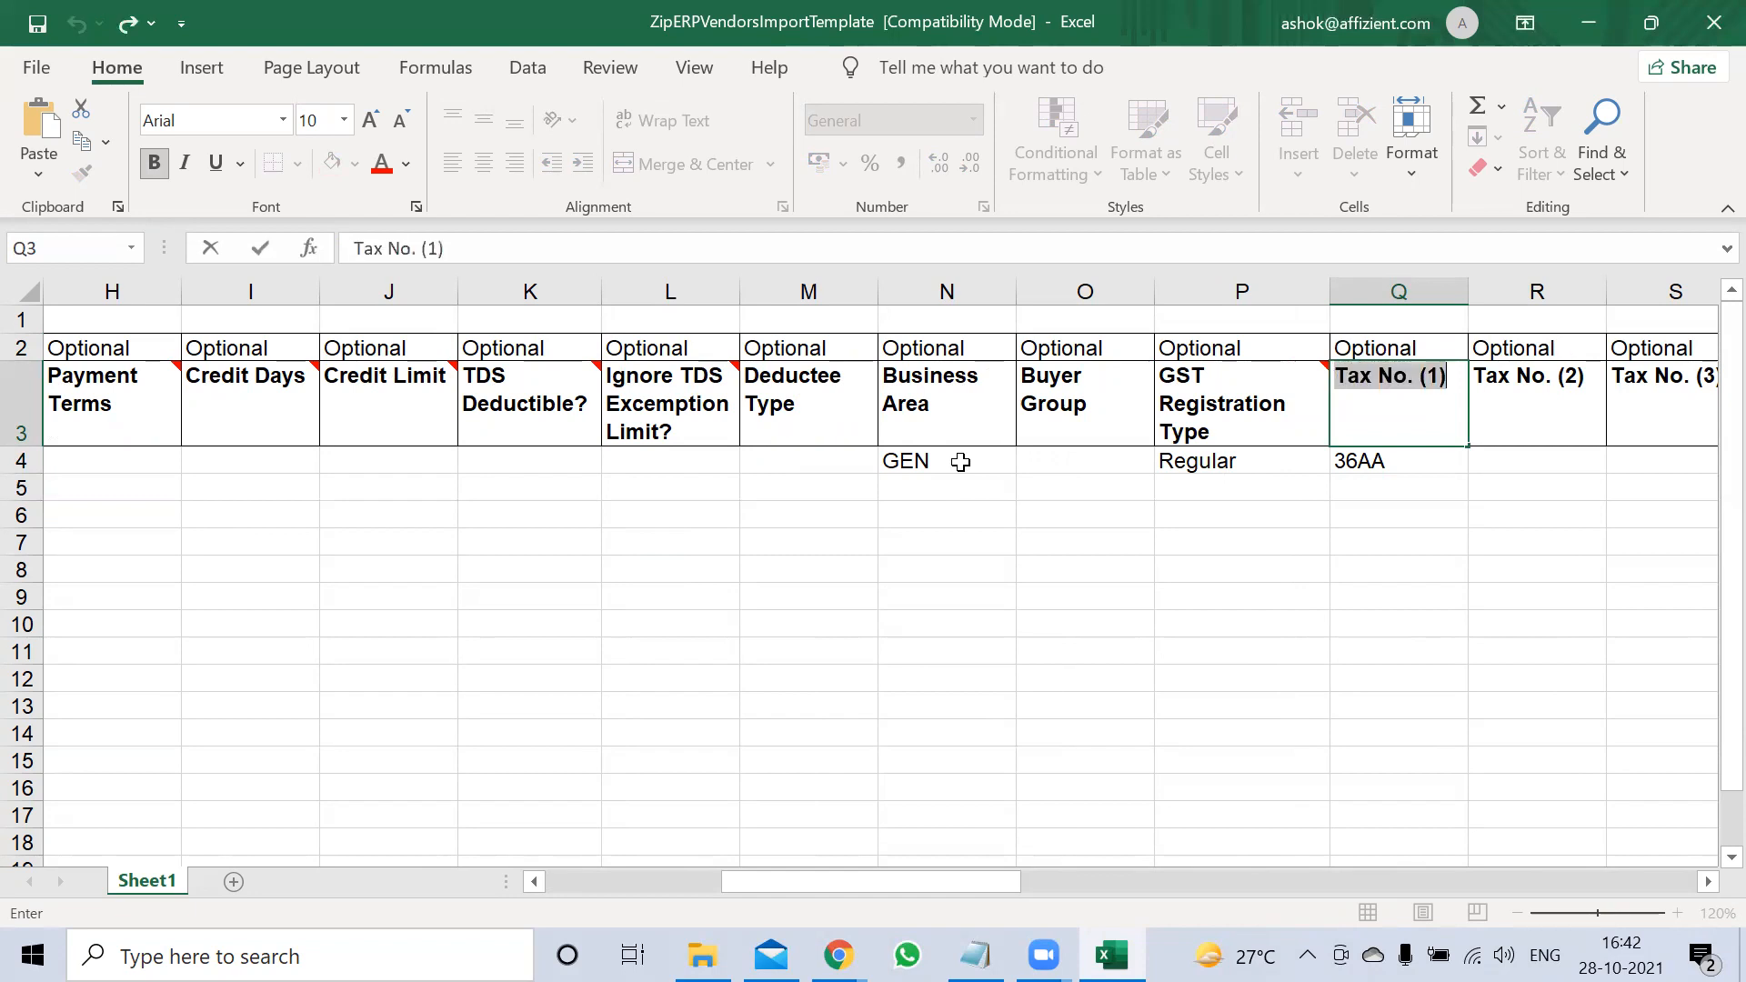
pyautogui.click(1164, 571)
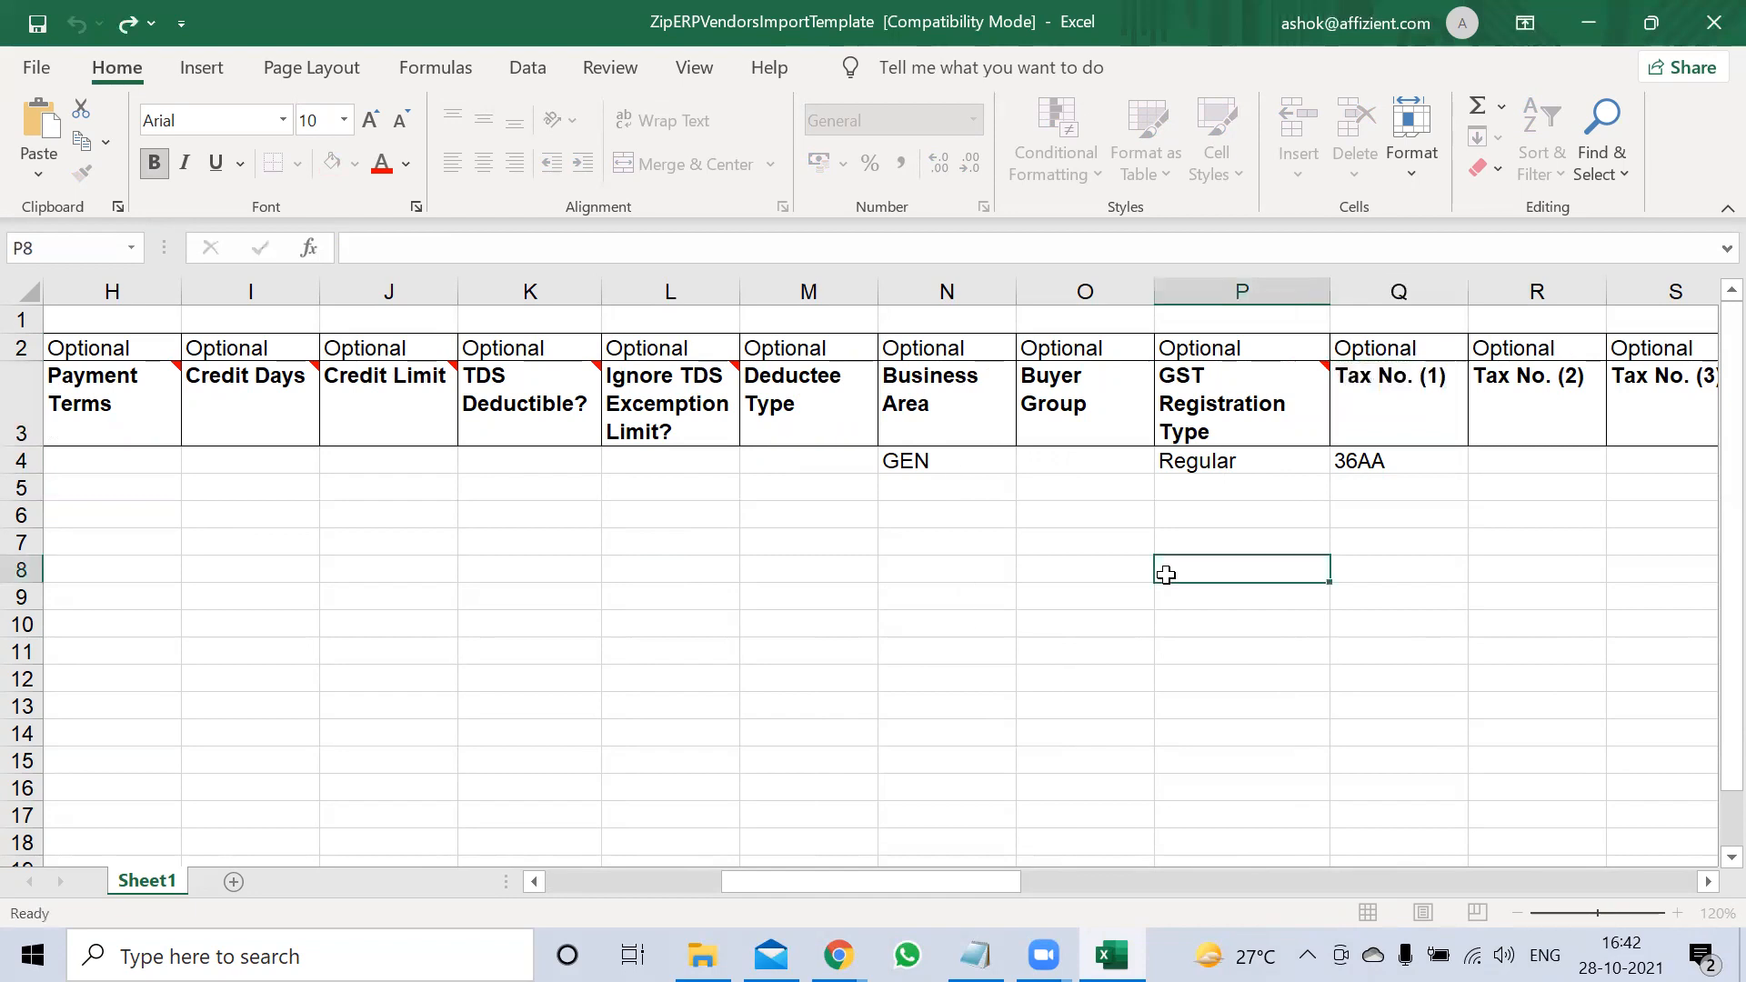
# Replace the Tax No. (1) value in row 4 with GST NO
pyautogui.click(1397, 462)
pyautogui.click(1479, 455)
pyautogui.press('Right')
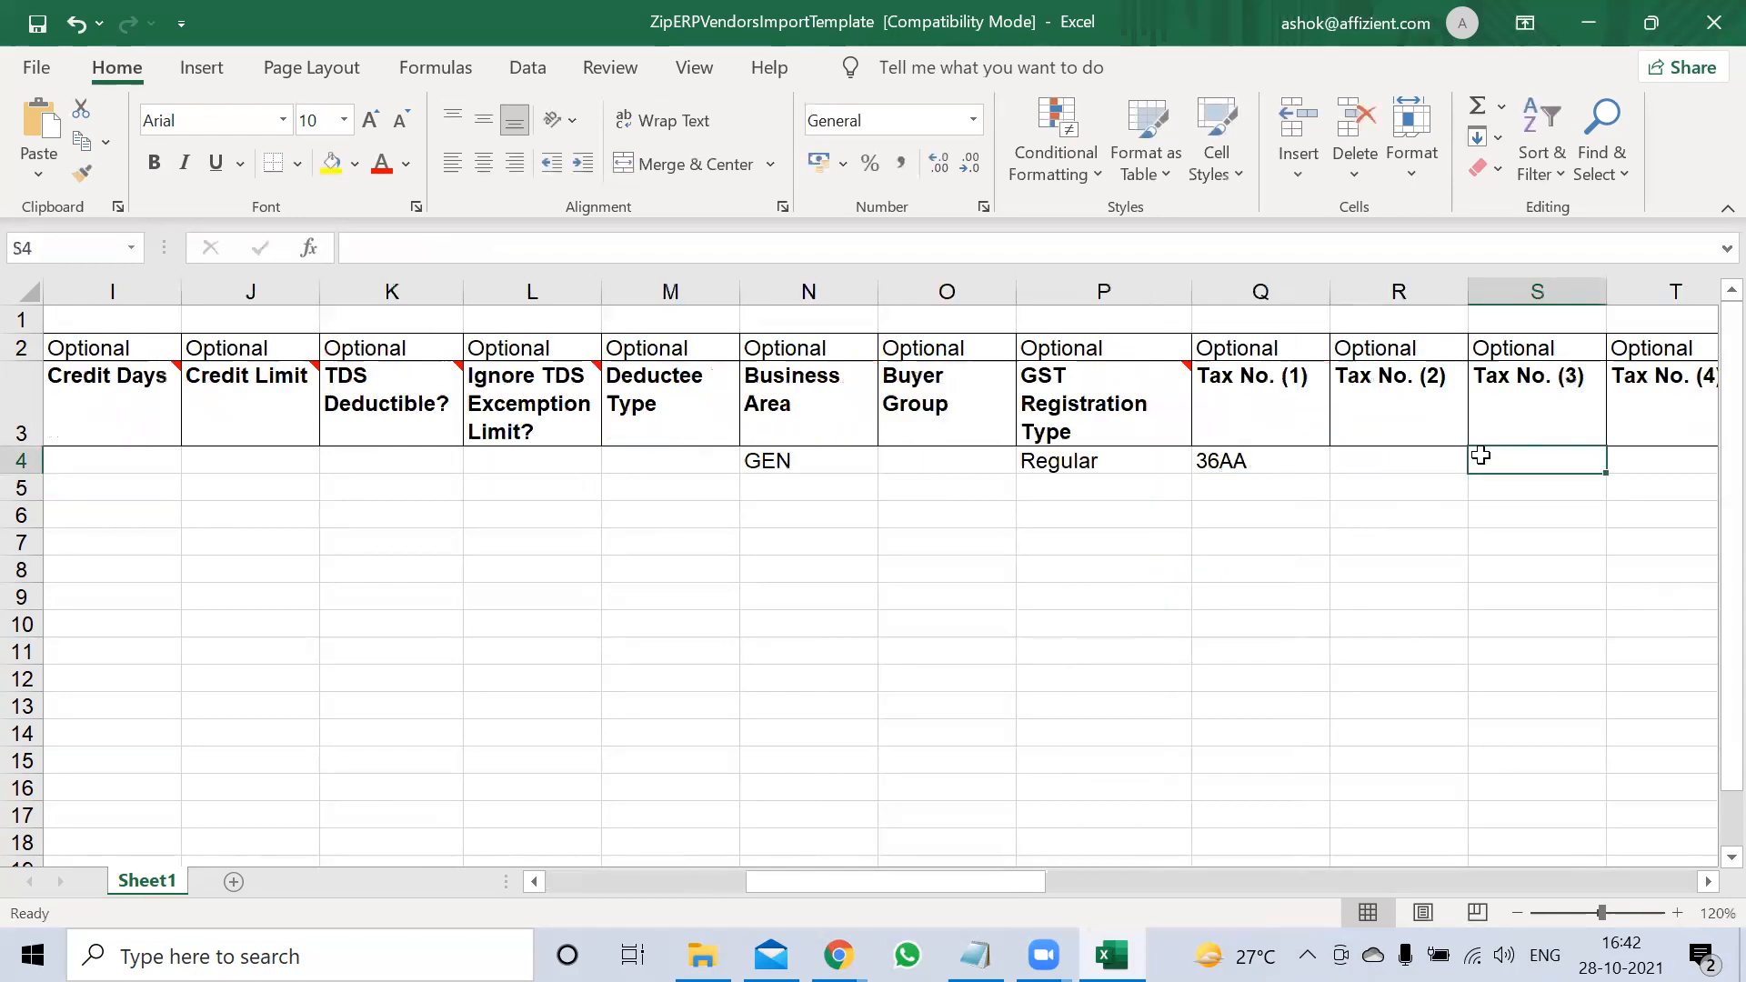
pyautogui.press('Left')
pyautogui.press('Left')
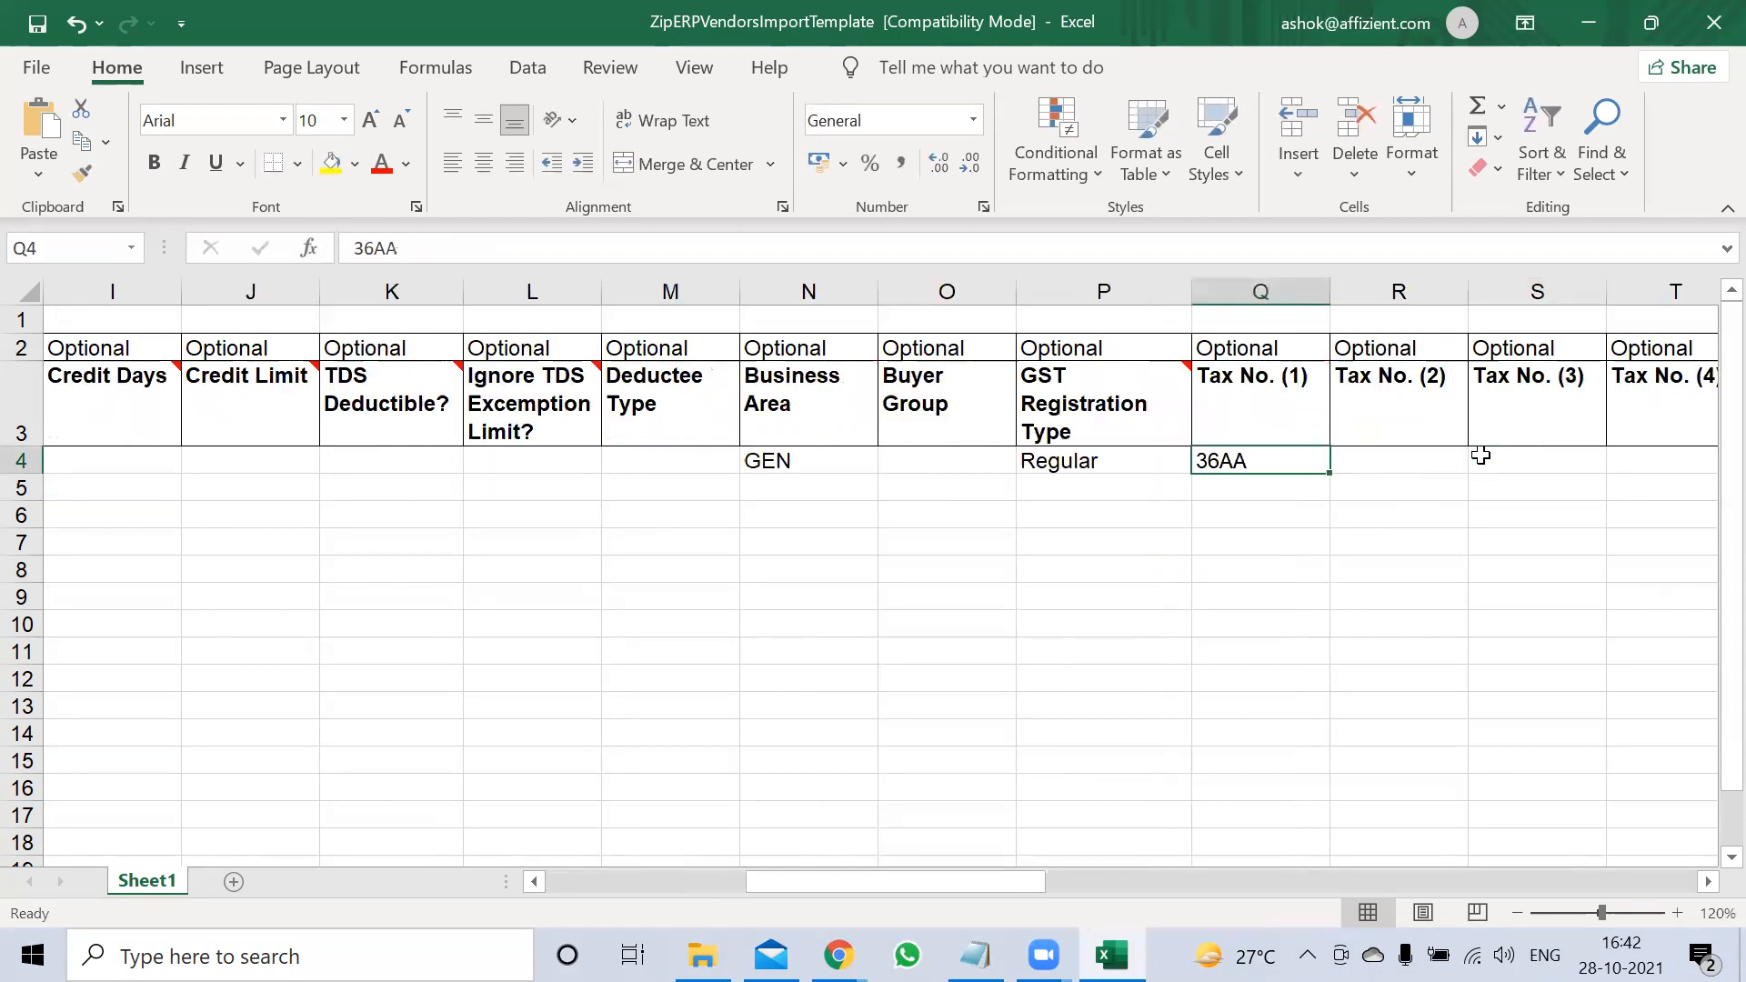
pyautogui.write('gstib')
pyautogui.press('BackSpace')
pyautogui.press('BackSpace')
pyautogui.press('BackSpace')
pyautogui.press('BackSpace')
pyautogui.press('BackSpace')
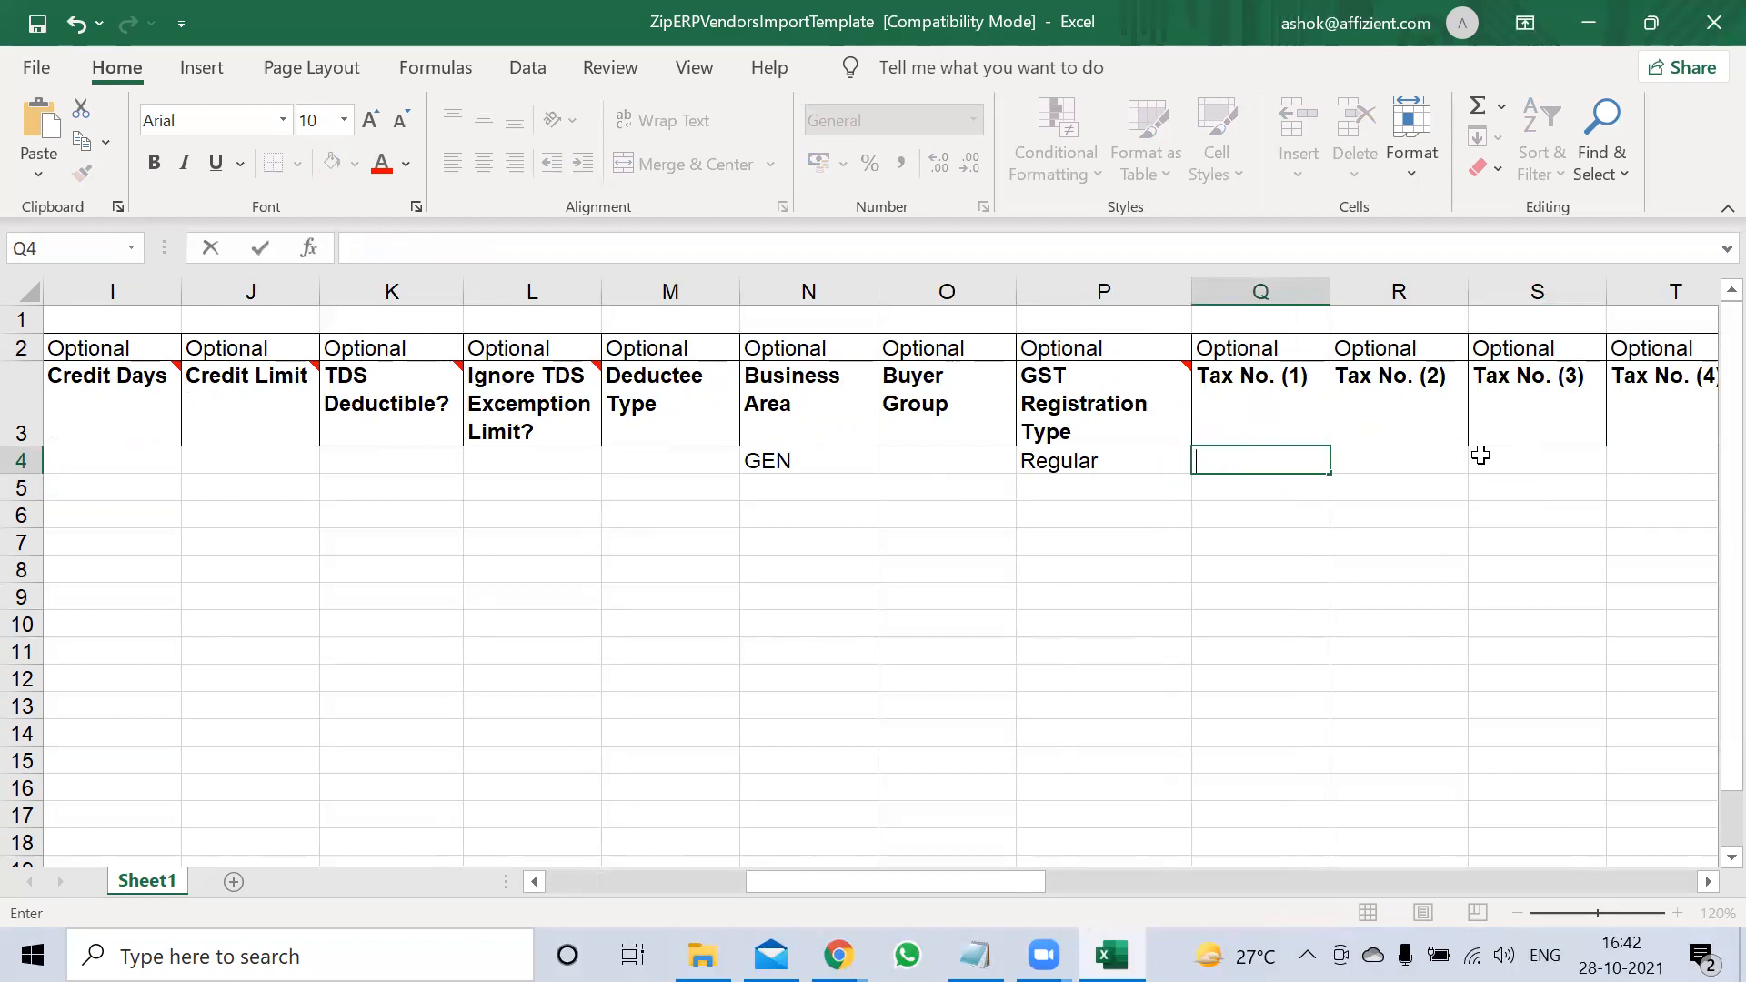
pyautogui.write('GST NO')
pyautogui.press('Tab')
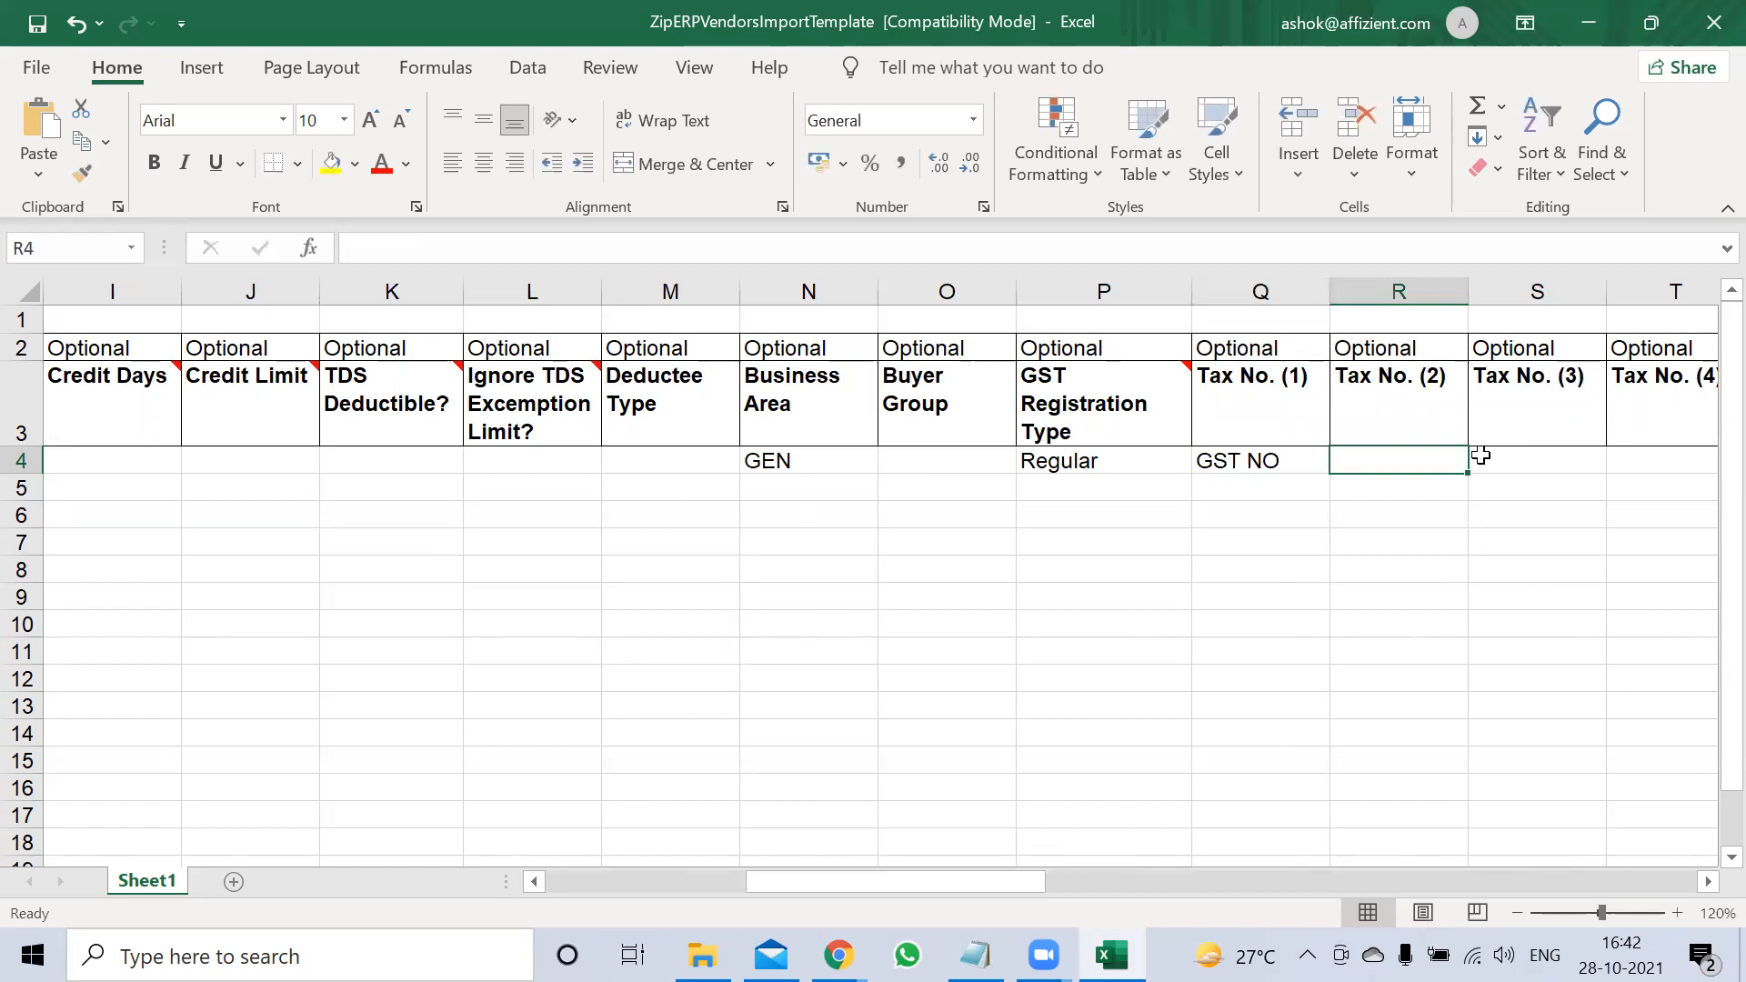
pyautogui.click(1481, 456)
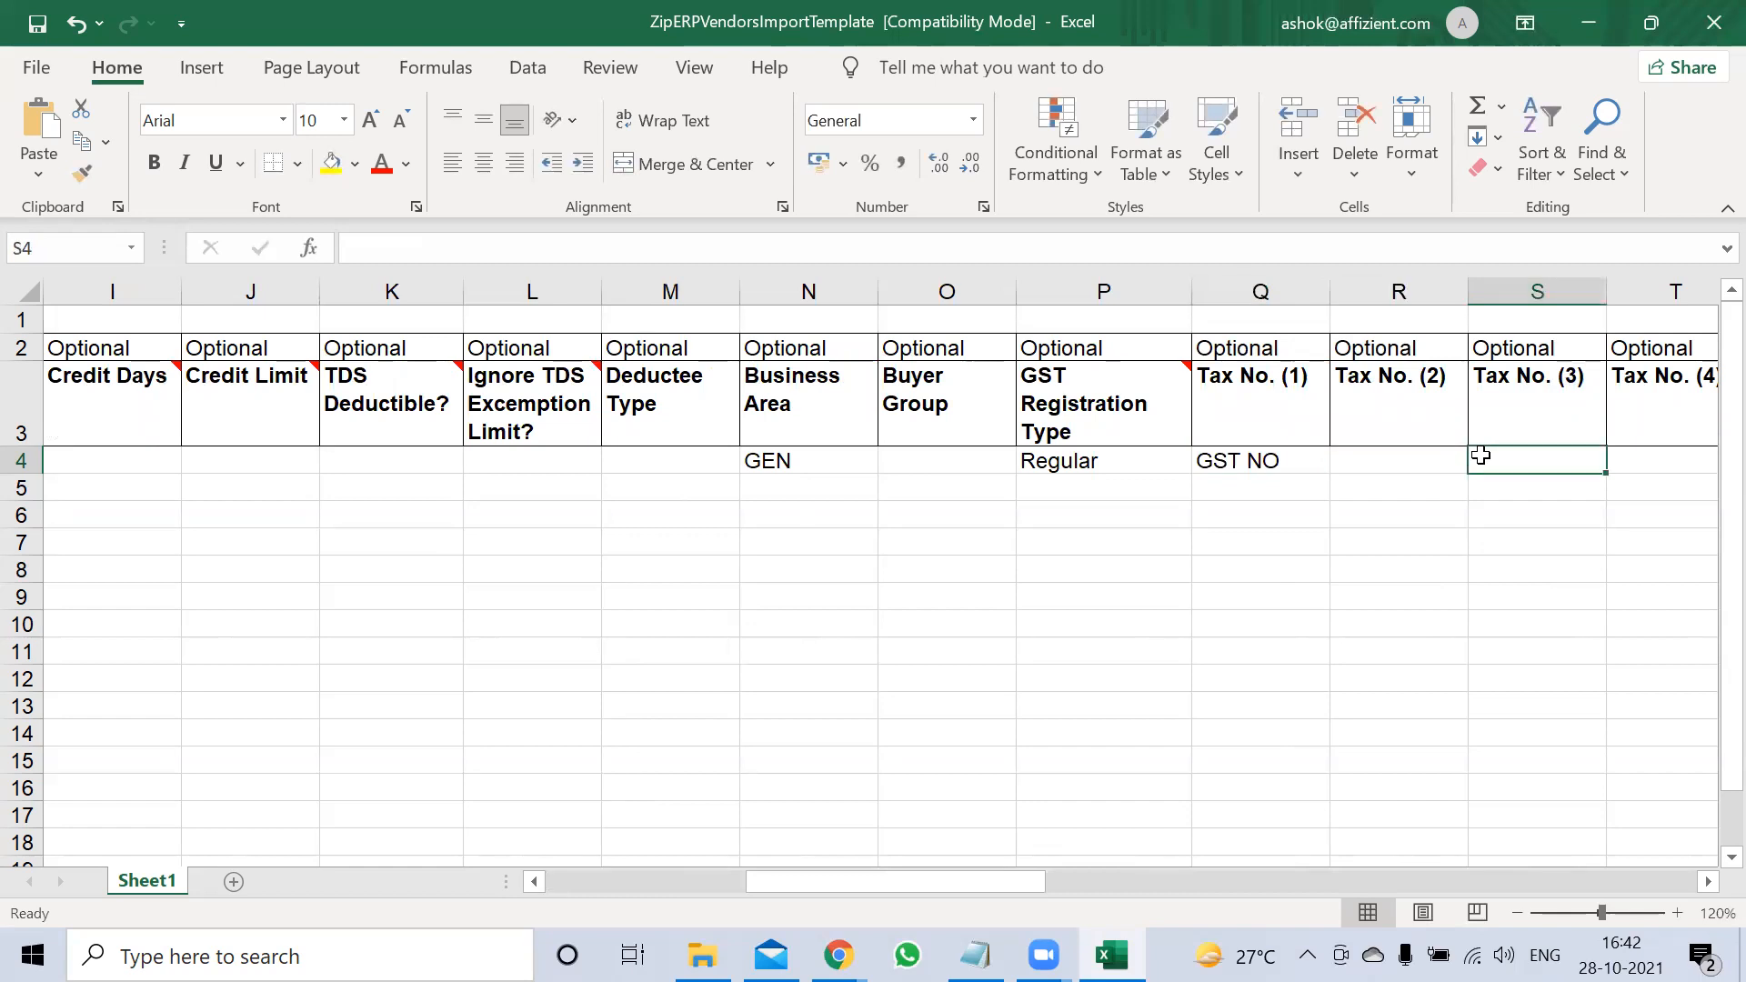
pyautogui.press('Right')
pyautogui.press('Right')
pyautogui.press('Right')
pyautogui.press('Right')
pyautogui.press('Right')
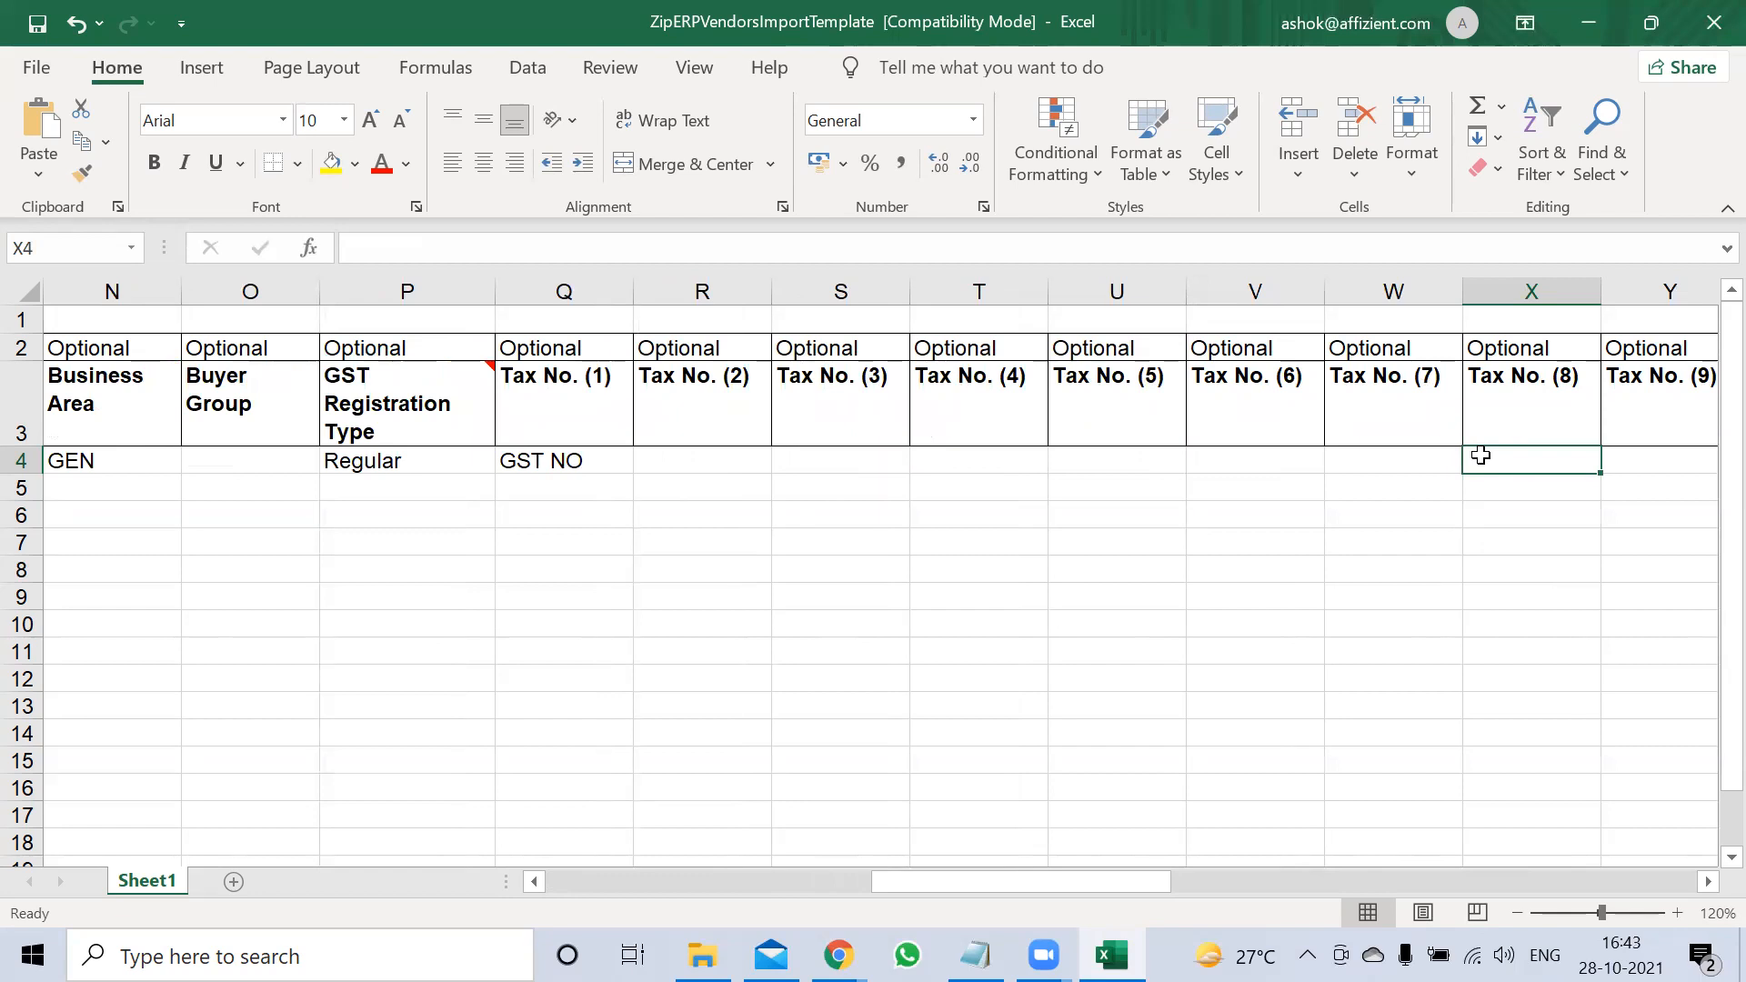
# Enter the primary contact's name and the street address for the vendor
pyautogui.press('Right')
pyautogui.press('Right')
pyautogui.press('Right')
pyautogui.press('Right')
pyautogui.press('Right')
pyautogui.press('Right')
pyautogui.press('Right')
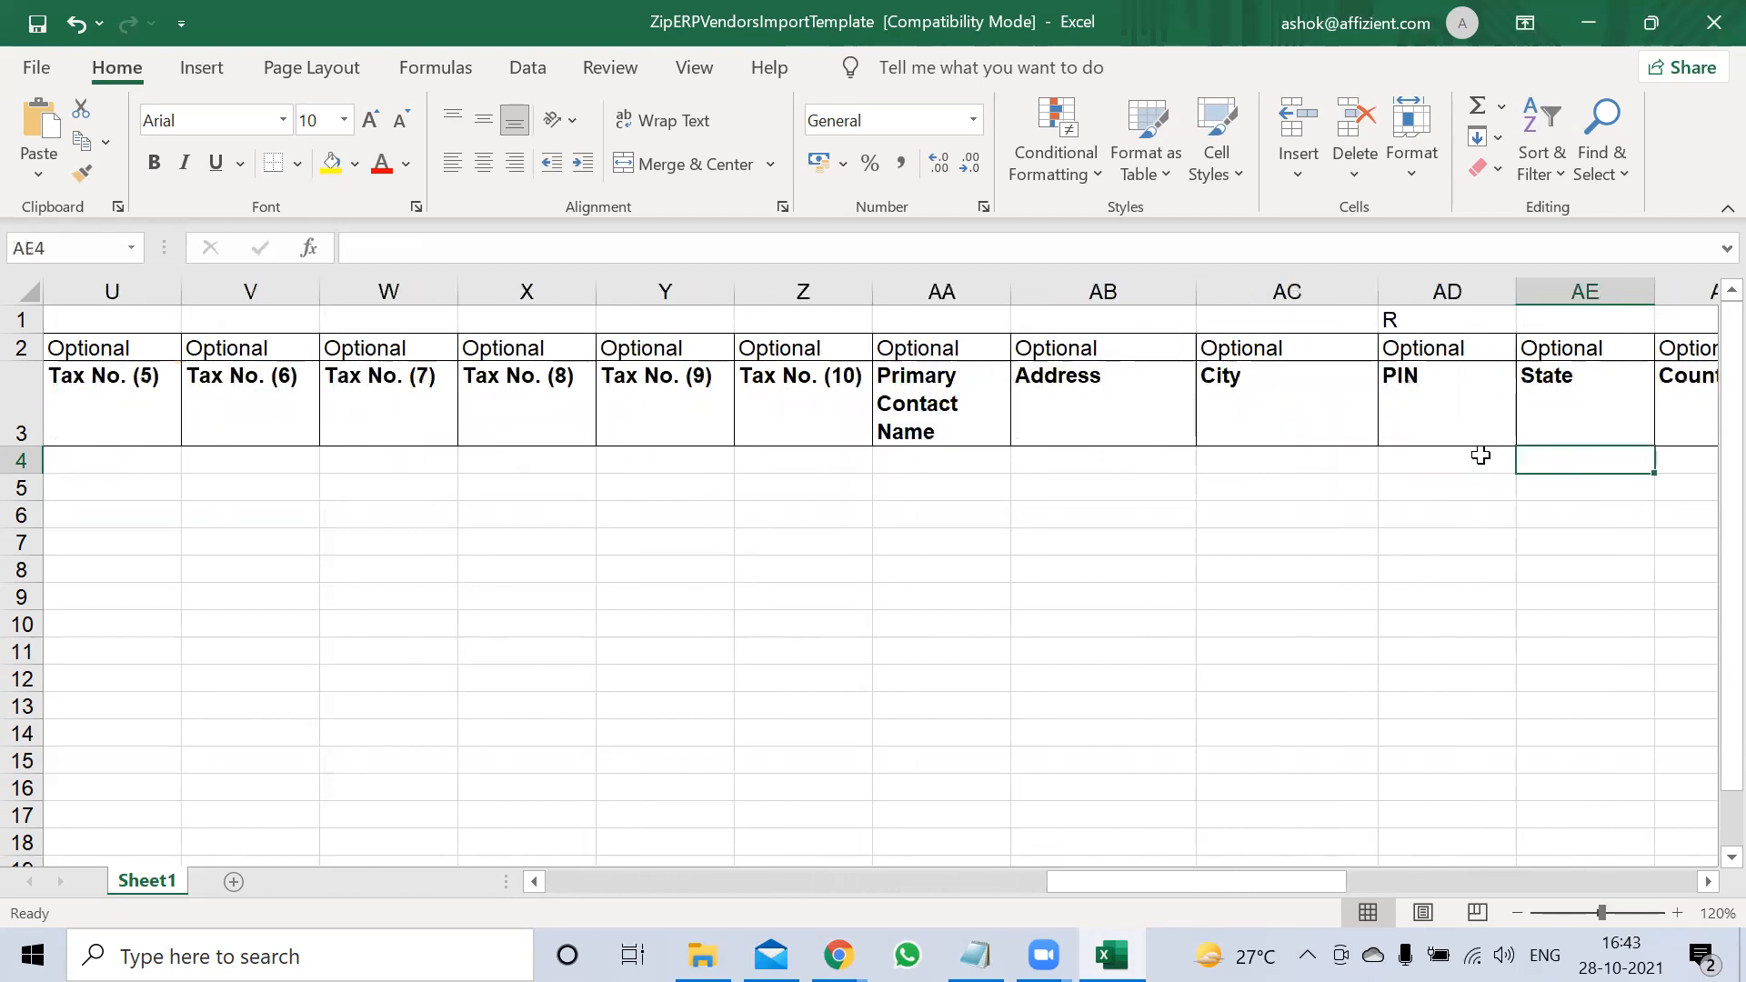
pyautogui.press('Left')
pyautogui.press('Left')
pyautogui.press('Left')
pyautogui.press('Left')
pyautogui.press('Left')
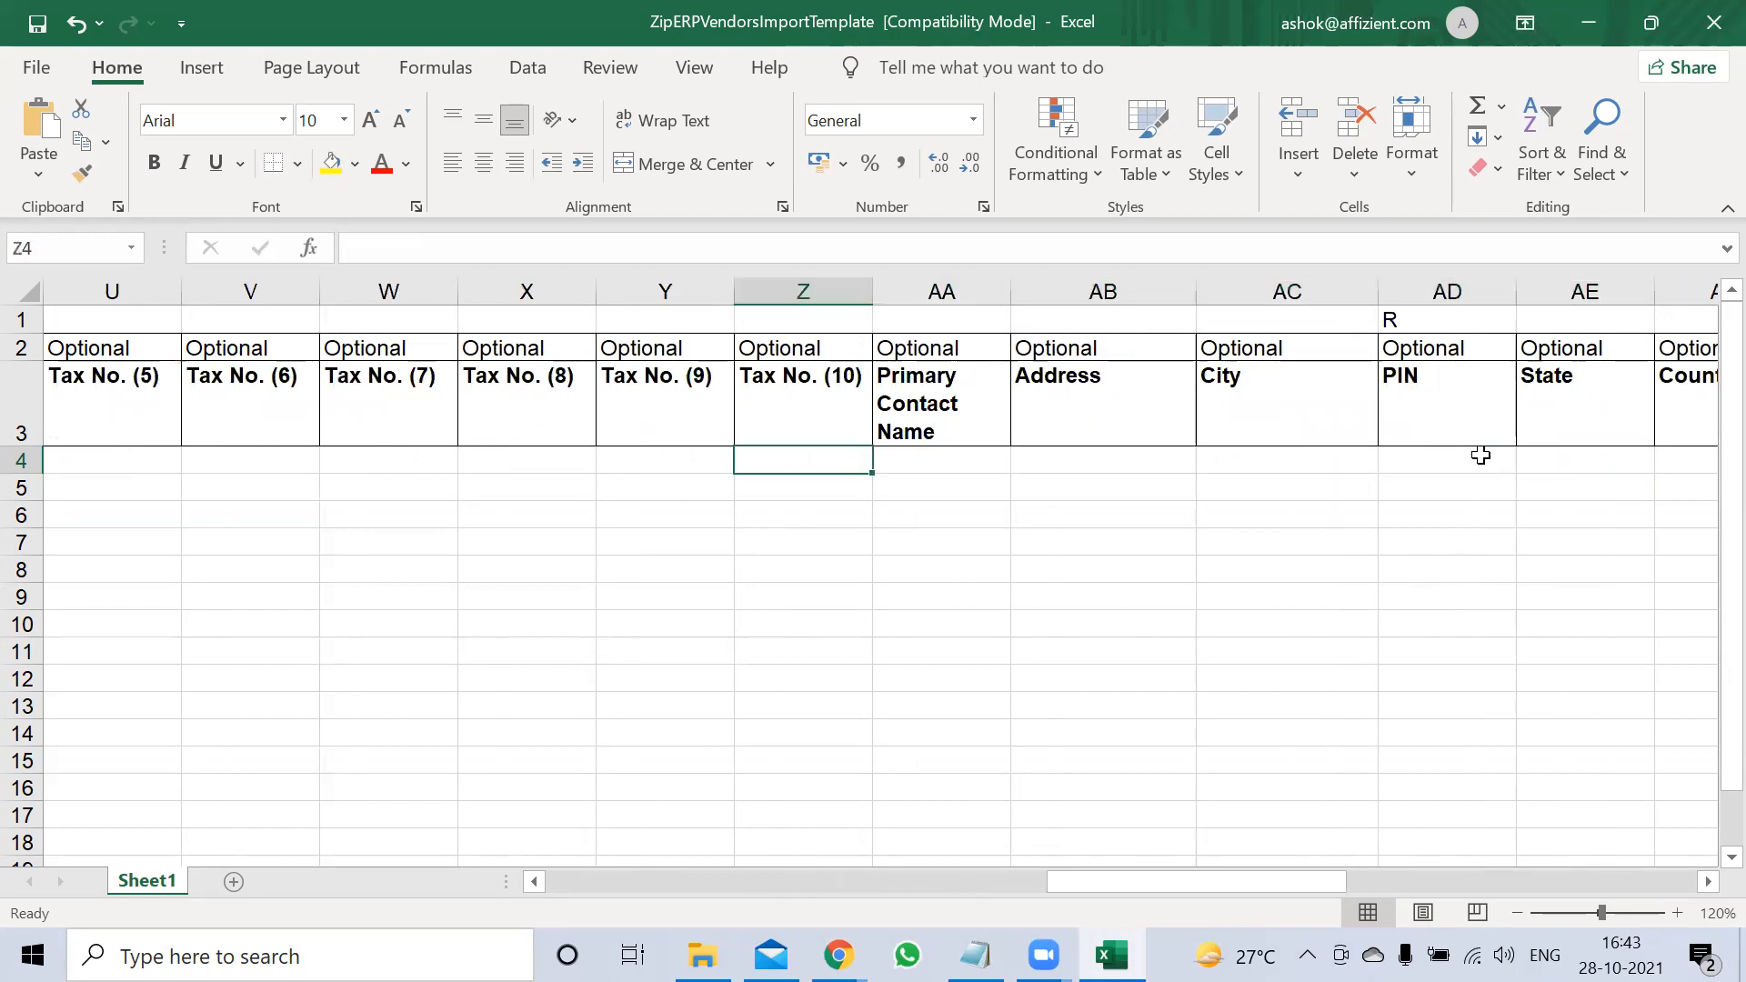
pyautogui.press('Right')
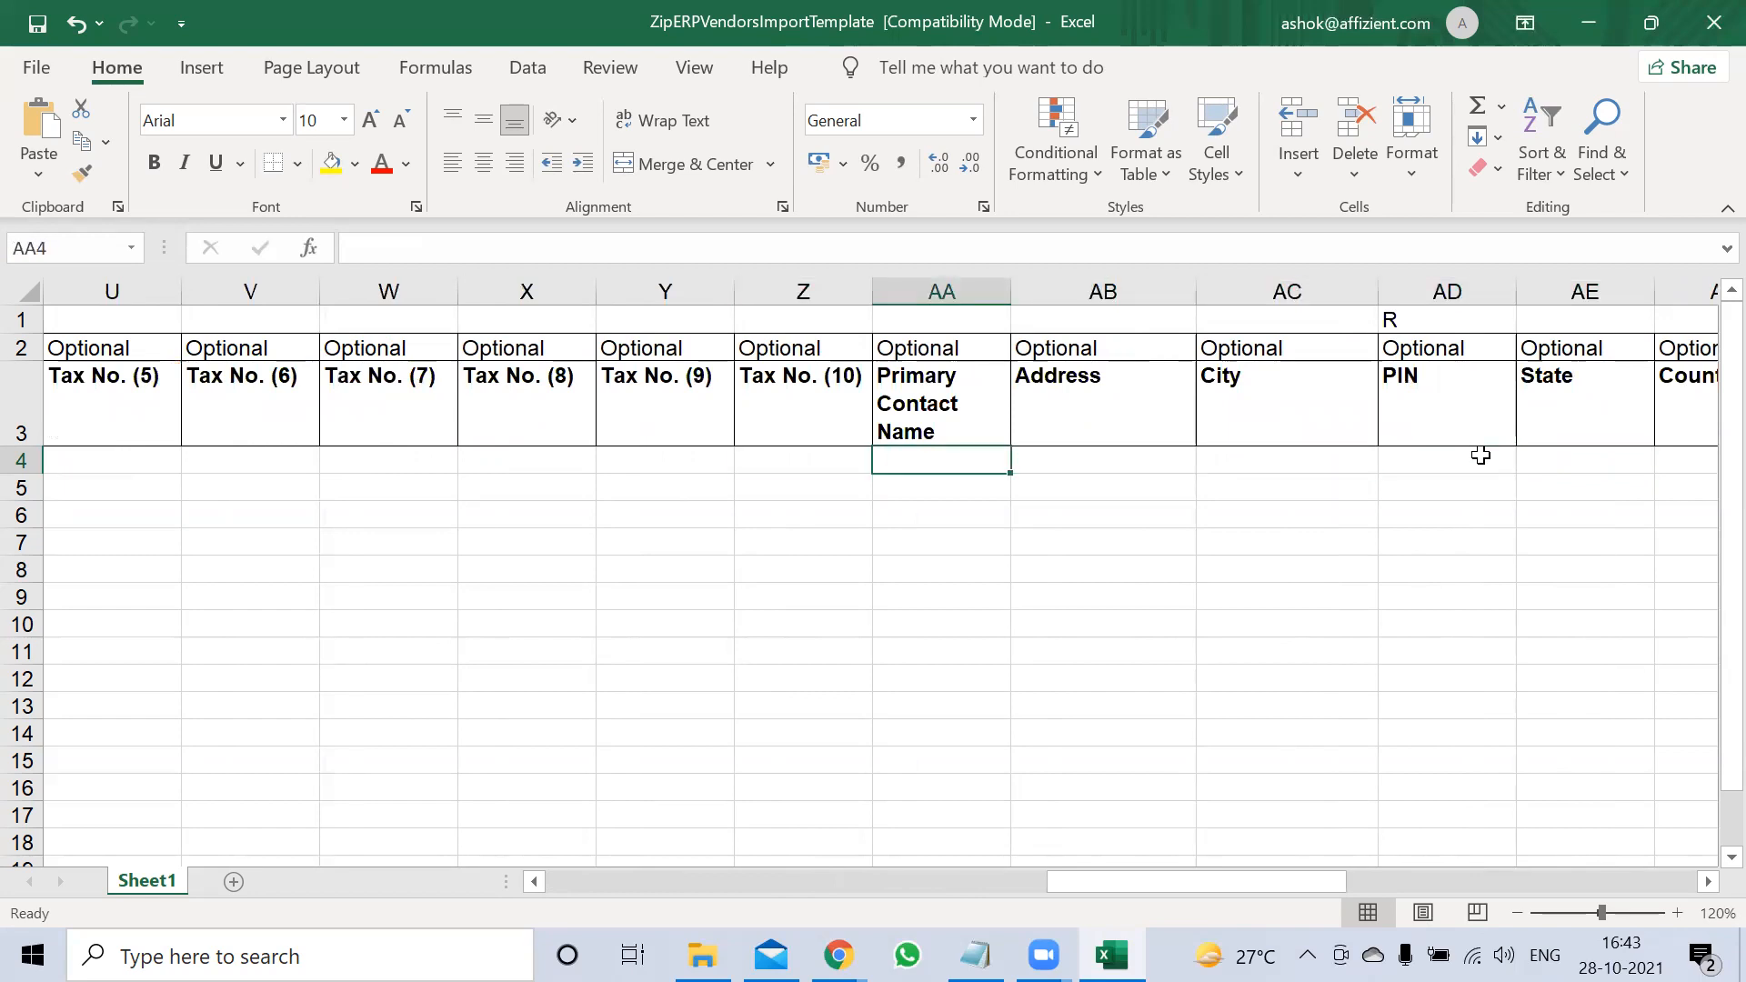
pyautogui.write('Mr.Ramesh')
pyautogui.press('Tab')
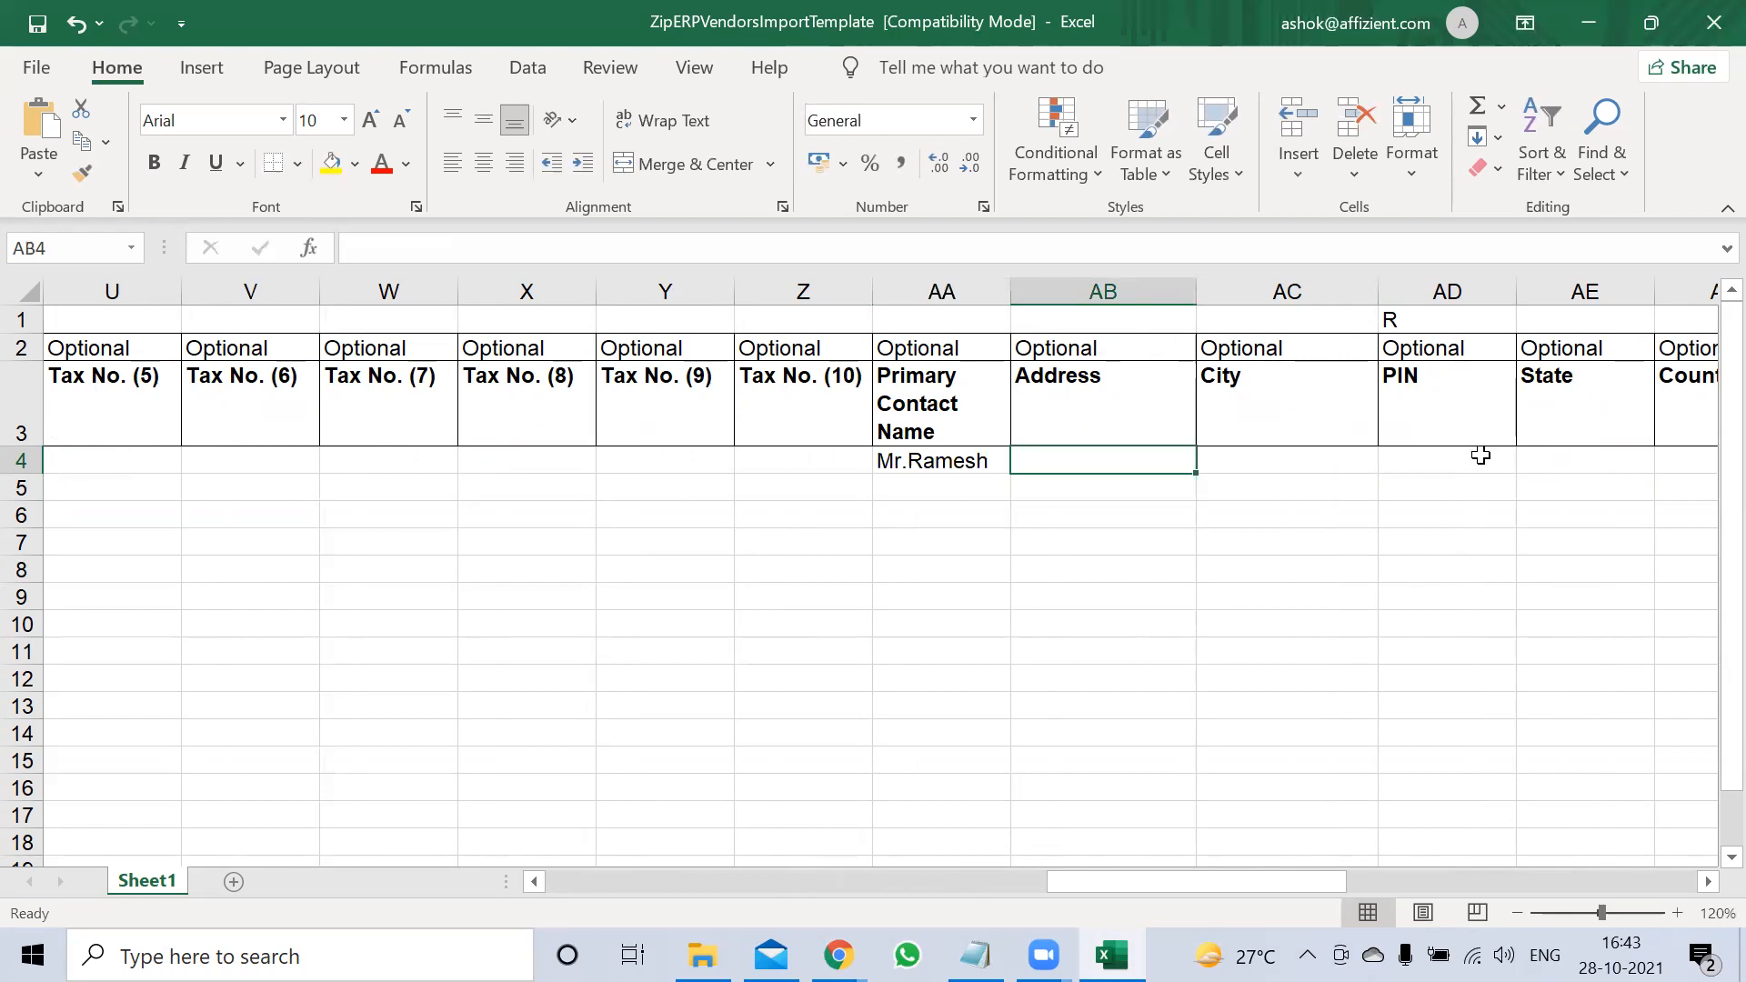
pyautogui.write('Gand')
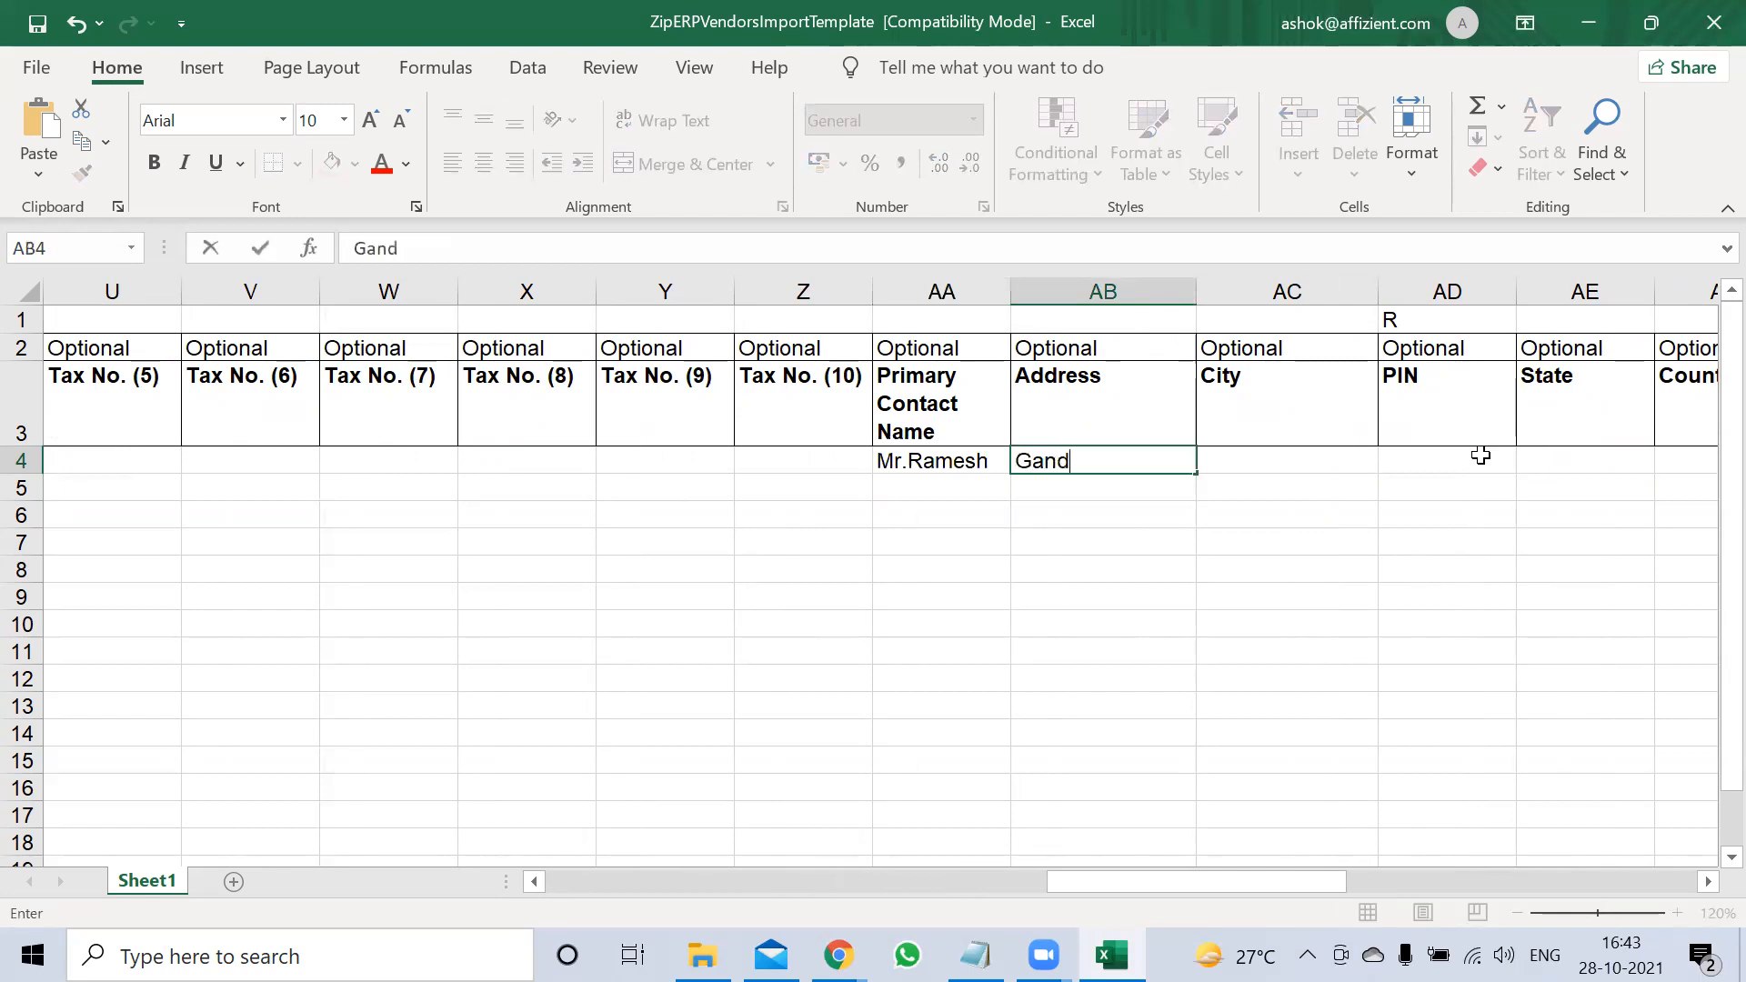
pyautogui.write('i Road')
pyautogui.press('Tab')
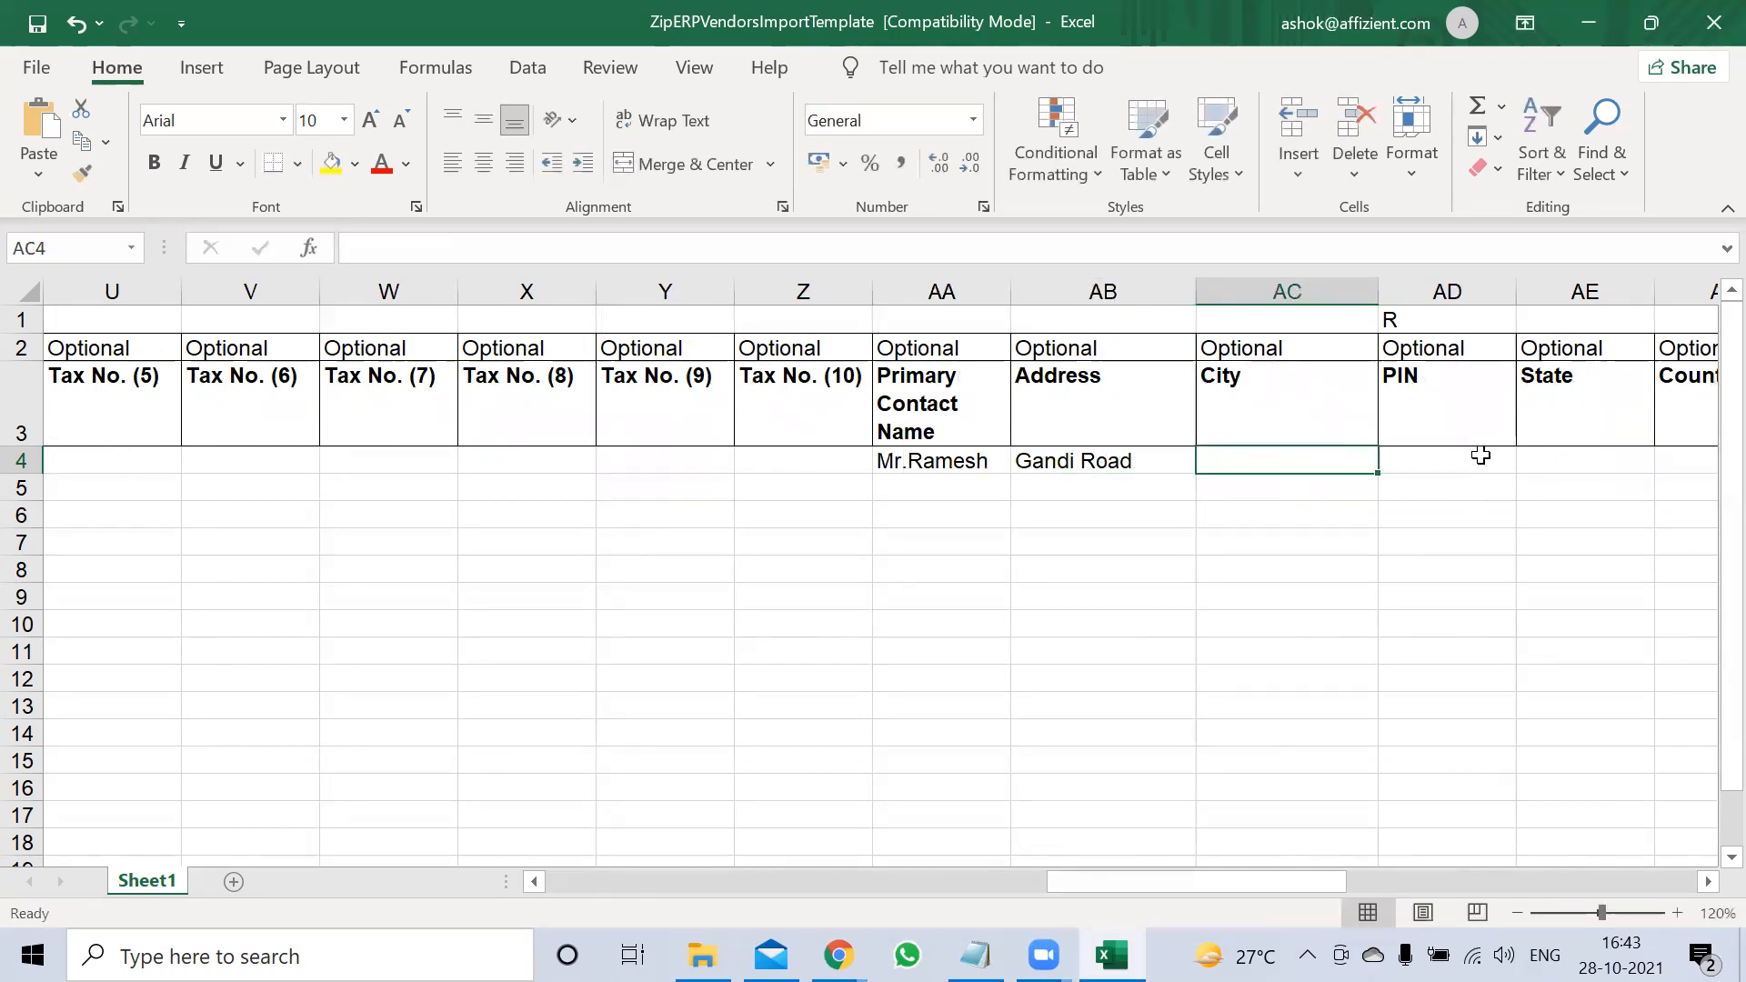
# Set the city to Hyd and enter the PIN code
pyautogui.write('HY')
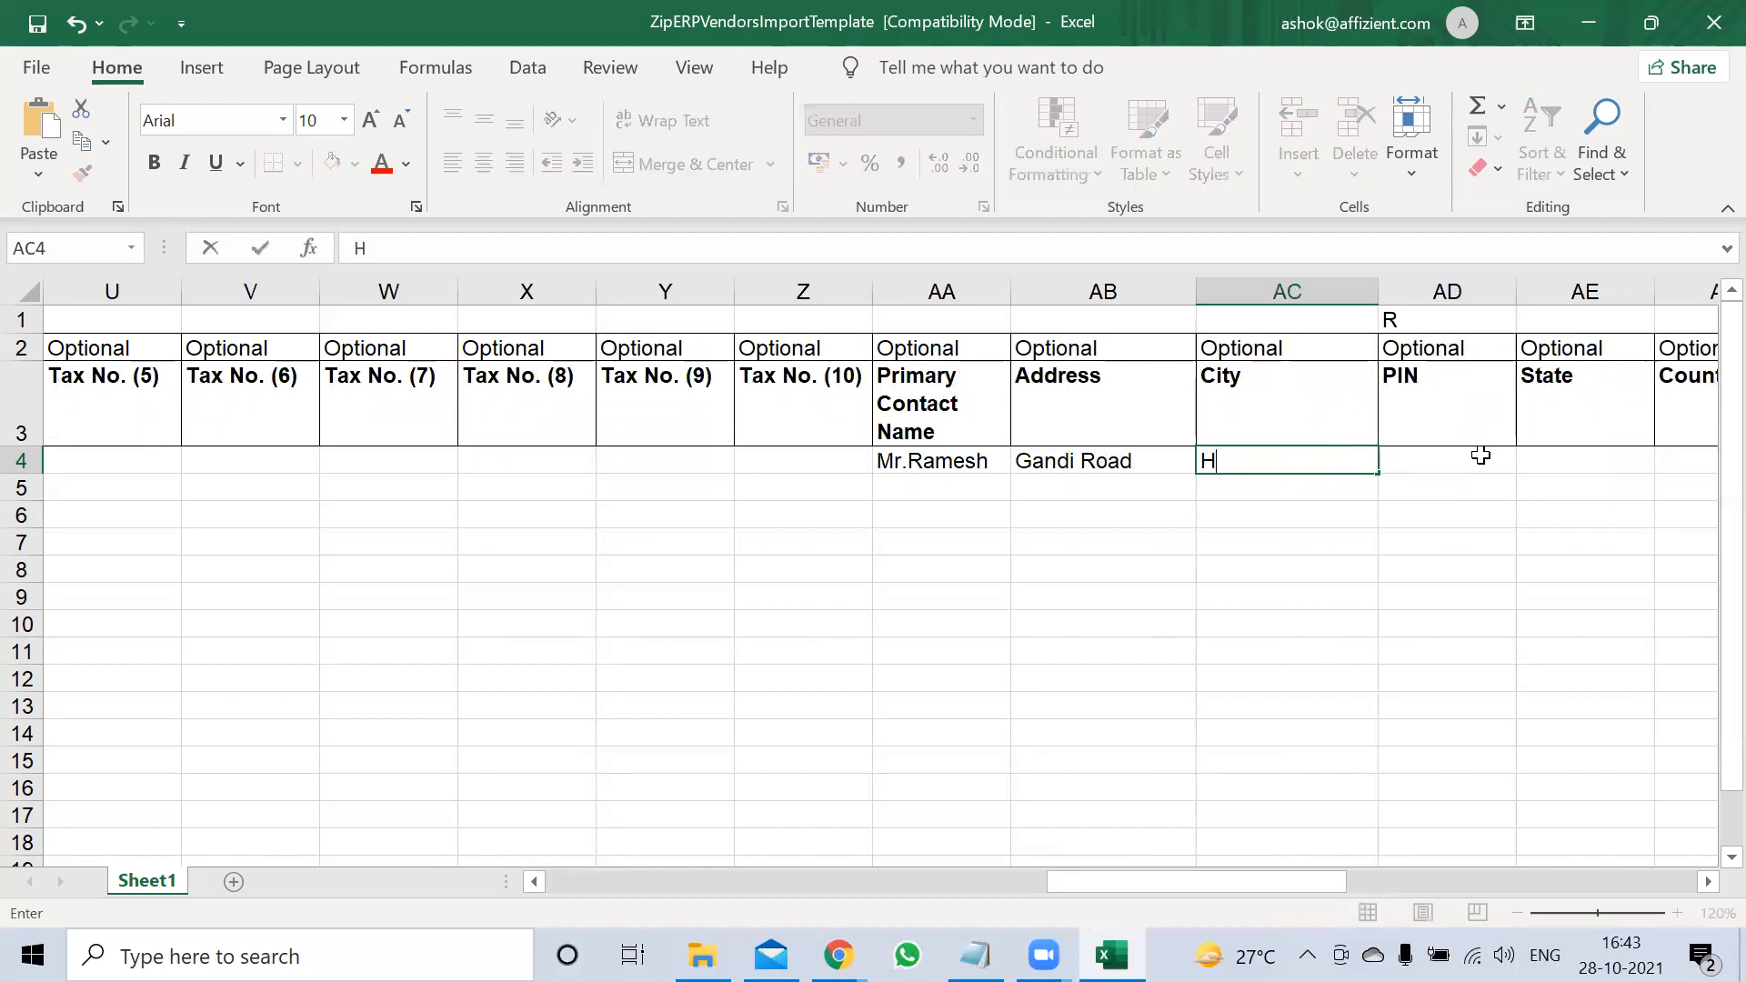
pyautogui.press('BackSpace')
pyautogui.write('td')
pyautogui.press('BackSpace')
pyautogui.press('BackSpace')
pyautogui.write('yd')
pyautogui.press('Tab')
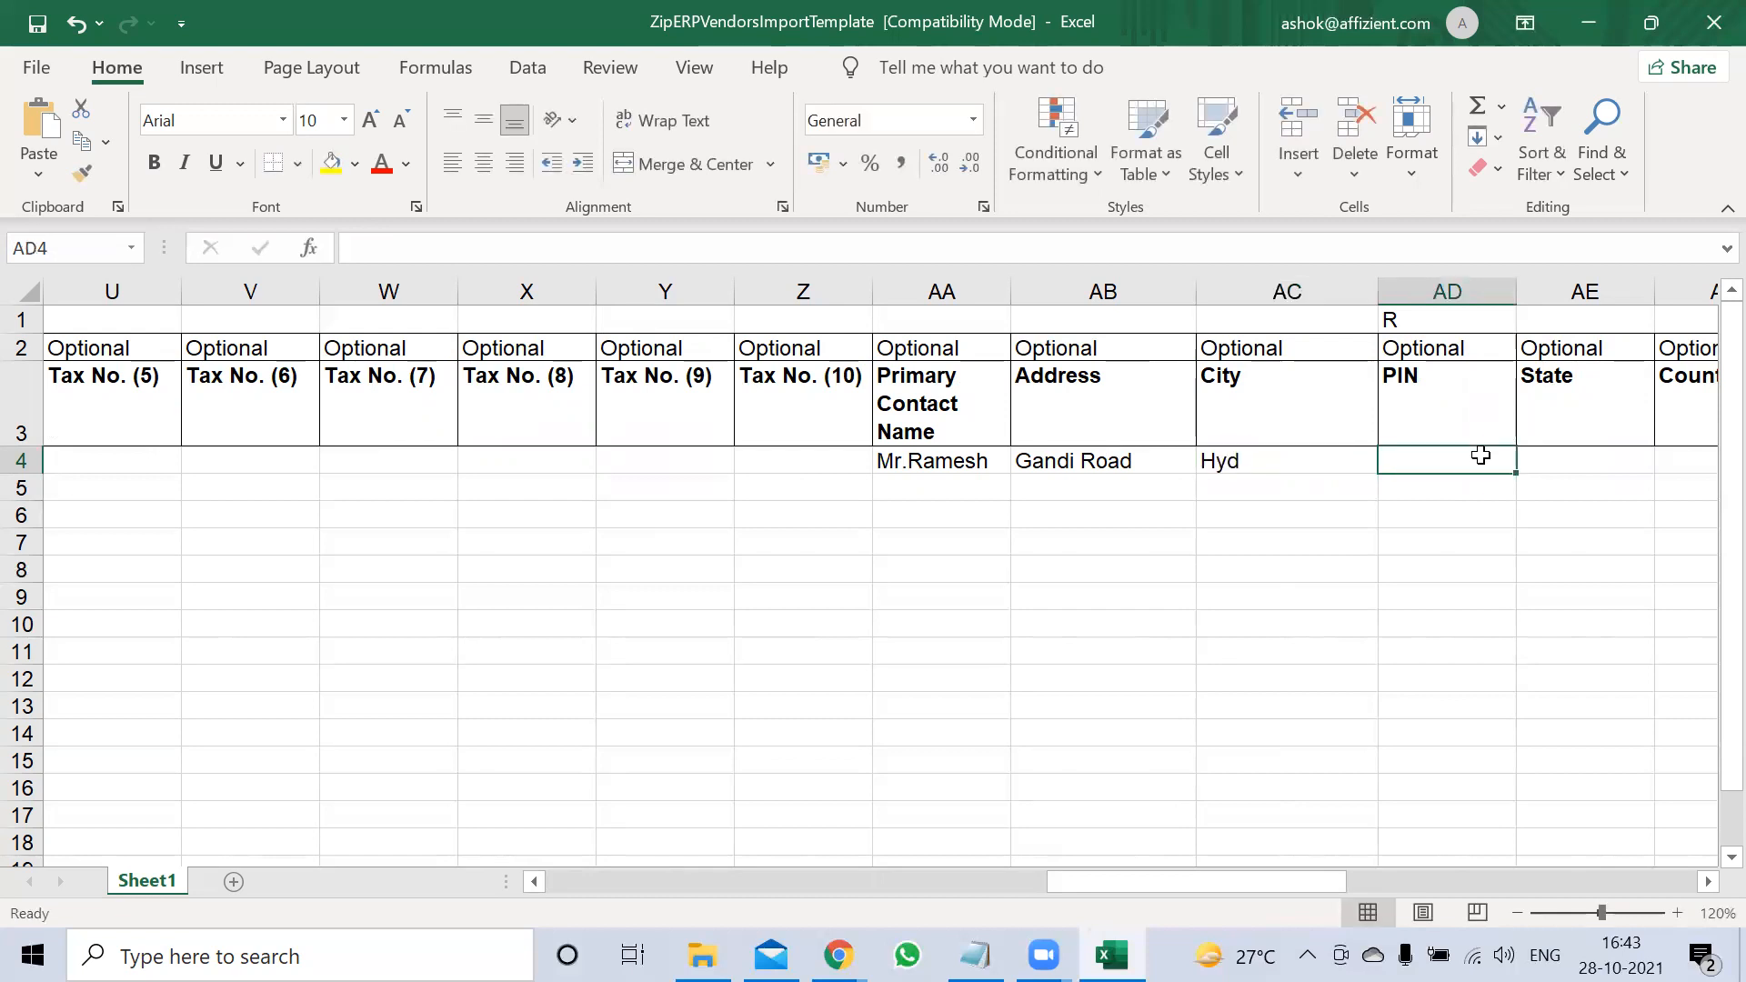
pyautogui.write('40')
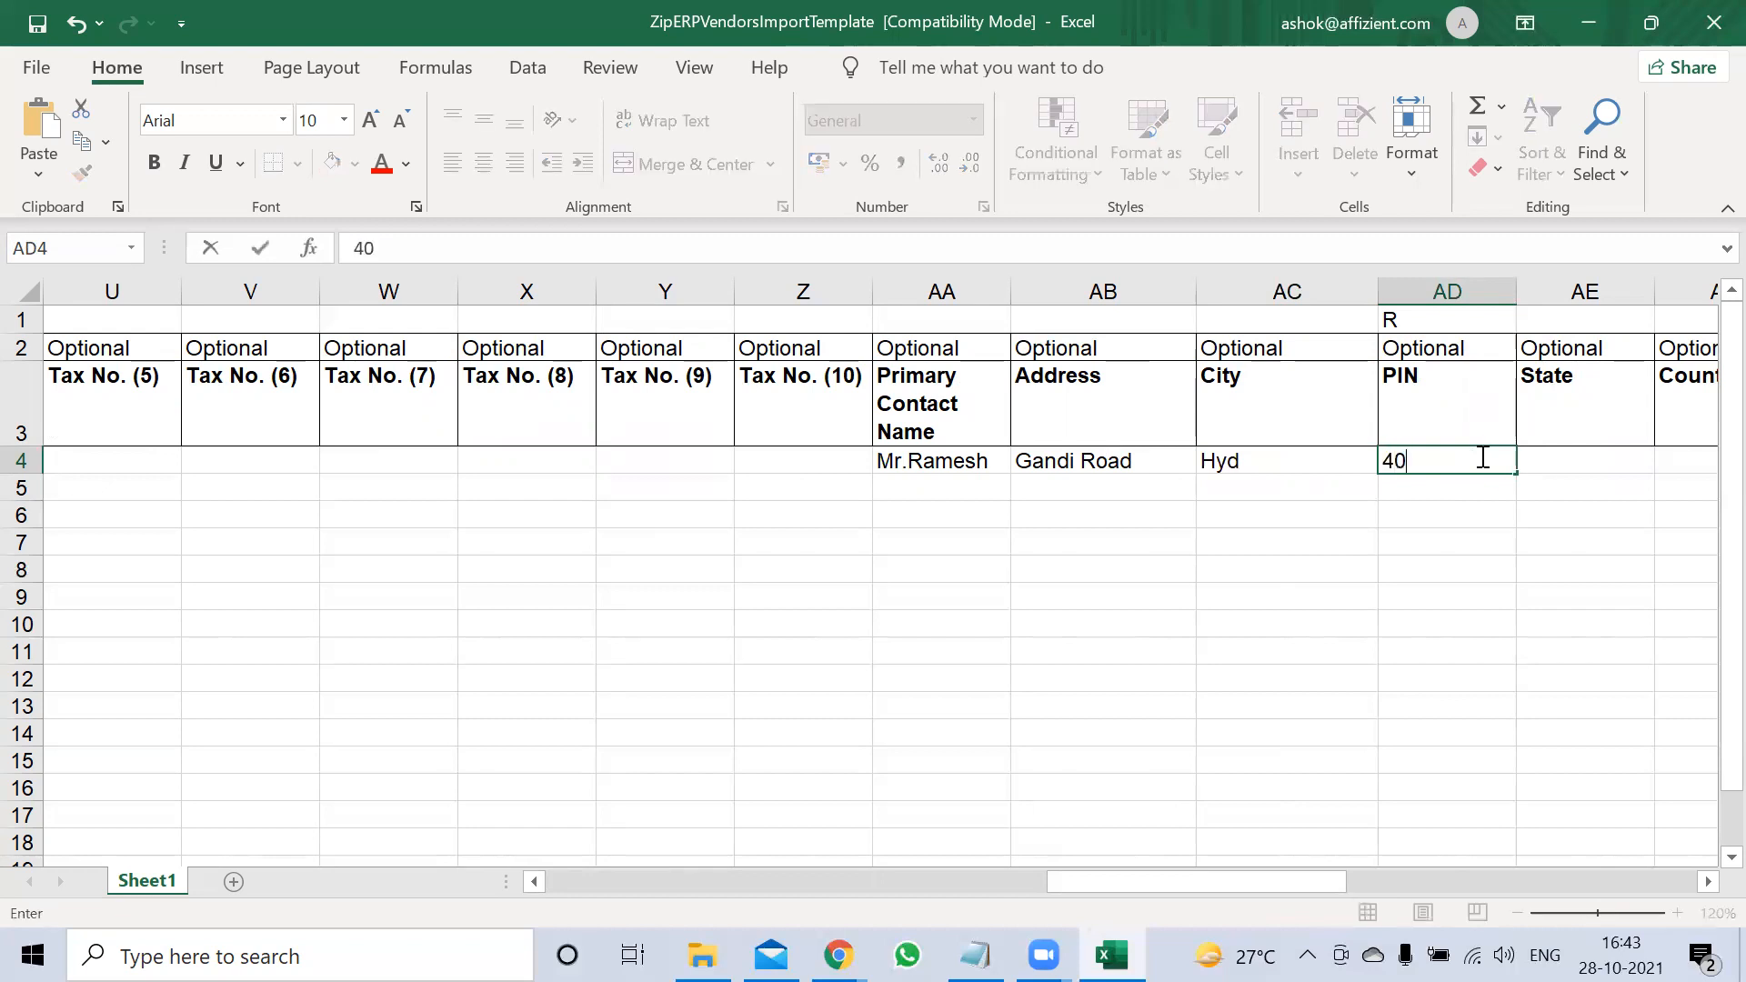
pyautogui.write('001')
pyautogui.press('Tab')
pyautogui.press('Tab')
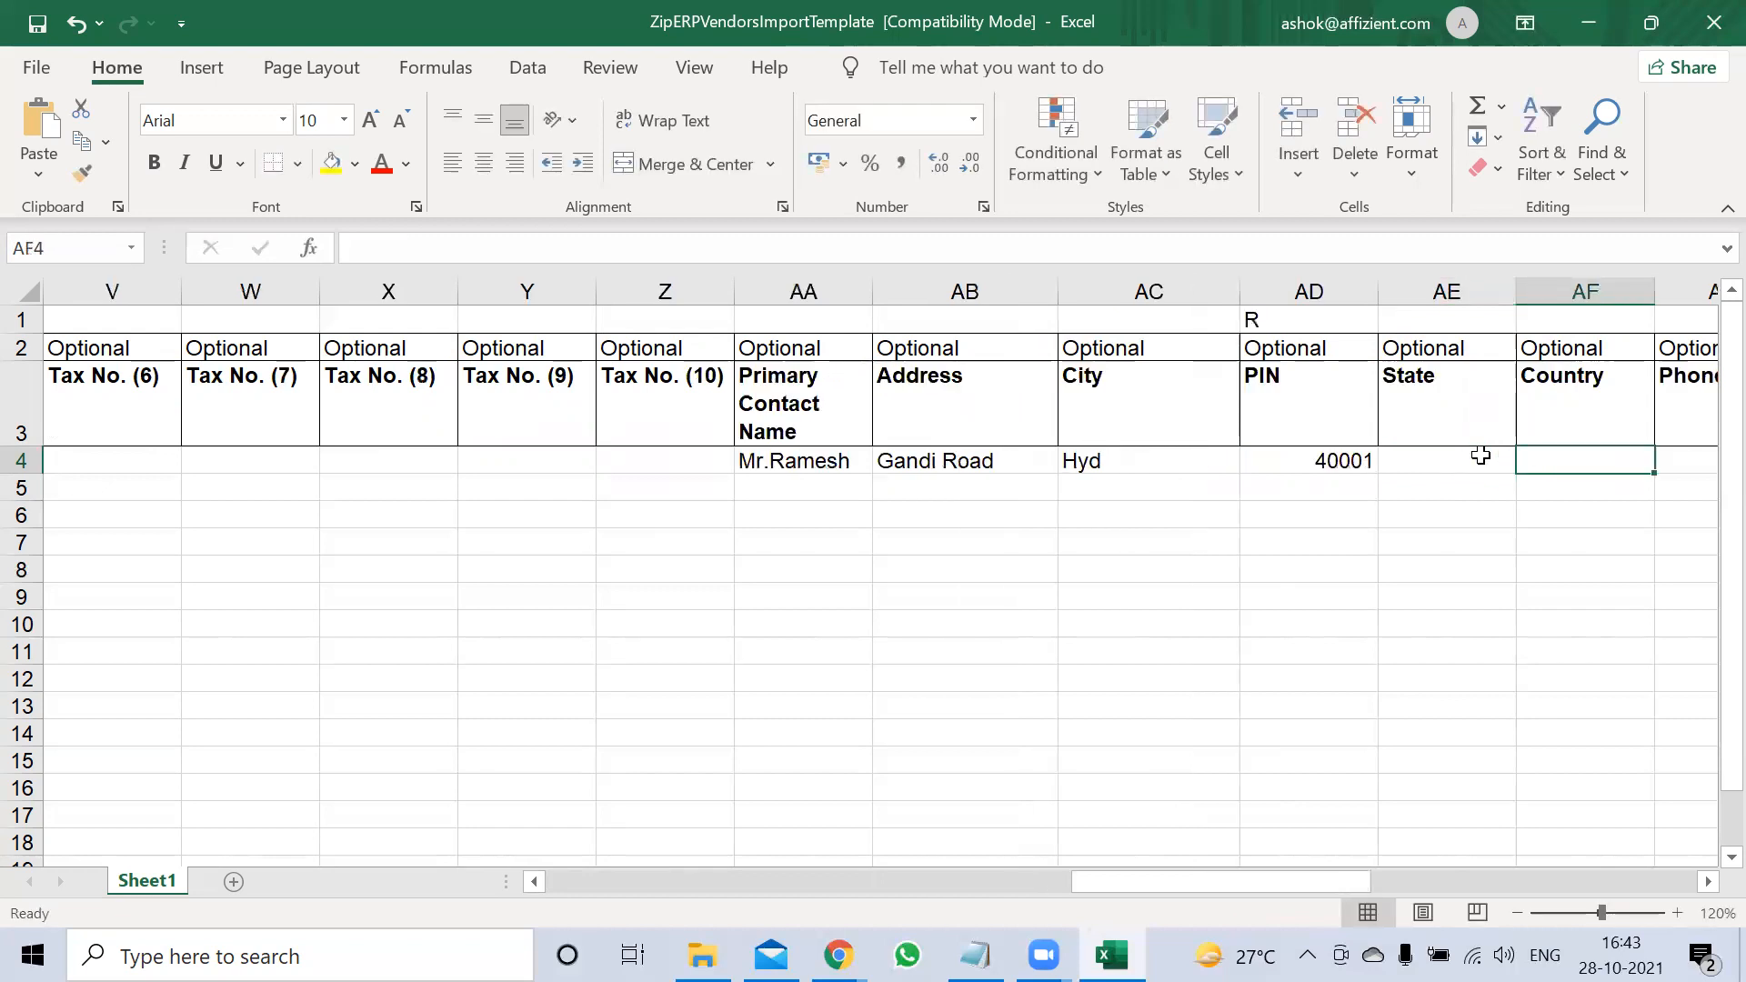
# Set the state to Telangana and the country to India
pyautogui.click(1481, 455)
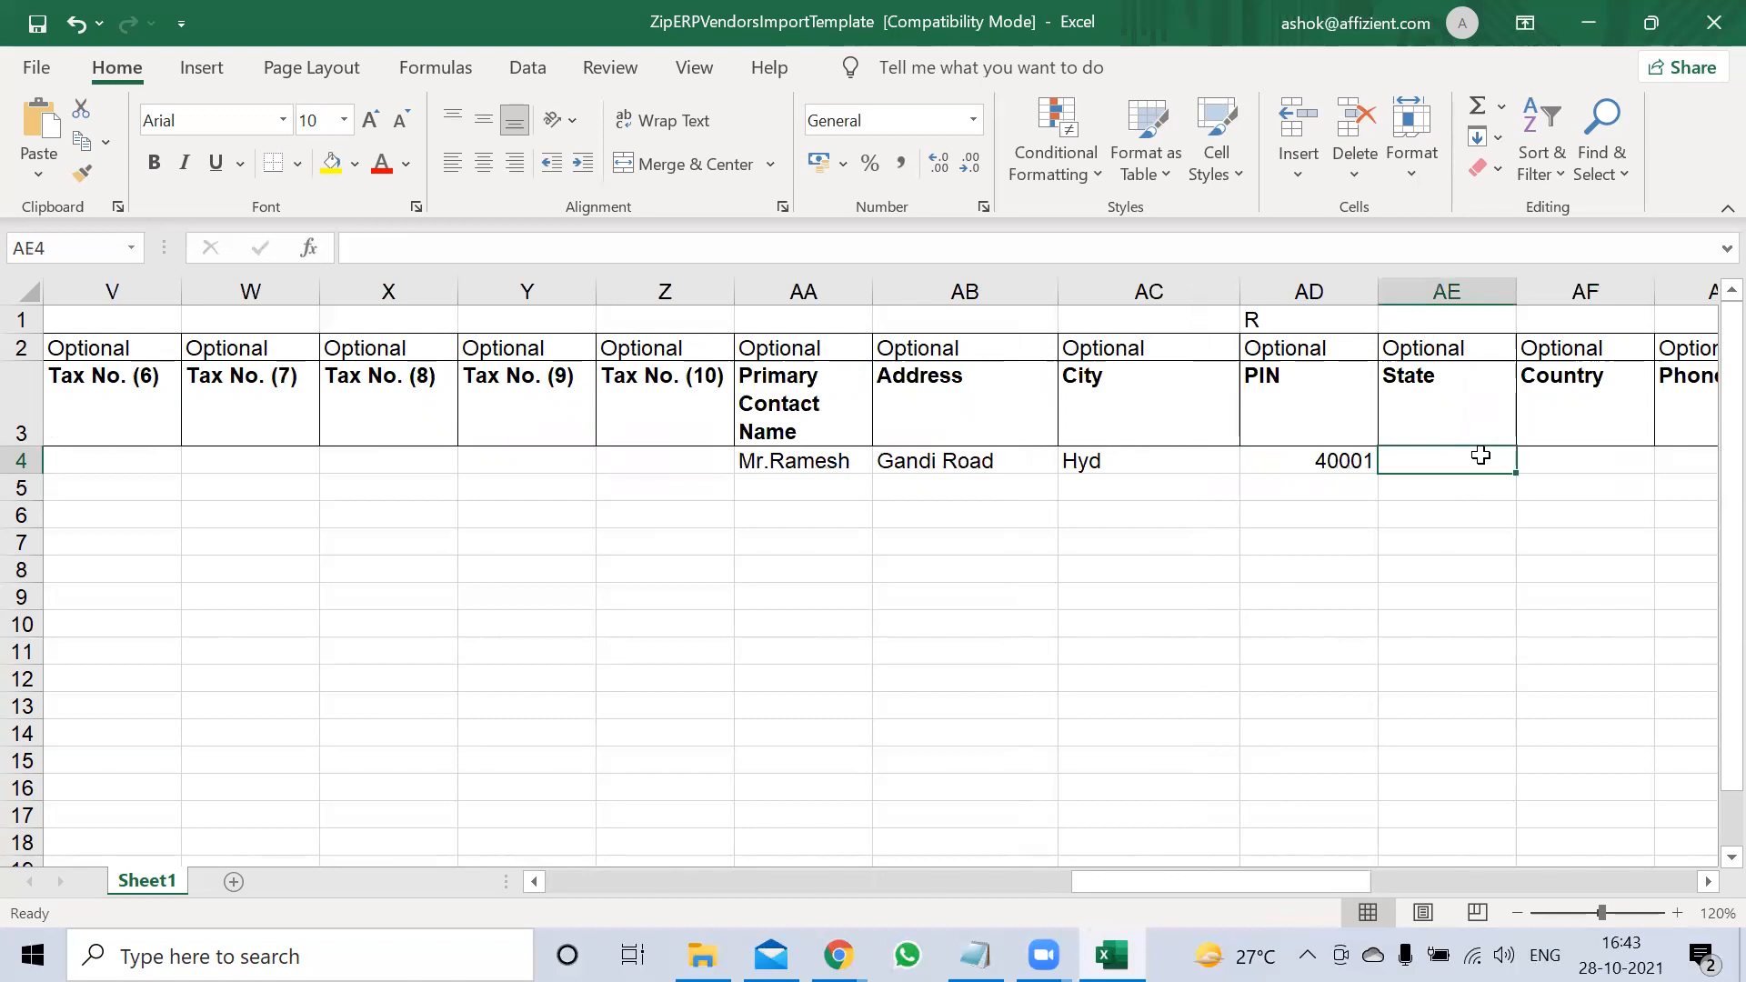
pyautogui.write('A')
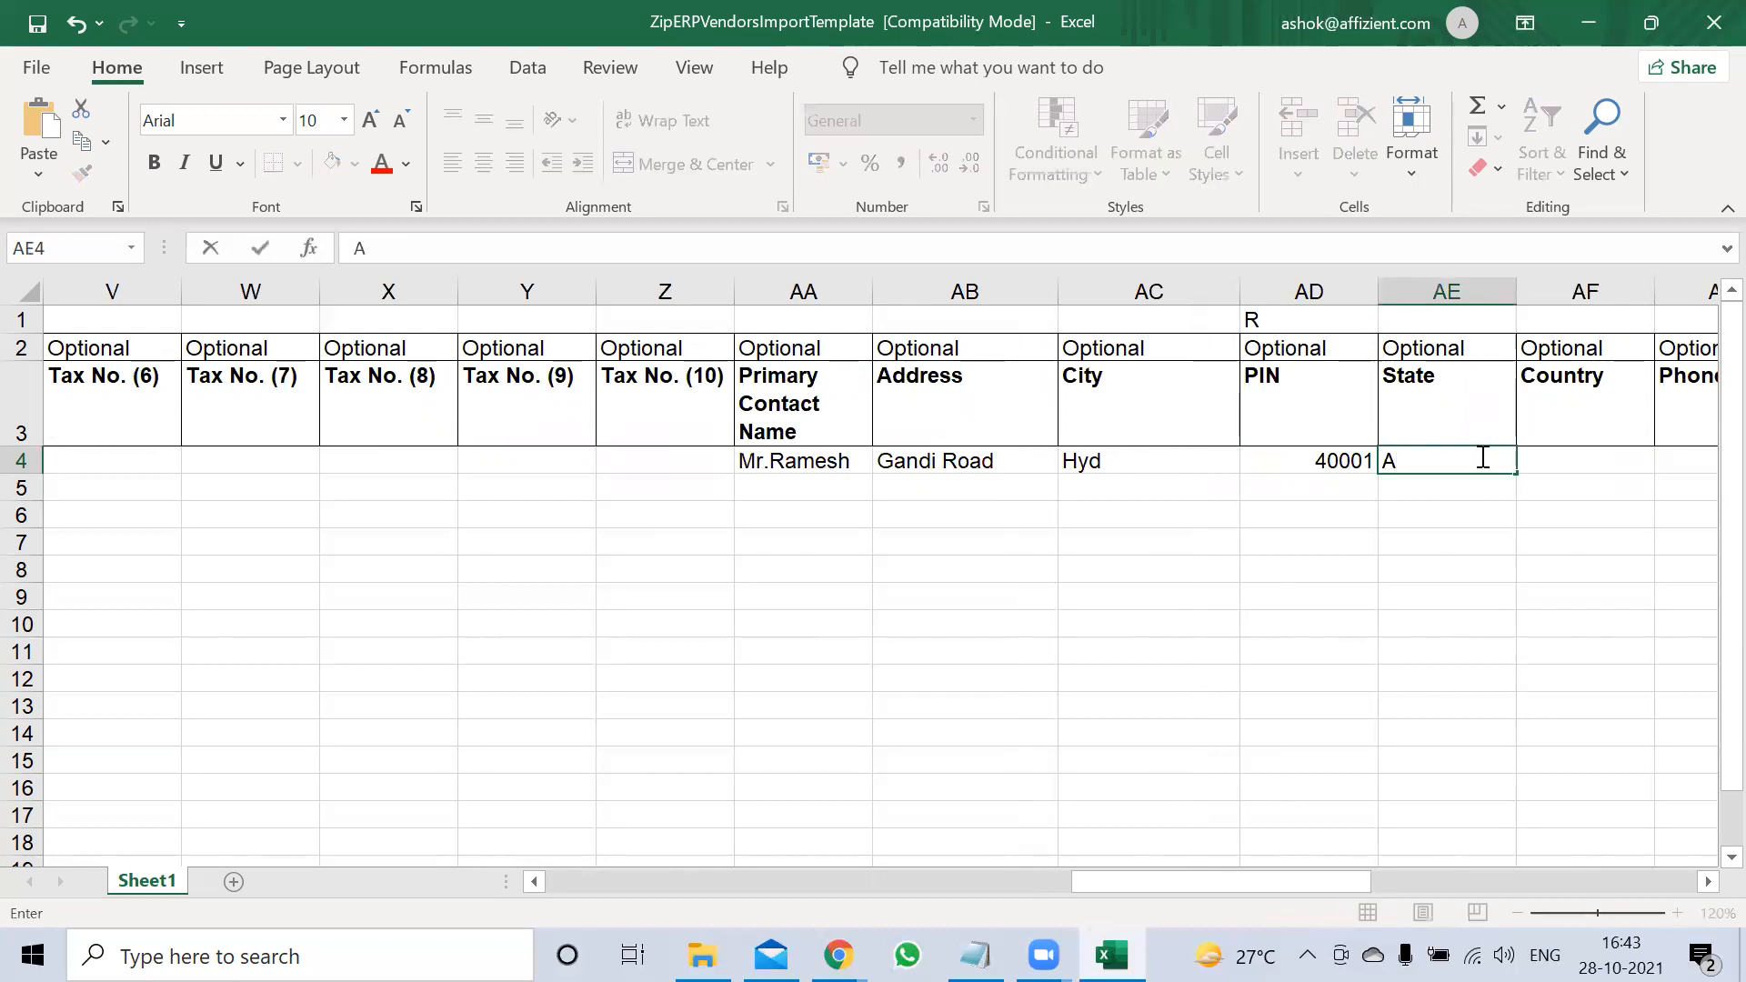
pyautogui.press('BackSpace')
pyautogui.write('Telangana')
pyautogui.press('Tab')
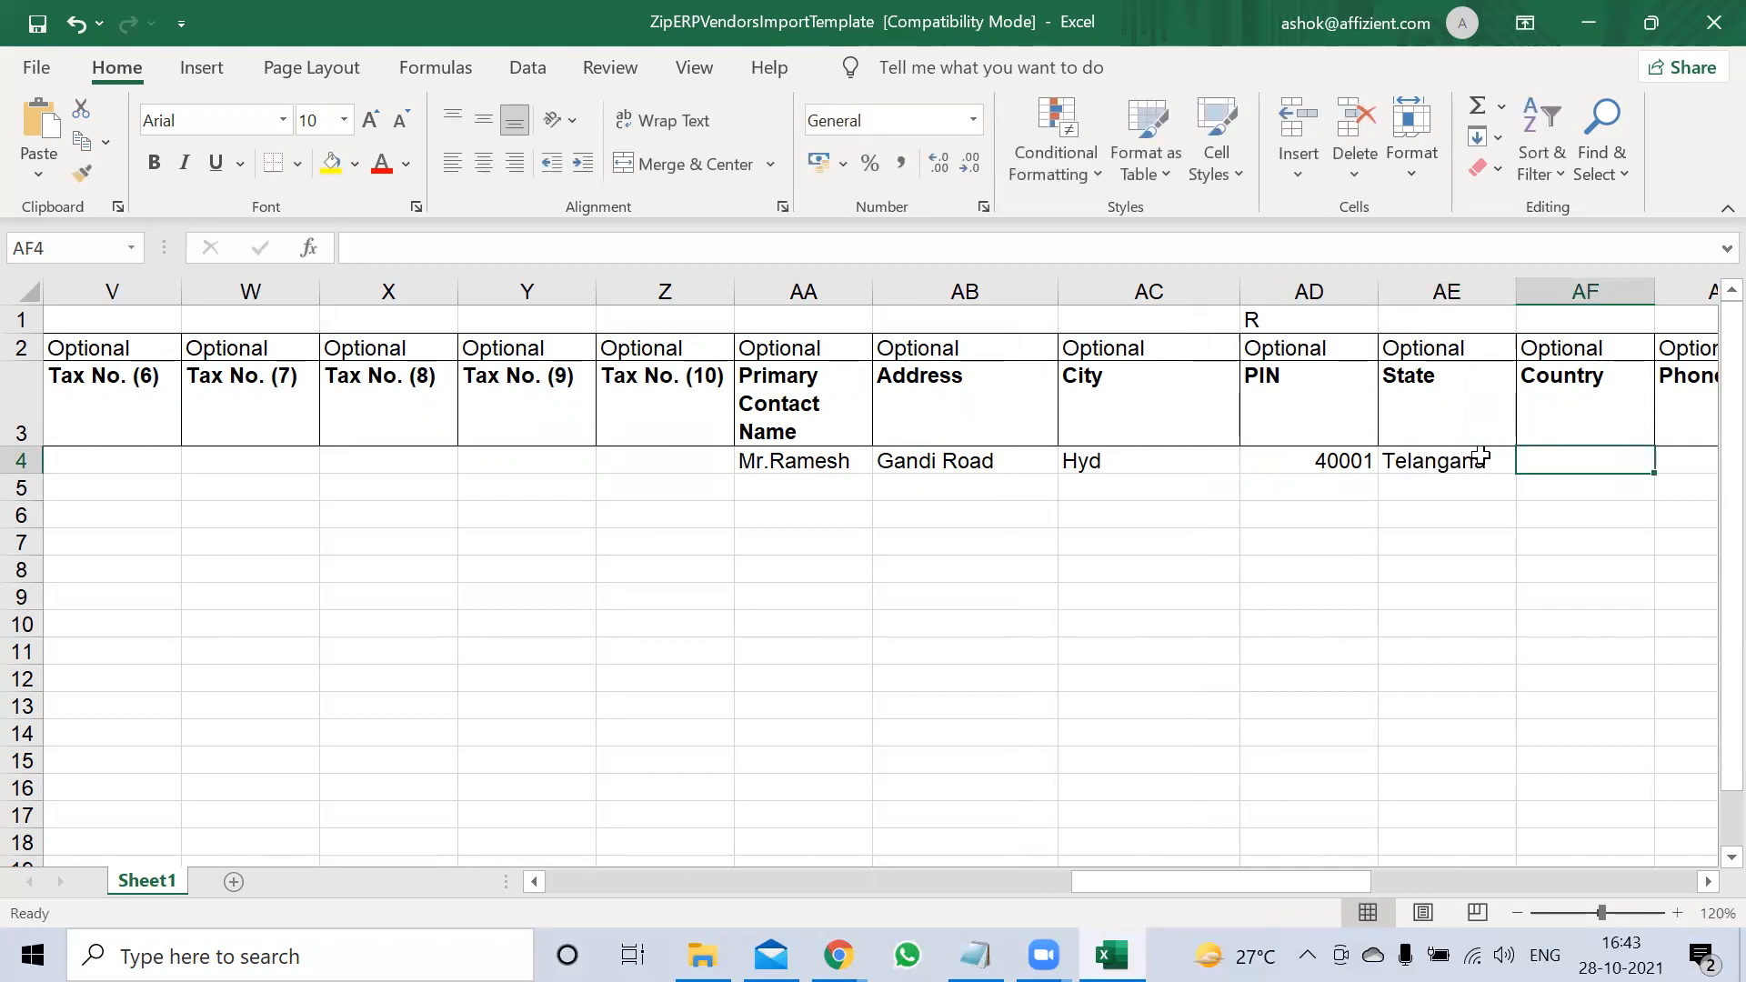
pyautogui.write('India')
pyautogui.press('Tab')
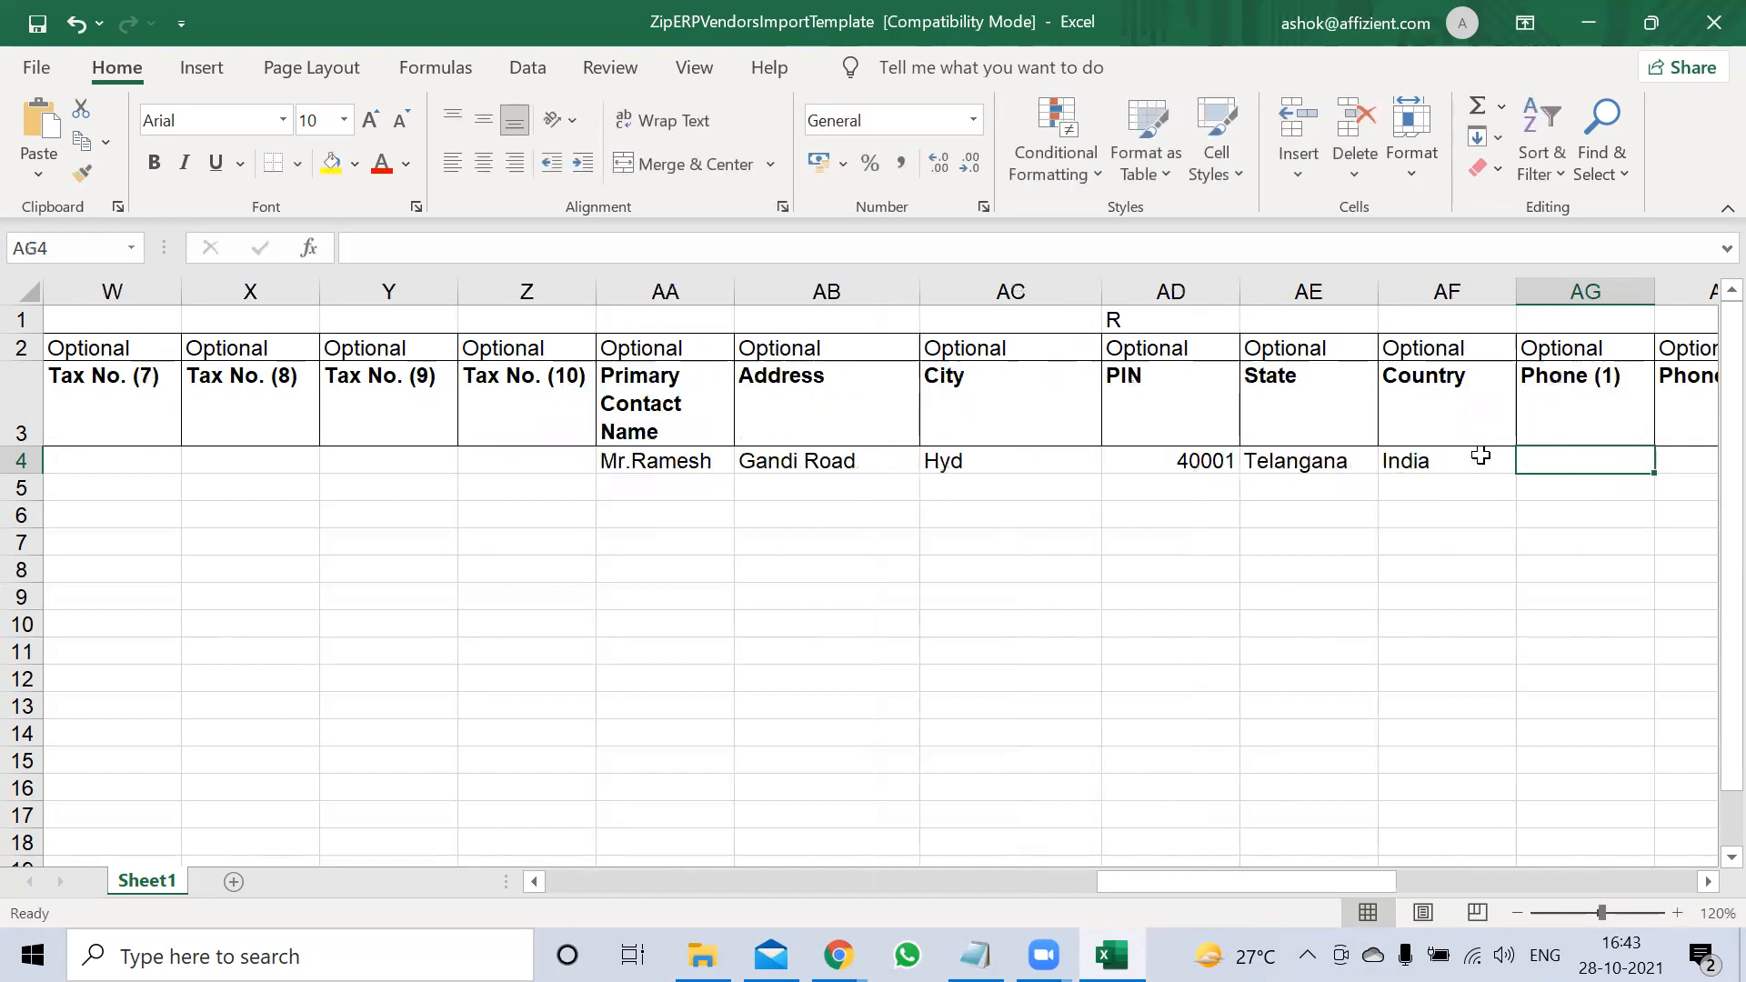
pyautogui.press('Tab')
pyautogui.press('Tab')
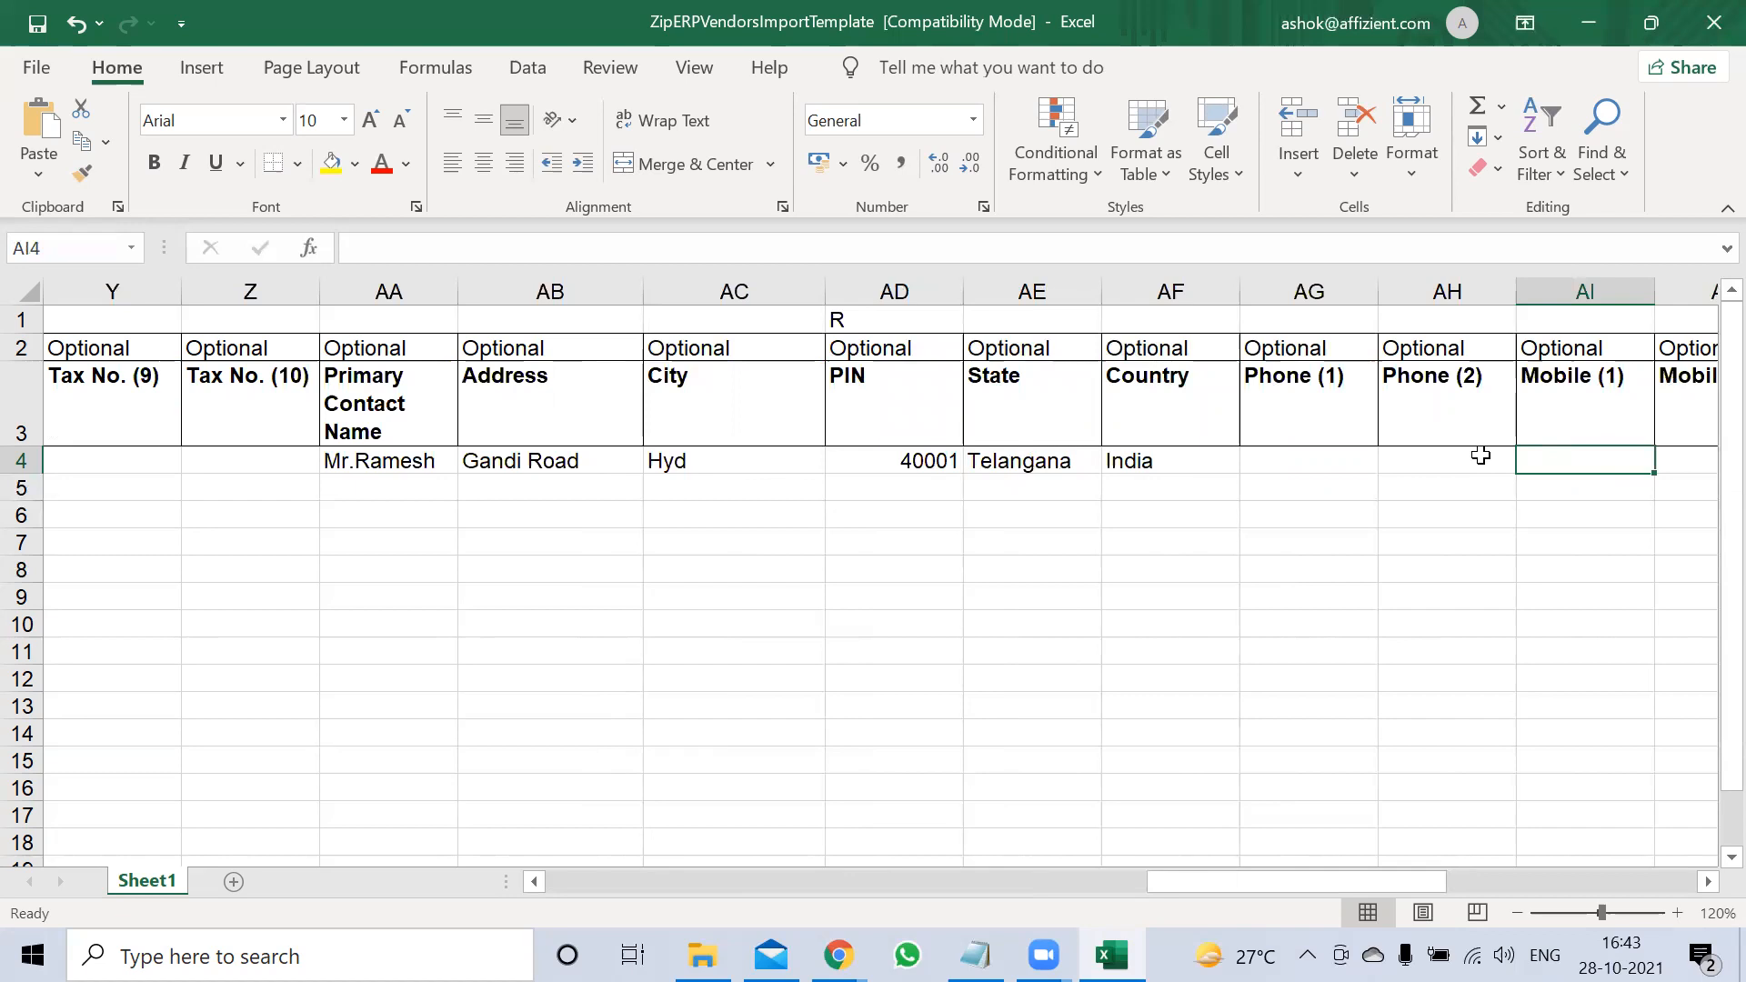
# Fill in the vendor contact's mobile number and e-mail address
pyautogui.click(1481, 456)
pyautogui.press('Tab')
pyautogui.write('9865554')
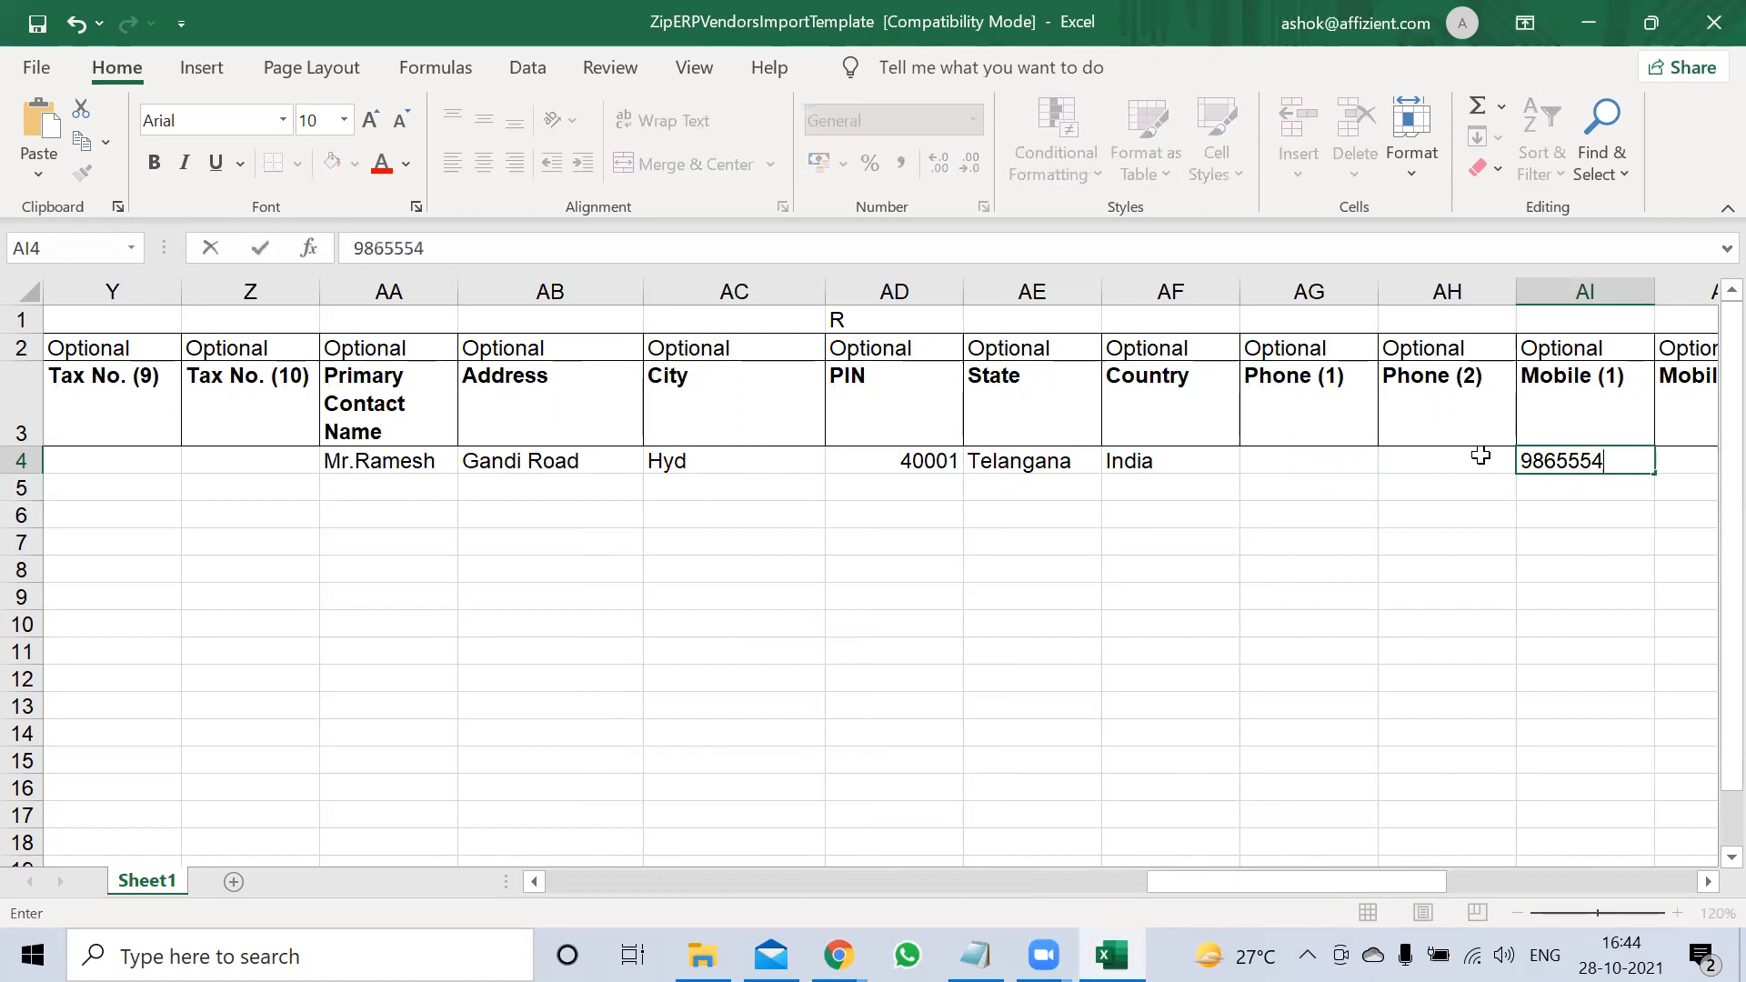
pyautogui.press('Tab')
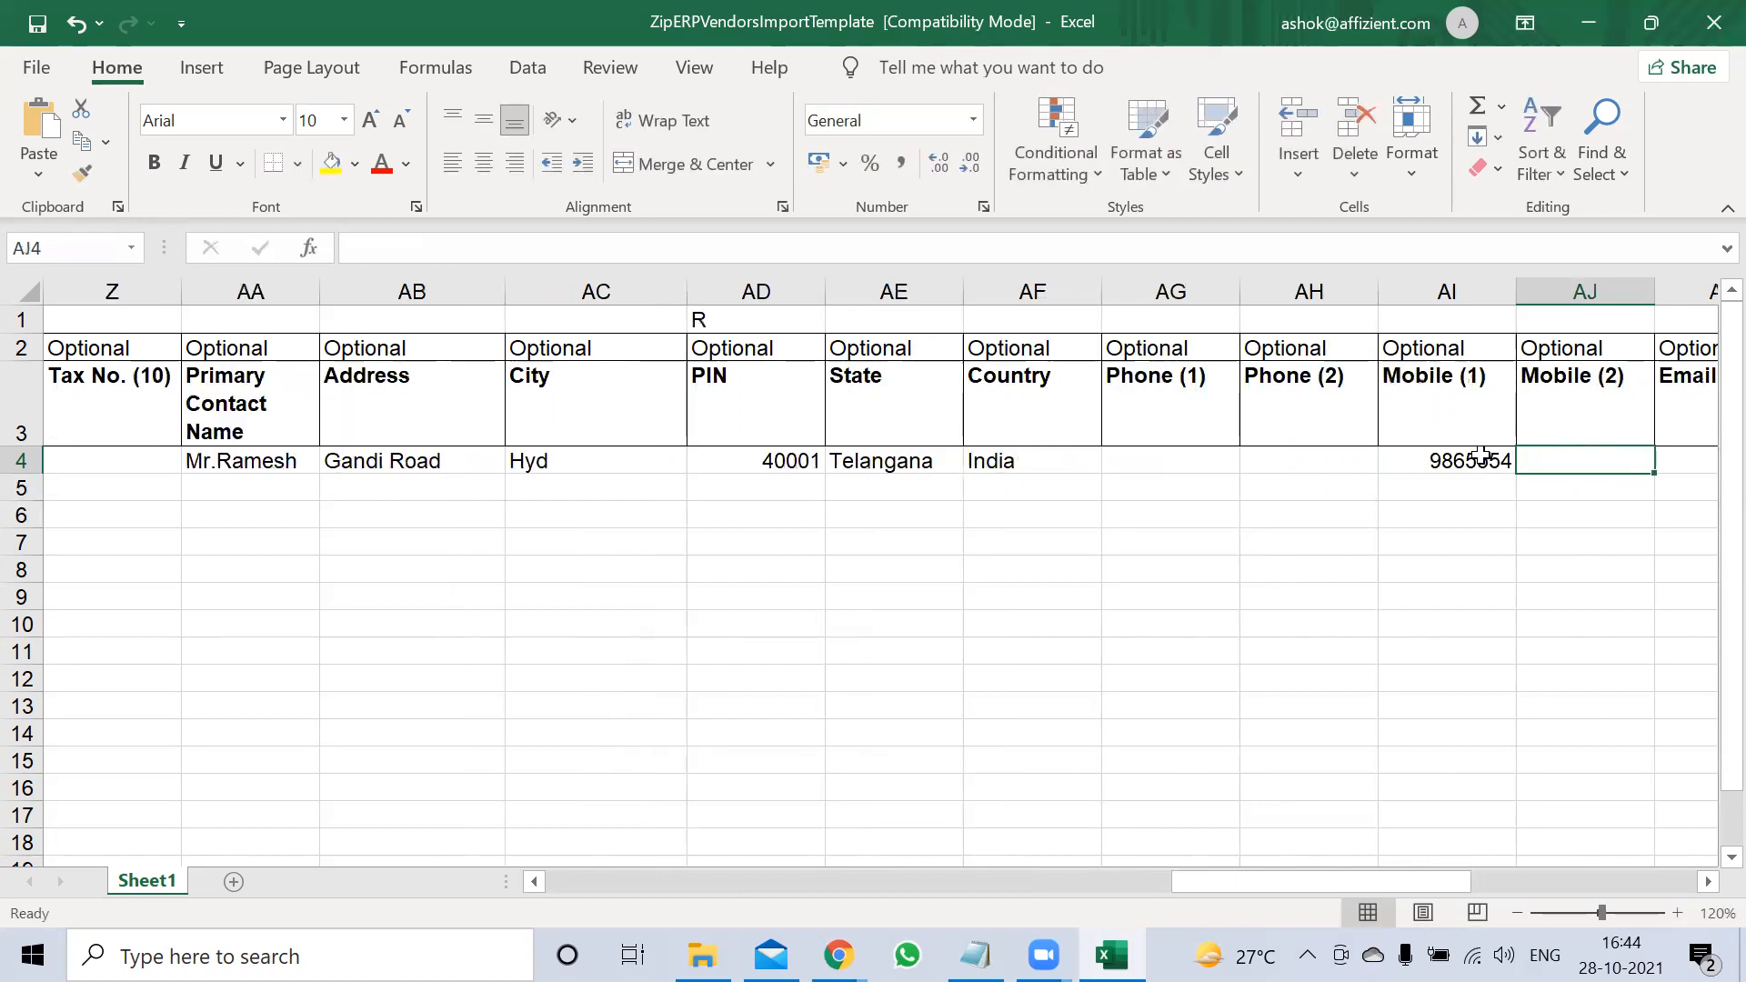
pyautogui.press('Tab')
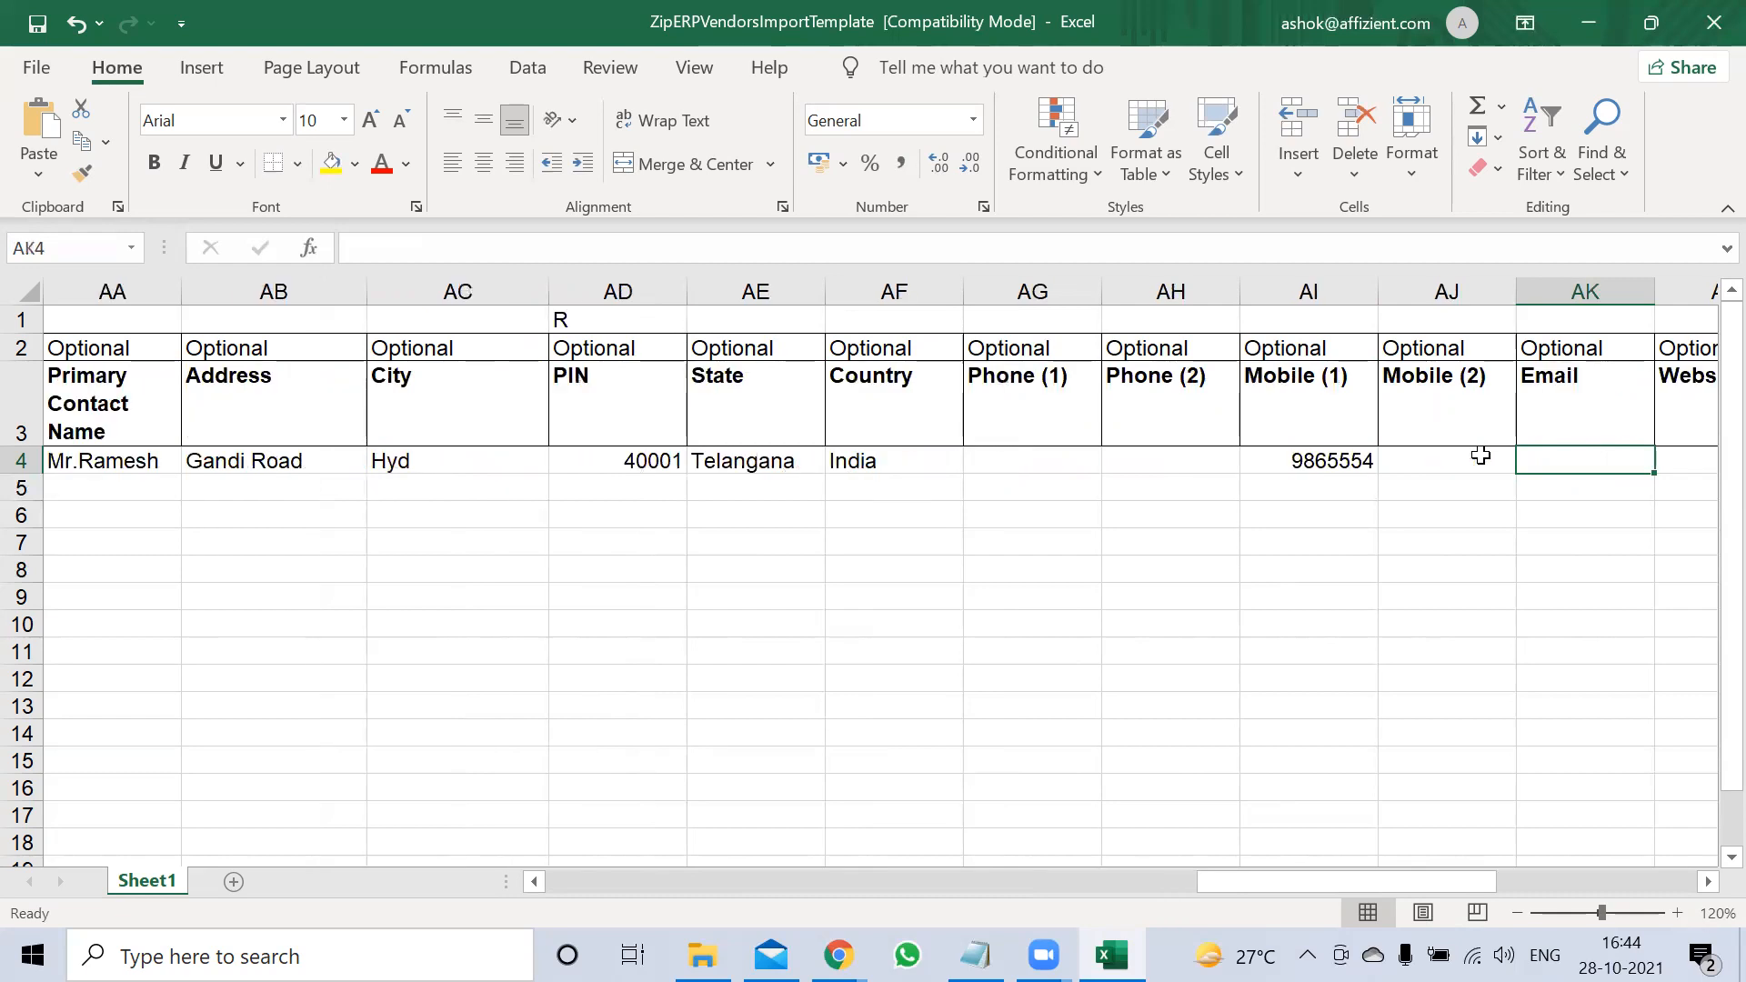
pyautogui.write('Aramh@')
pyautogui.press('BackSpace')
pyautogui.press('BackSpace')
pyautogui.press('BackSpace')
pyautogui.press('BackSpace')
pyautogui.press('BackSpace')
pyautogui.press('BackSpace')
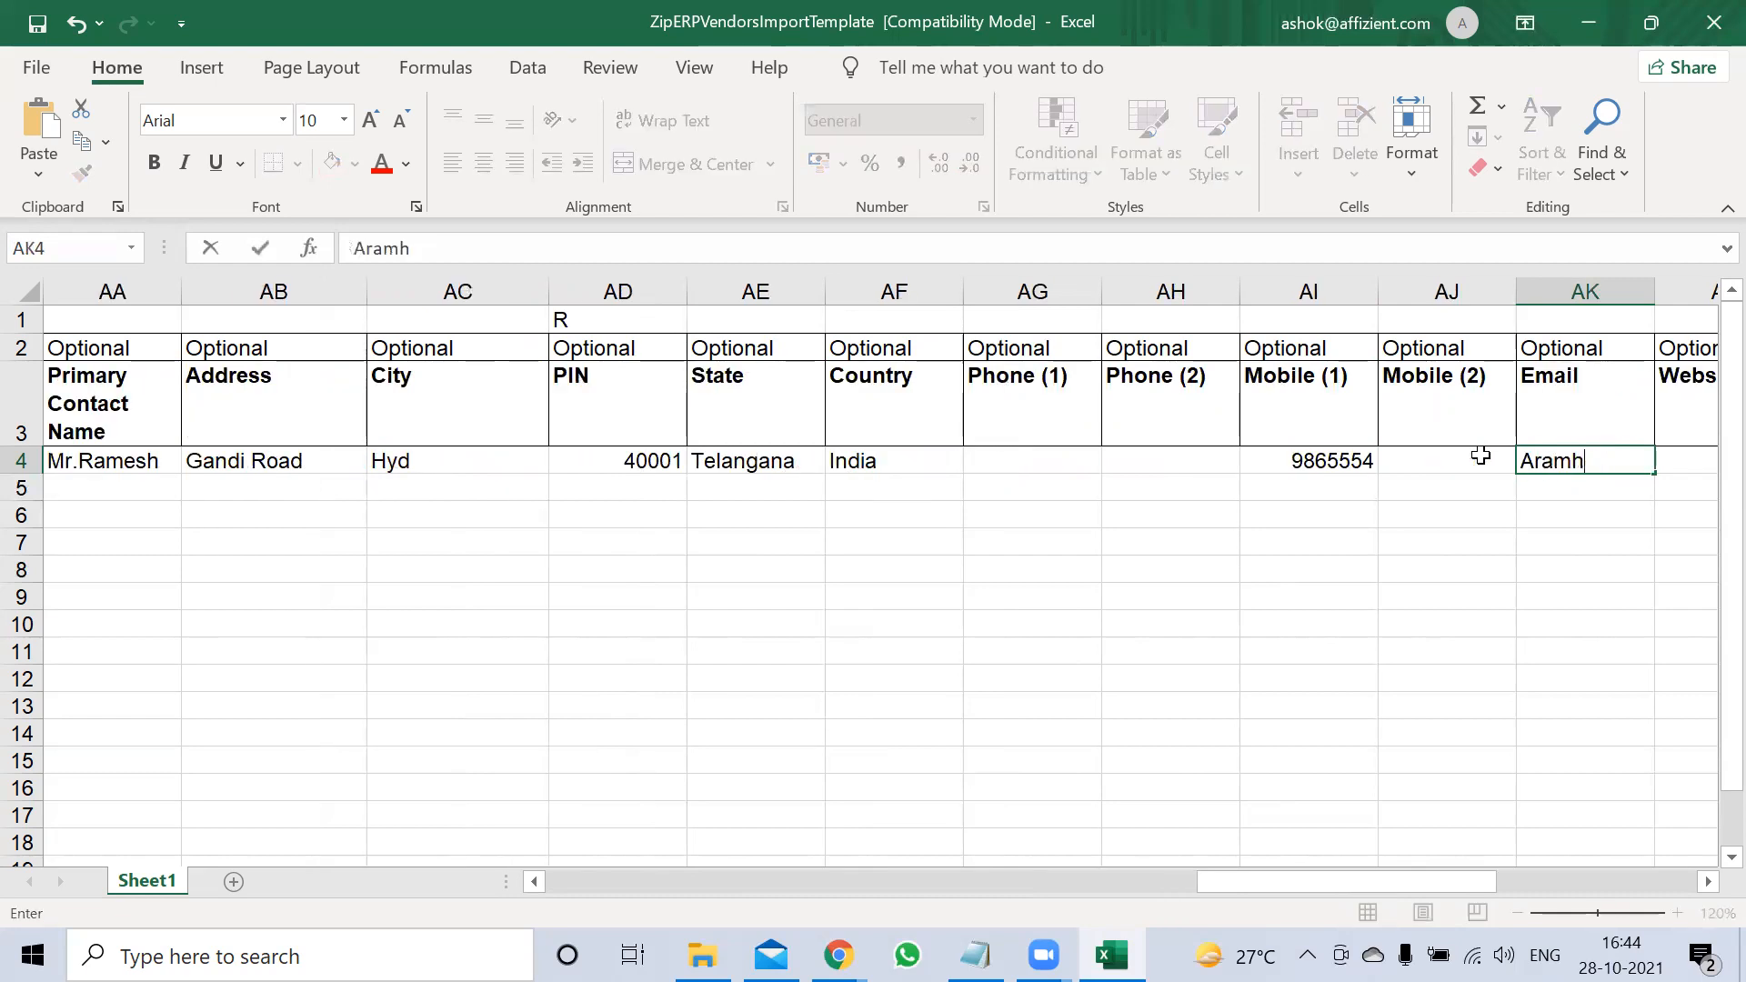
pyautogui.press('Tab')
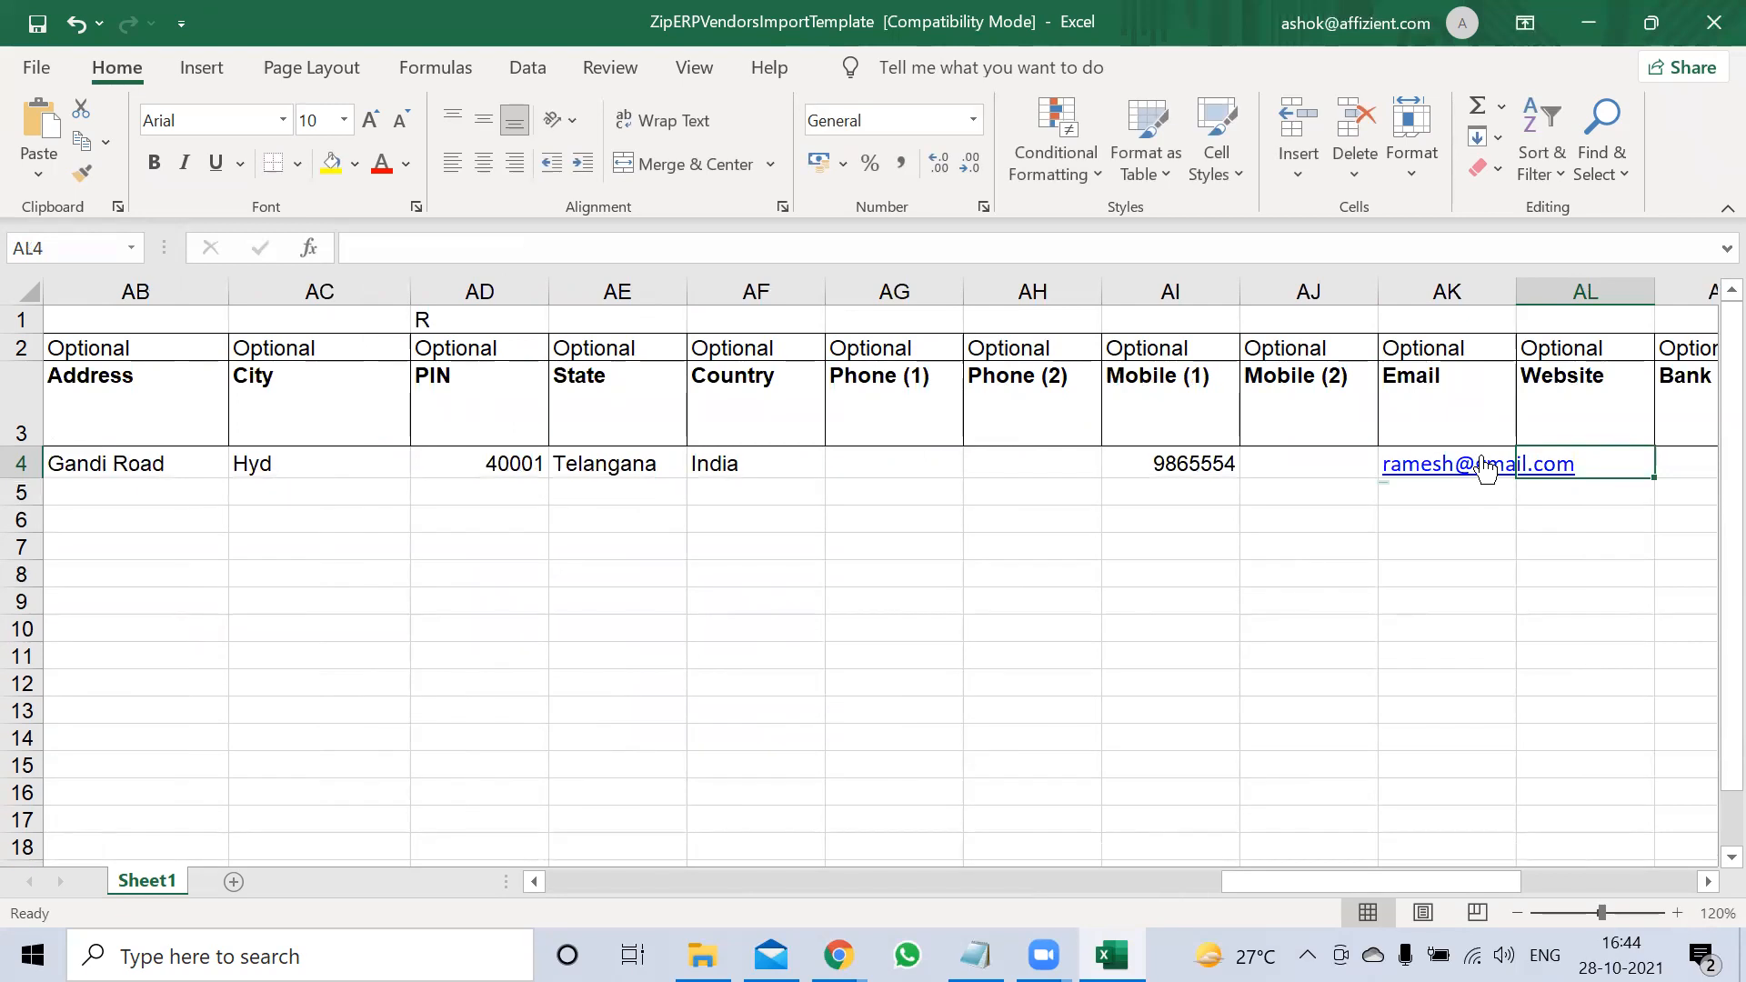
# Move back along row 4 from the bank columns to the Code cell
pyautogui.press('Tab')
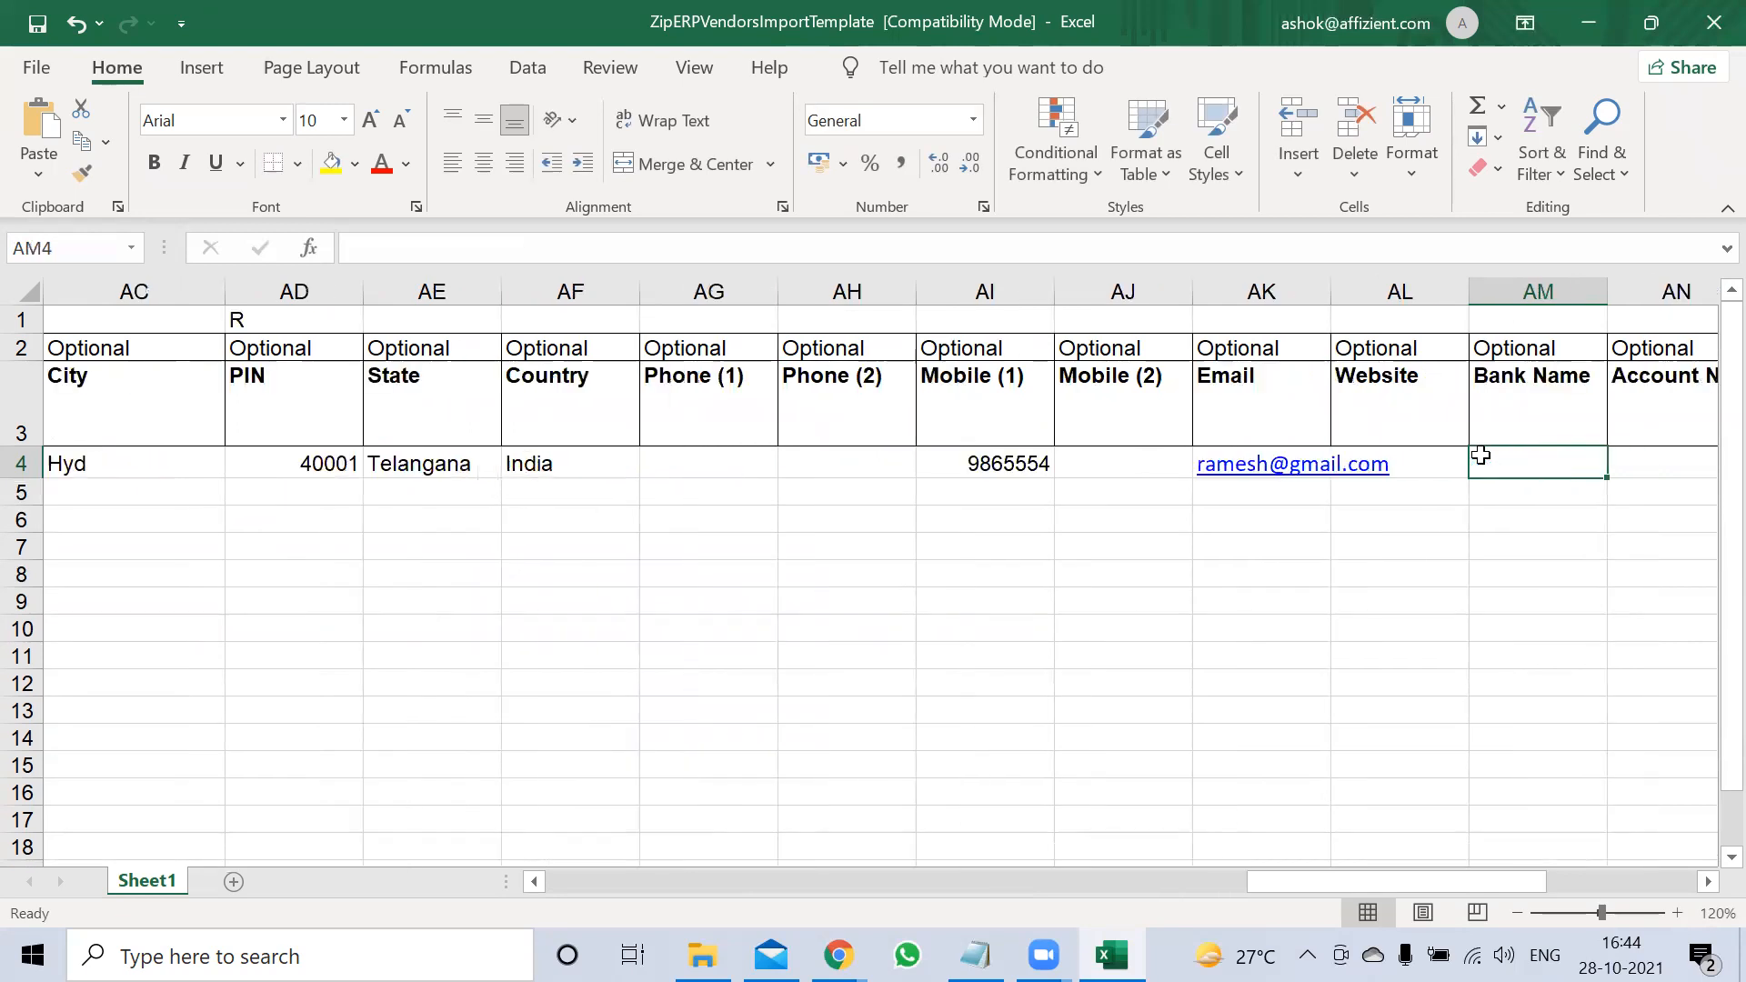
pyautogui.press('Tab')
pyautogui.press('Tab')
pyautogui.press('Tab')
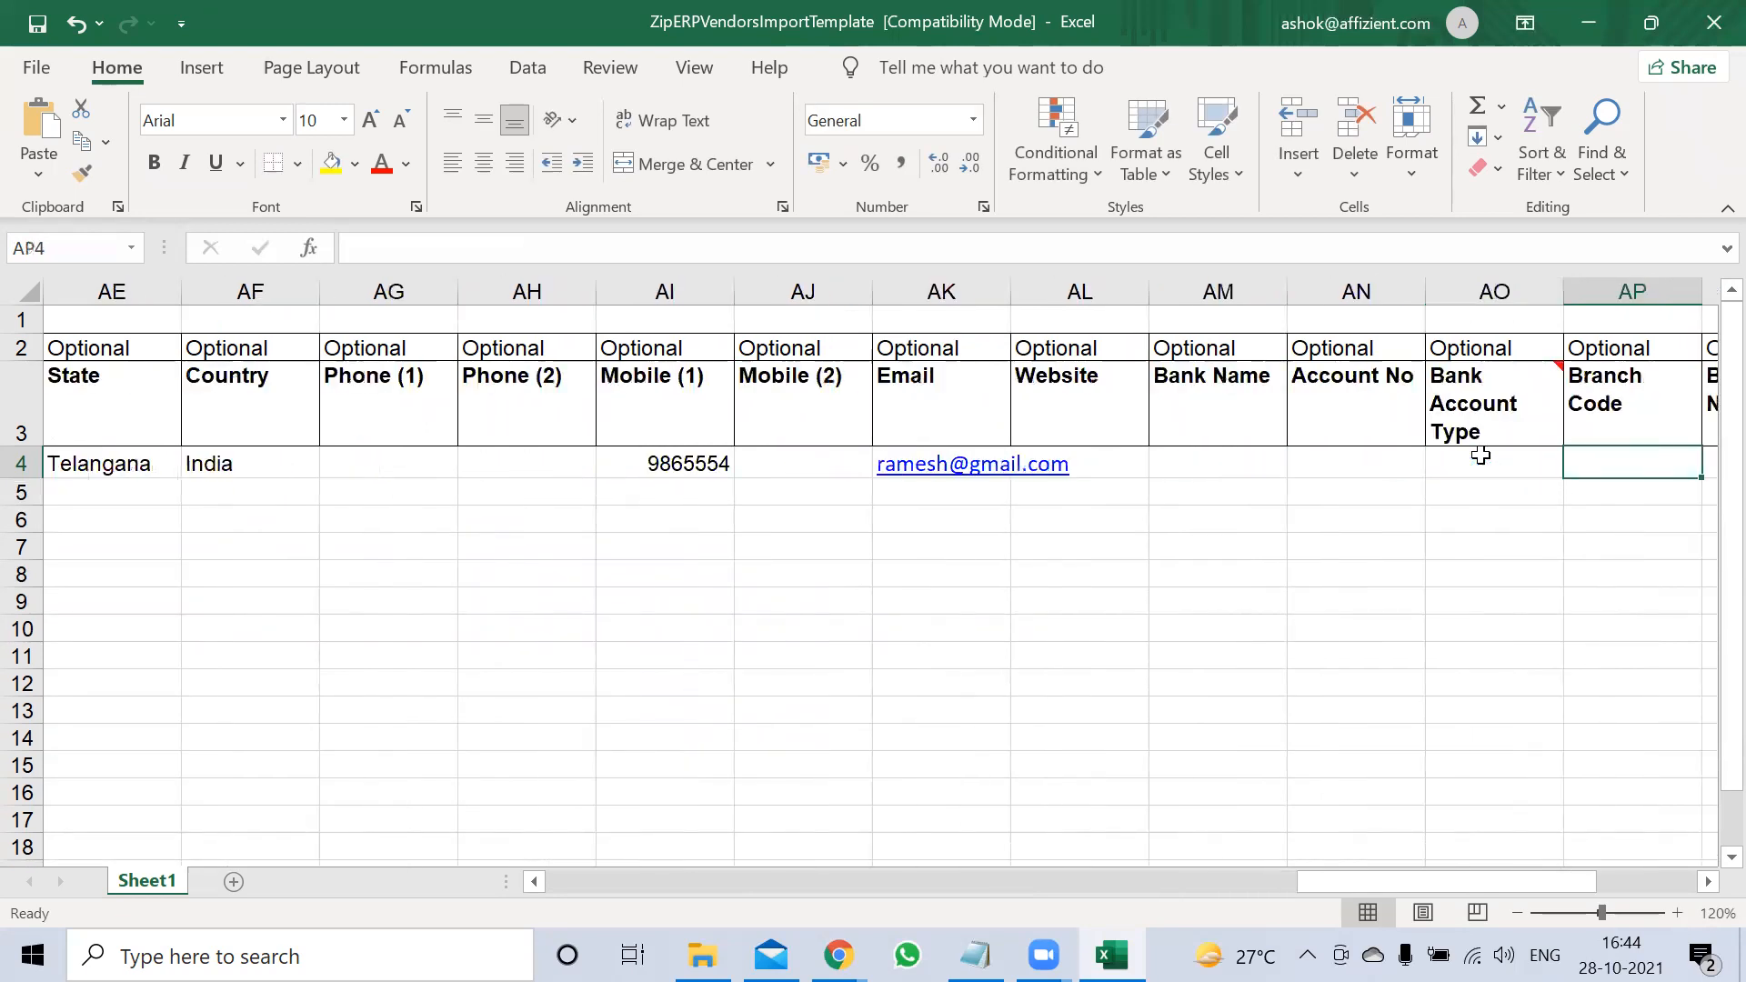
pyautogui.hotkey('shift', 'Tab')
pyautogui.hotkey('shift', 'Tab')
pyautogui.hotkey('shift', 'Tab')
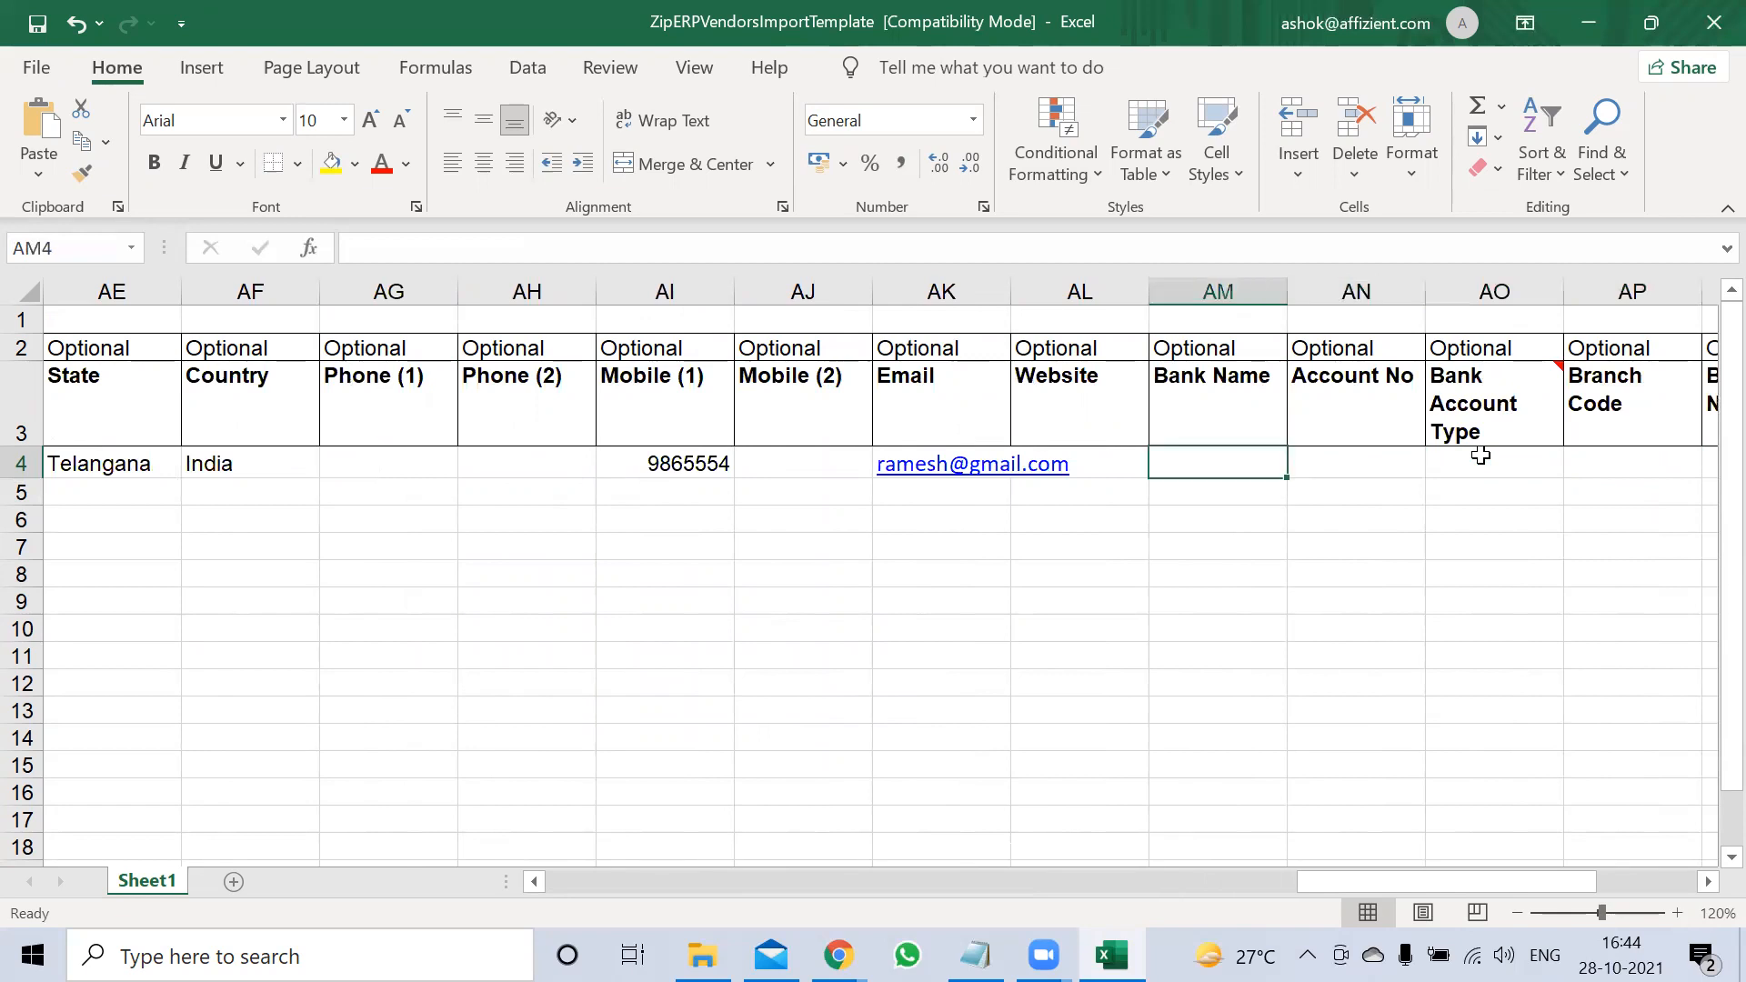
pyautogui.press('Tab')
pyautogui.press('Tab')
pyautogui.press('Tab')
pyautogui.press('Tab')
pyautogui.press('Tab')
pyautogui.press('Tab')
pyautogui.press('Tab')
pyautogui.press('Tab')
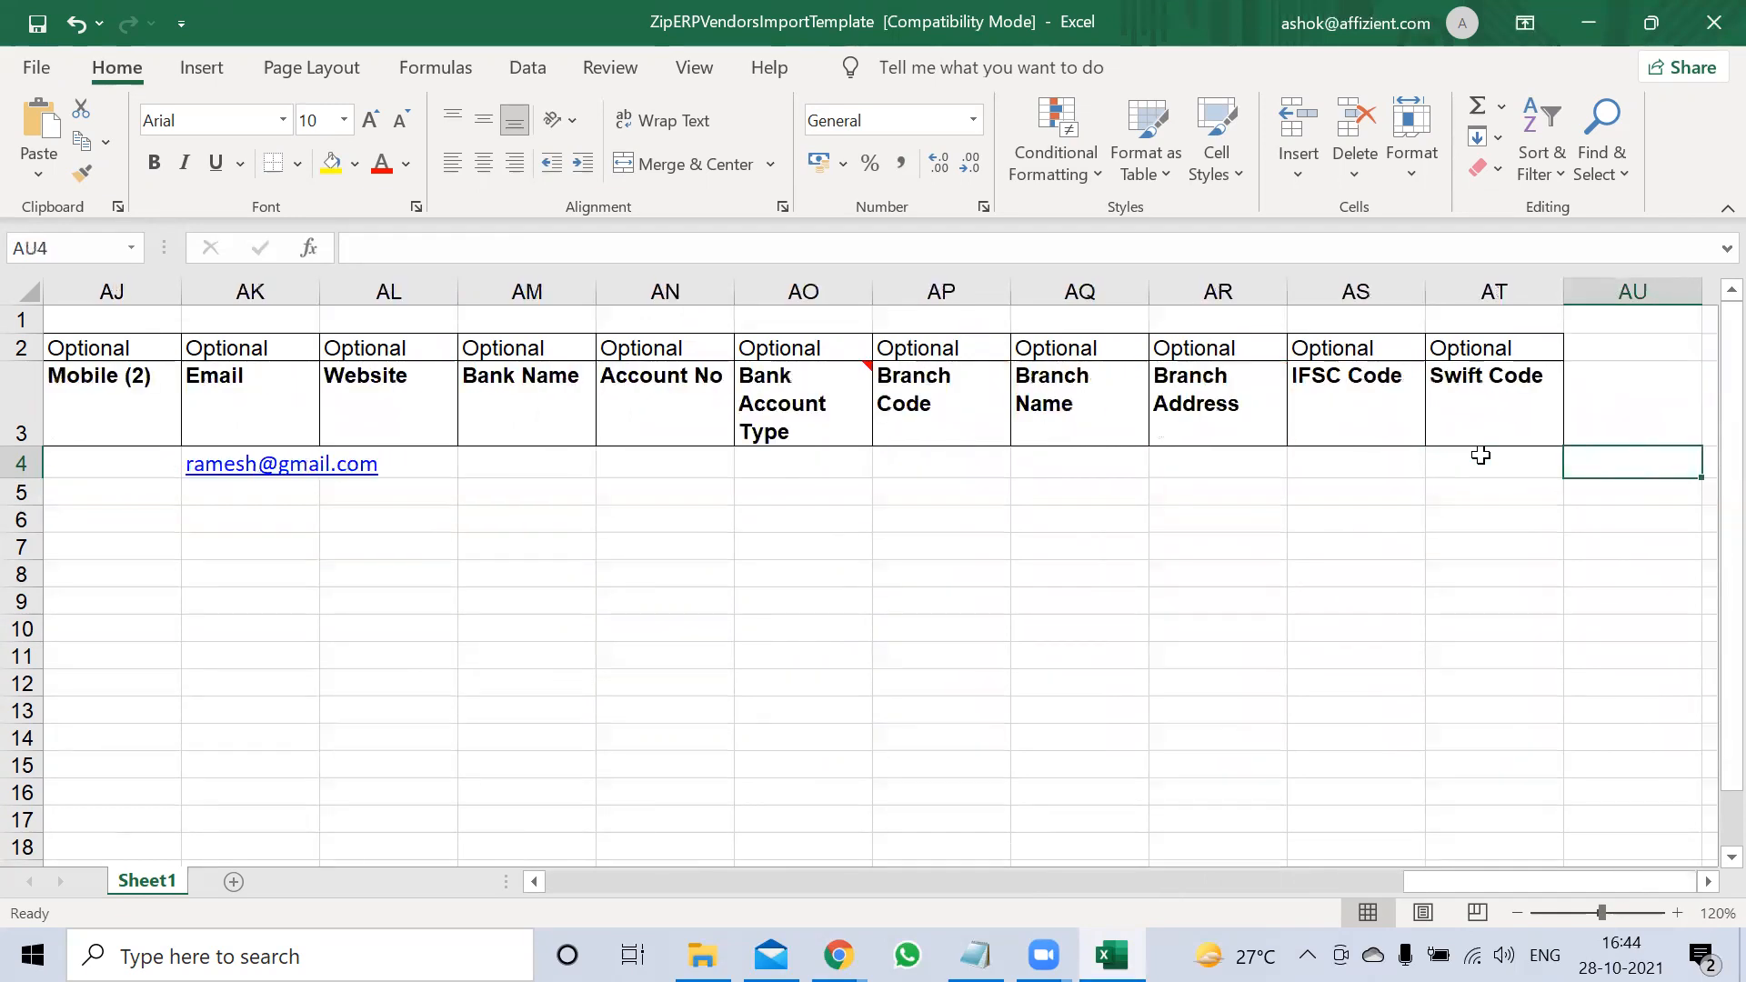
pyautogui.hotkey('shift', 'Tab')
pyautogui.hotkey('shift', 'Tab')
pyautogui.hotkey('shift', 'Tab')
pyautogui.hotkey('shift', 'Tab')
pyautogui.hotkey('shift', 'Tab')
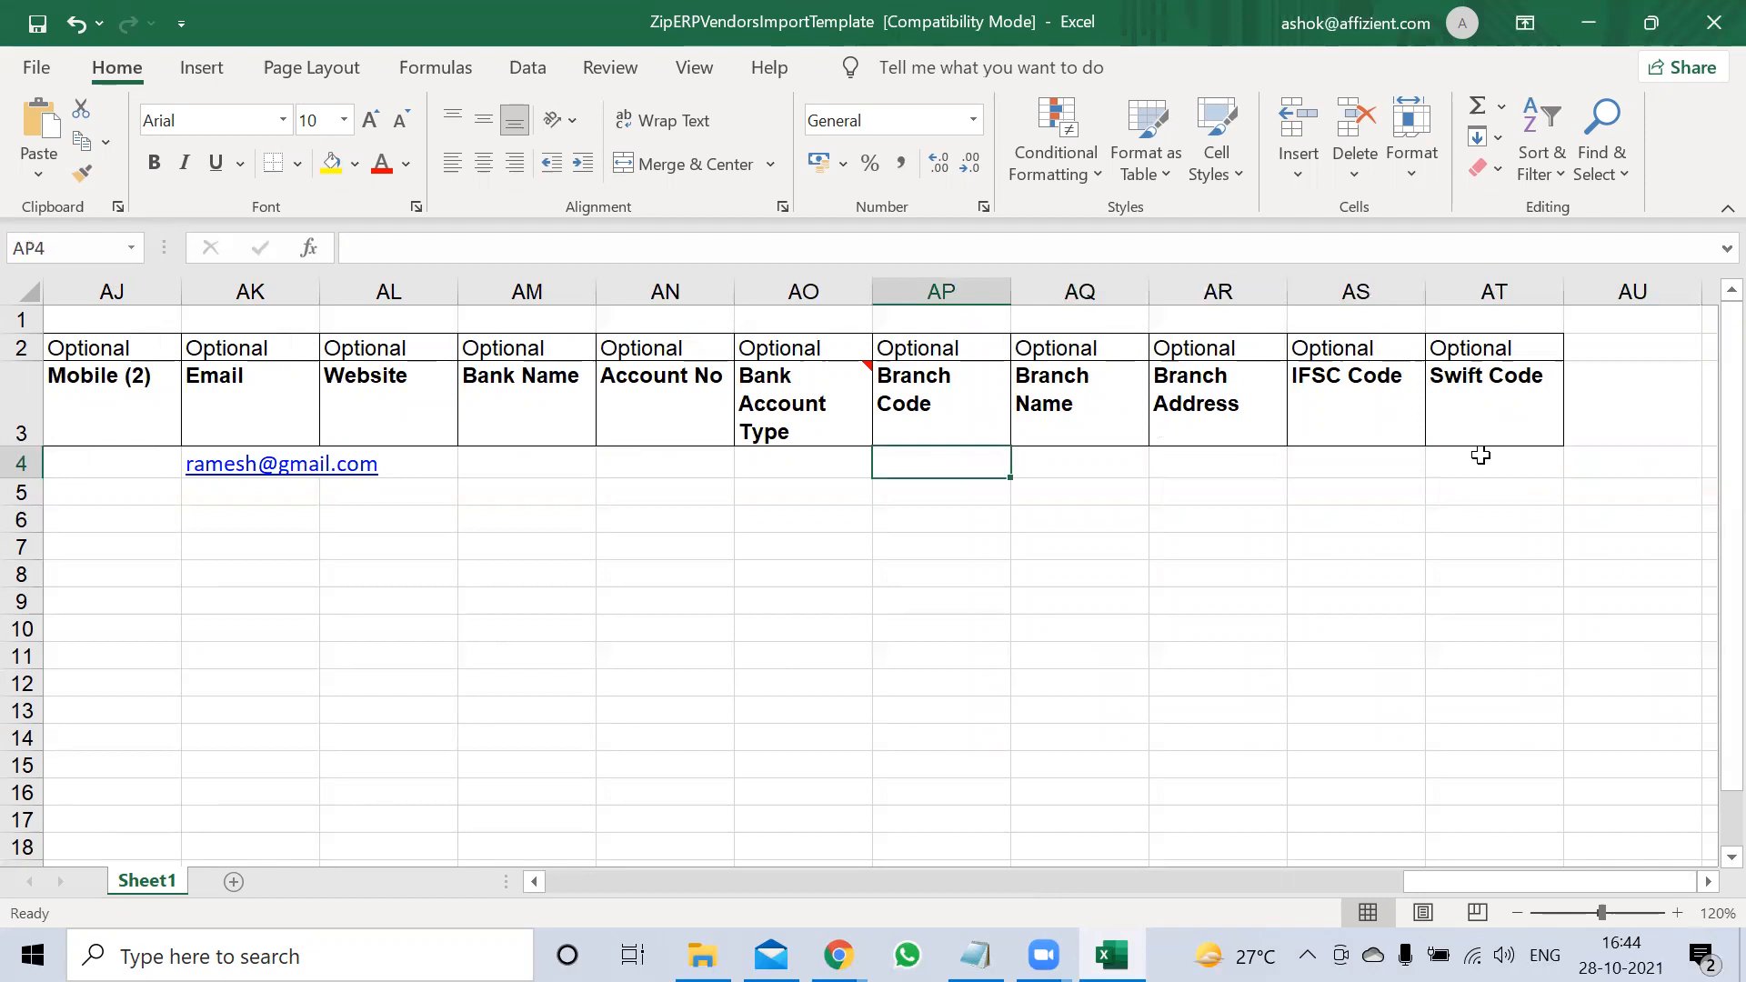
pyautogui.hotkey('shift', 'Tab')
pyautogui.hotkey('shift', 'Tab')
pyautogui.hotkey('shift', 'Tab')
pyautogui.hotkey('shift', 'Tab')
pyautogui.hotkey('shift', 'Tab')
pyautogui.hotkey('shift', 'Tab')
pyautogui.hotkey('shift', 'Tab')
pyautogui.hotkey('shift', 'Tab')
pyautogui.hotkey('shift', 'Tab')
pyautogui.hotkey('shift', 'Tab')
pyautogui.hotkey('shift', 'Tab')
pyautogui.hotkey('shift', 'Tab')
pyautogui.hotkey('shift', 'Tab')
pyautogui.hotkey('shift', 'Tab')
pyautogui.hotkey('shift', 'Tab')
pyautogui.hotkey('shift', 'Tab')
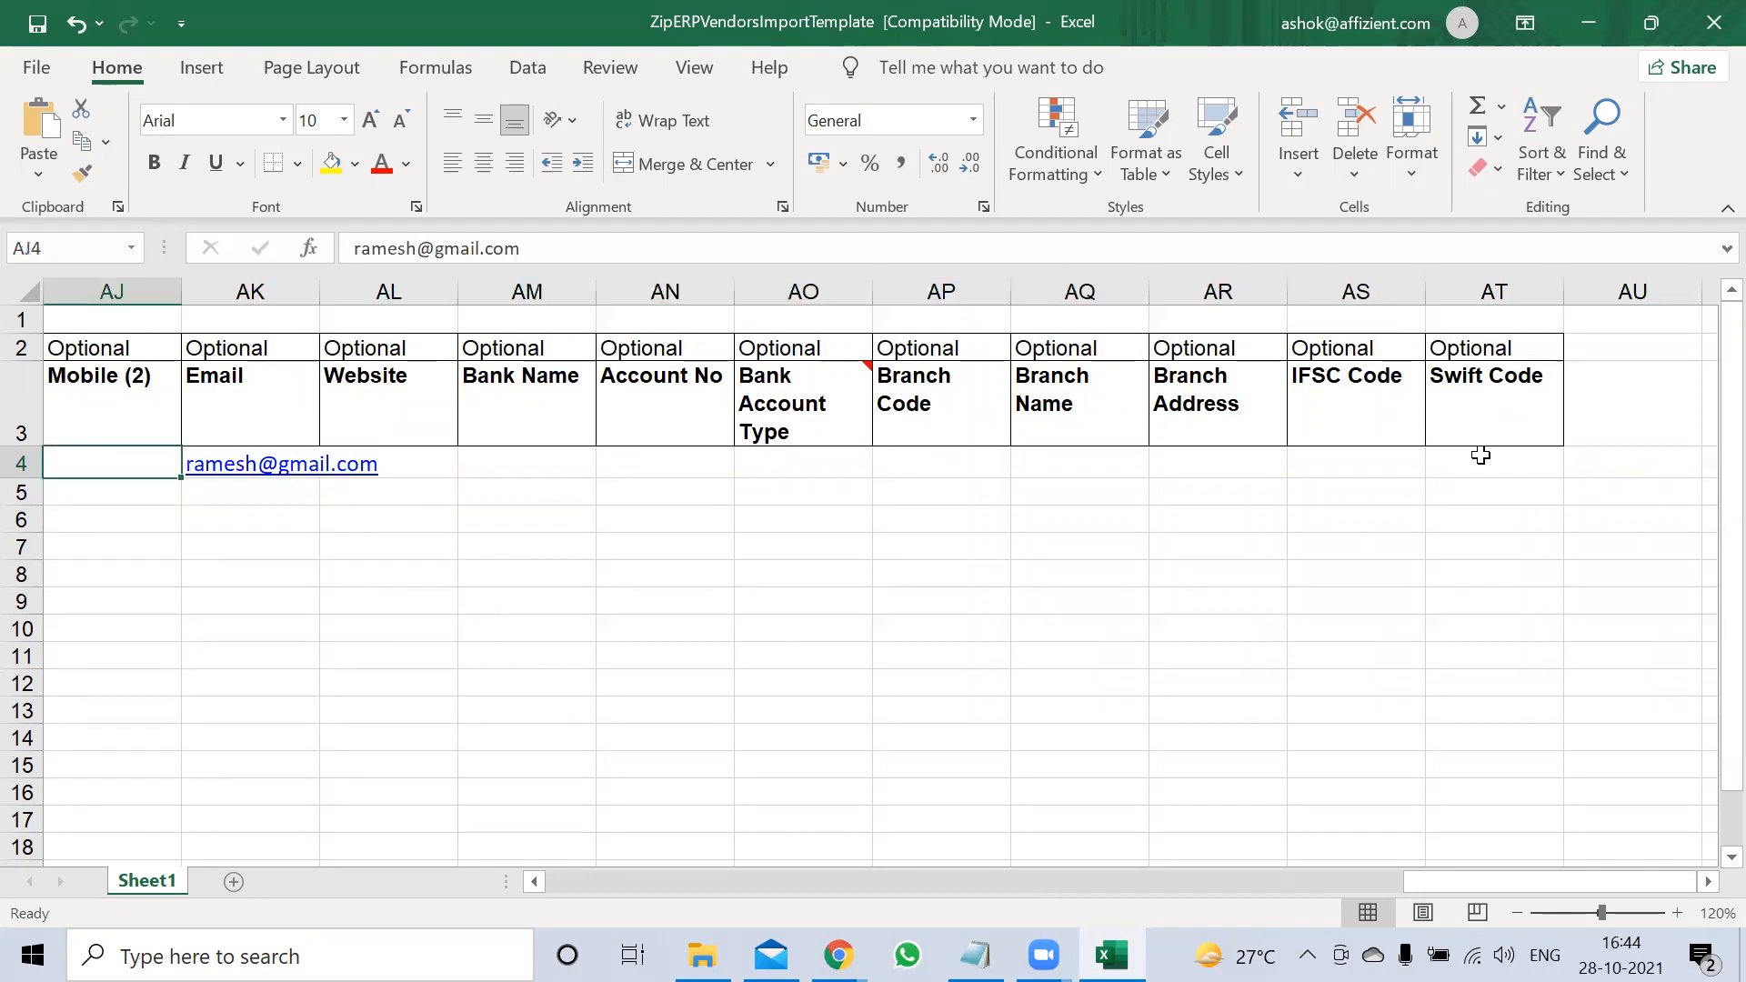
pyautogui.hotkey('shift', 'Tab')
pyautogui.hotkey('shift', 'Tab')
pyautogui.hotkey('shift', 'Tab')
pyautogui.hotkey('shift', 'Tab')
pyautogui.hotkey('shift', 'Tab')
pyautogui.hotkey('shift', 'Tab')
pyautogui.hotkey('shift', 'Tab')
pyautogui.hotkey('shift', 'Tab')
pyautogui.hotkey('shift', 'Tab')
pyautogui.hotkey('shift', 'Tab')
pyautogui.hotkey('shift', 'Tab')
pyautogui.hotkey('shift', 'Tab')
pyautogui.hotkey('shift', 'Tab')
pyautogui.hotkey('shift', 'Tab')
pyautogui.hotkey('shift', 'Tab')
pyautogui.hotkey('shift', 'Tab')
pyautogui.hotkey('shift', 'Tab')
pyautogui.hotkey('shift', 'Tab')
pyautogui.hotkey('shift', 'Tab')
pyautogui.hotkey('shift', 'Tab')
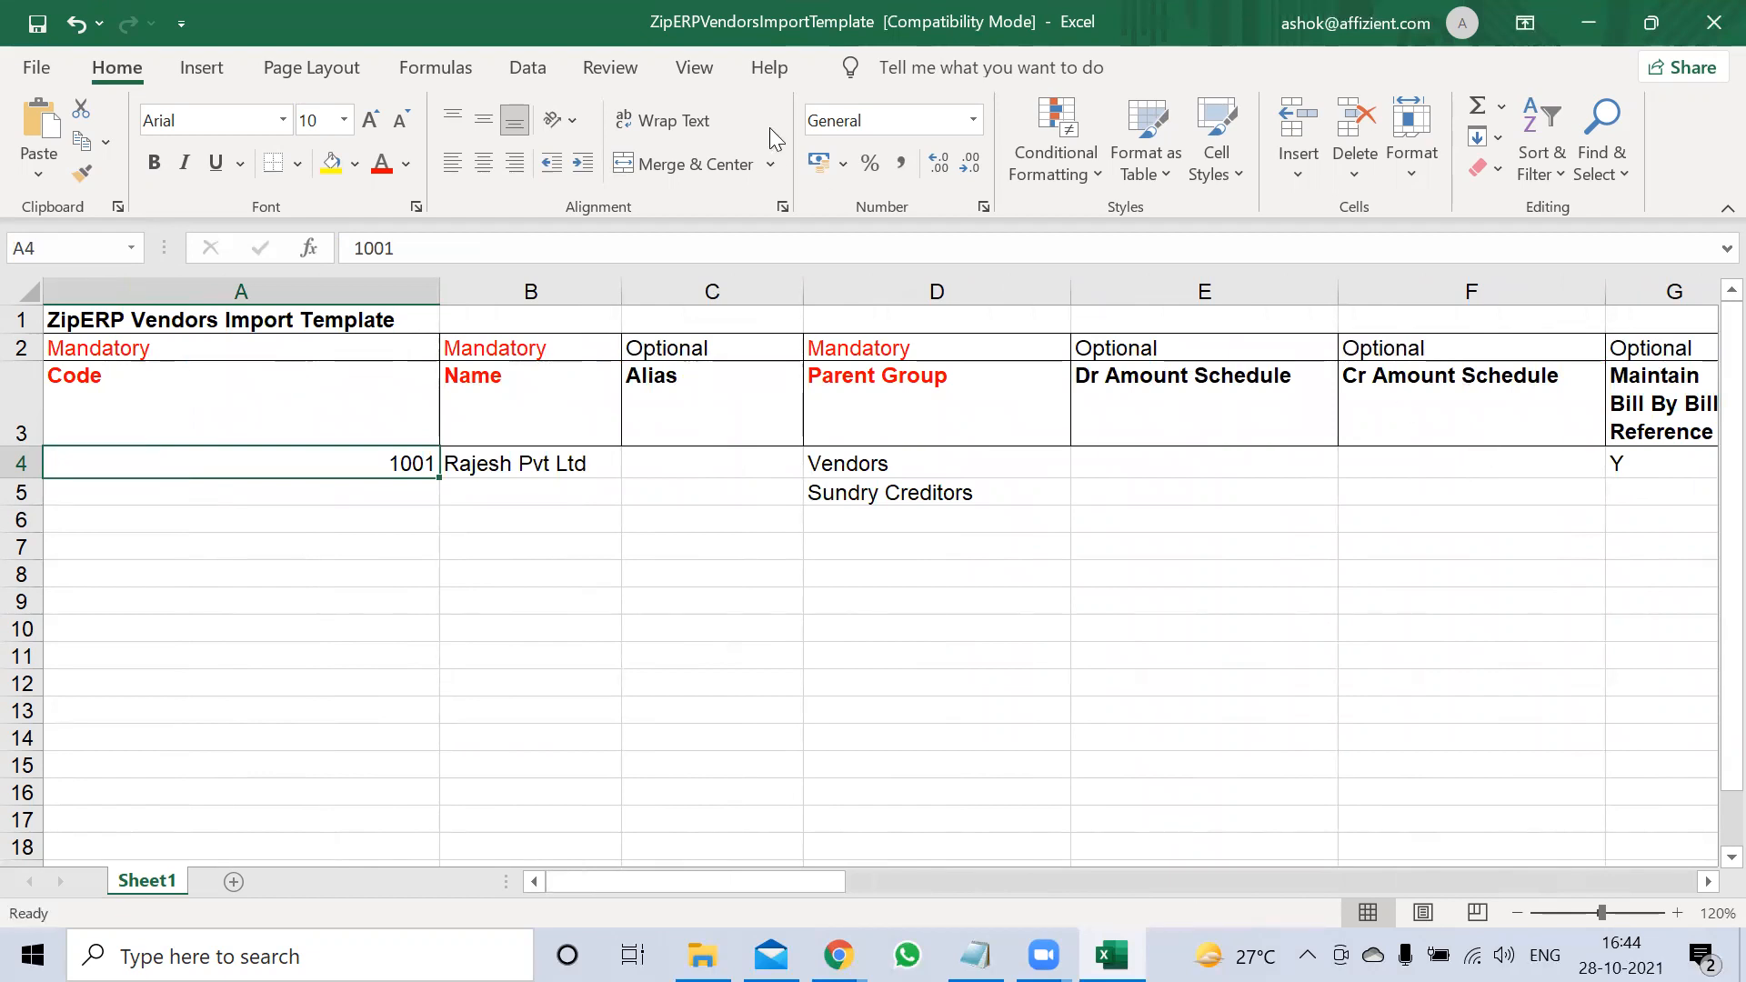
# Save the Vendors import template and close Excel
pyautogui.click(35, 27)
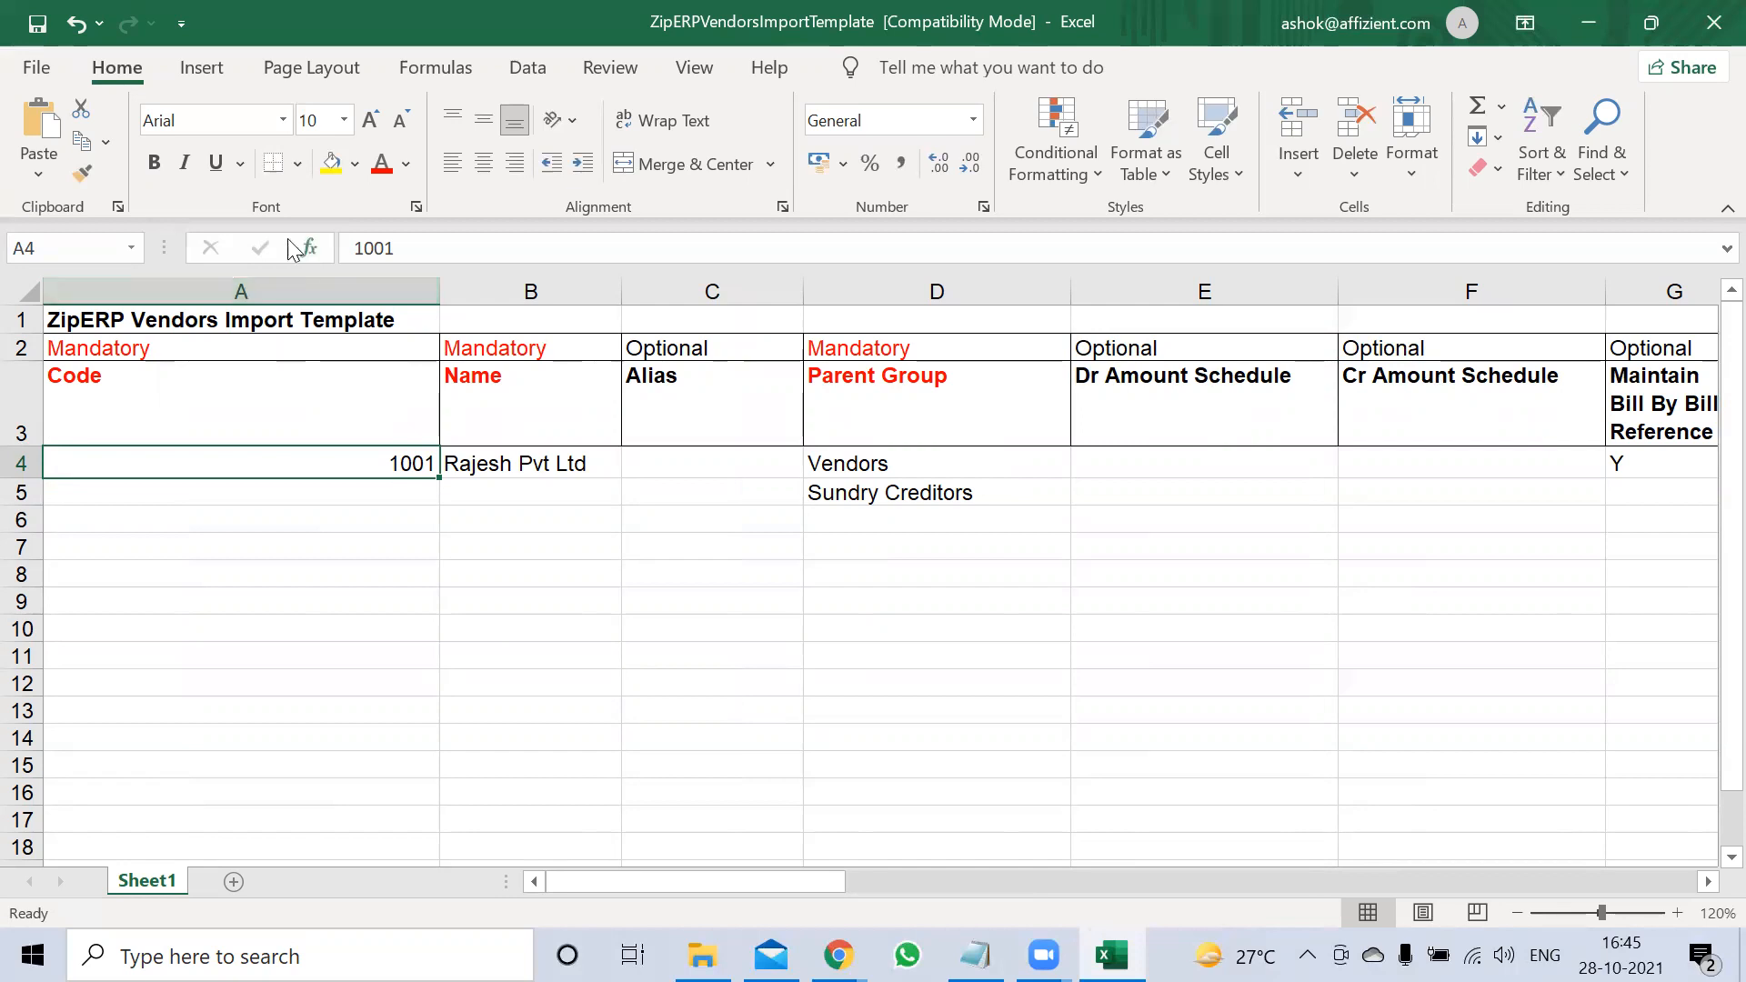
pyautogui.click(1722, 26)
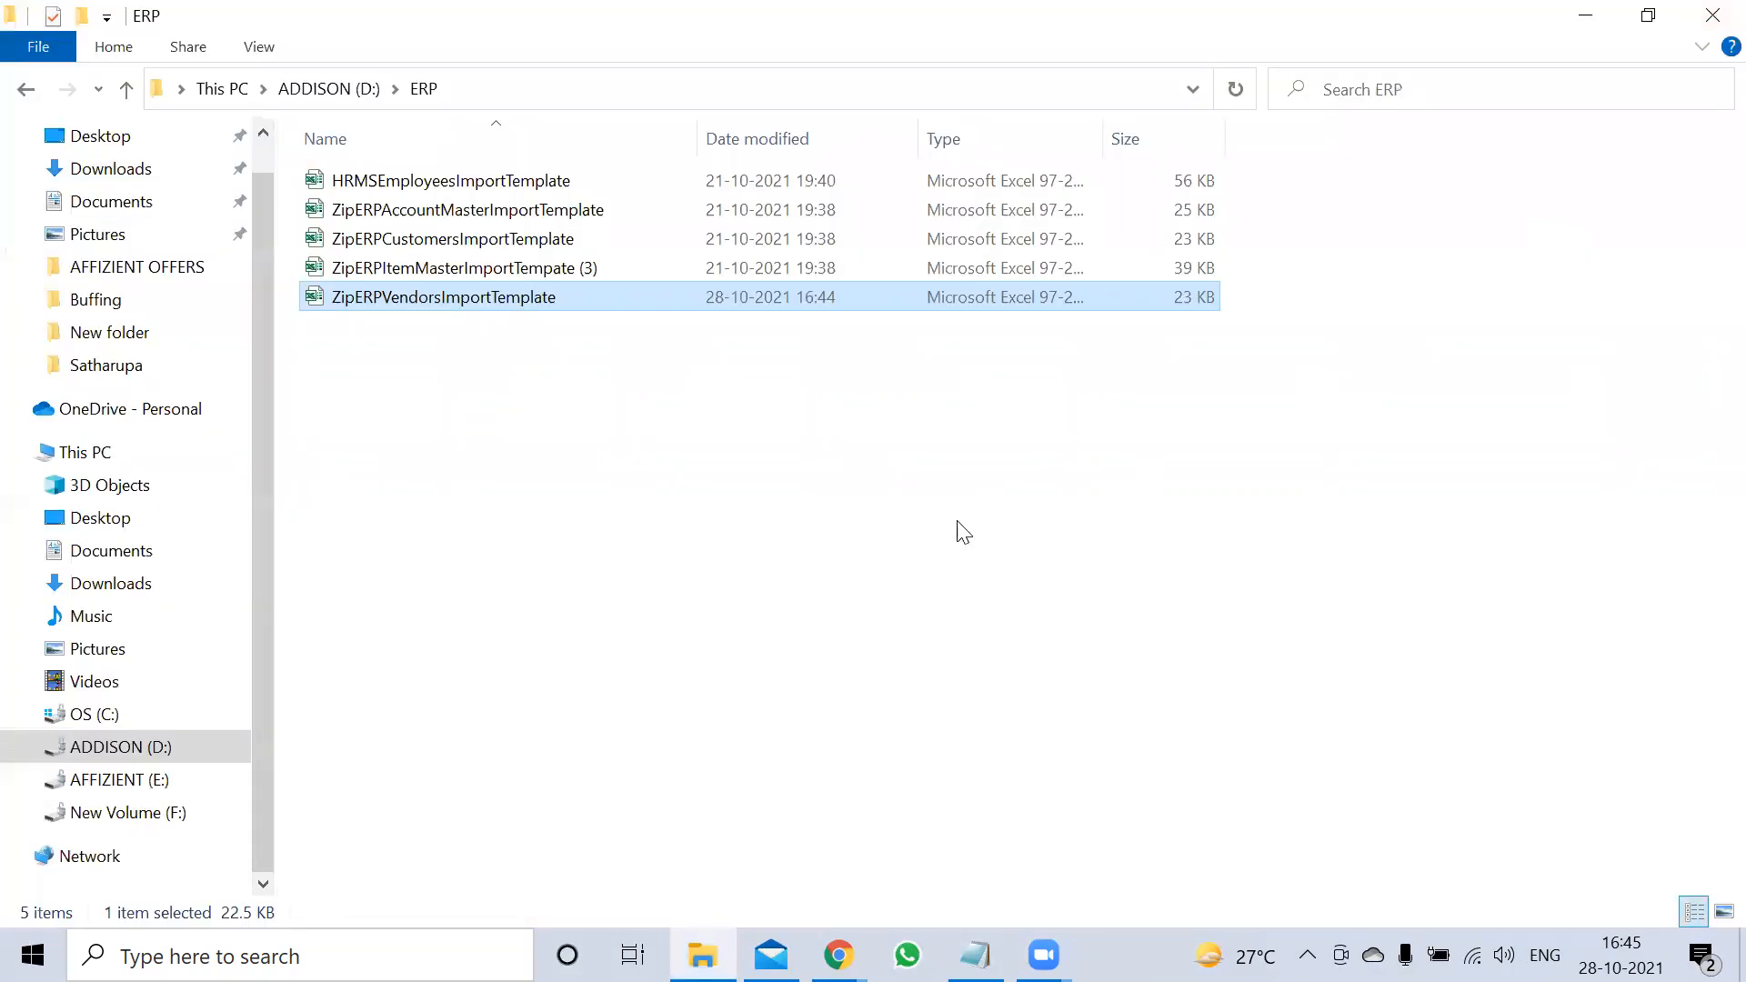
# Open and close the Customers template, then open ZipERPAccountMasterImportTemplate
pyautogui.click(804, 570)
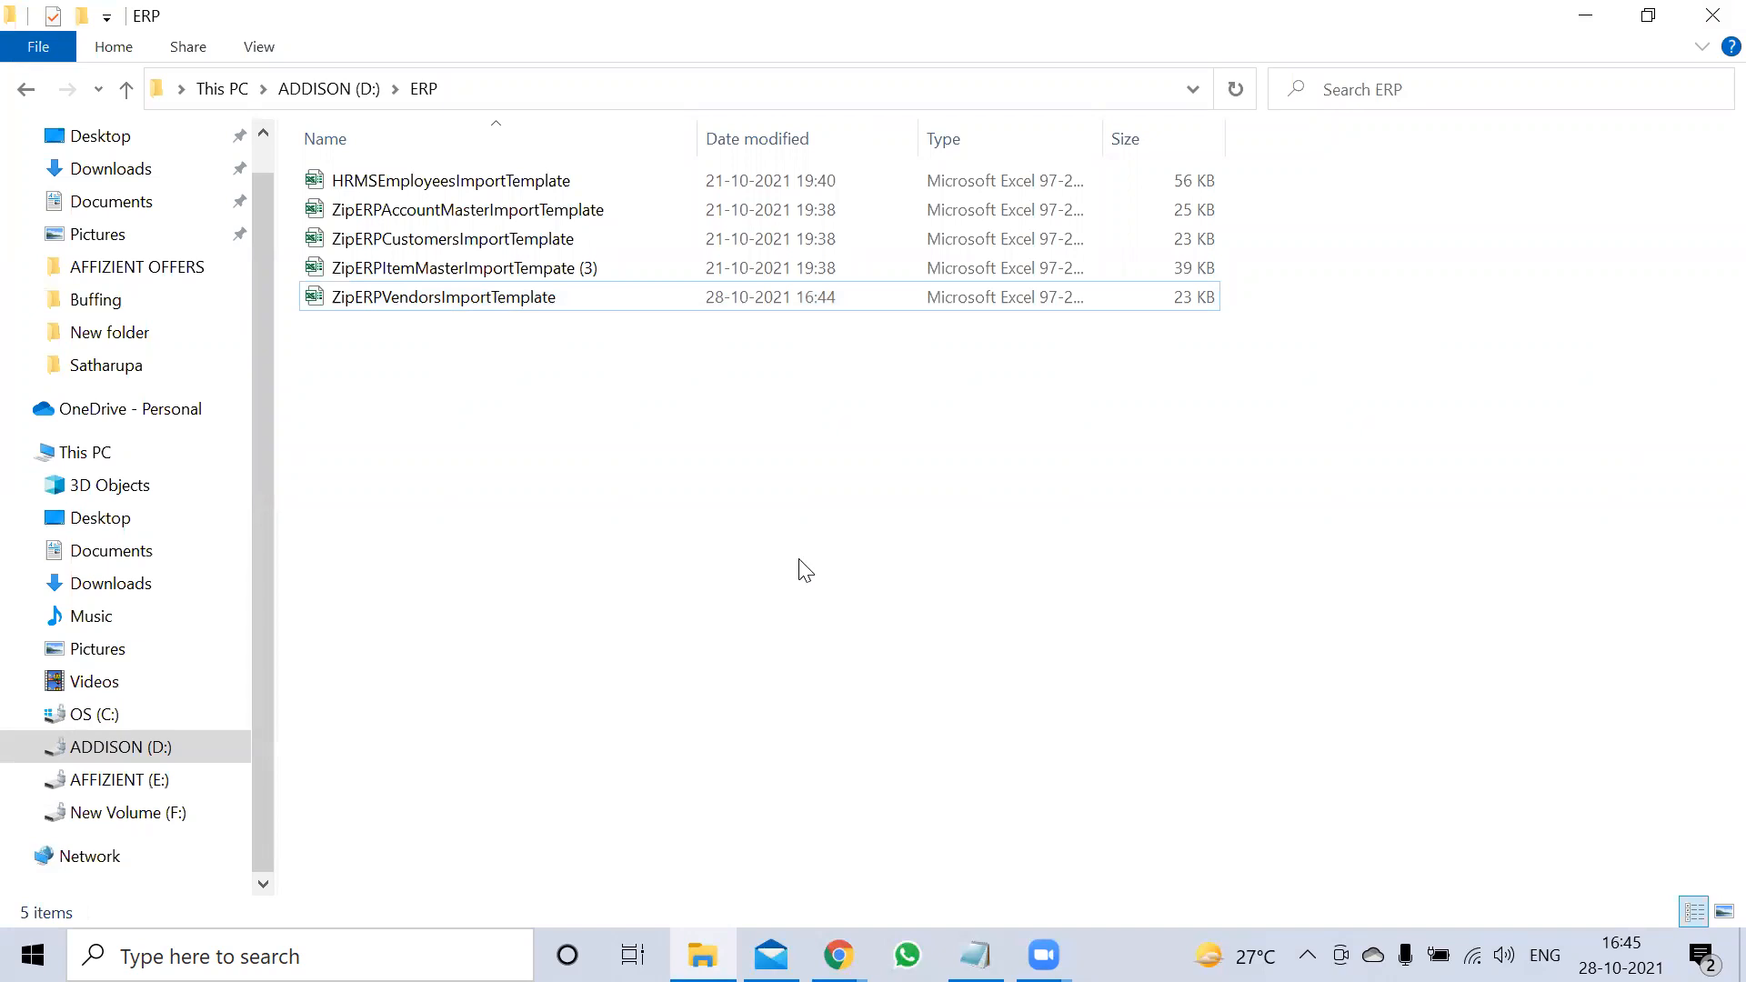
pyautogui.doubleClick(452, 236)
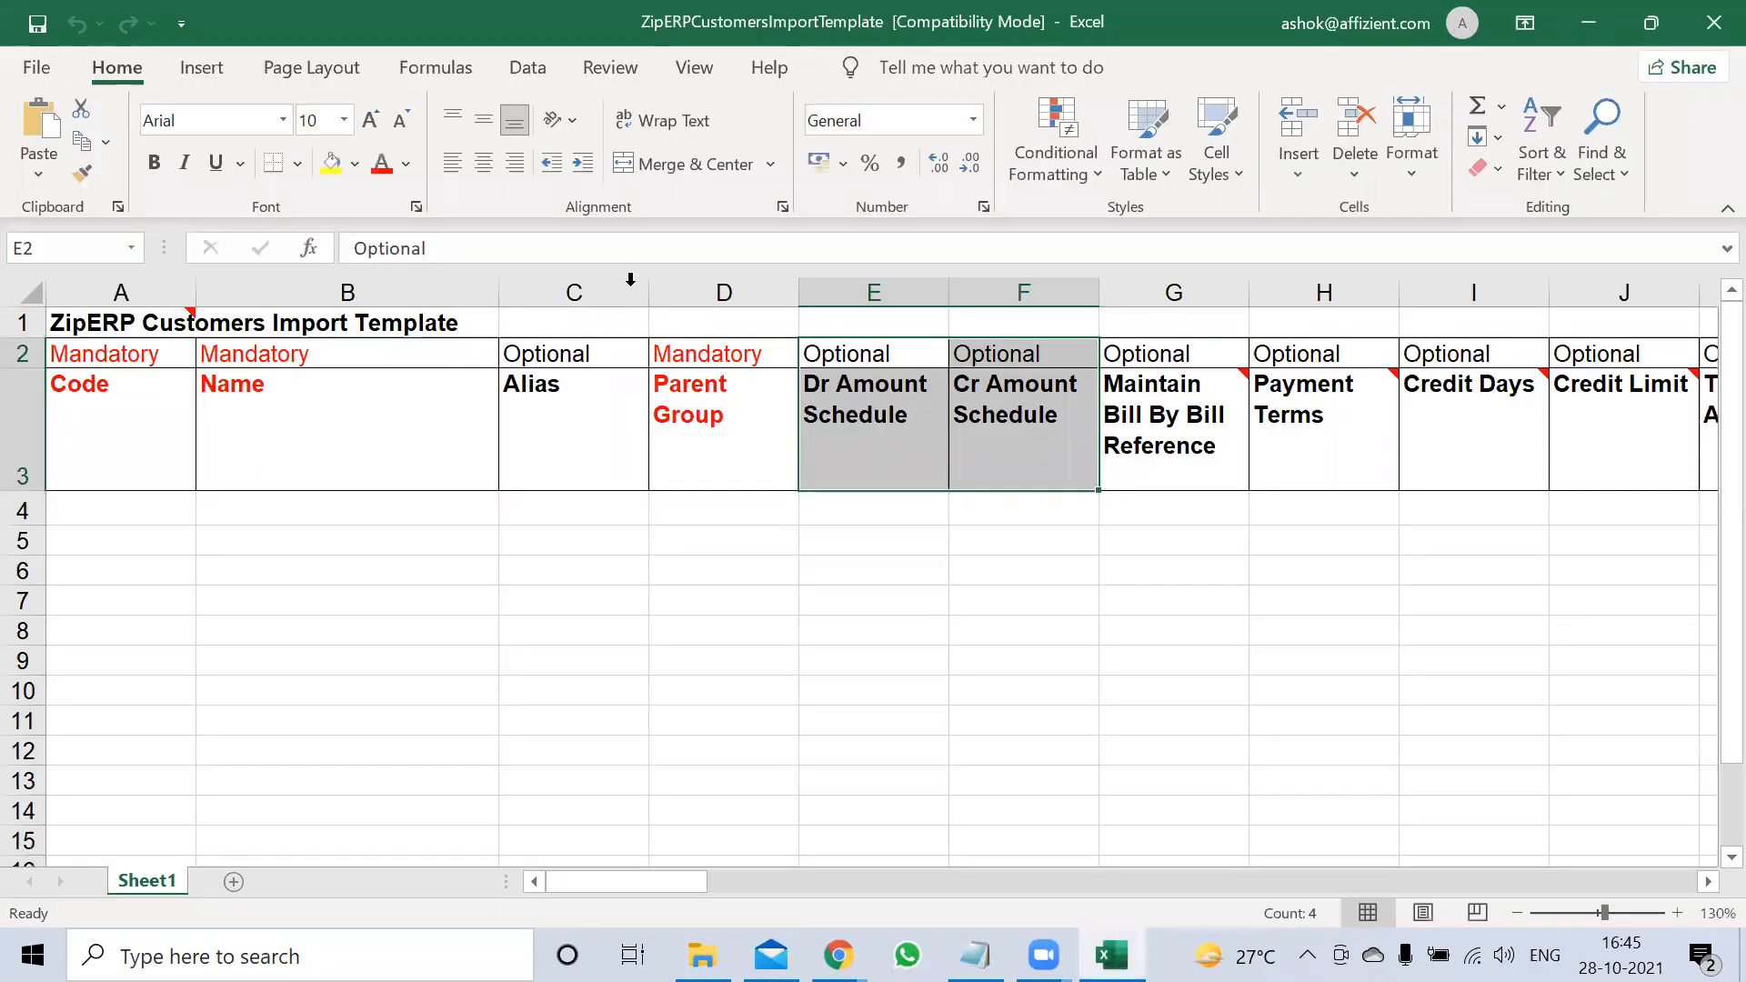
pyautogui.hotkey('alt', 'F4')
pyautogui.click(527, 213)
pyautogui.doubleClick(525, 211)
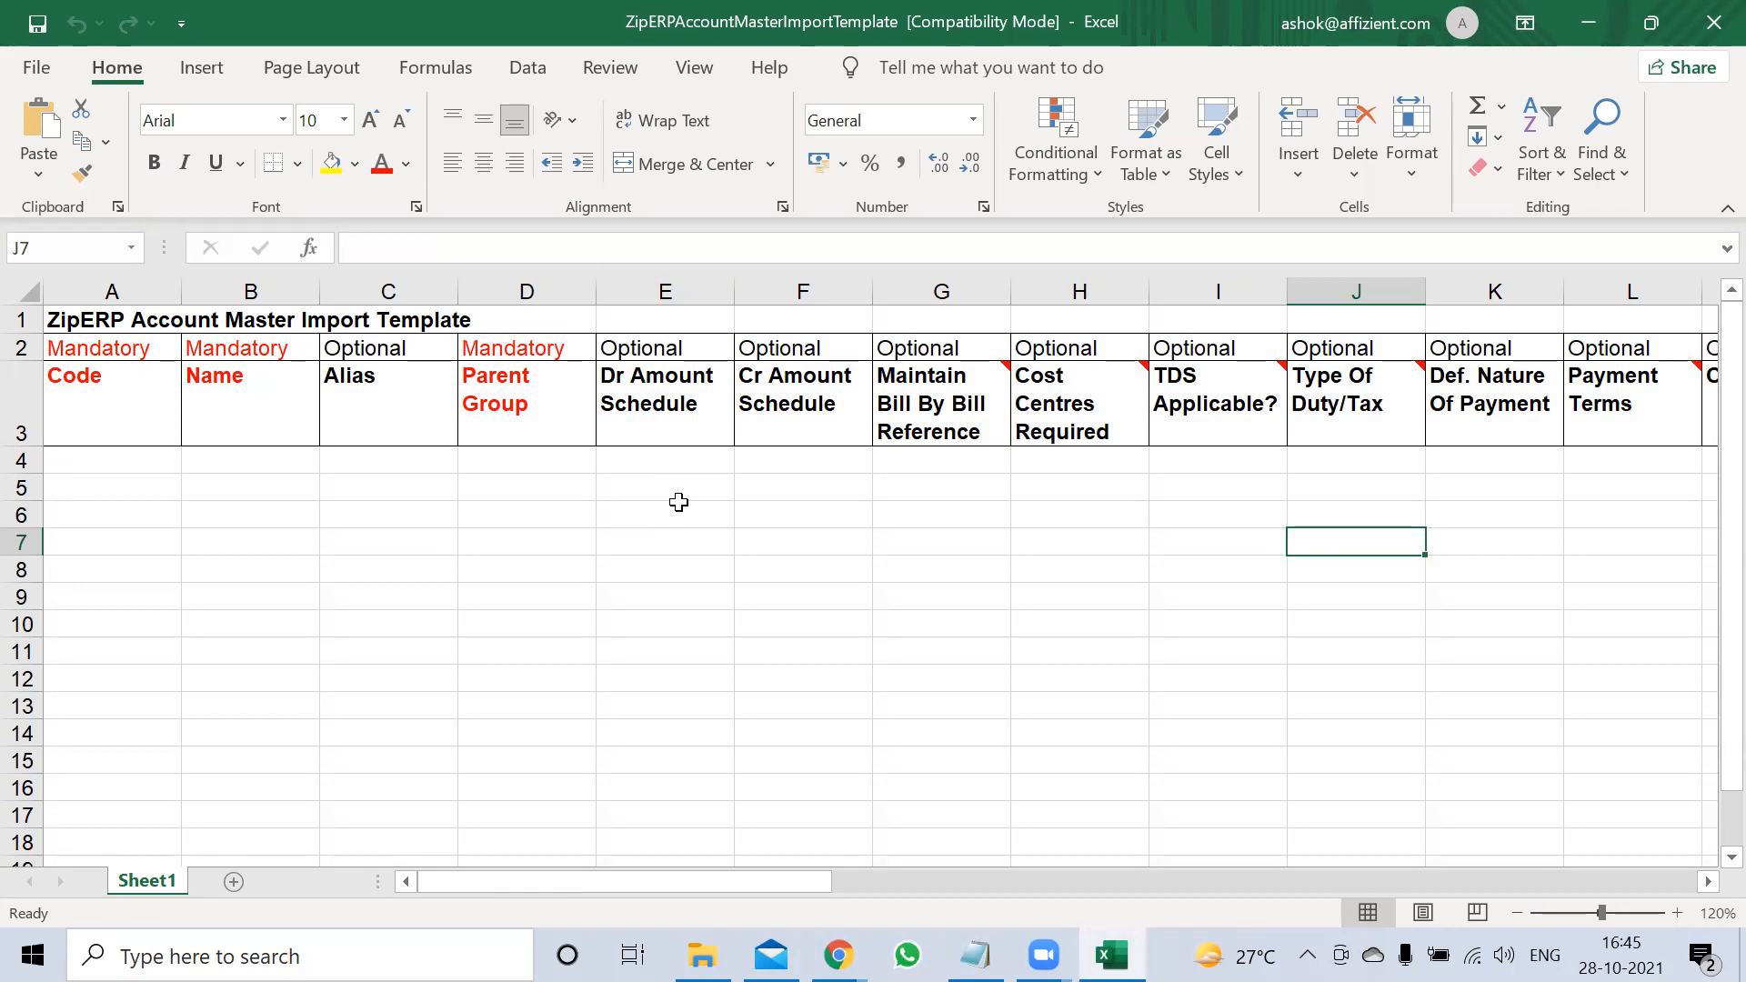
pyautogui.moveTo(653, 880); pyautogui.dragTo(195, 807)
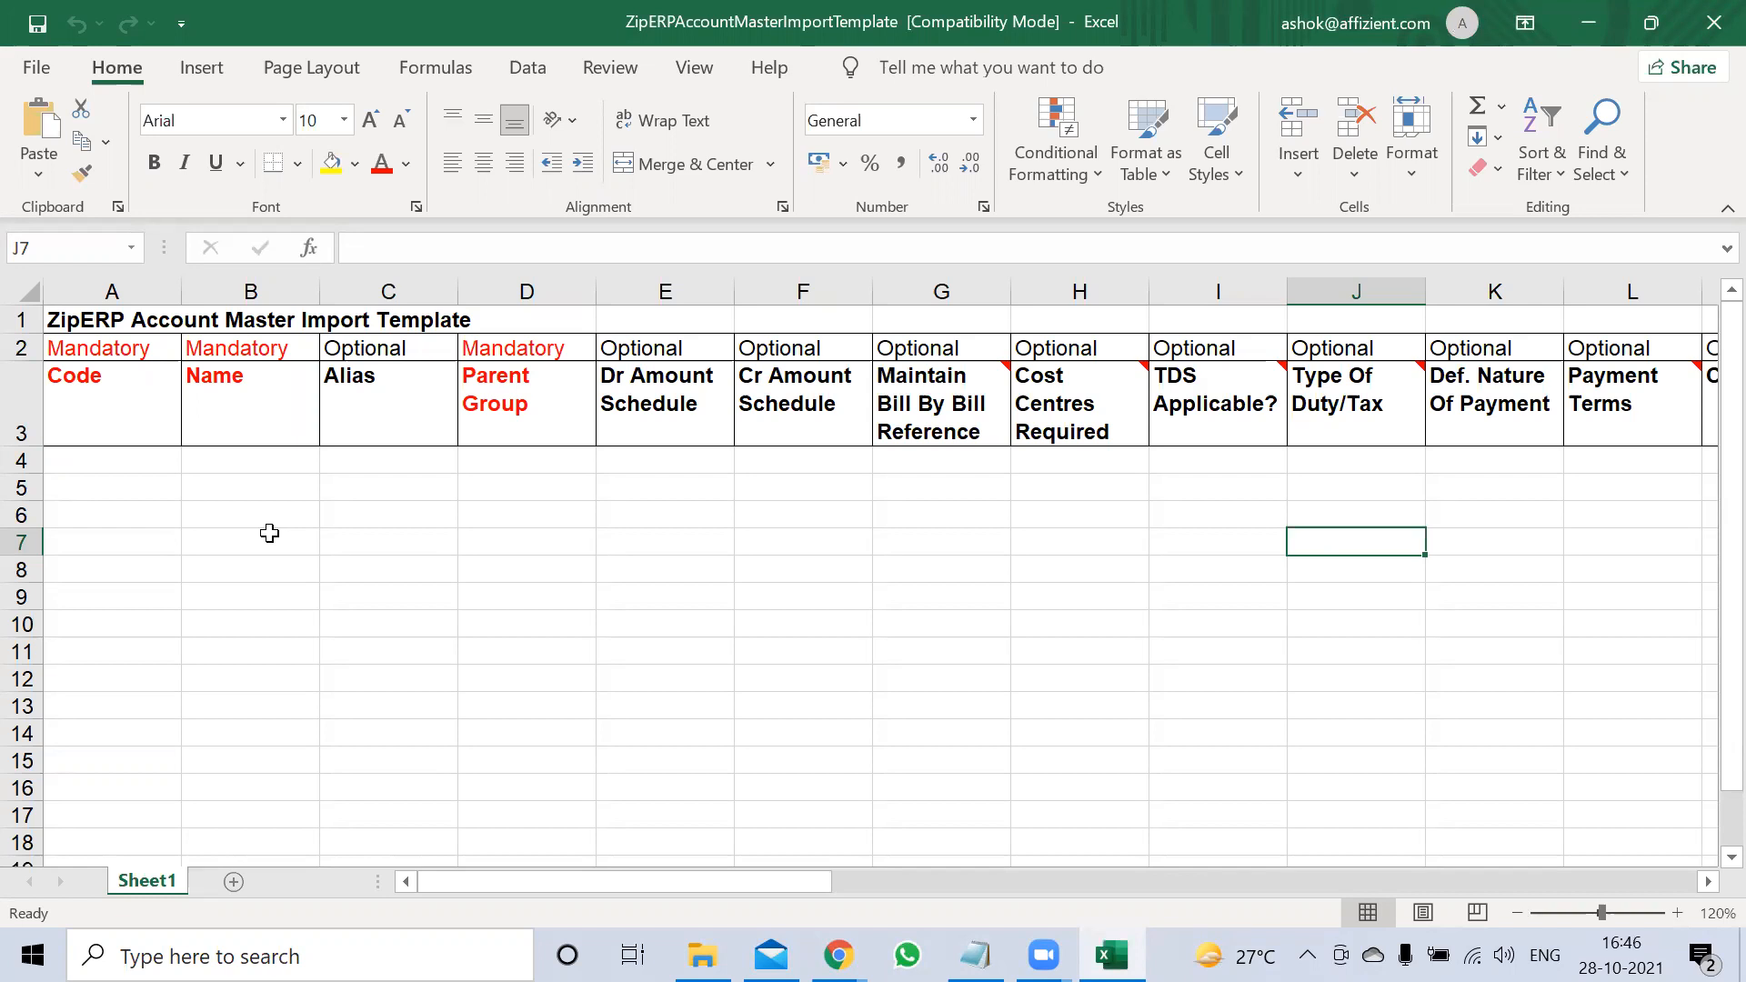
pyautogui.click(131, 452)
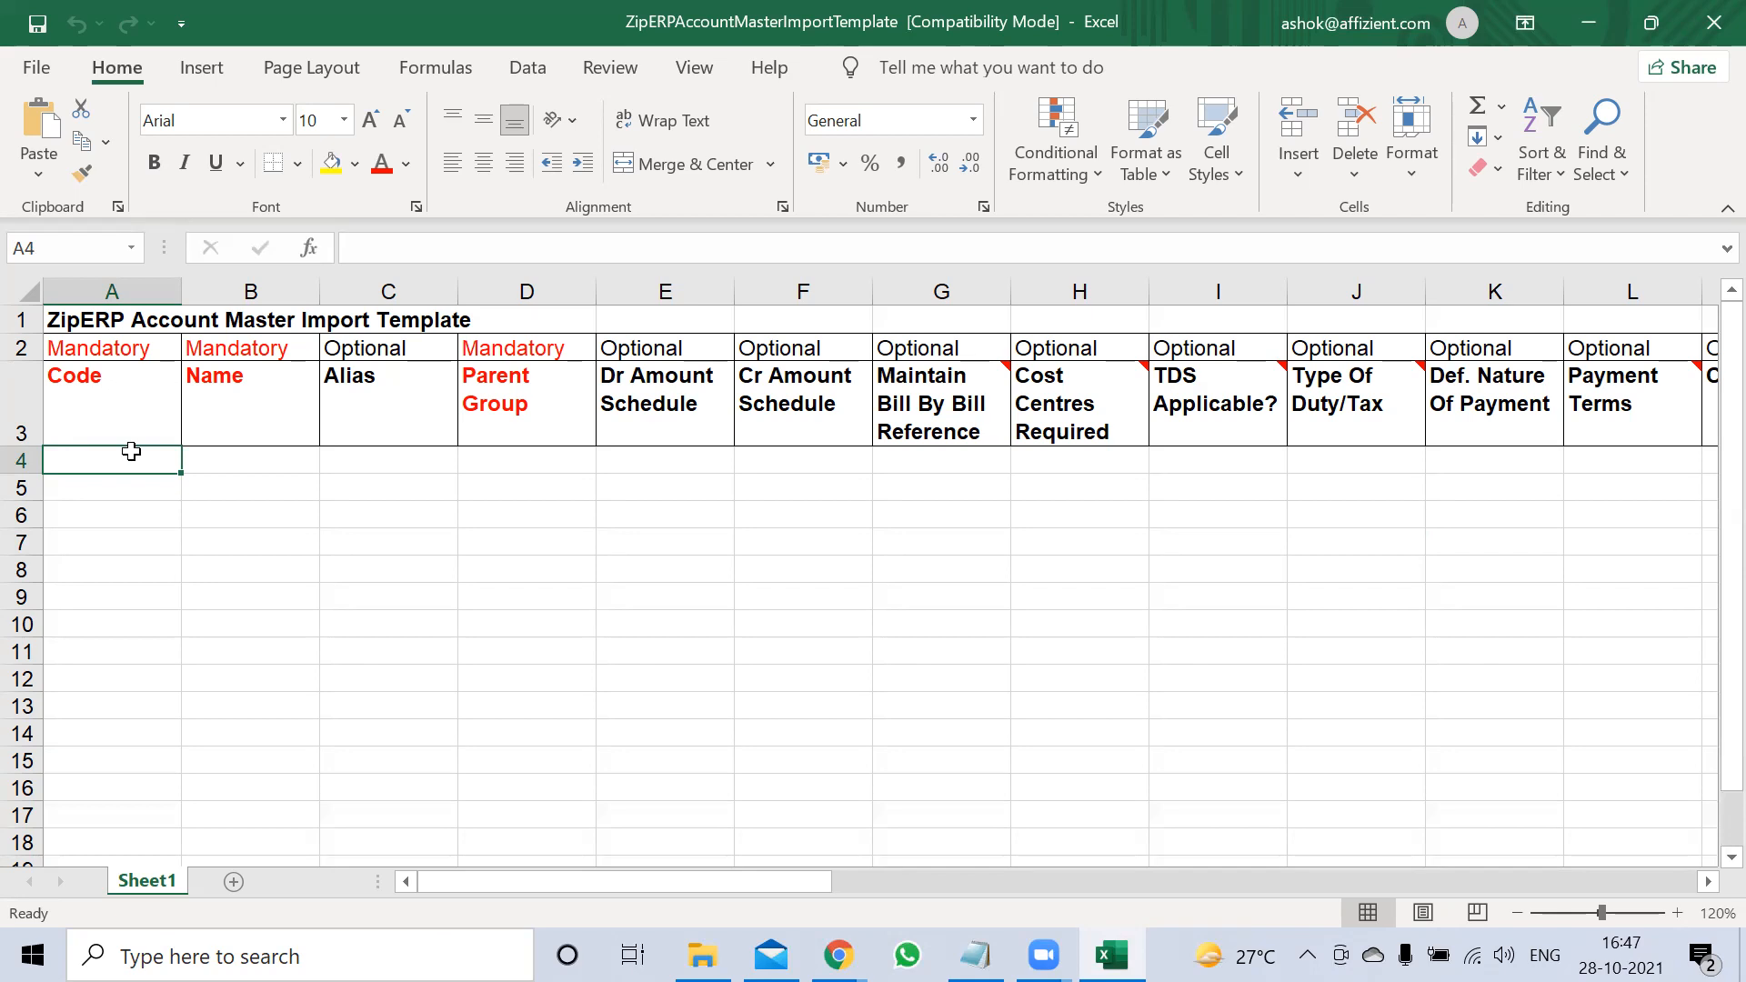
# Close the Account Master workbook, open ZipERPCustomersImportTemplate and select cell A4
pyautogui.click(1714, 22)
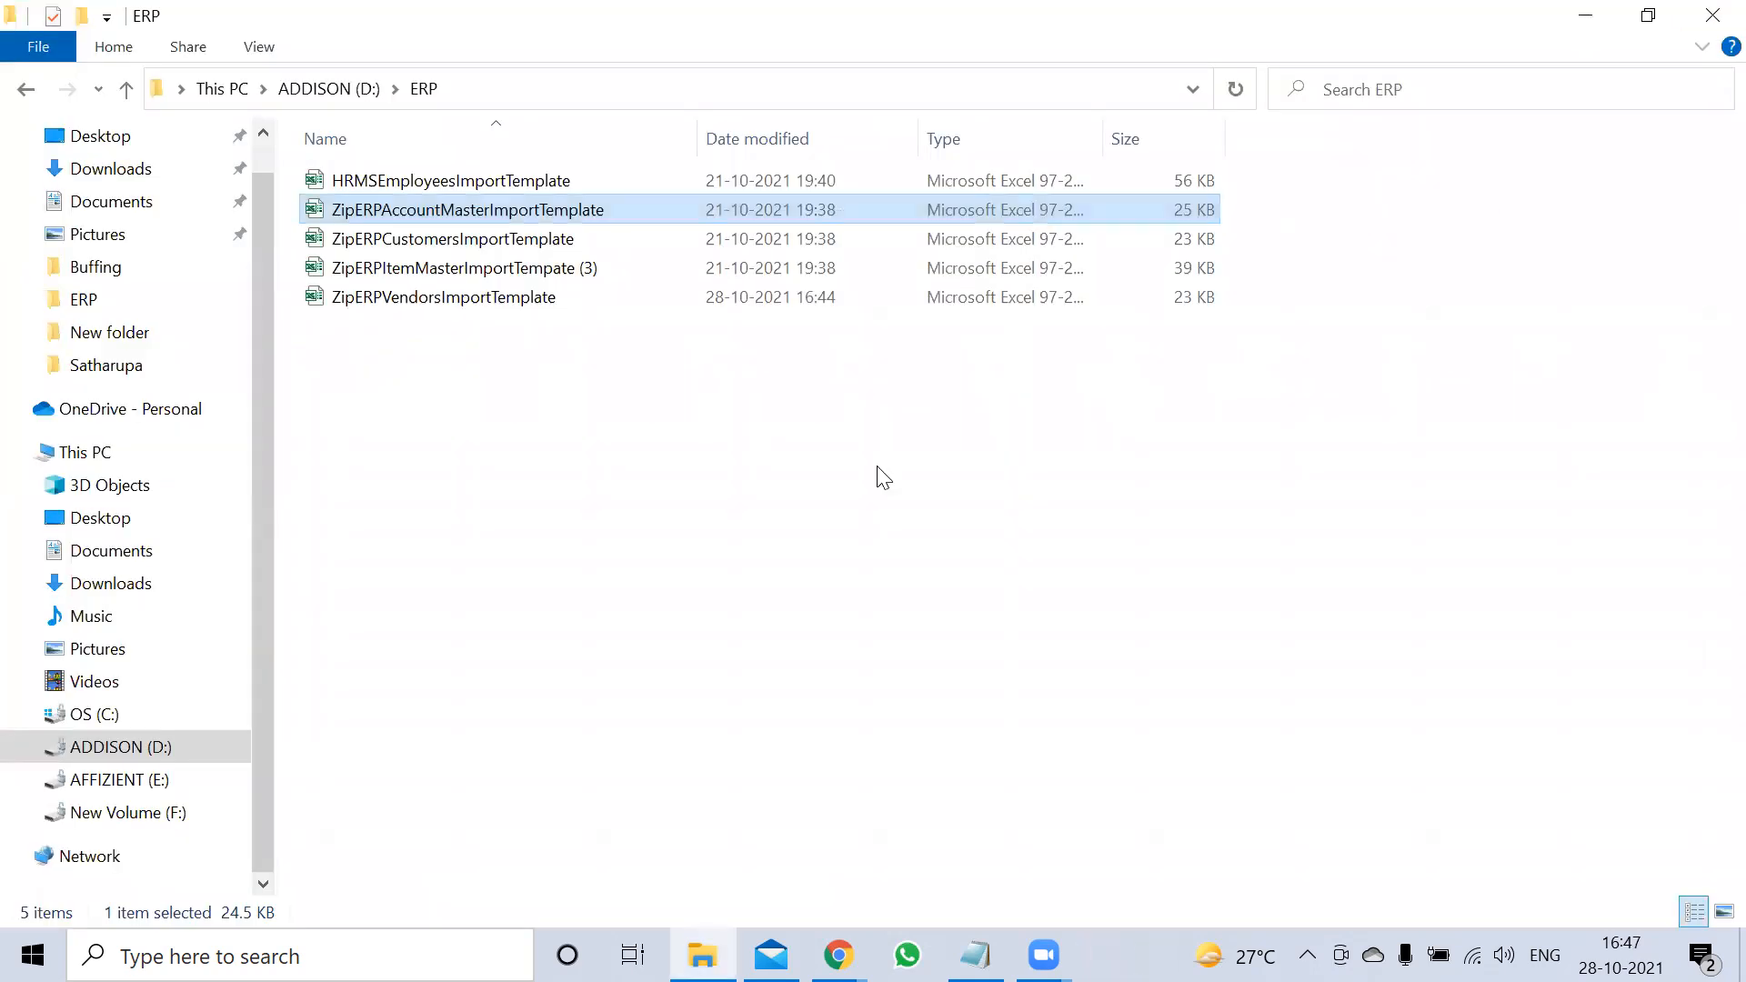
pyautogui.click(576, 401)
pyautogui.click(524, 273)
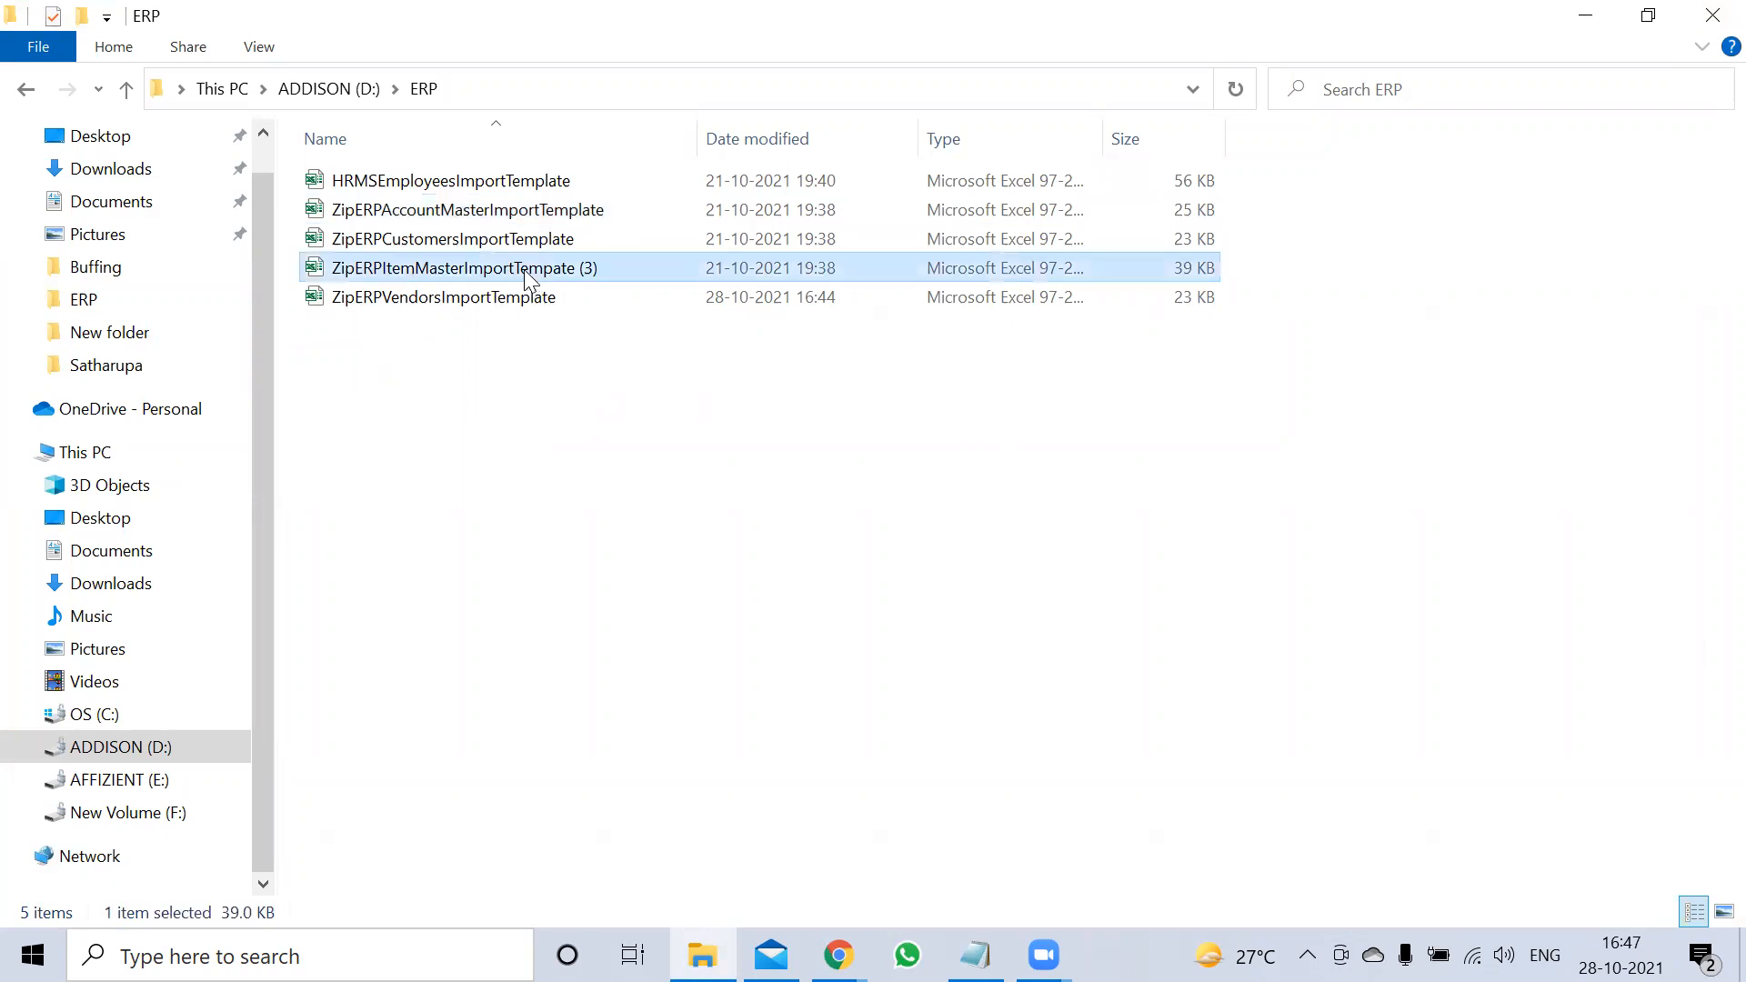
pyautogui.click(496, 242)
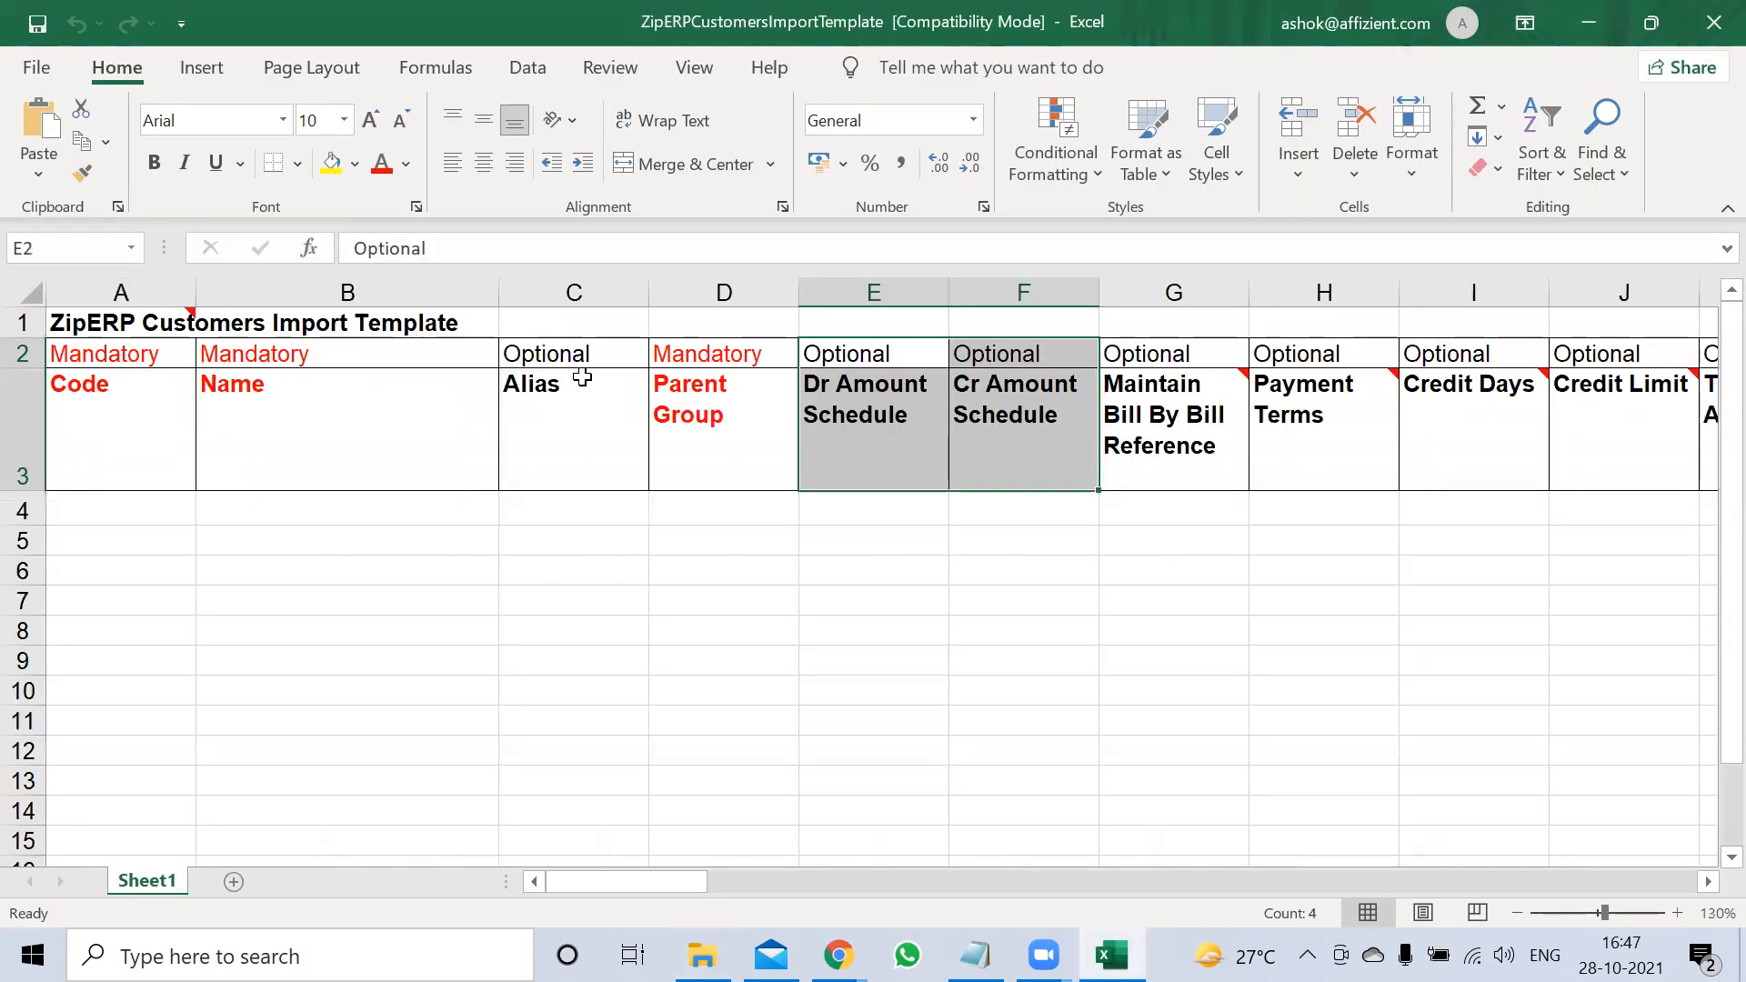
pyautogui.click(387, 501)
pyautogui.click(179, 503)
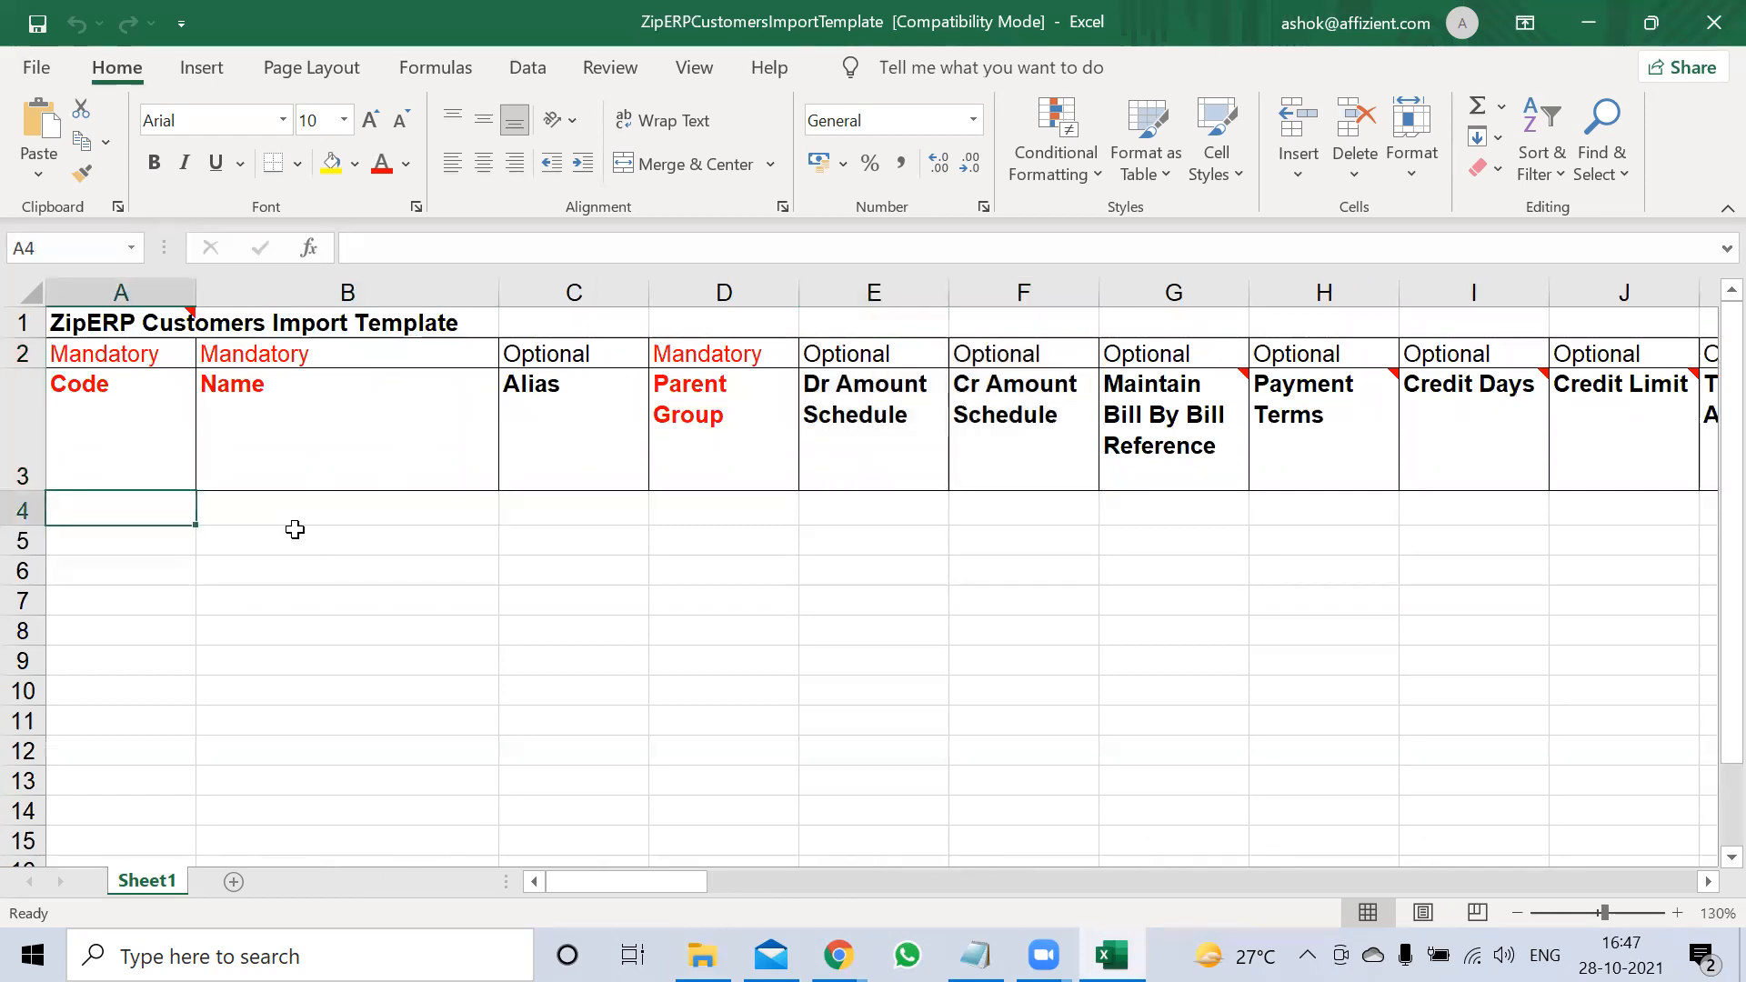
# Enter the customer code, company name, group Customers and bill-by-bill Y in row 4
pyautogui.write('C')
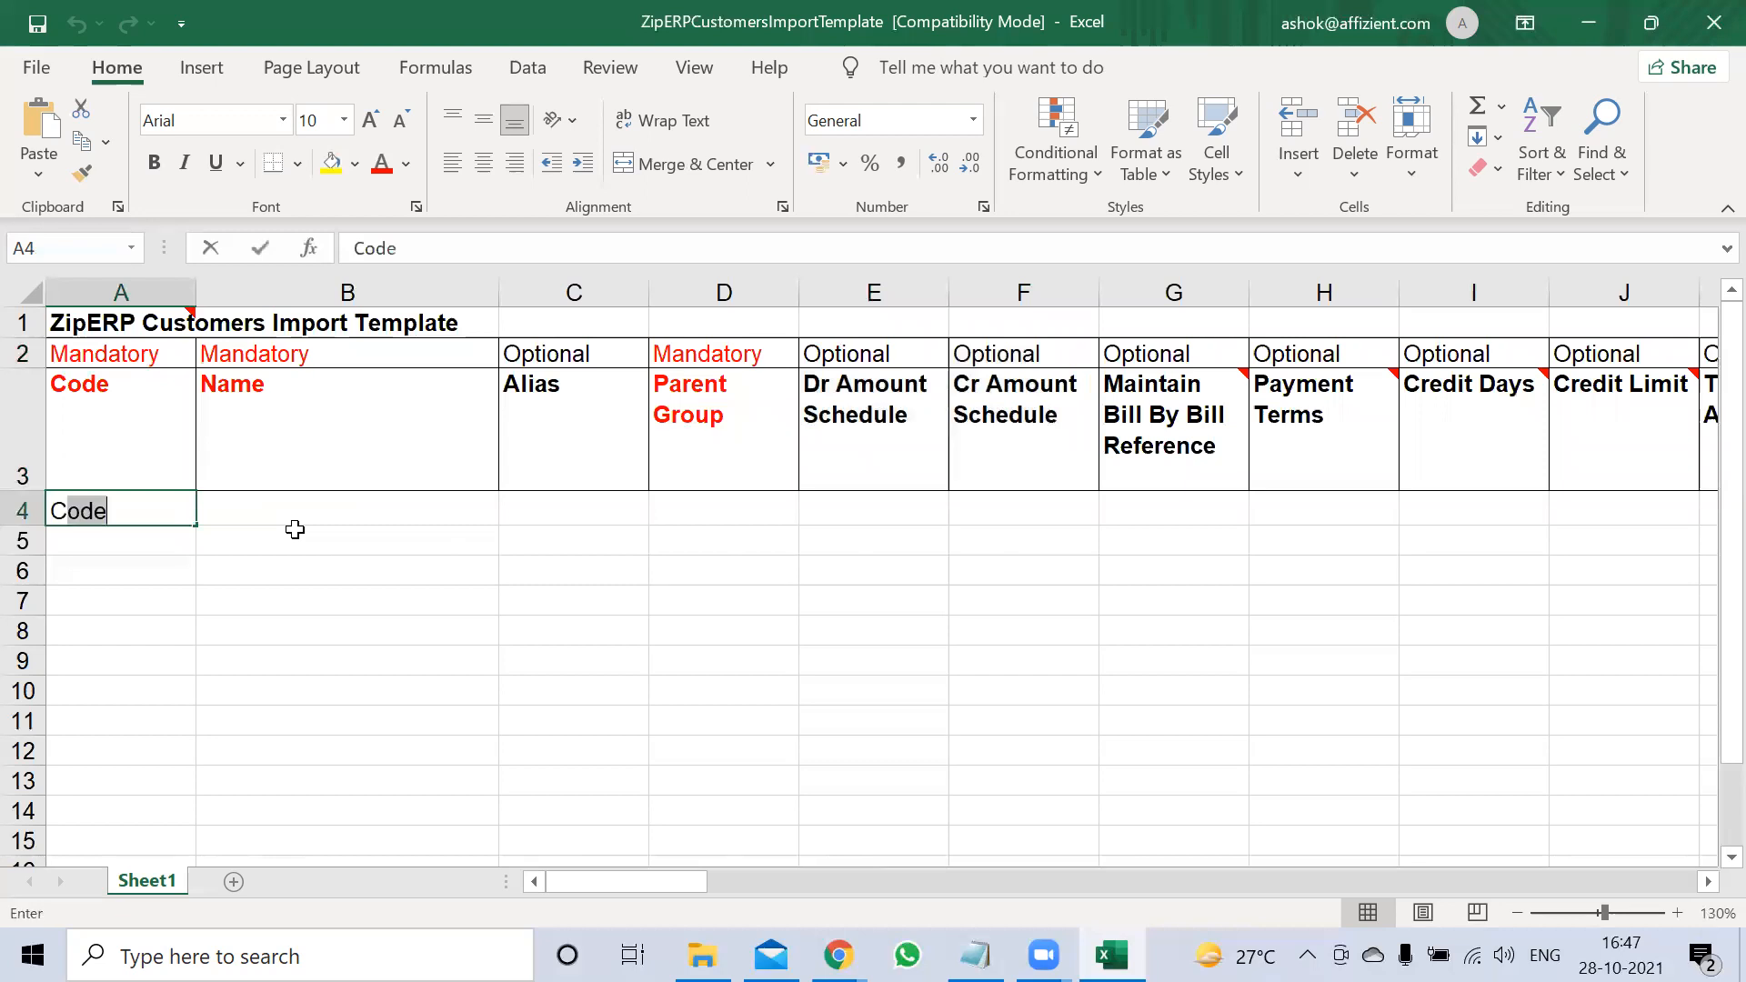
pyautogui.write('1002')
pyautogui.press('Tab')
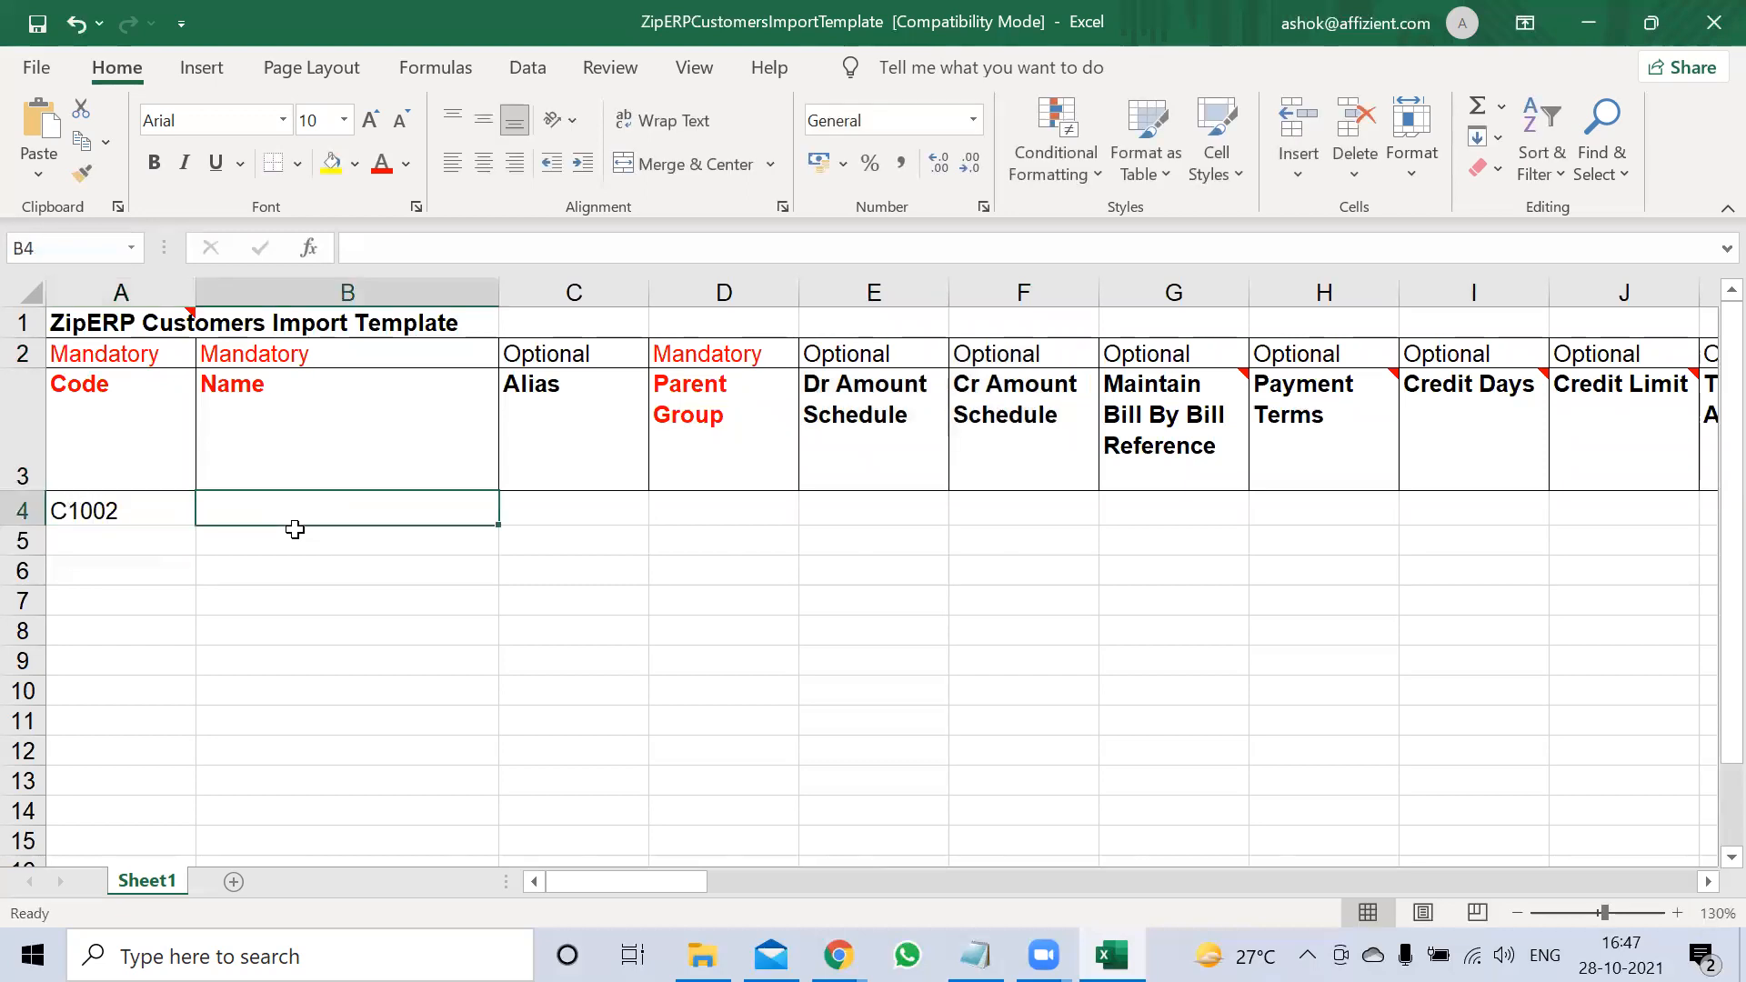
pyautogui.write('Ra')
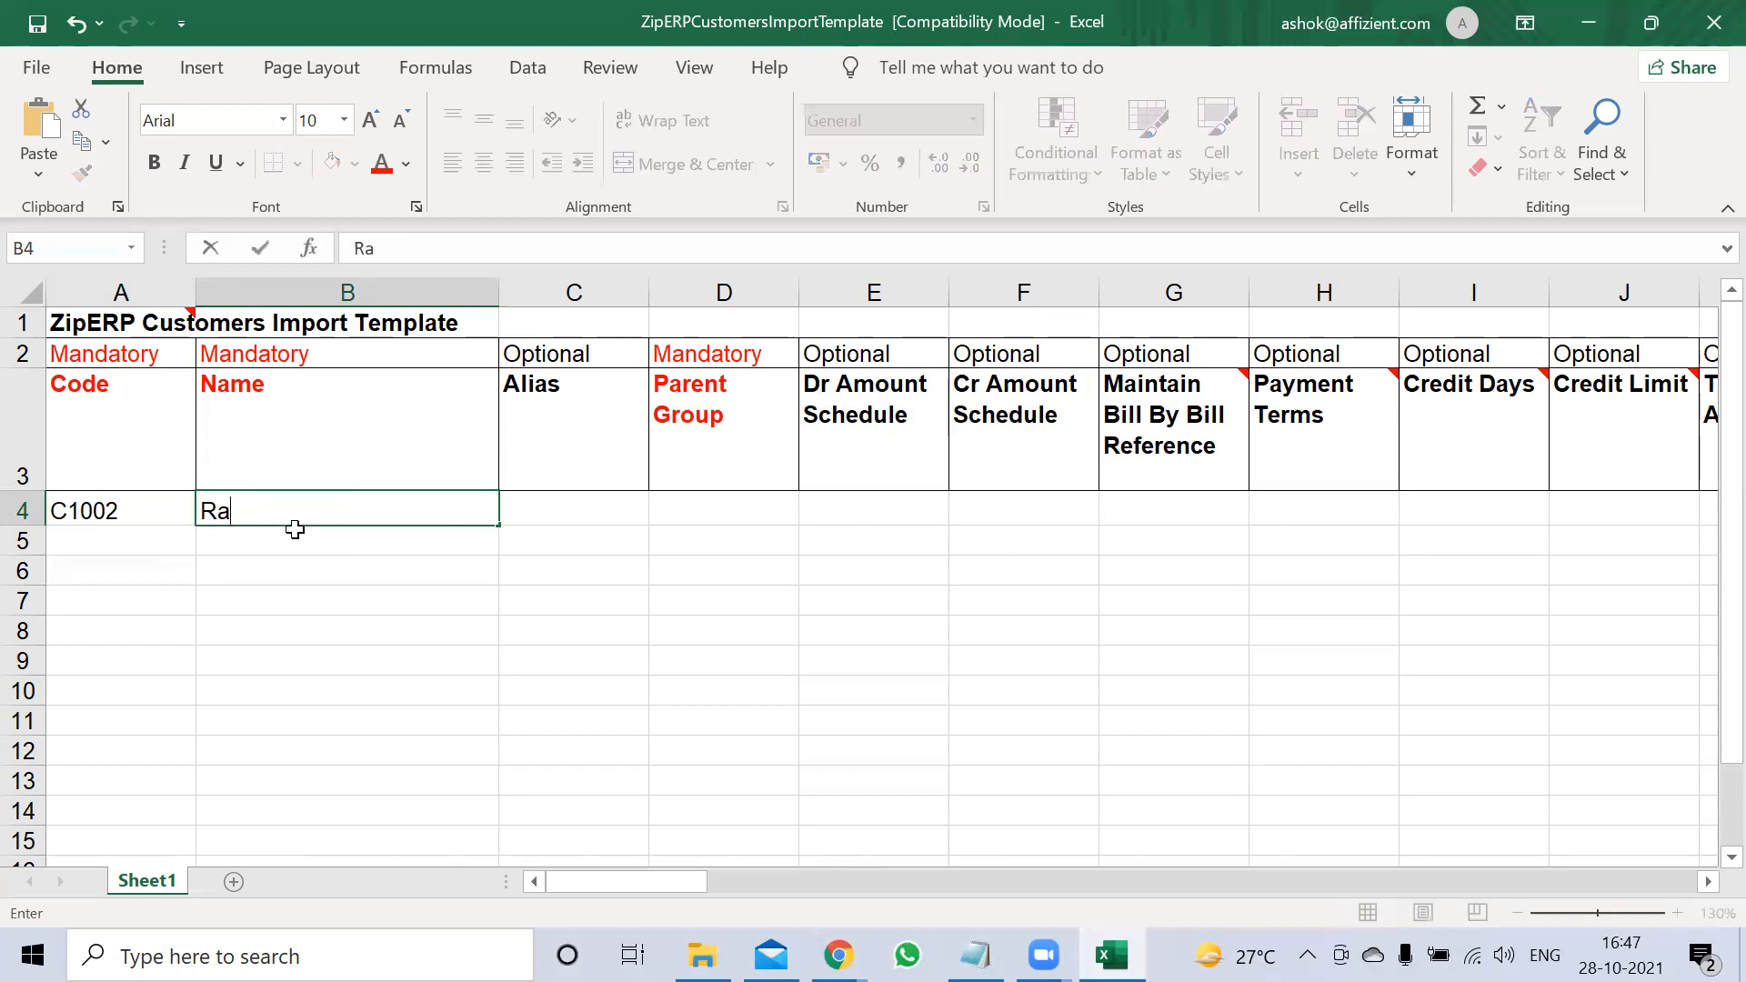
pyautogui.write('m Pvt Ltd')
pyautogui.press('Tab')
pyautogui.press('Tab')
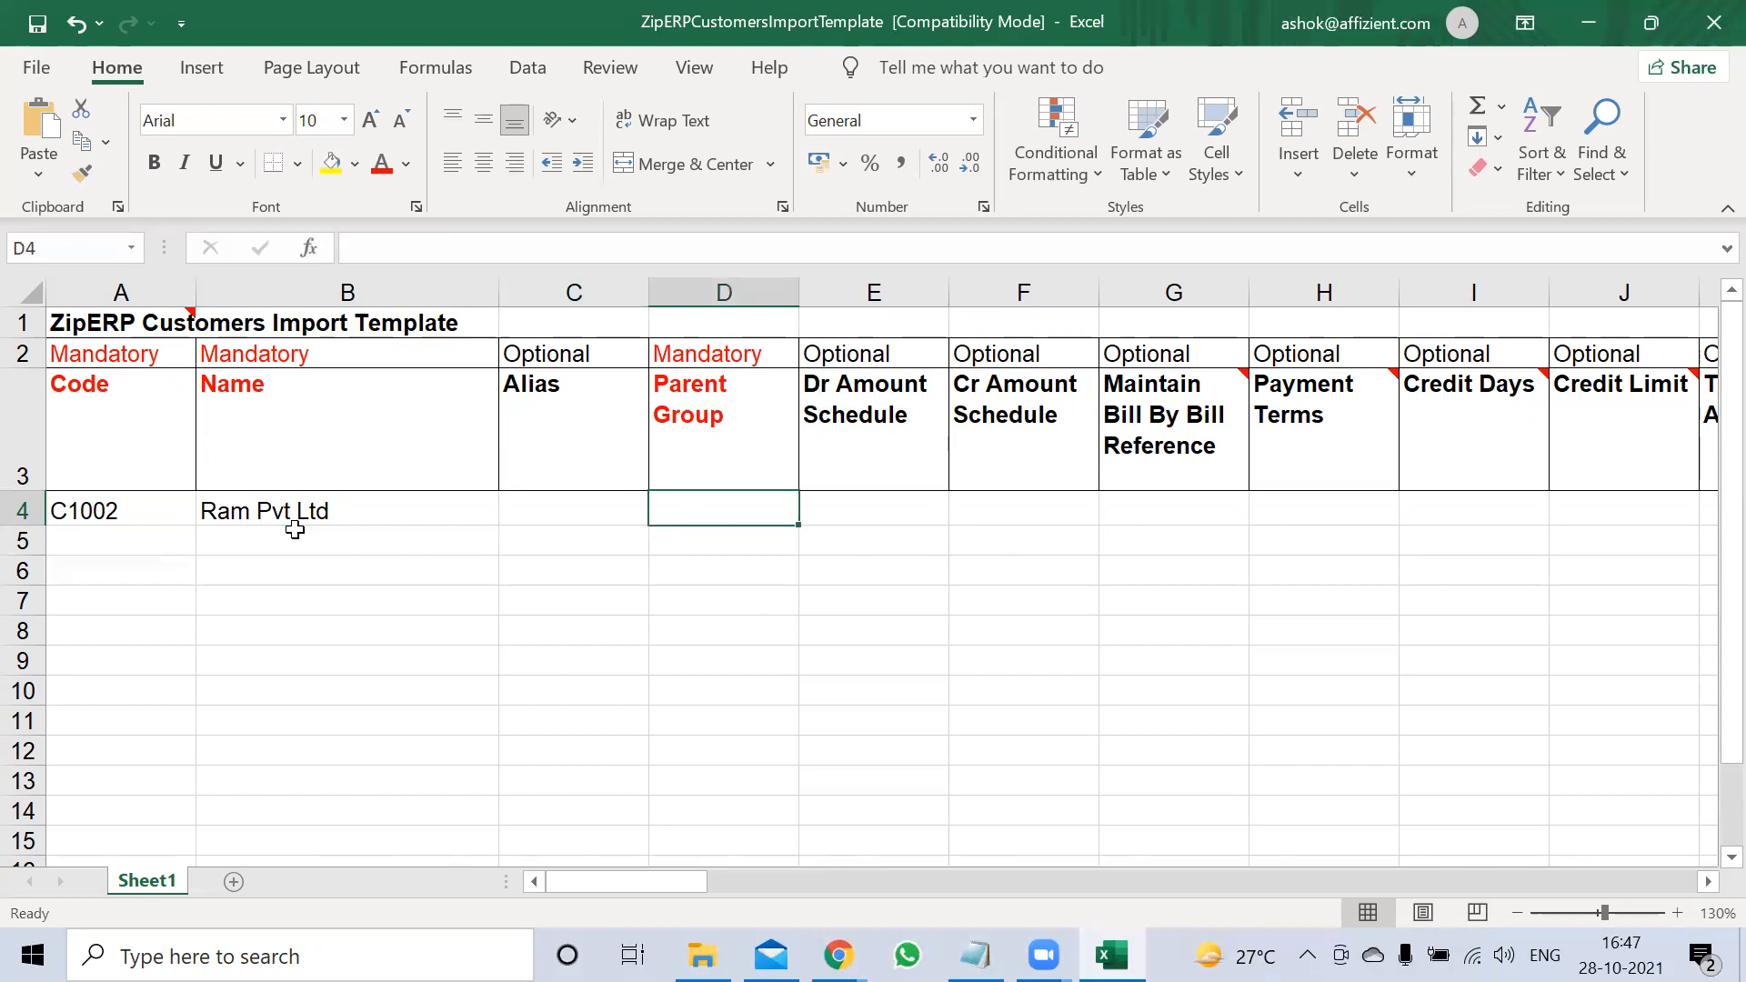
pyautogui.write('Customers')
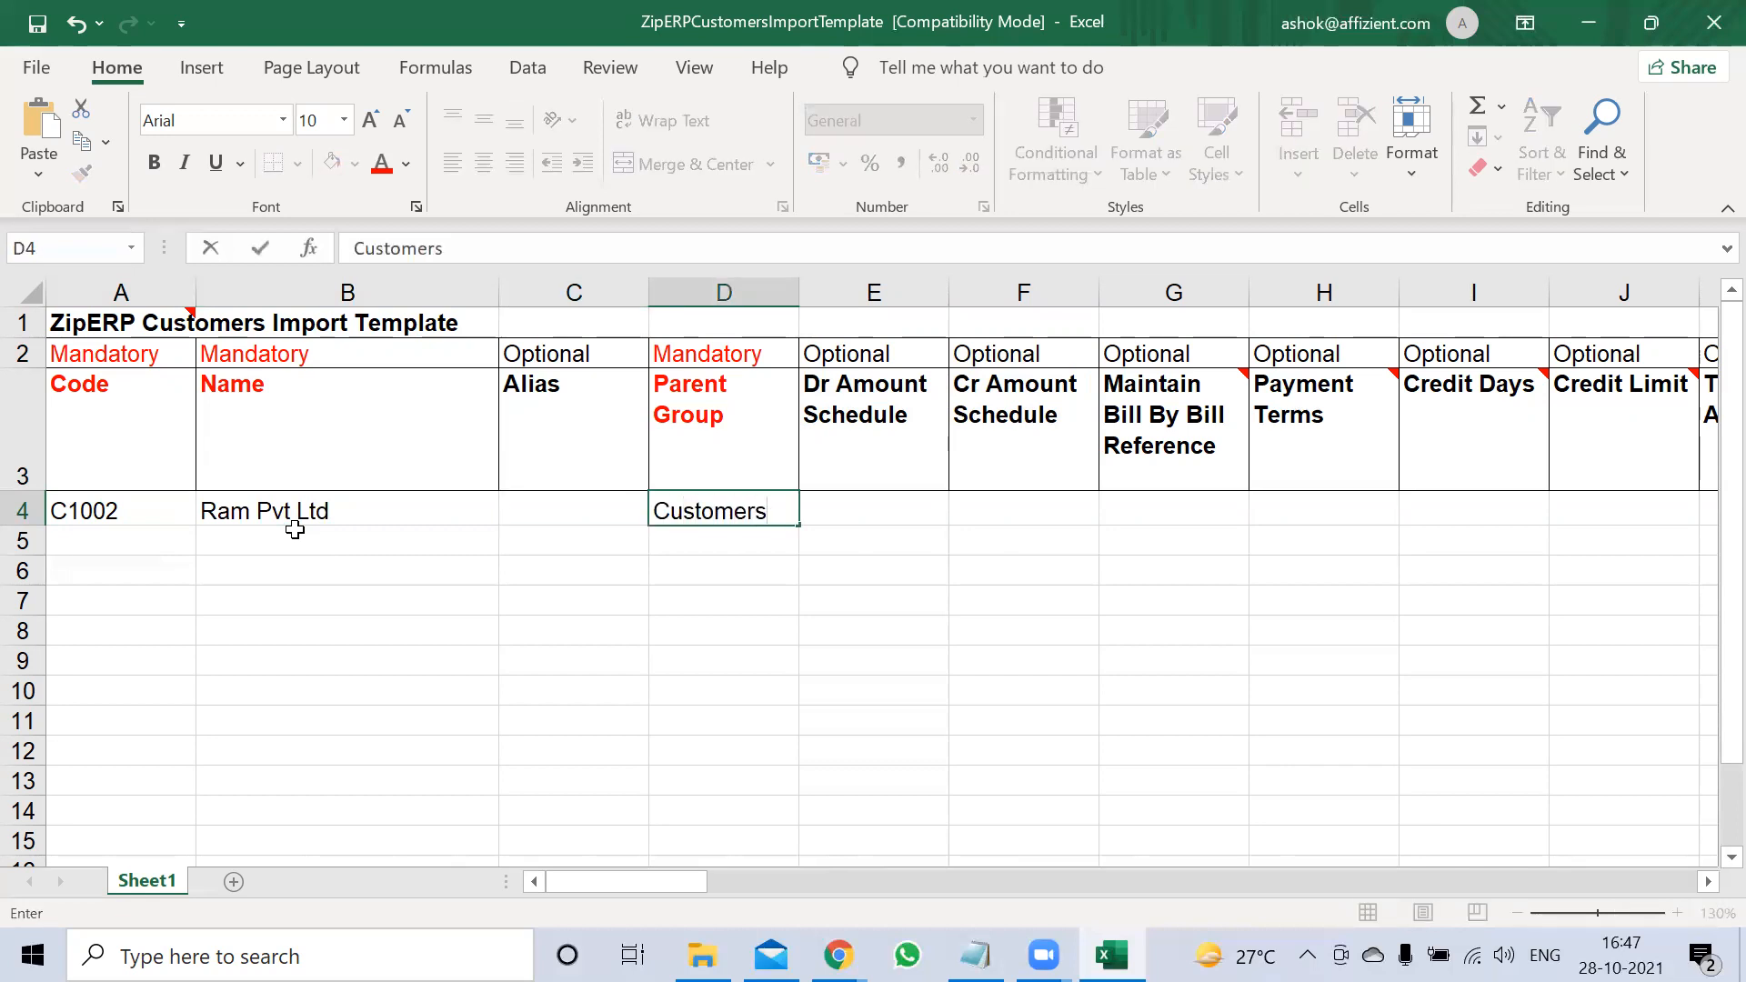
pyautogui.press('Tab')
pyautogui.press('Tab')
pyautogui.press('Tab')
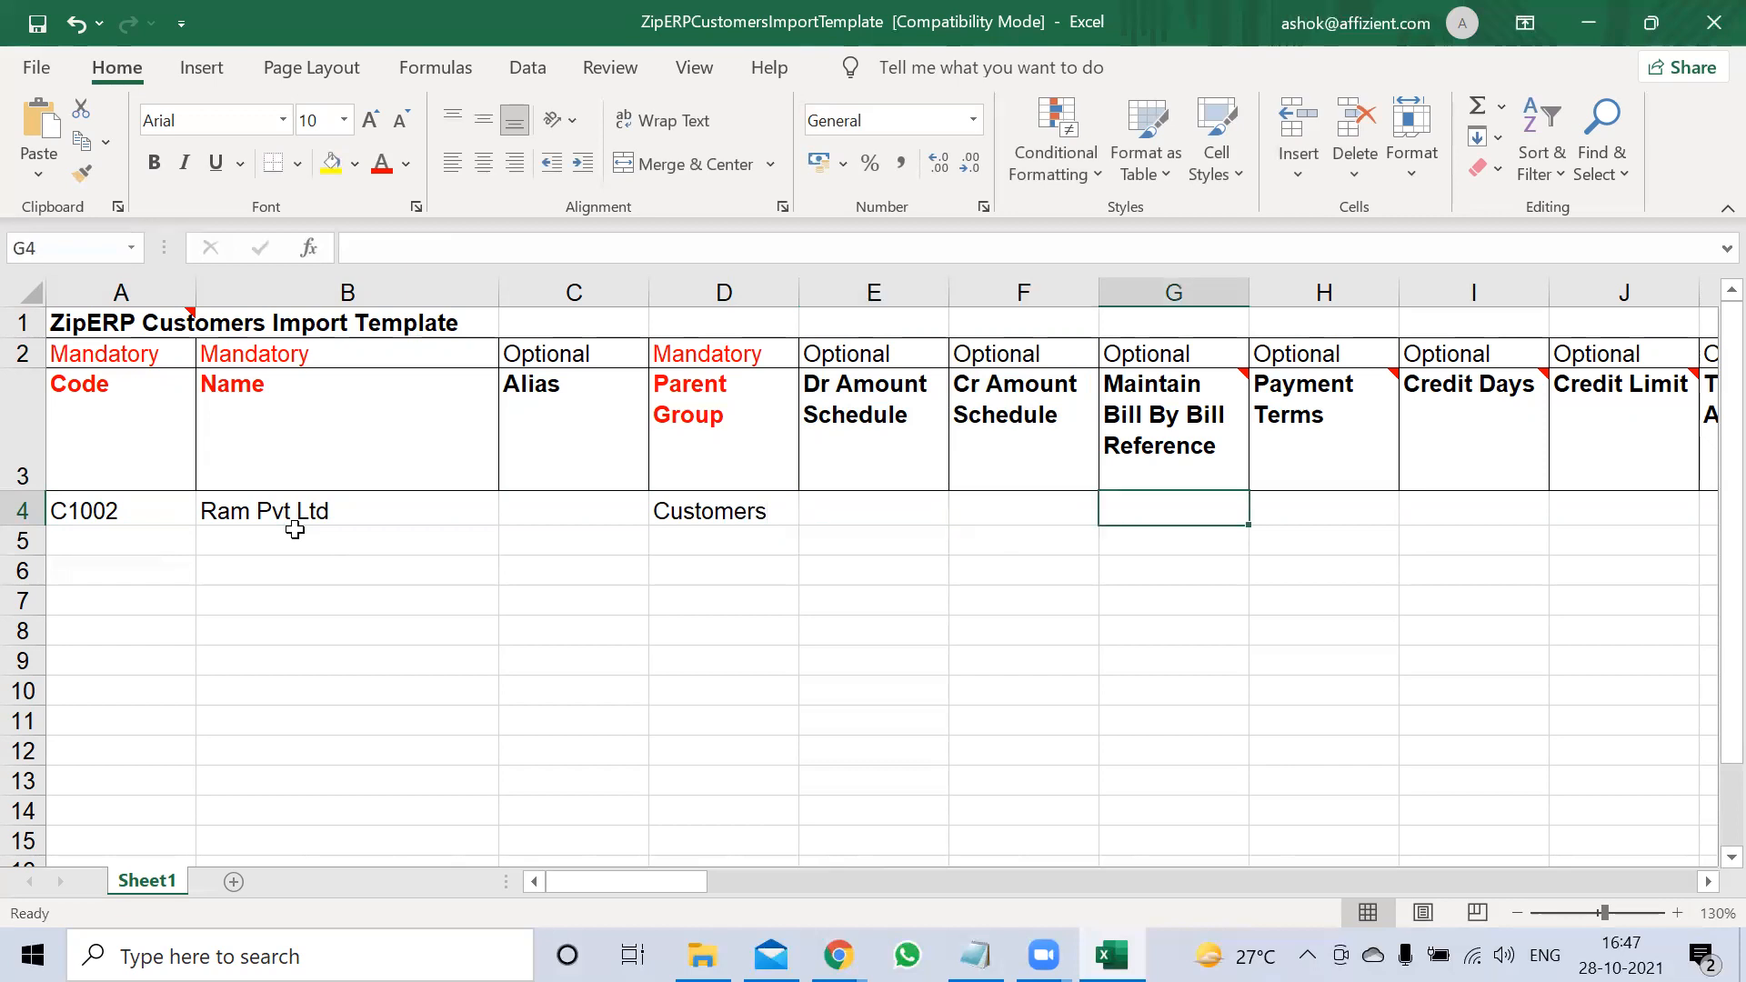
pyautogui.write('Y')
pyautogui.press('Tab')
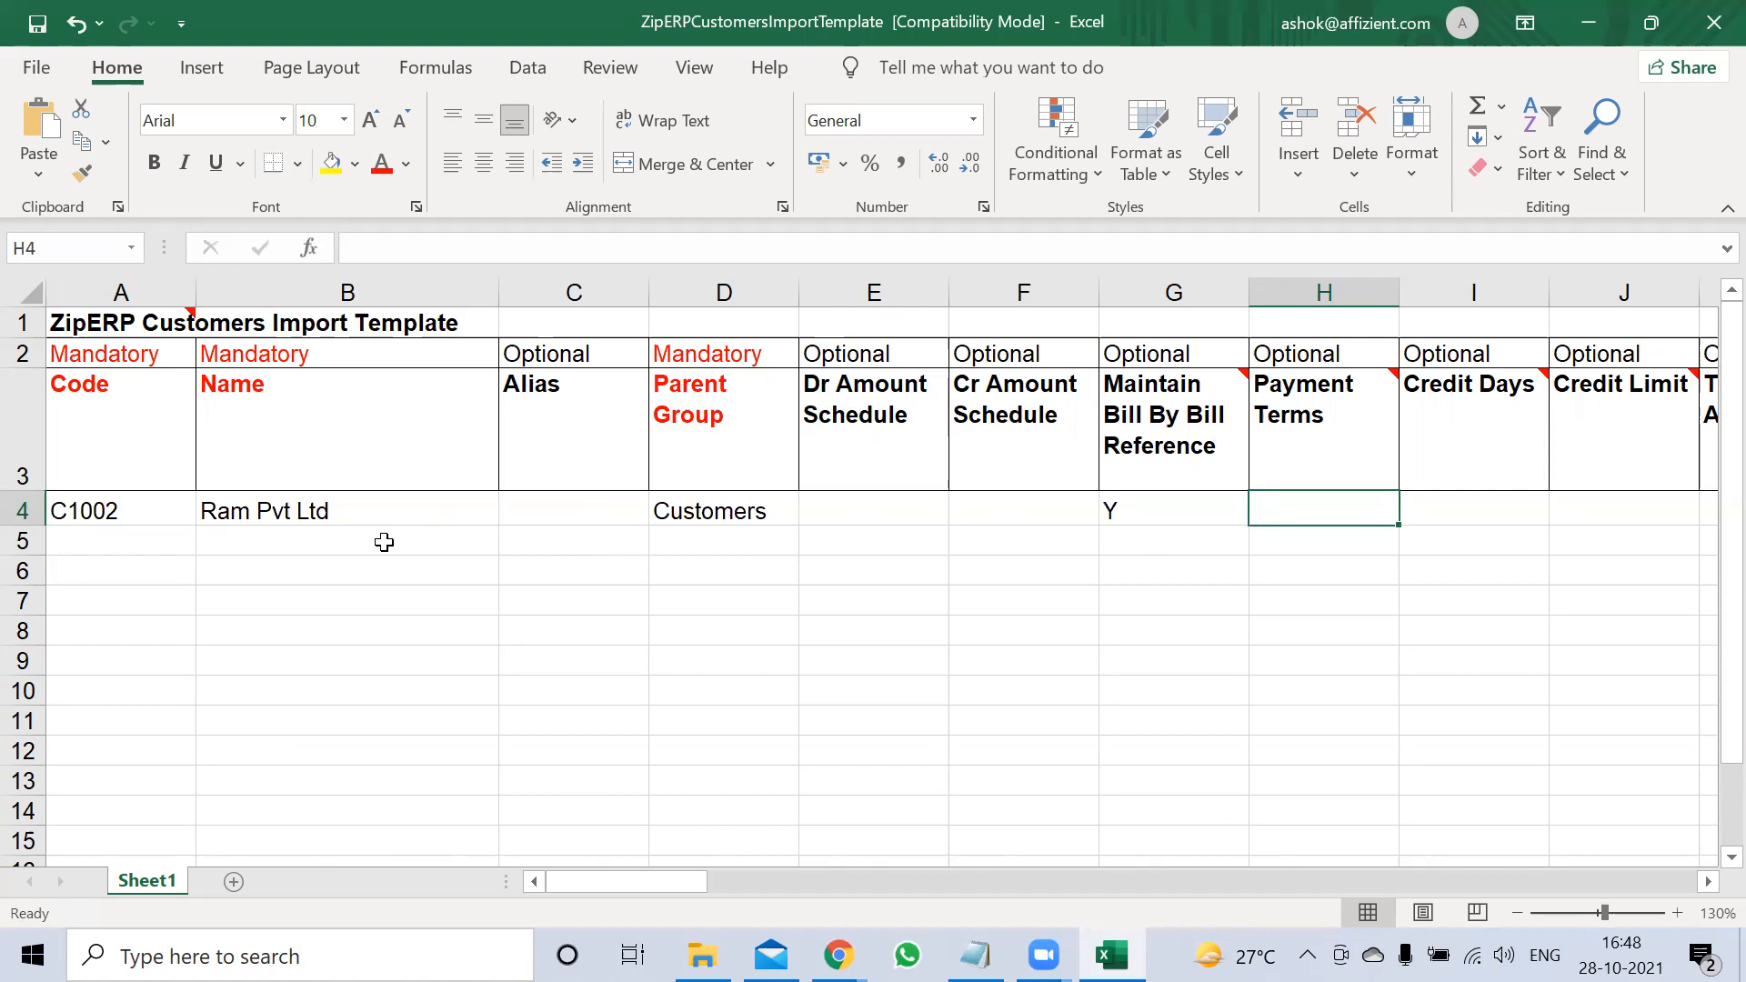
# Set Business Area to GEN in M4, then move along row 4 to GST Registration Type
pyautogui.press('Right')
pyautogui.press('Right')
pyautogui.press('Right')
pyautogui.press('Right')
pyautogui.press('Right')
pyautogui.press('Right')
pyautogui.press('Right')
pyautogui.press('Right')
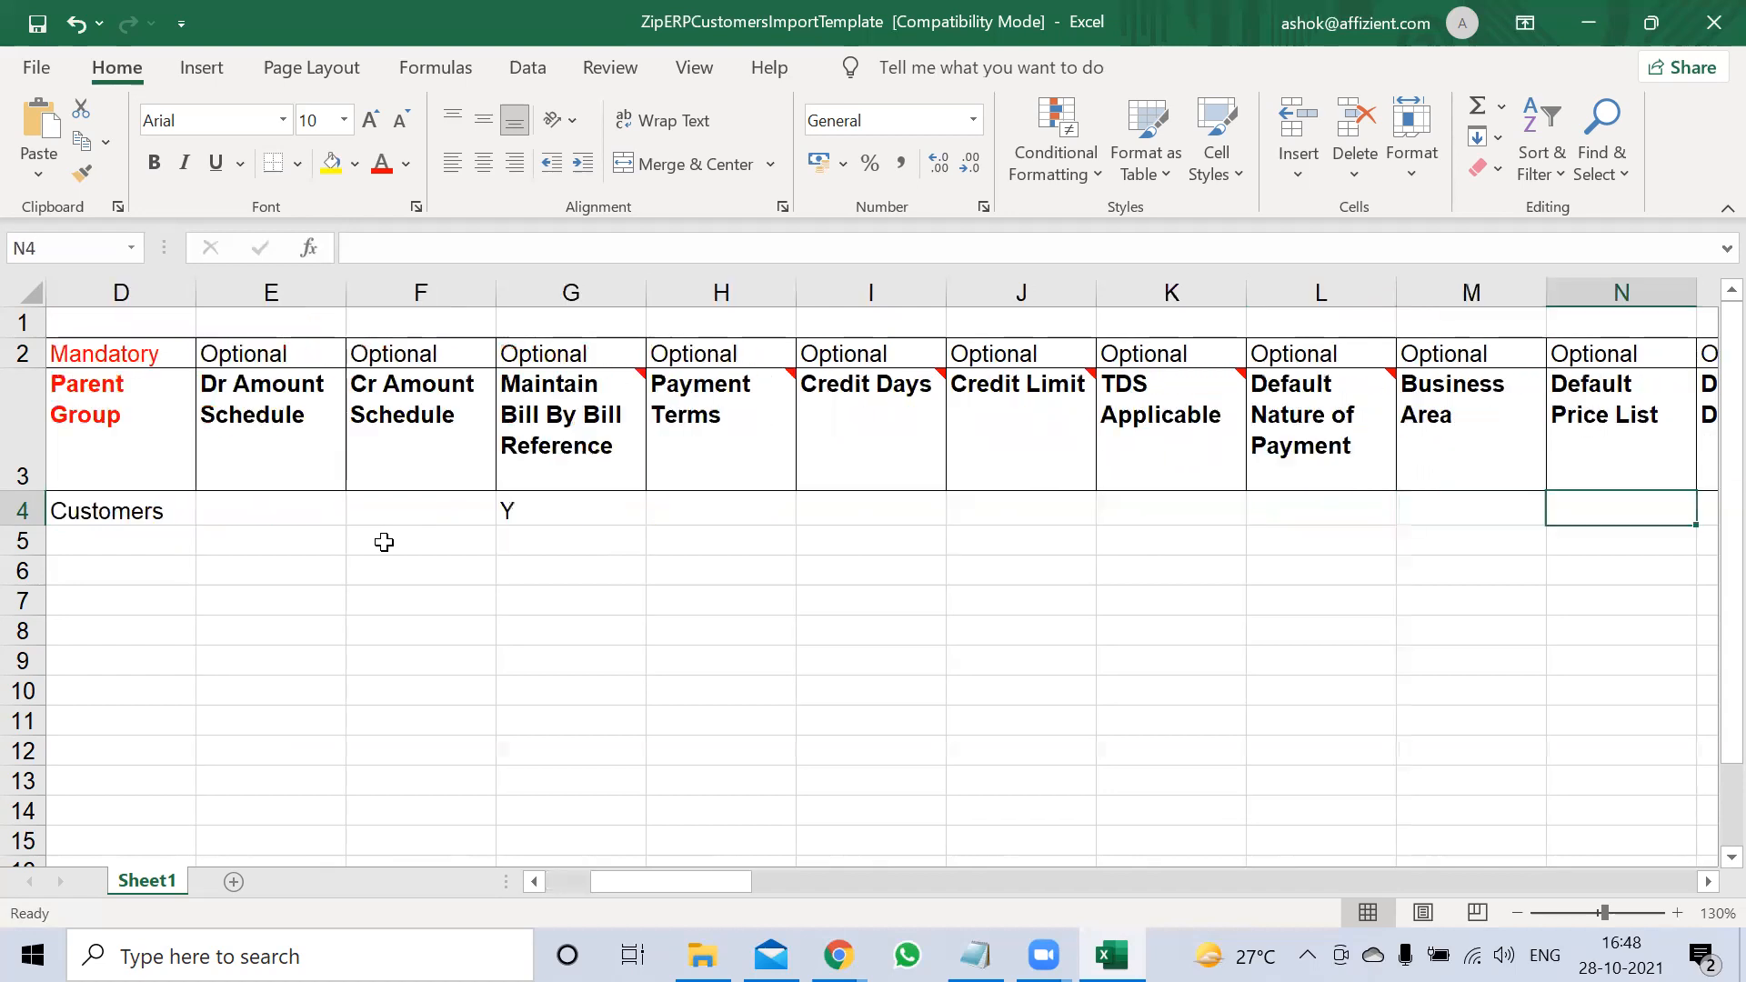
pyautogui.press('Right')
pyautogui.press('Right')
pyautogui.press('Left')
pyautogui.press('Left')
pyautogui.press('Left')
pyautogui.press('Left')
pyautogui.press('Left')
pyautogui.press('Left')
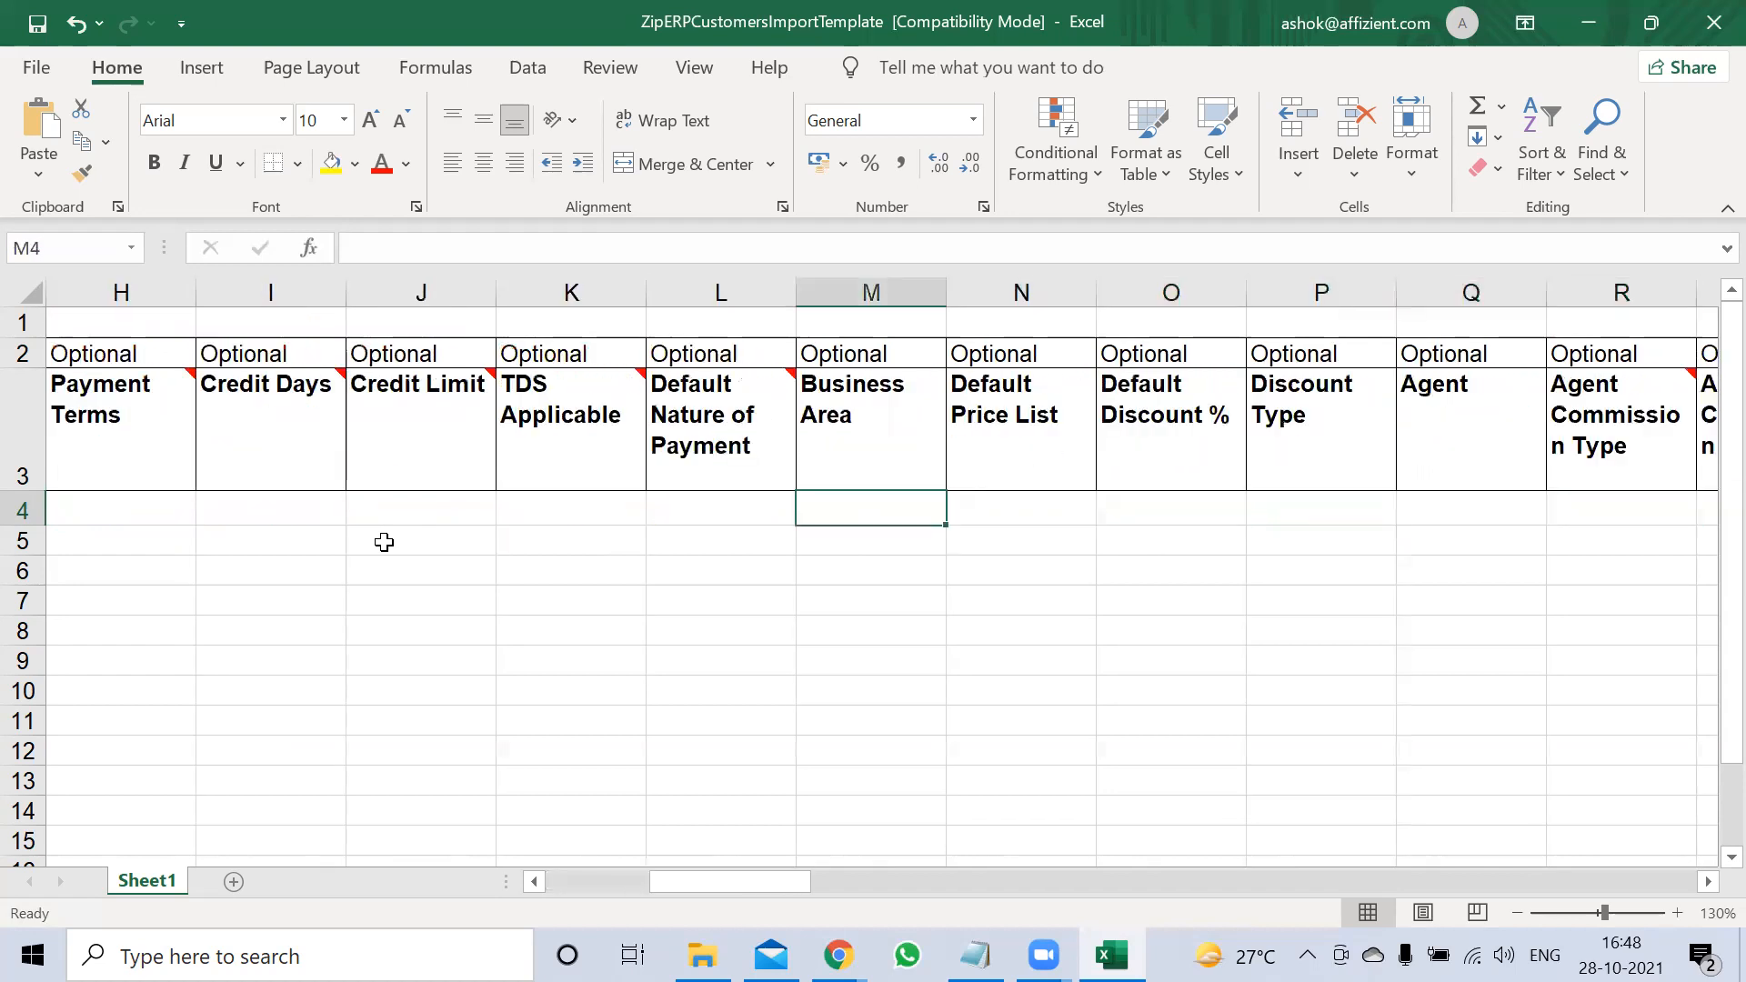
pyautogui.press('Right')
pyautogui.write('GEN')
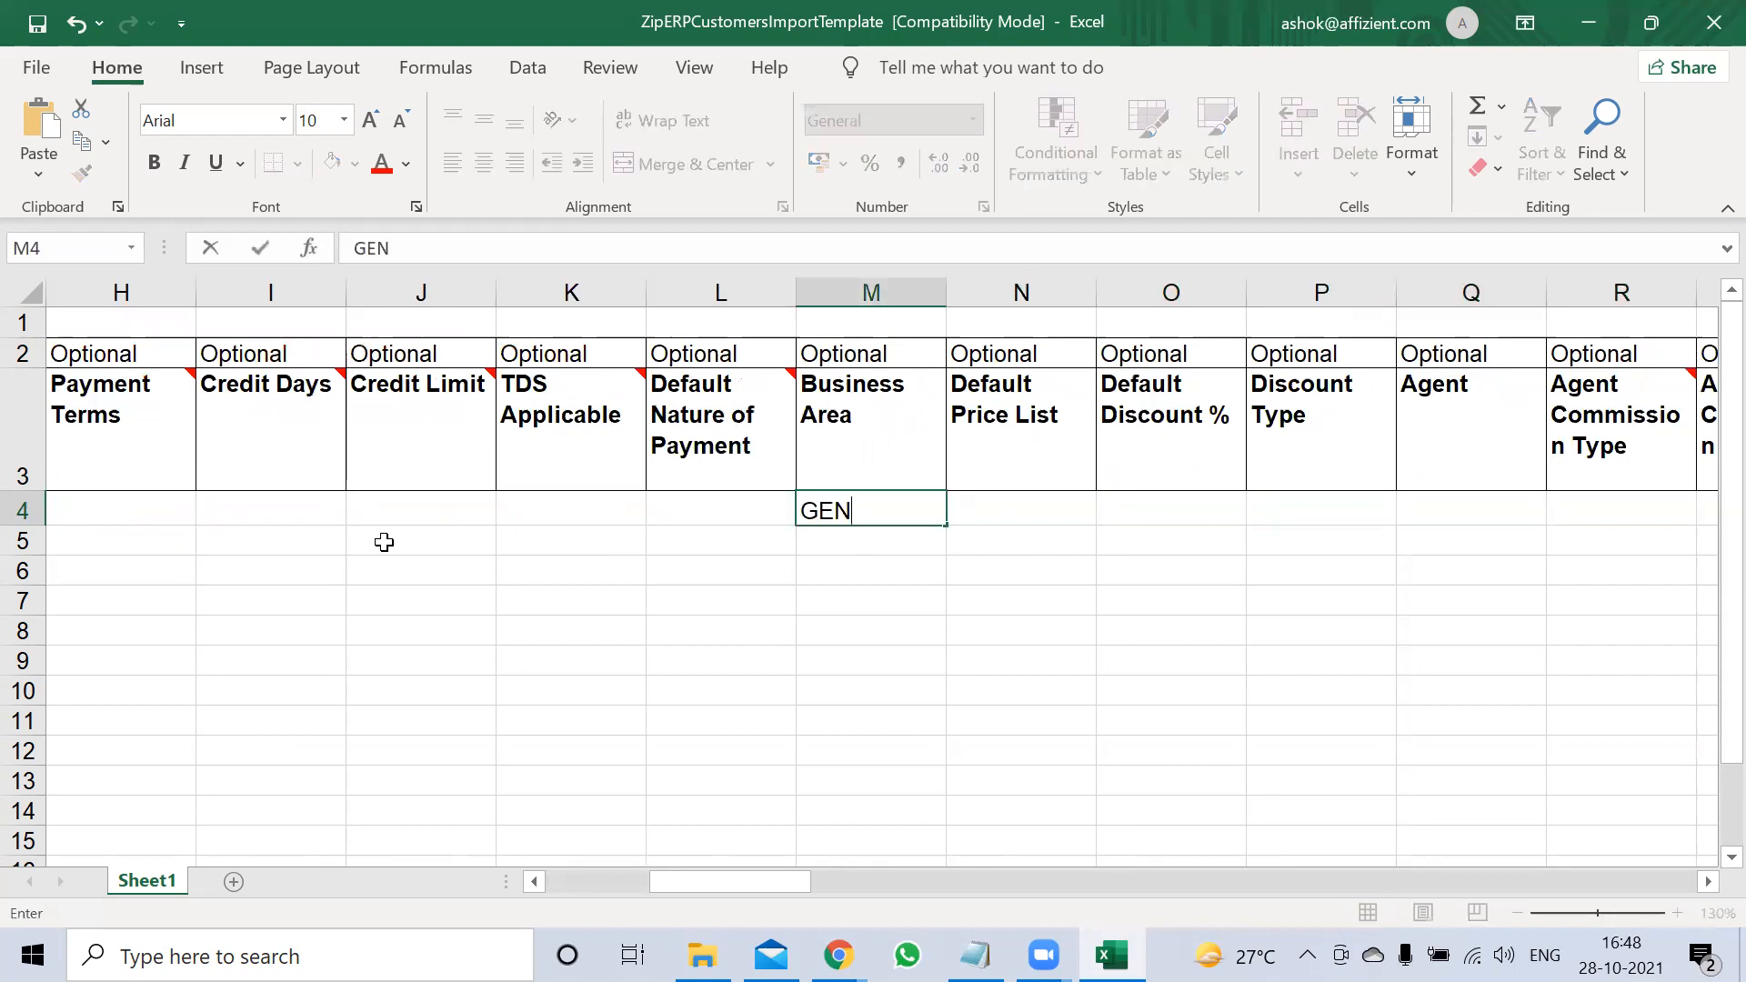
pyautogui.press('Right')
pyautogui.press('Right')
pyautogui.press('Right')
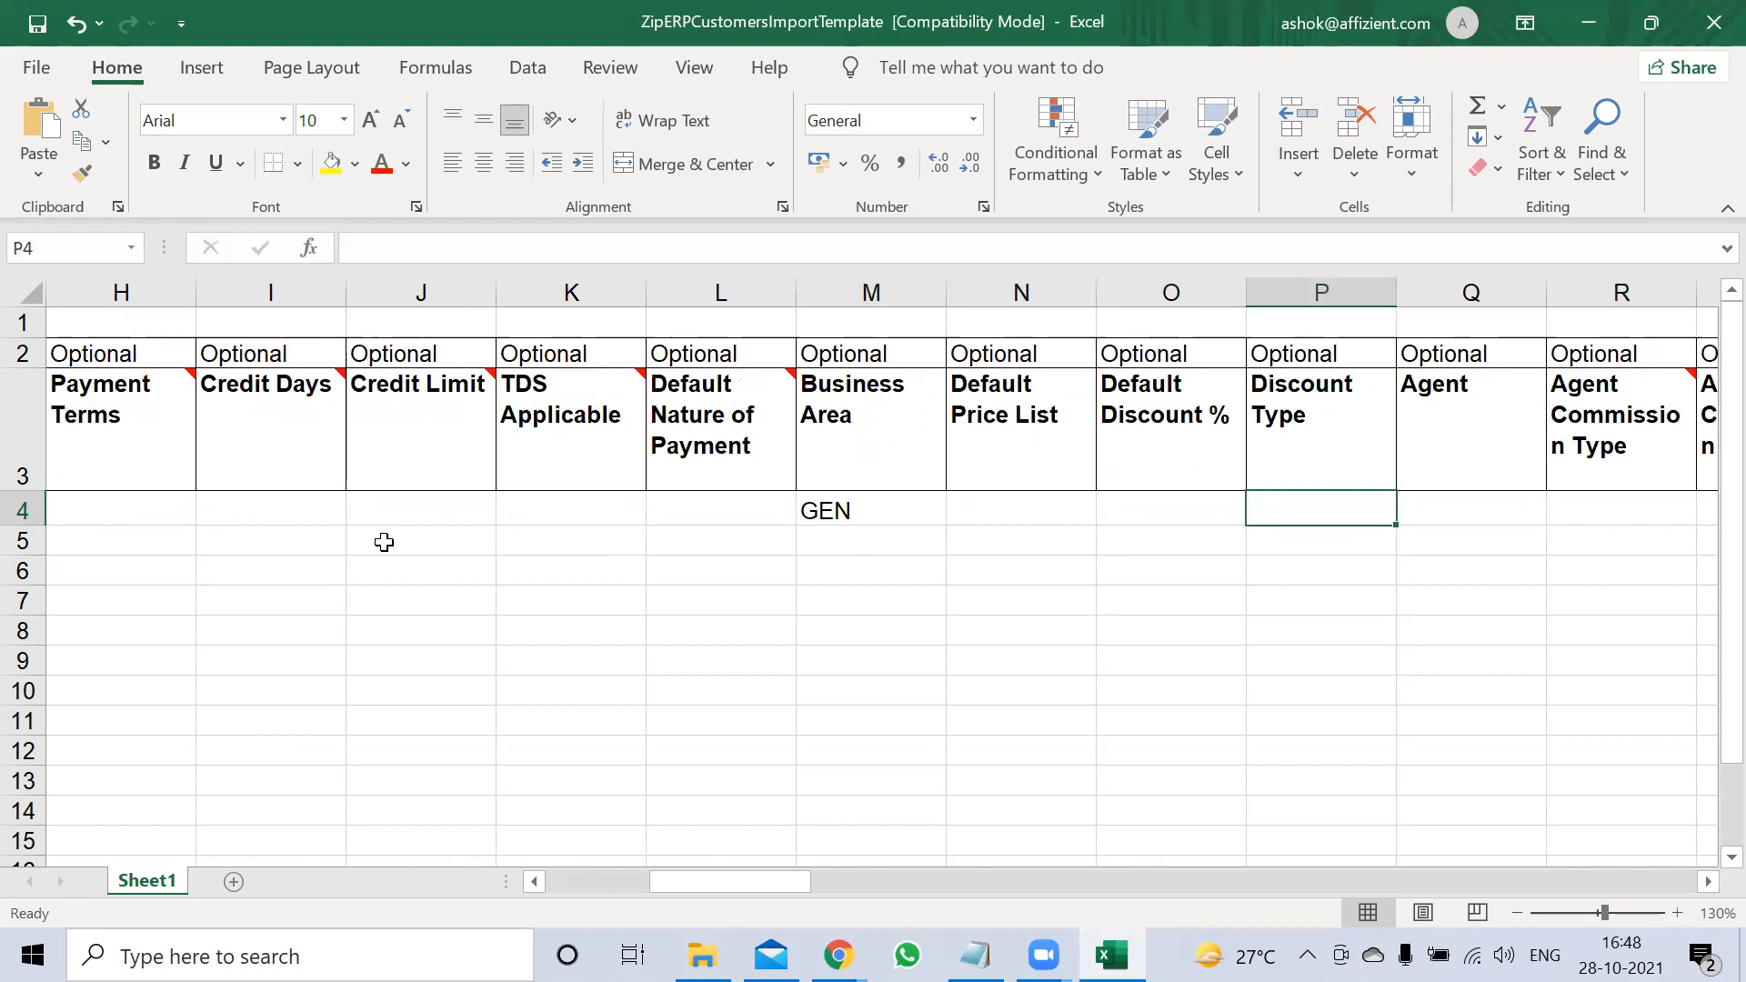
pyautogui.press('Right')
pyautogui.press('Right')
pyautogui.press('Right')
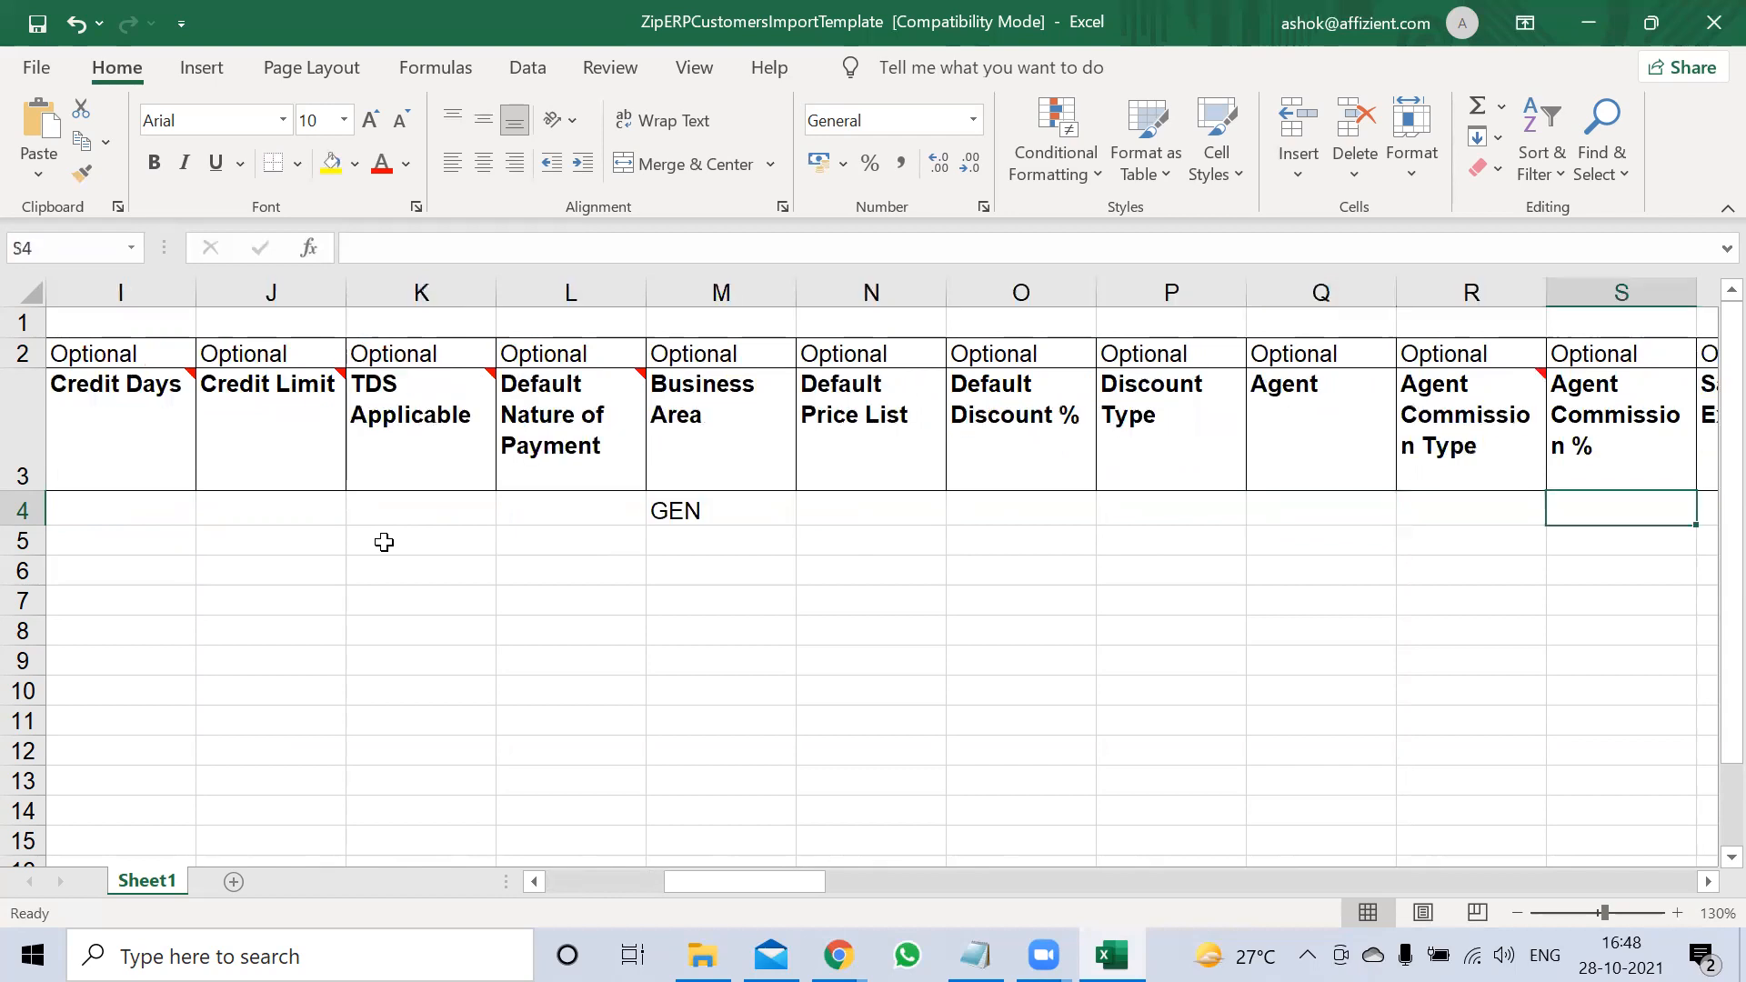
pyautogui.press('Right')
pyautogui.press('Right')
pyautogui.press('Right')
pyautogui.press('Right')
pyautogui.press('Right')
pyautogui.press('Right')
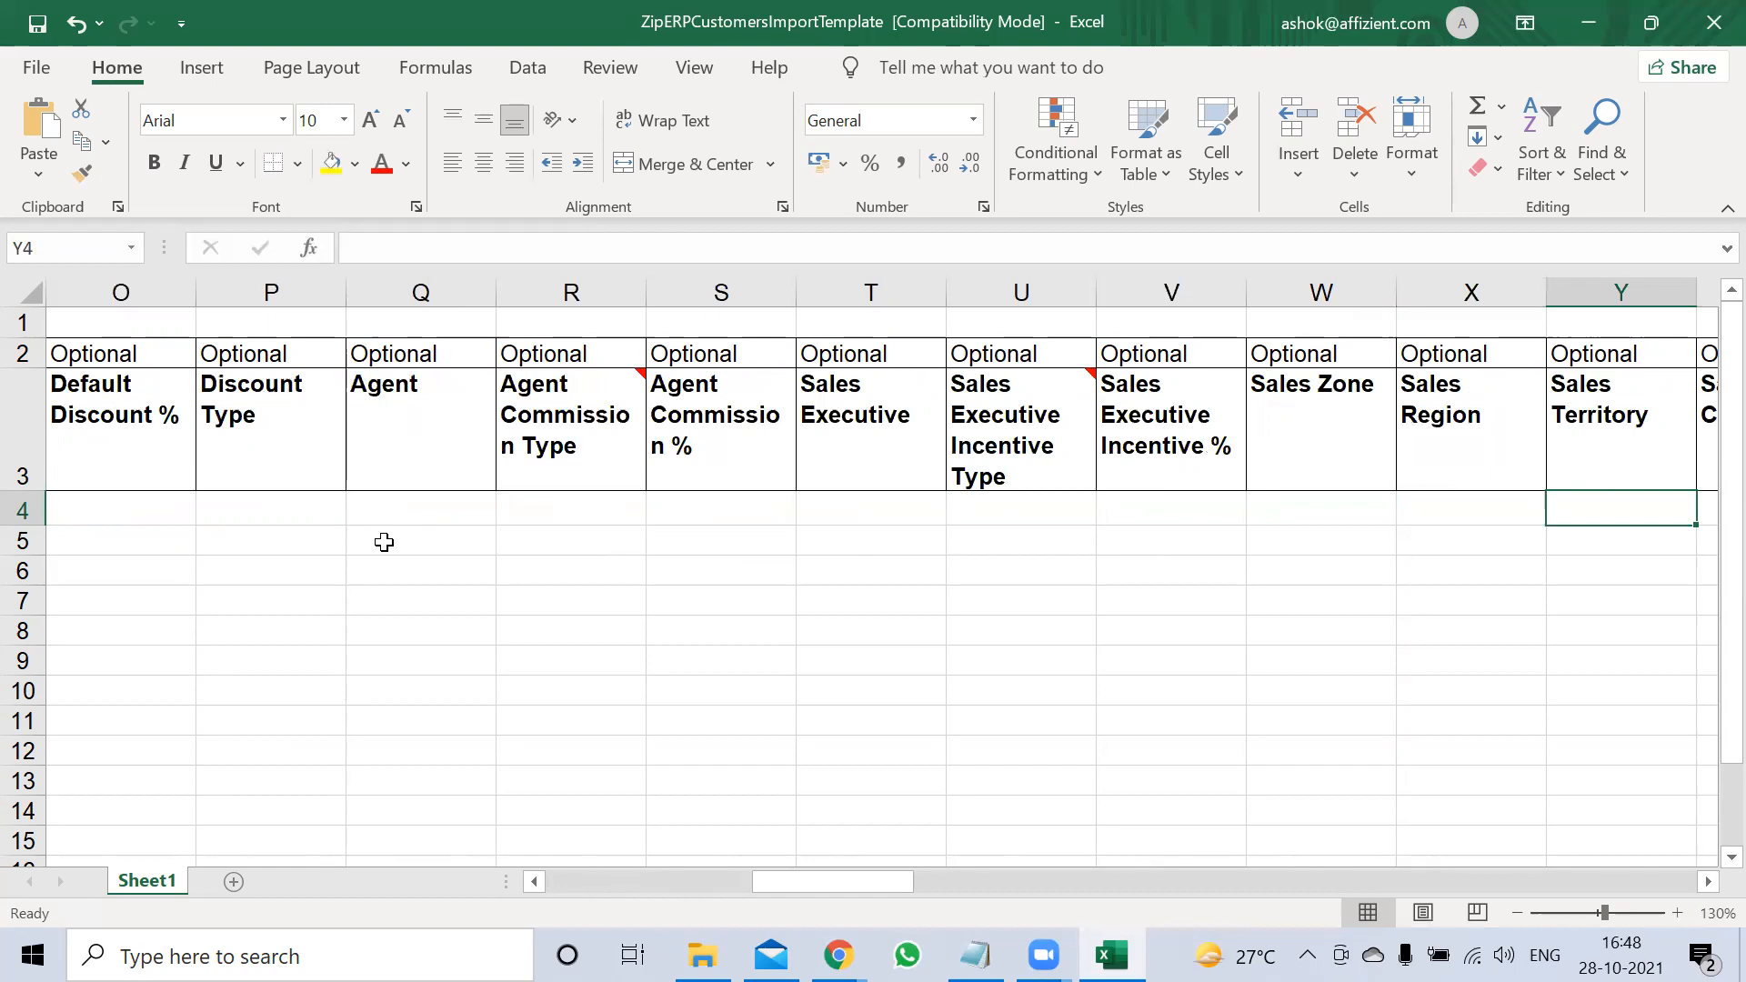
pyautogui.press('Right')
pyautogui.press('Right')
pyautogui.press('Right')
pyautogui.press('Right')
pyautogui.press('Right')
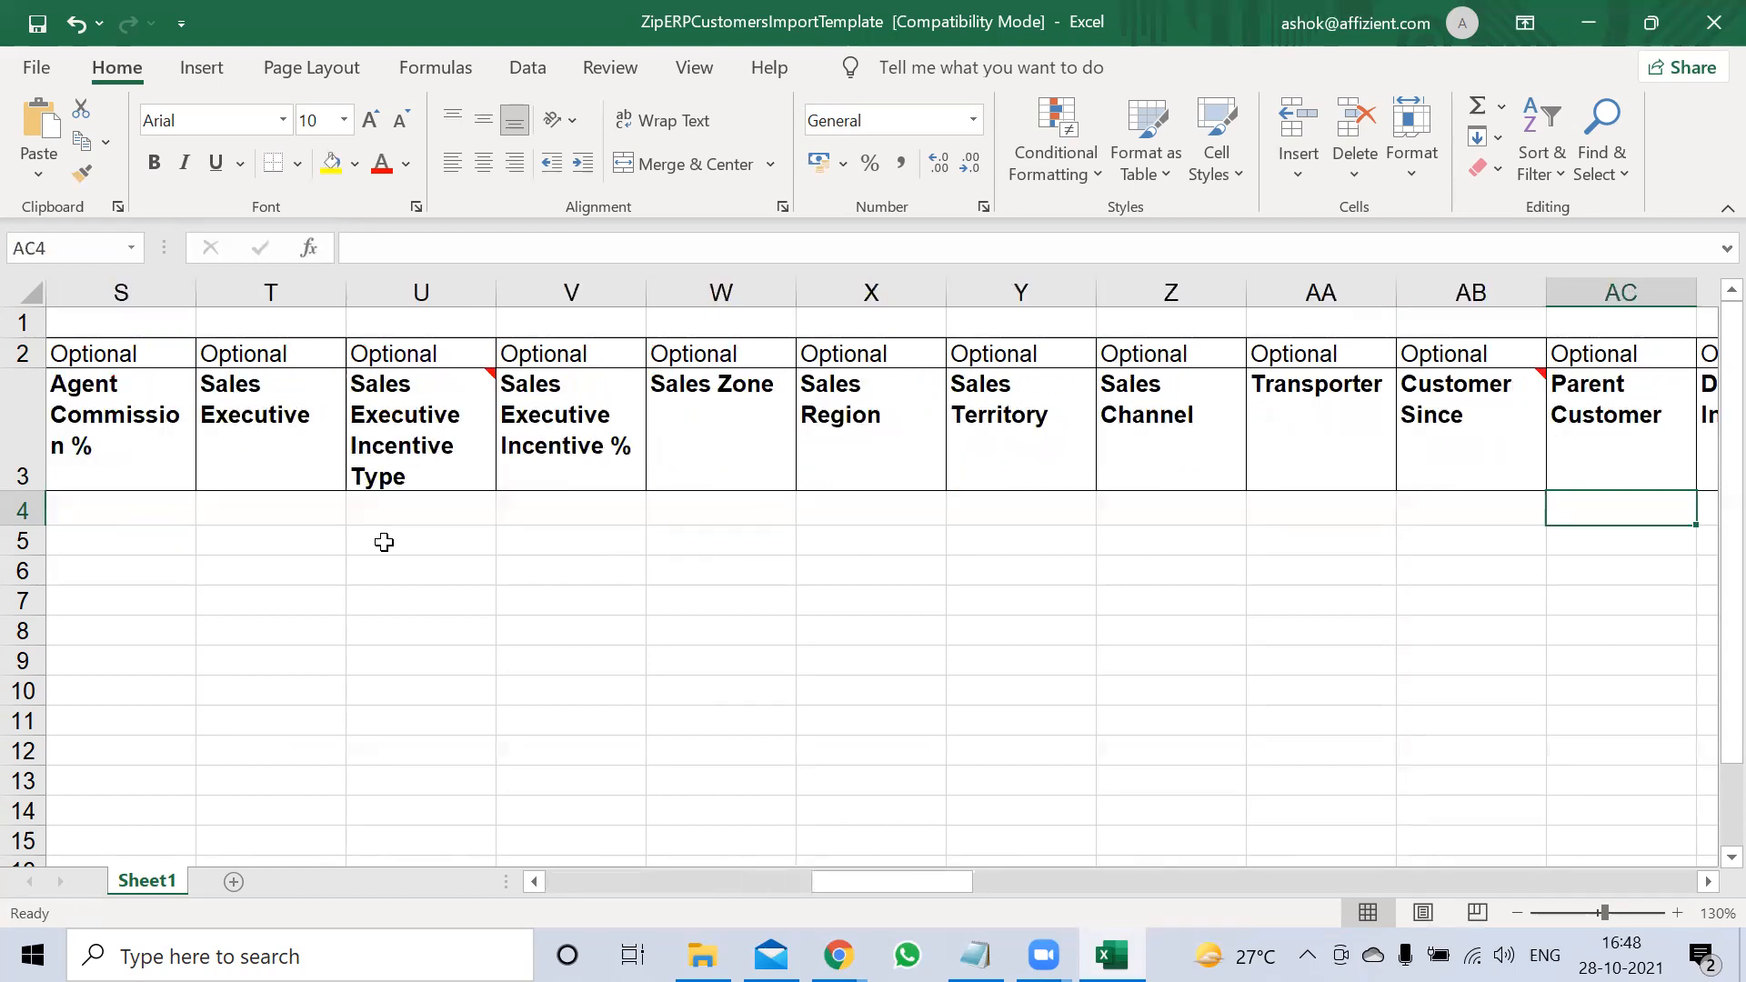
pyautogui.press('Right')
pyautogui.press('Right')
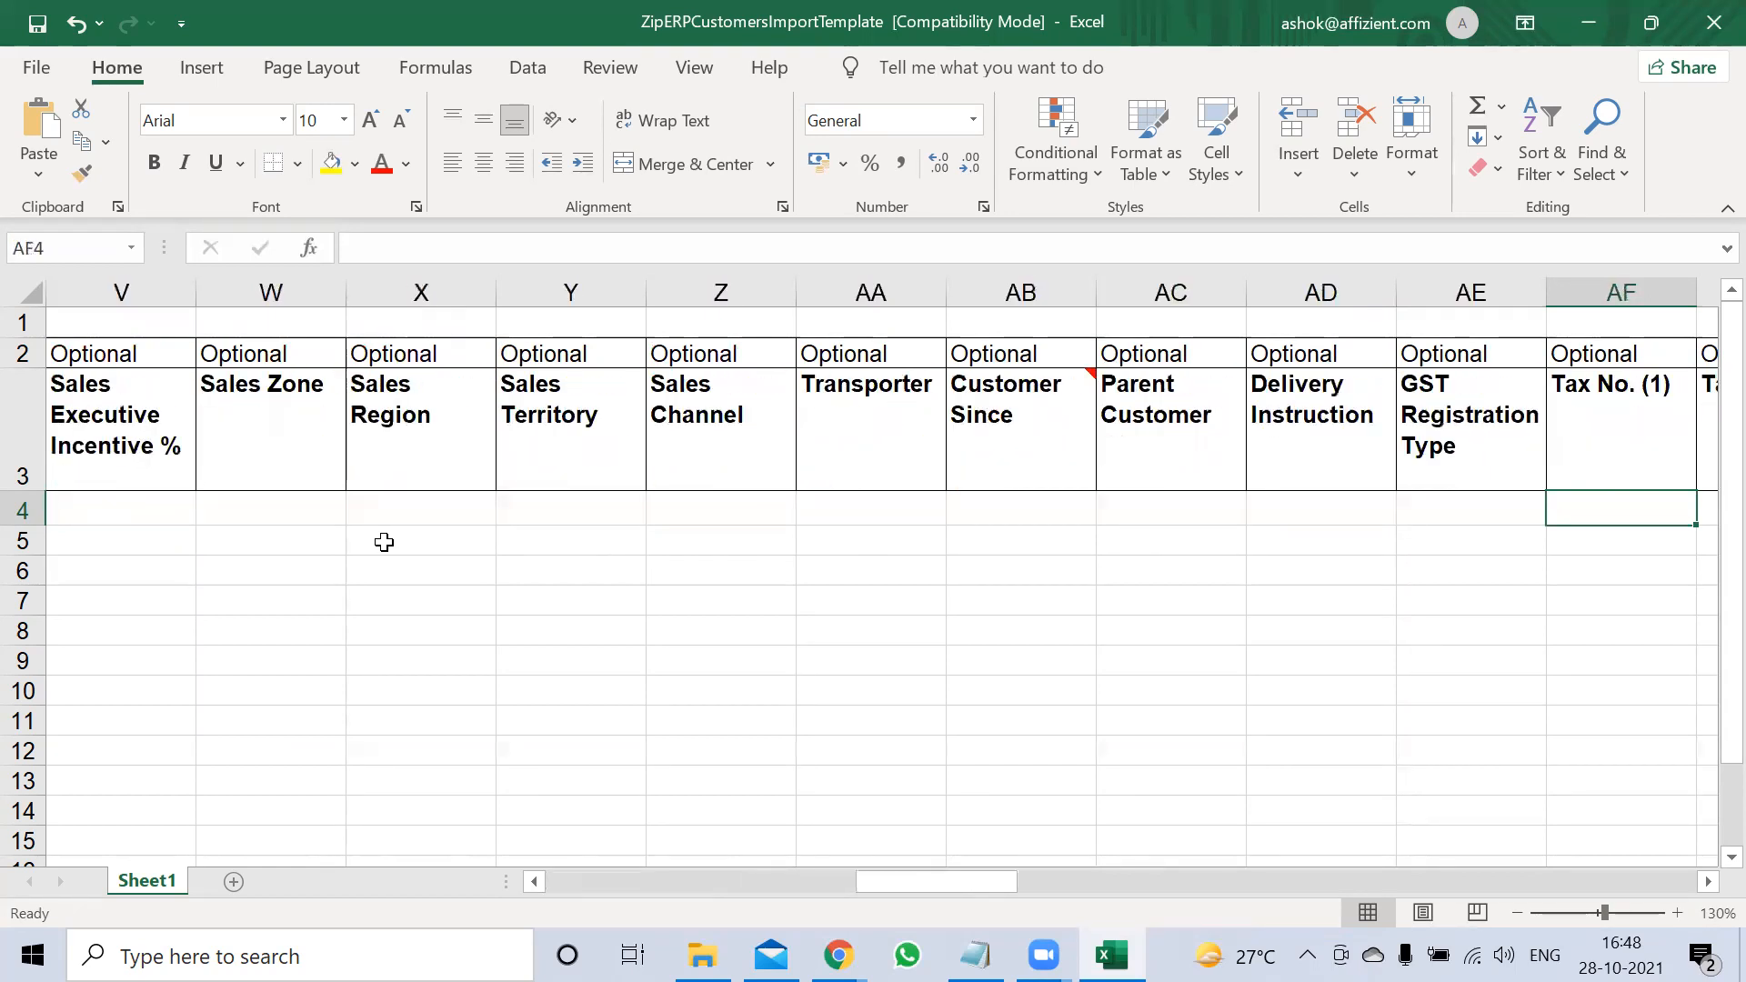
pyautogui.press('Left')
pyautogui.press('Left')
pyautogui.press('Right')
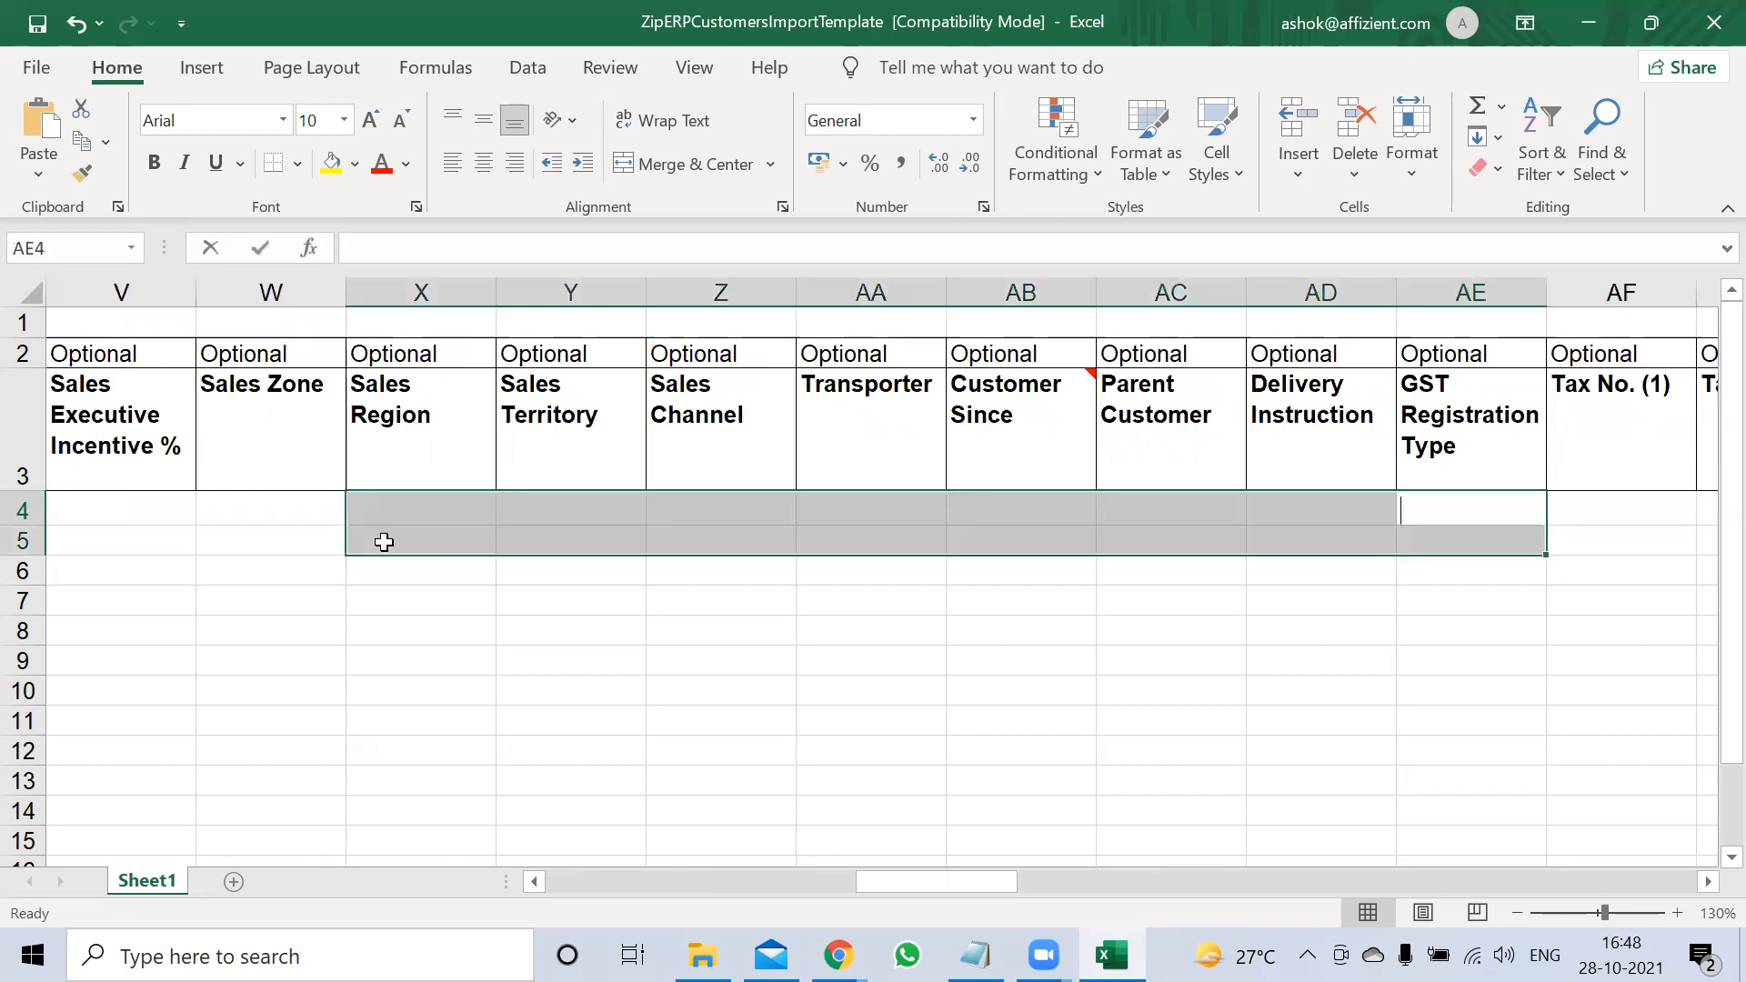
# Enter Regular as GST Registration Type, GSTIN as Tax No. (1) and PAN as Tax No. (2)
pyautogui.write('EG')
pyautogui.press('BackSpace')
pyautogui.press('BackSpace')
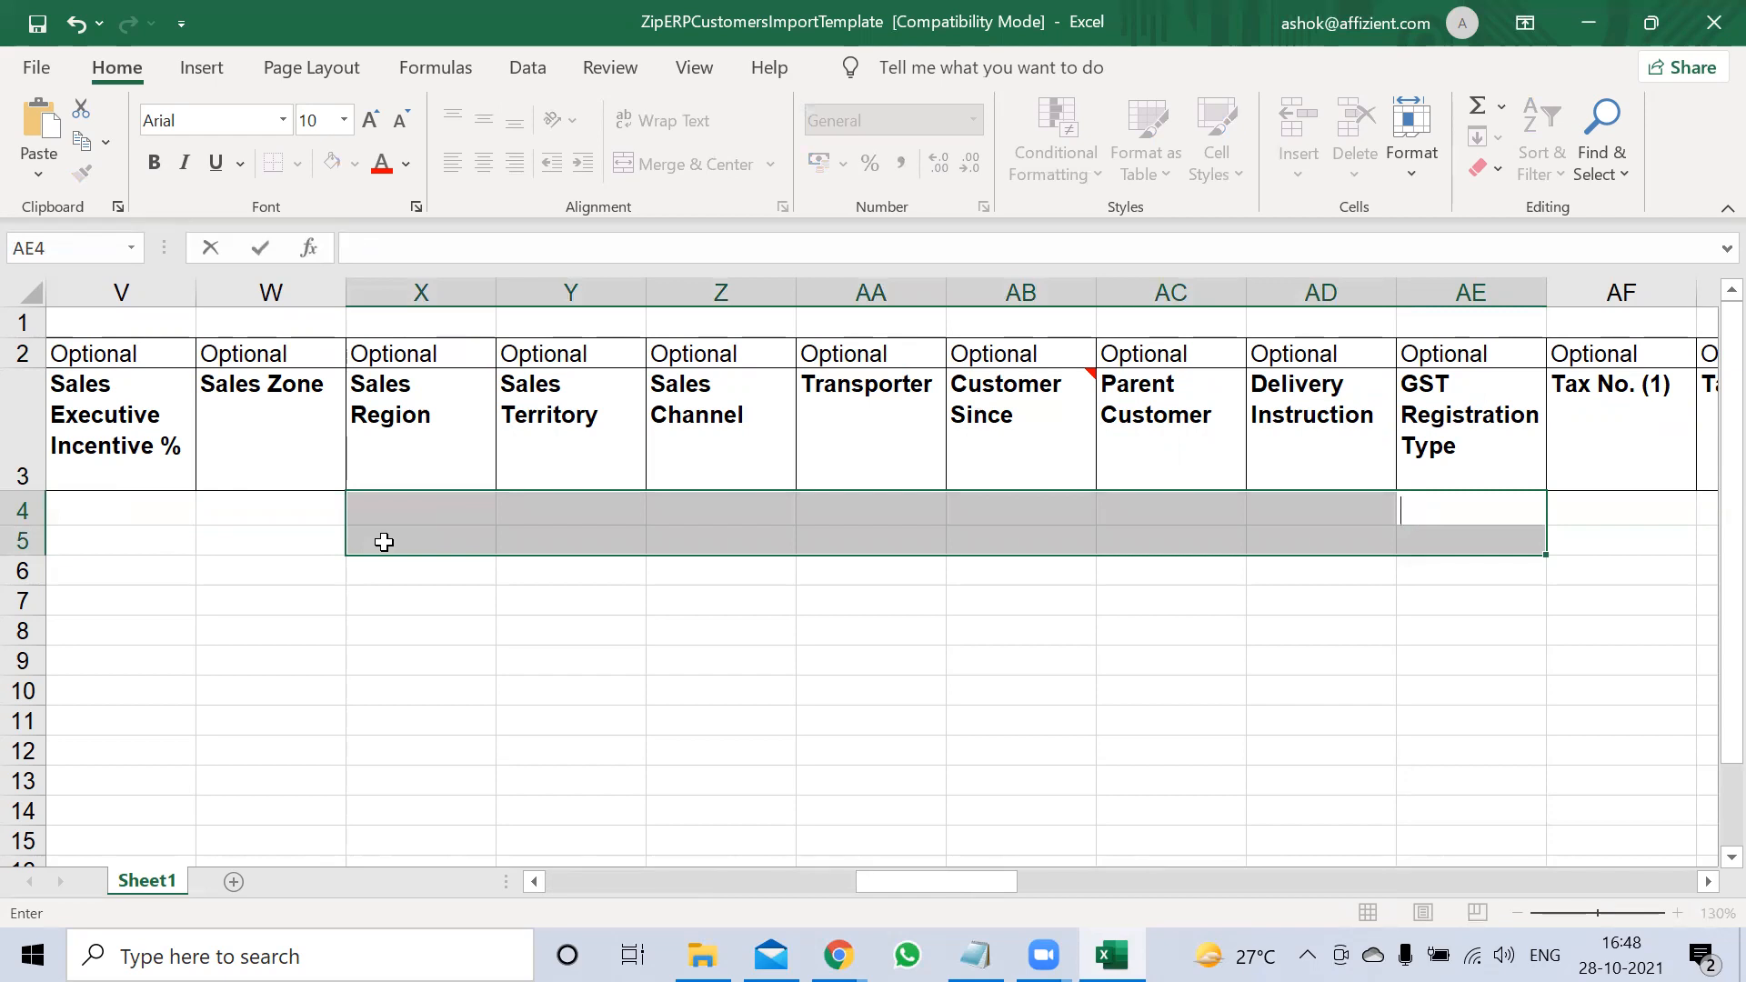
pyautogui.click(1446, 515)
pyautogui.click(1435, 519)
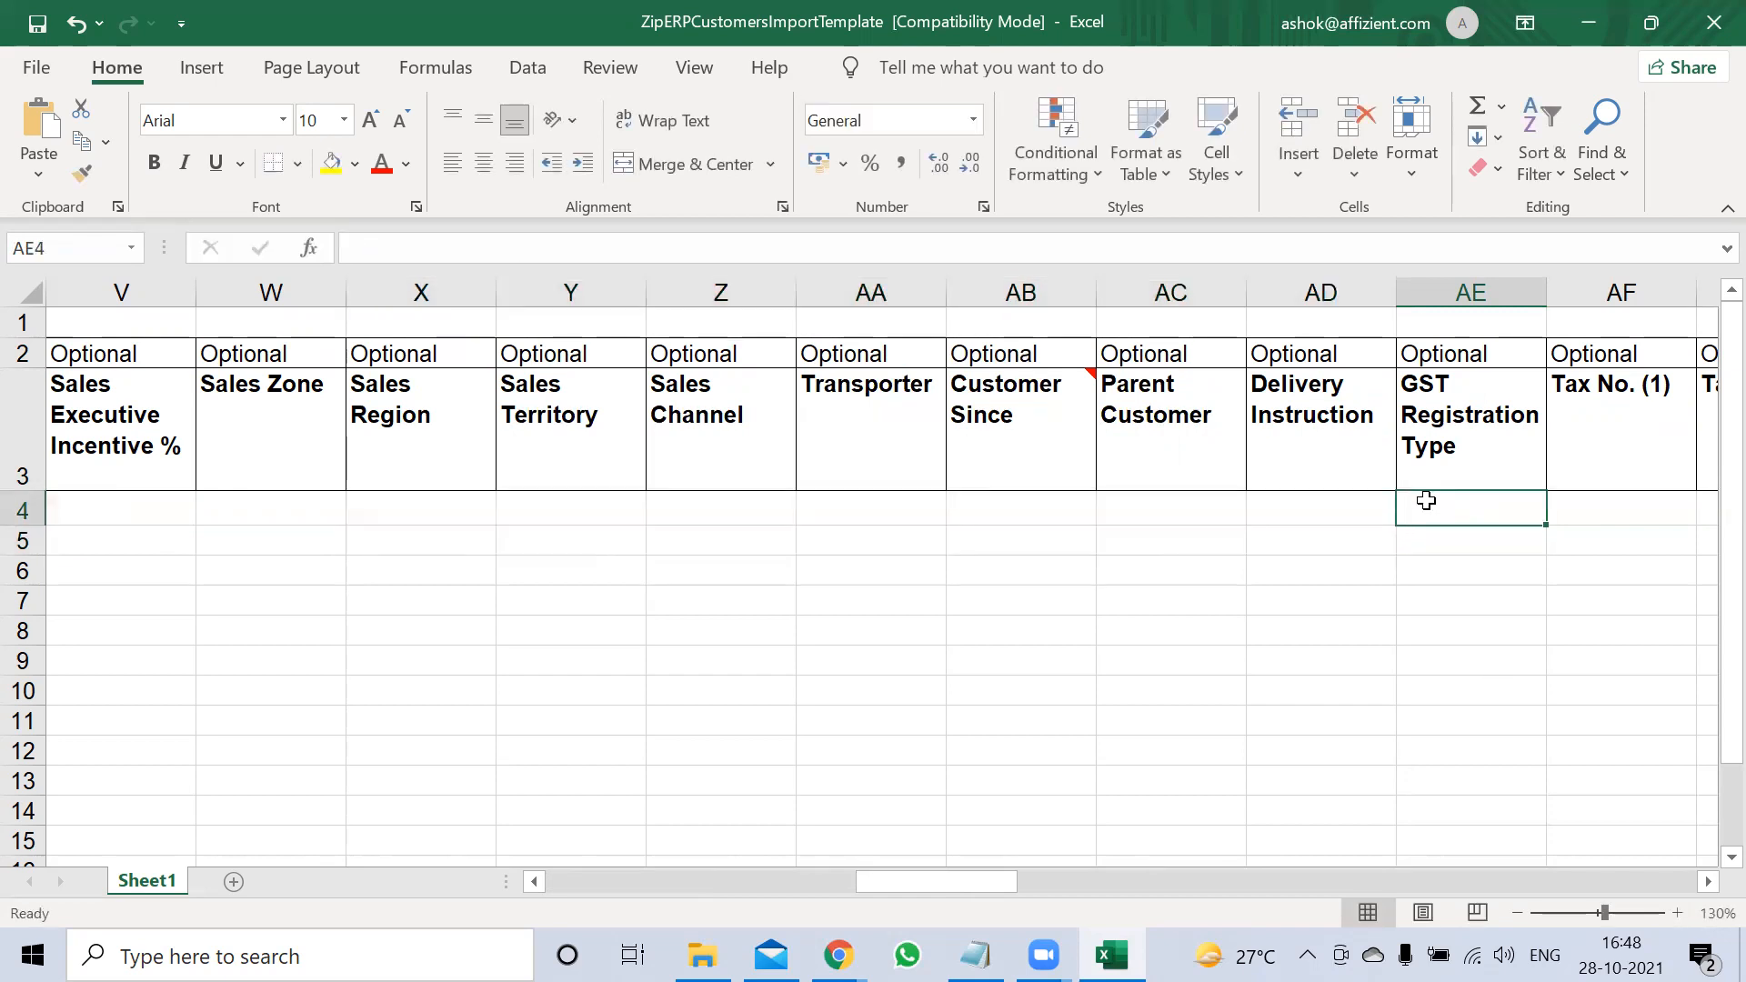
pyautogui.write('rEGULAR')
pyautogui.press('Tab')
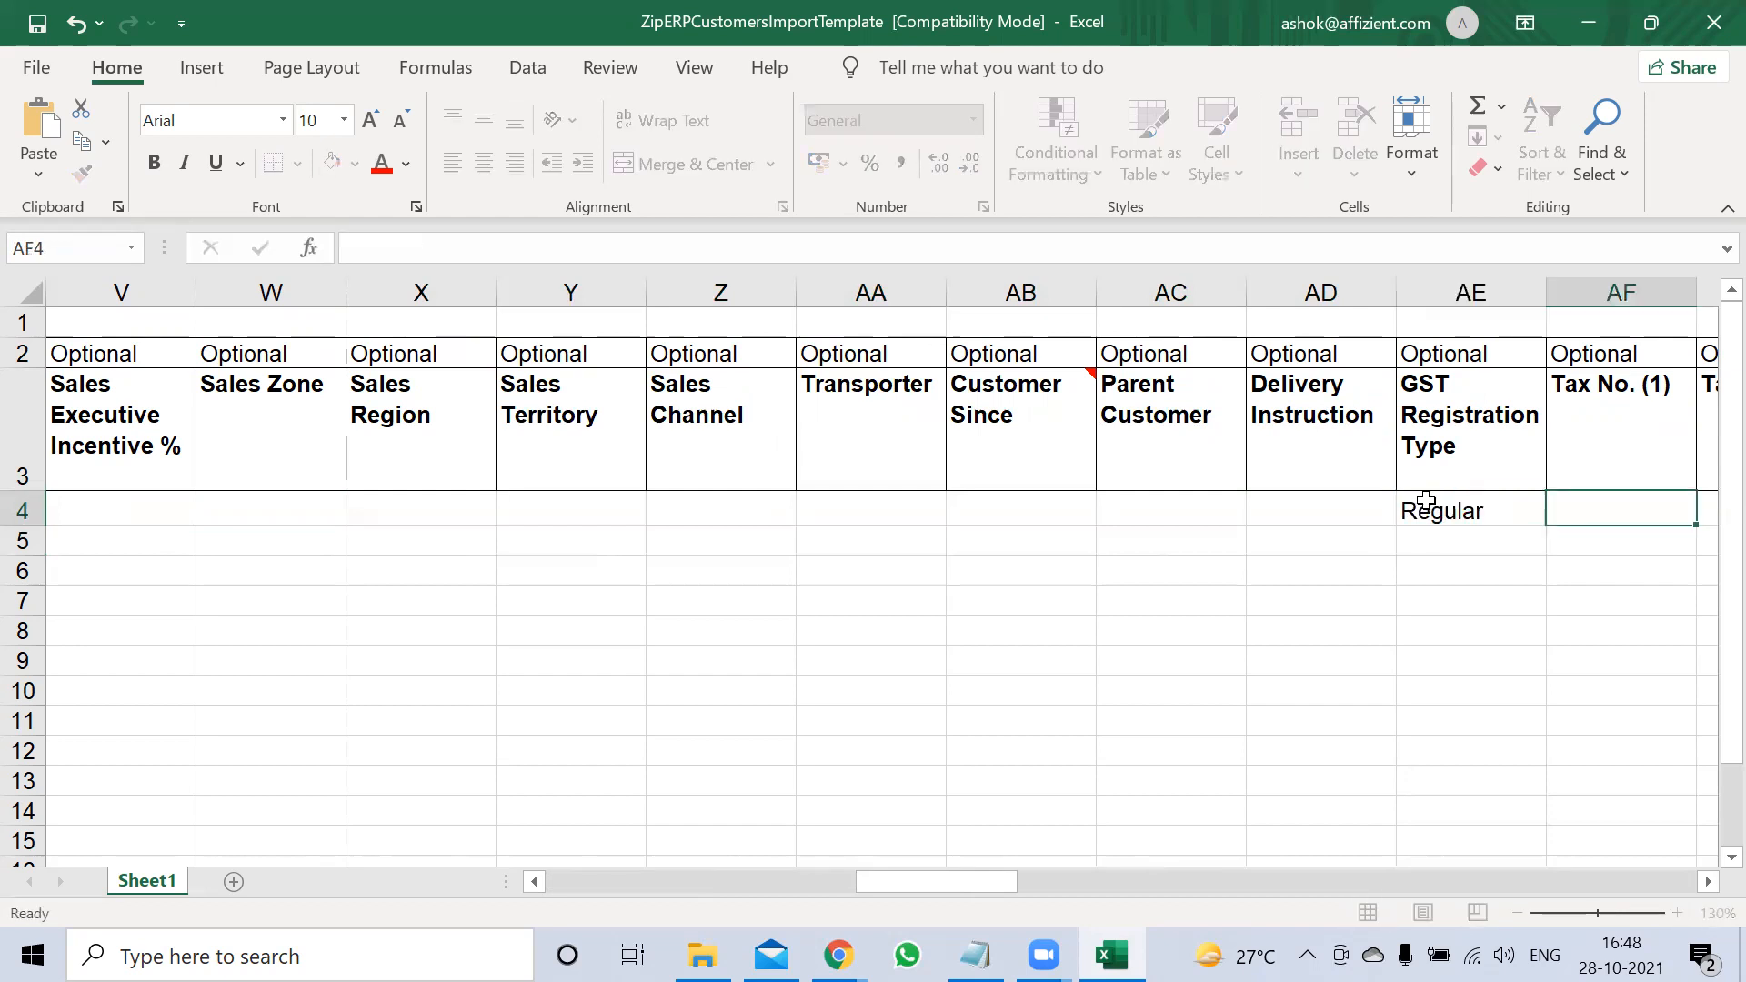
pyautogui.press('Tab')
pyautogui.click(1427, 500)
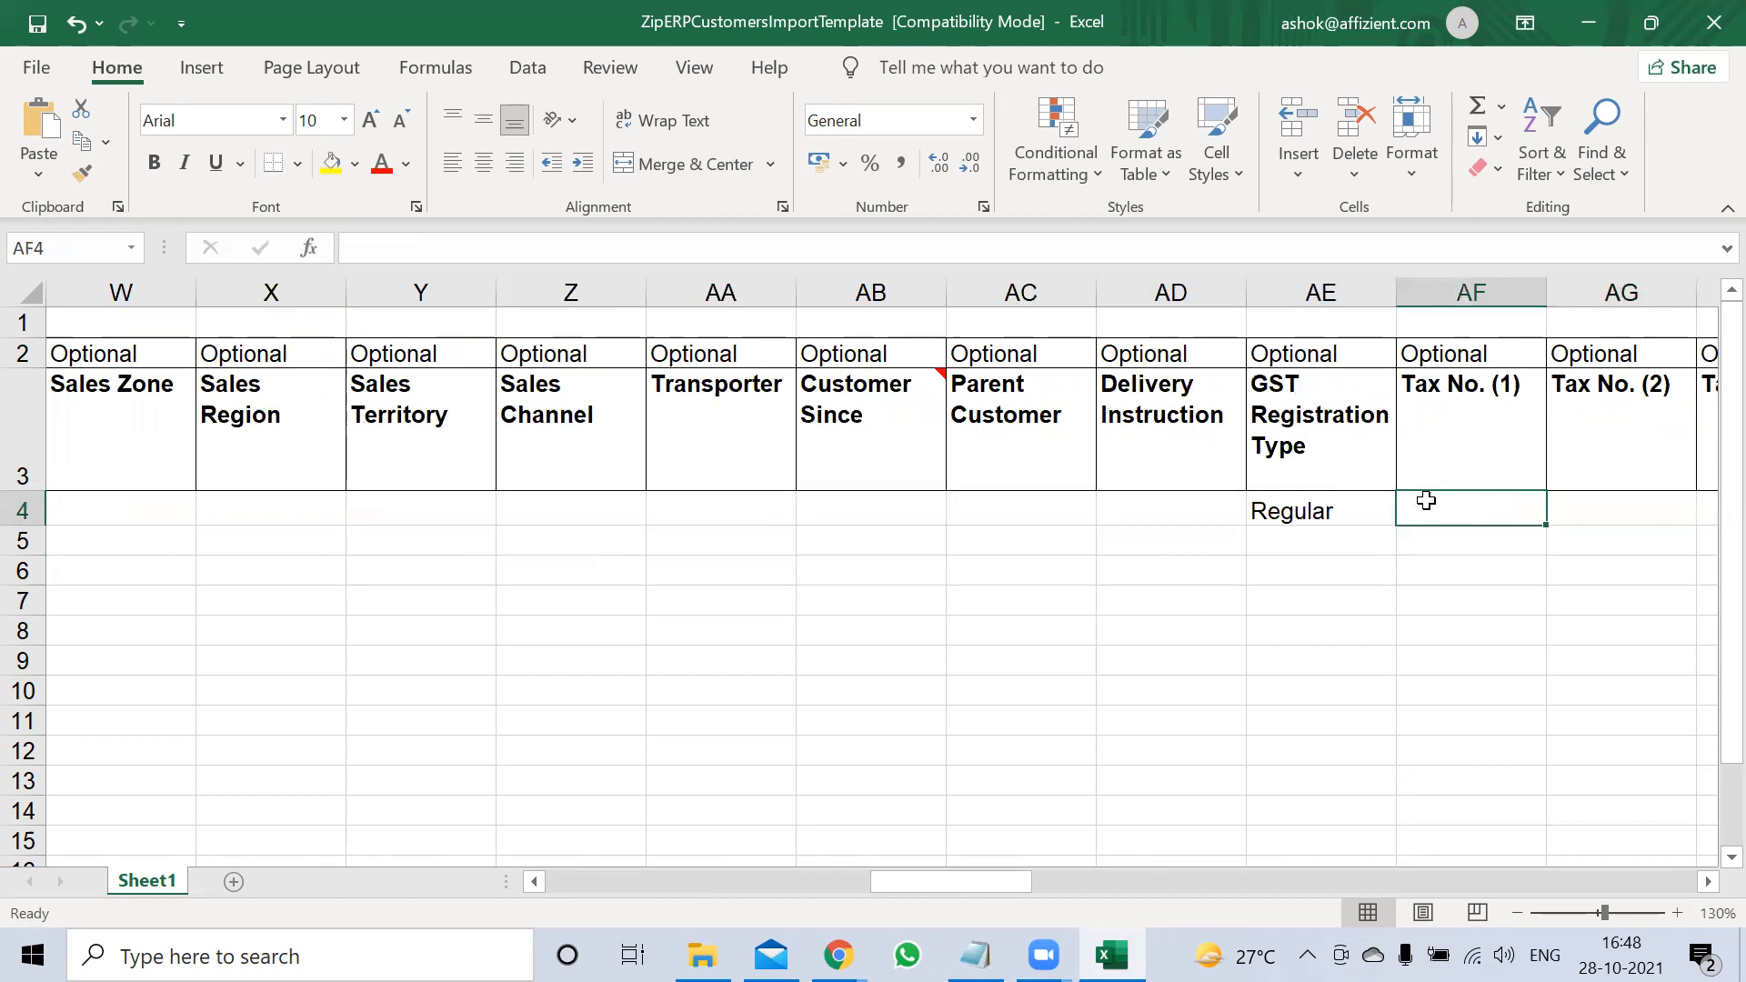
pyautogui.write('GS')
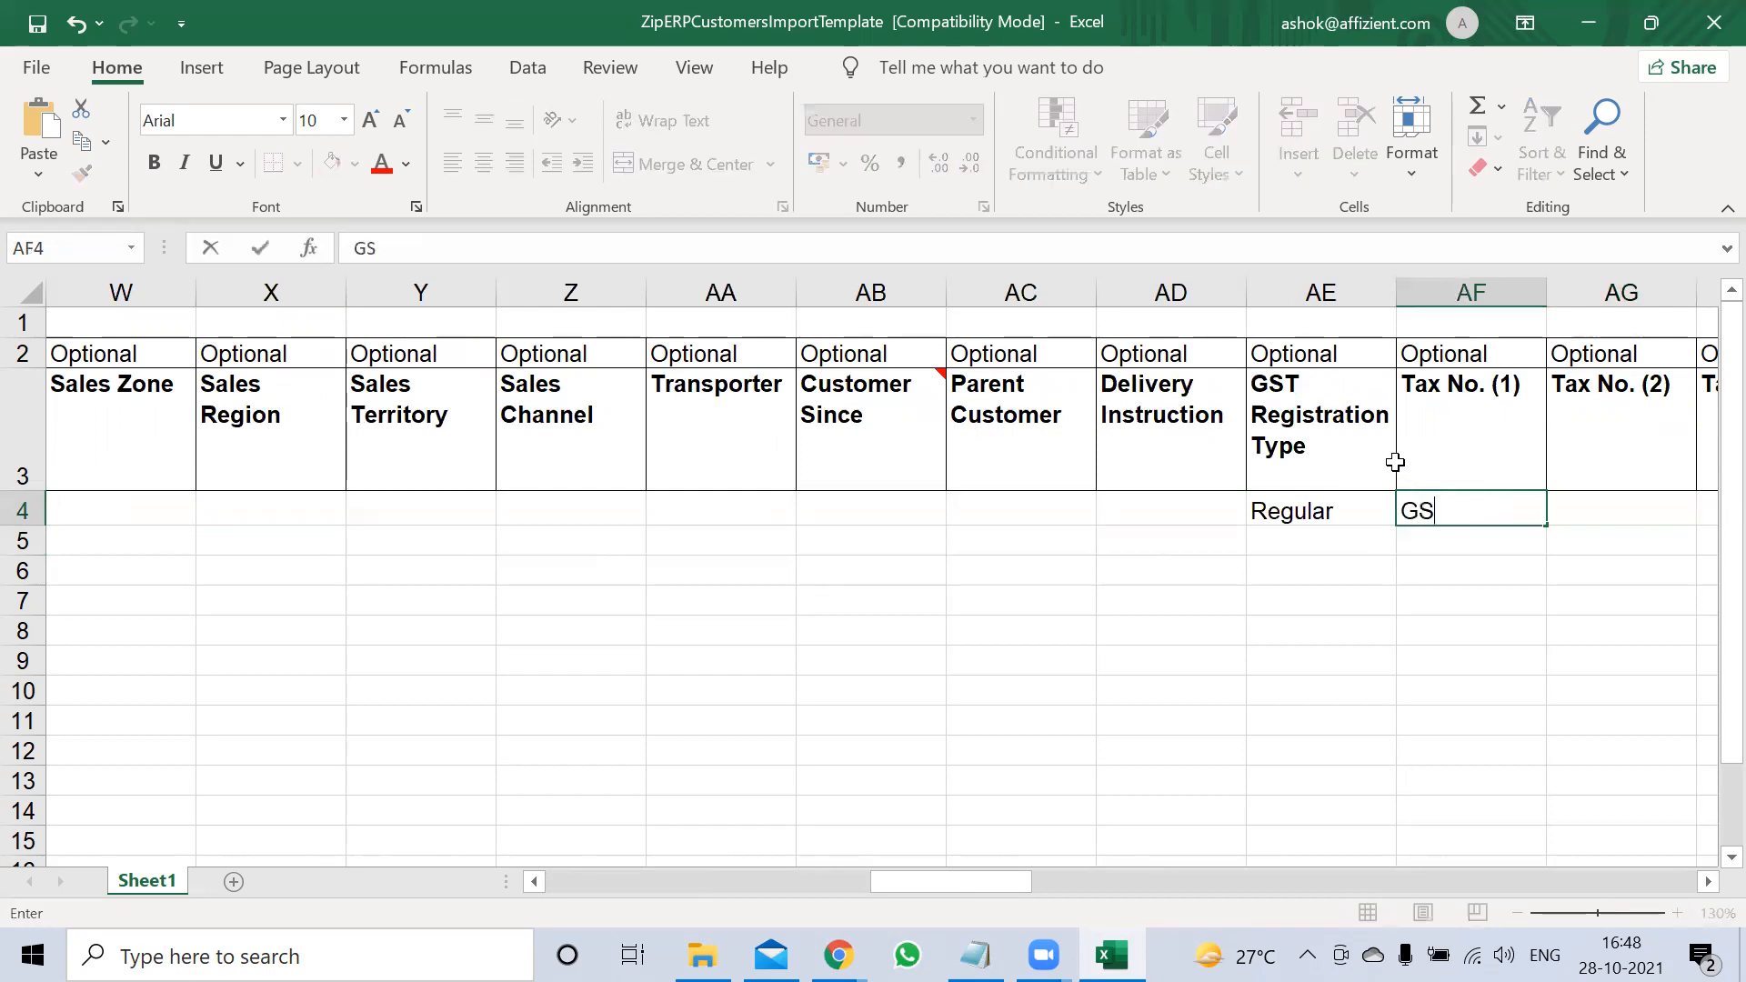
pyautogui.write('TIN')
pyautogui.press('Tab')
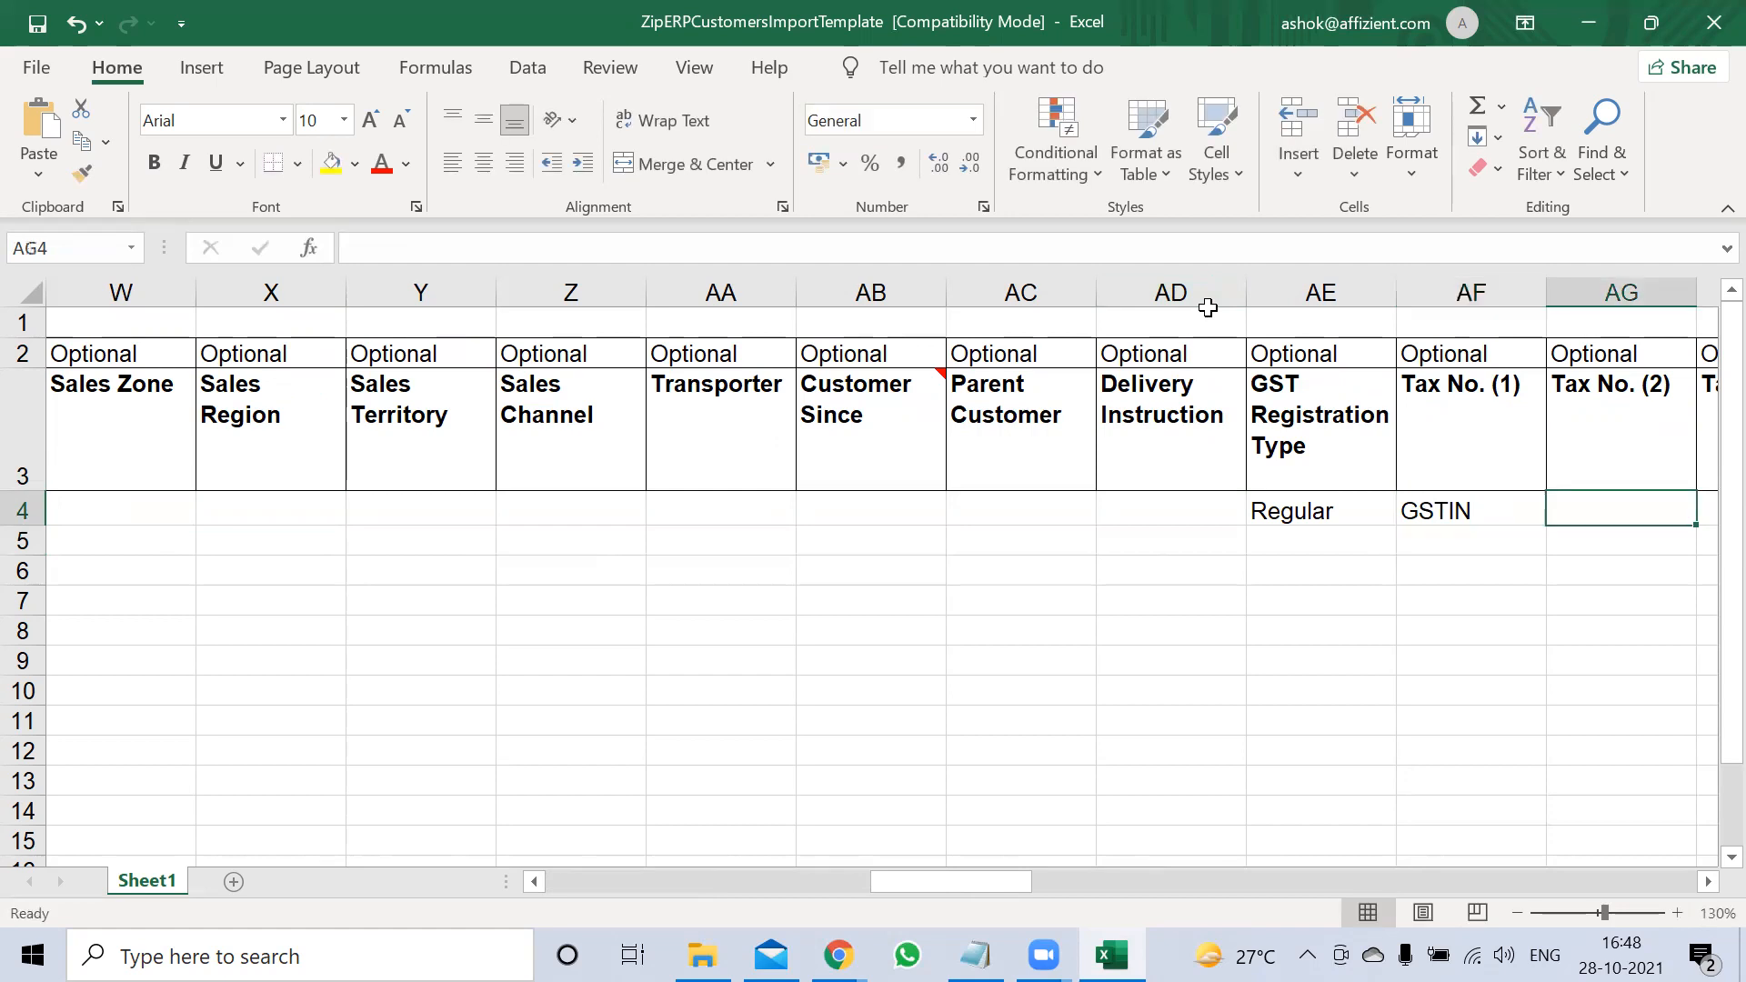
pyautogui.write('PAN')
pyautogui.press('Tab')
pyautogui.press('Tab')
pyautogui.press('Tab')
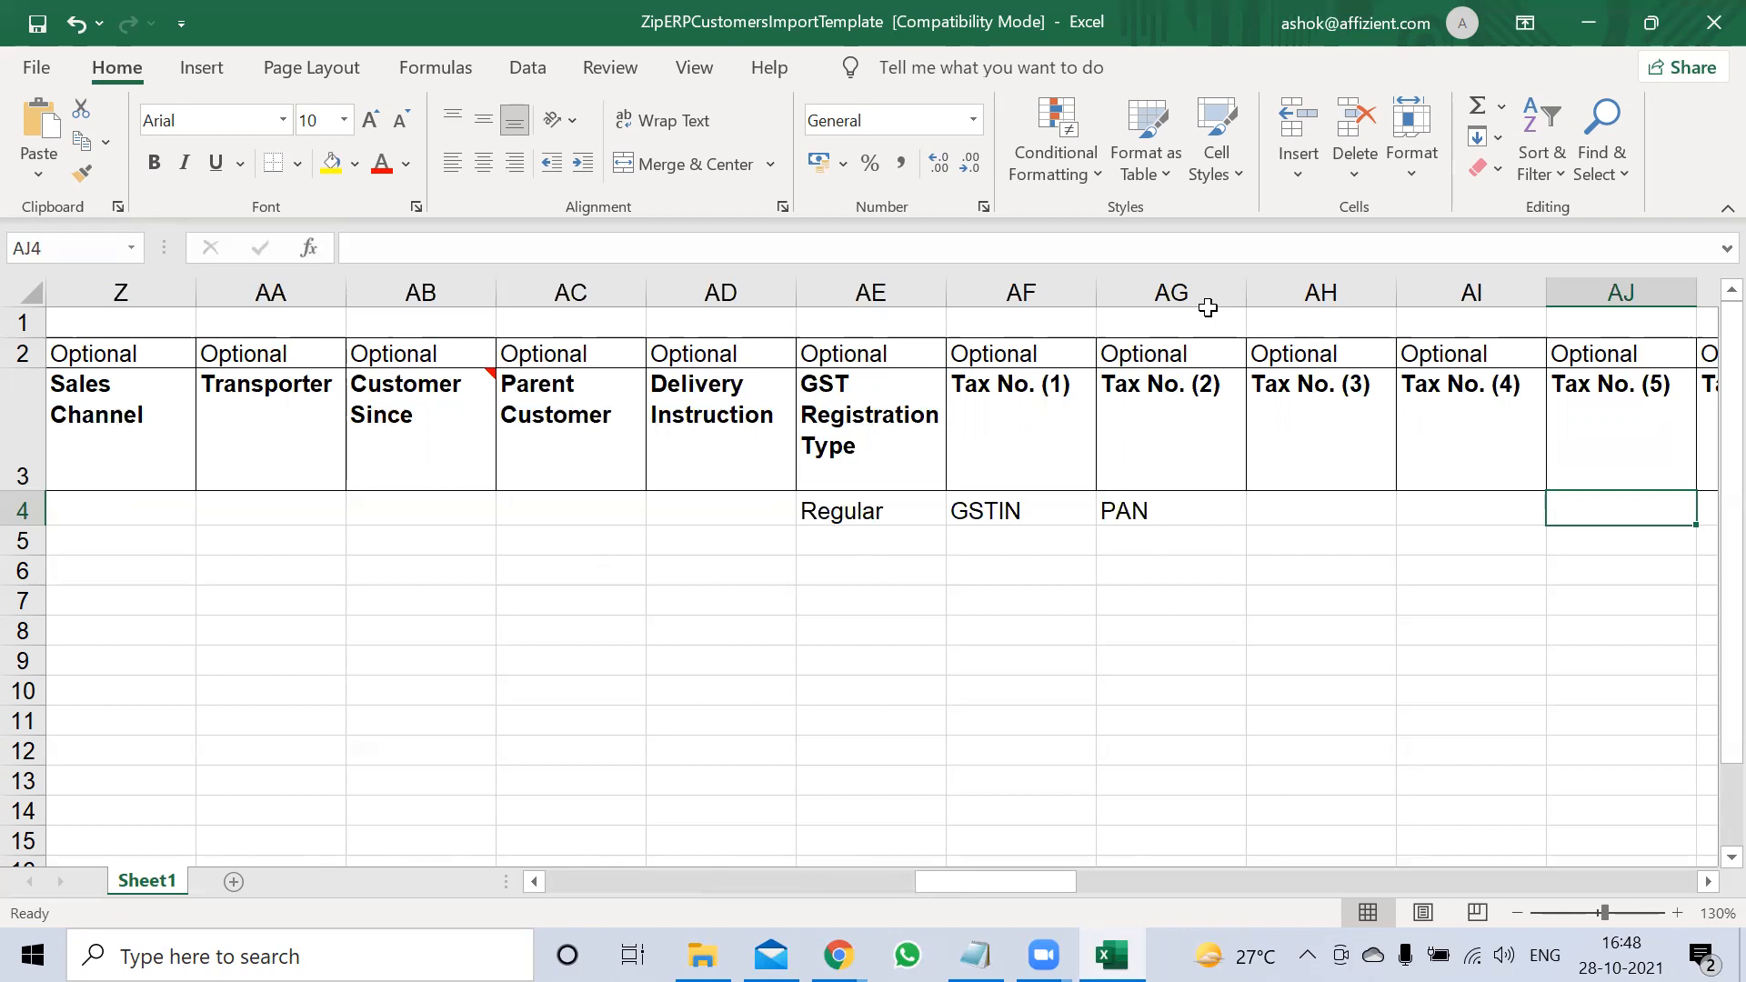
pyautogui.press('Tab')
pyautogui.press('Tab')
pyautogui.press('Tab')
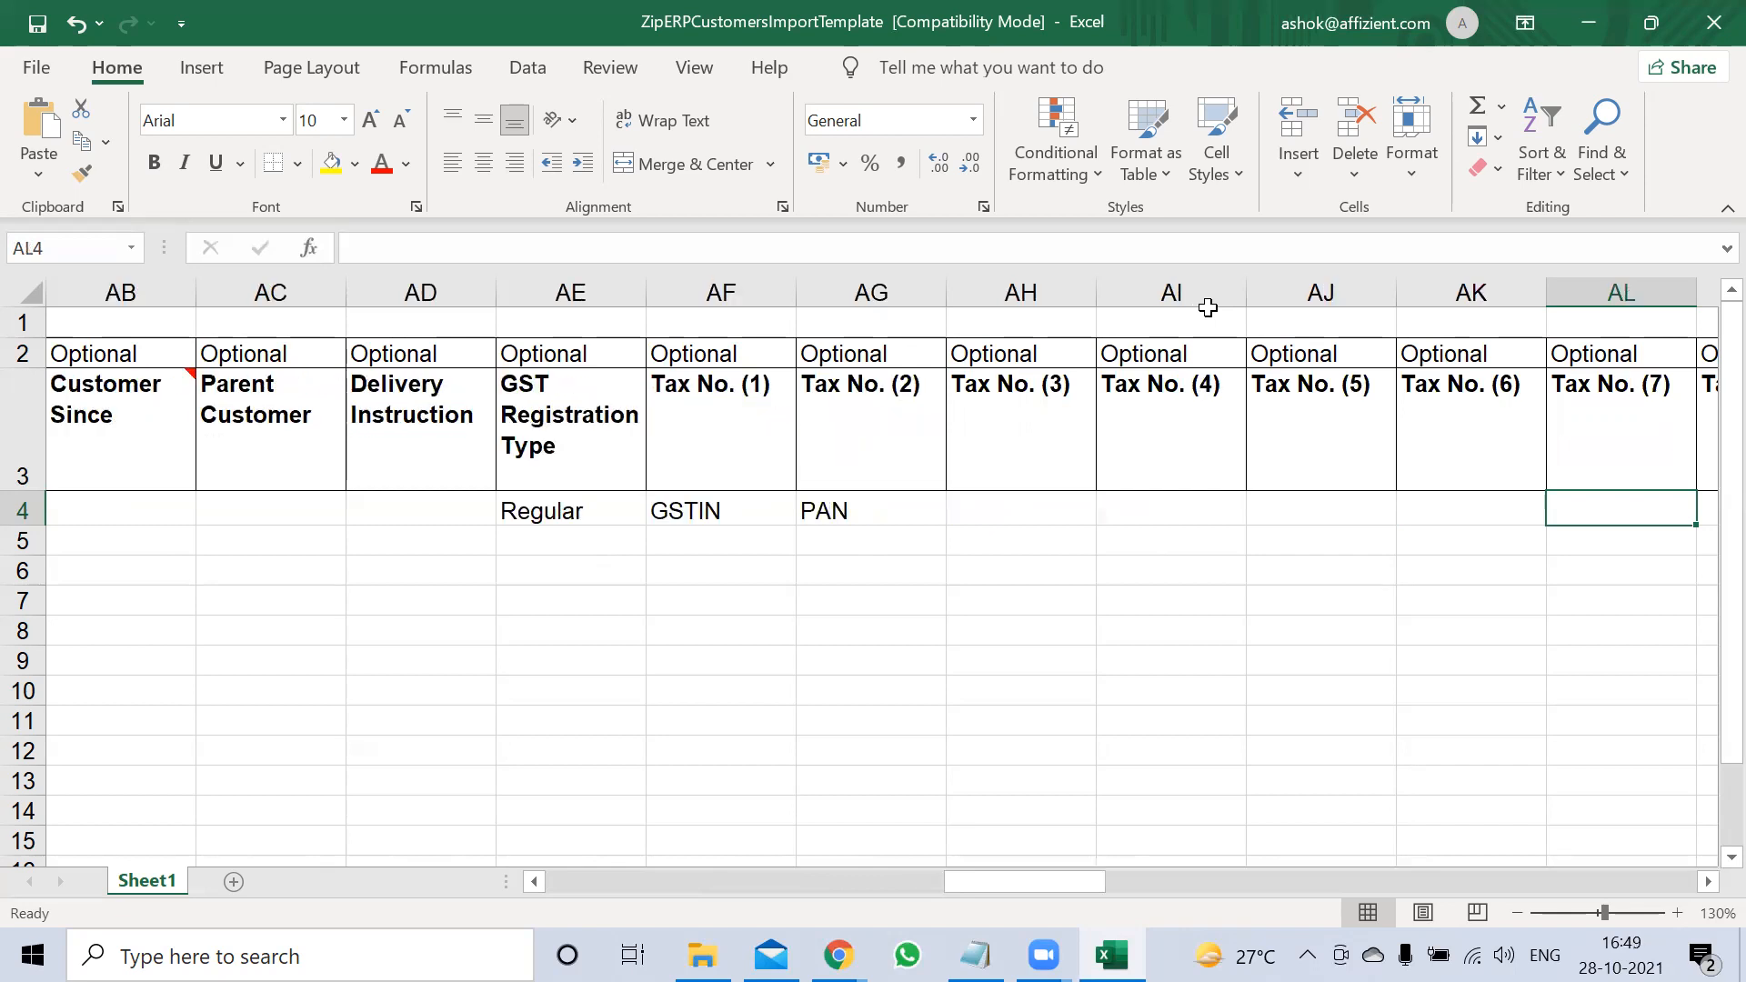
pyautogui.press('Tab')
pyautogui.press('Tab')
pyautogui.press('Tab')
pyautogui.press('Tab')
pyautogui.press('Tab')
pyautogui.press('Tab')
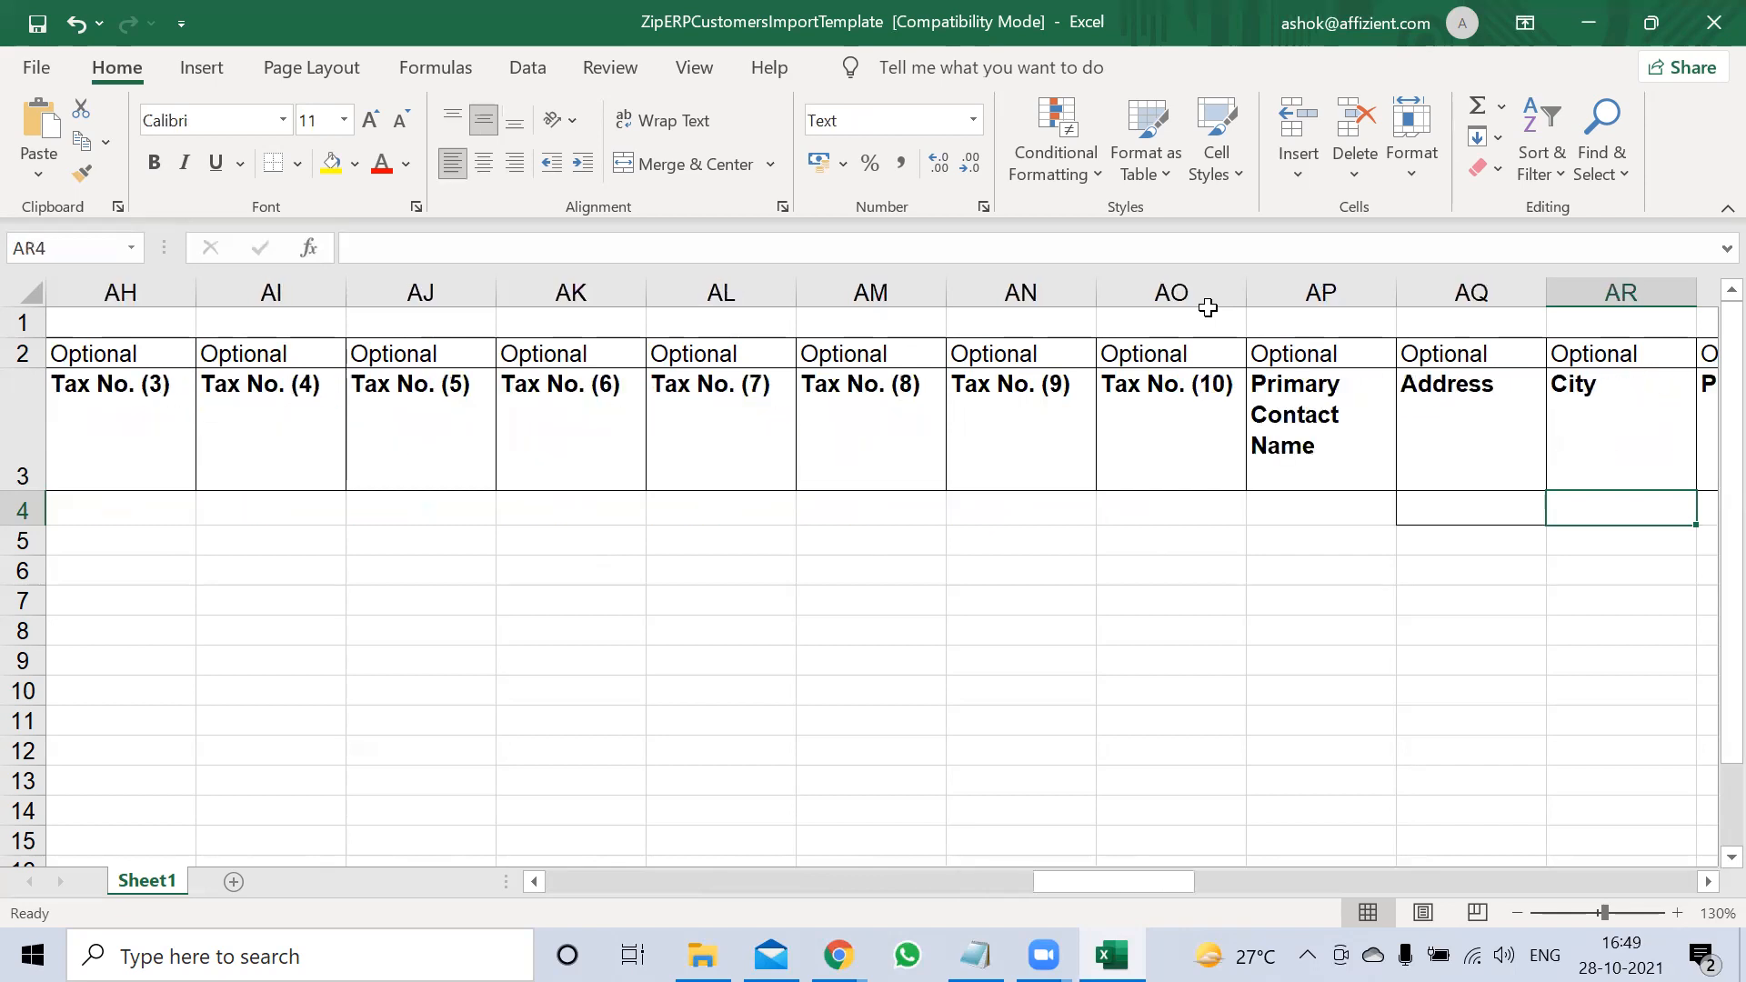
# Enter the primary contact's name in AP4 and the street address in AQ4
pyautogui.press('Left')
pyautogui.press('Left')
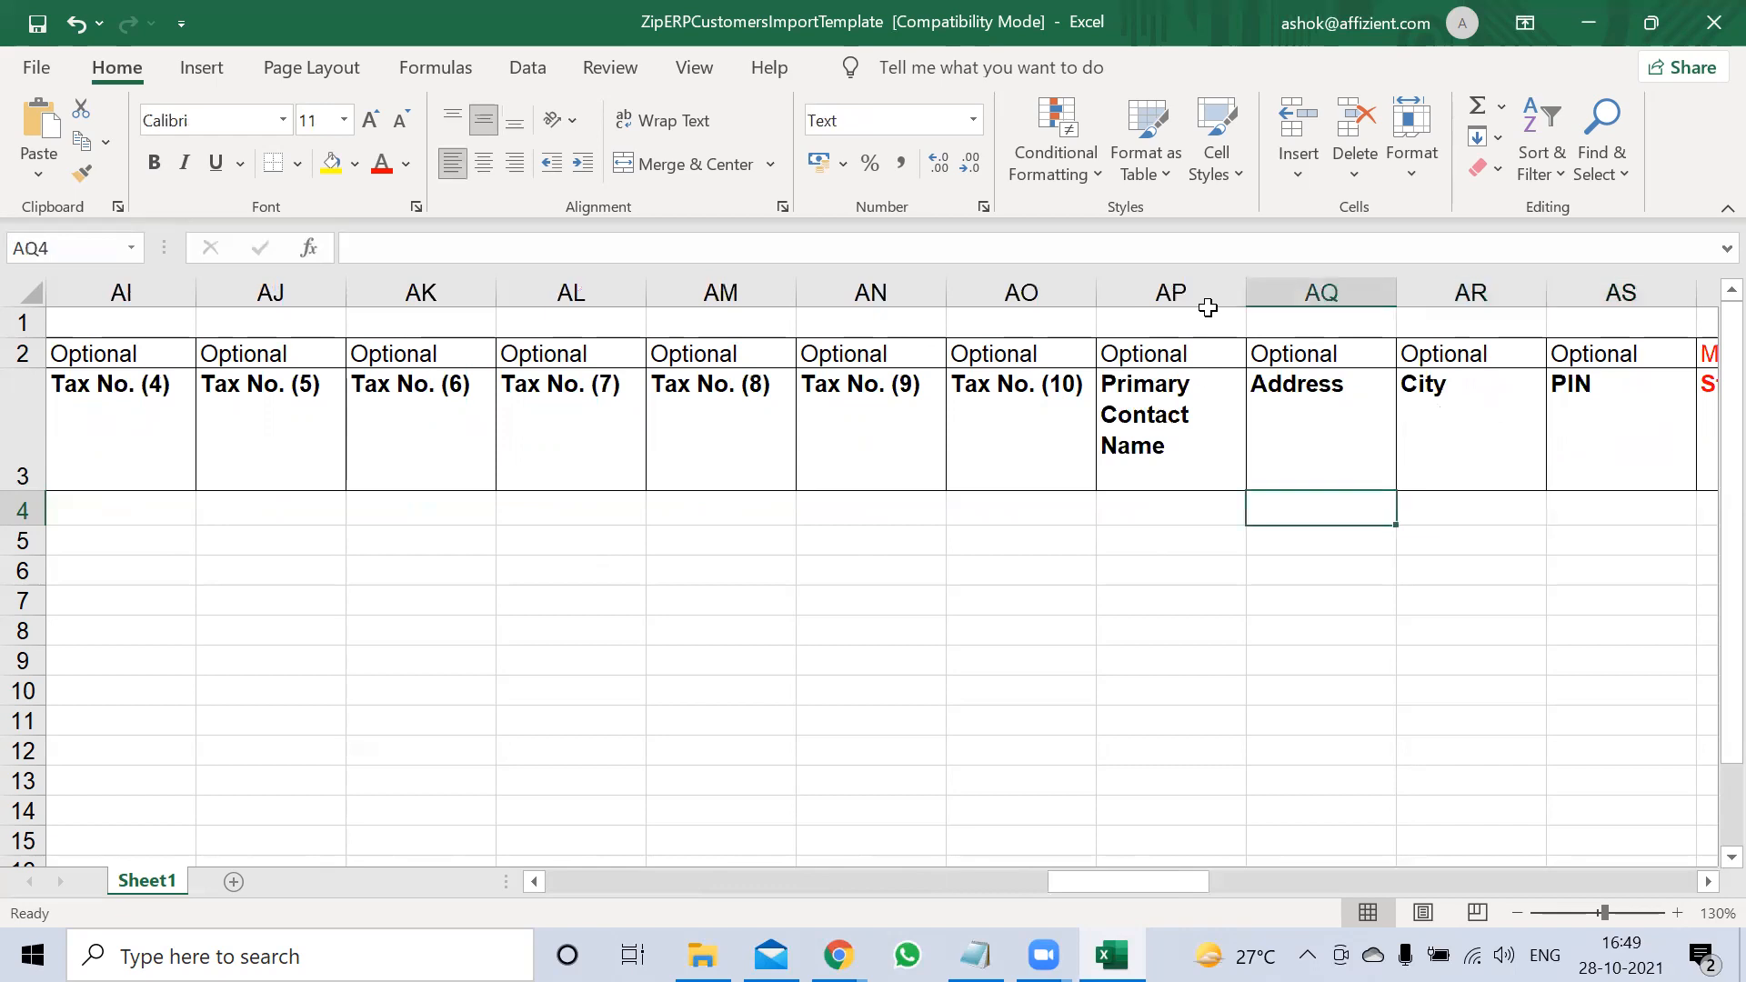
pyautogui.press('Left')
pyautogui.write('Mr')
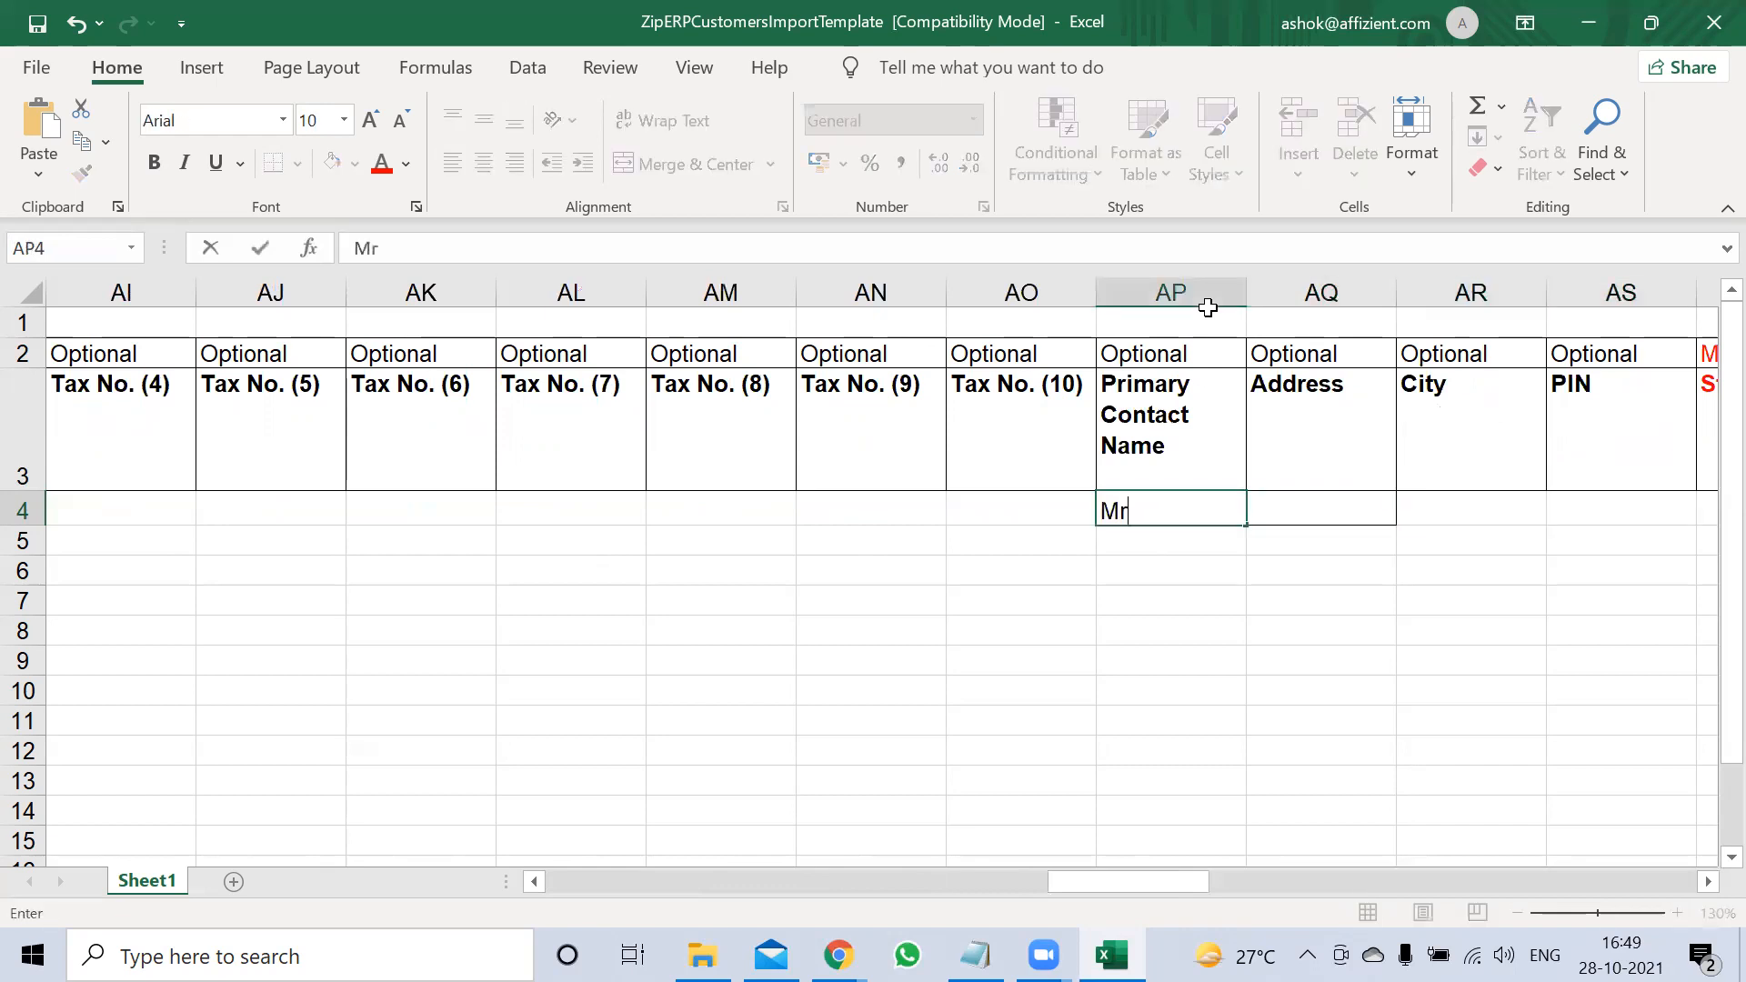
pyautogui.write('.ram')
pyautogui.press('Tab')
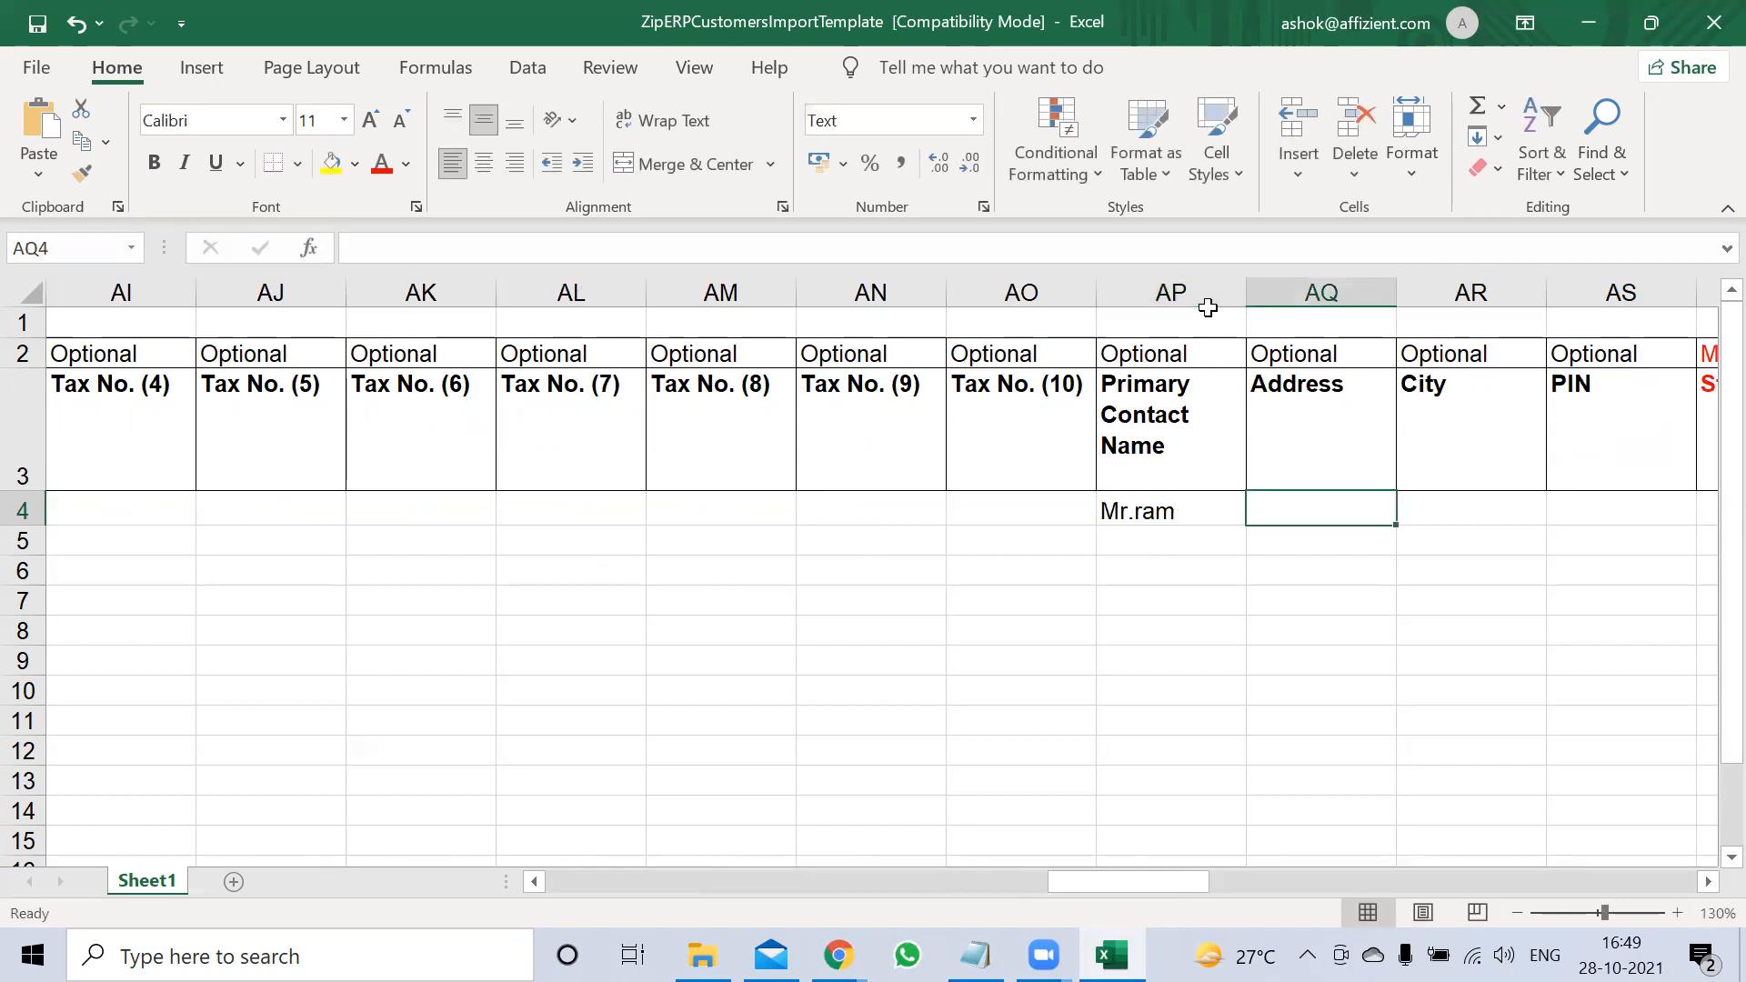
pyautogui.click(1209, 311)
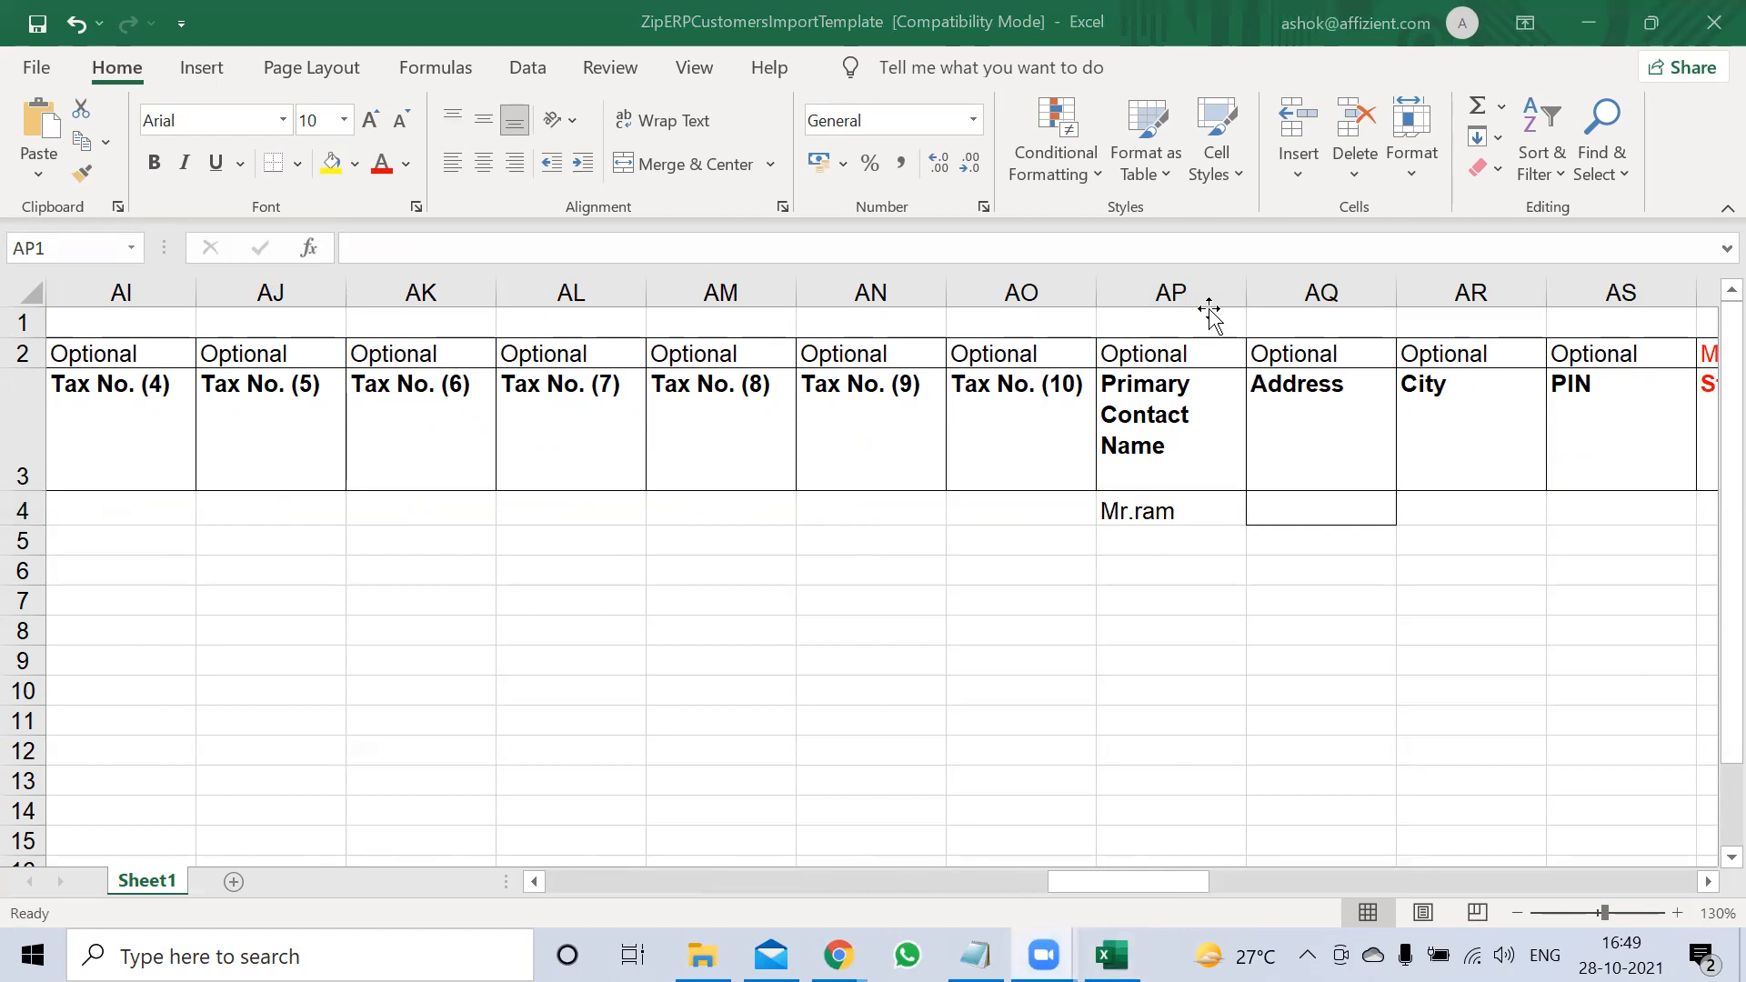
pyautogui.doubleClick(1312, 509)
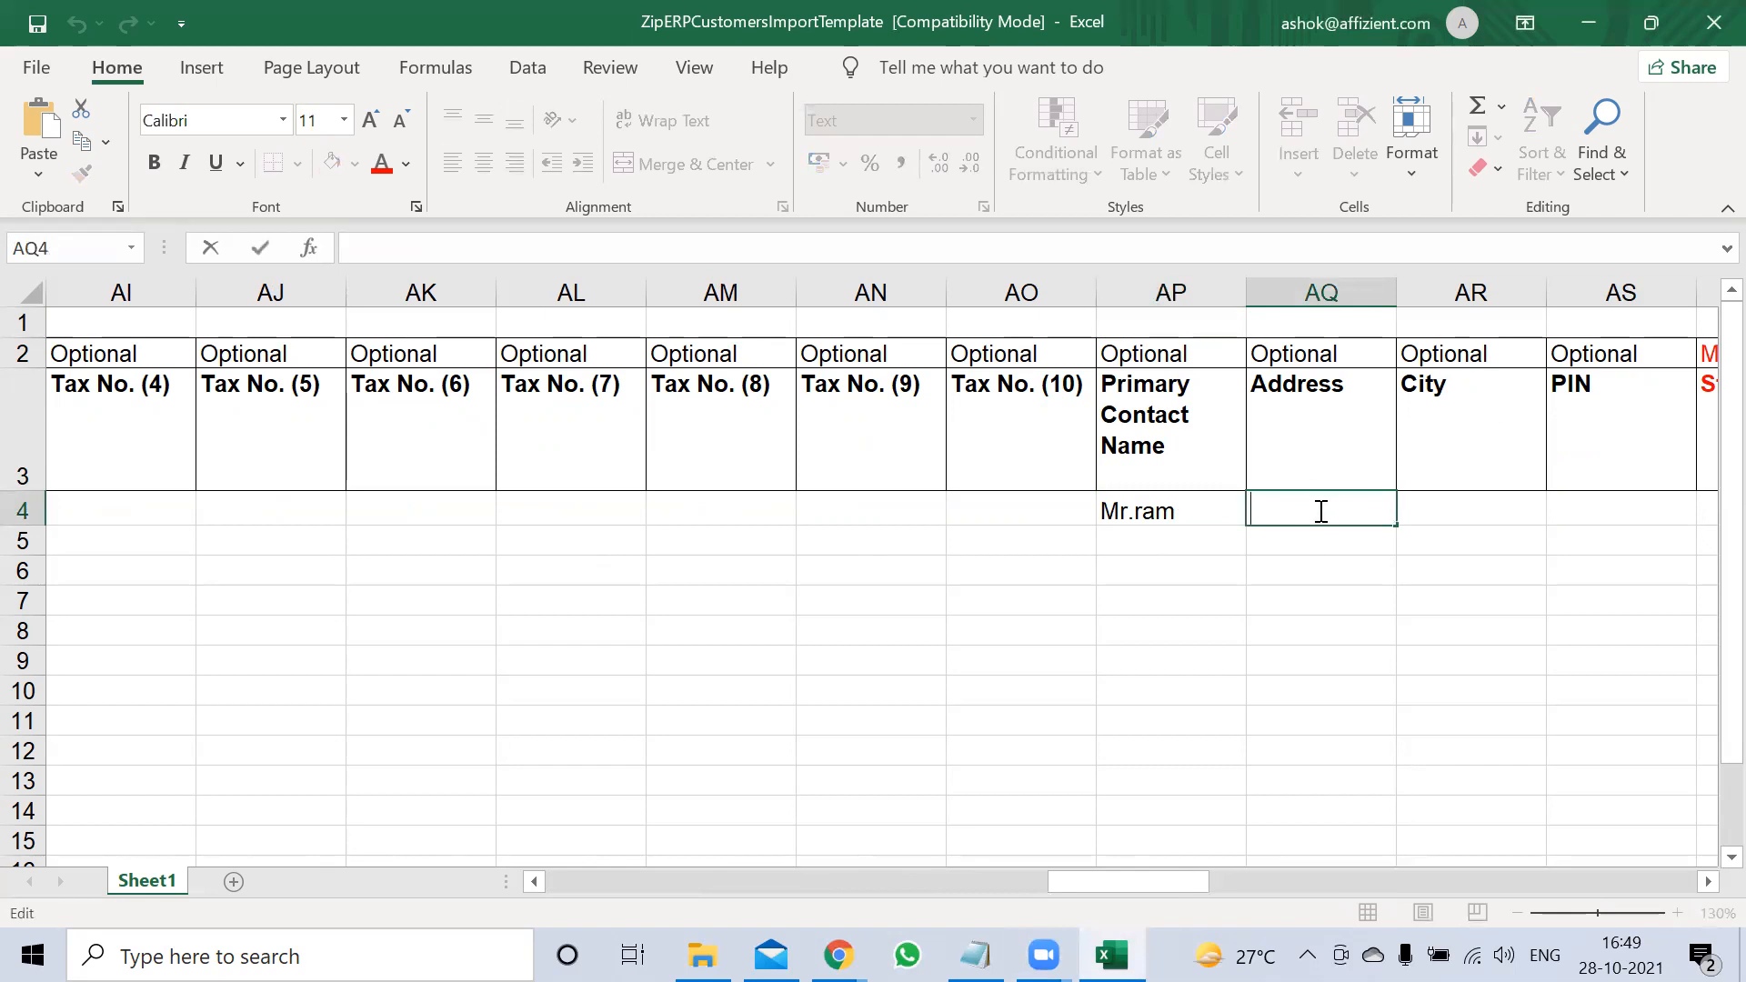
pyautogui.write('Nehure')
pyautogui.press('BackSpace')
pyautogui.write('u')
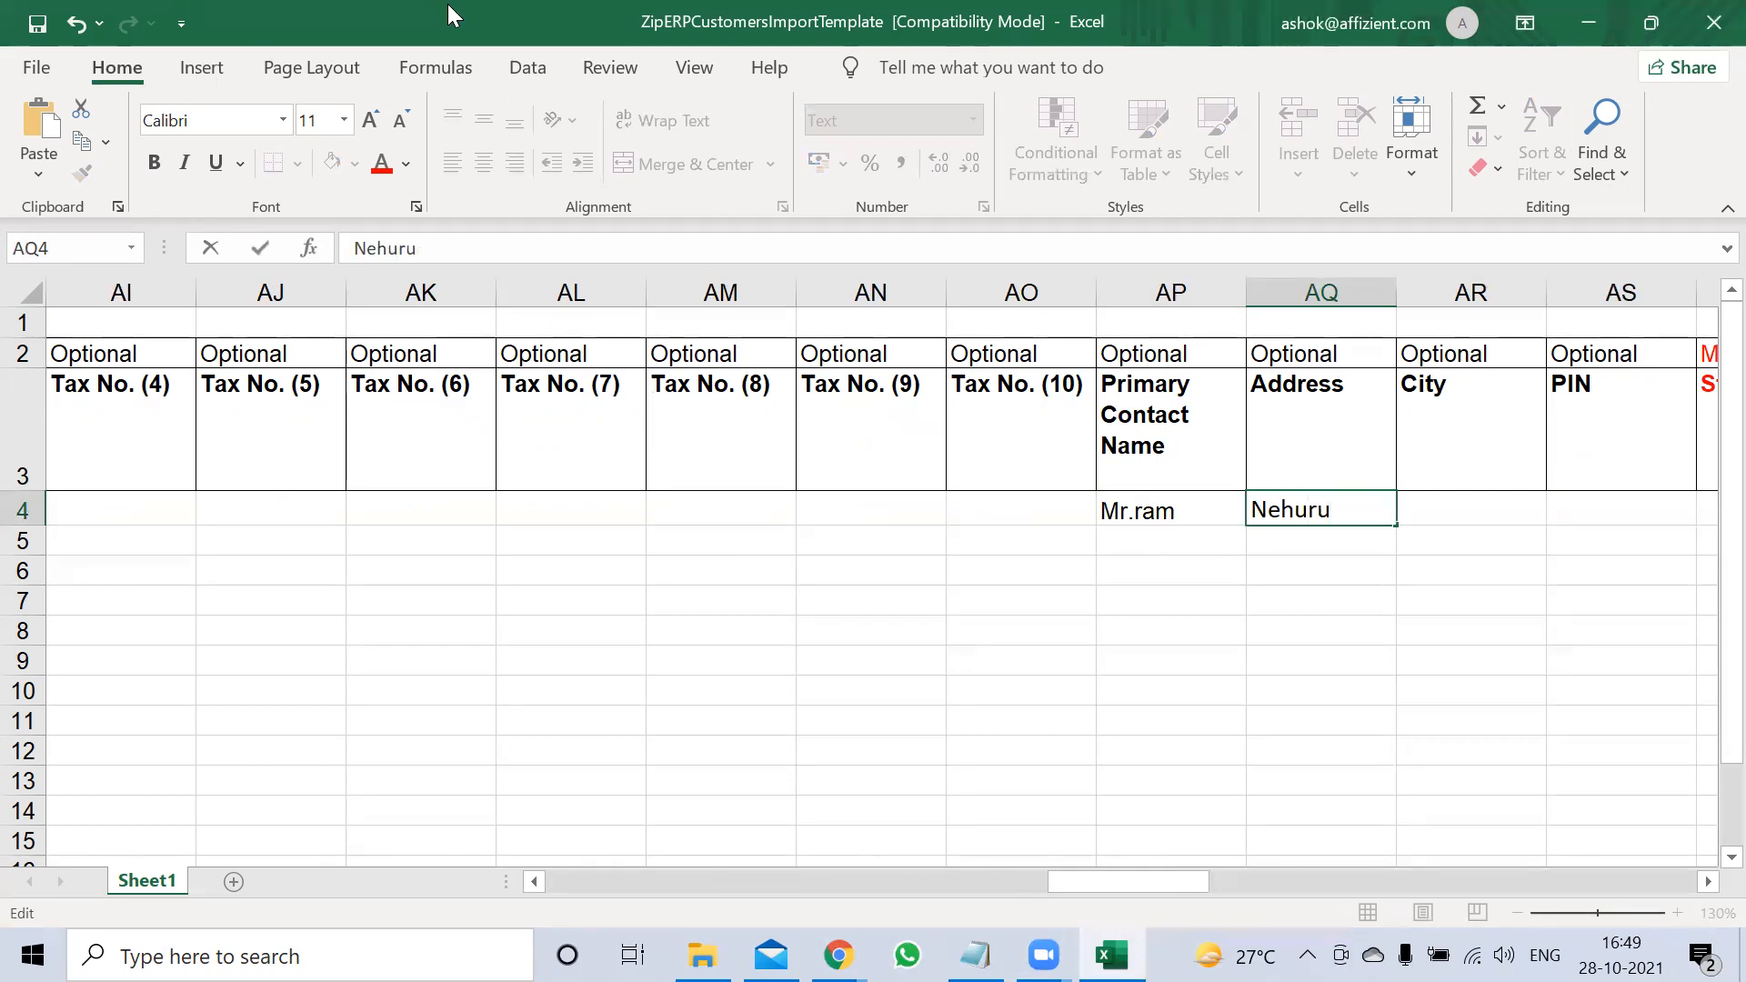
pyautogui.press('BackSpace')
pyautogui.press('BackSpace')
pyautogui.press('BackSpace')
pyautogui.write('ru ros')
pyautogui.press('BackSpace')
pyautogui.write('ad')
pyautogui.press('Tab')
# Fill in the city and PIN code, and set the State to Tegalana
pyautogui.write('SEC')
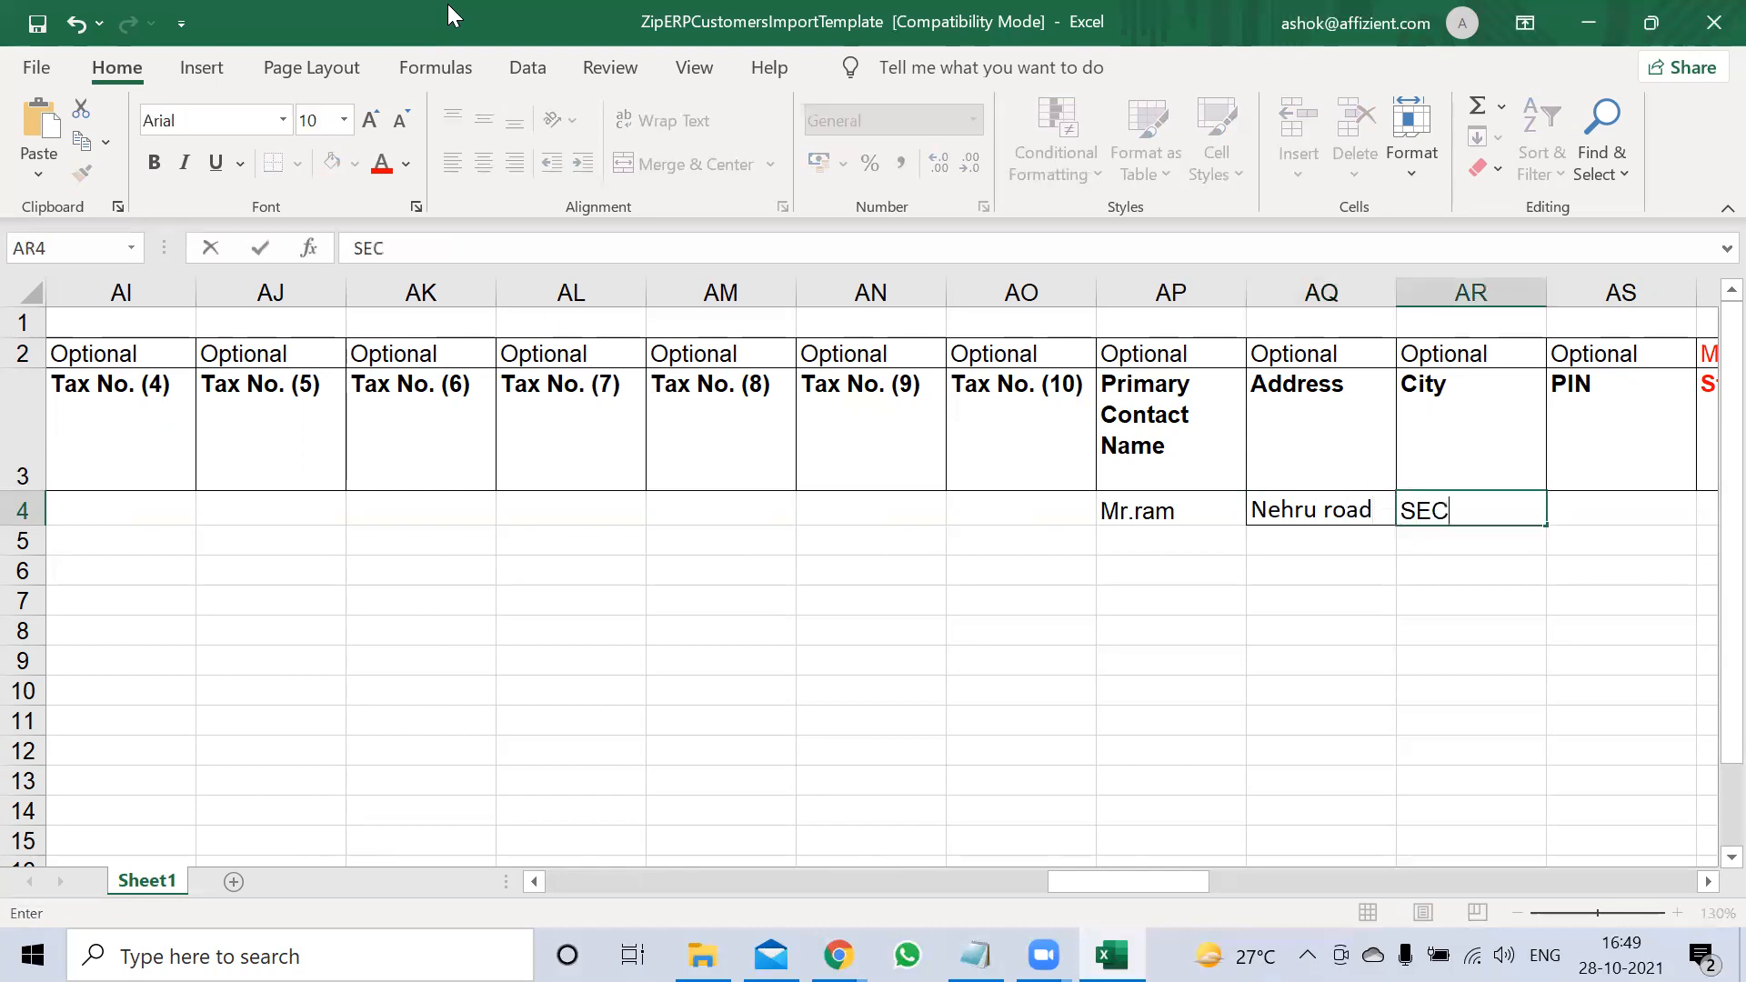
pyautogui.press('Tab')
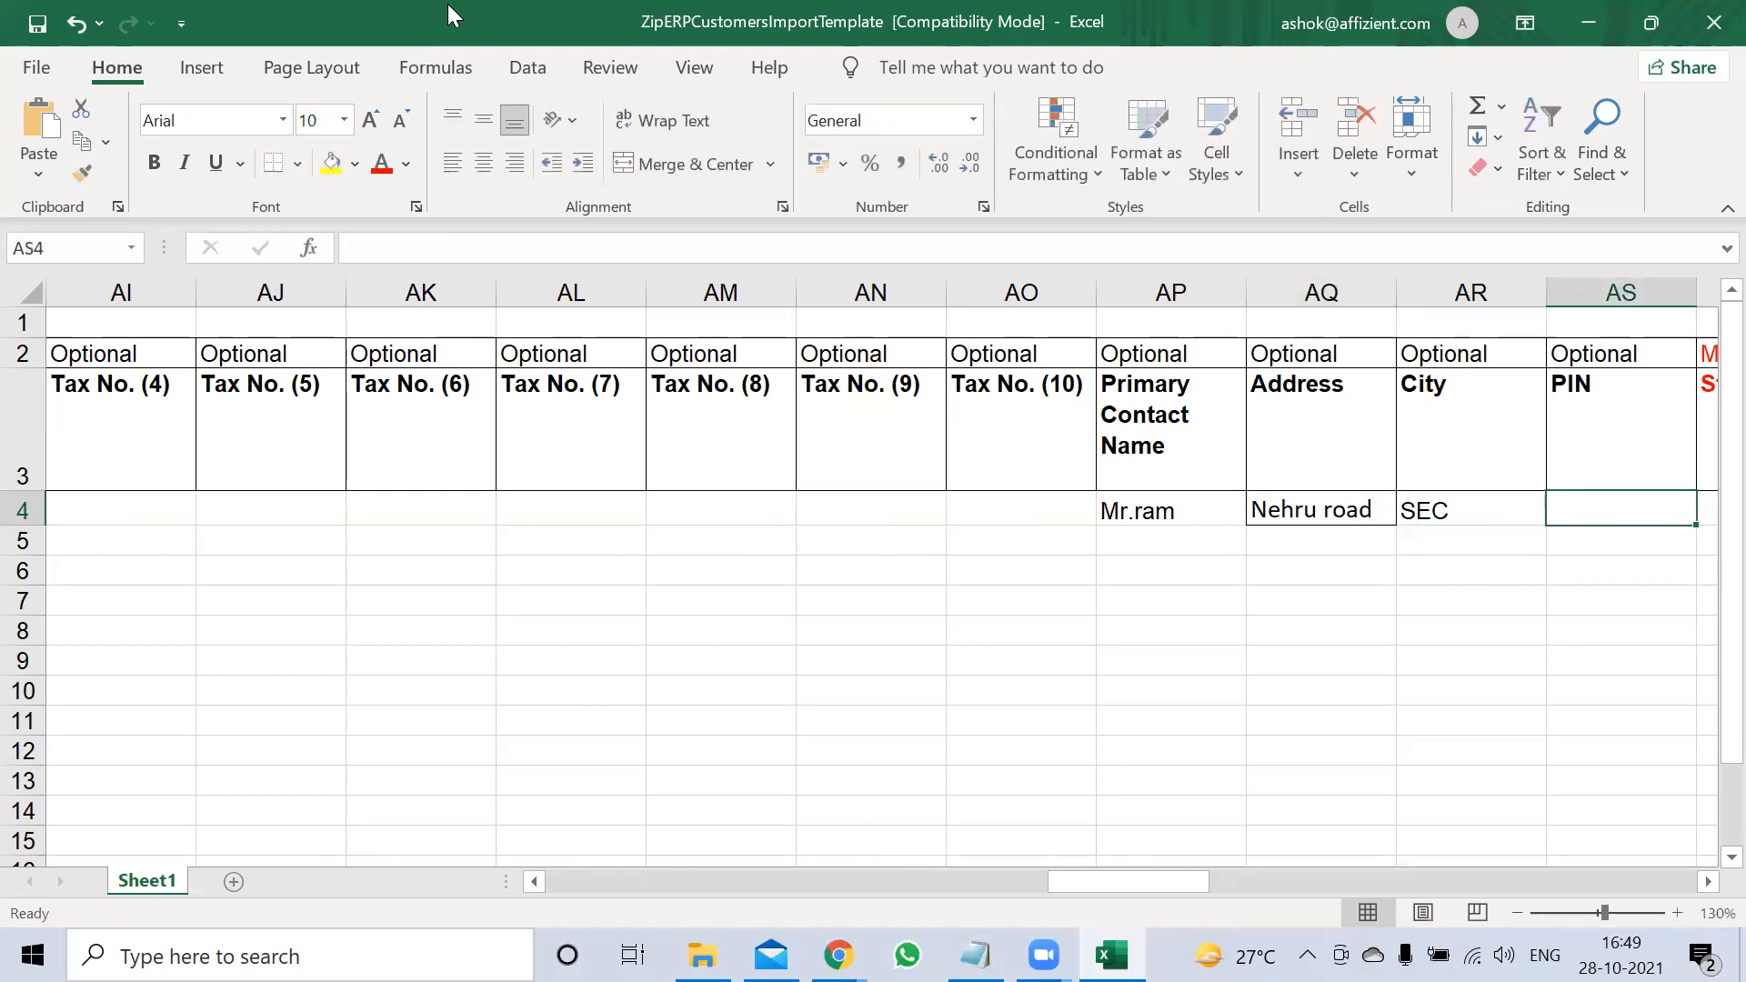
pyautogui.write('44444')
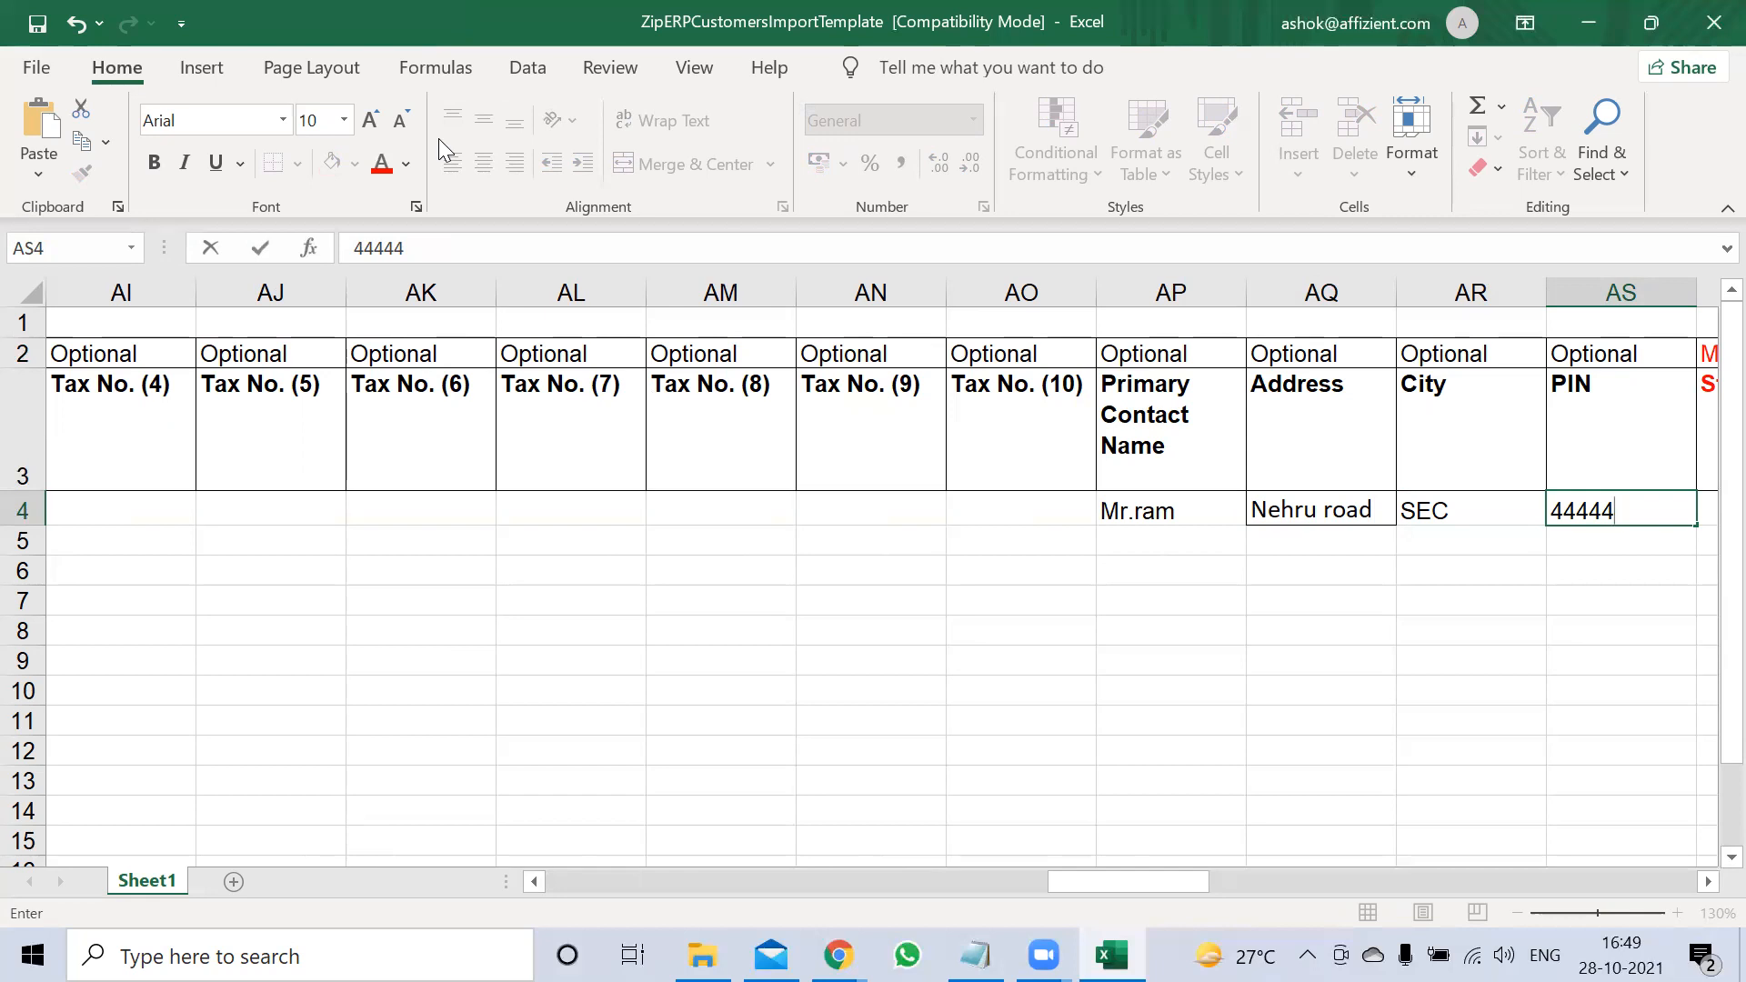
pyautogui.click(1636, 510)
pyautogui.write('33')
pyautogui.press('Tab')
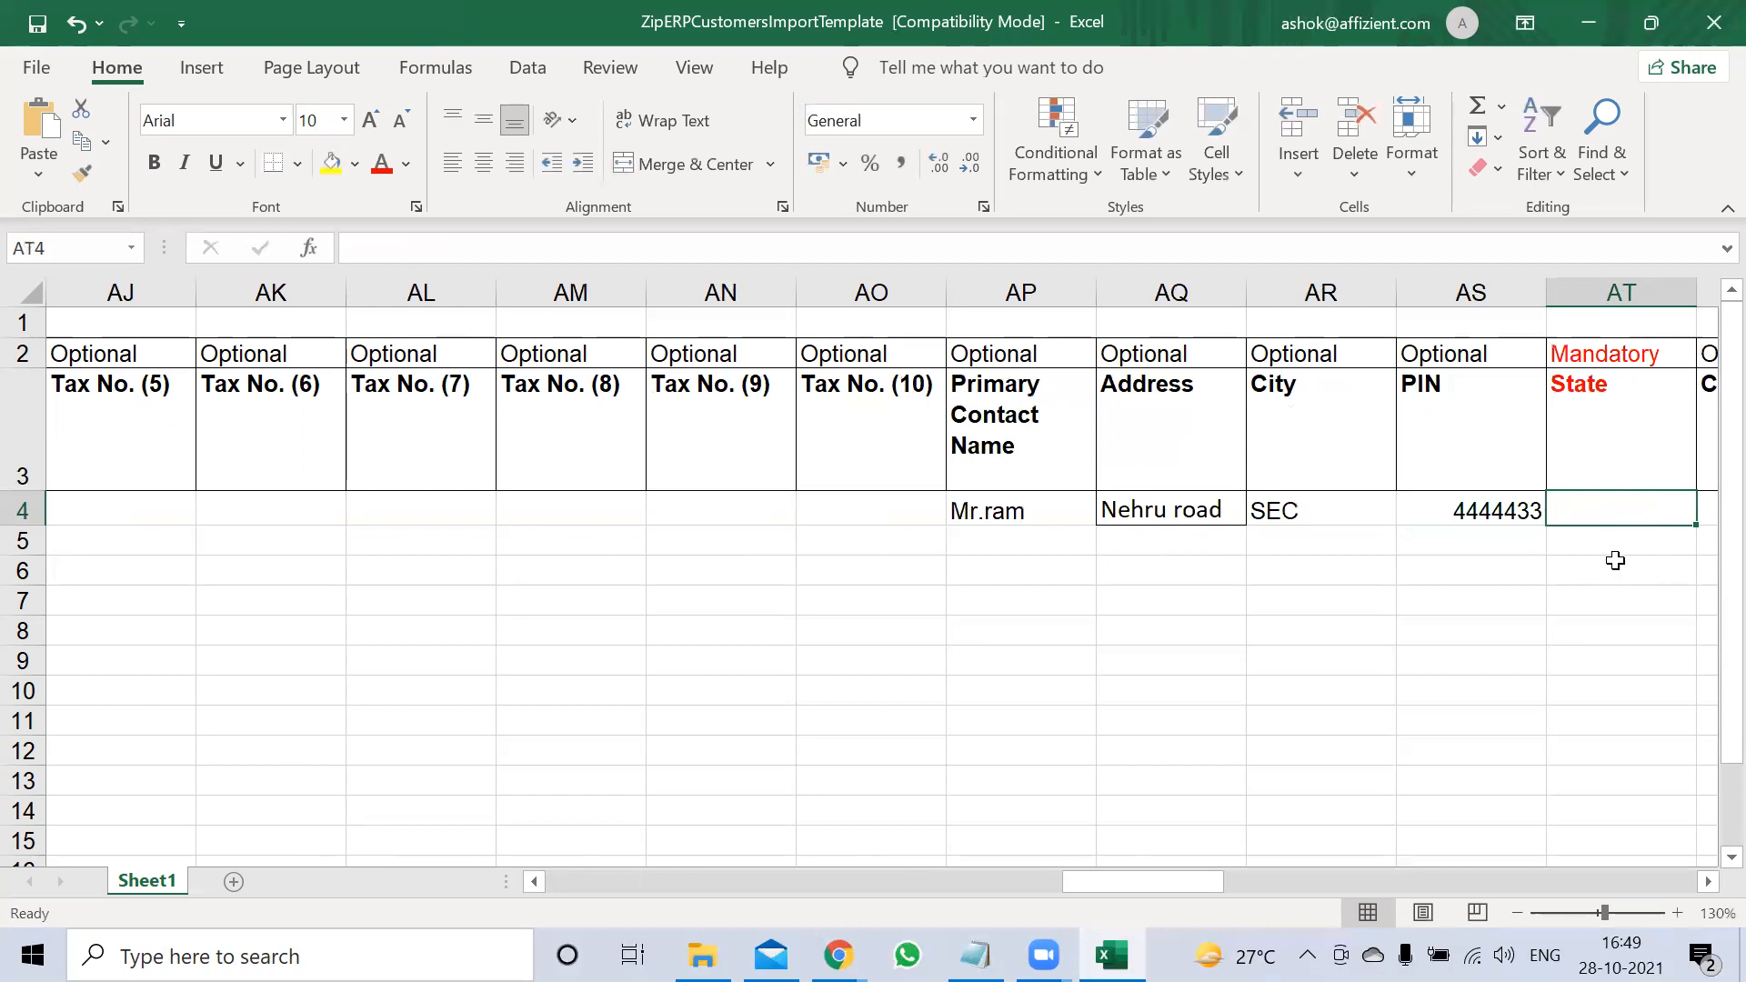
pyautogui.write('Te')
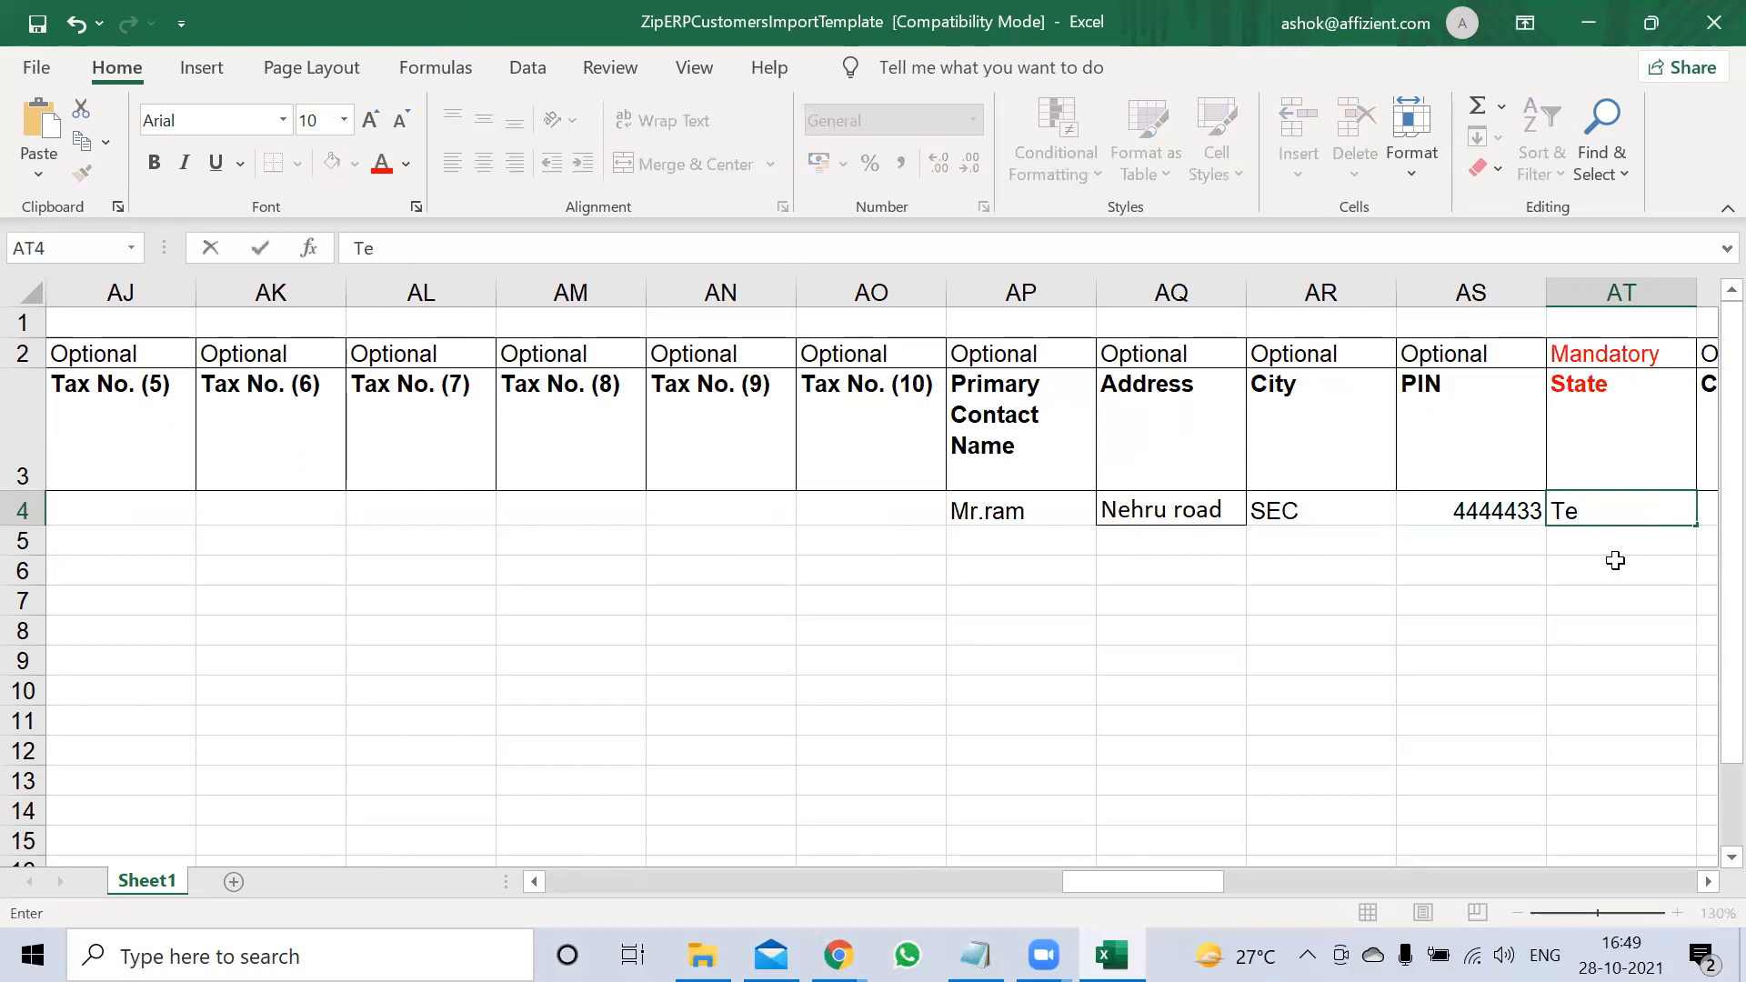
pyautogui.write('galana')
pyautogui.press('Tab')
pyautogui.press('Tab')
pyautogui.click(1616, 561)
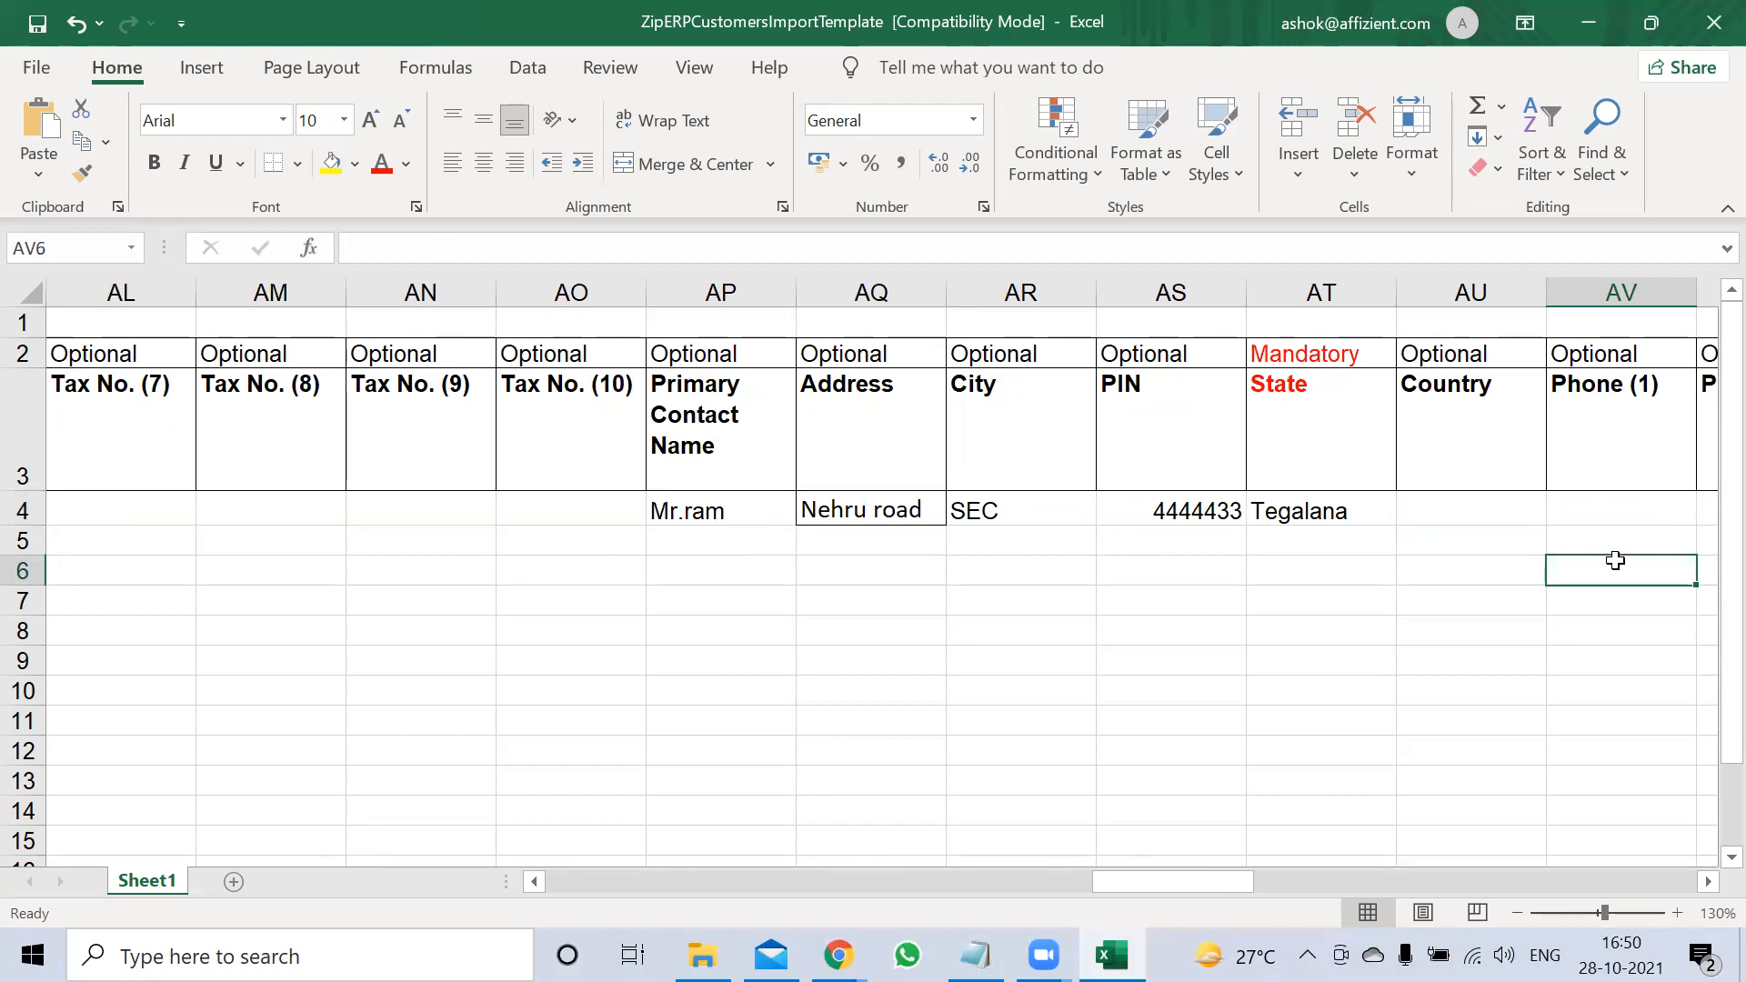
# Enter the customer's mobile number under Mobile (1) and e-mail under Email, then save the workbook
pyautogui.click(1526, 514)
pyautogui.press('Right')
pyautogui.press('Right')
pyautogui.press('Right')
pyautogui.press('Right')
pyautogui.press('Right')
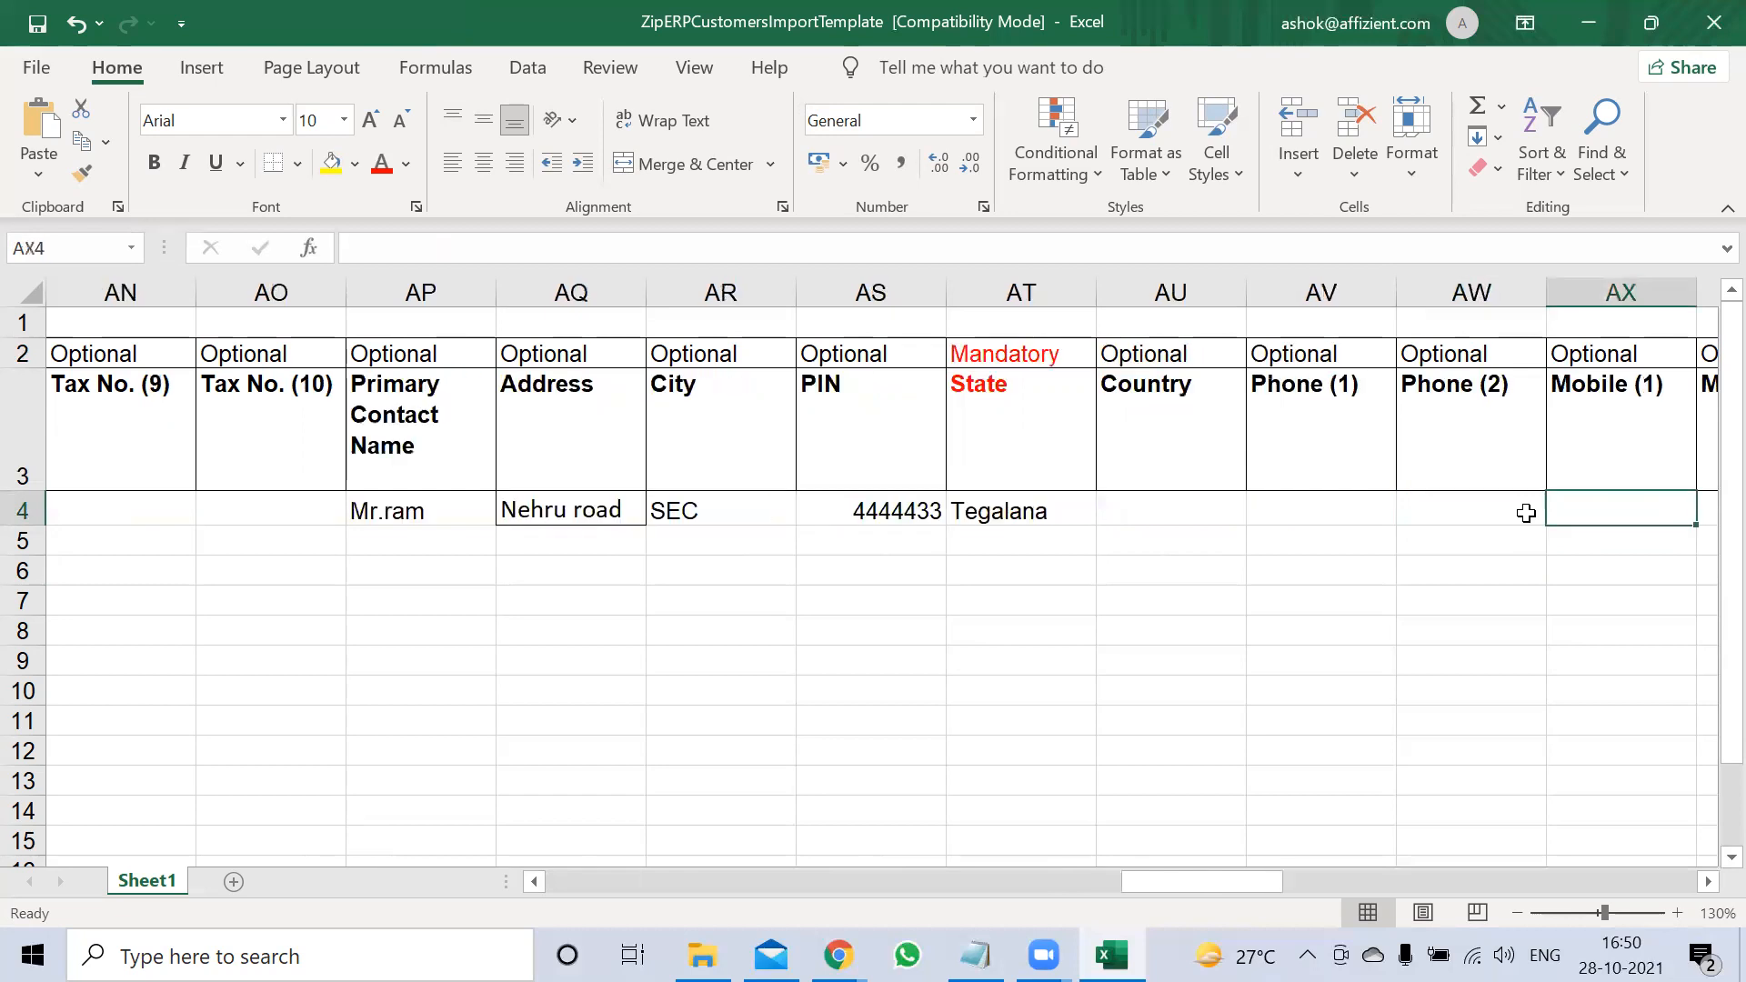
pyautogui.press('Right')
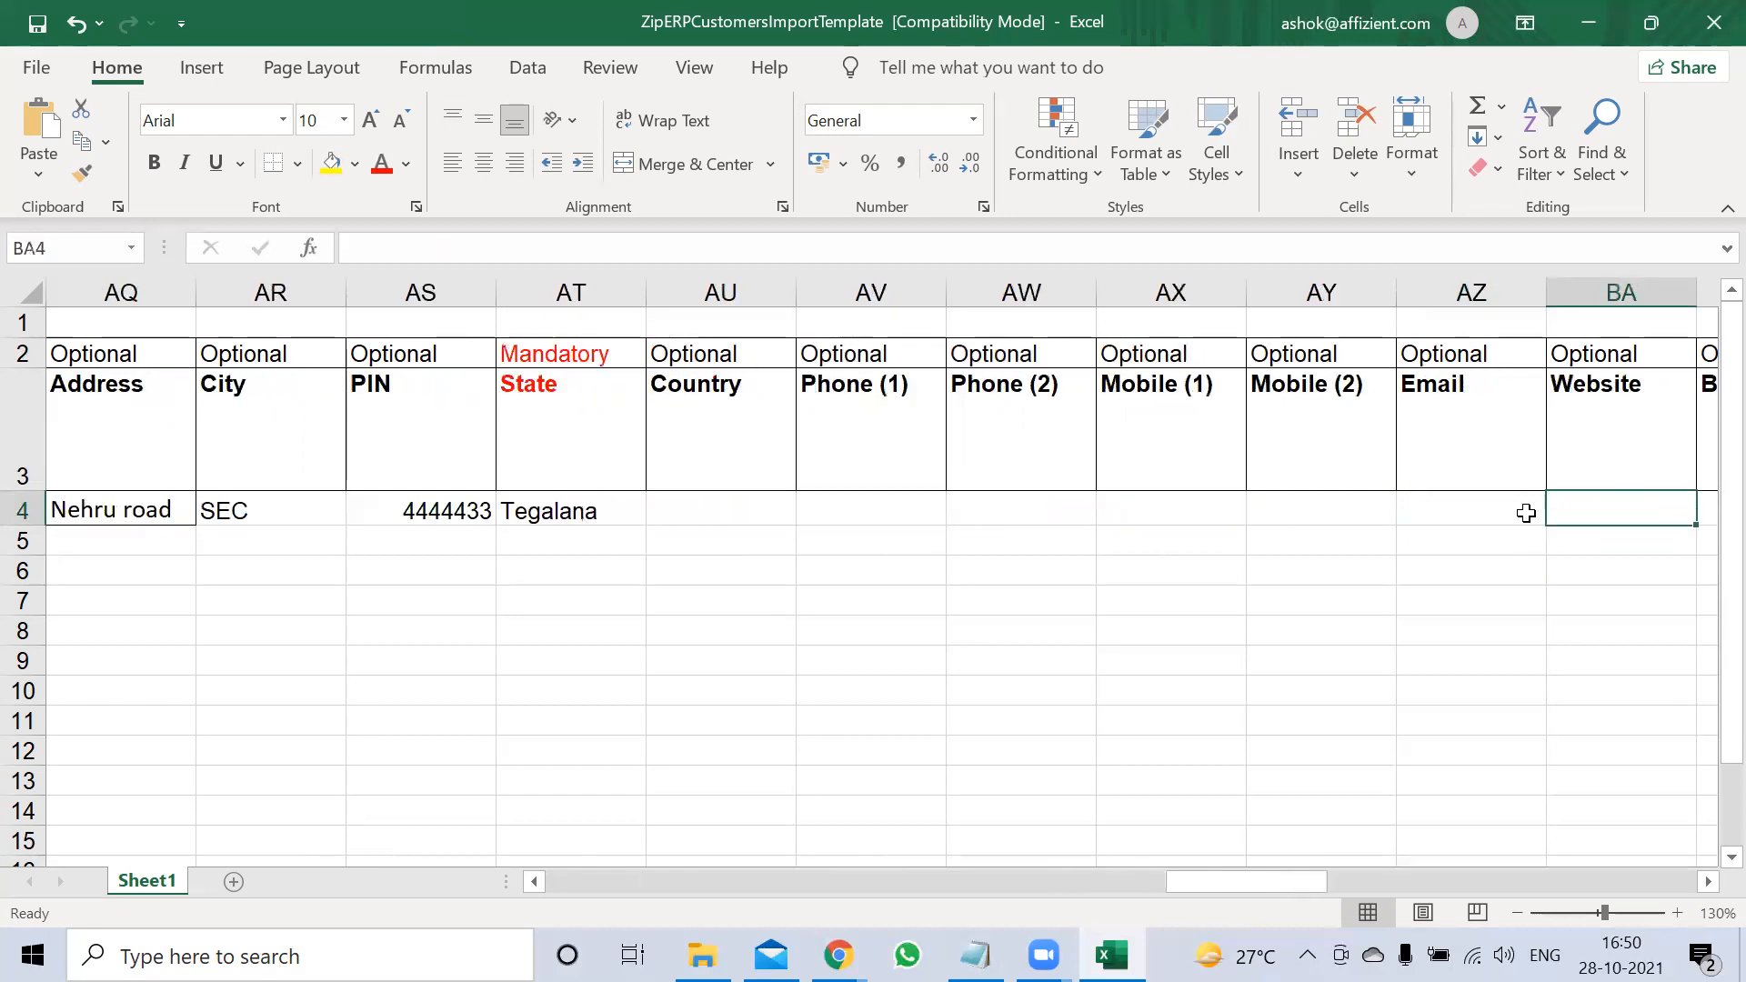
pyautogui.press('Left')
pyautogui.press('Left')
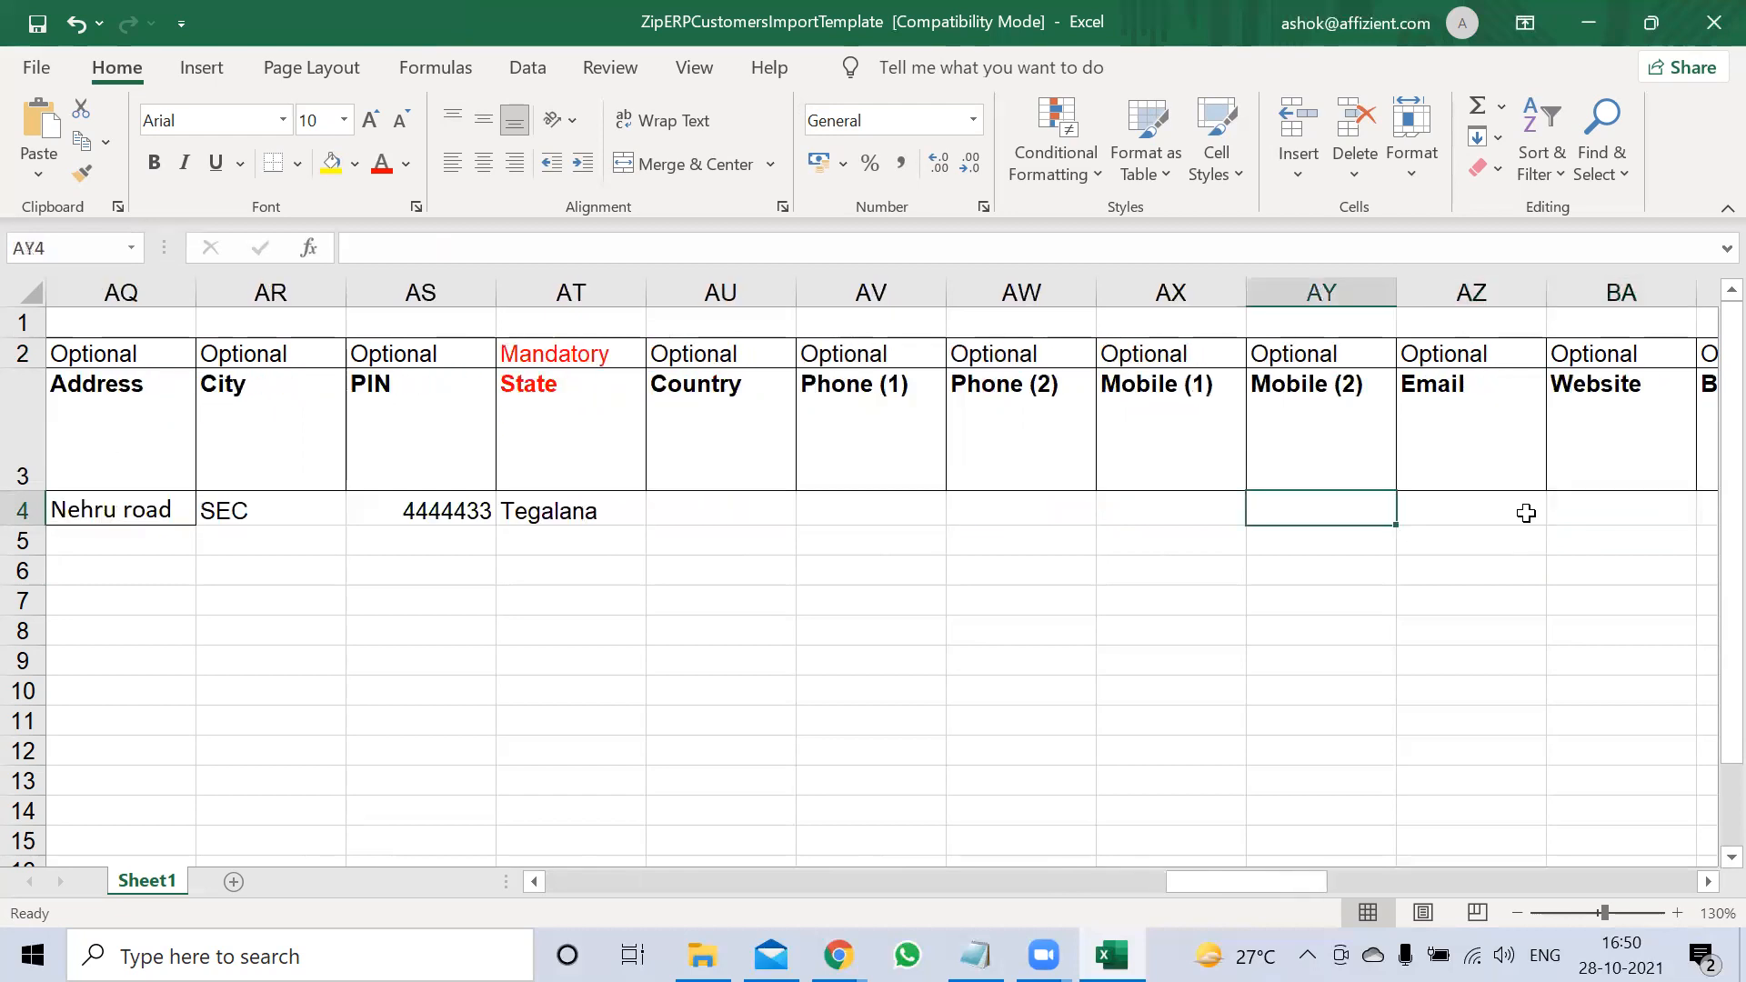
pyautogui.press('Left')
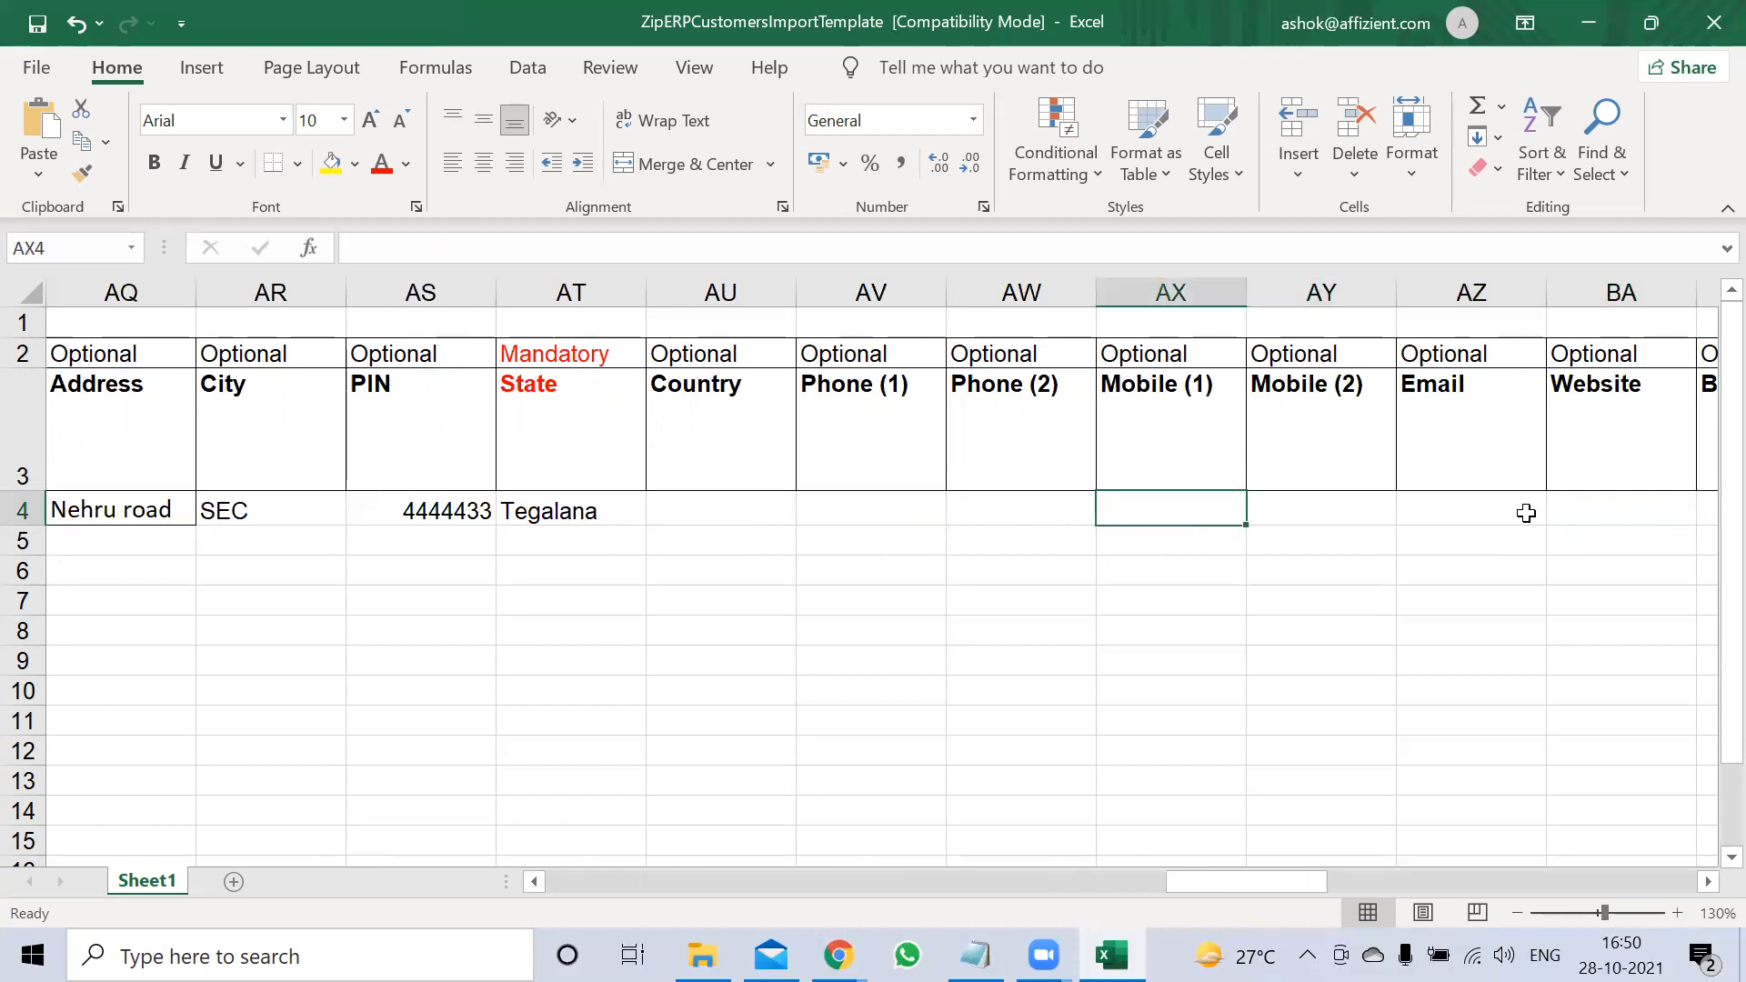
pyautogui.write('1232323')
pyautogui.press('Tab')
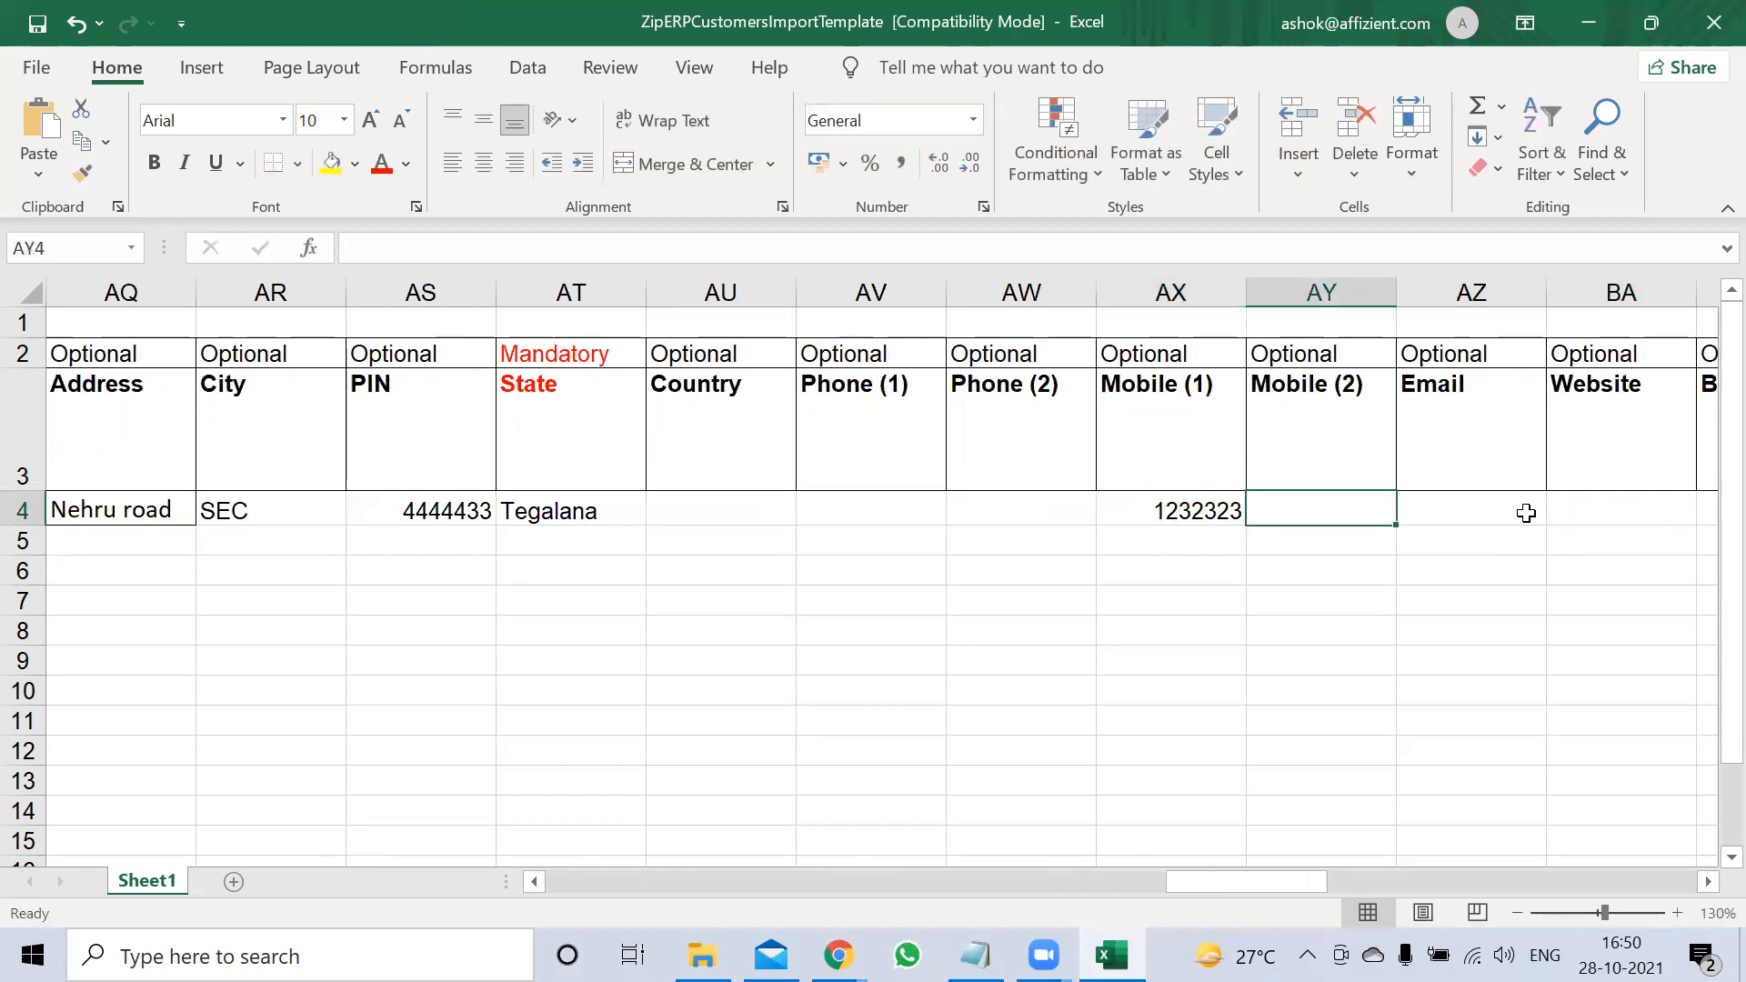
pyautogui.press('Right')
pyautogui.write('gg@')
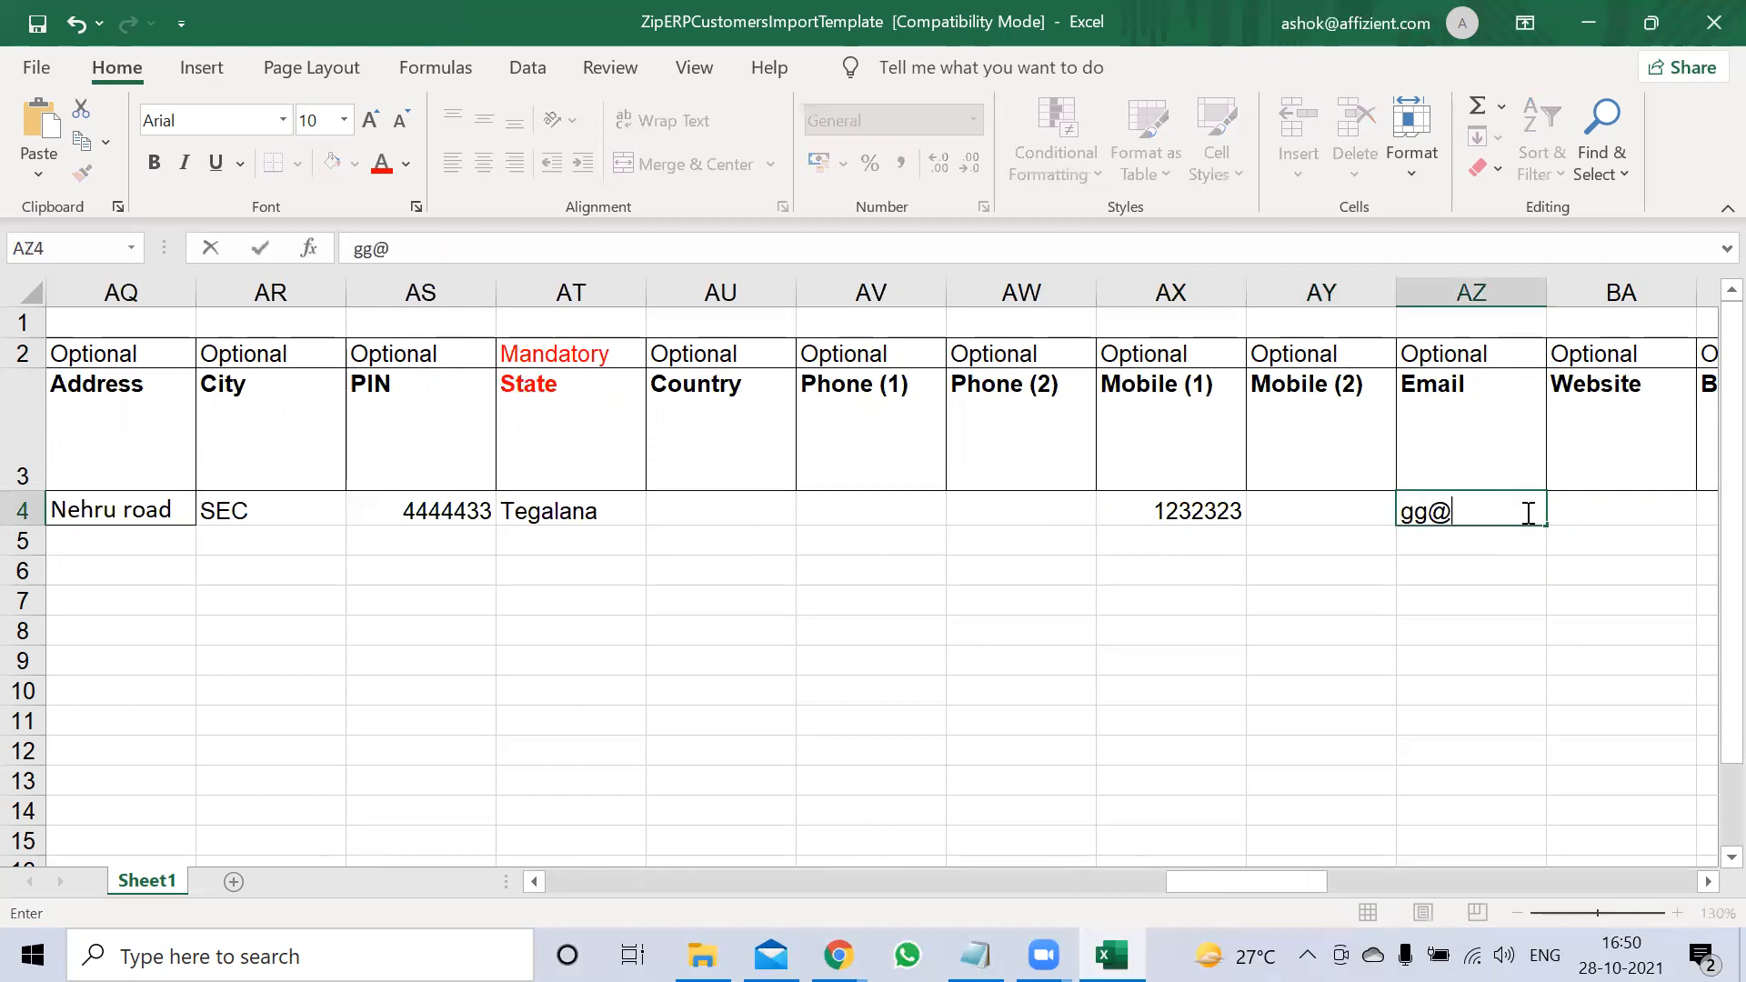
pyautogui.write('gmil.com')
pyautogui.press('Tab')
pyautogui.press('Right')
pyautogui.press('Right')
pyautogui.press('Right')
pyautogui.press('Right')
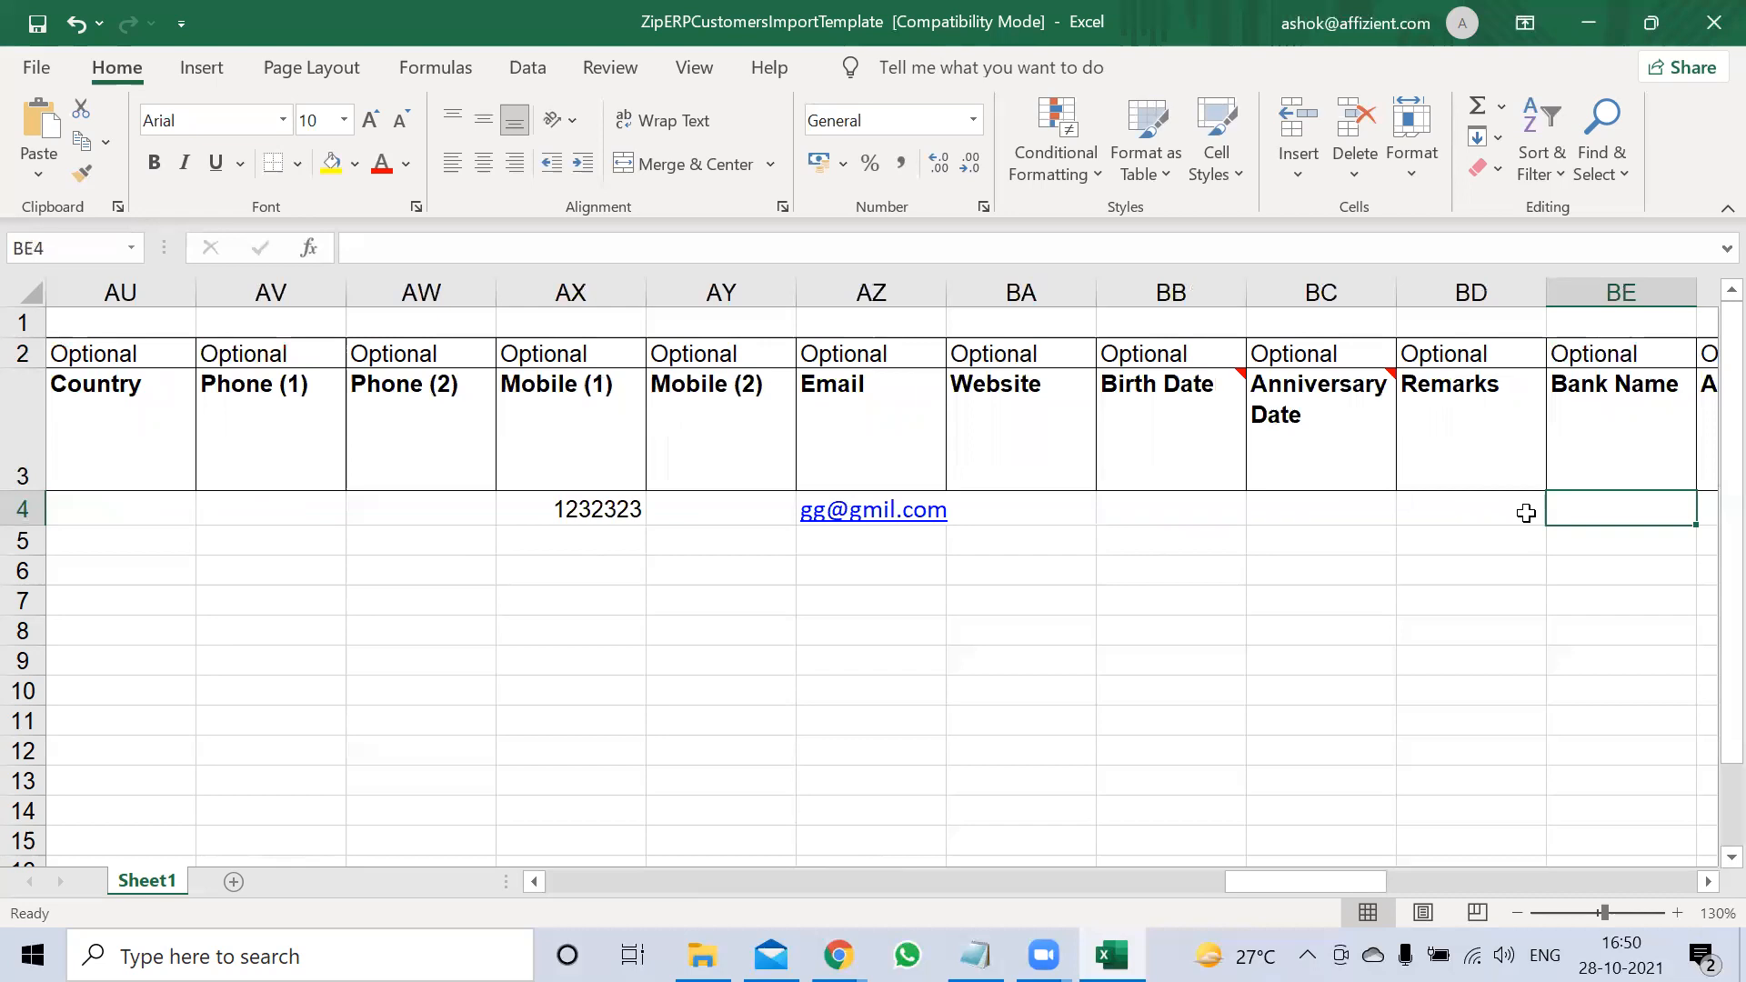
pyautogui.press('Right')
pyautogui.press('Right')
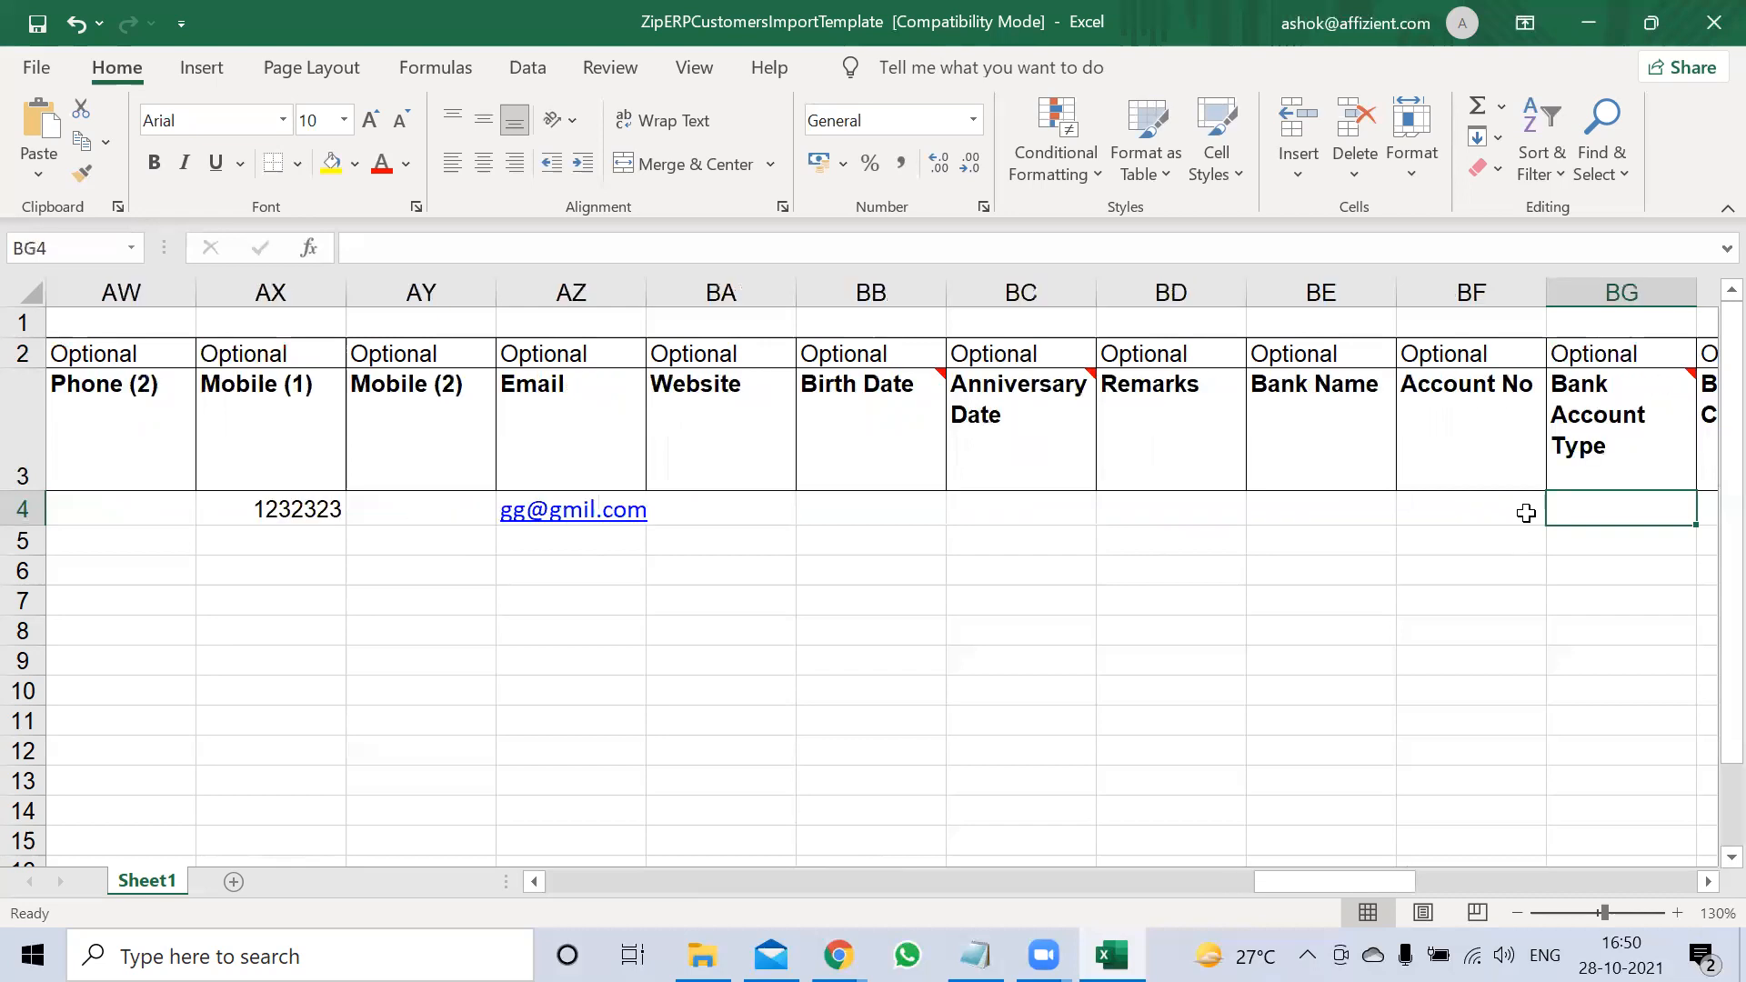
pyautogui.click(34, 22)
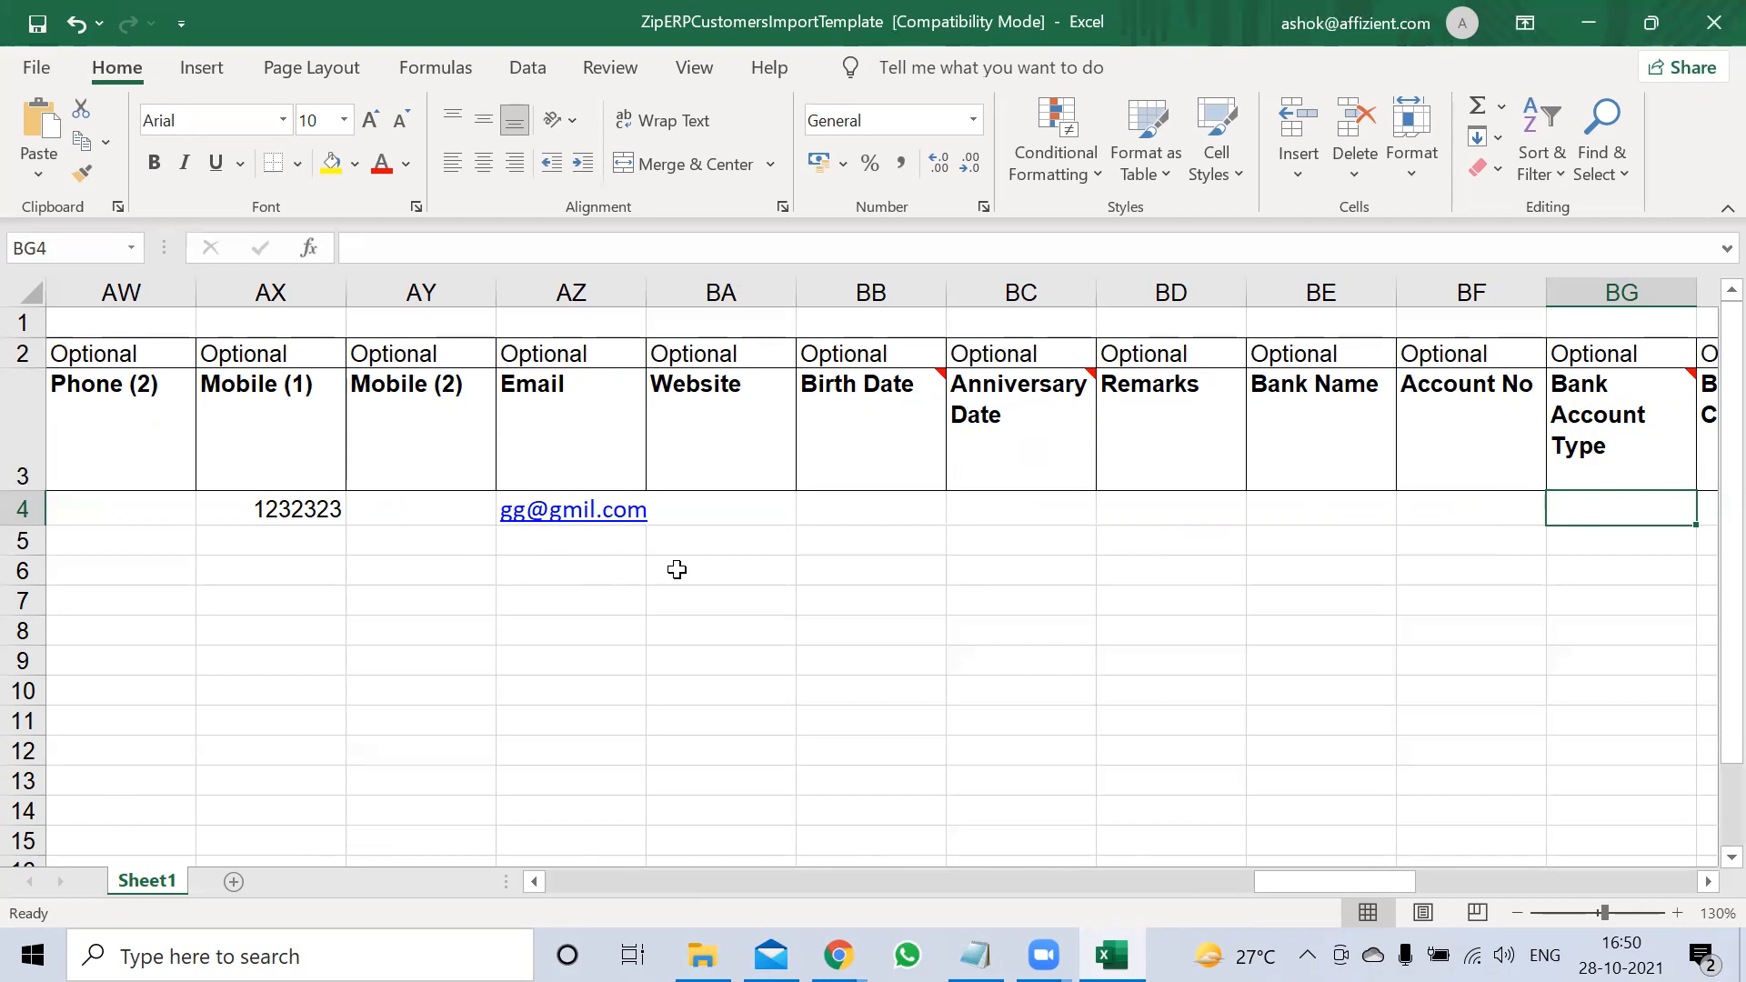
pyautogui.click(36, 28)
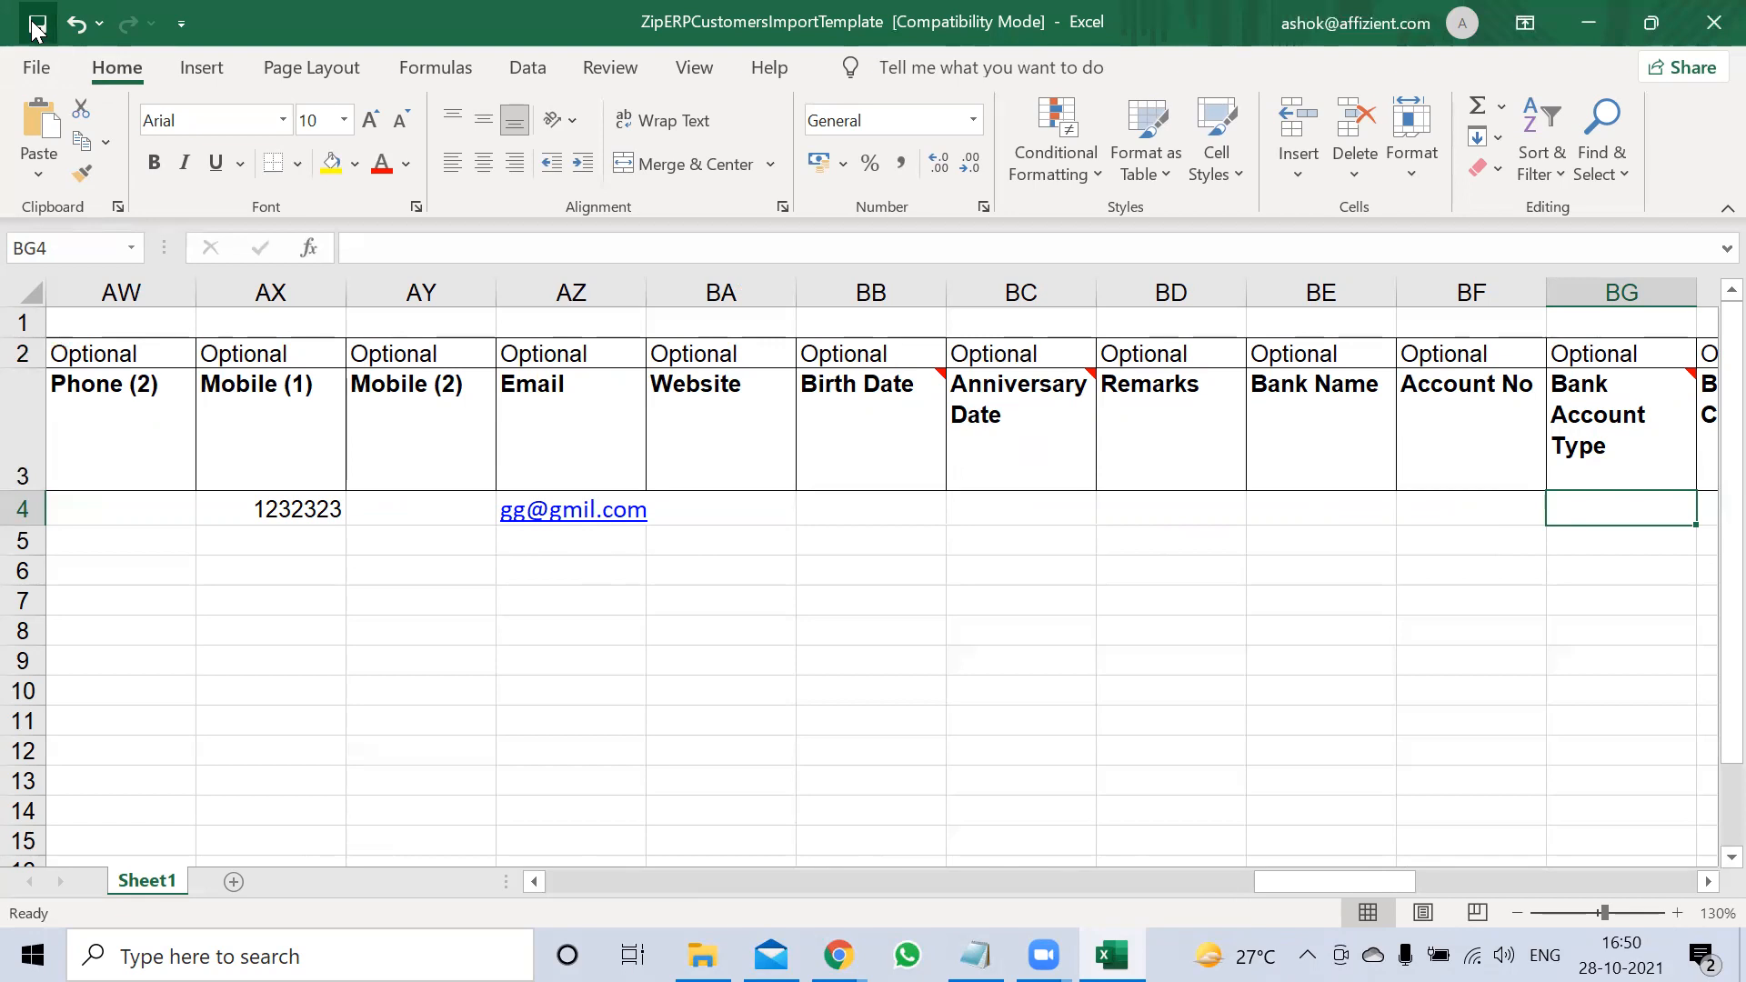
# Close the customers workbook, then open and close ZipERPItemMasterImportTempate (3) from D:\ERP
pyautogui.click(1706, 33)
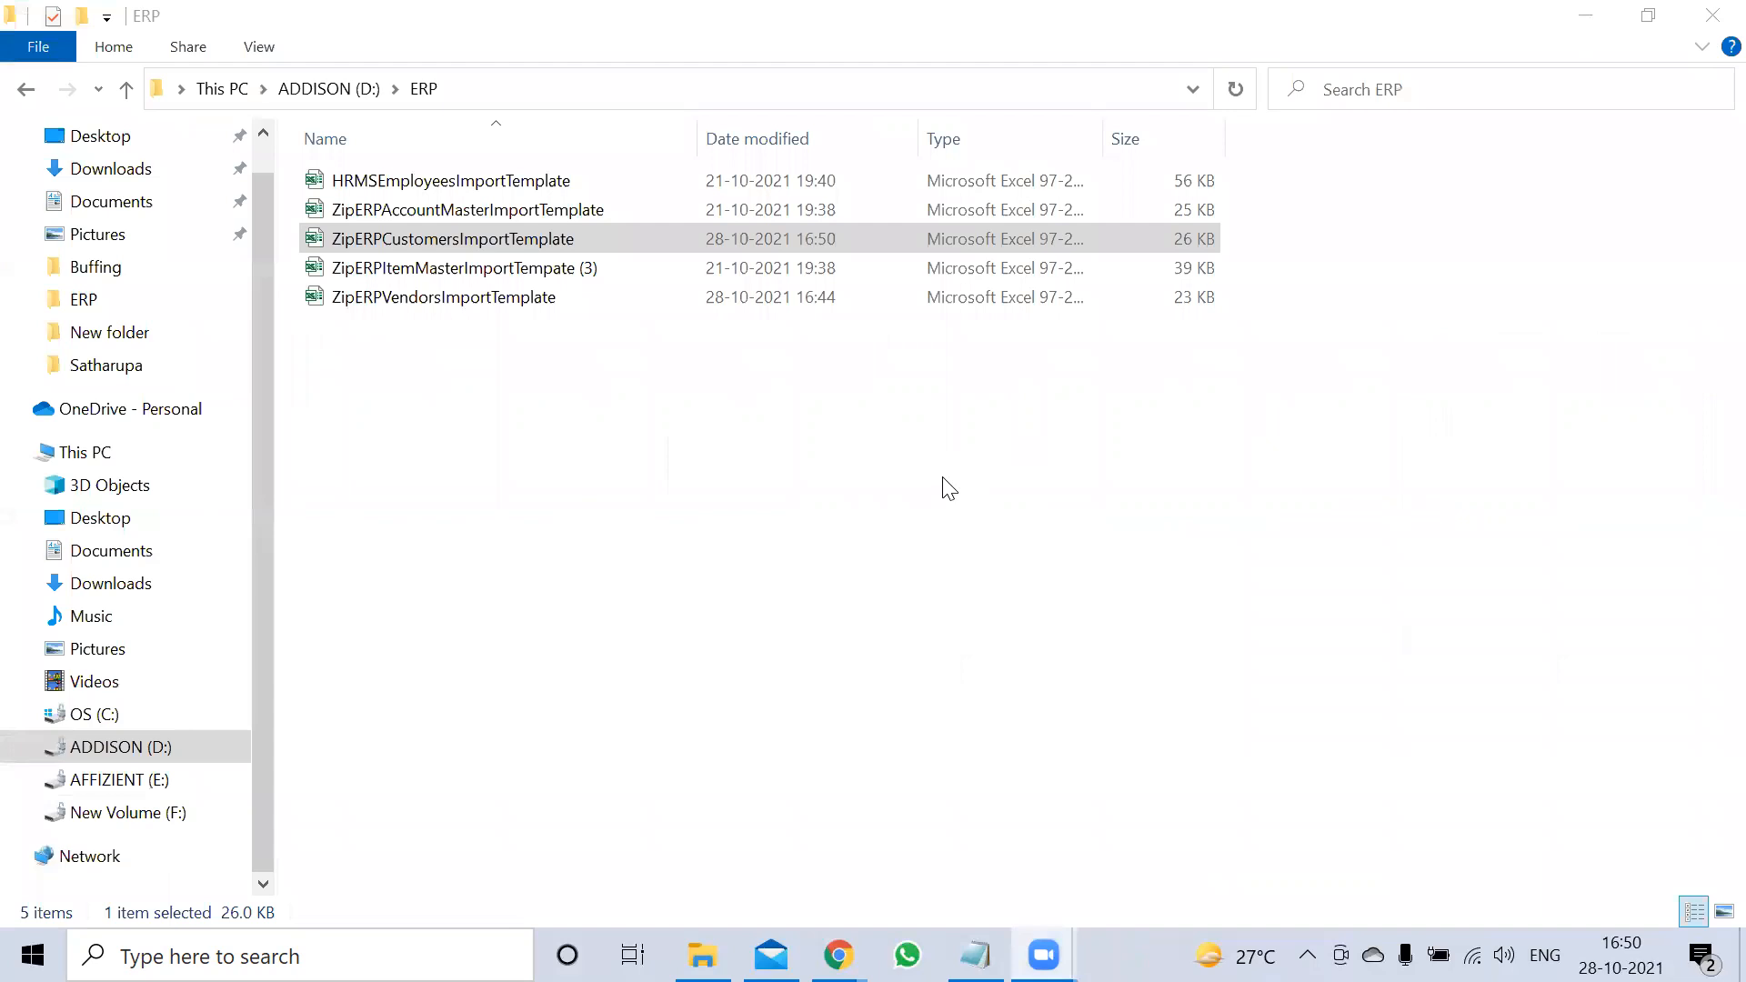
pyautogui.doubleClick(470, 274)
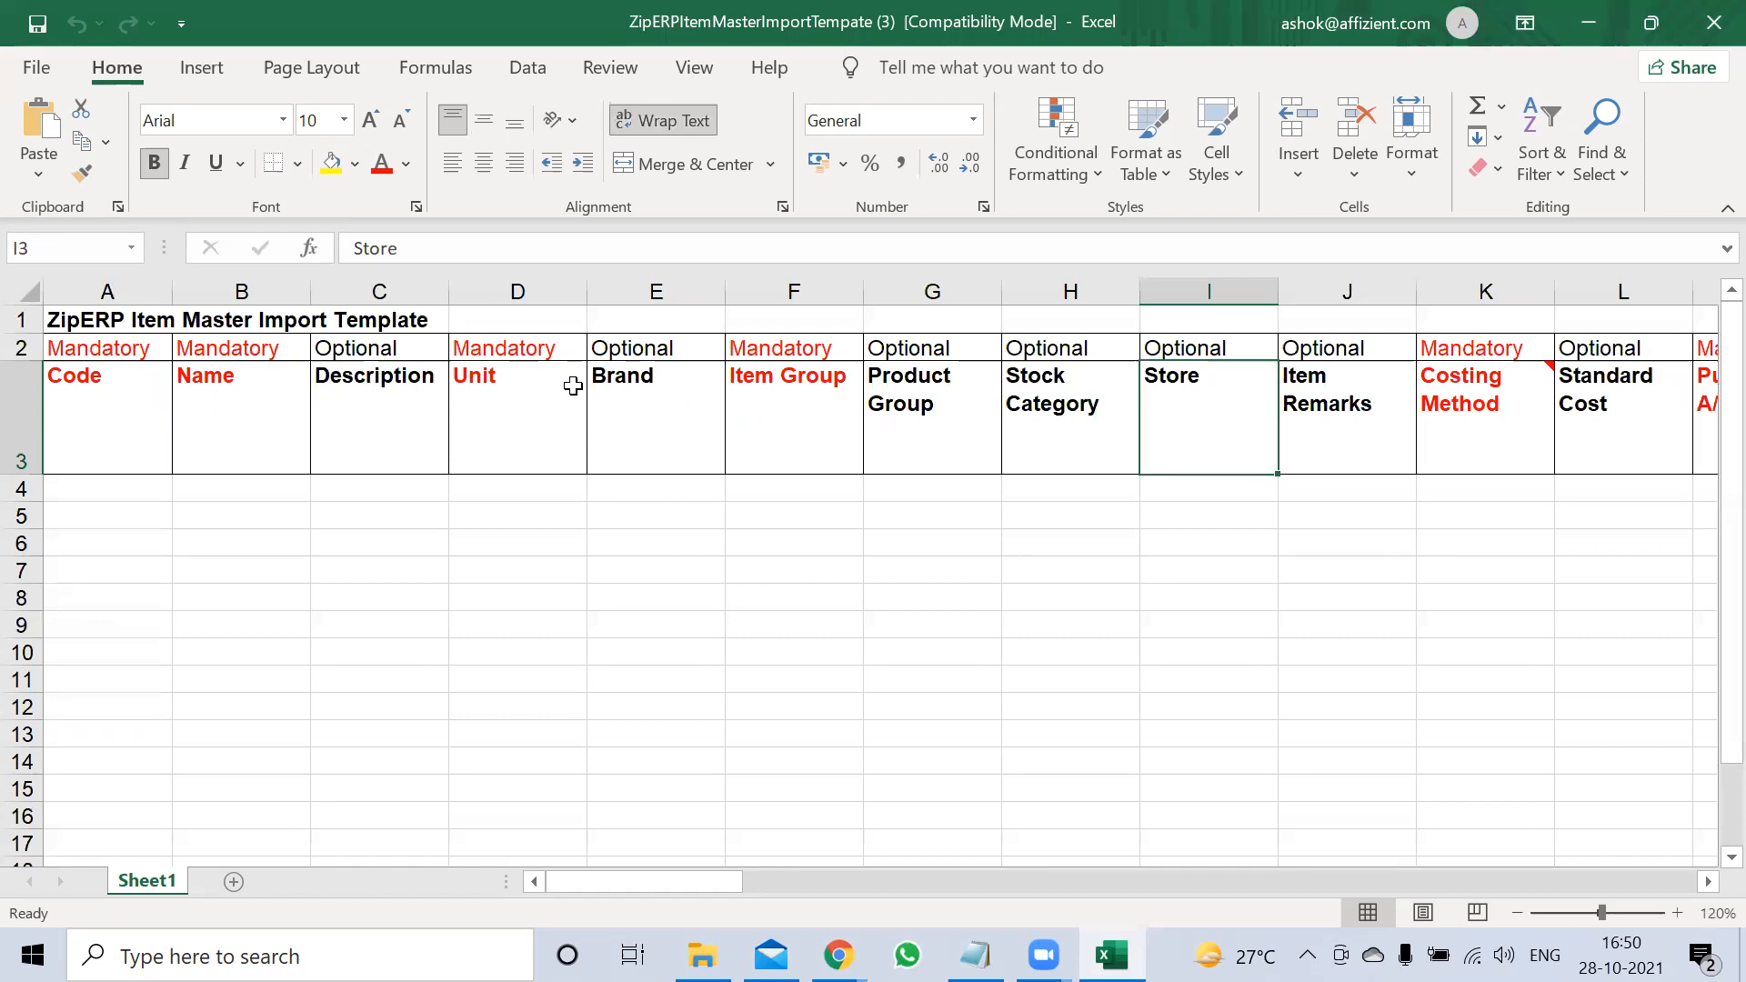
pyautogui.hotkey('alt', 'F4')
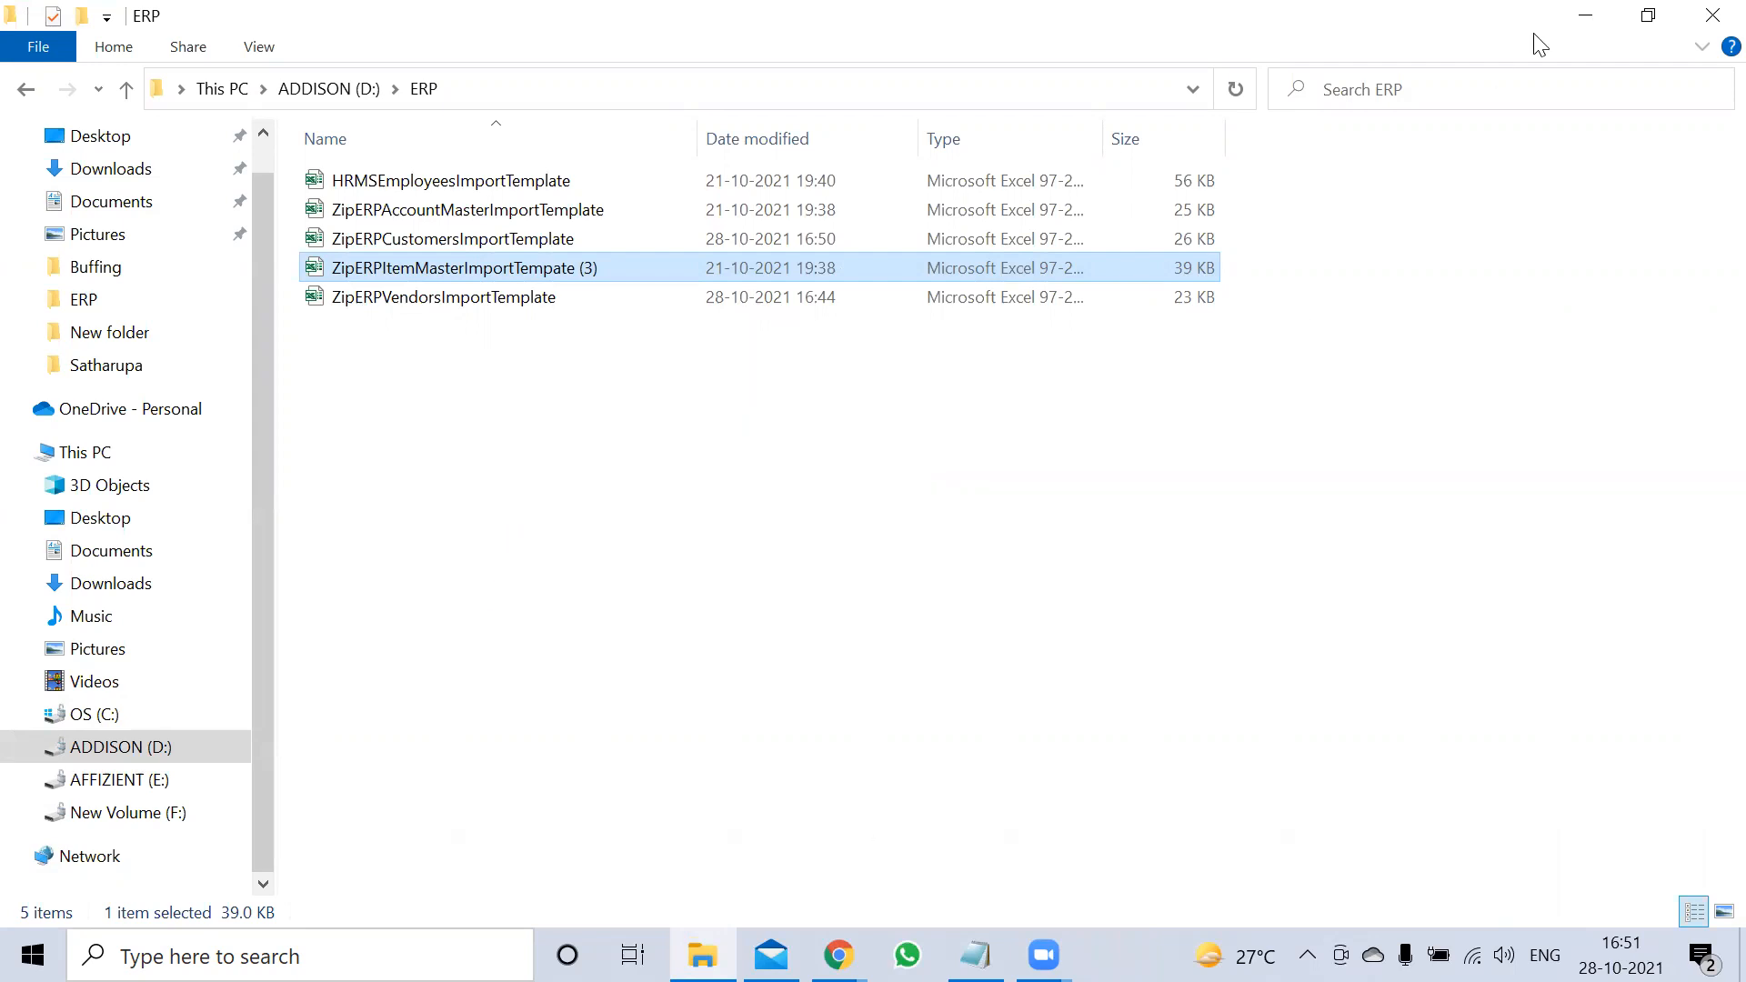
# Download the template from Settings > Inventory > Item Groups > Import and open the .xls file
pyautogui.click(1584, 18)
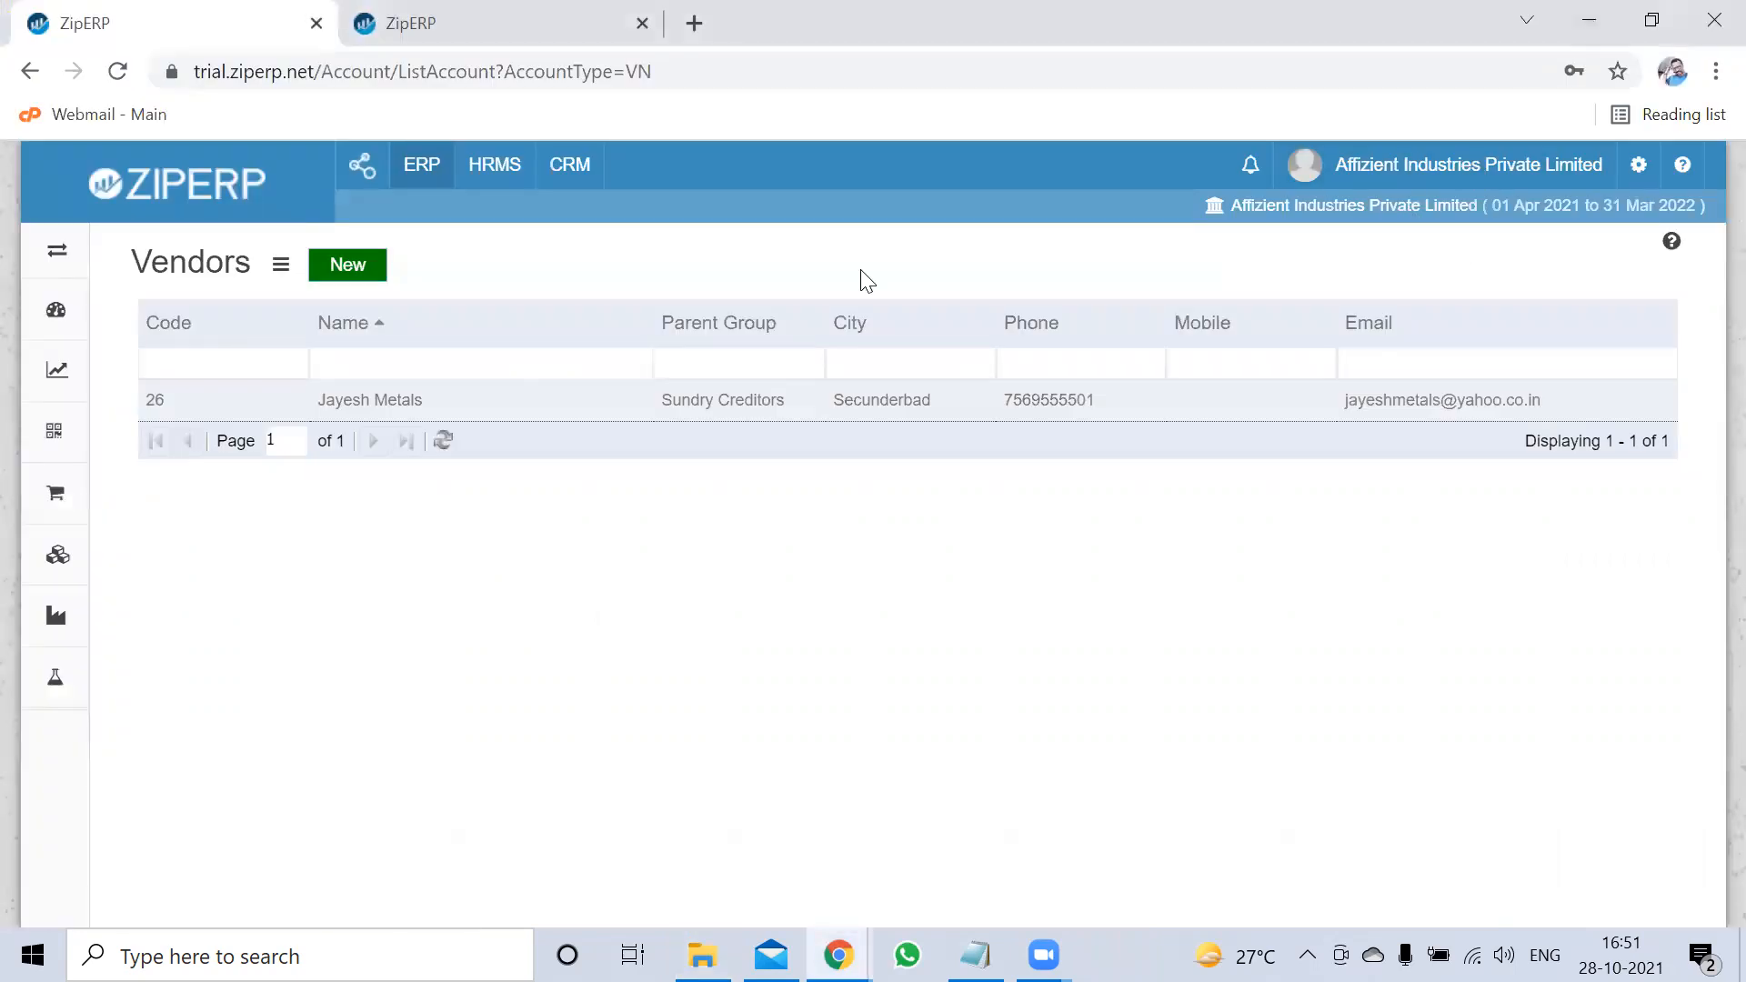
pyautogui.click(1639, 170)
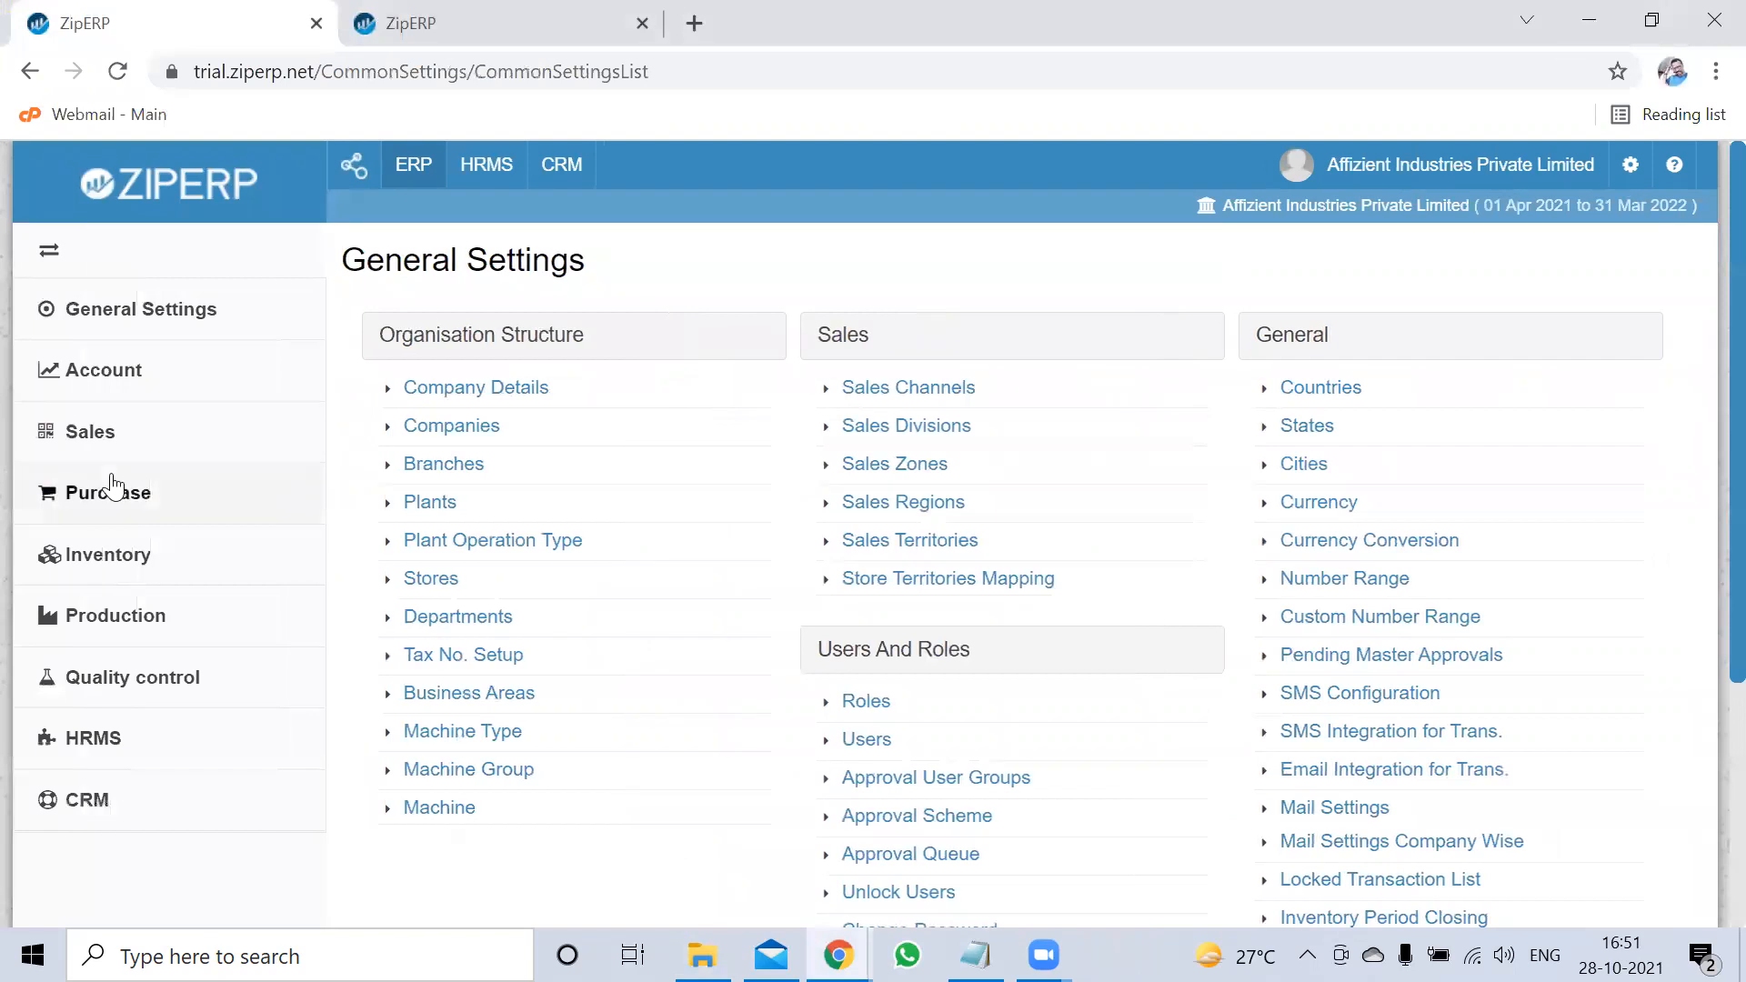
pyautogui.click(108, 571)
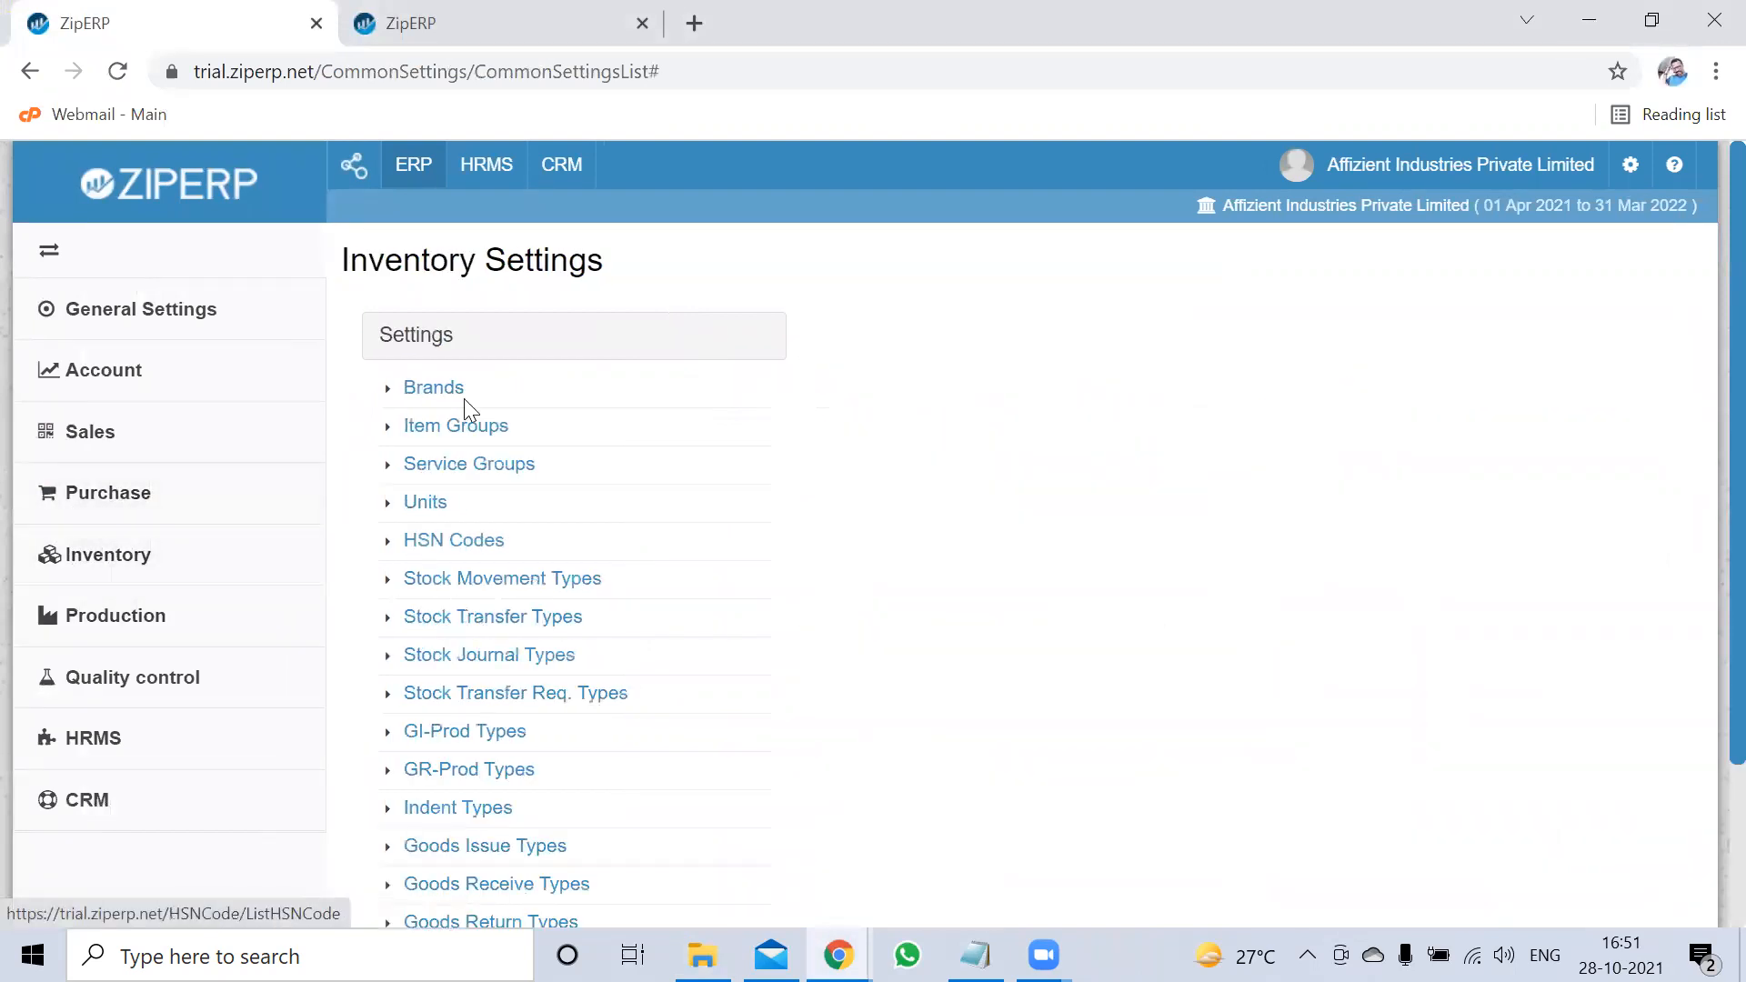
pyautogui.click(460, 430)
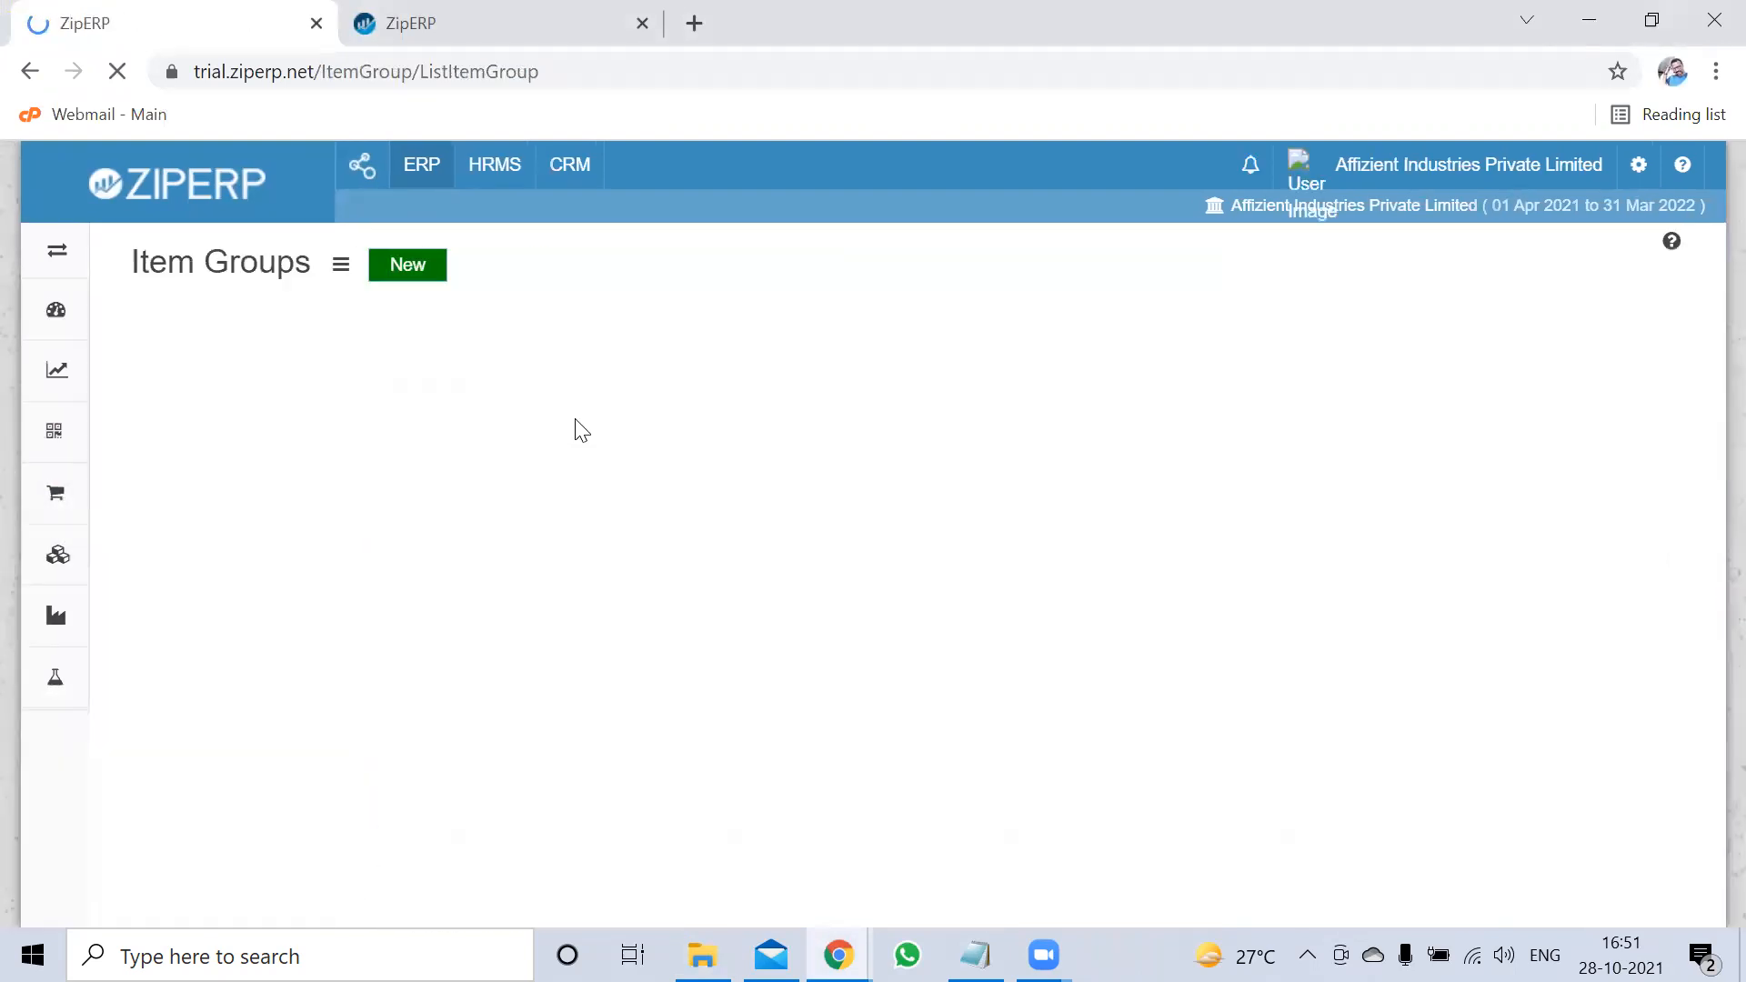
pyautogui.click(333, 267)
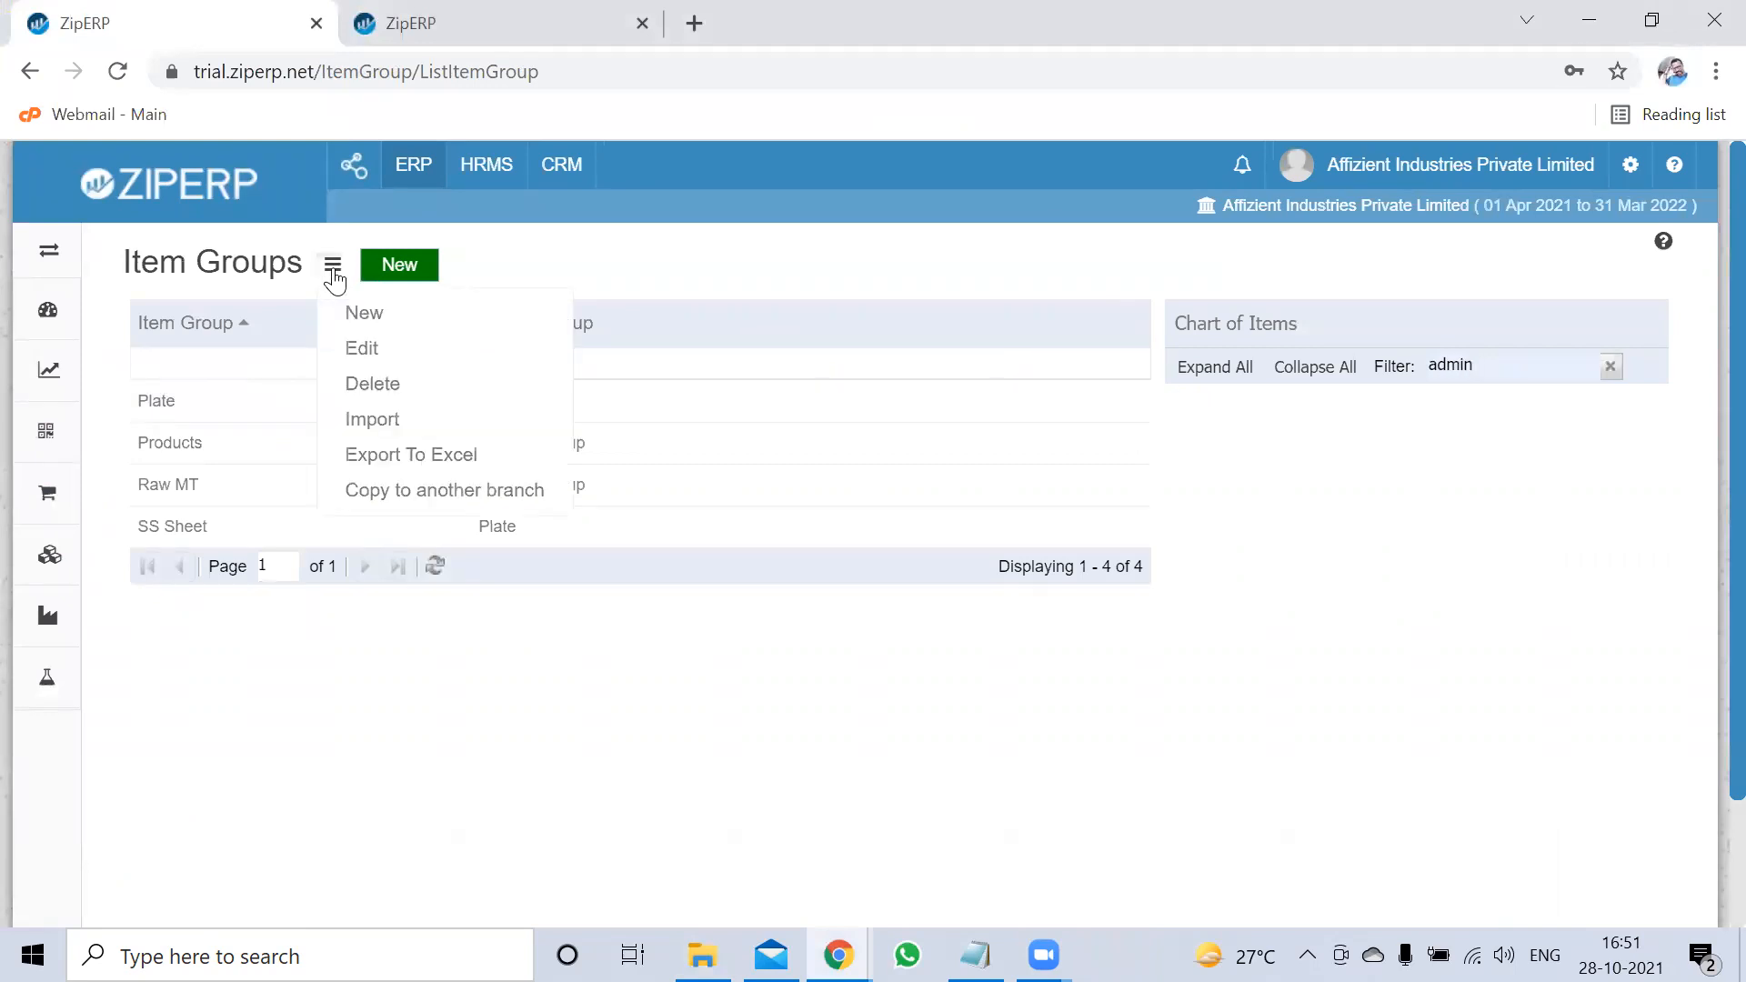
pyautogui.click(385, 419)
pyautogui.click(647, 417)
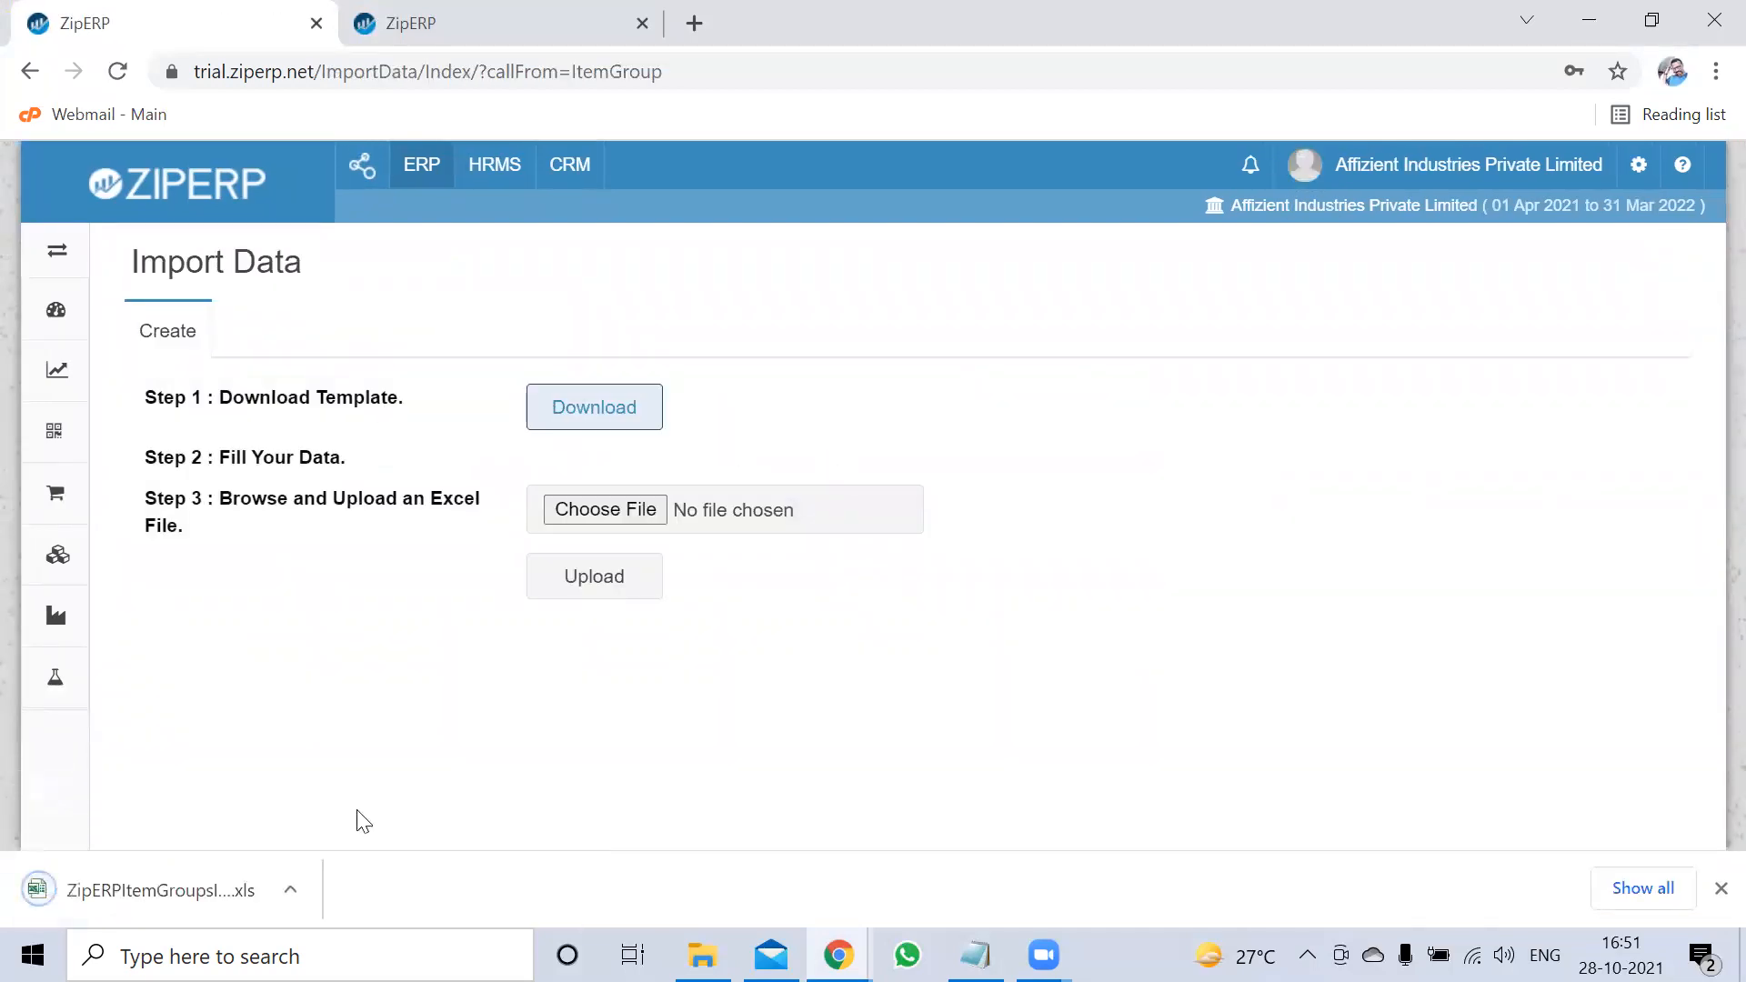
pyautogui.click(146, 890)
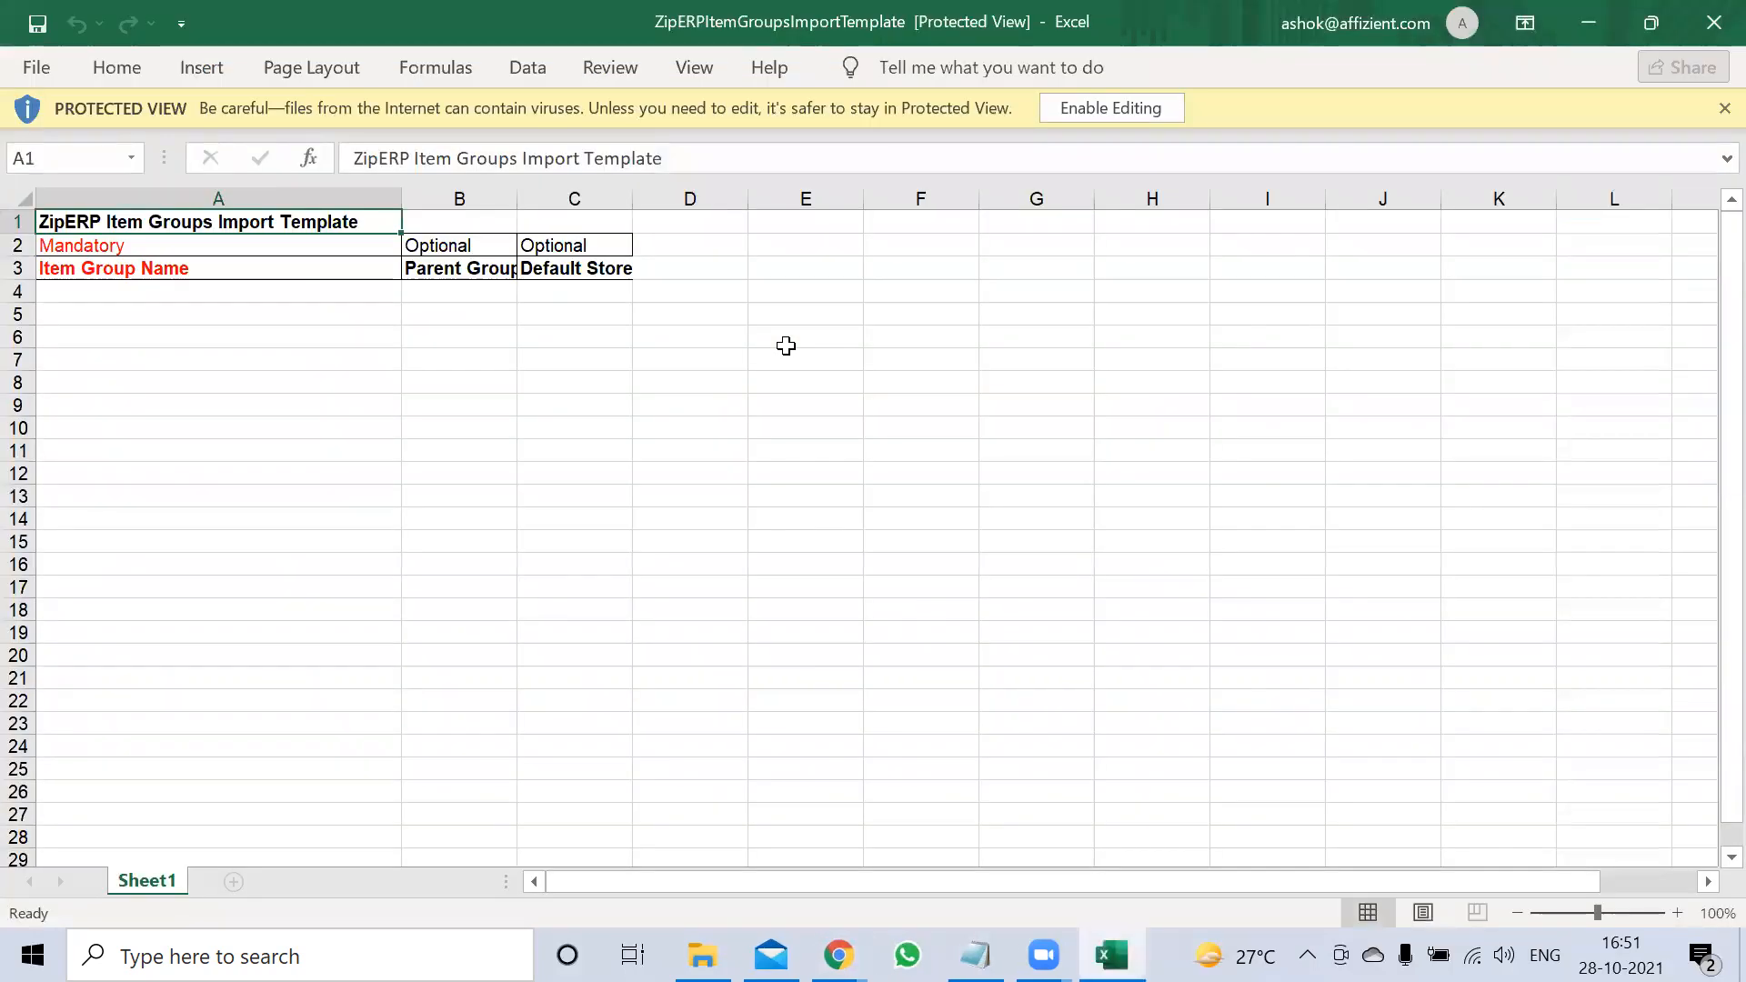
# Enable editing on the Item Groups template to leave Protected View
pyautogui.click(1142, 111)
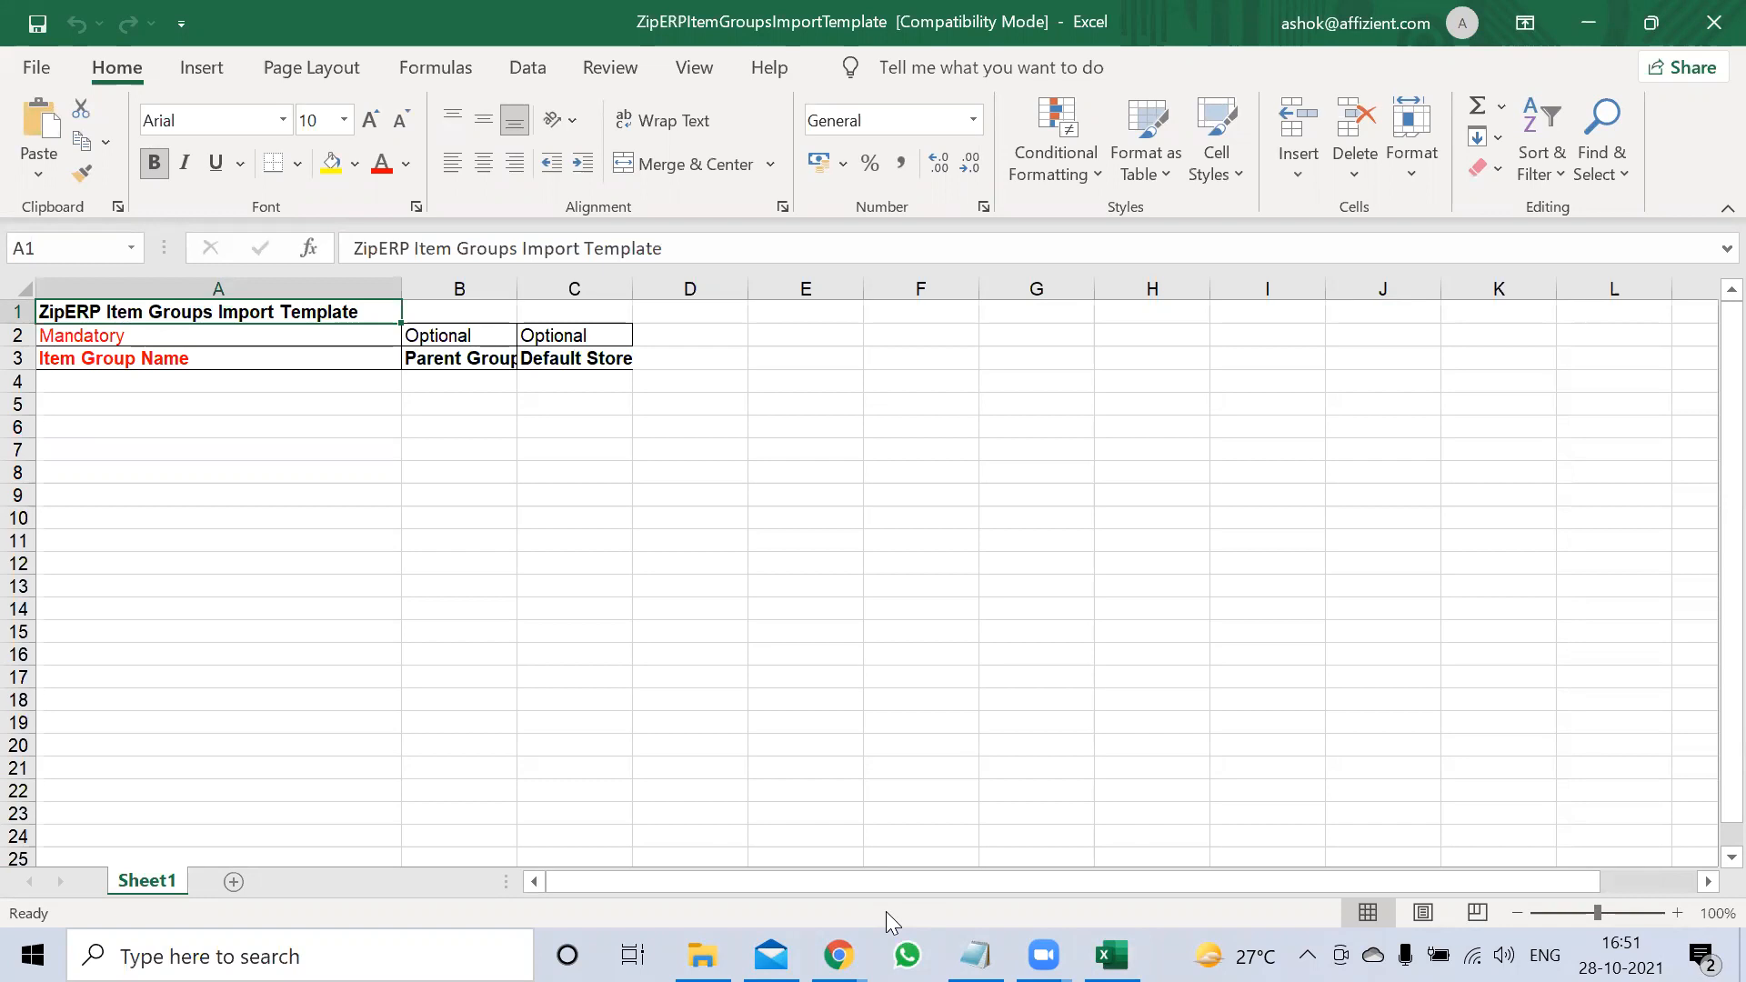
# Add Grand Father in A4 with parent Primary Group in B4
pyautogui.click(84, 381)
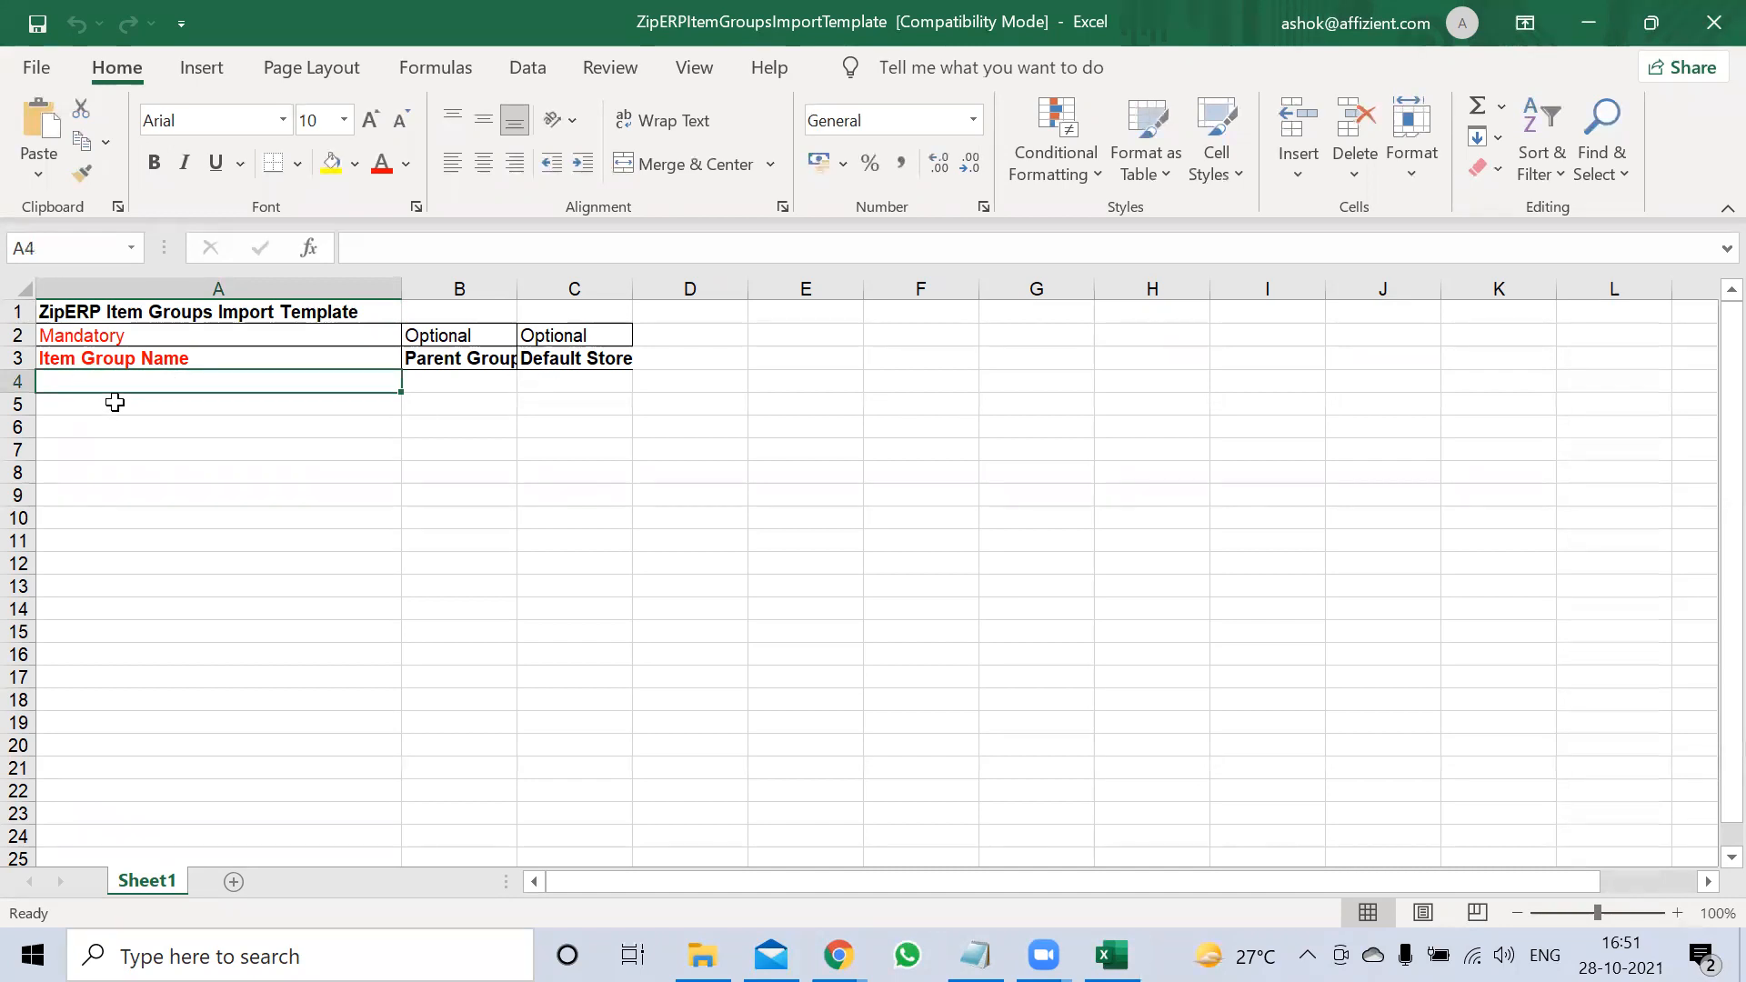
pyautogui.write('Grand A')
pyautogui.press('BackSpace')
pyautogui.write('fater')
pyautogui.press('BackSpace')
pyautogui.press('BackSpace')
pyautogui.press('BackSpace')
pyautogui.press('BackSpace')
pyautogui.press('BackSpace')
pyautogui.press('BackSpace')
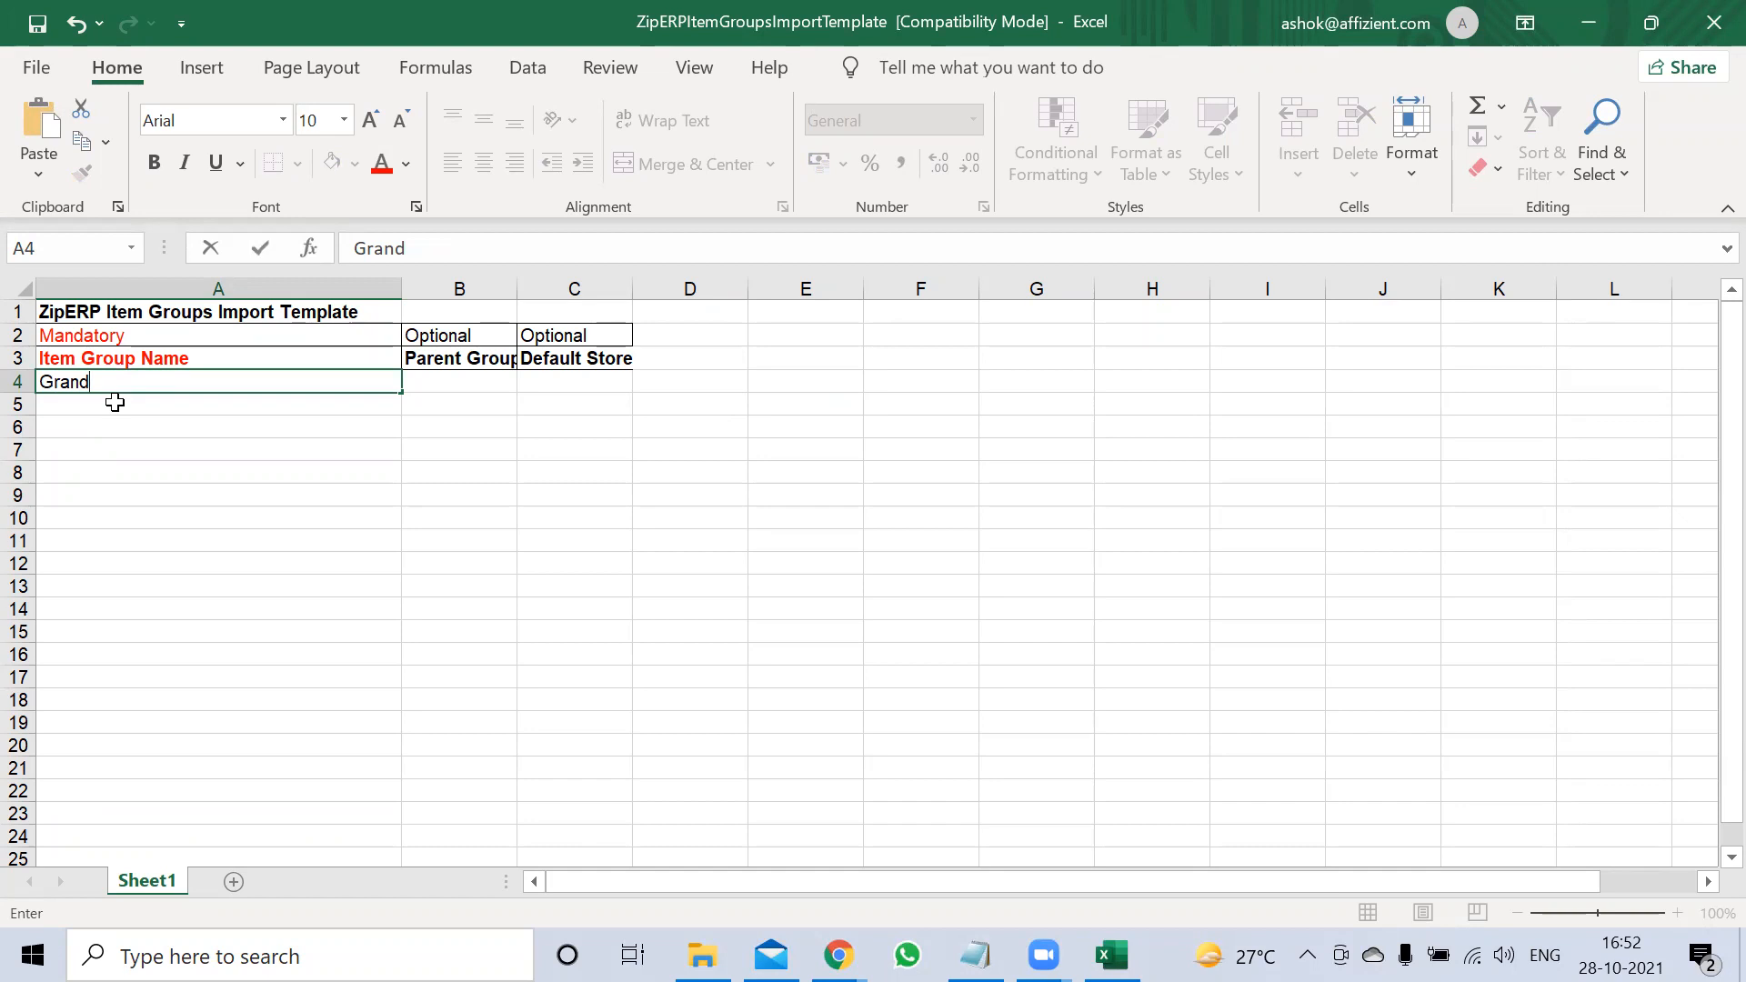
pyautogui.write('Father')
pyautogui.press('Tab')
pyautogui.write('Pri')
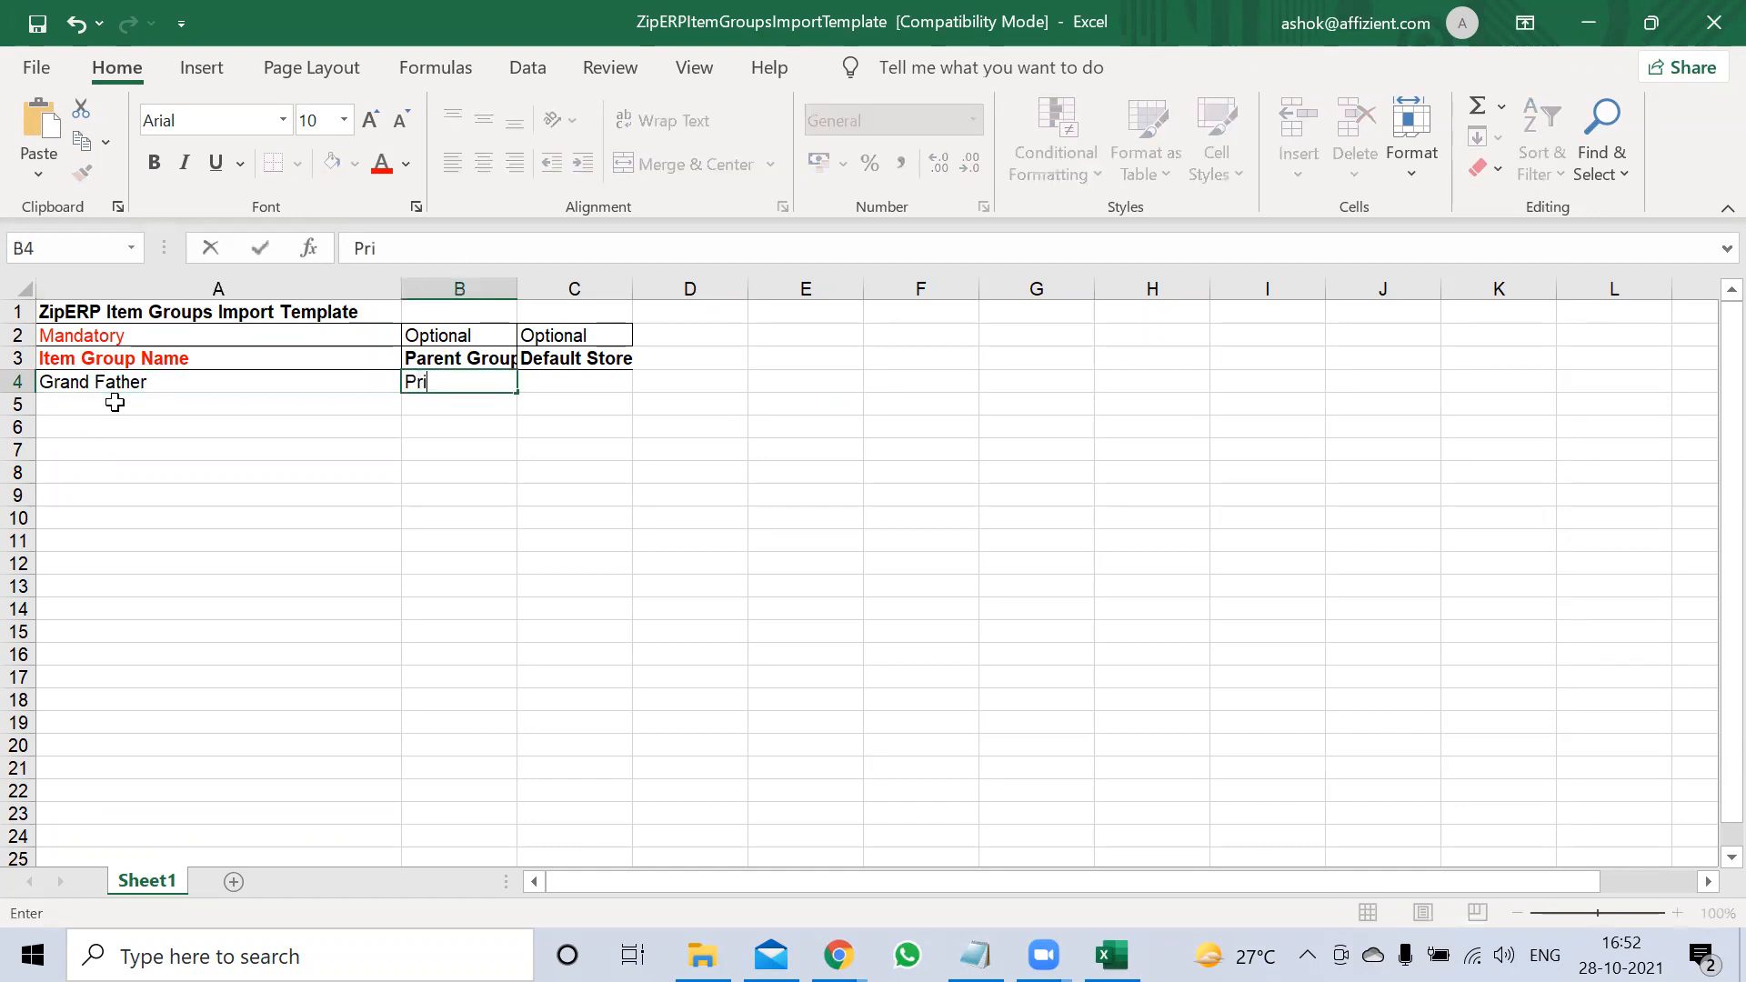
pyautogui.write('mary Gru')
pyautogui.press('BackSpace')
pyautogui.write('oup')
pyautogui.press('Return')
pyautogui.press('Return')
# Add Father in A5, copying Grand Father into B5 as its parent
pyautogui.click(115, 402)
pyautogui.write('Father')
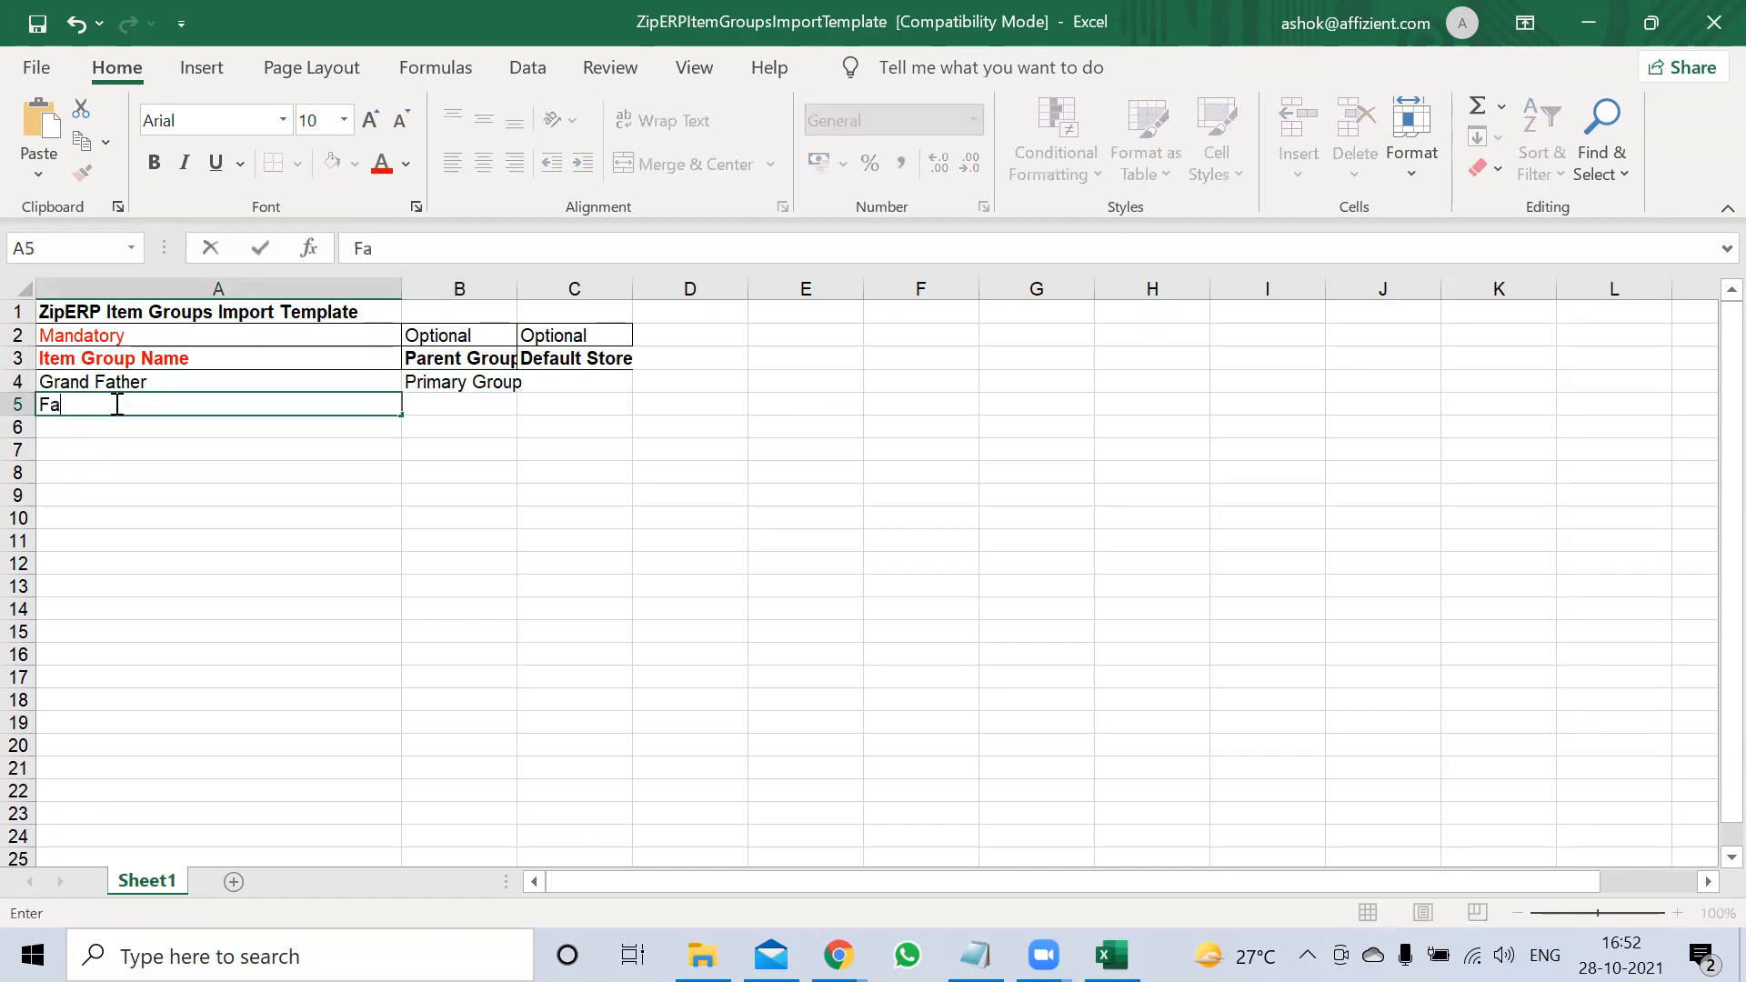
pyautogui.press('Tab')
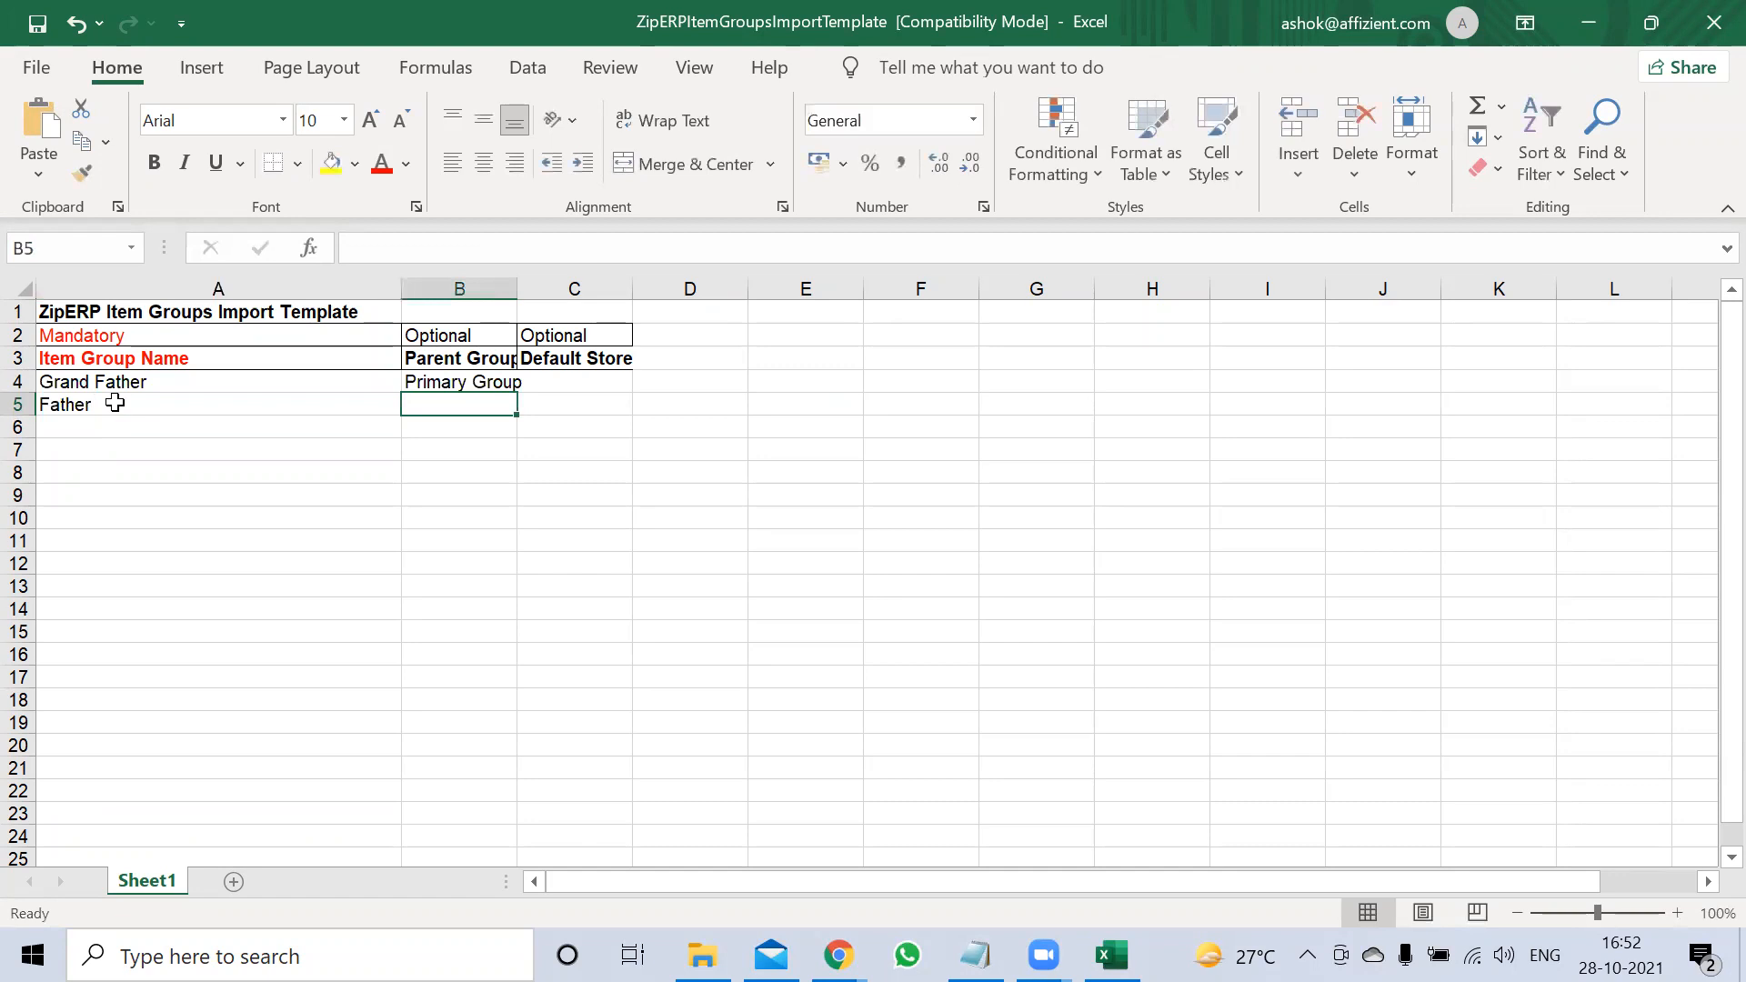
pyautogui.press('Up')
pyautogui.press('Left')
pyautogui.hotkey('ctrl', 'c')
pyautogui.press('Down')
pyautogui.press('Right')
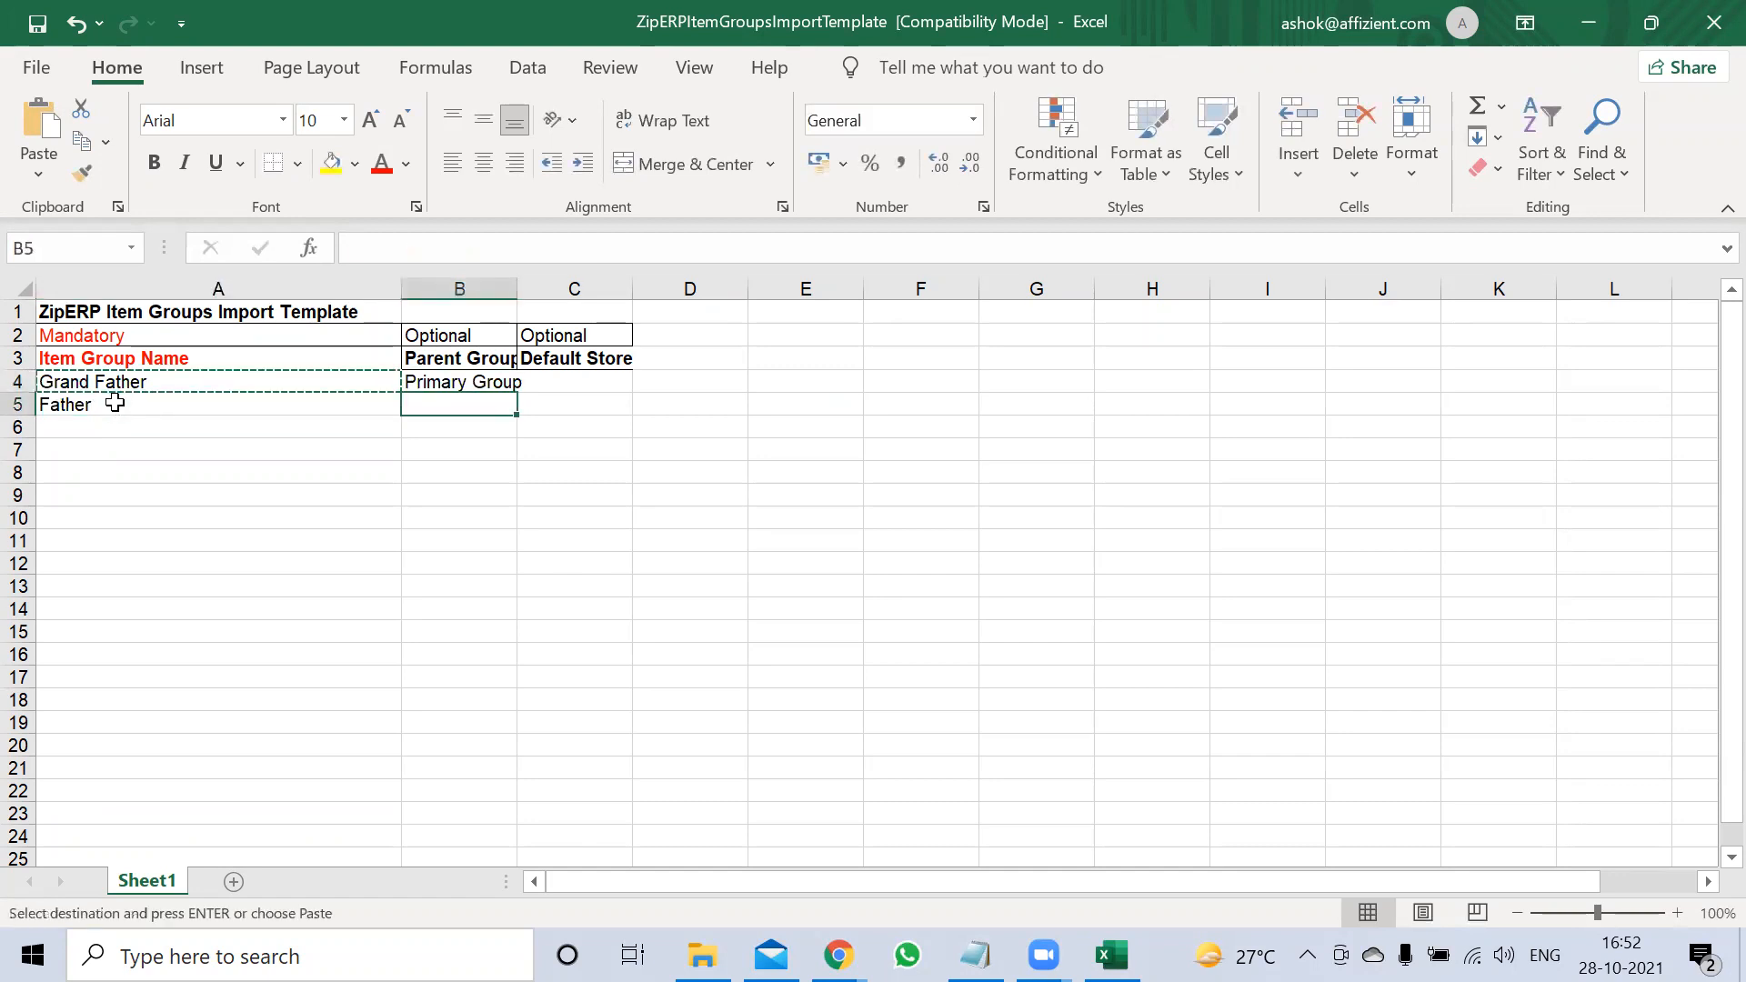
pyautogui.hotkey('ctrl', 'v')
pyautogui.press('Down')
pyautogui.press('Left')
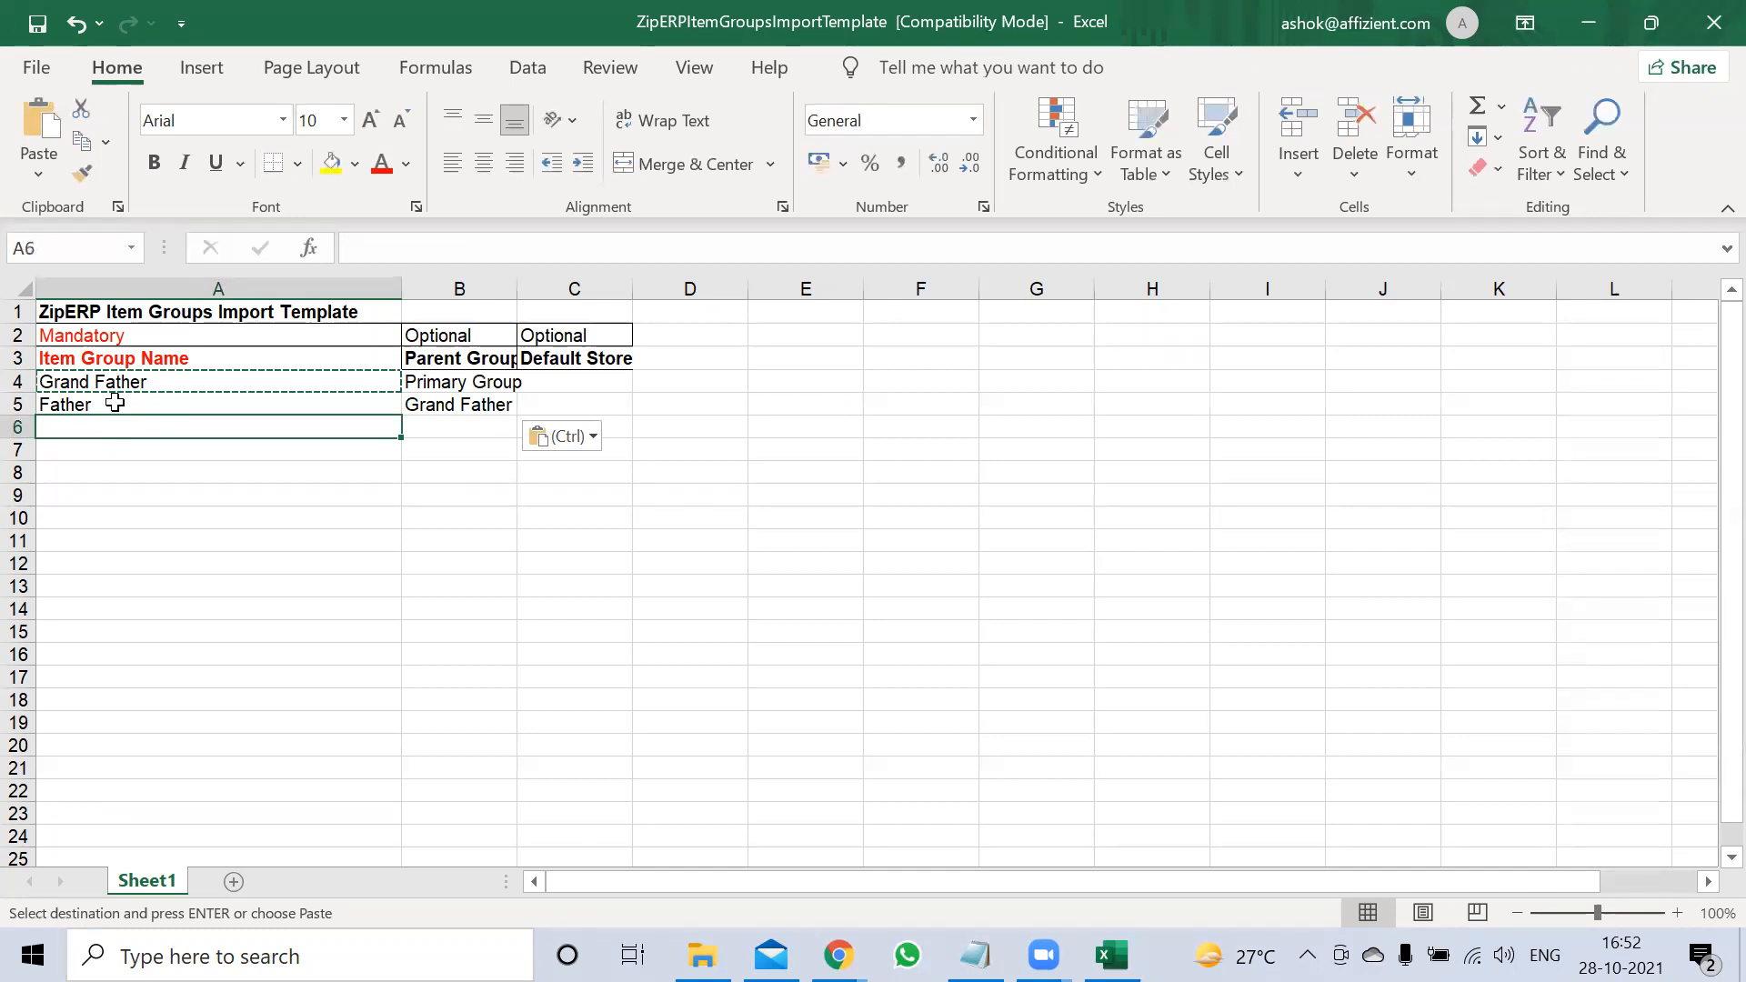
# Add Son in A6 with parent Father in B6
pyautogui.write('Son')
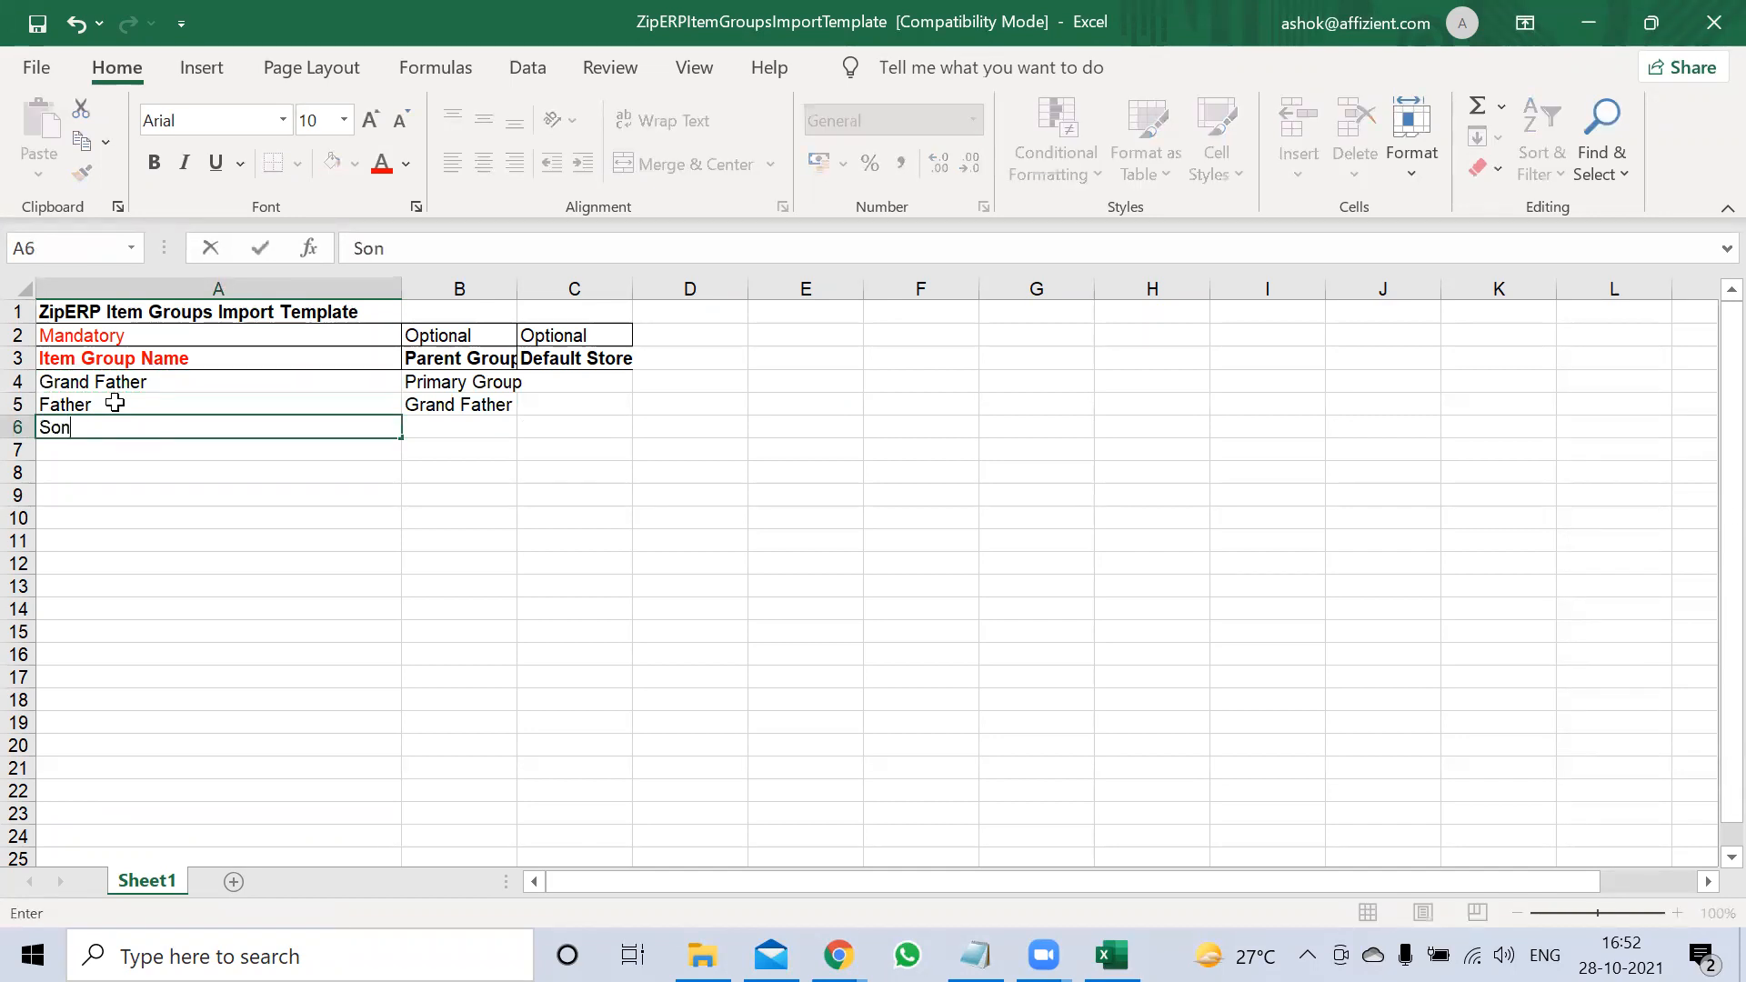
pyautogui.press('Right')
pyautogui.press('Up')
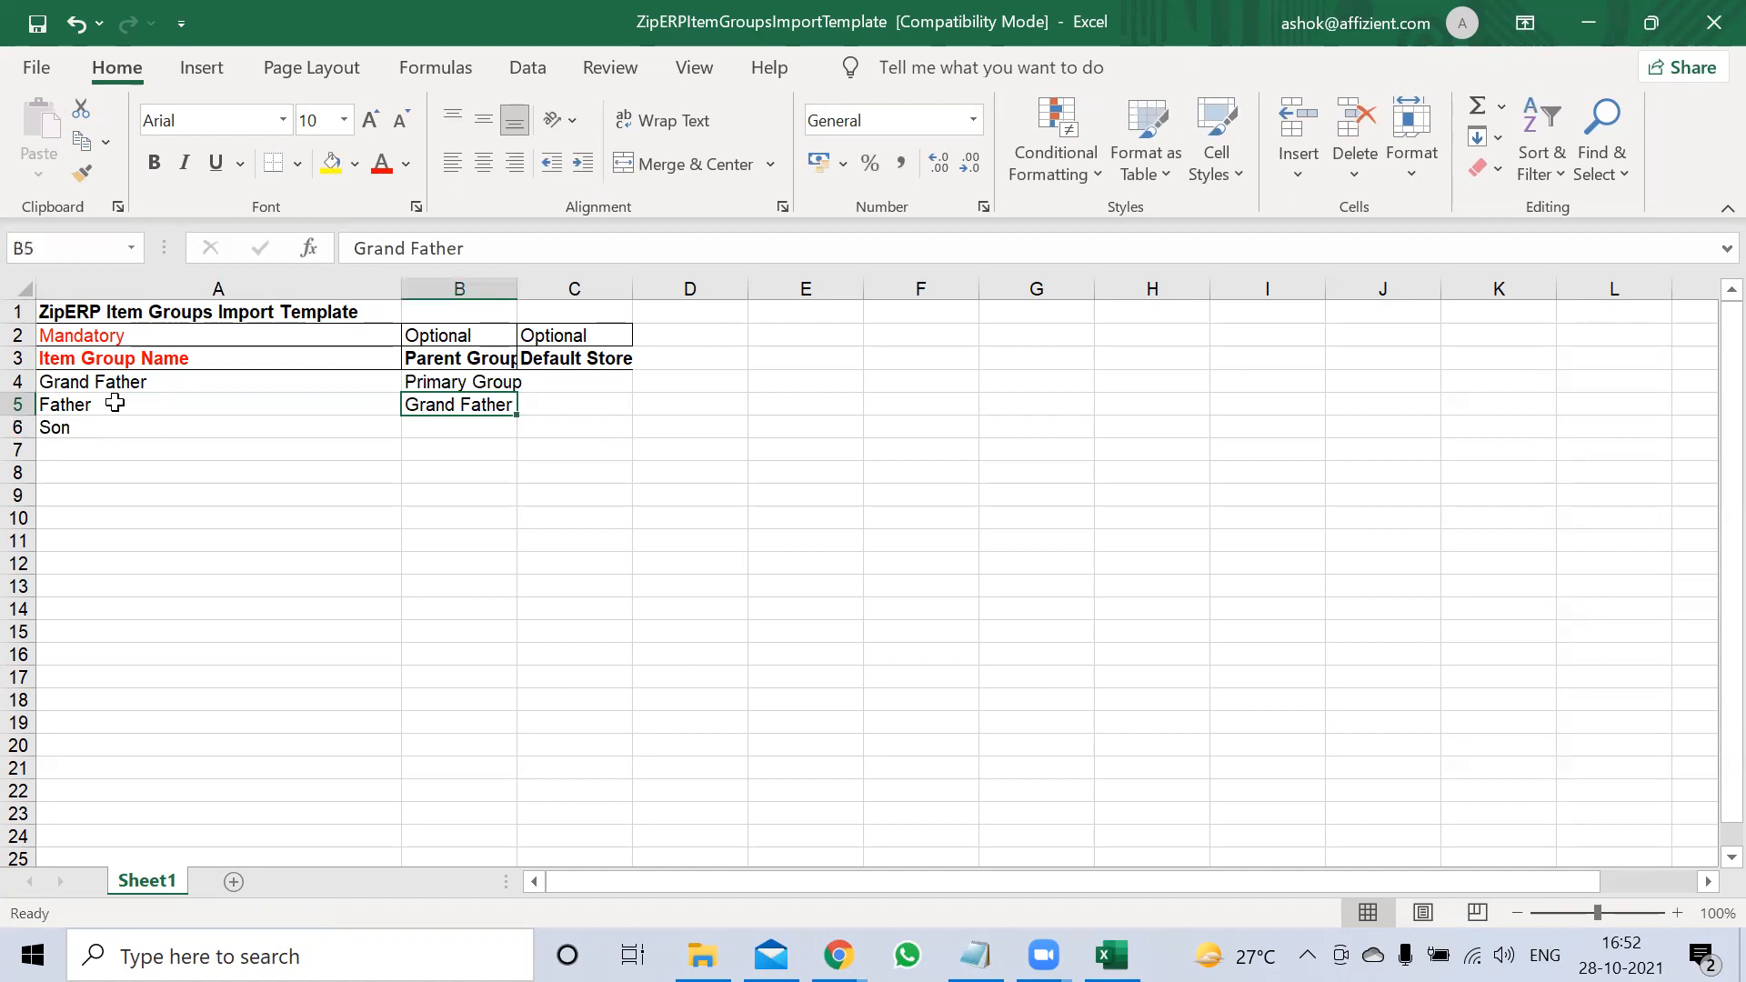
pyautogui.press('Left')
pyautogui.press('Down')
pyautogui.press('Right')
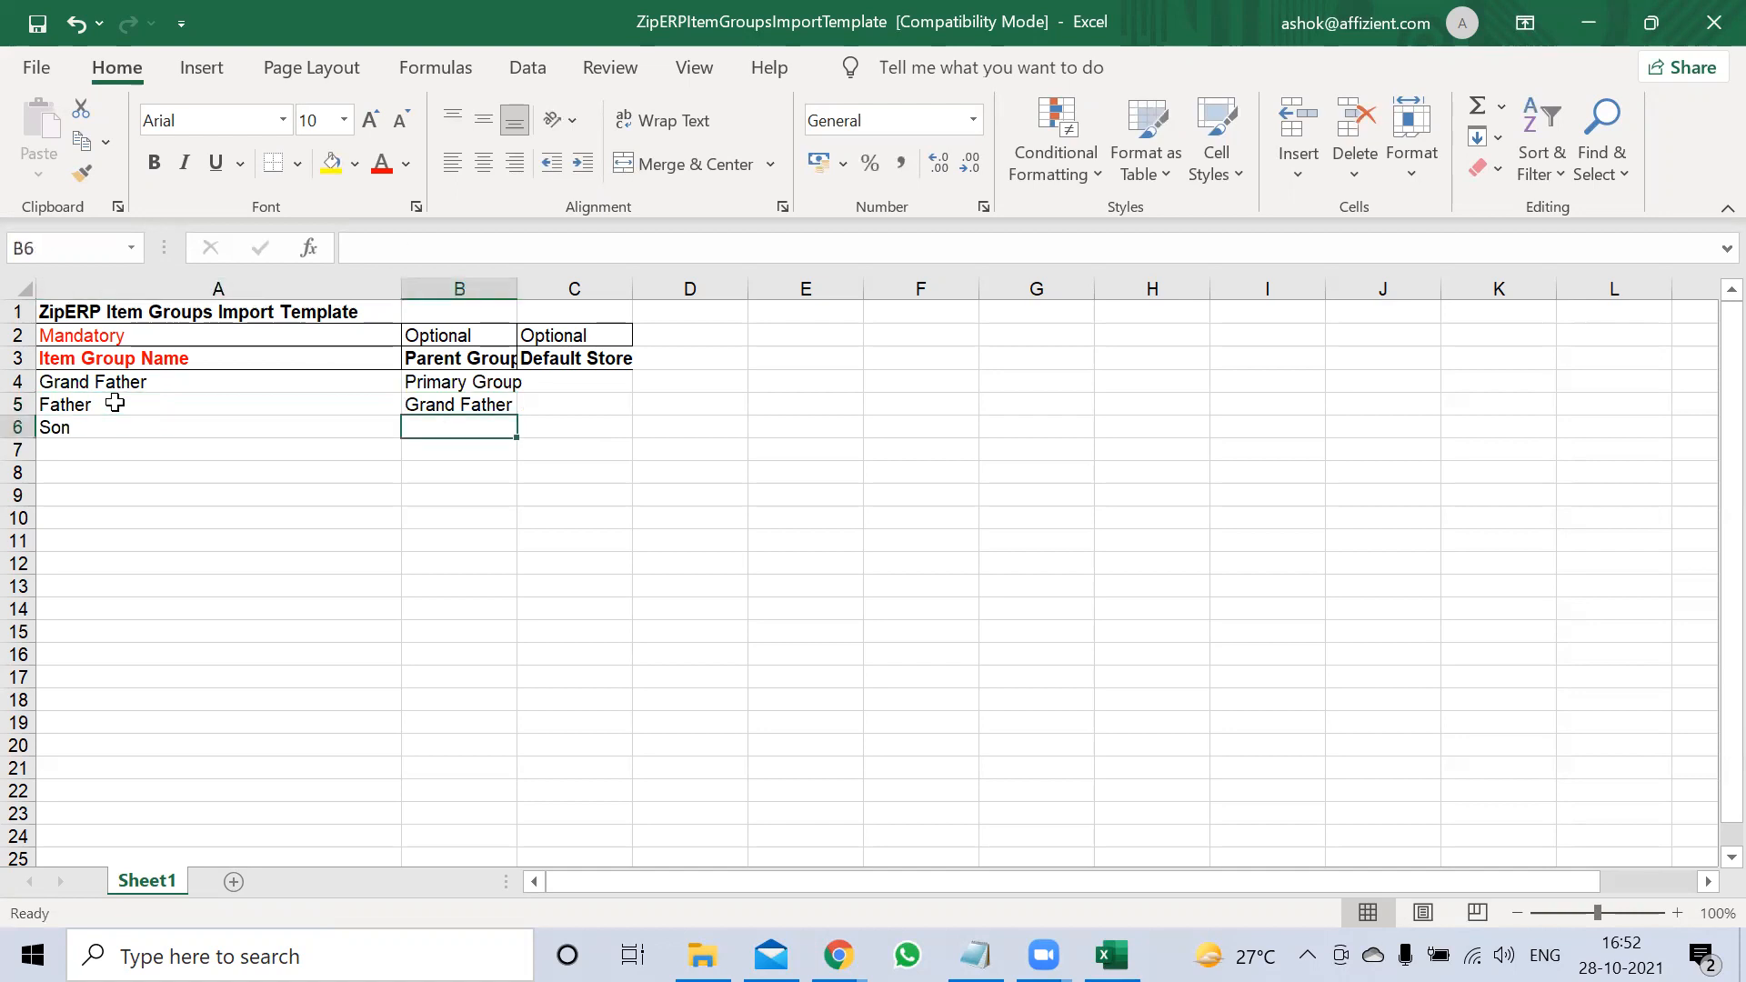
pyautogui.write('Father')
pyautogui.press('Return')
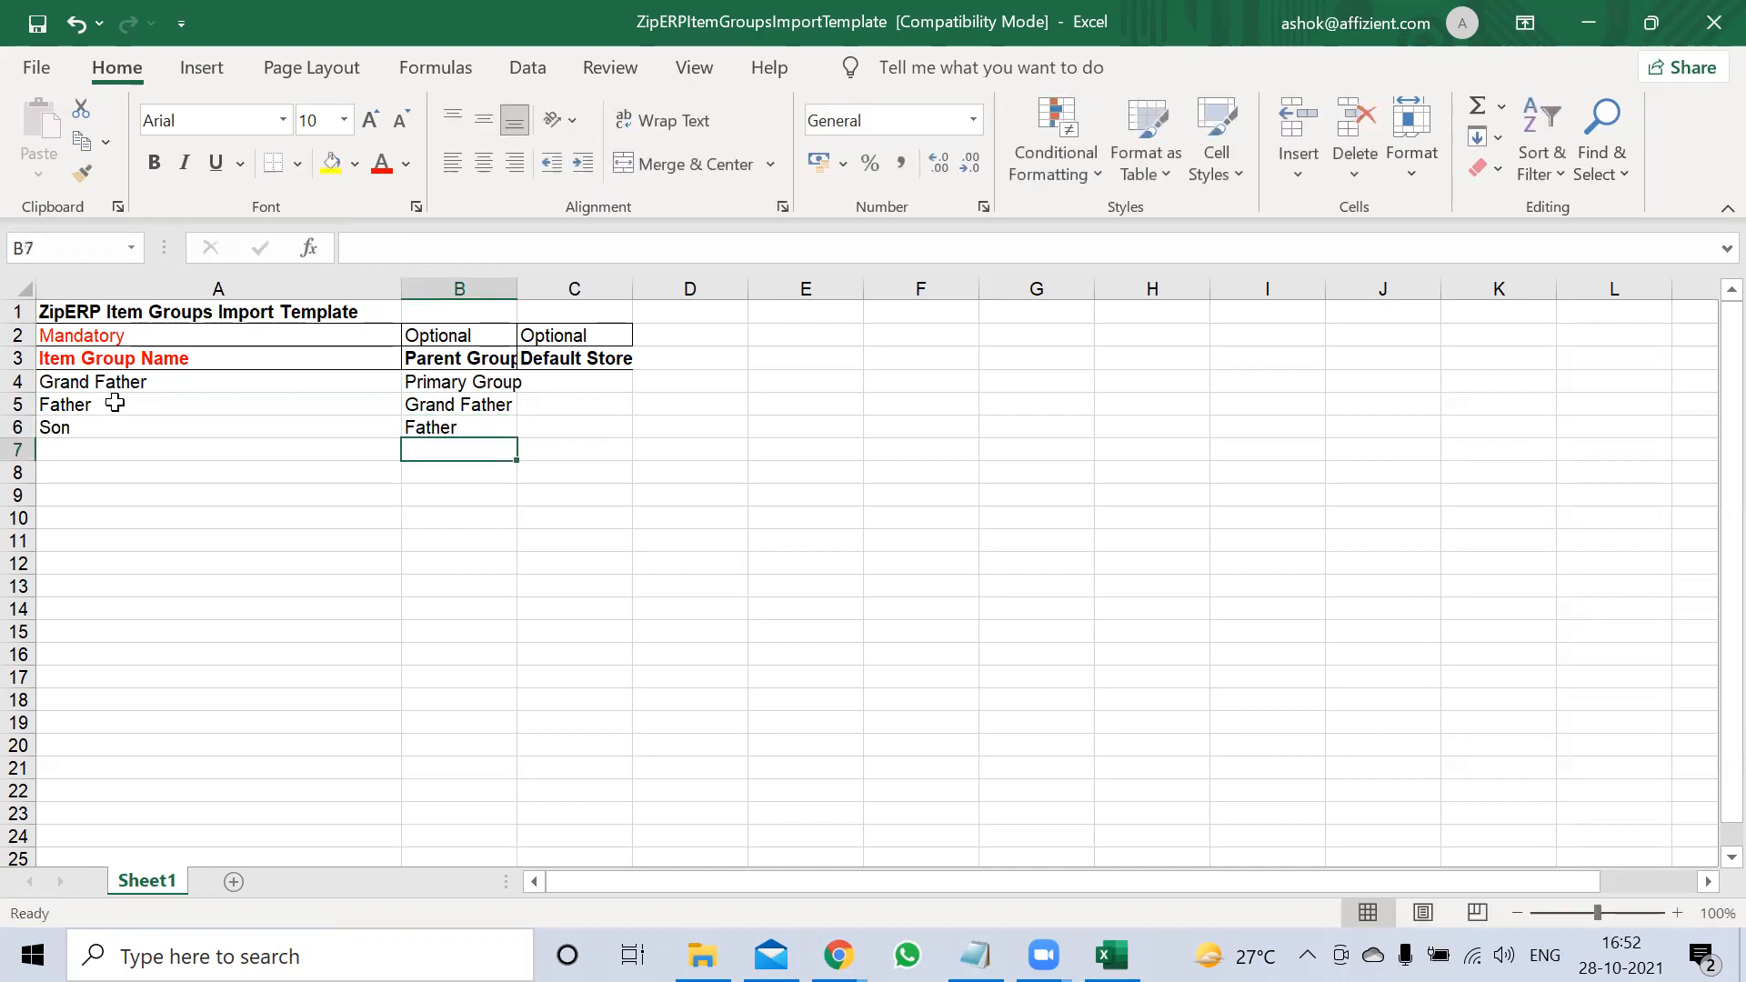
# Add Dauther in A7 with parent Father, restoring Father in B6 after an accidental paste
pyautogui.press('Left')
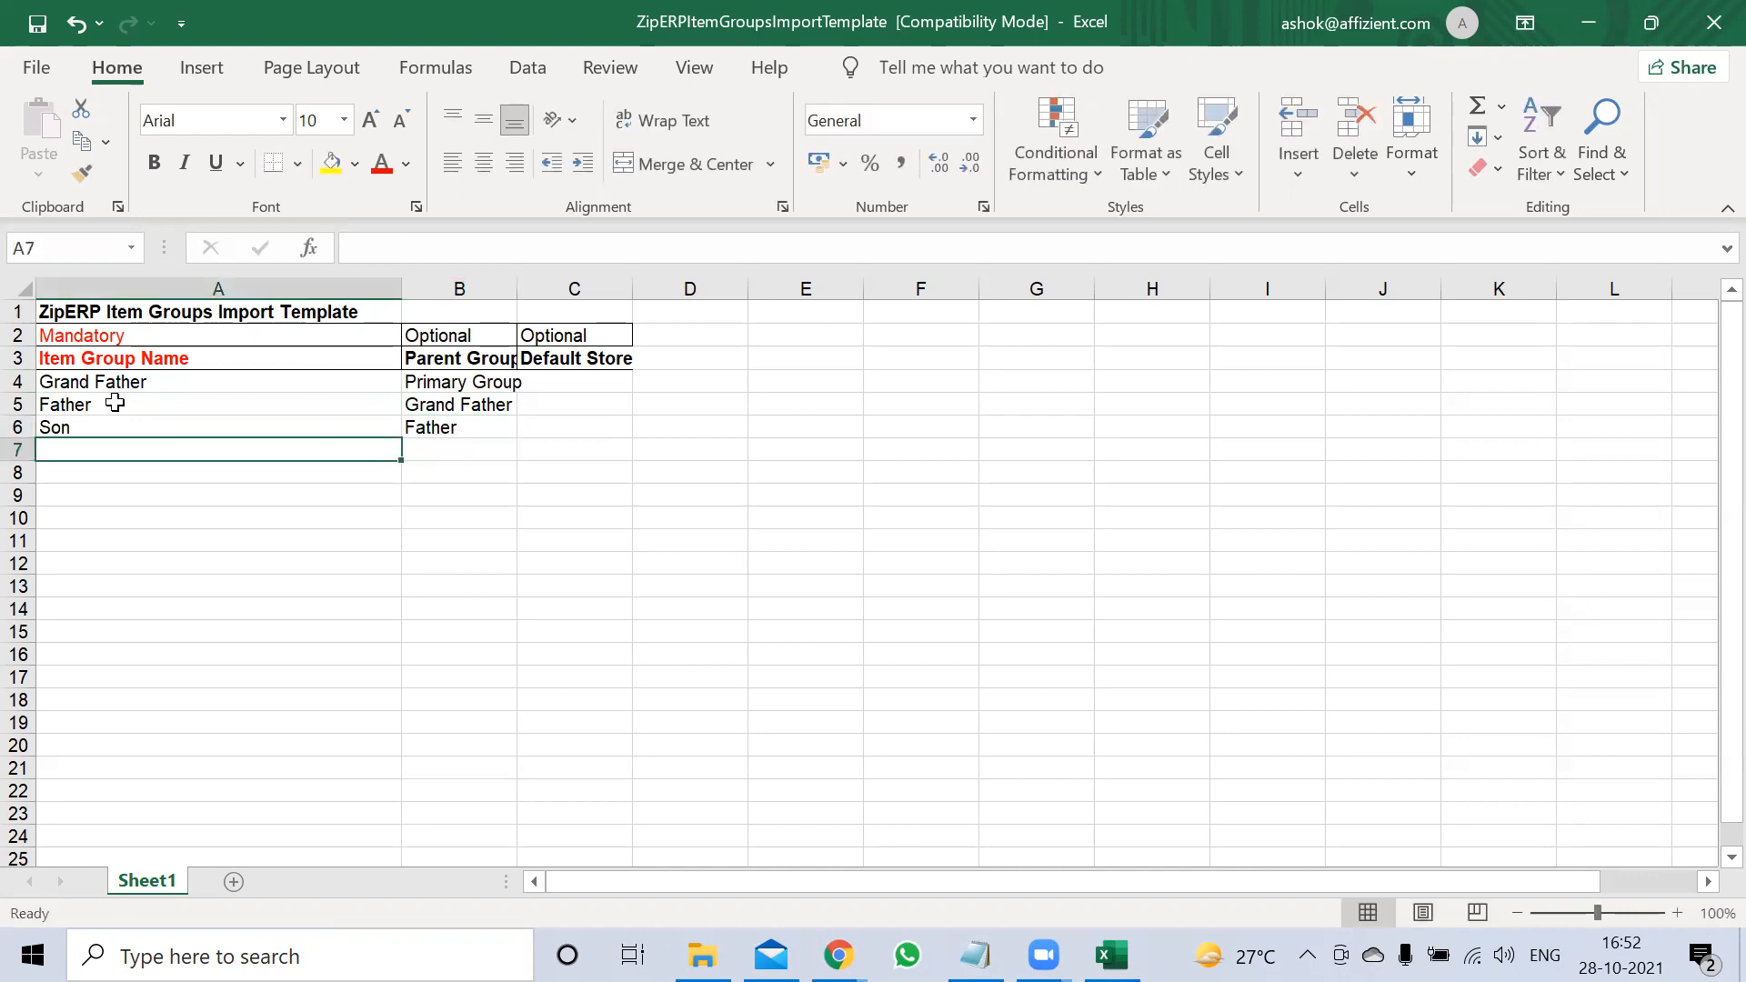
pyautogui.write('Dua')
pyautogui.press('BackSpace')
pyautogui.press('BackSpace')
pyautogui.write('au')
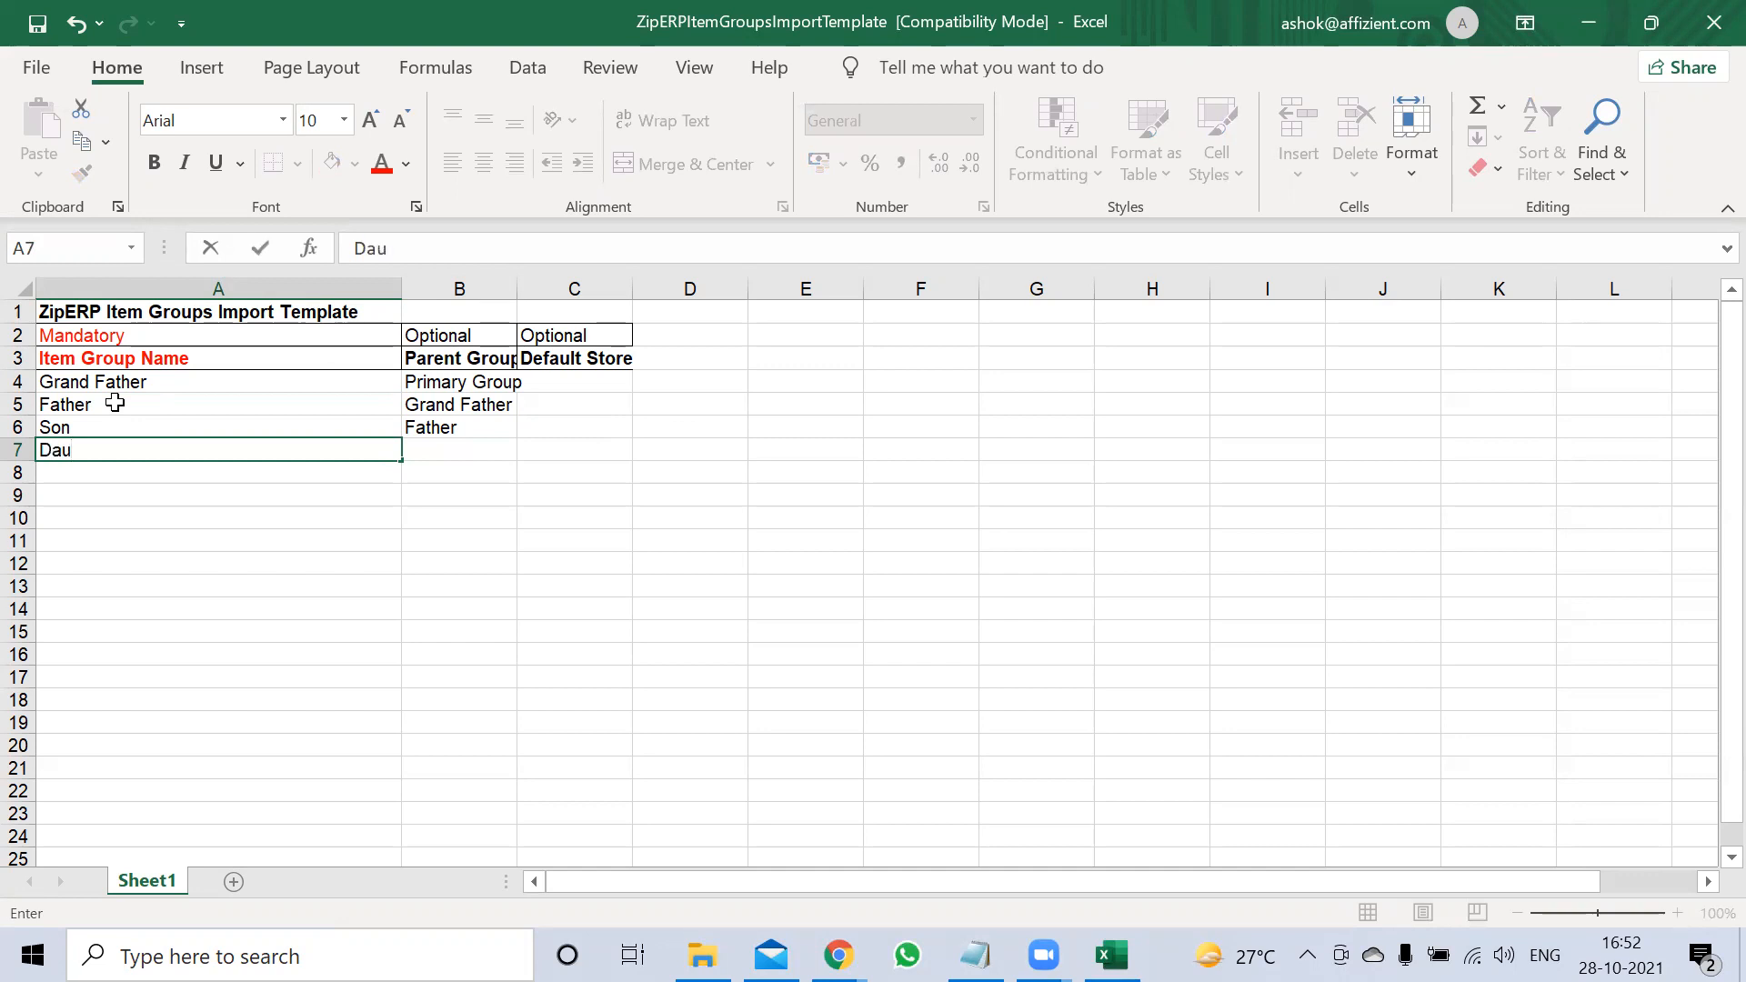
pyautogui.write('ther')
pyautogui.press('Tab')
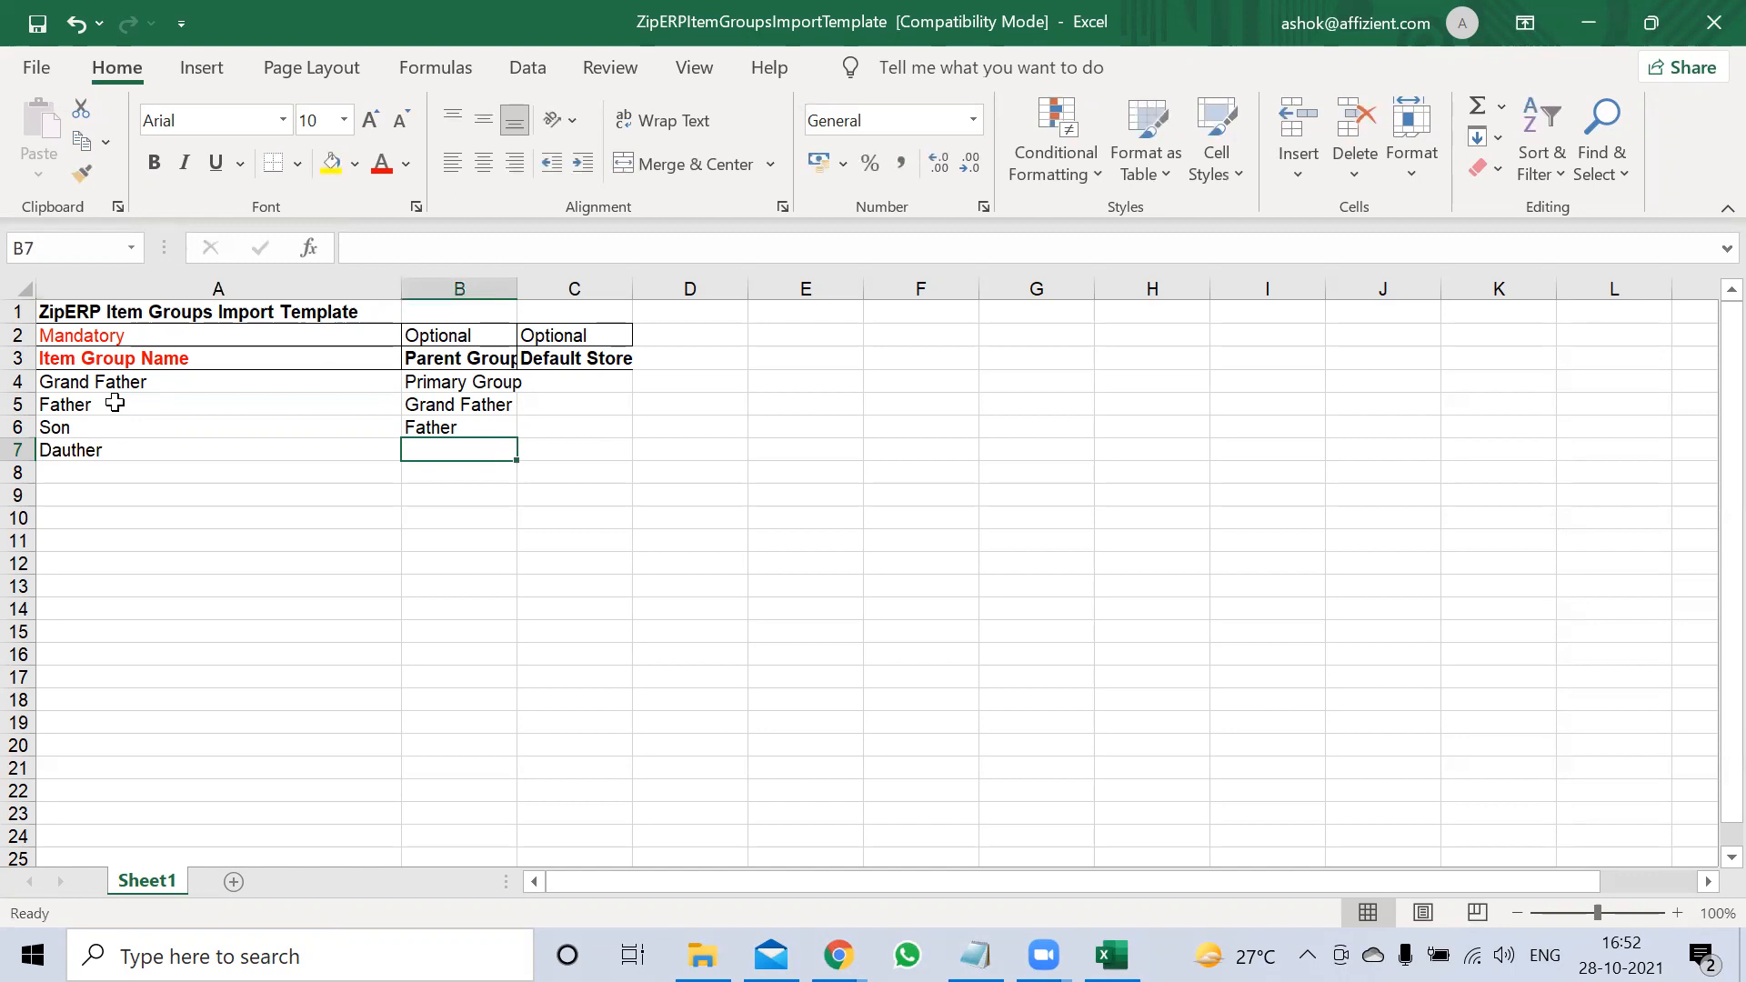
pyautogui.hotkey('ctrl', 'c')
pyautogui.press('Up')
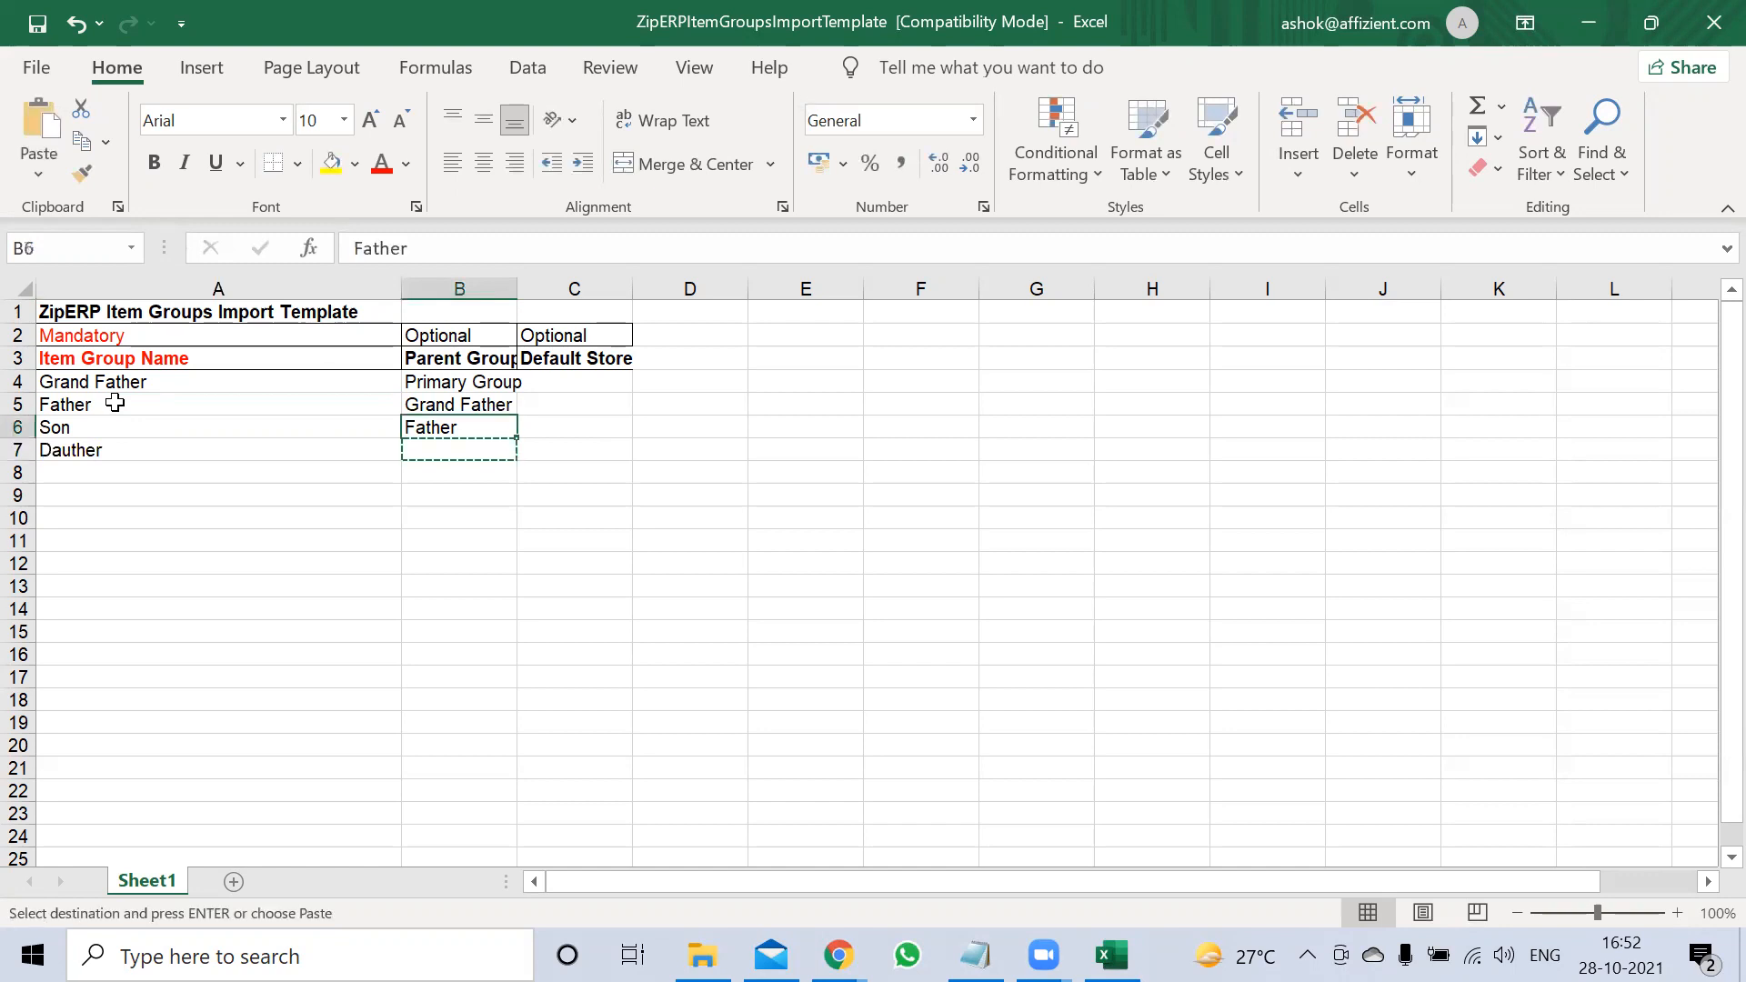
pyautogui.hotkey('ctrl', 'v')
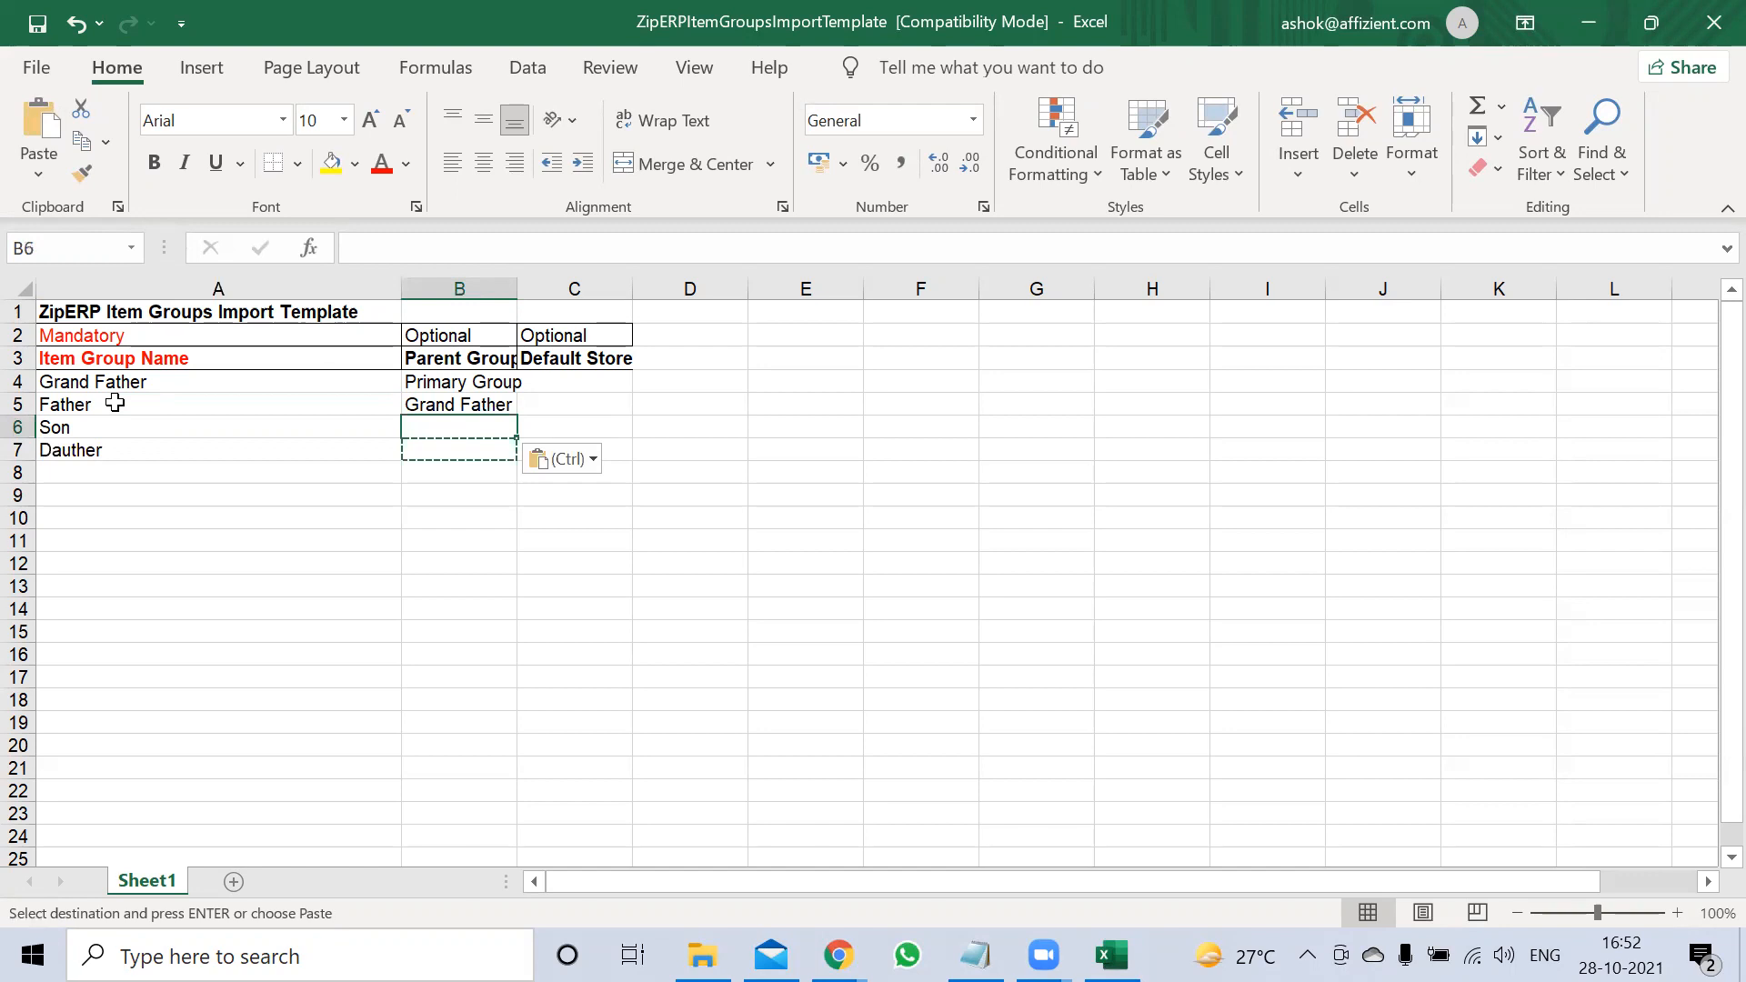
pyautogui.press('Down')
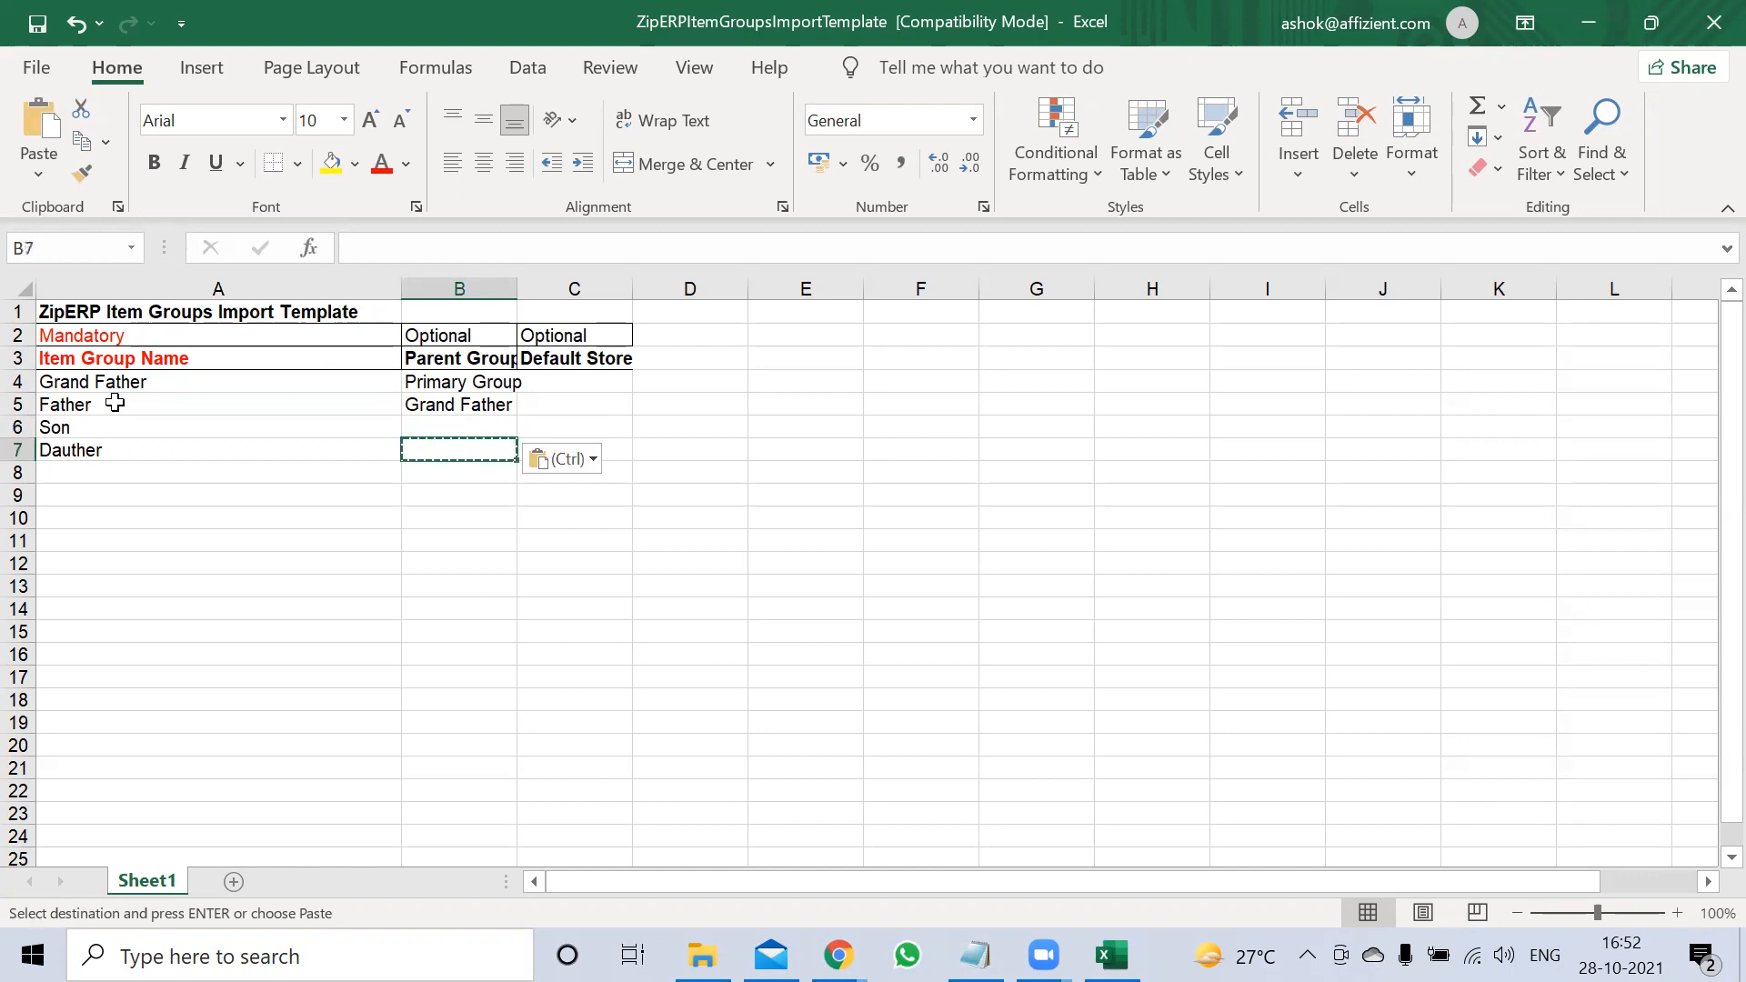
pyautogui.press('Escape')
pyautogui.press('Up')
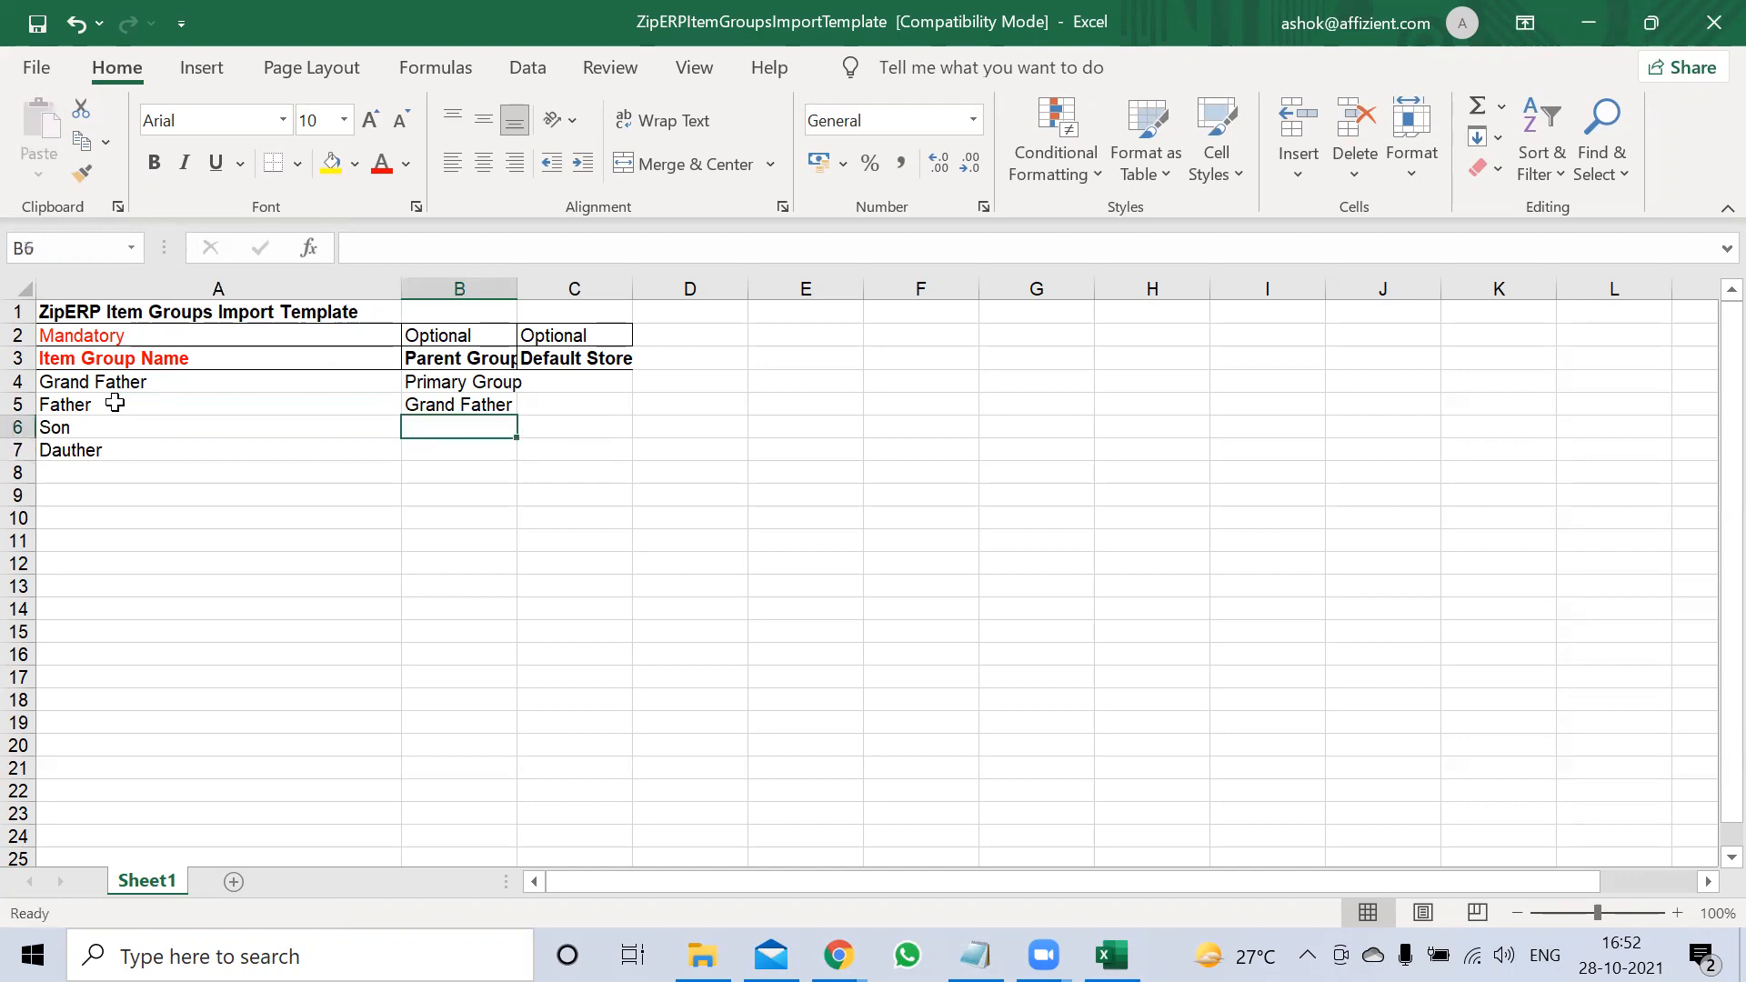
pyautogui.write('Father')
pyautogui.press('Return')
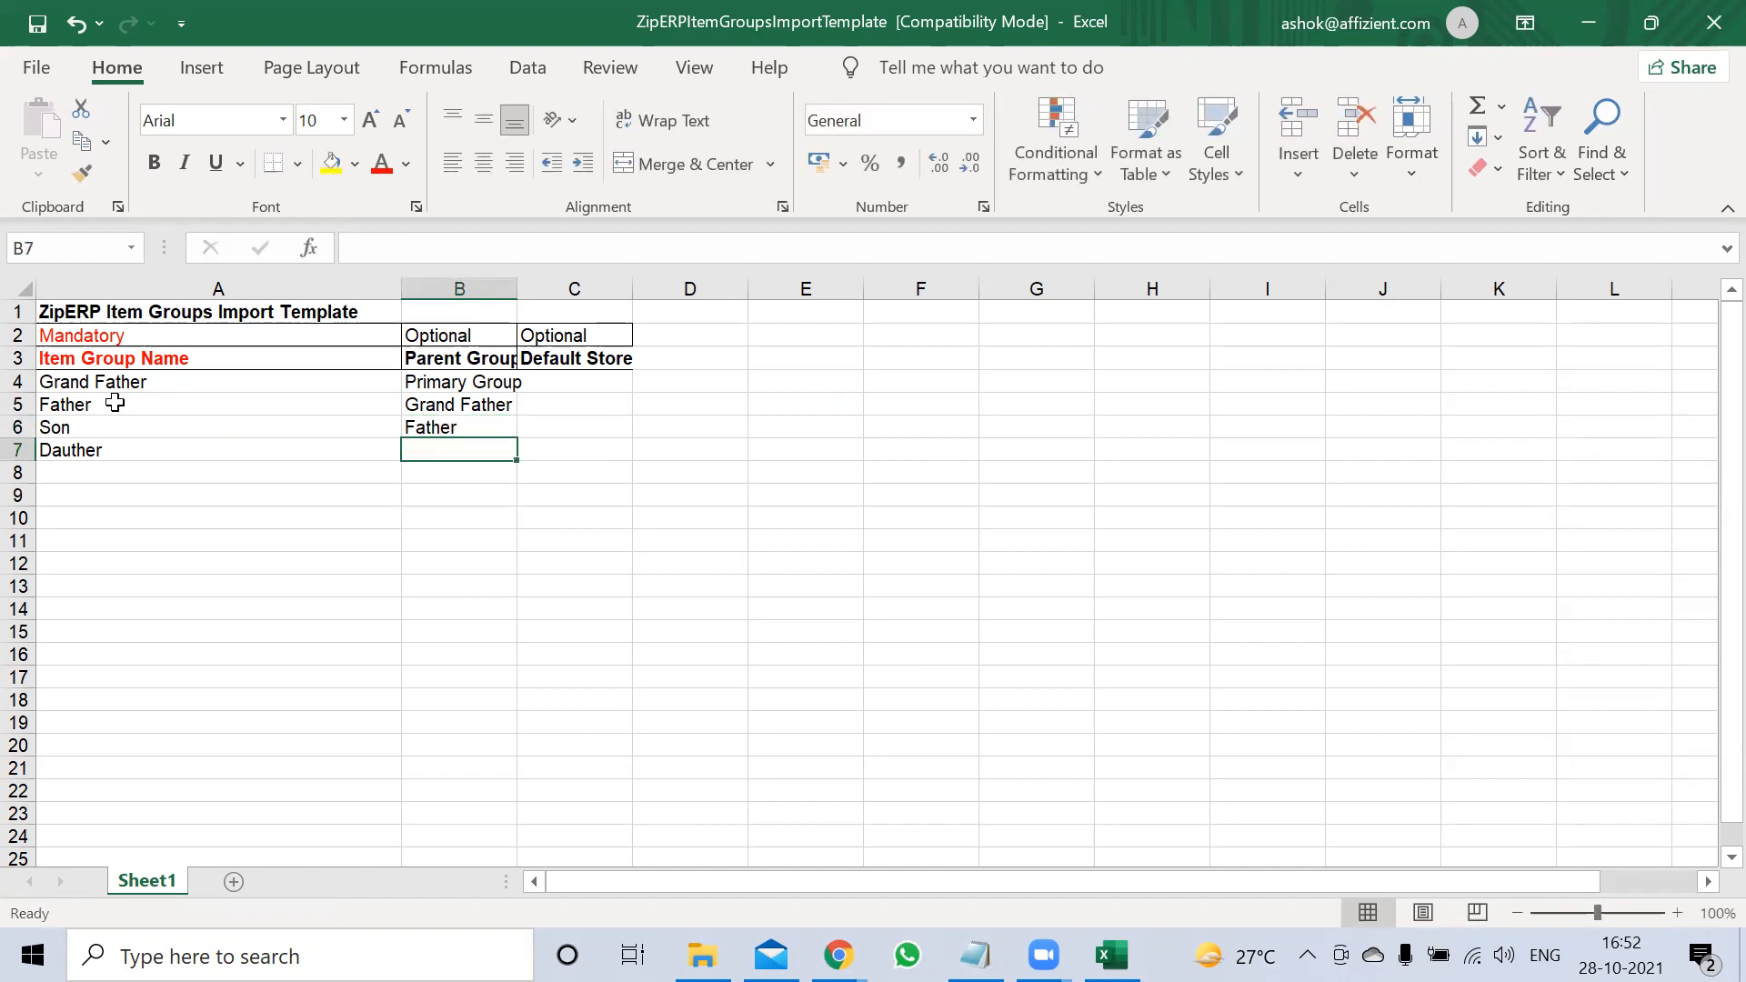
pyautogui.write('Father')
pyautogui.press('Return')
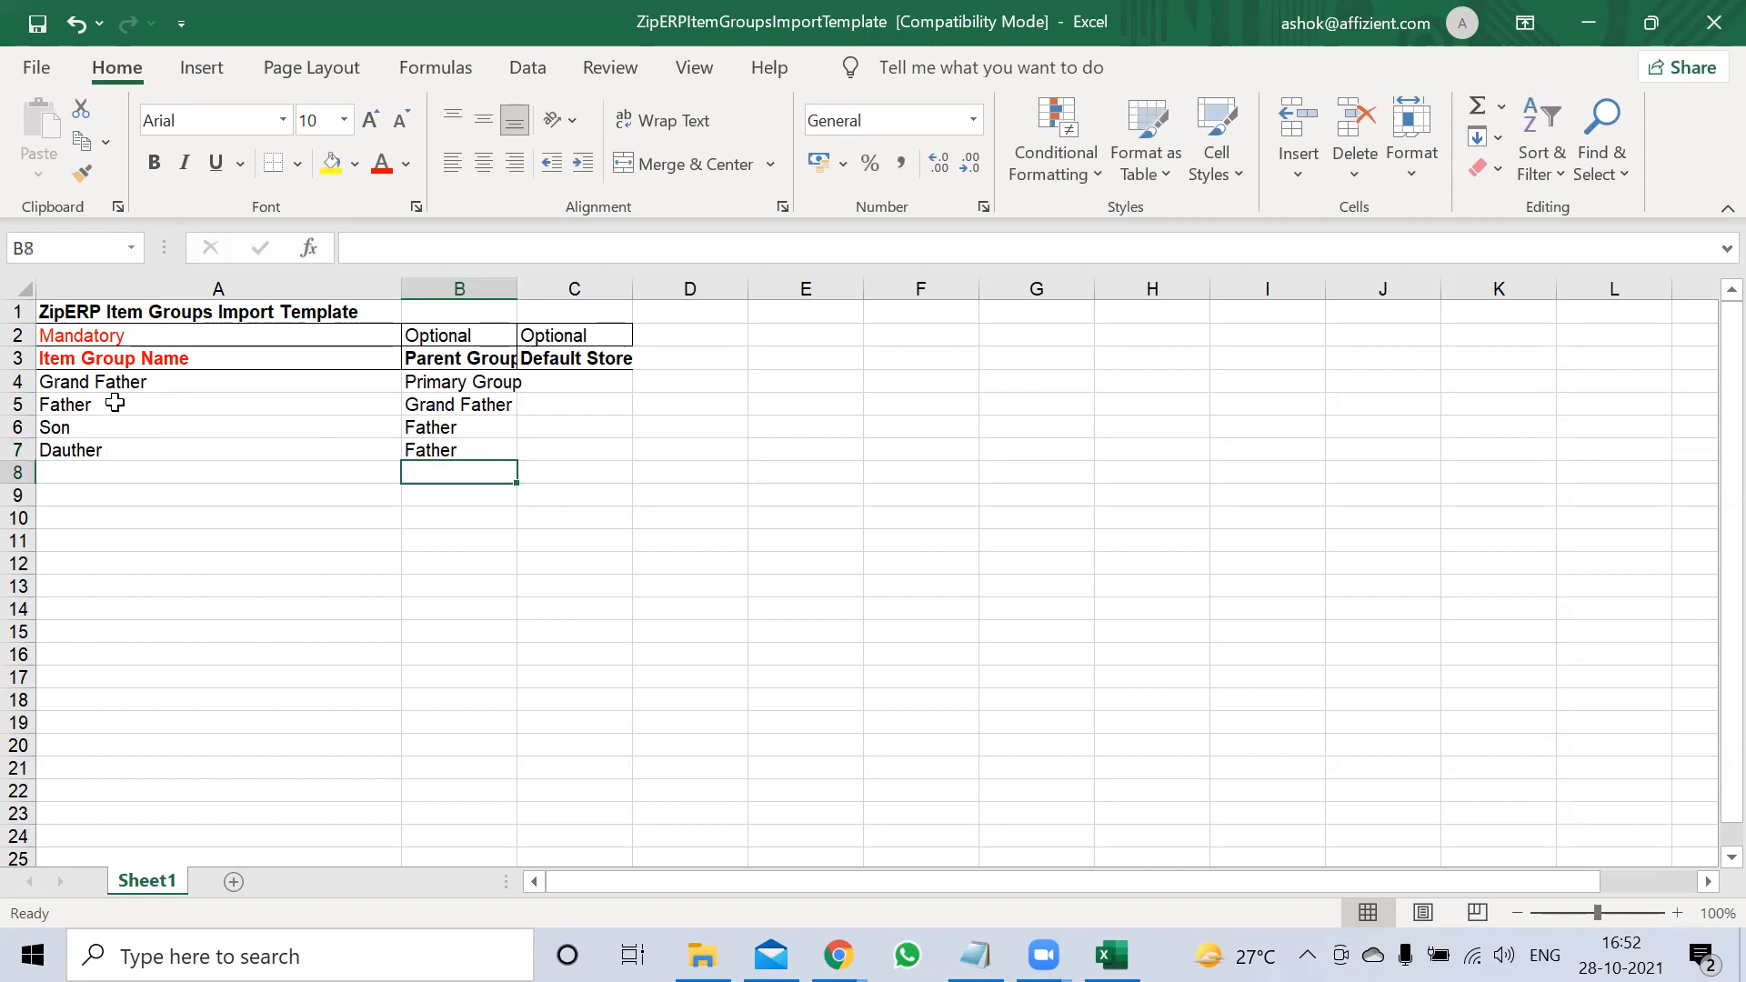
# Add Grand Son in A8 with parent Son in B8
pyautogui.press('Left')
pyautogui.write('Gran')
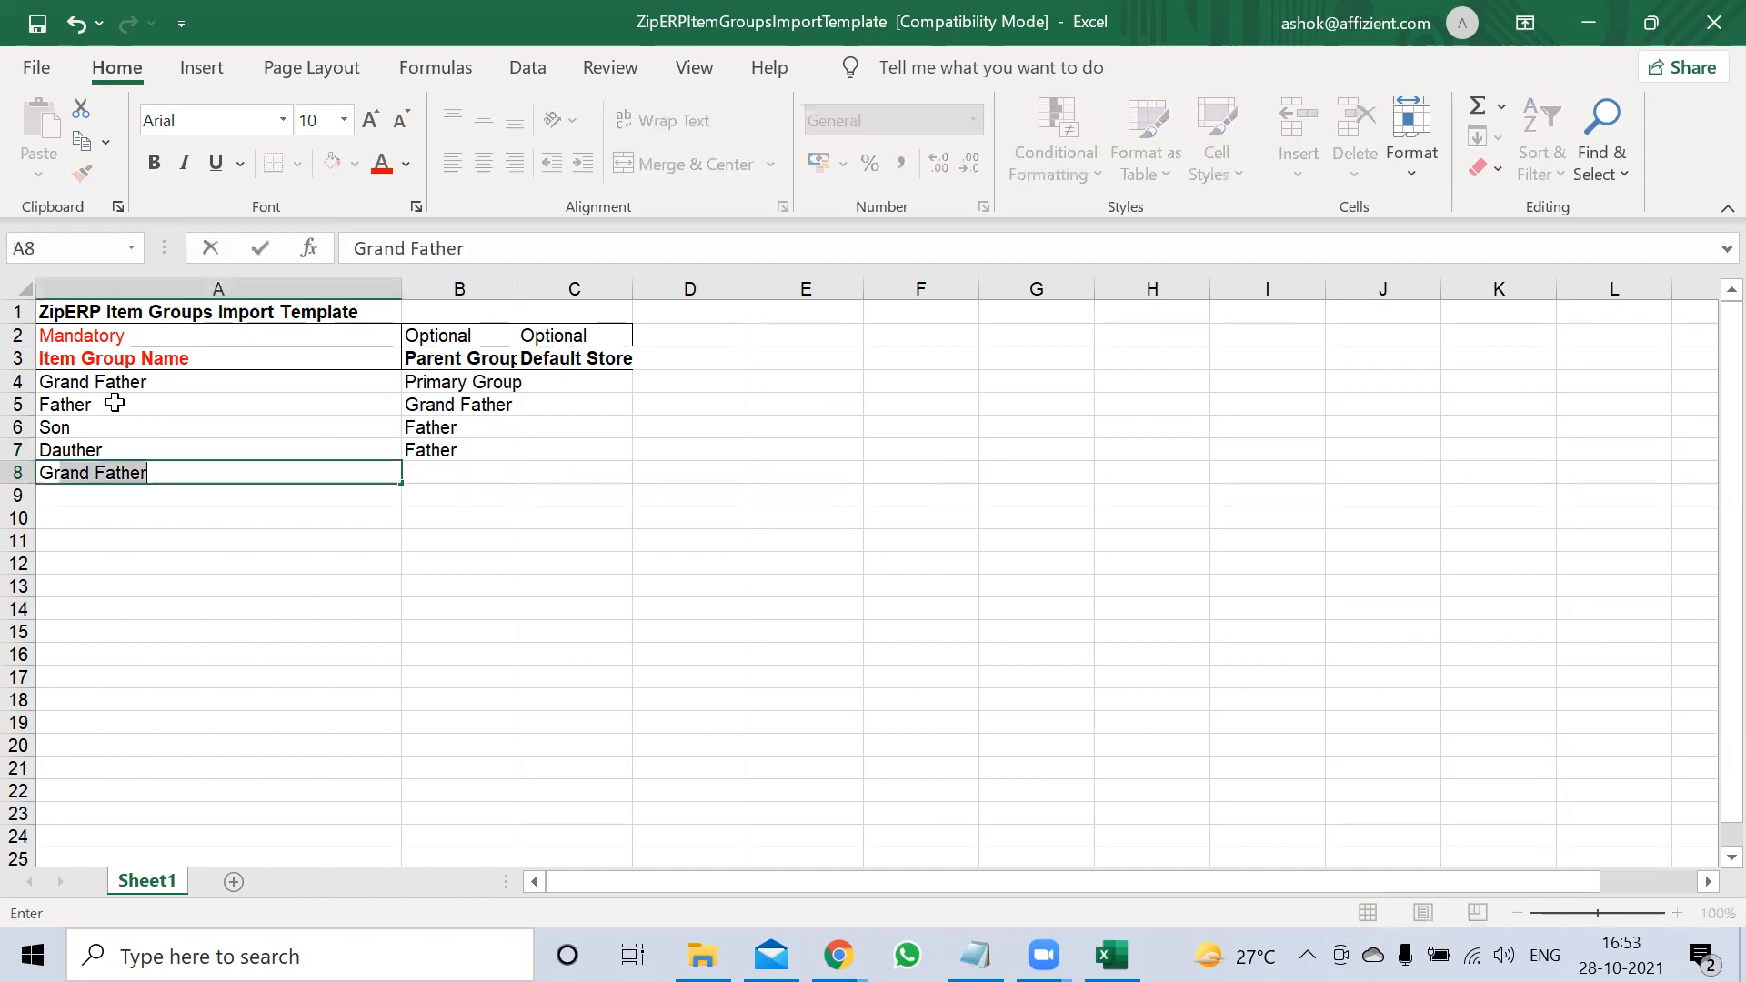
pyautogui.write('d Son')
pyautogui.press('Tab')
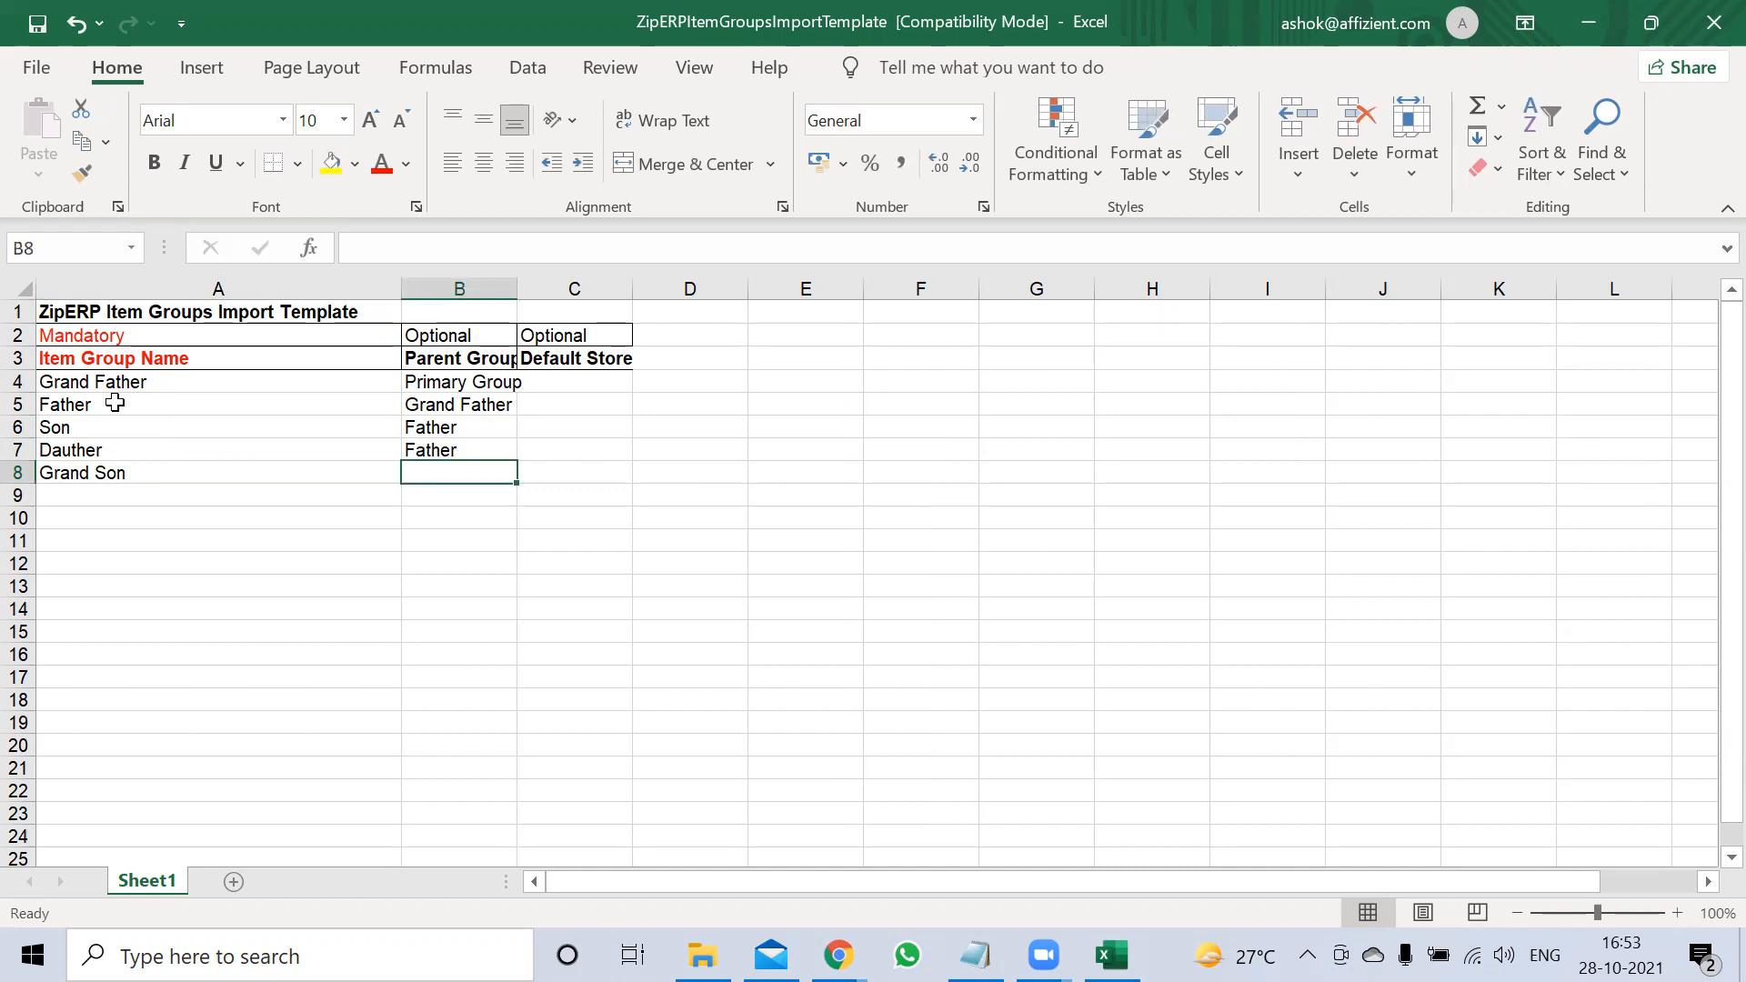
pyautogui.write('Son')
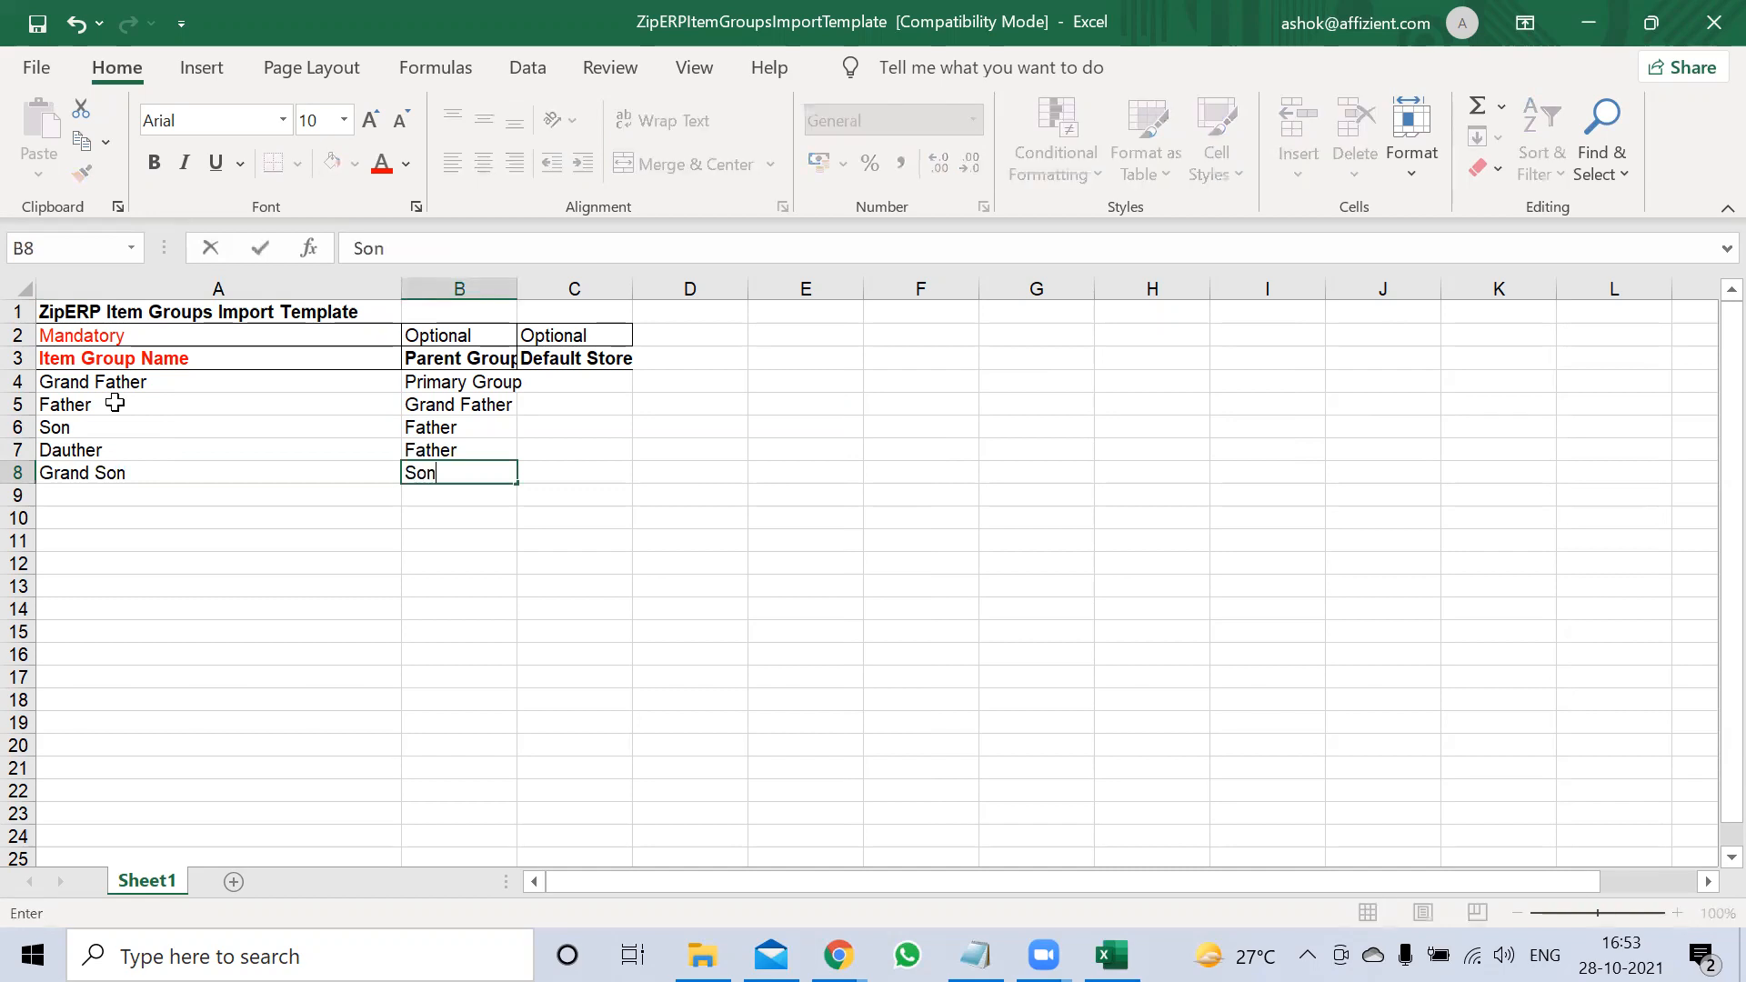
pyautogui.press('Return')
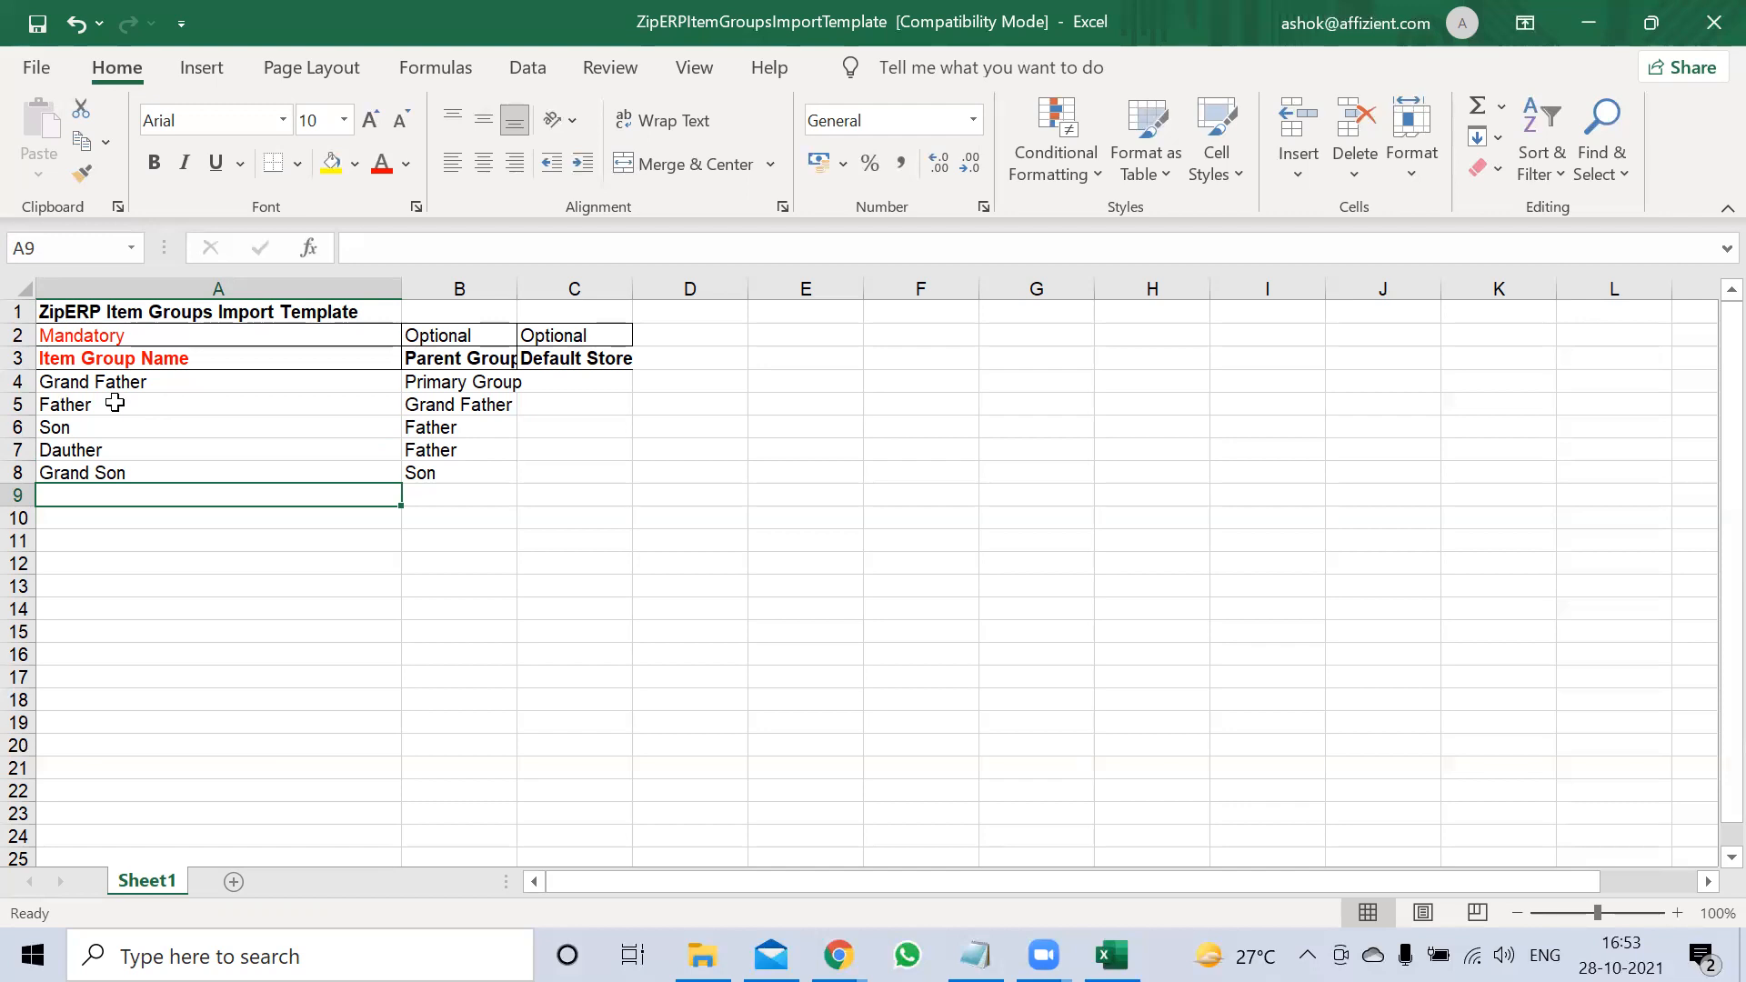
# Save the Item Groups workbook containing the five sample groups
pyautogui.click(37, 35)
# Close the template, cancel the unsaved Create Item form, and minimize Chrome to the desktop
pyautogui.click(1714, 22)
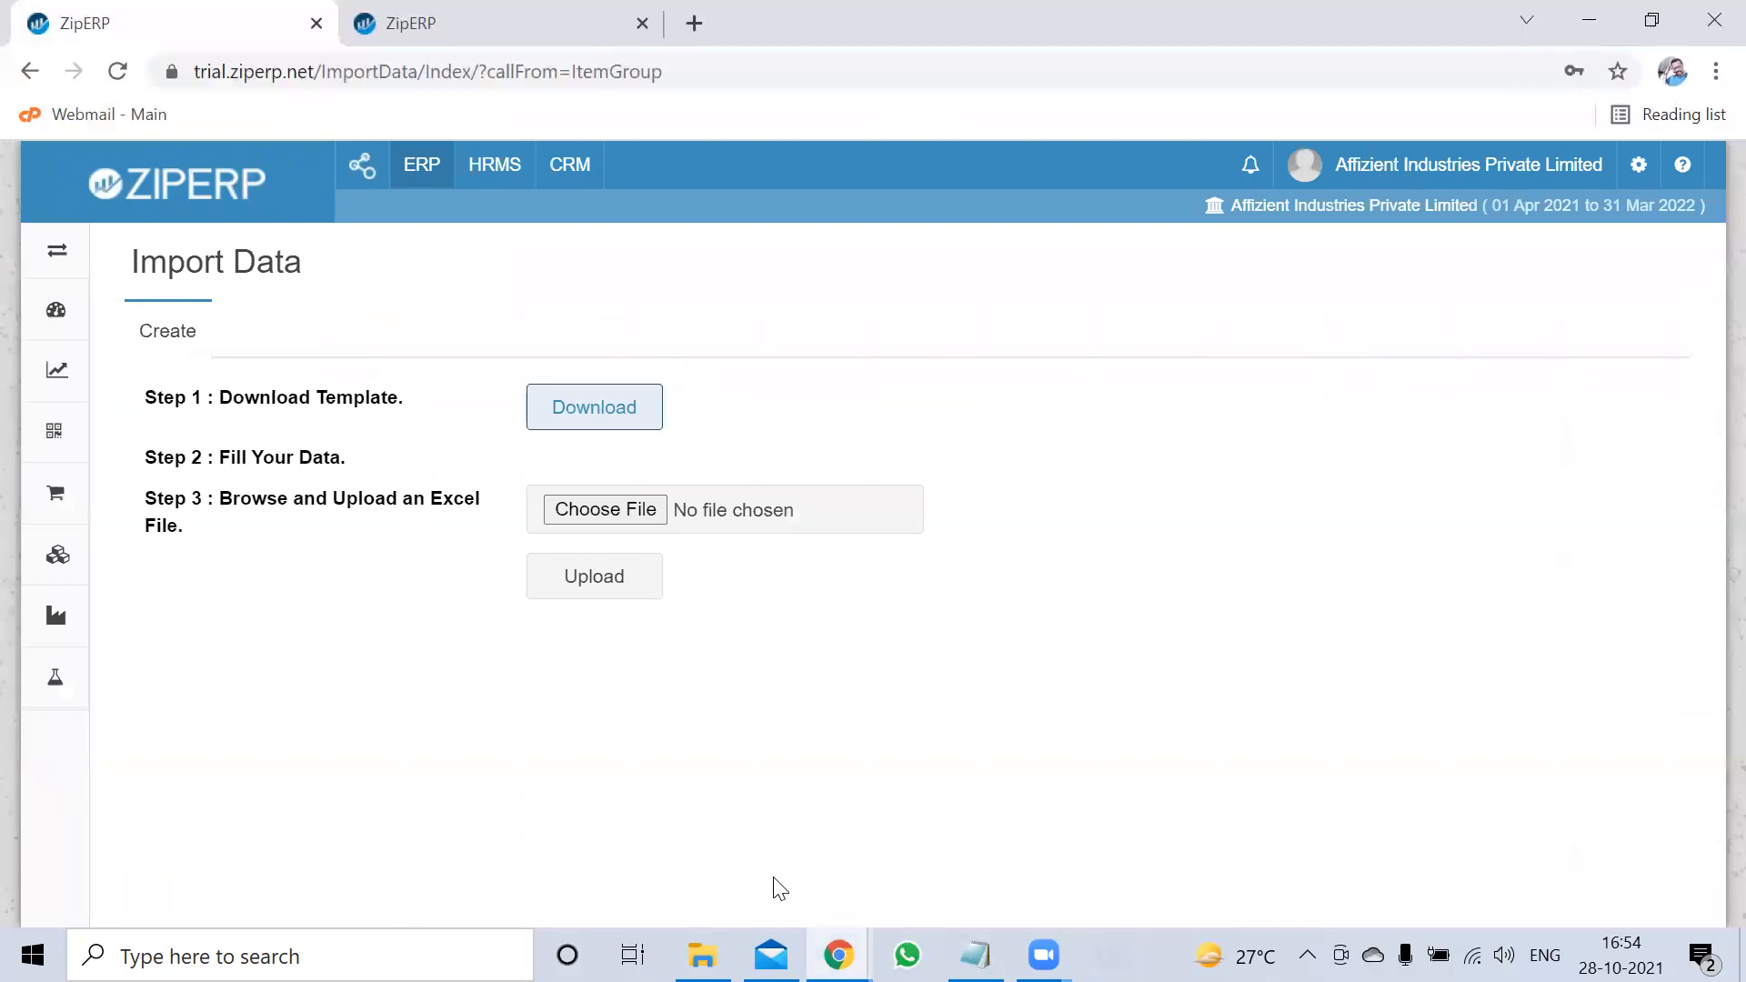
pyautogui.click(1589, 19)
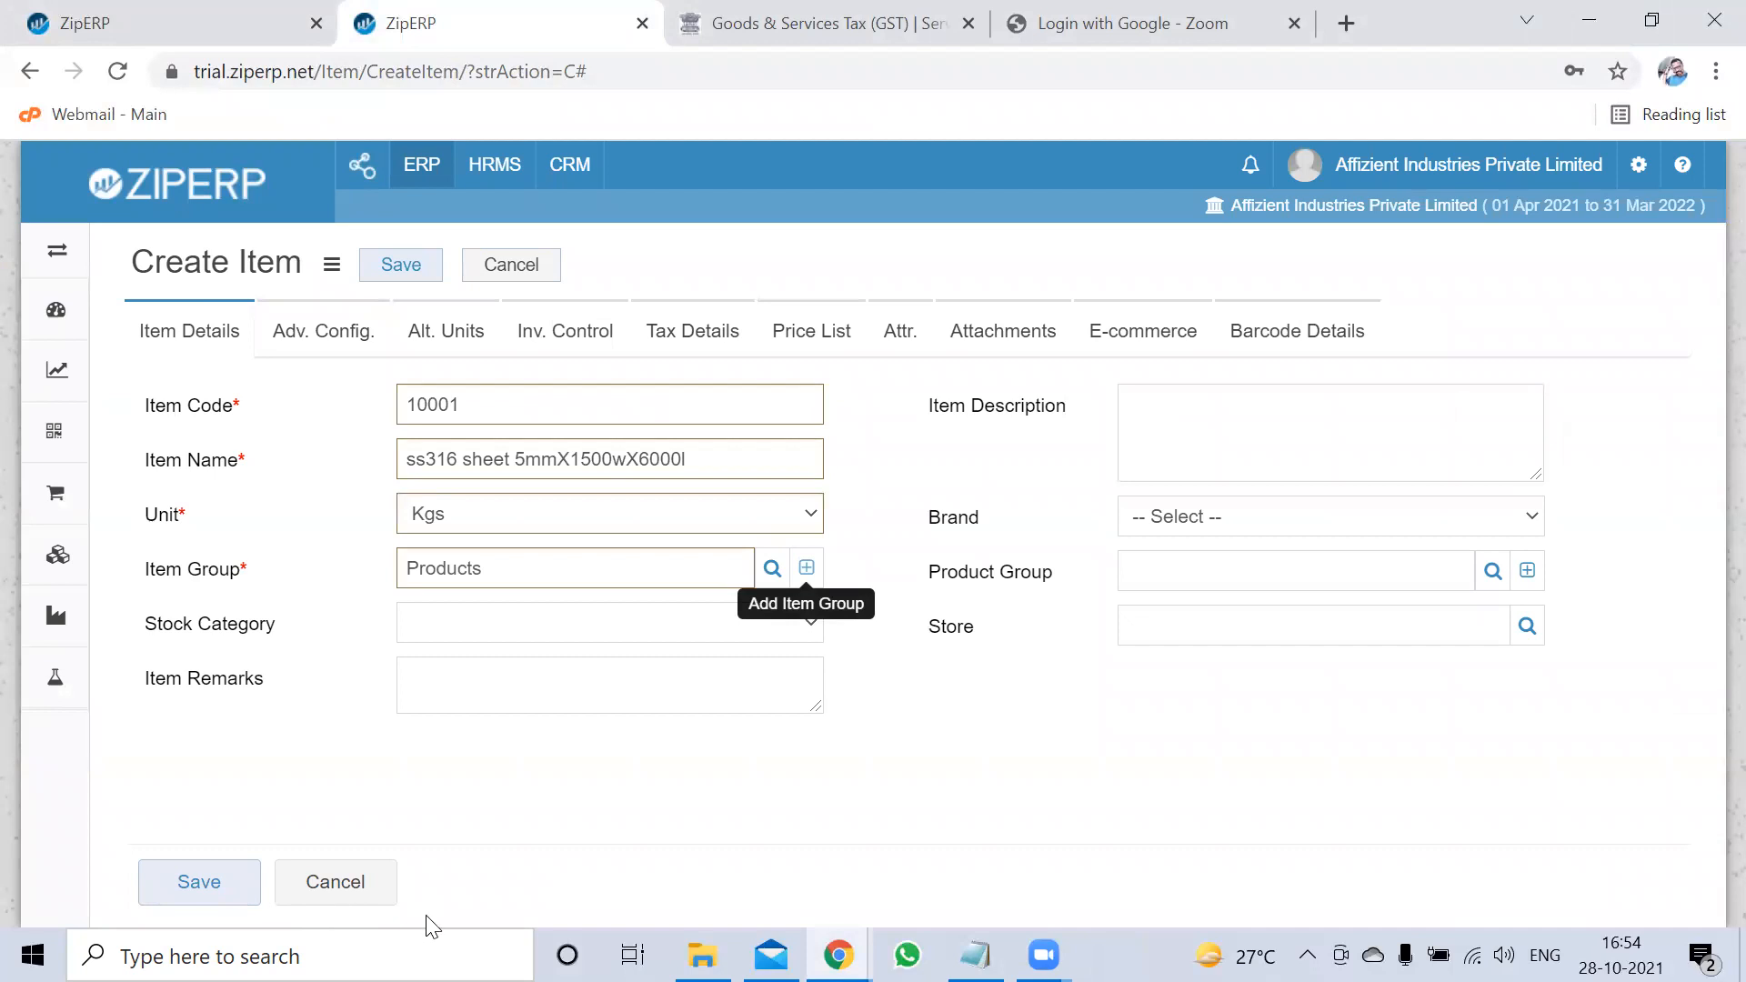
pyautogui.click(508, 264)
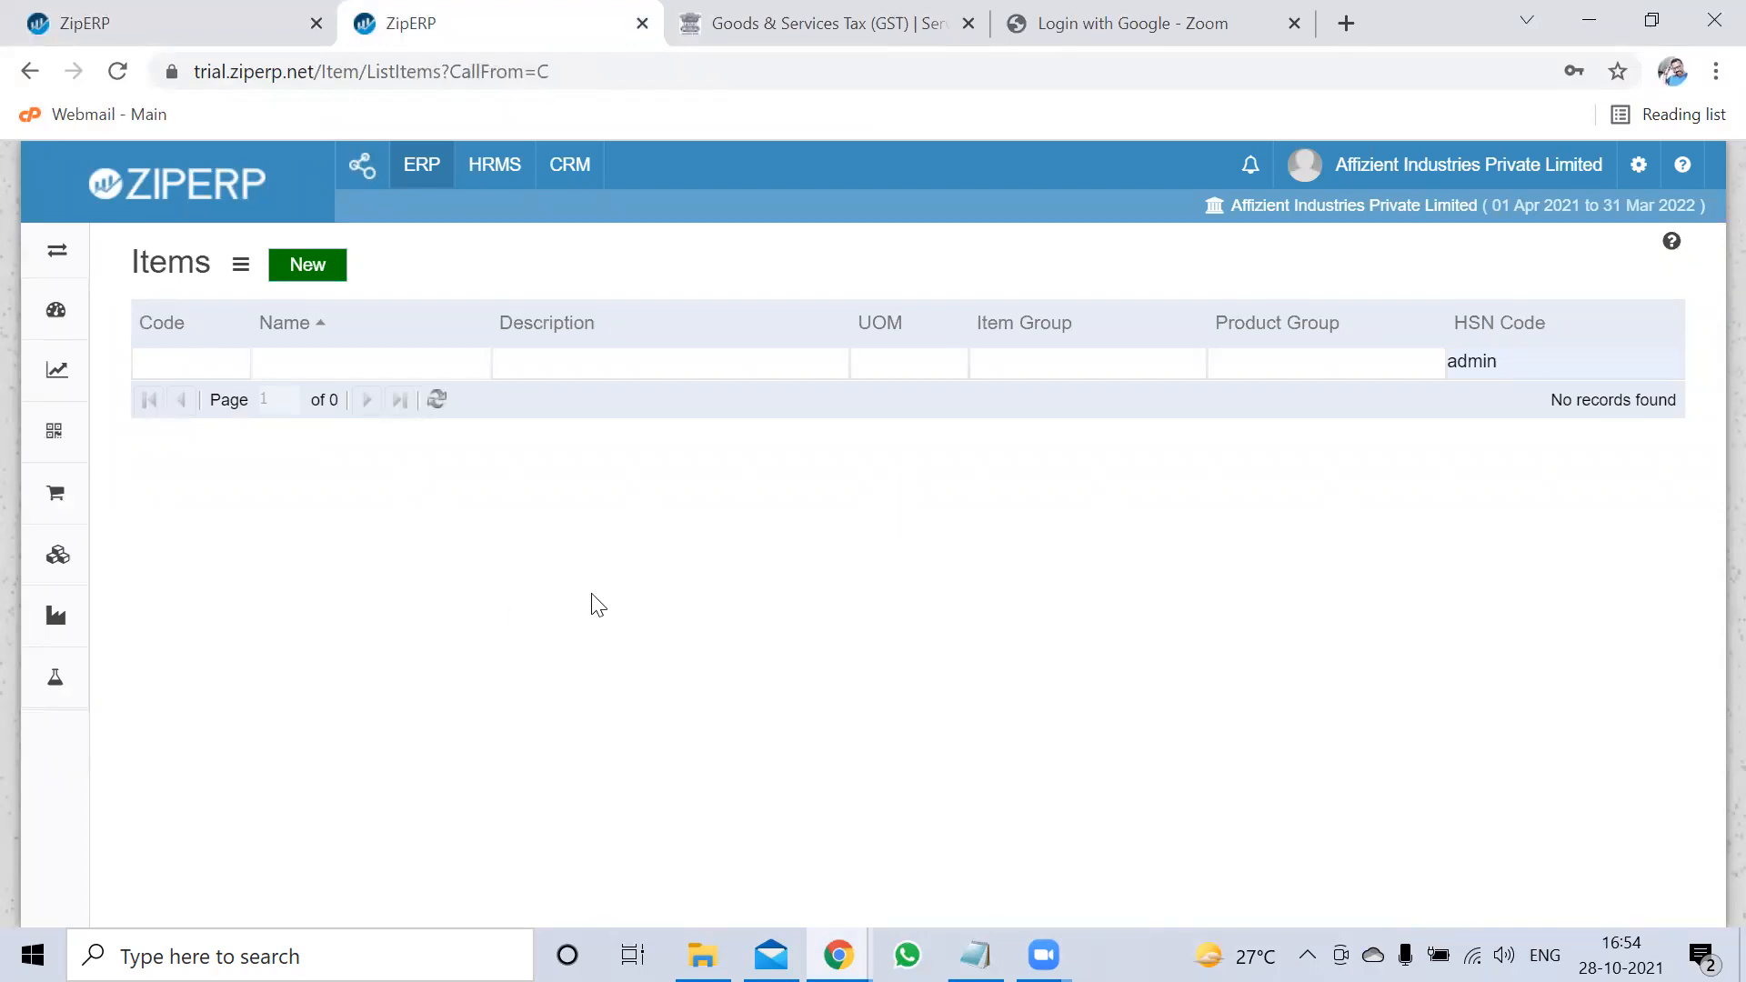
pyautogui.click(1590, 20)
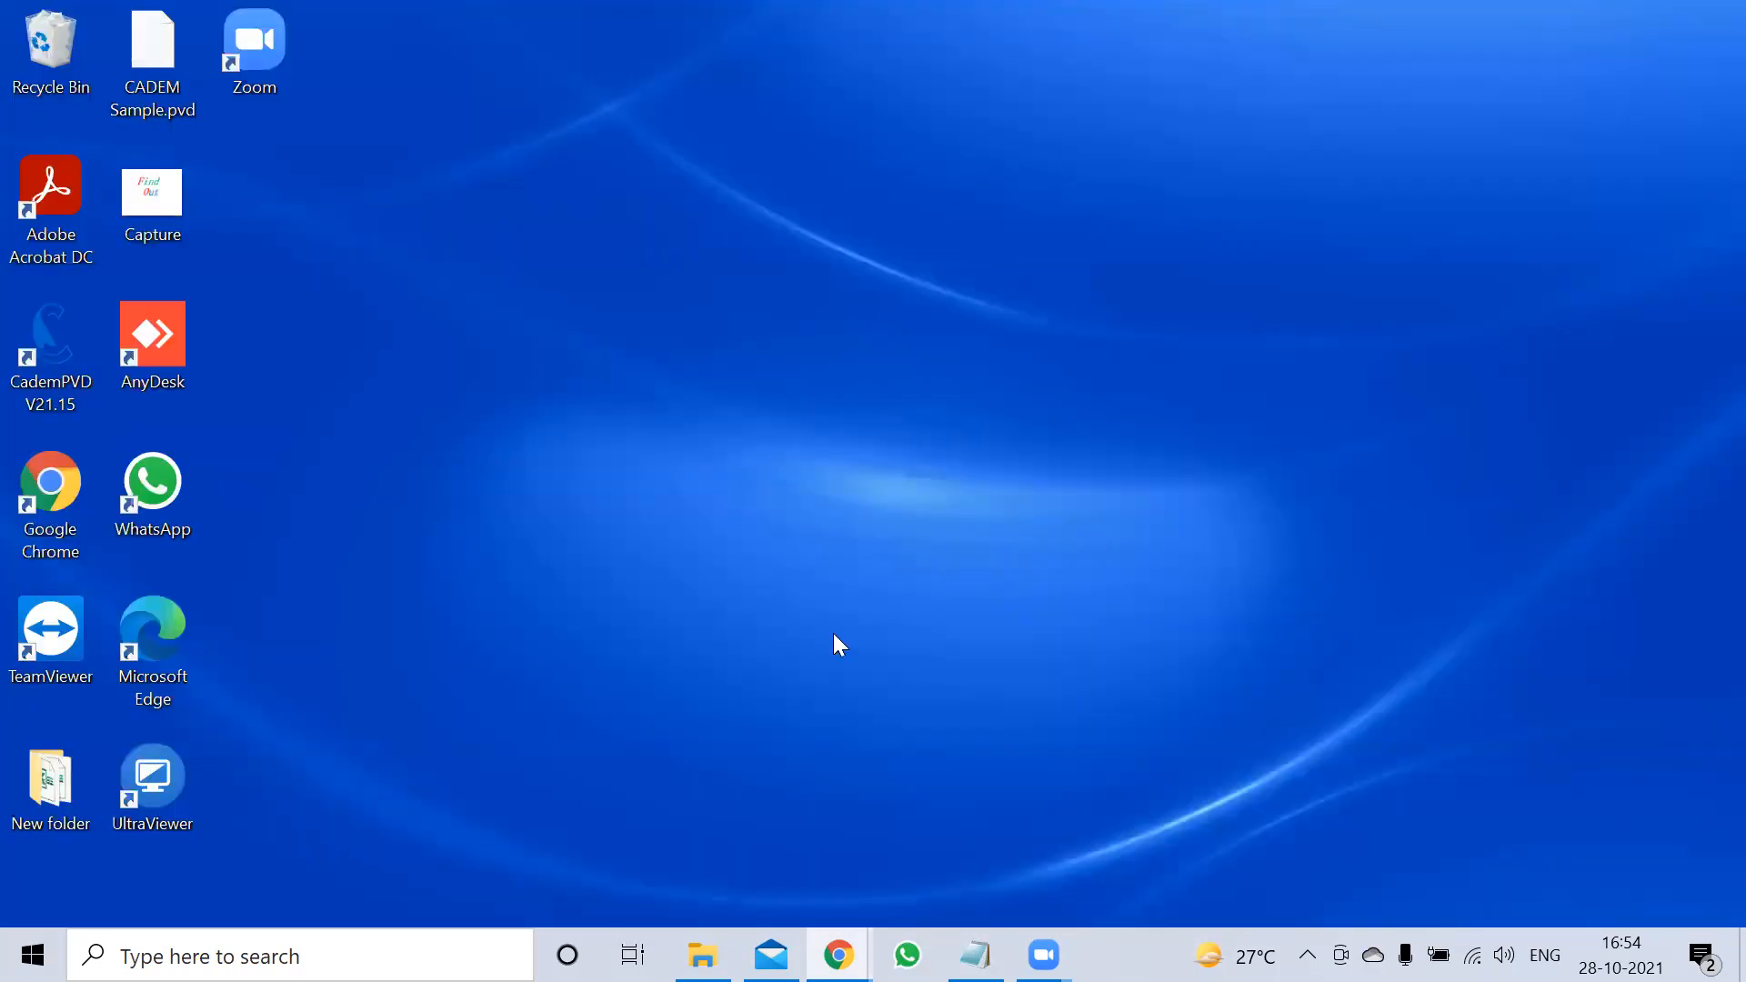
# Close the stray New folder window and open the ZipERPItemMasterImportTempate (3) workbook from D:\ERP
pyautogui.doubleClick(54, 813)
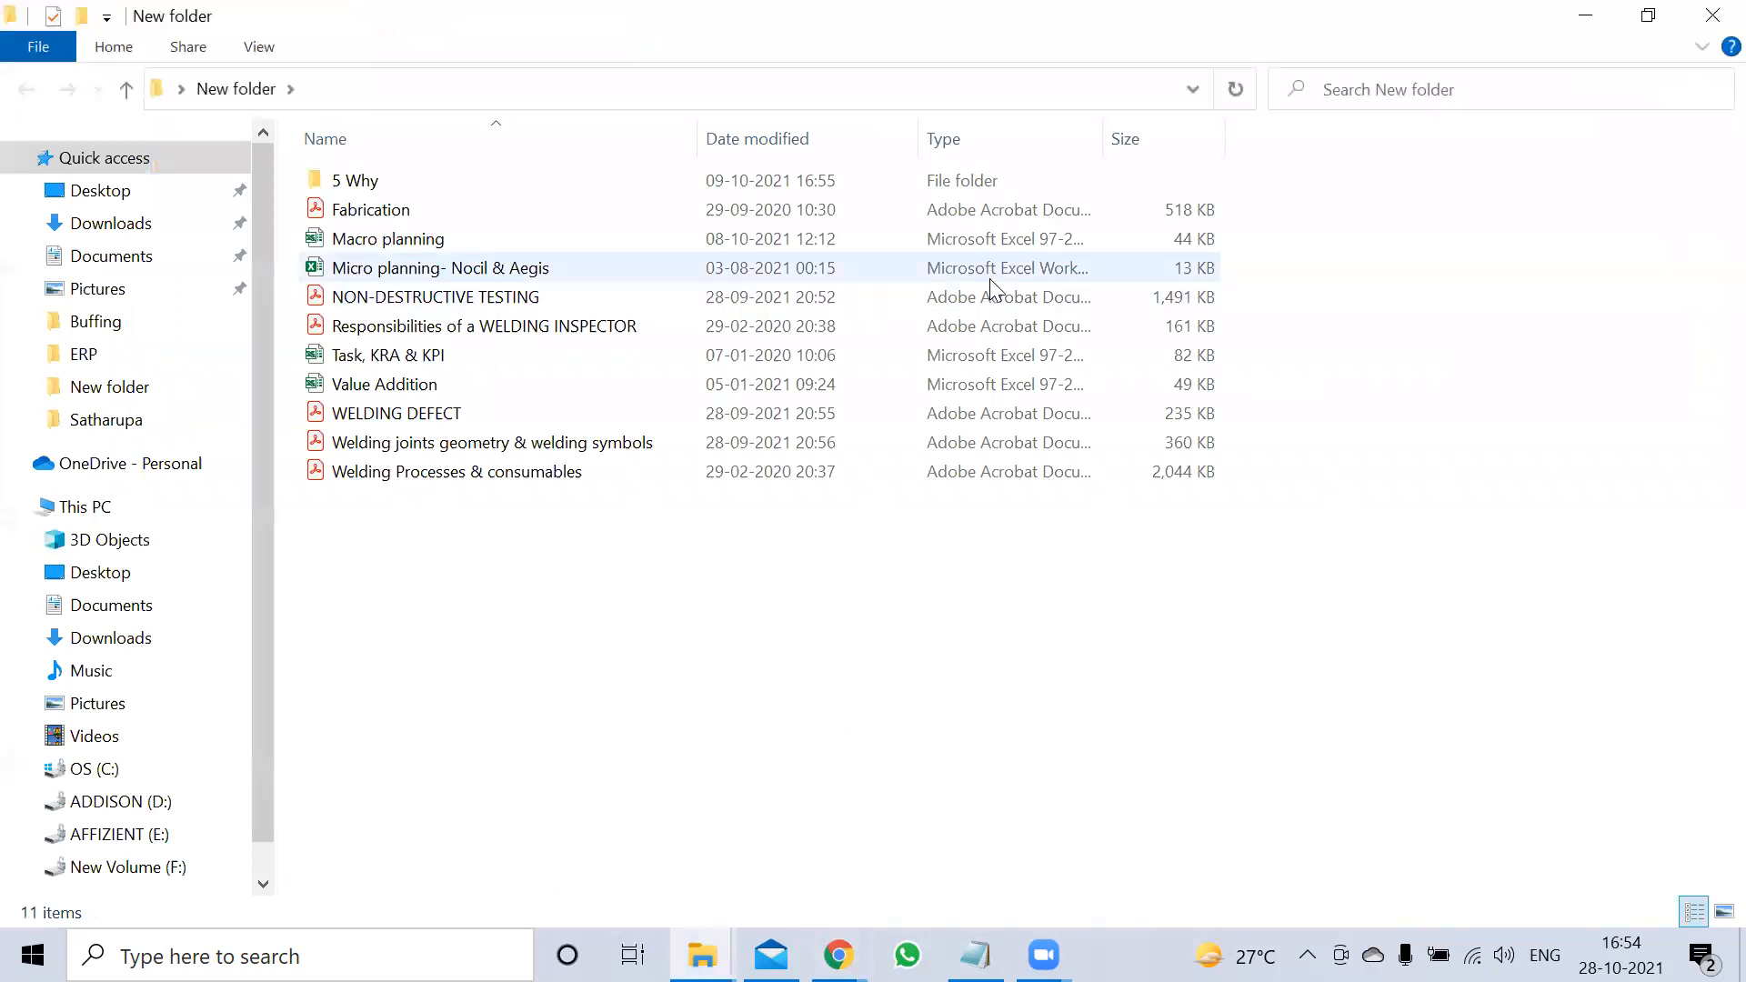
pyautogui.click(1713, 15)
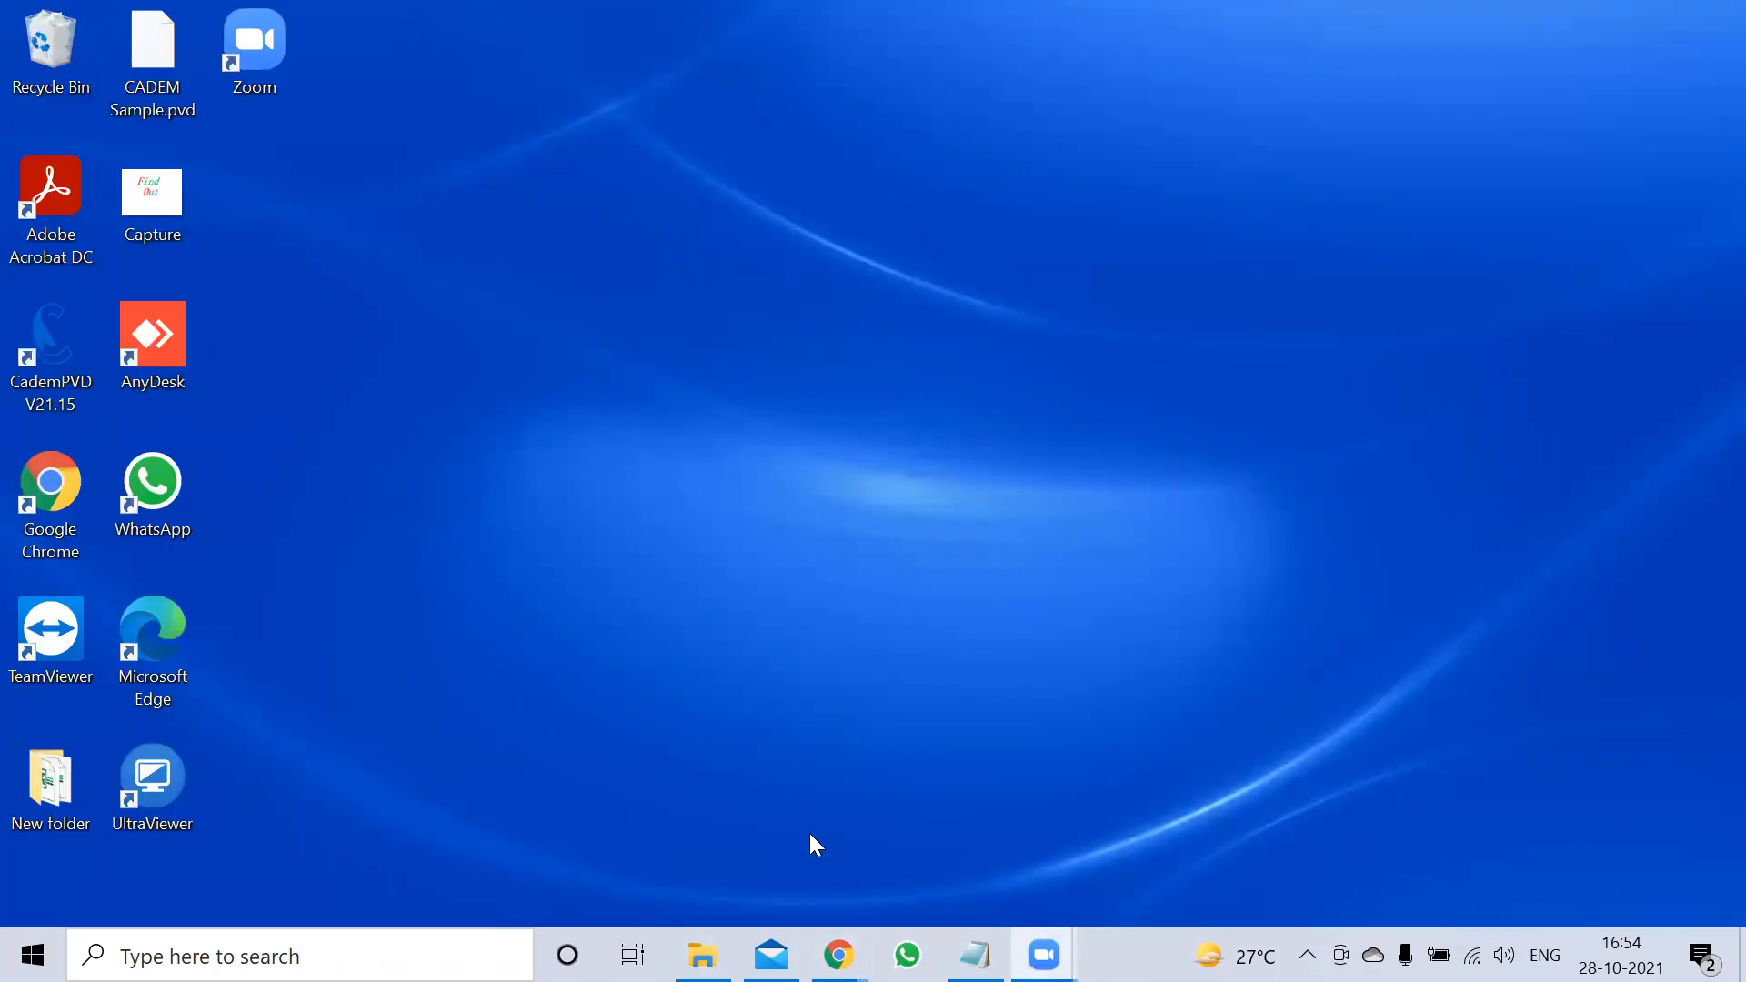
pyautogui.click(703, 955)
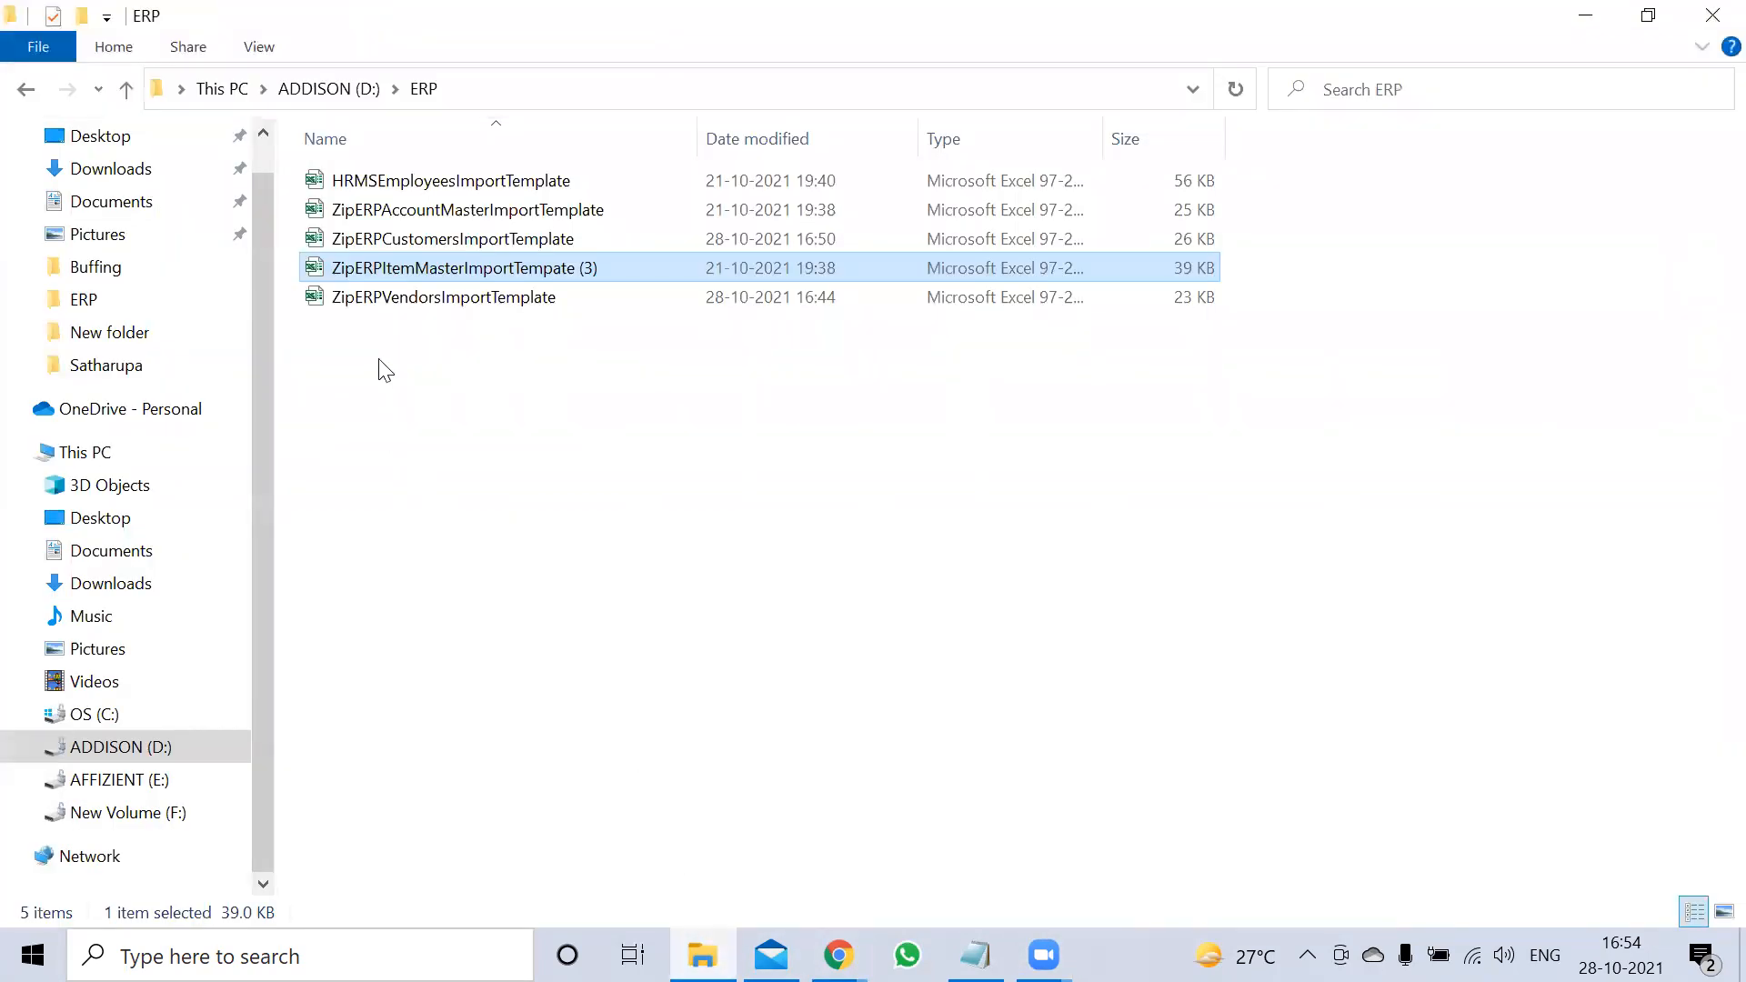
pyautogui.click(379, 424)
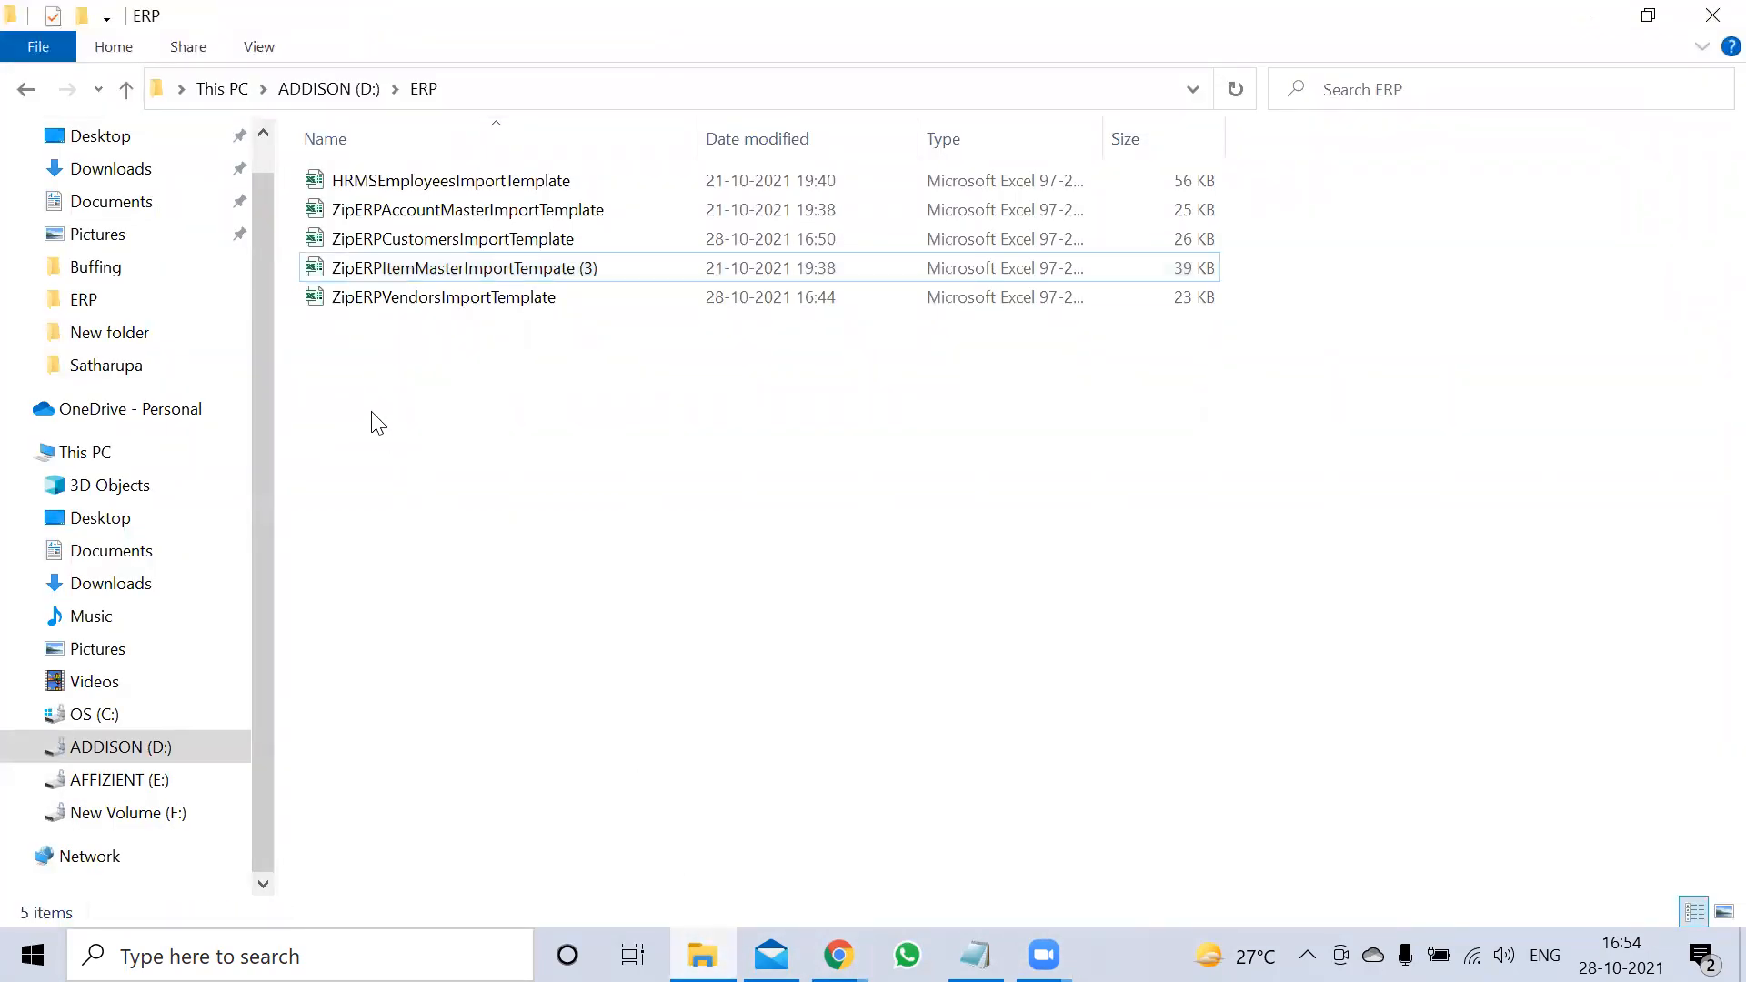
pyautogui.doubleClick(472, 271)
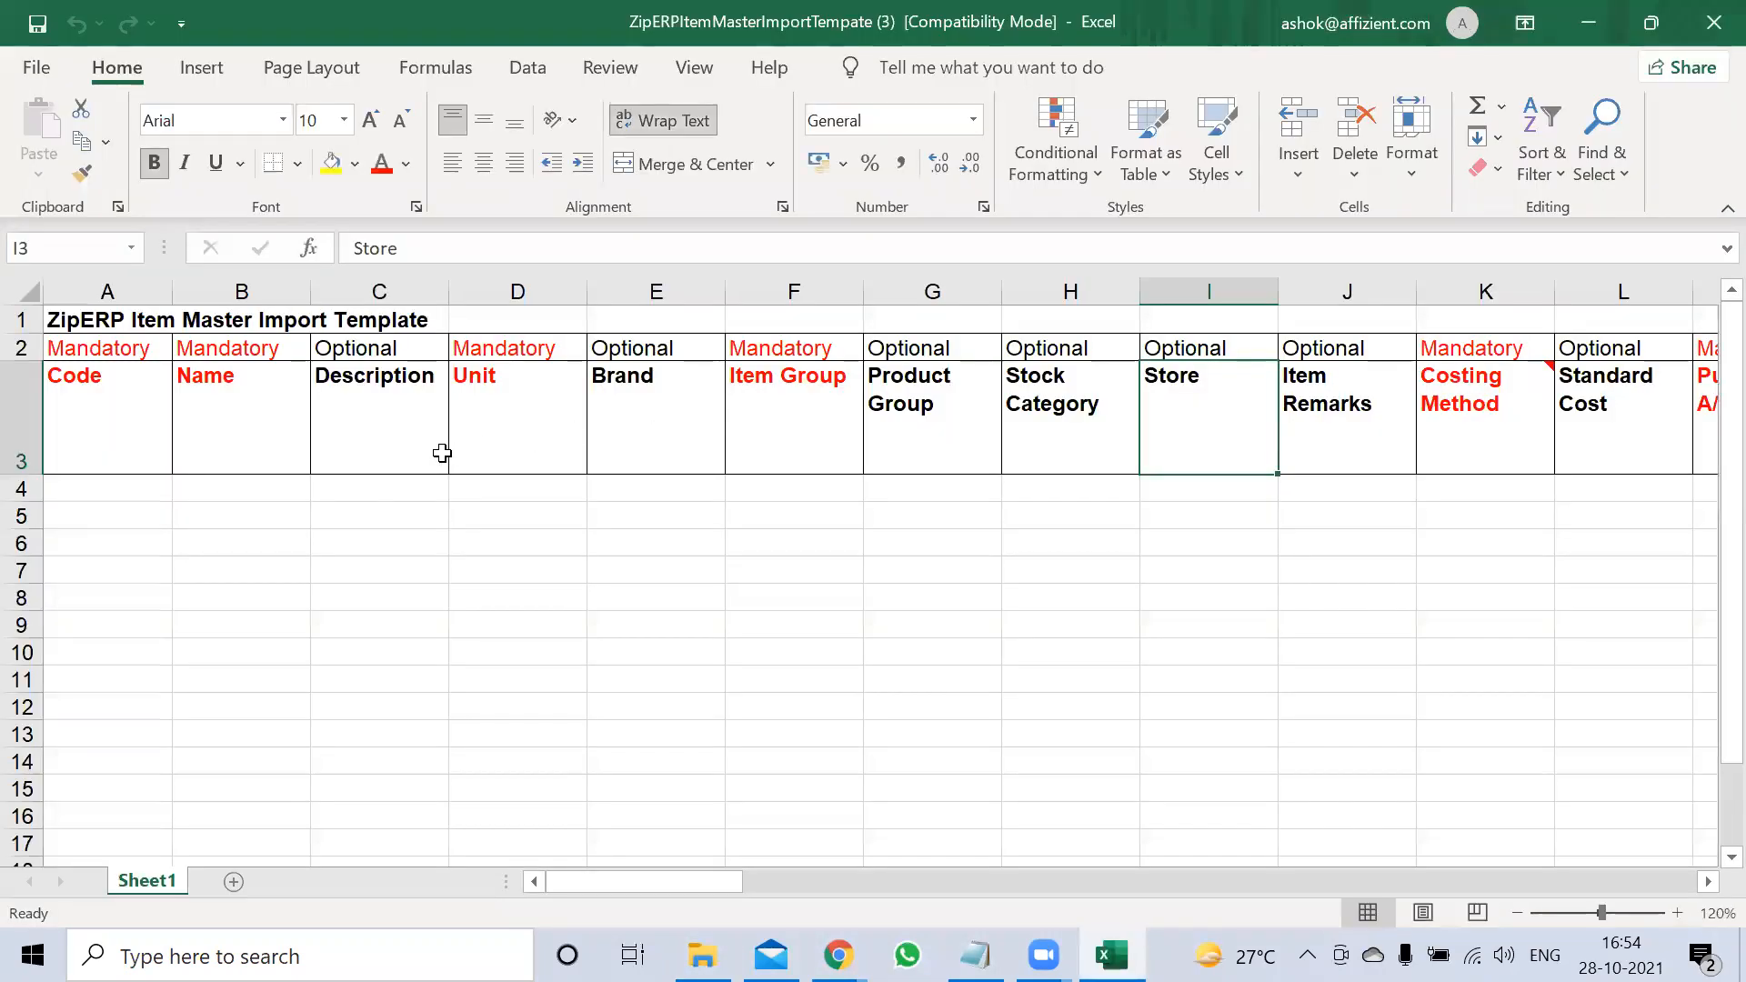
# Enter item code 1001 in A4 and Item Group 'son' in F4
pyautogui.click(307, 509)
pyautogui.click(155, 485)
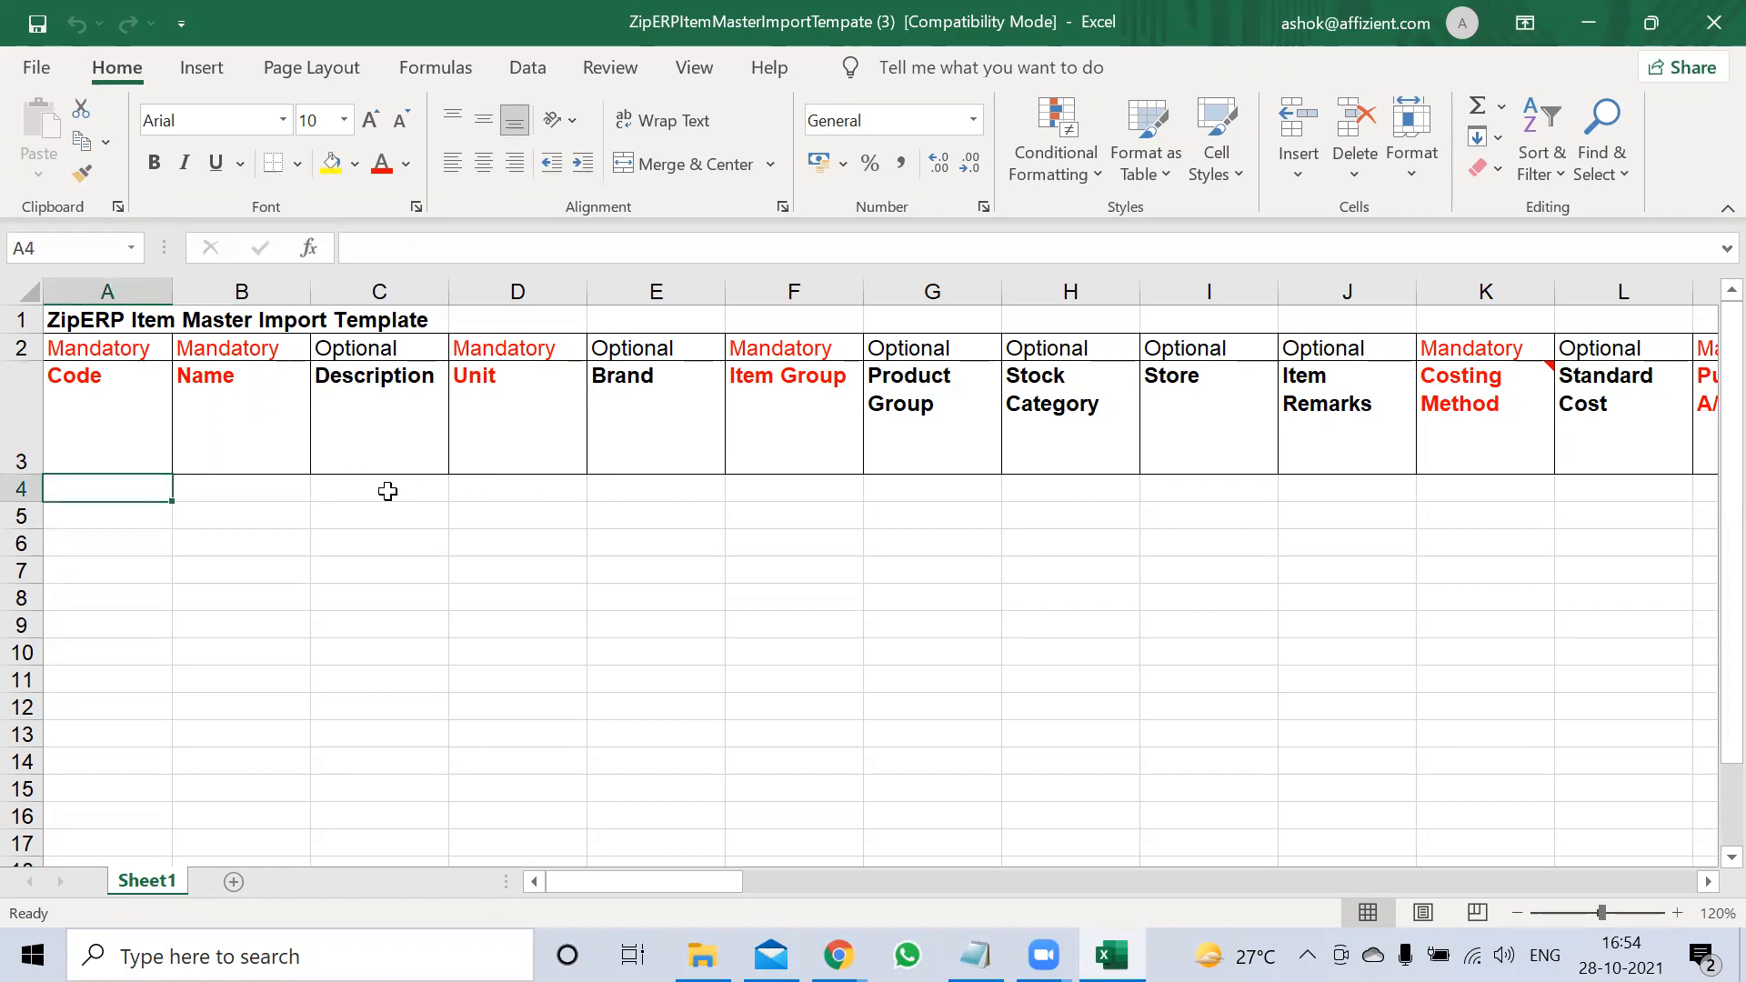
pyautogui.write('1001')
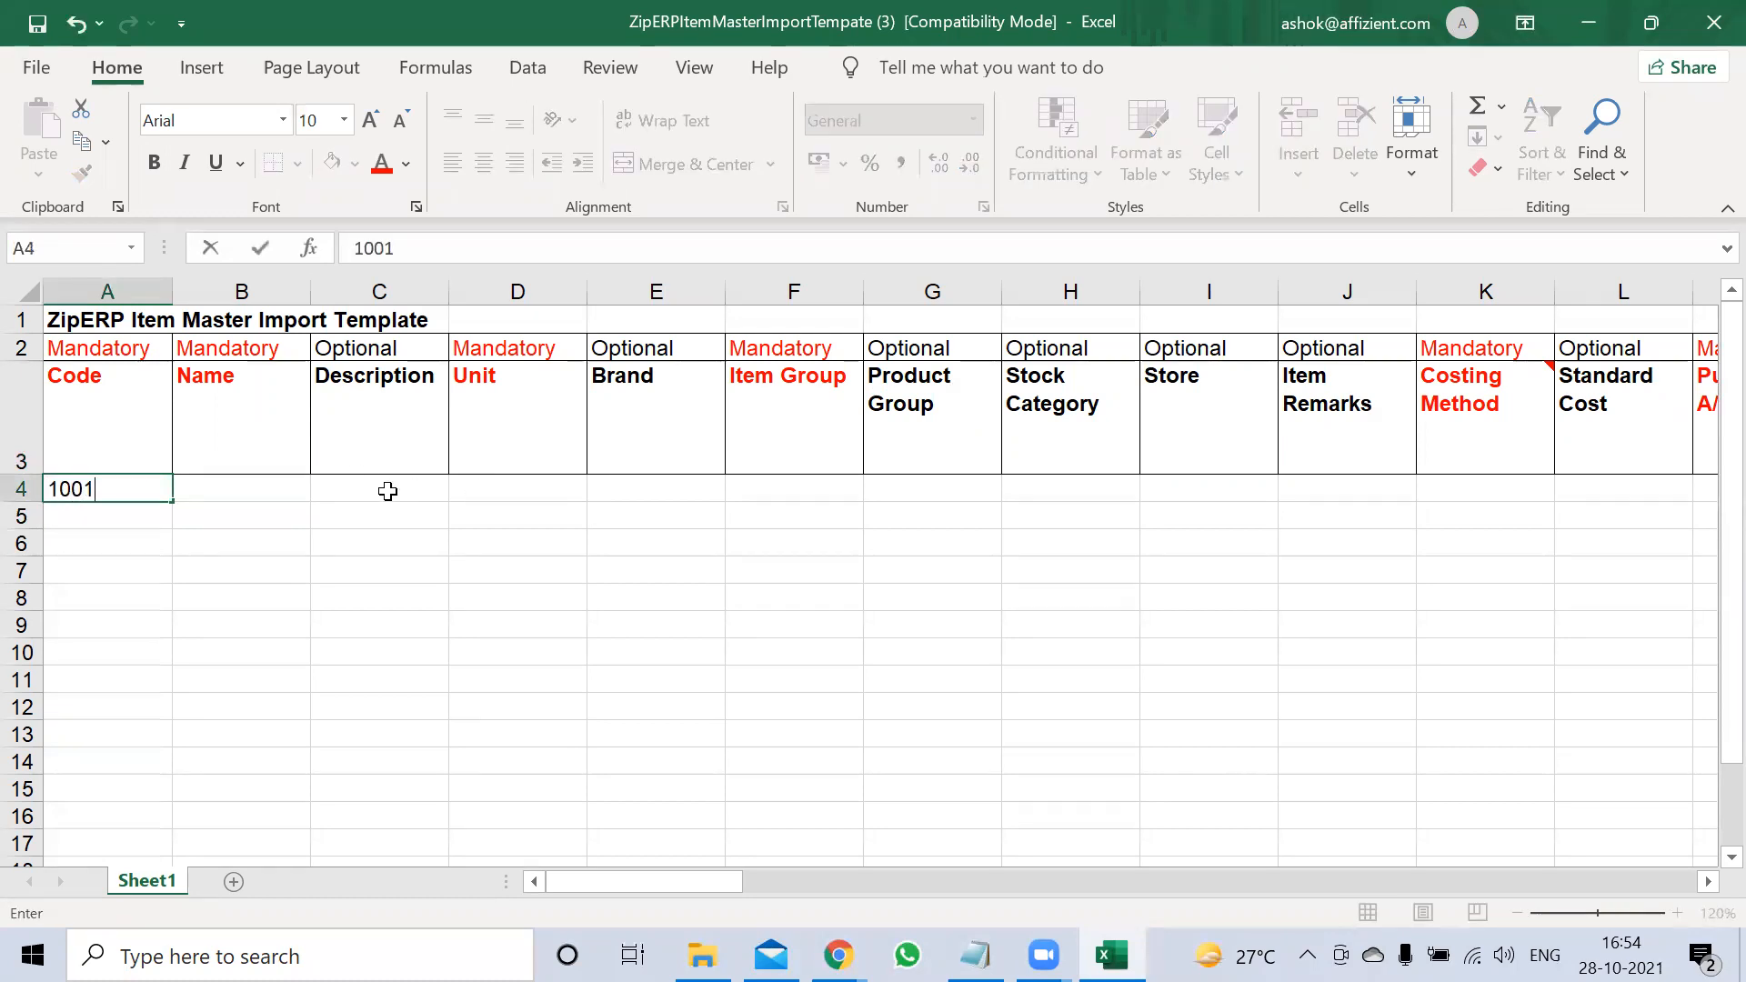
pyautogui.click(388, 492)
pyautogui.press('Right')
pyautogui.press('Right')
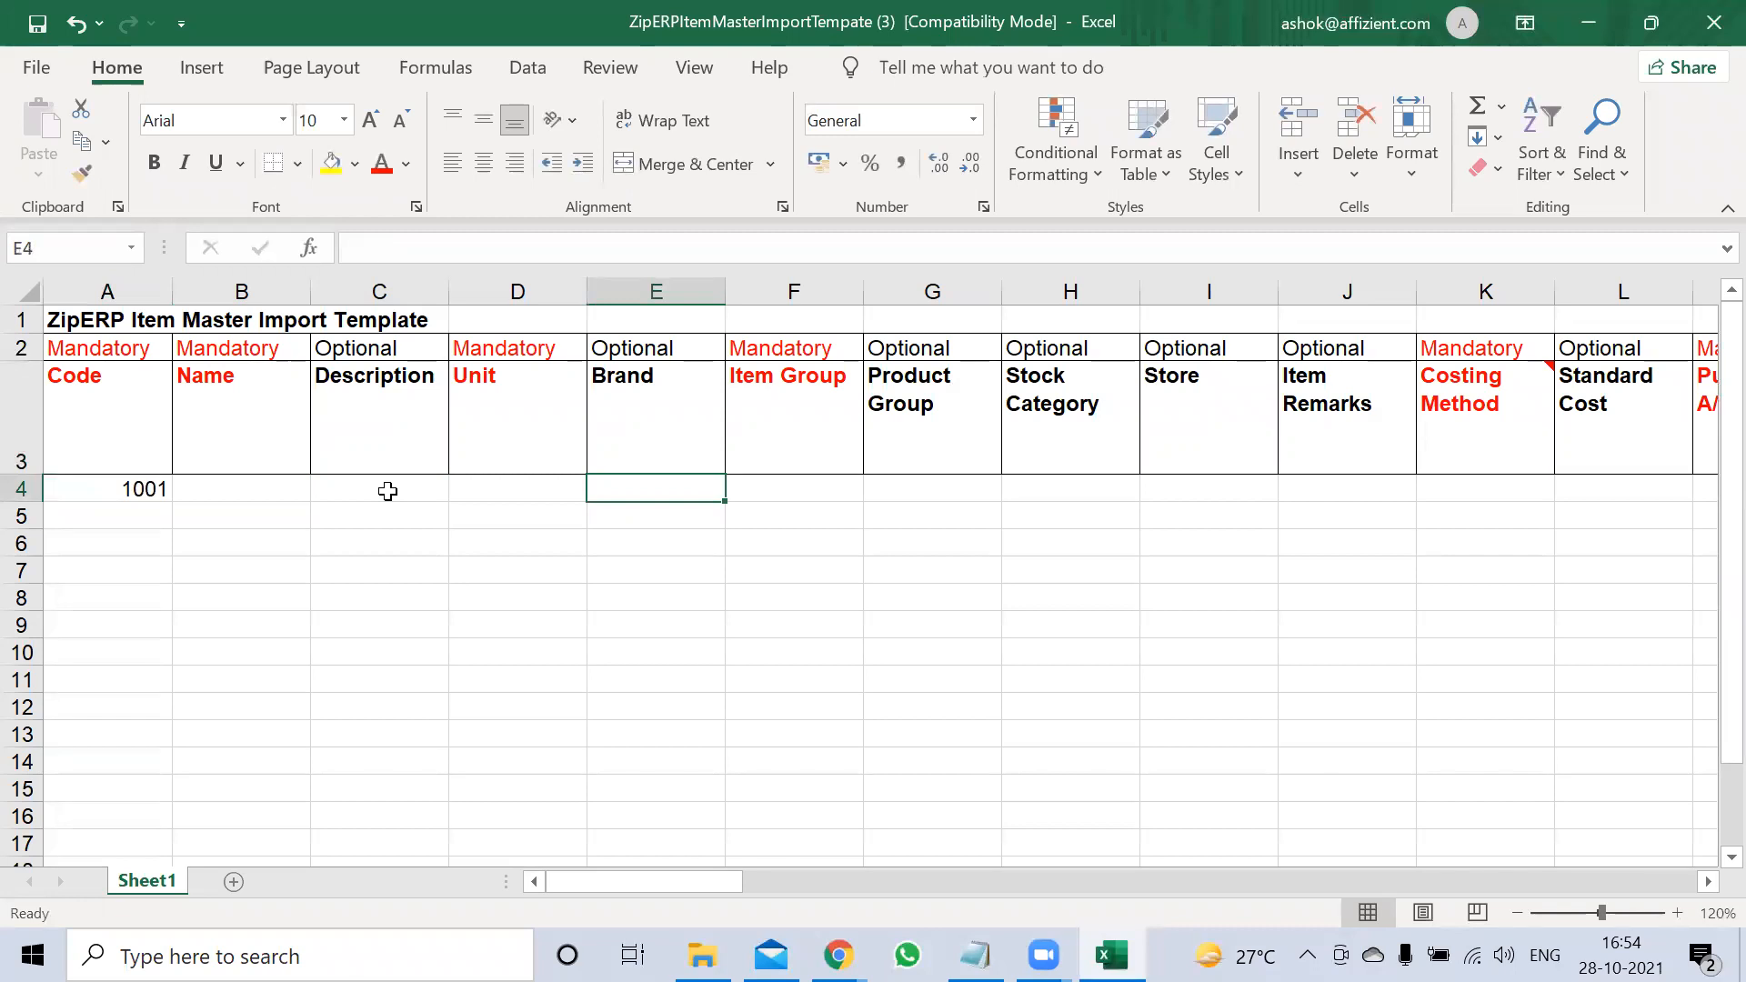
pyautogui.press('Right')
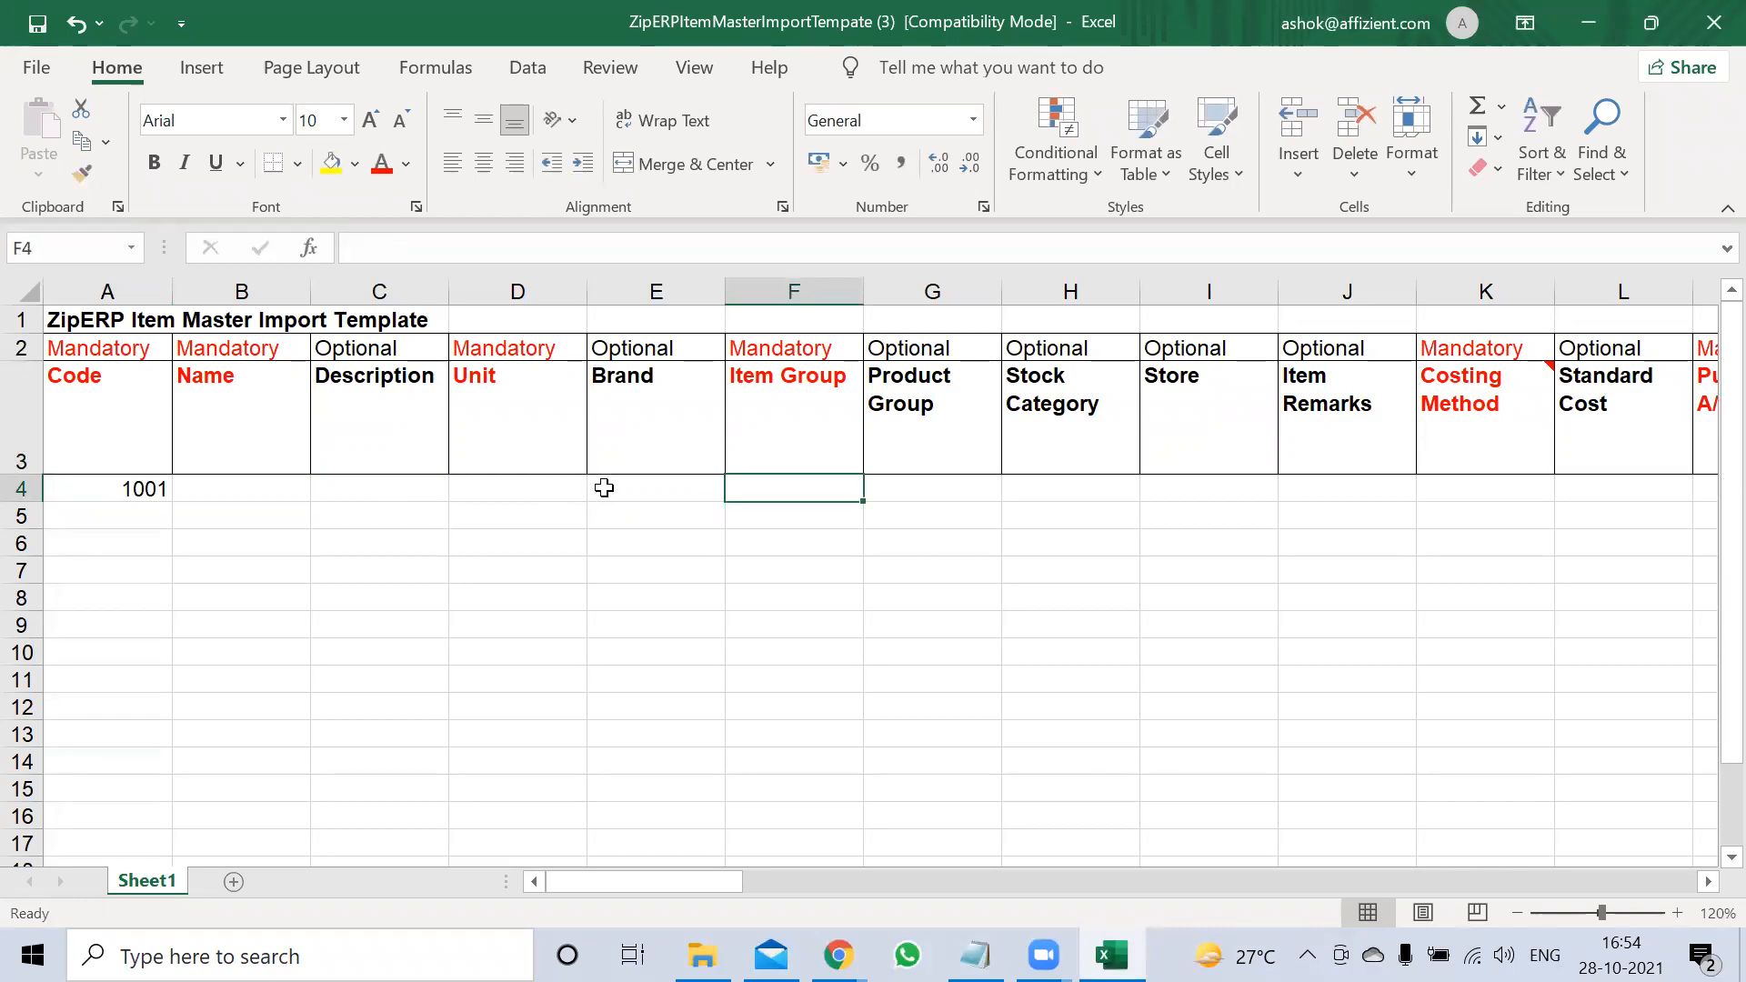
pyautogui.doubleClick(744, 488)
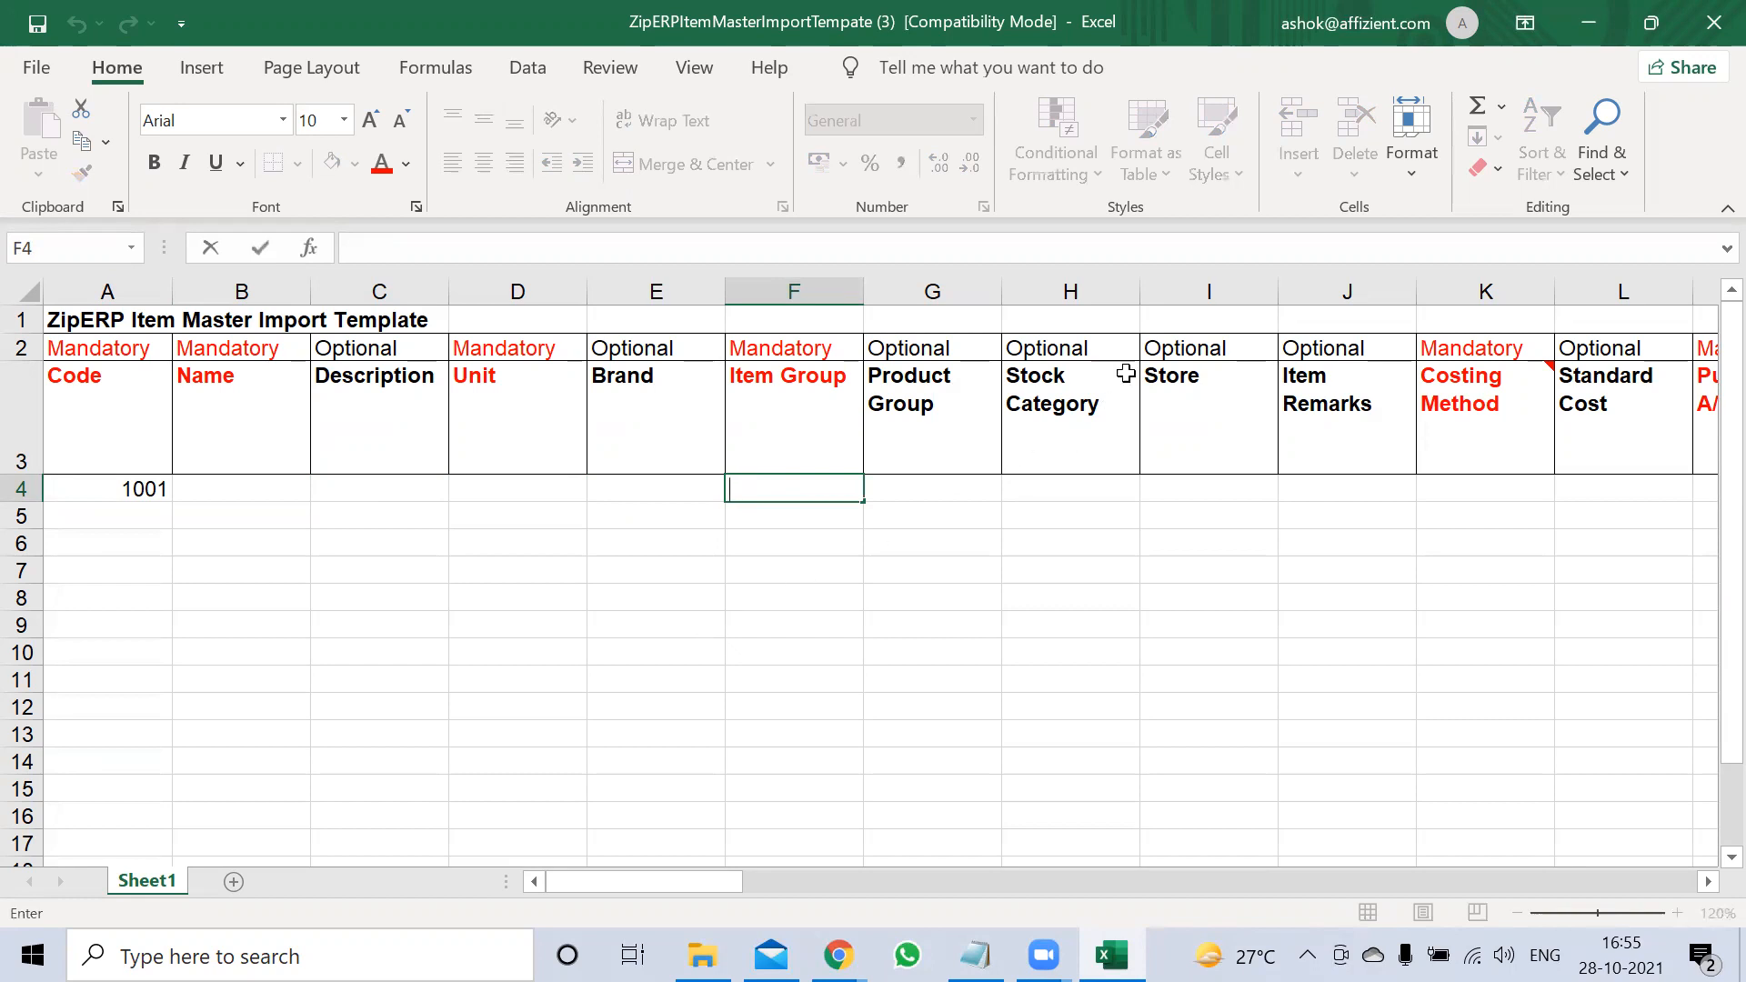
pyautogui.write('son')
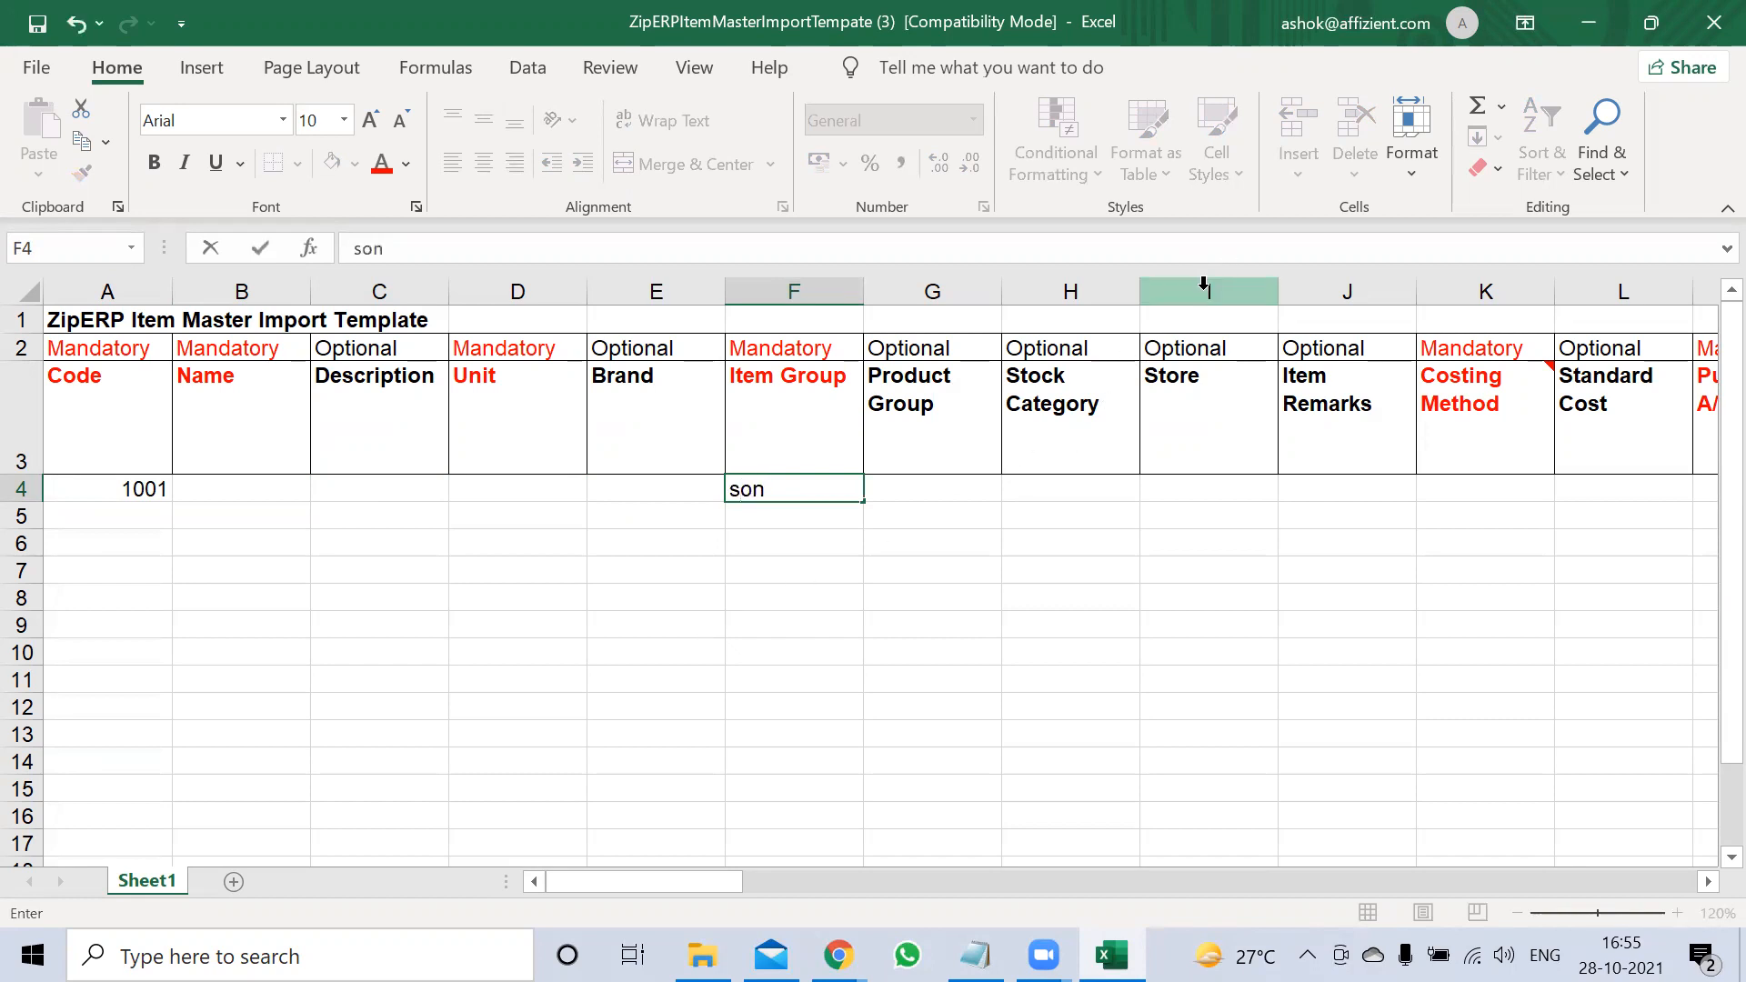
pyautogui.press('Tab')
pyautogui.press('Left')
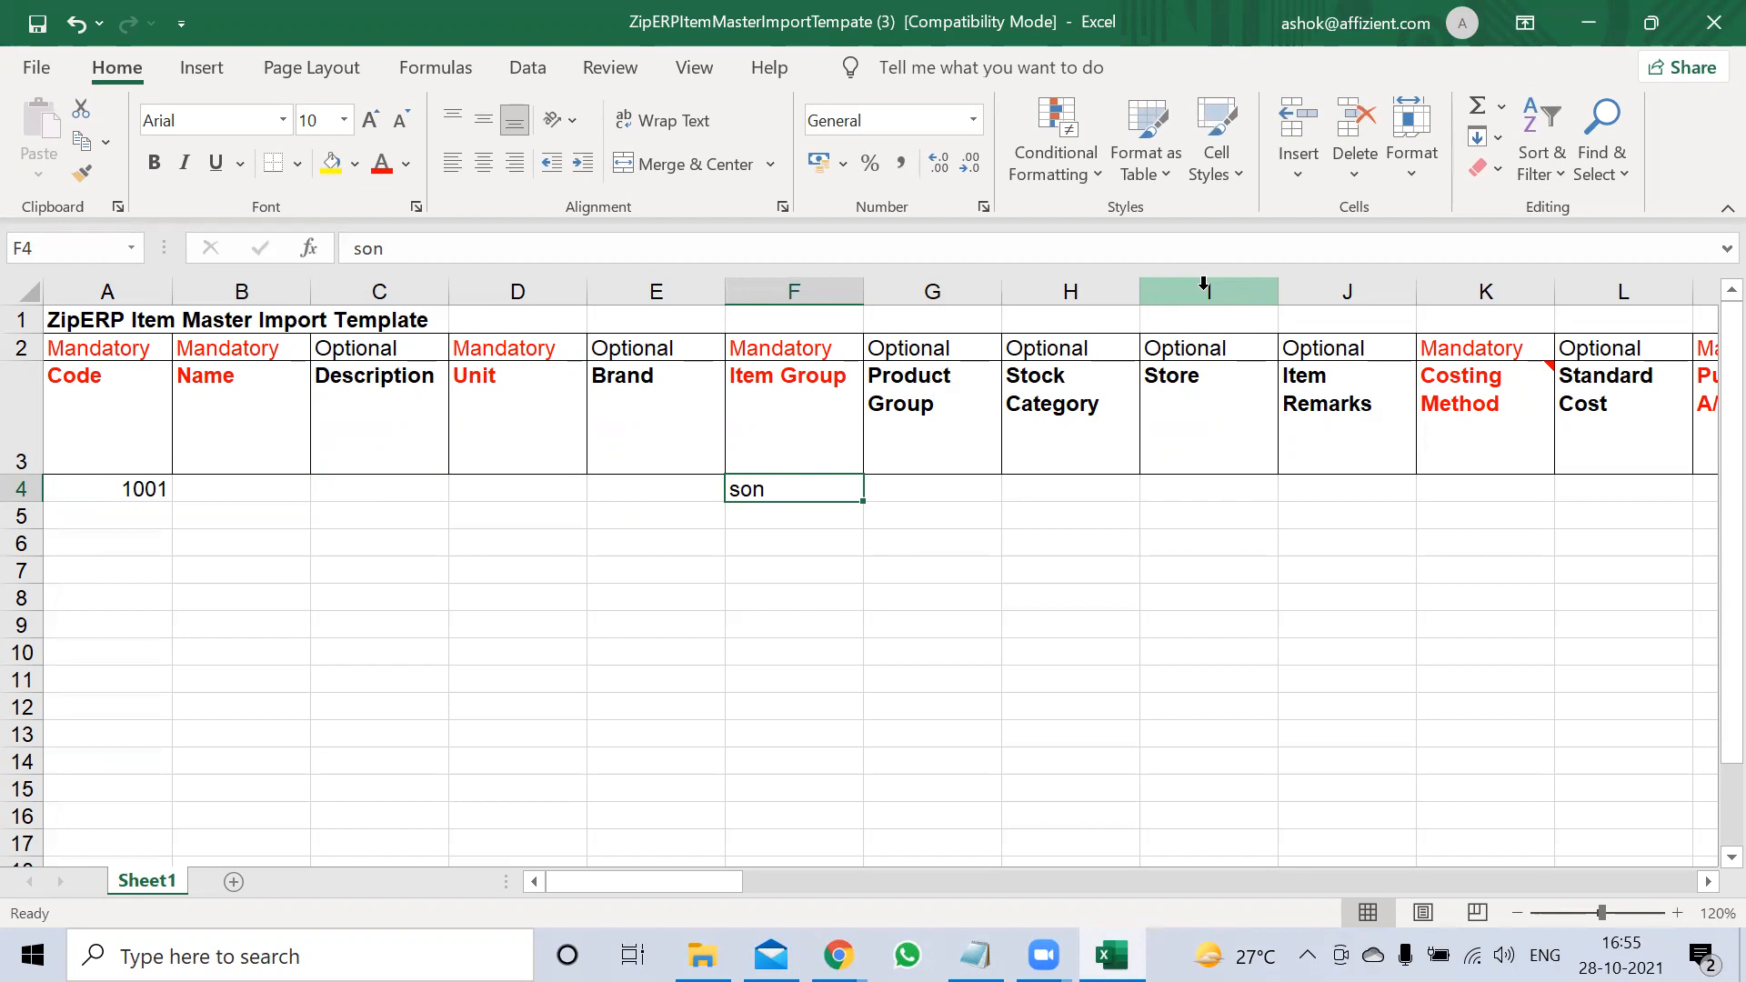
# Enter the item name 'Plate' in B4 and unit 'Kgs' in D4
pyautogui.click(224, 492)
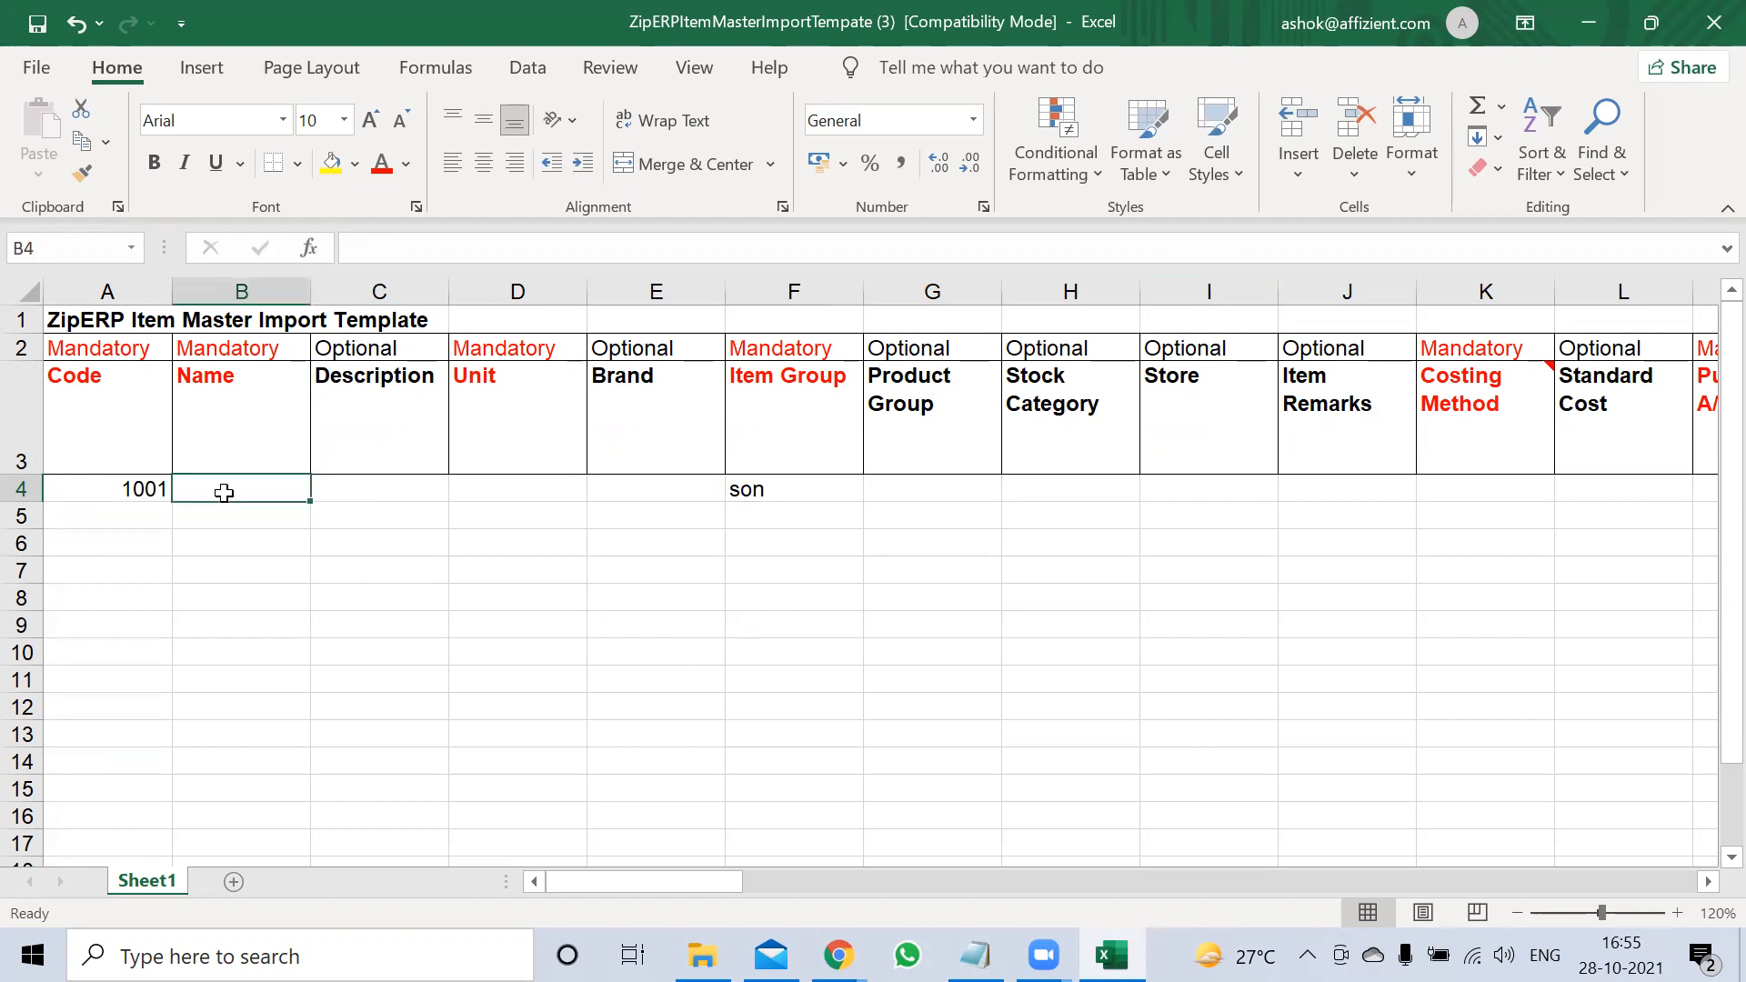
pyautogui.write('pLATE')
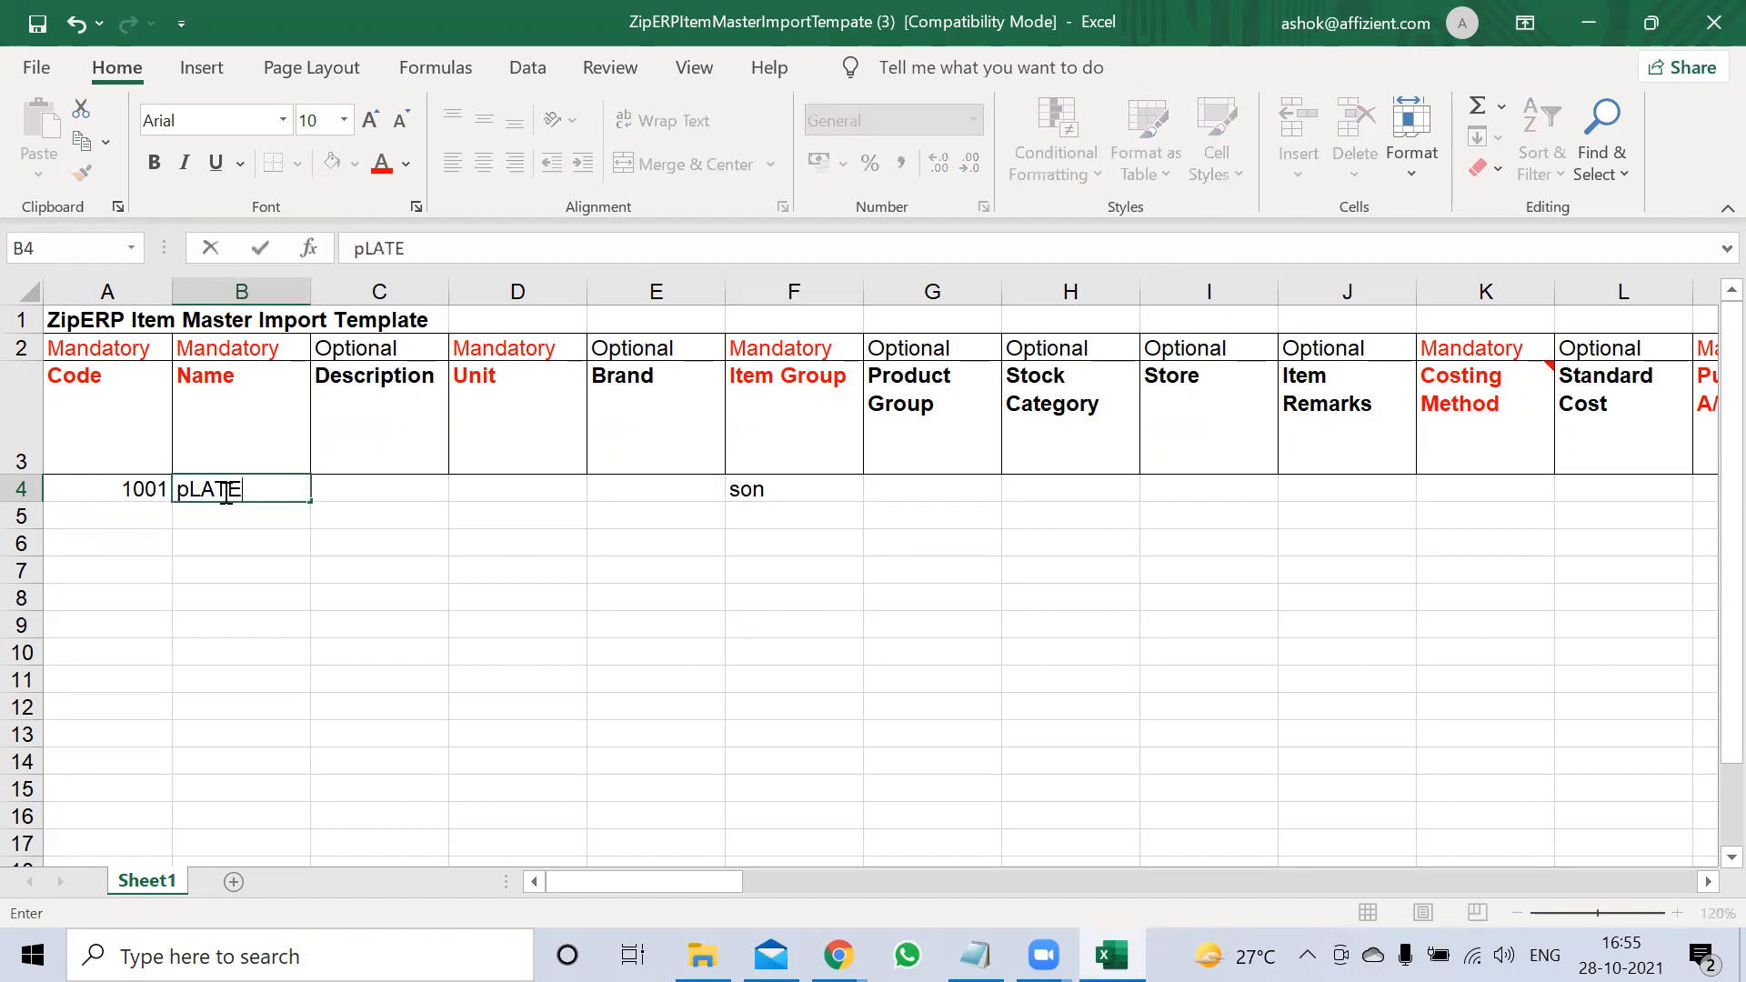
pyautogui.press('Up')
pyautogui.press('BackSpace')
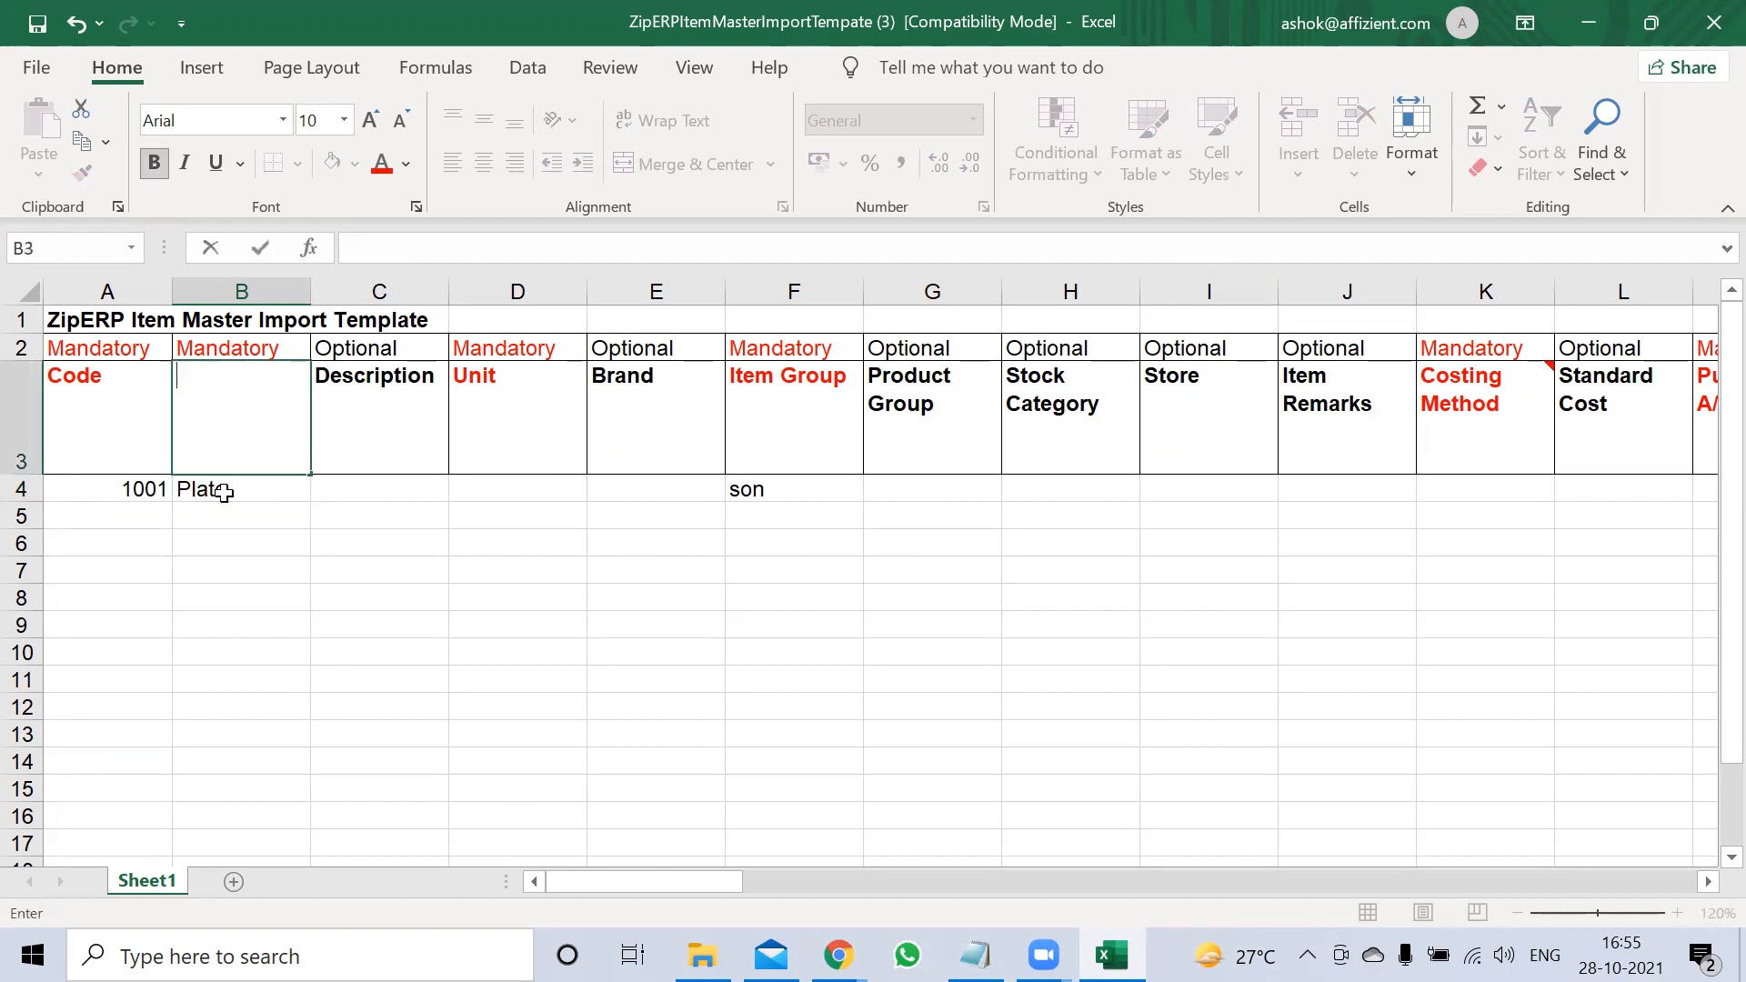
pyautogui.press('Escape')
pyautogui.click(224, 492)
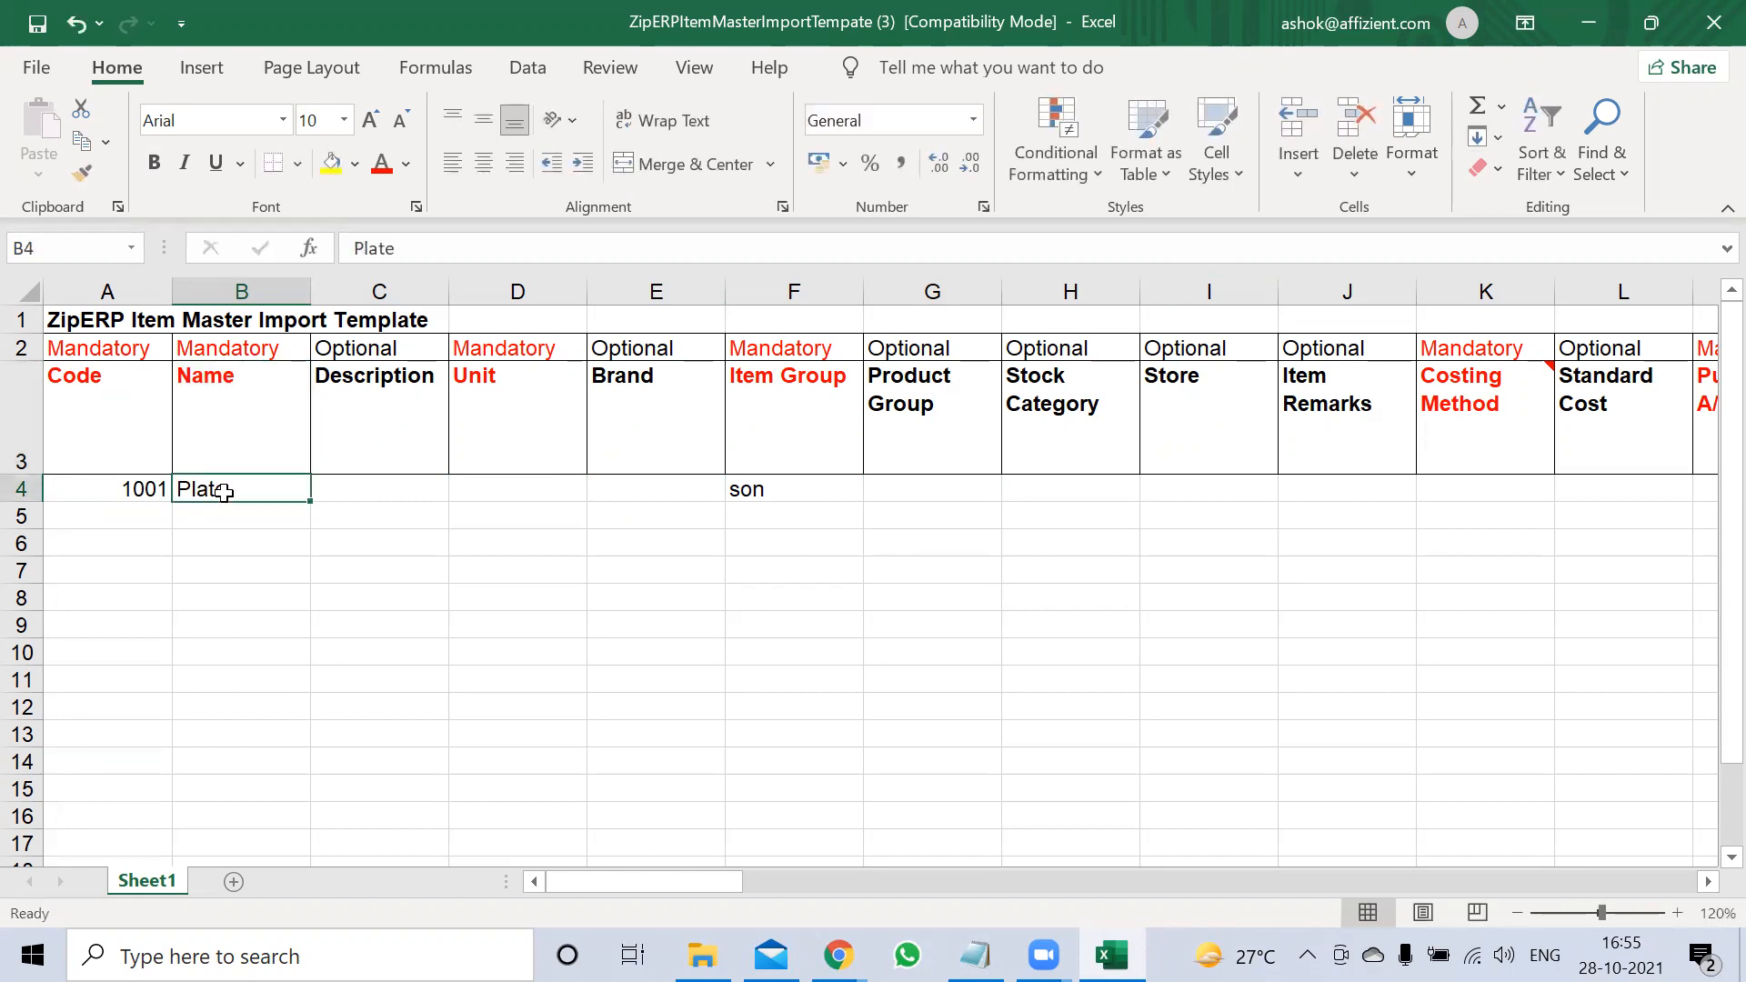
pyautogui.press('Right')
pyautogui.press('Right')
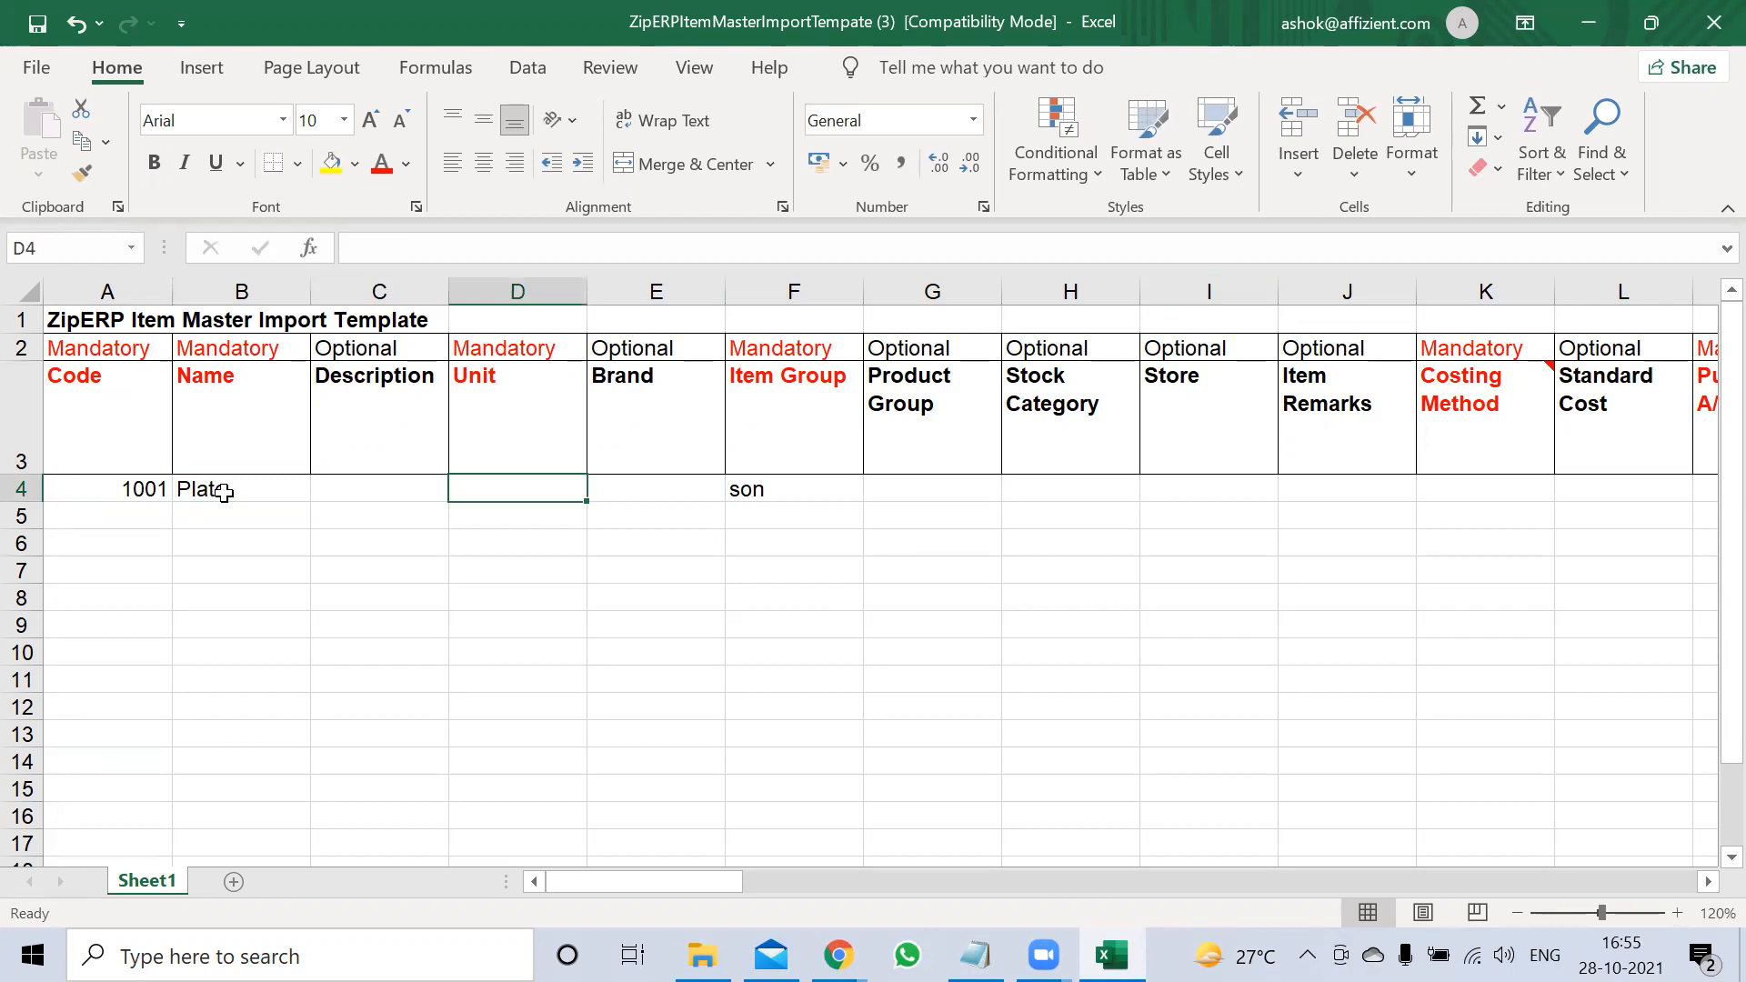
pyautogui.write('Kgs')
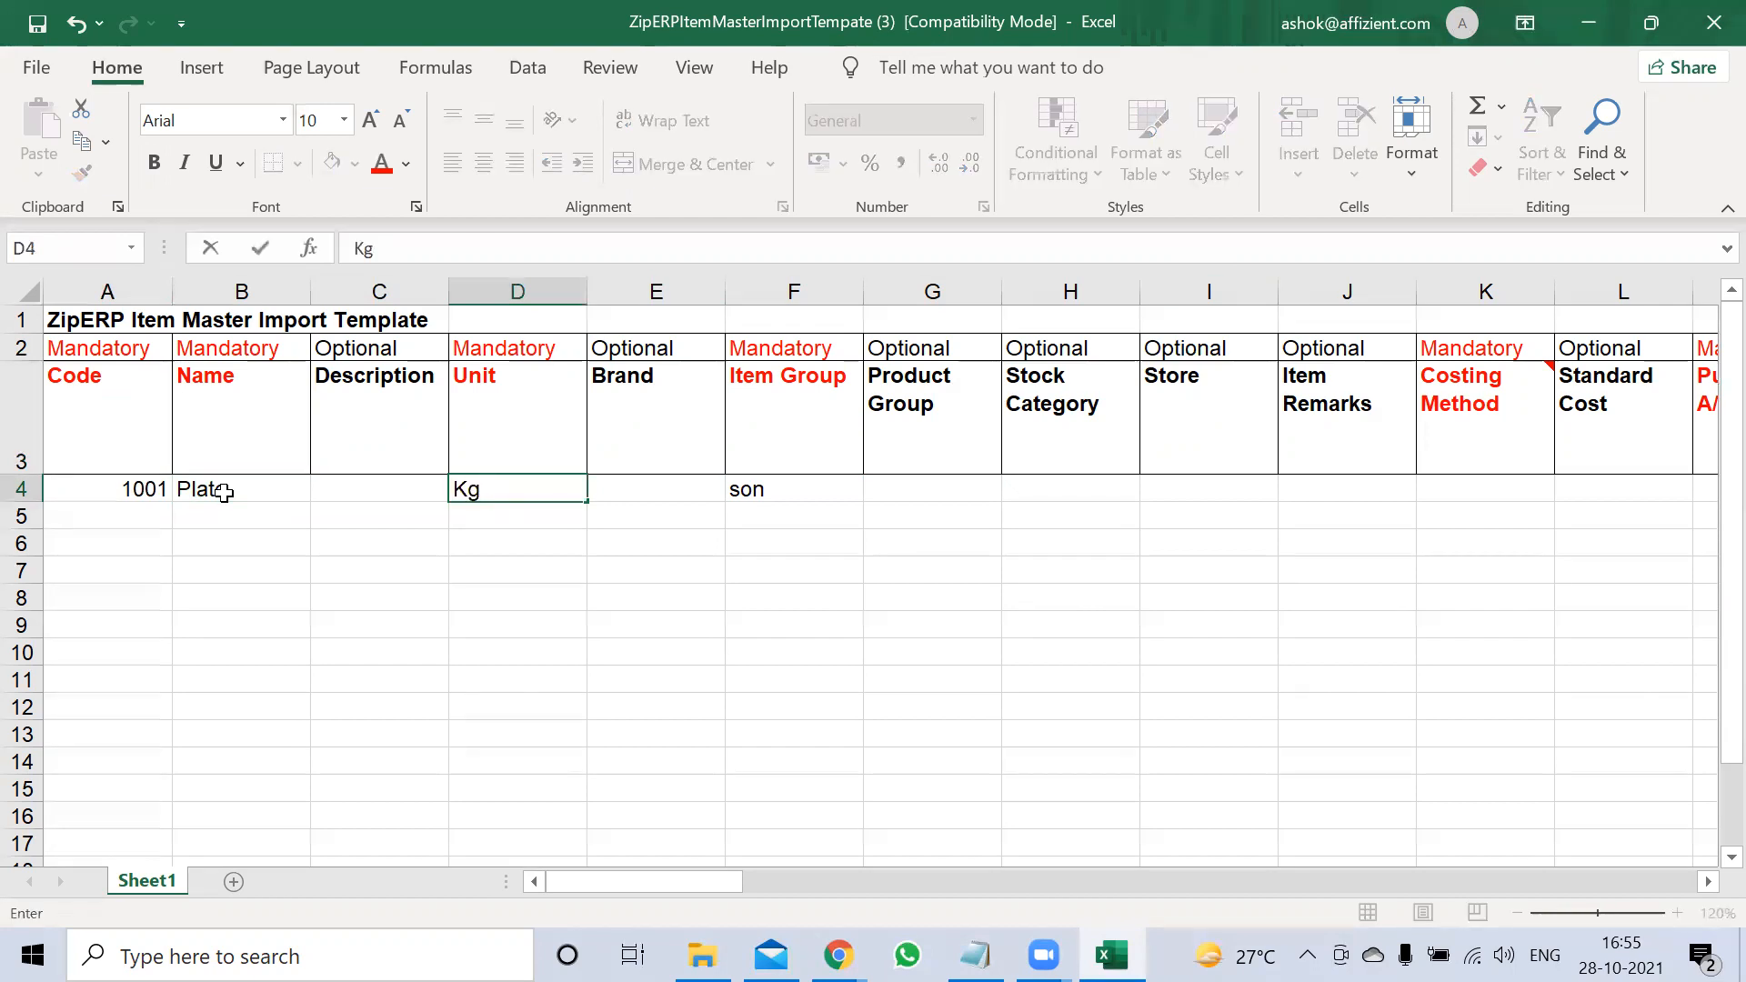
pyautogui.press('Right')
# Set the Costing Method for row 4 to FIFO
pyautogui.press('Right')
pyautogui.press('Right')
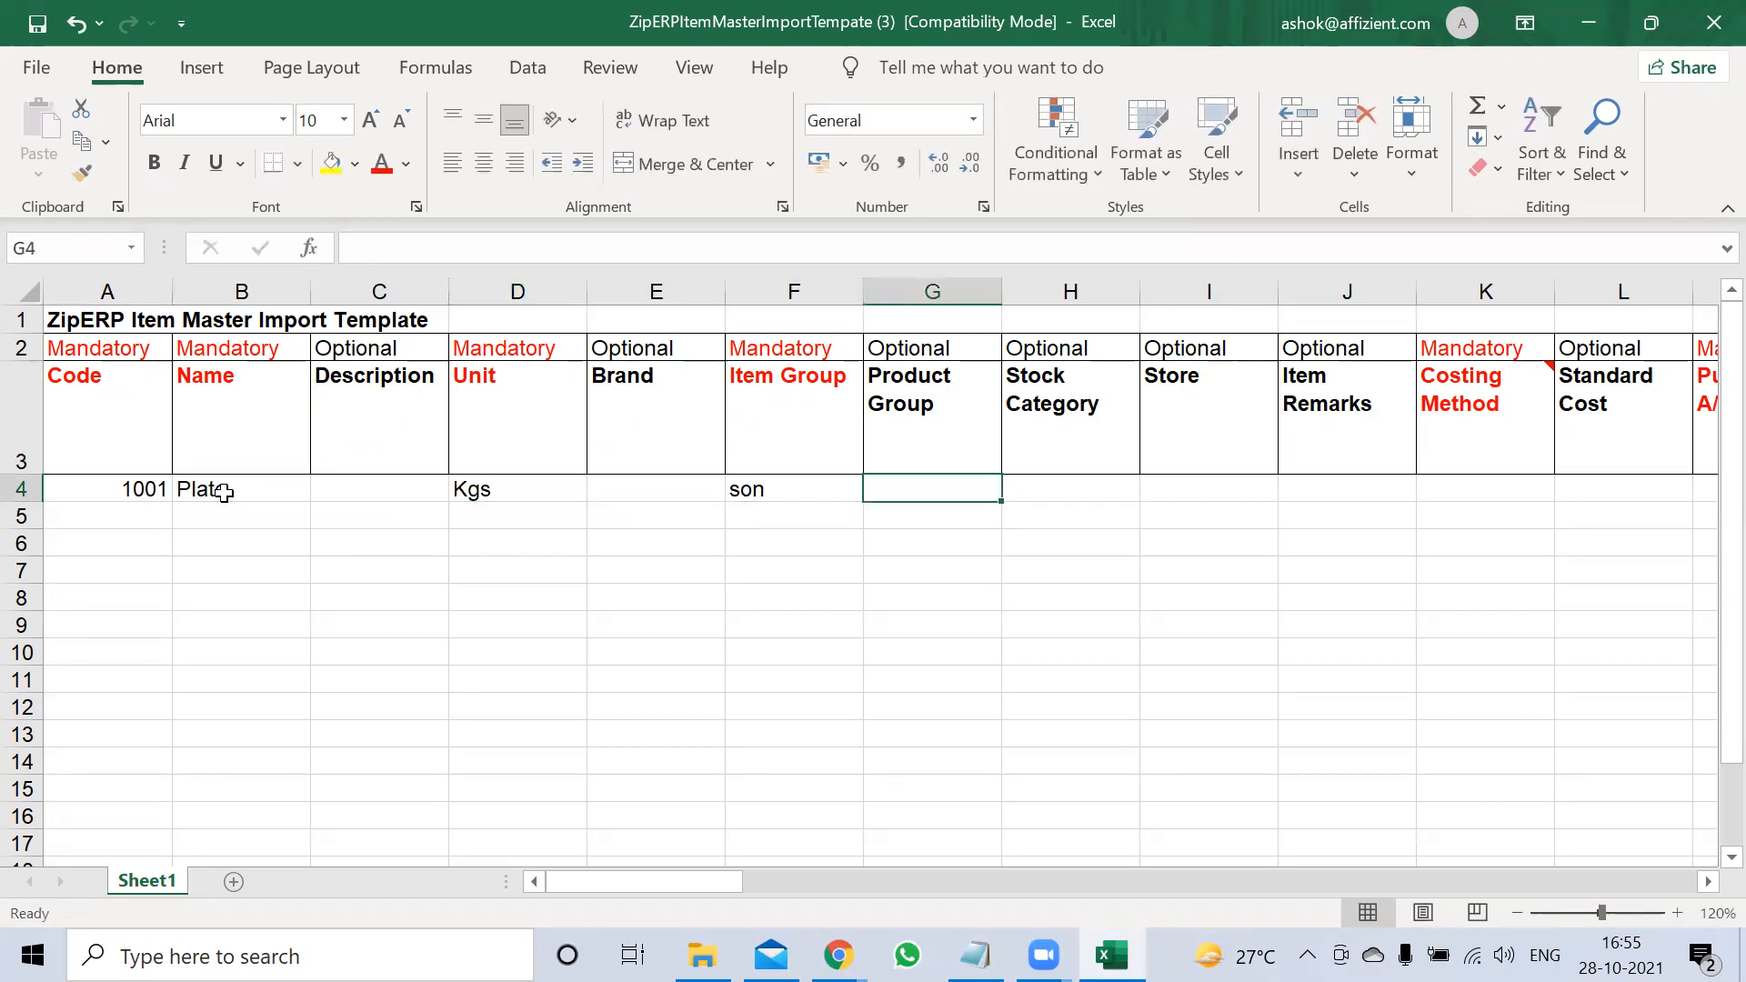
pyautogui.press('Left')
pyautogui.press('Right')
pyautogui.press('Right')
pyautogui.press('Left')
pyautogui.press('Left')
pyautogui.press('Right')
pyautogui.press('Right')
pyautogui.press('Right')
pyautogui.press('Right')
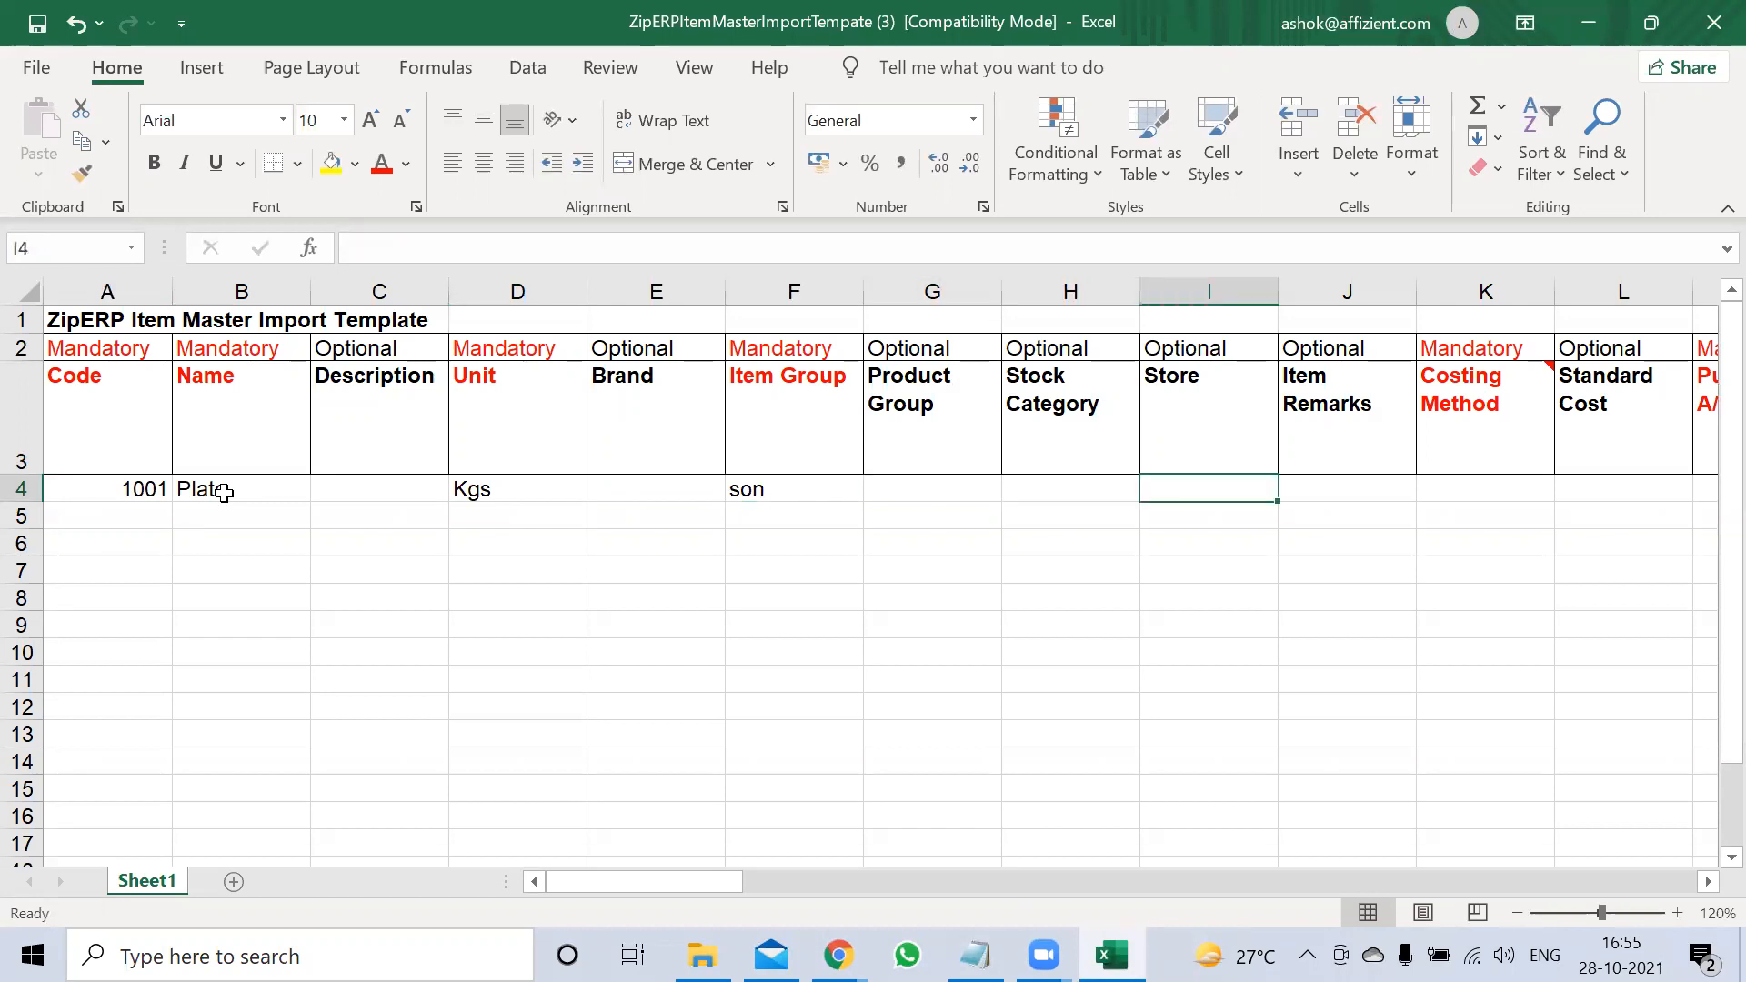
pyautogui.press('Right')
pyautogui.write('FIFO')
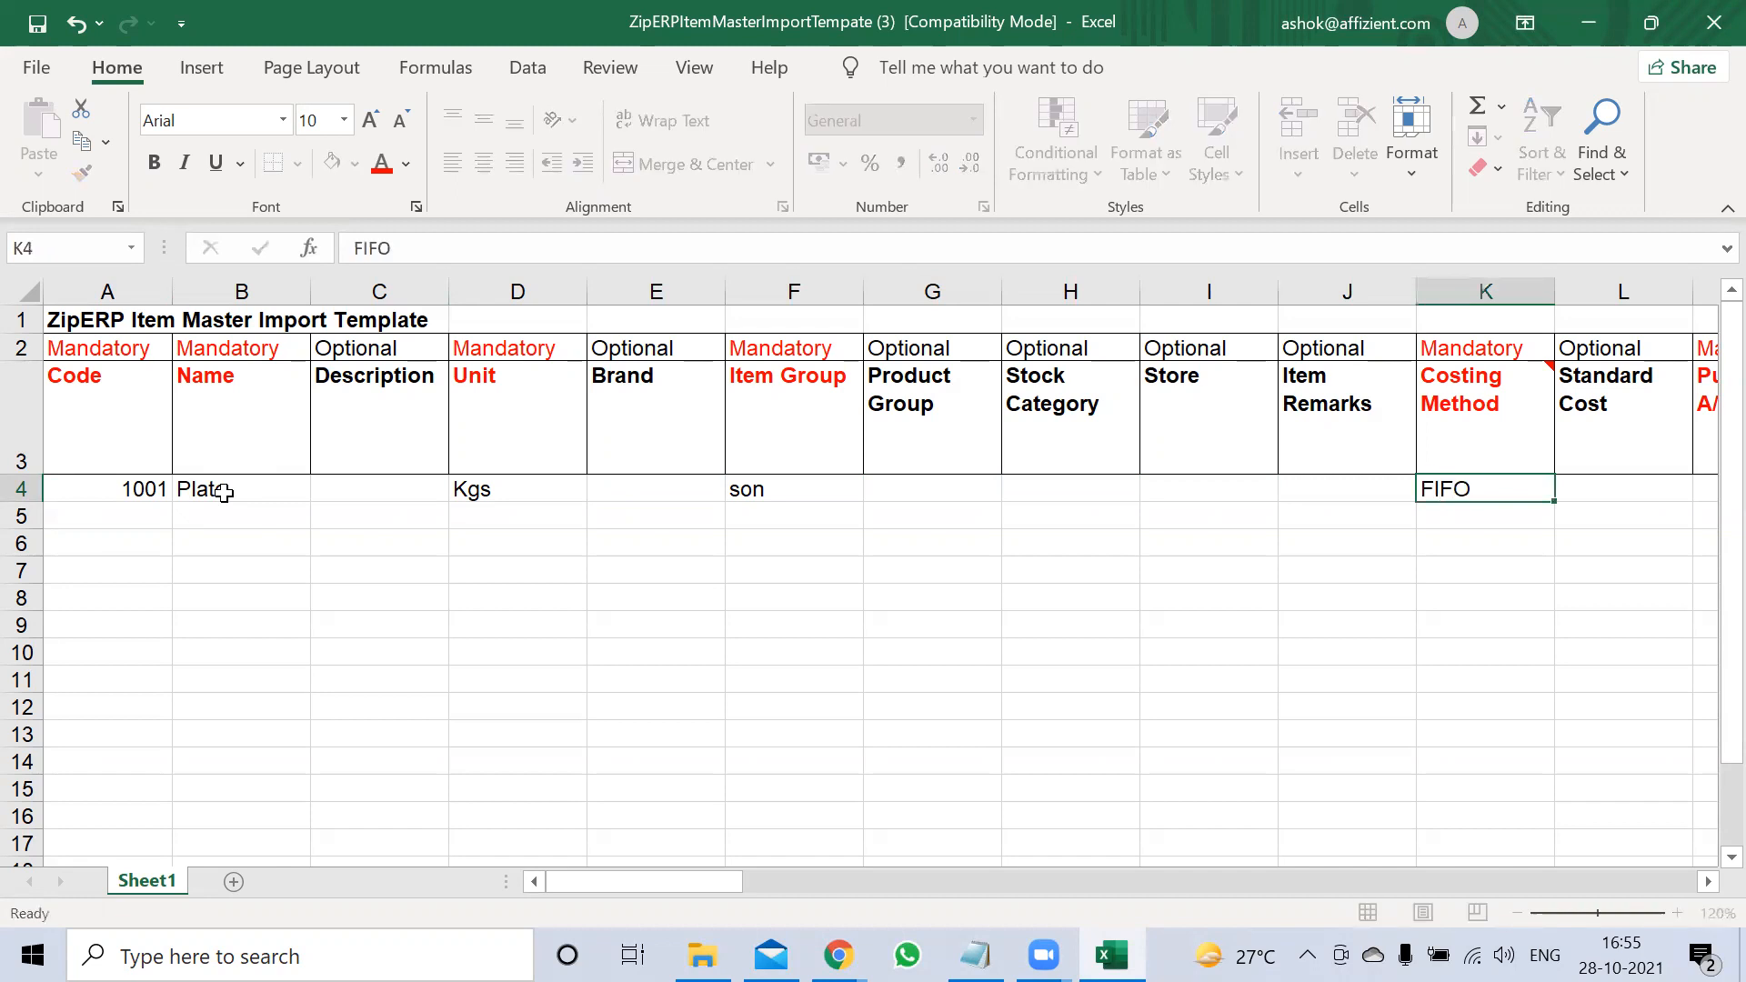
pyautogui.press('Right')
pyautogui.press('Right')
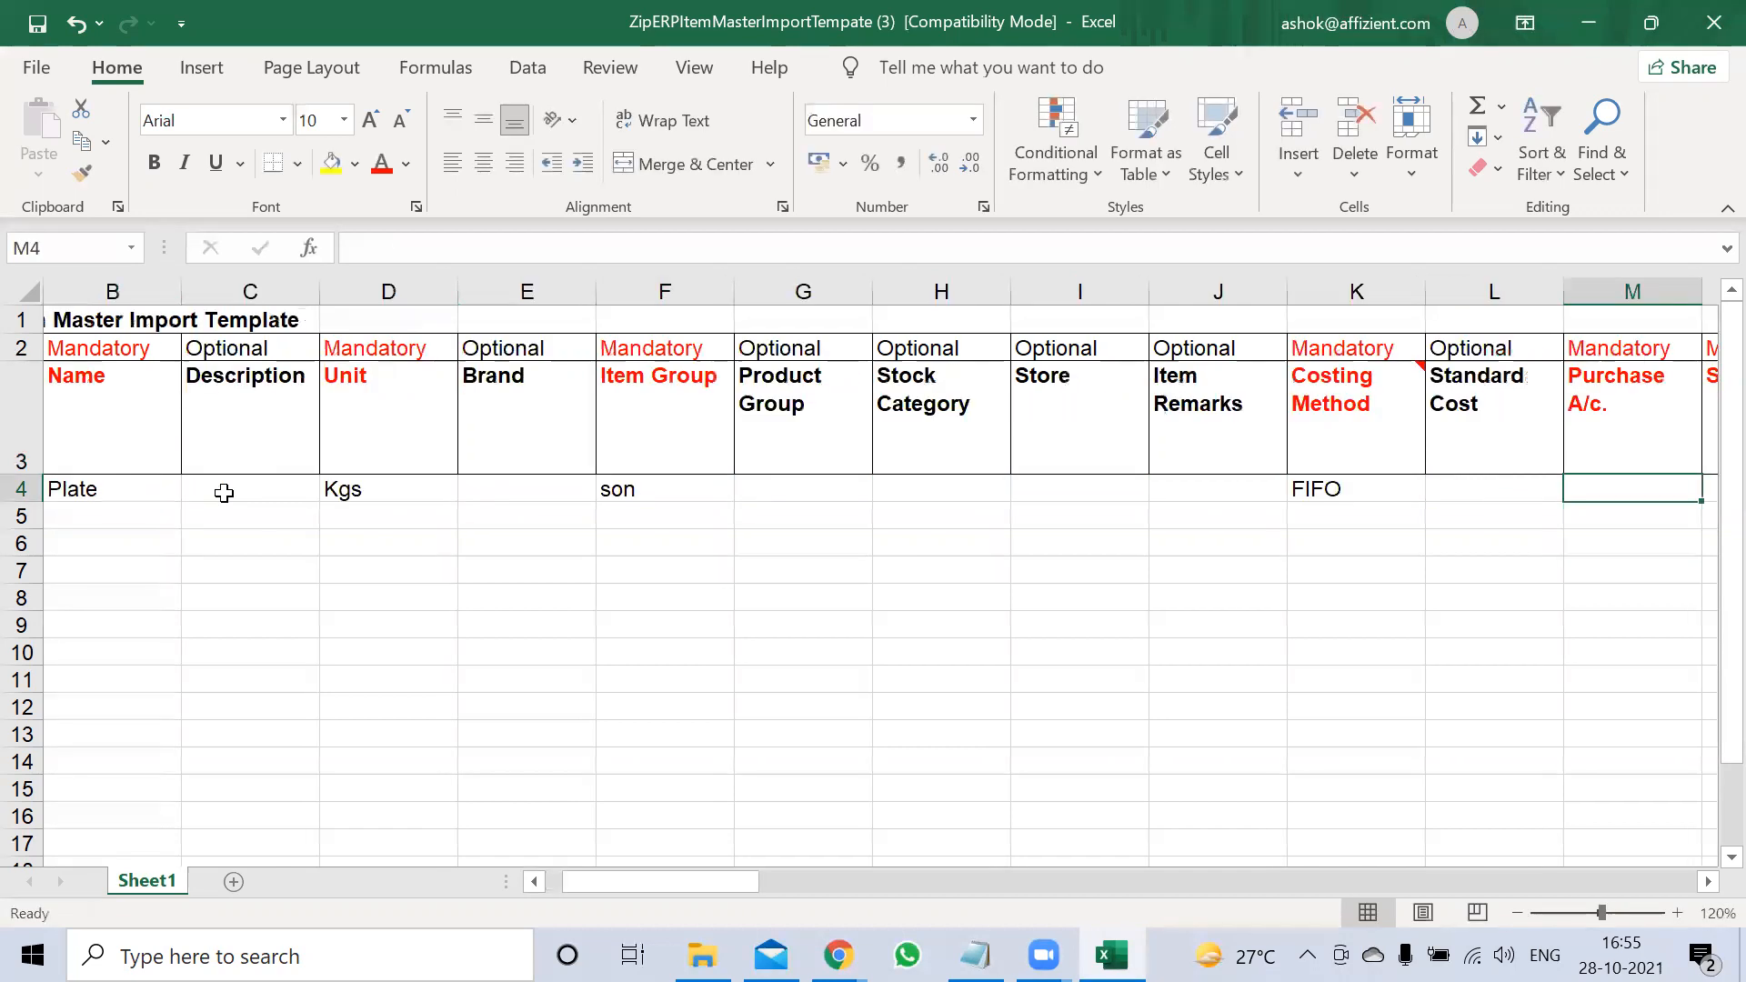
pyautogui.press('Up')
pyautogui.press('Left')
pyautogui.press('Right')
pyautogui.press('Right')
pyautogui.press('Right')
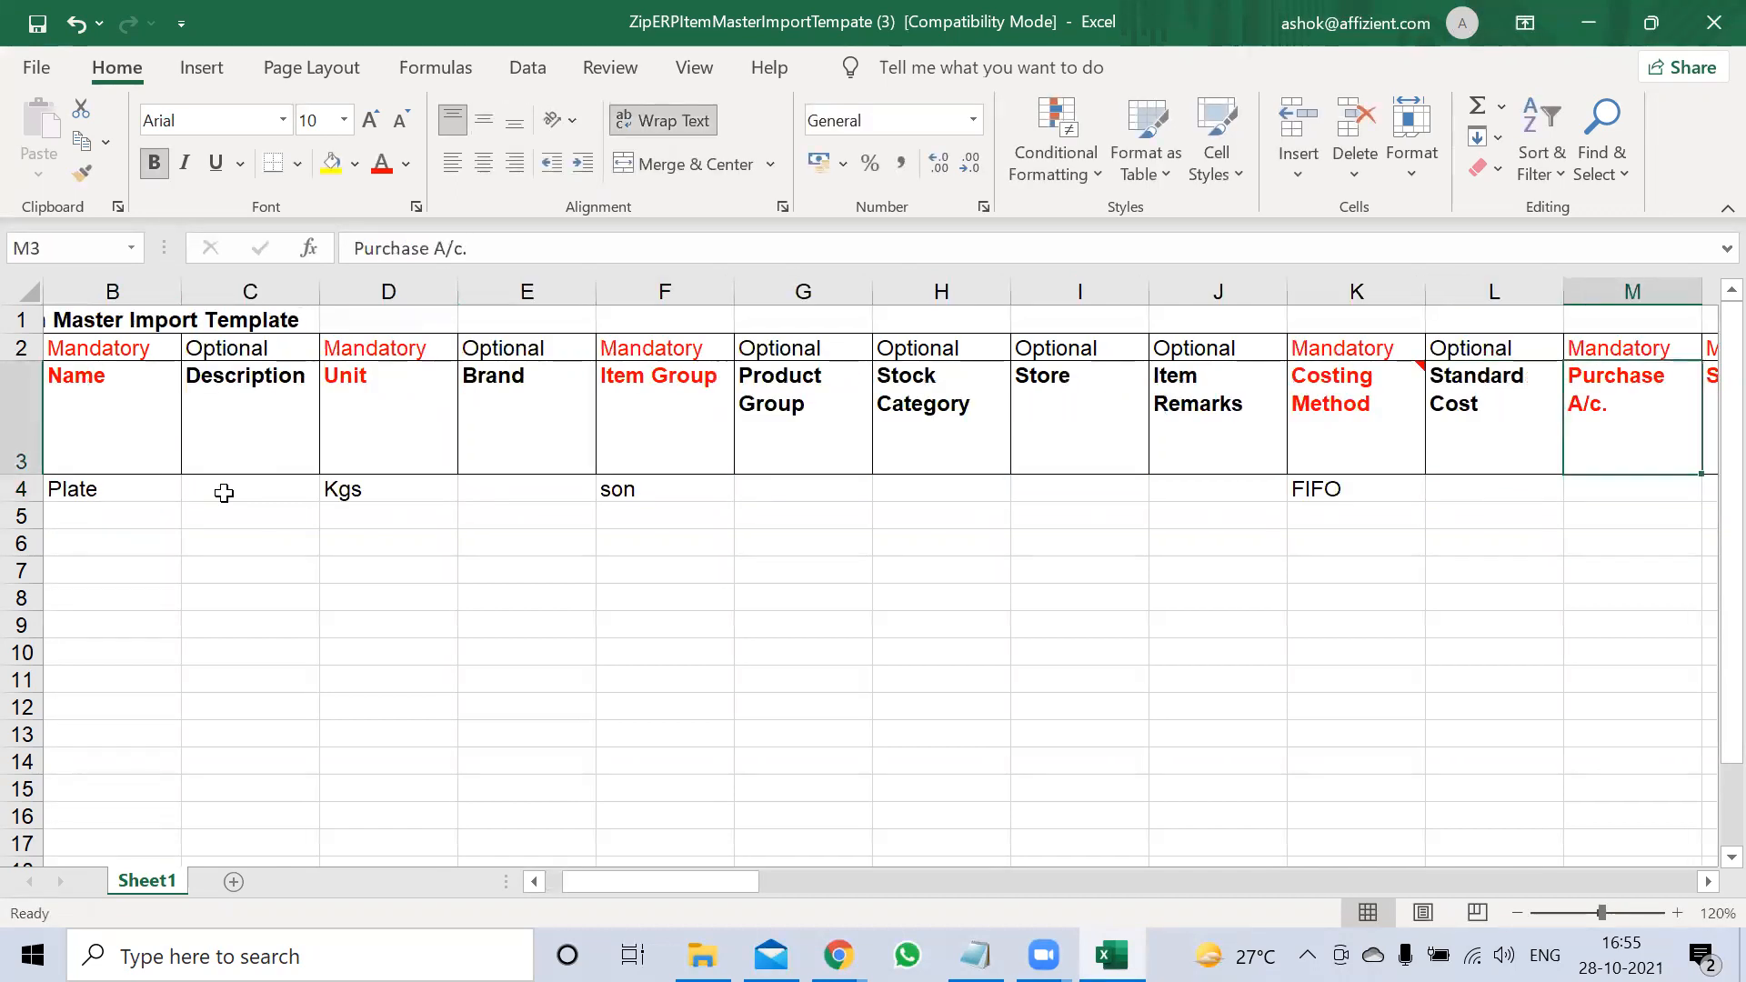
# Fill Purchase A/c. and Sales A/c. in row 4 with the suggested account entries
pyautogui.press('Left')
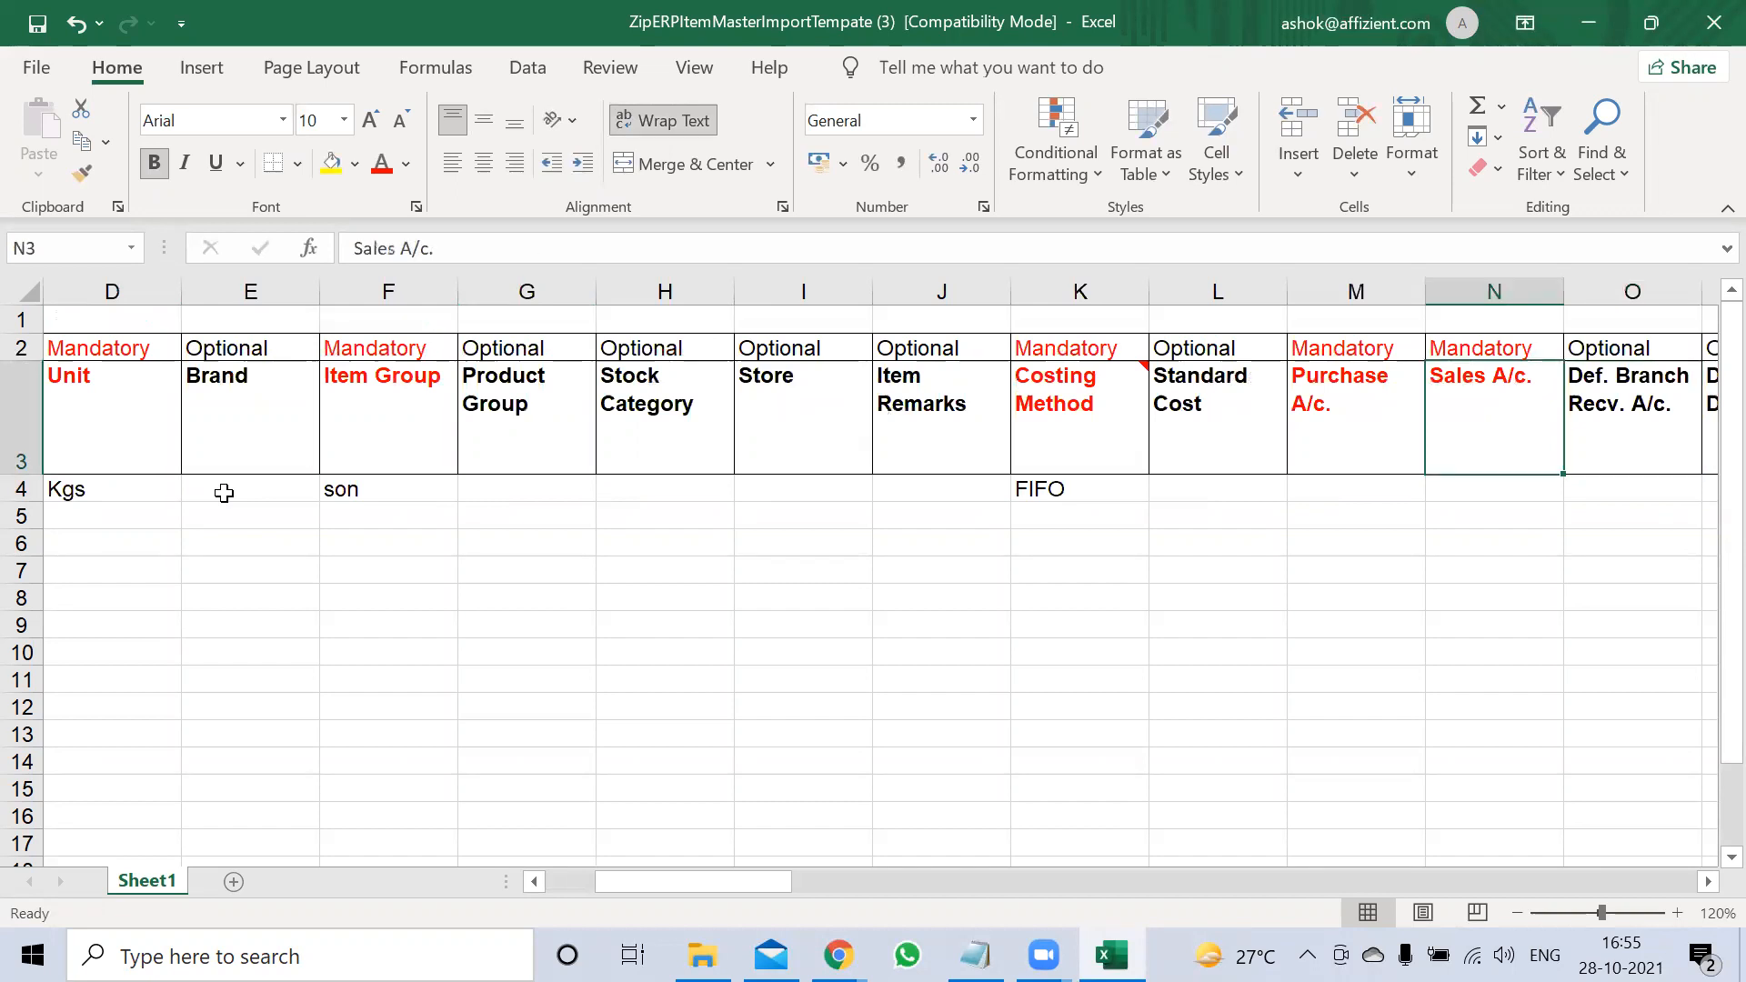
pyautogui.press('Down')
pyautogui.press('Left')
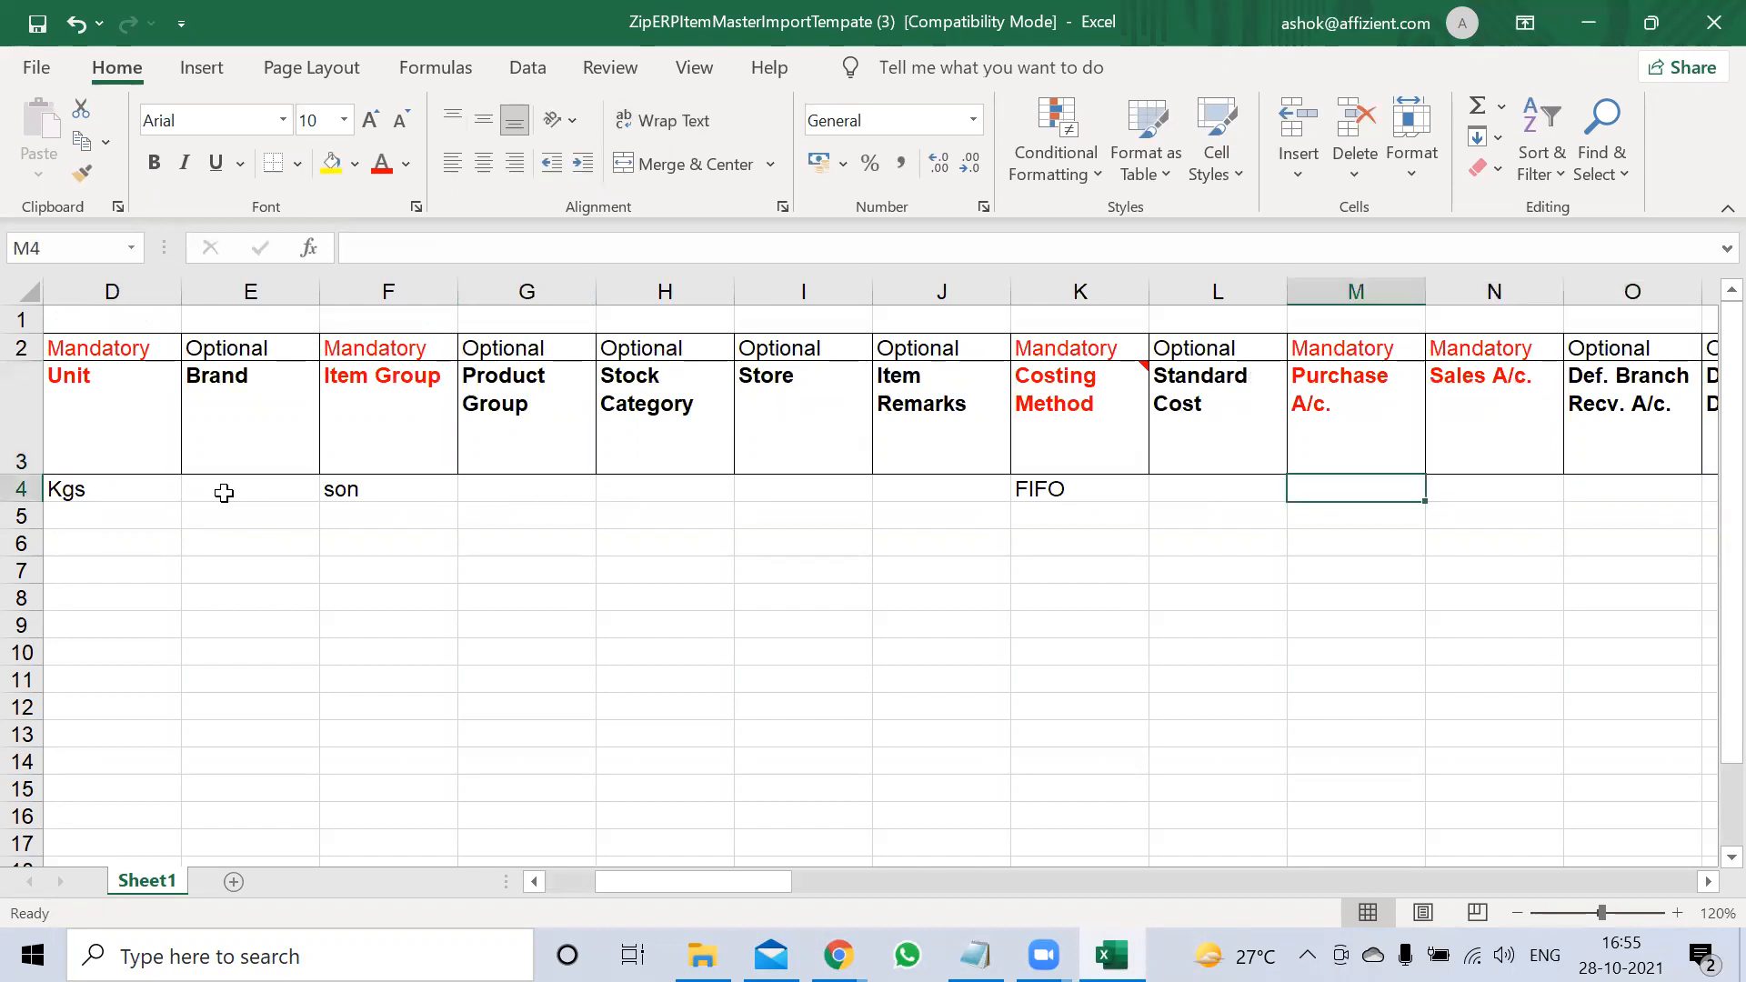
pyautogui.write('purchase A/c.')
pyautogui.press('Tab')
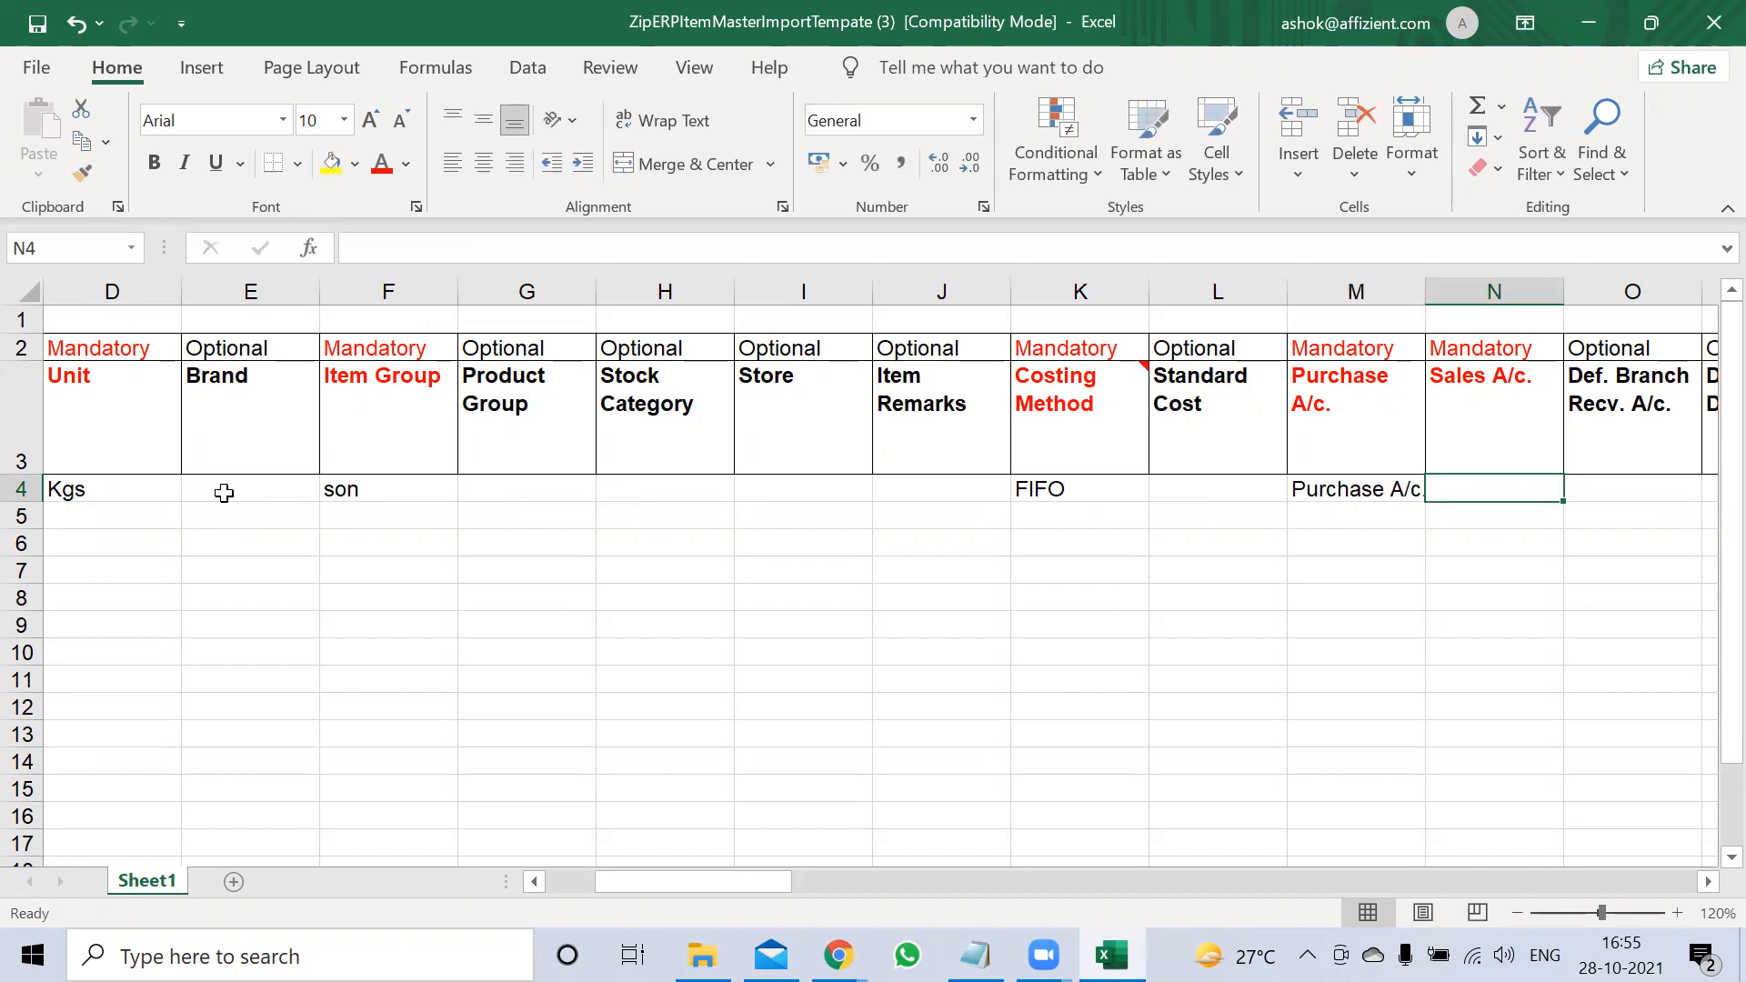
pyautogui.write('s')
pyautogui.press('Tab')
pyautogui.press('Tab')
pyautogui.press('Tab')
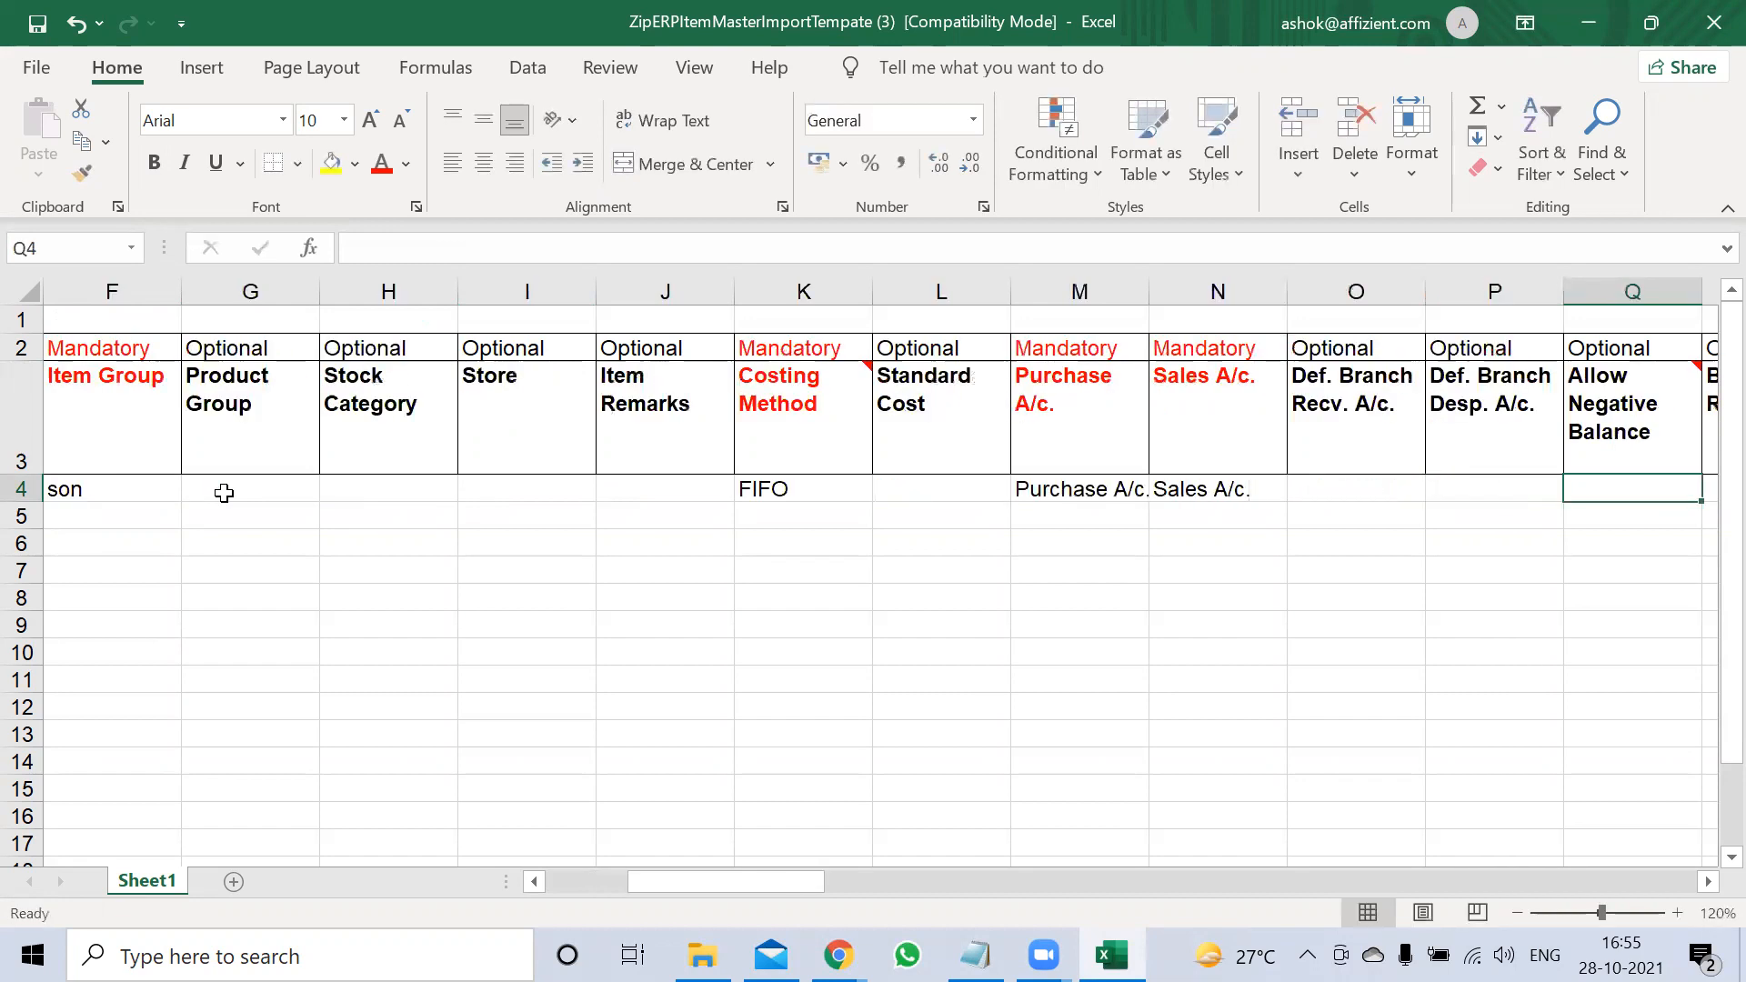
# Move along row 4 past the optional columns to the empty HSN Code cell AK4
pyautogui.press('Tab')
pyautogui.press('Tab')
pyautogui.press('Tab')
pyautogui.press('Tab')
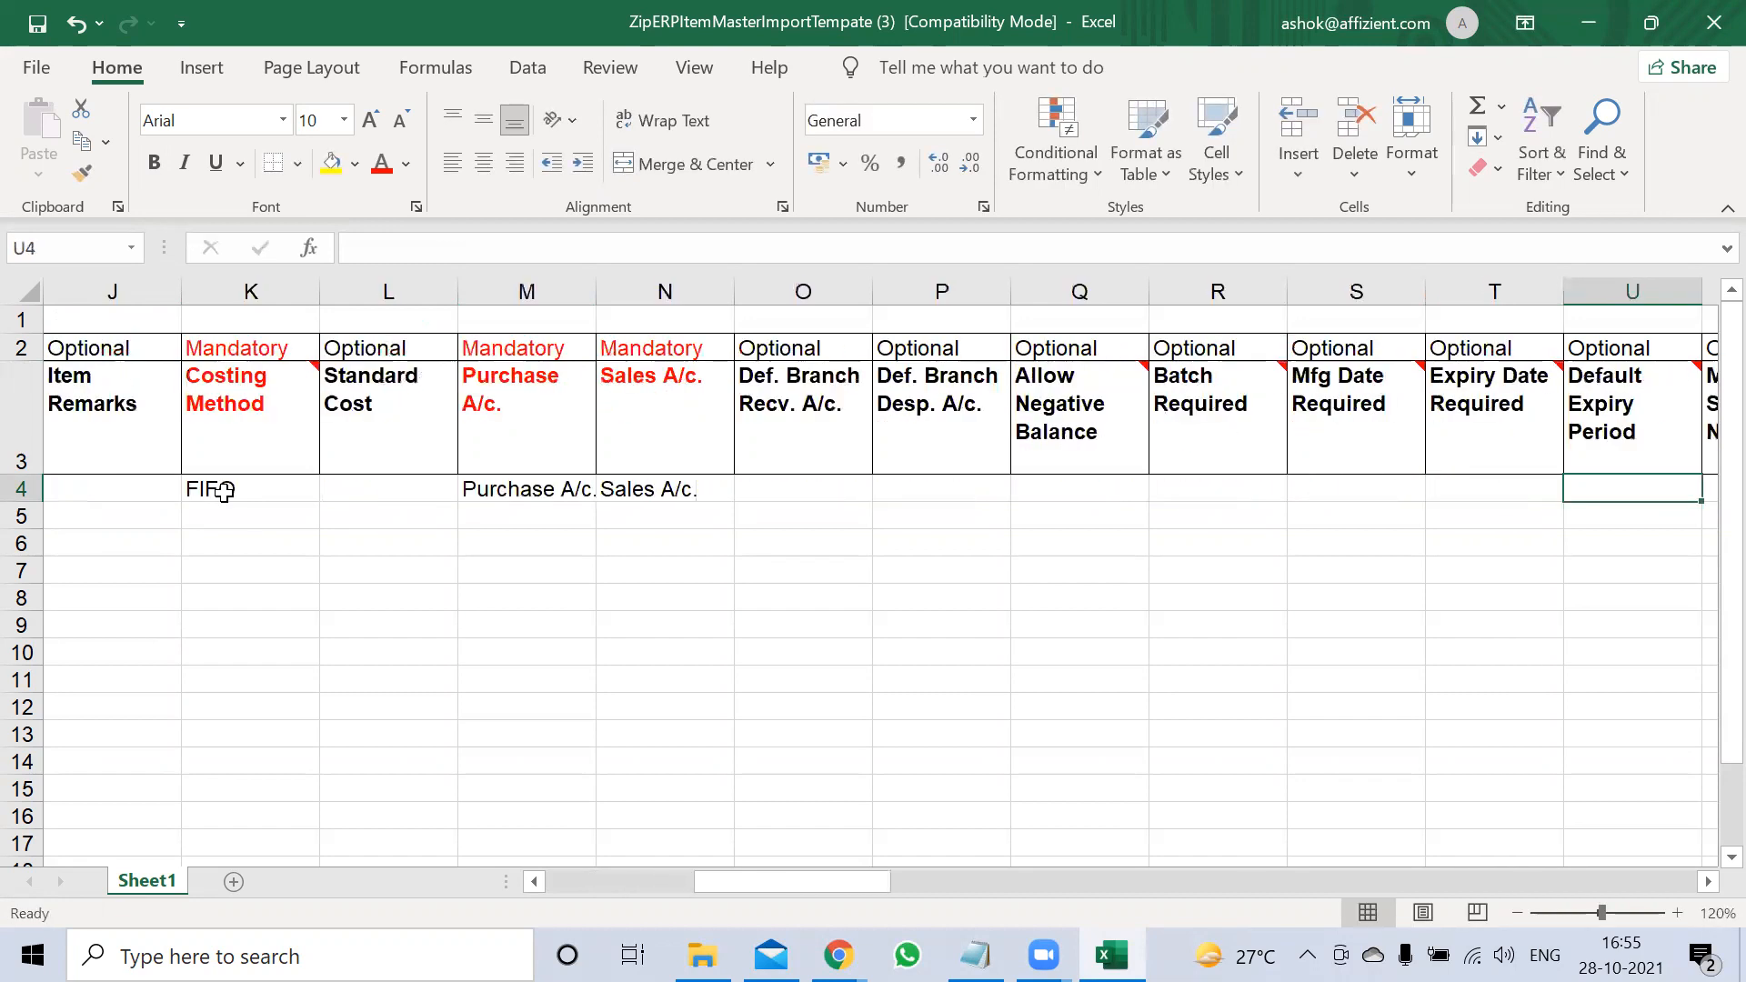
pyautogui.press('Left')
pyautogui.press('Left')
pyautogui.press('Left')
pyautogui.press('Left')
pyautogui.press('Left')
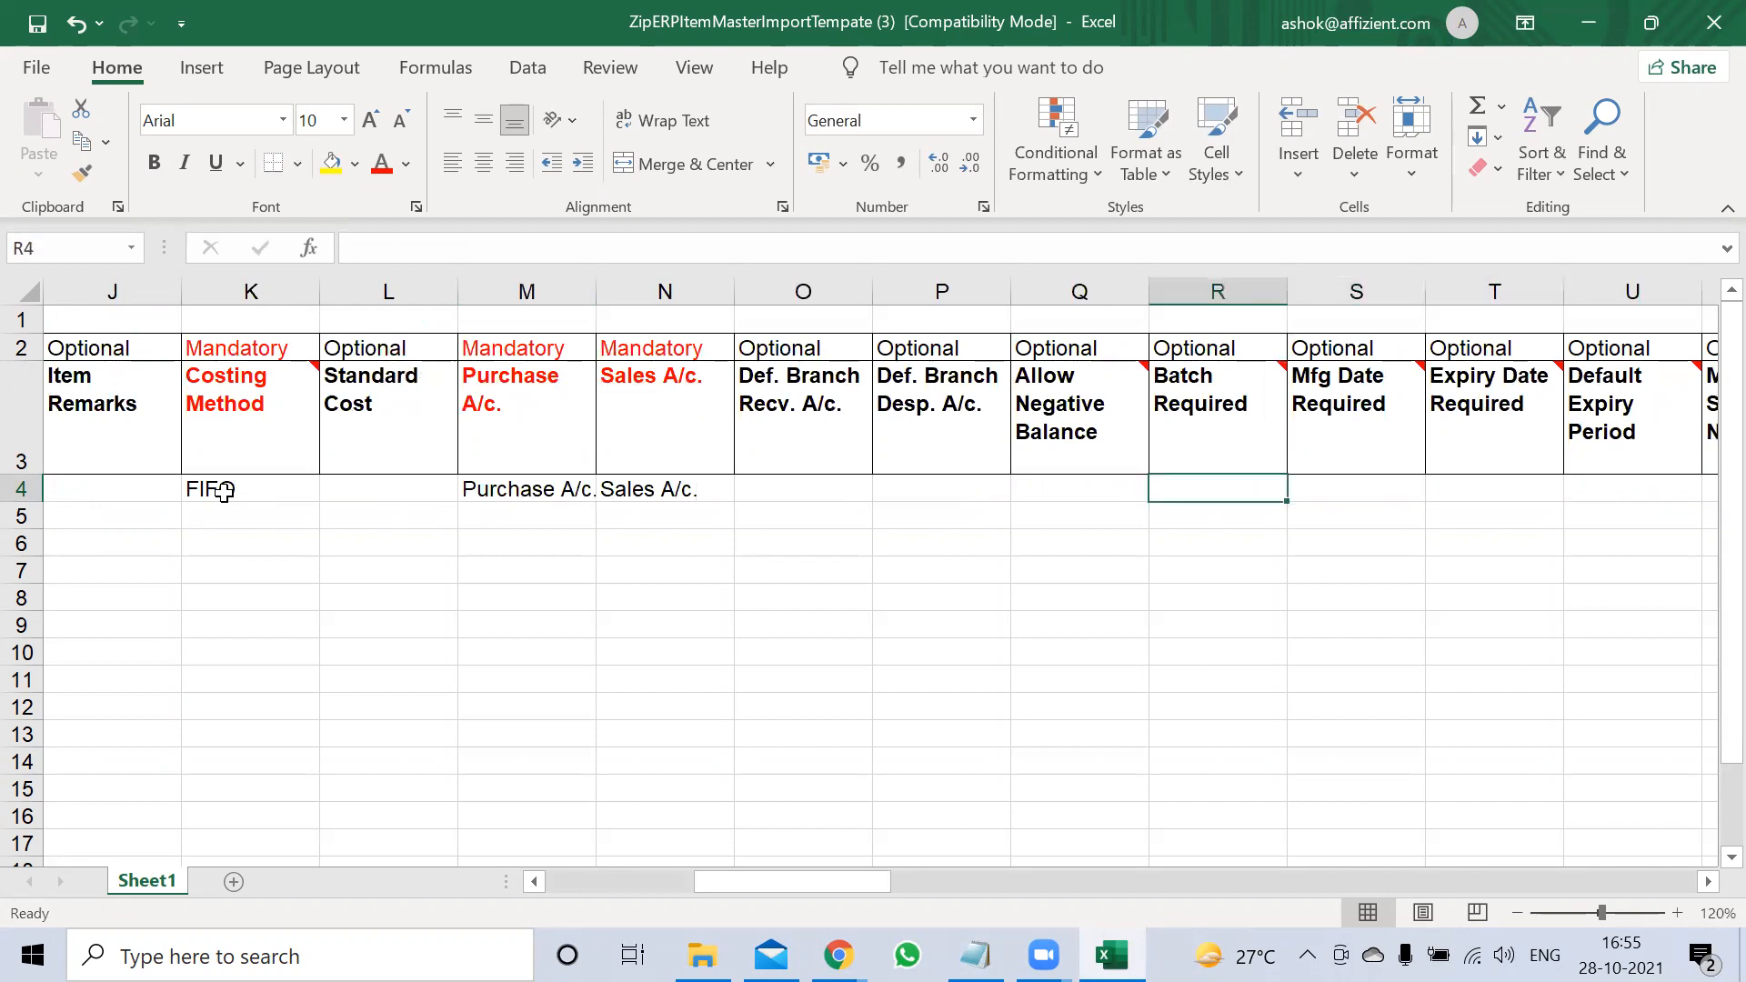
pyautogui.press('Tab')
pyautogui.press('Tab')
pyautogui.press('Tab')
pyautogui.press('Tab')
pyautogui.press('Tab')
pyautogui.press('Tab')
pyautogui.press('Tab')
pyautogui.press('Tab')
pyautogui.press('Tab')
pyautogui.press('Tab')
pyautogui.press('Tab')
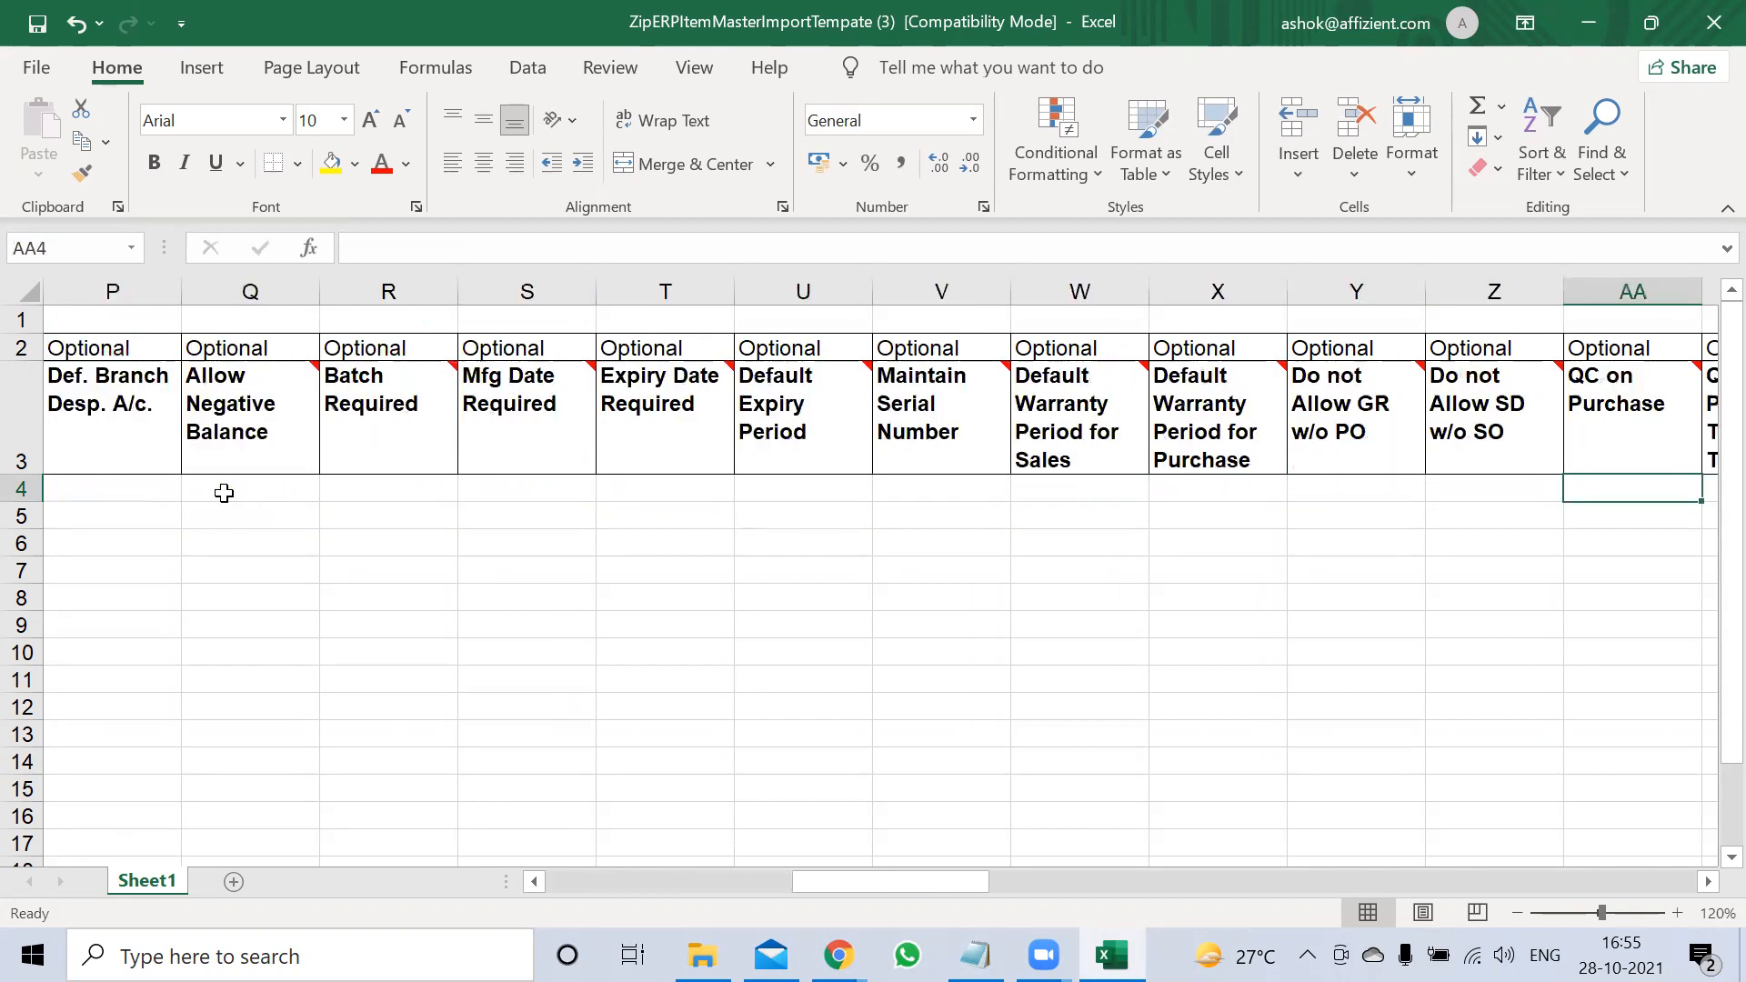
pyautogui.press('Left')
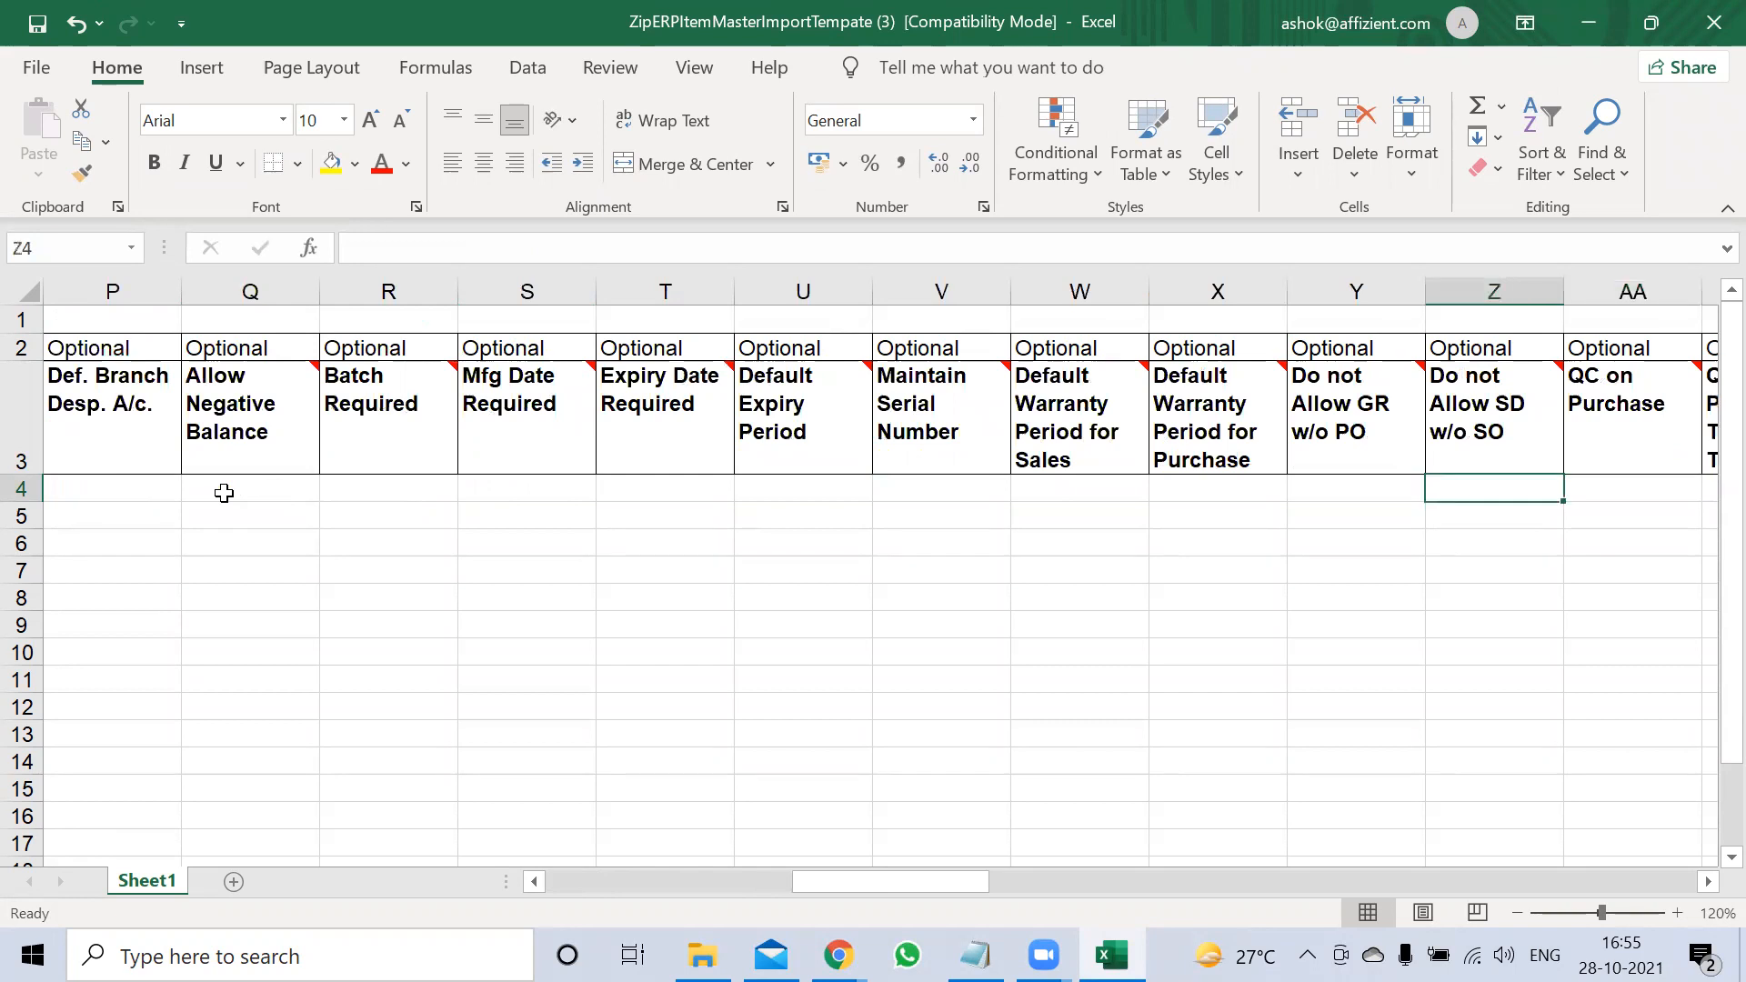
pyautogui.press('Right')
pyautogui.press('Right')
pyautogui.press('Right')
pyautogui.press('Right')
pyautogui.press('Right')
pyautogui.press('Right')
pyautogui.press('Right')
pyautogui.press('Right')
pyautogui.press('Right')
pyautogui.press('Right')
pyautogui.press('Right')
pyautogui.press('Right')
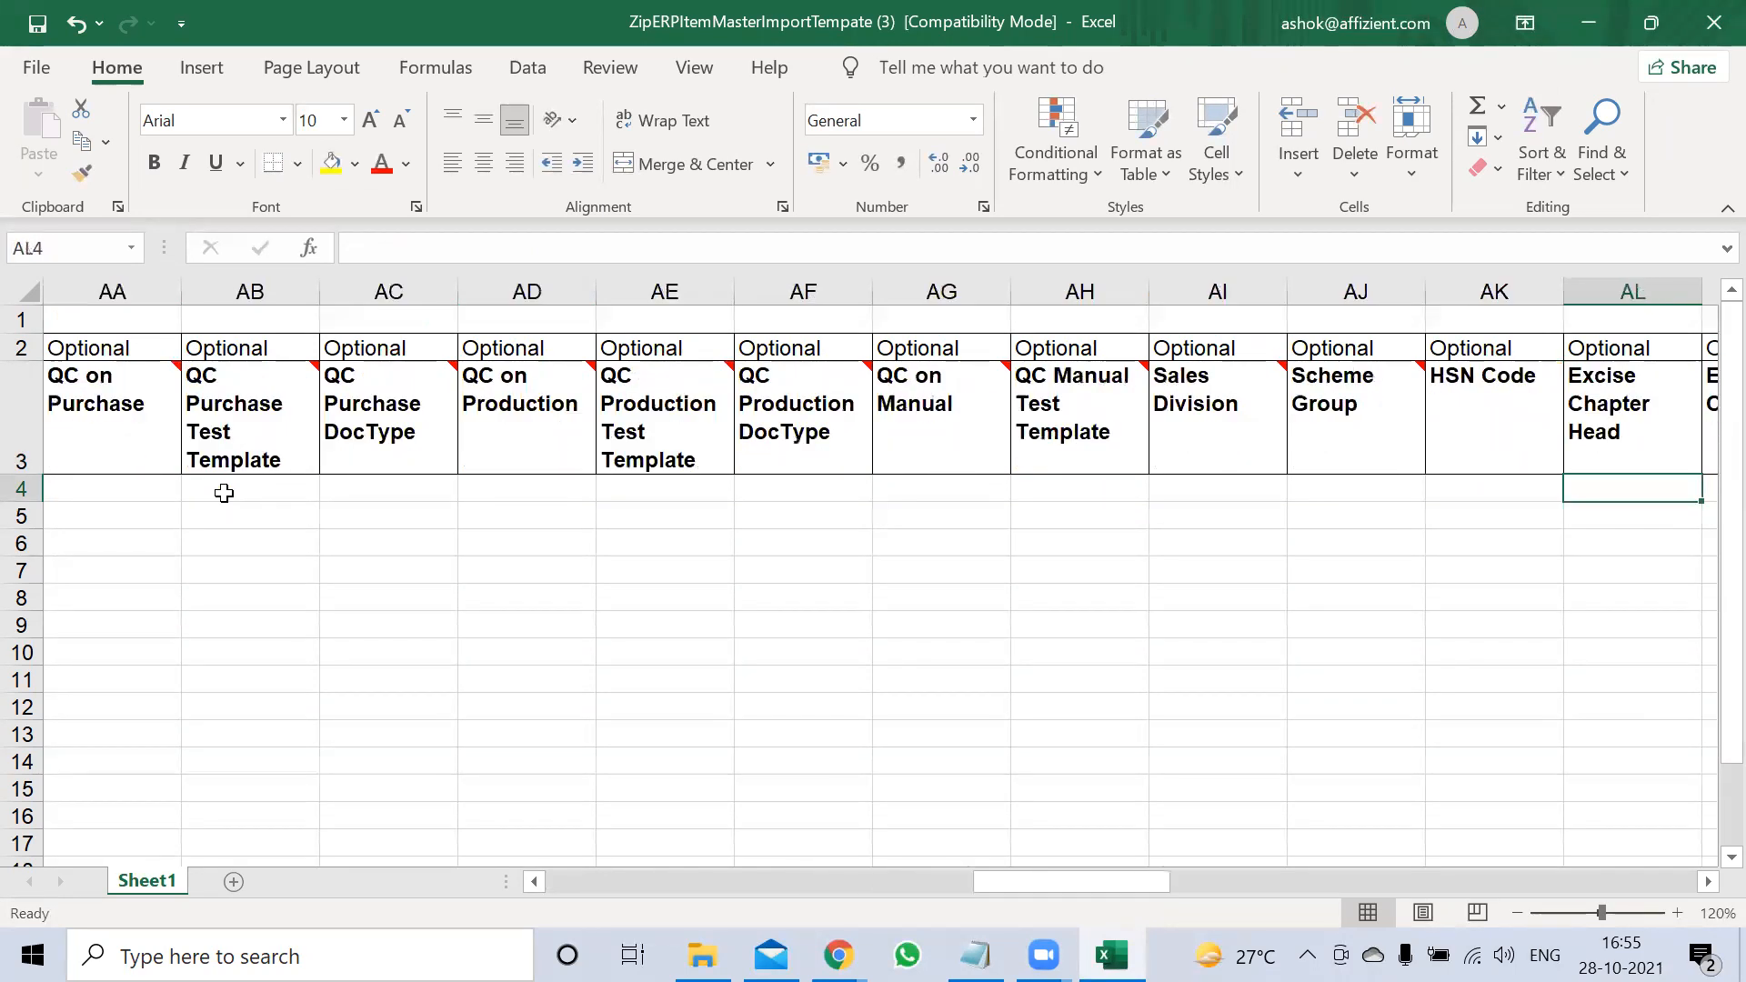
pyautogui.press('Right')
pyautogui.press('Right')
pyautogui.press('Right')
pyautogui.press('Right')
pyautogui.press('Right')
pyautogui.press('Left')
pyautogui.press('Left')
pyautogui.press('Left')
pyautogui.press('Left')
pyautogui.press('Left')
pyautogui.press('Left')
pyautogui.press('Left')
pyautogui.press('Right')
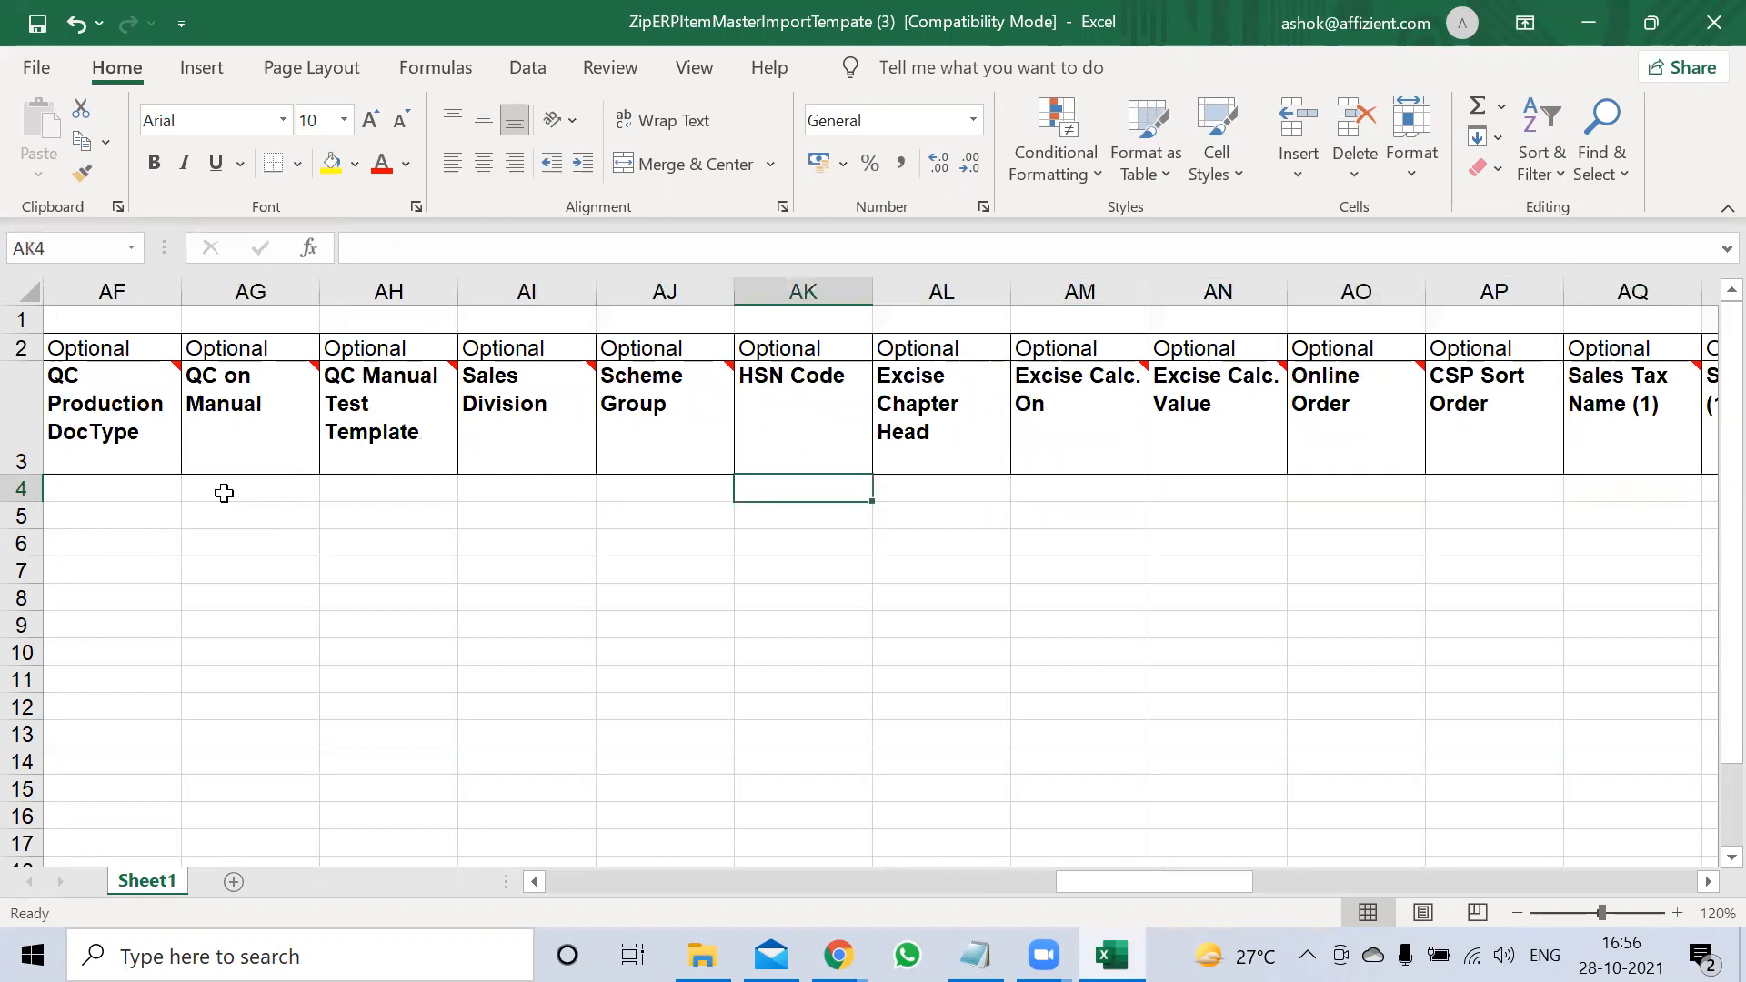
# Enter HSN code 2323, then sales tax CGST at 6 percent
pyautogui.write('2323')
pyautogui.press('Right')
pyautogui.press('Right')
pyautogui.press('Right')
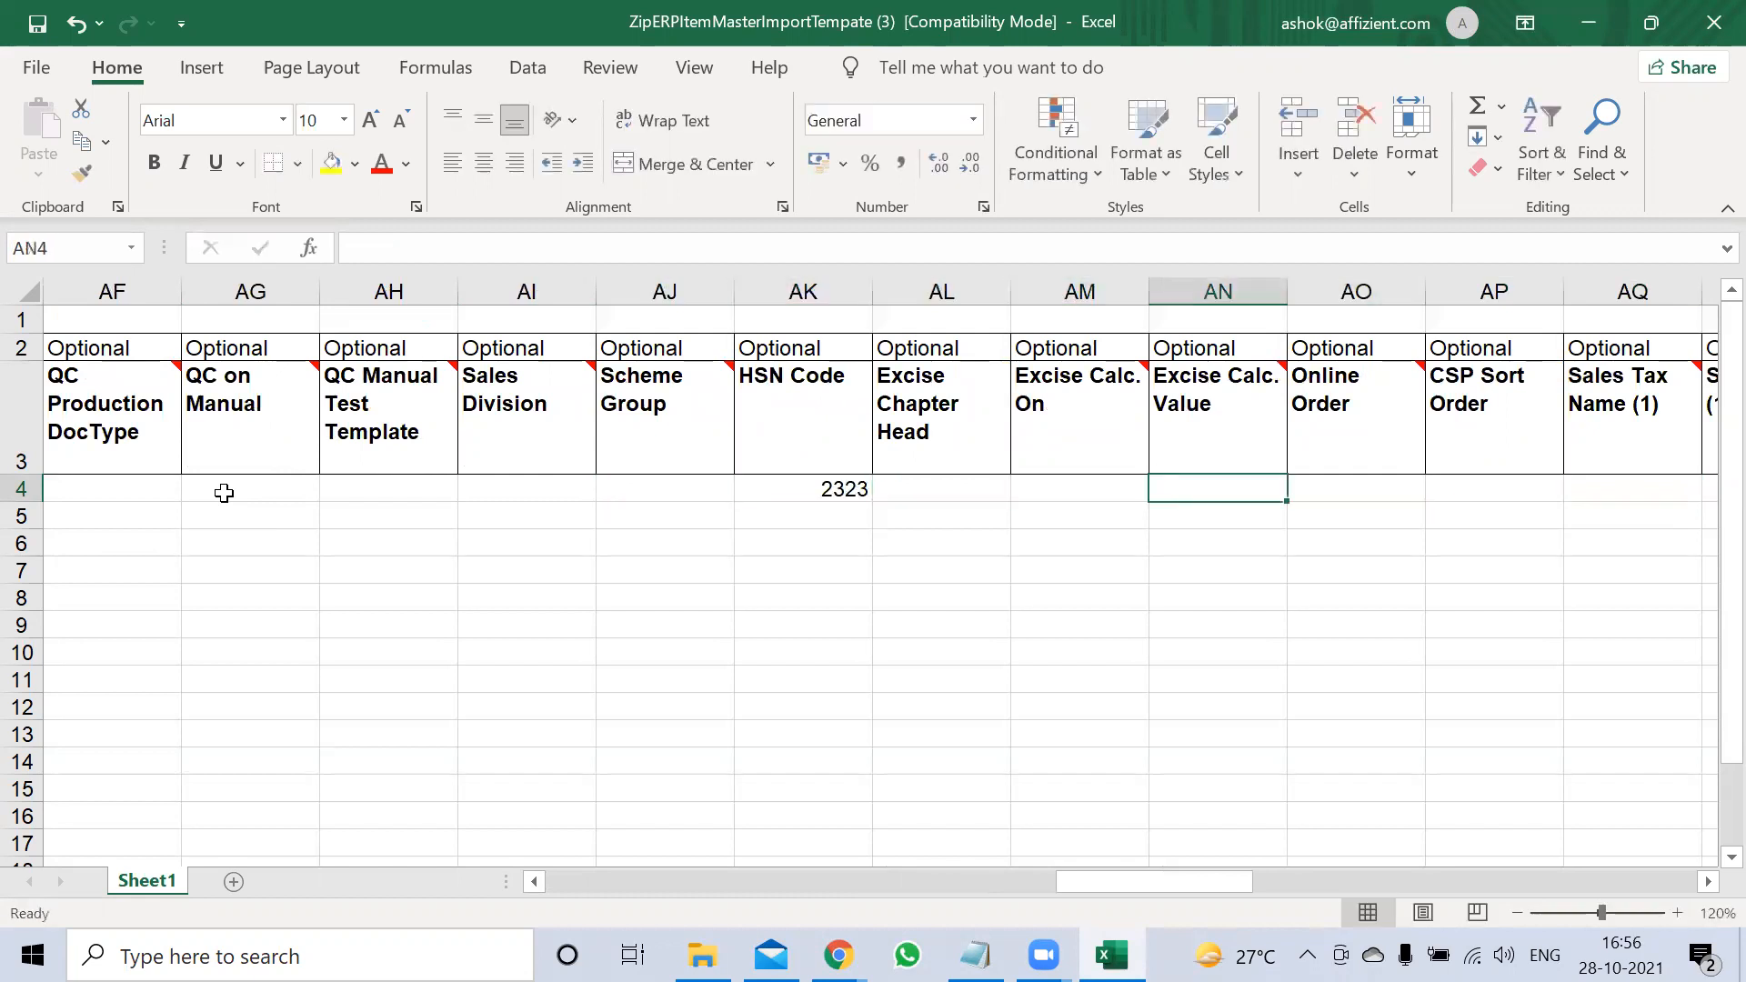
pyautogui.press('Right')
pyautogui.press('Right')
pyautogui.press('Right')
pyautogui.press('Right')
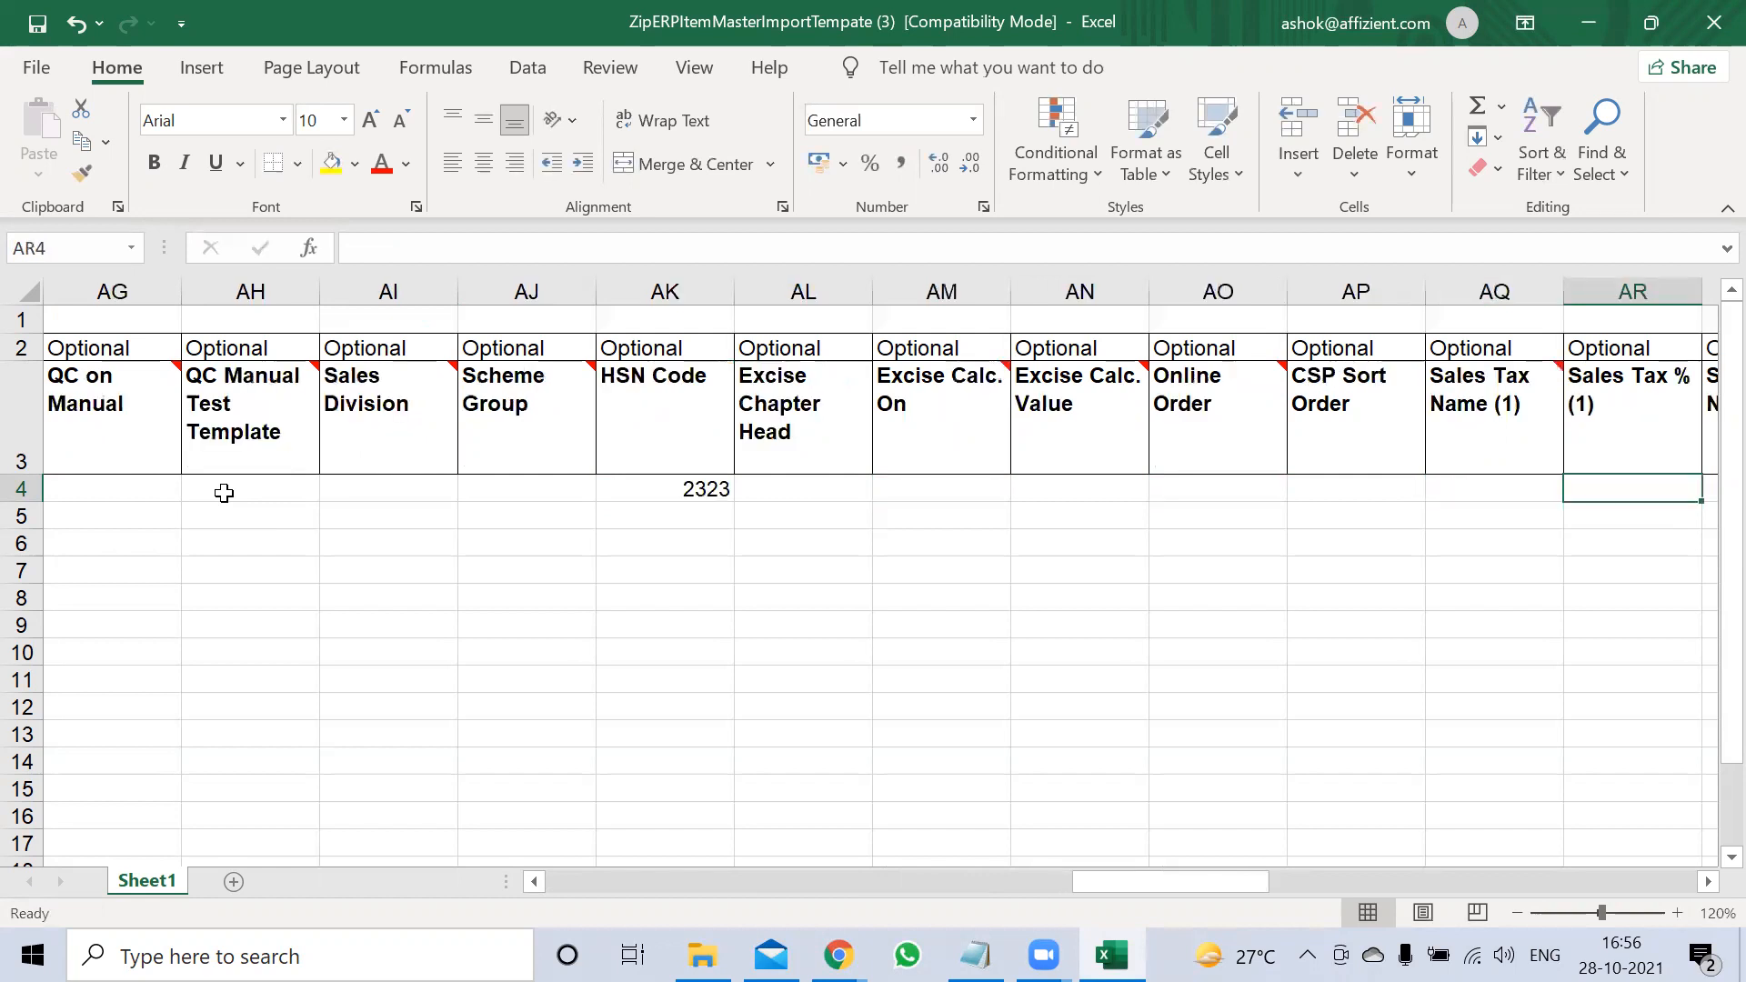
pyautogui.press('Left')
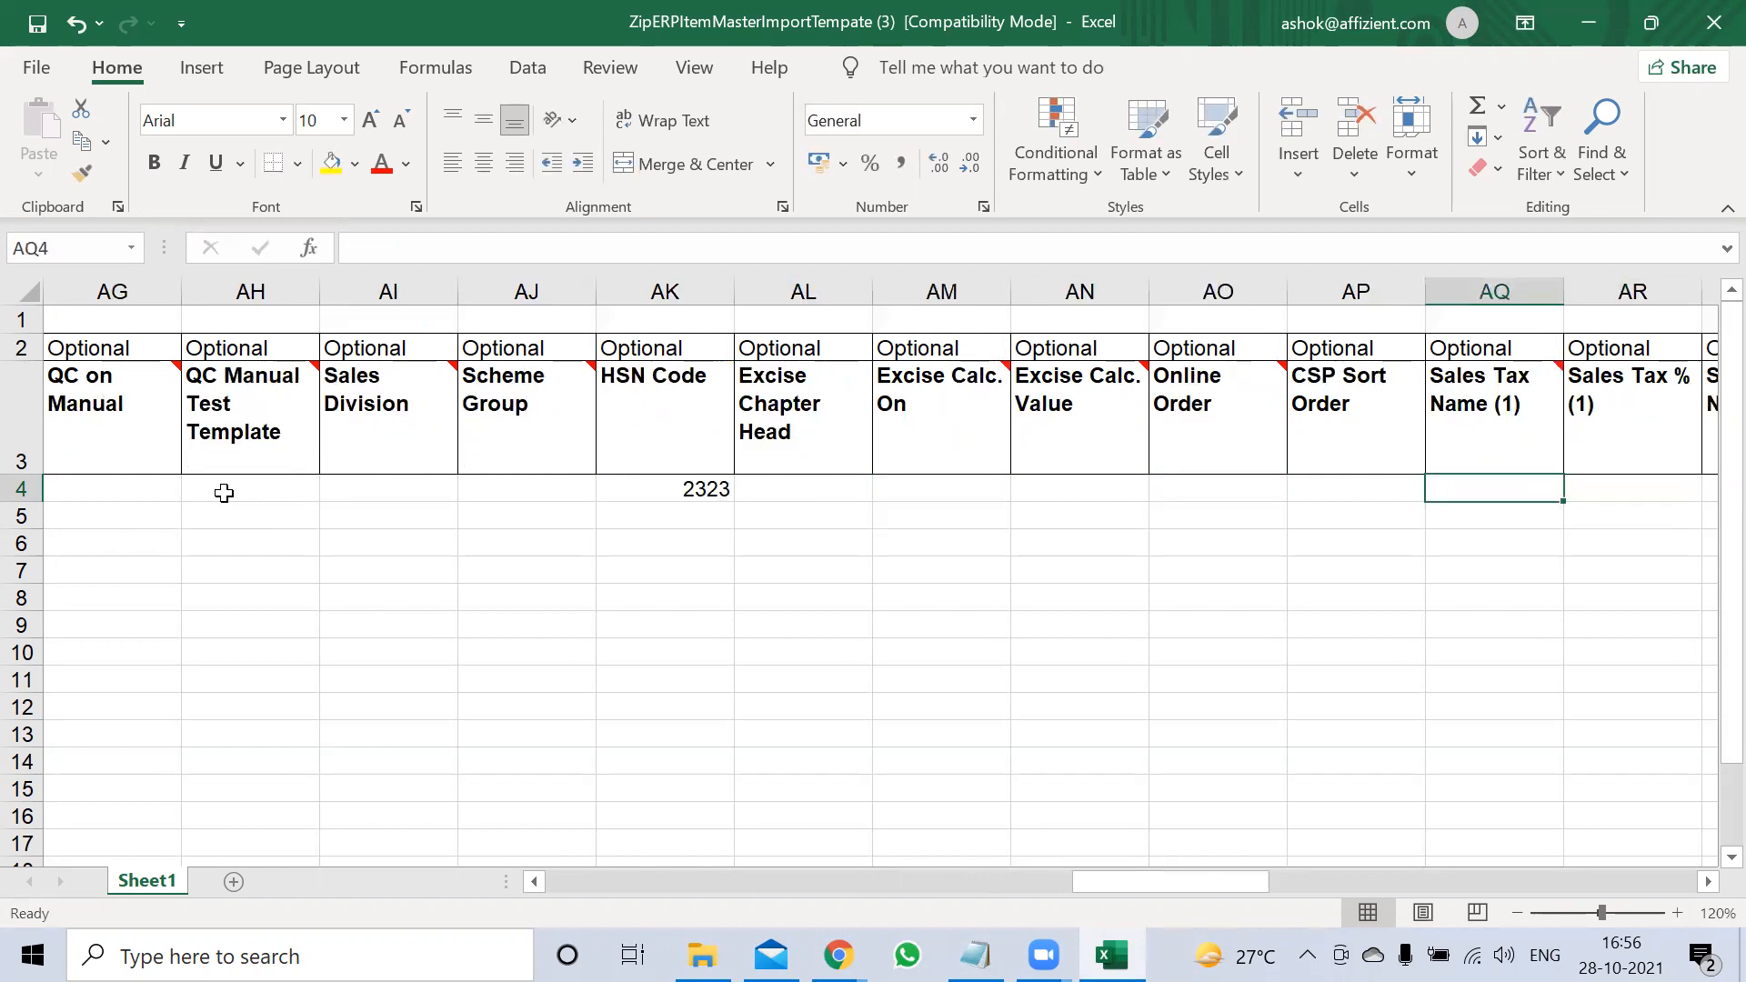
pyautogui.write('CGST')
pyautogui.press('Tab')
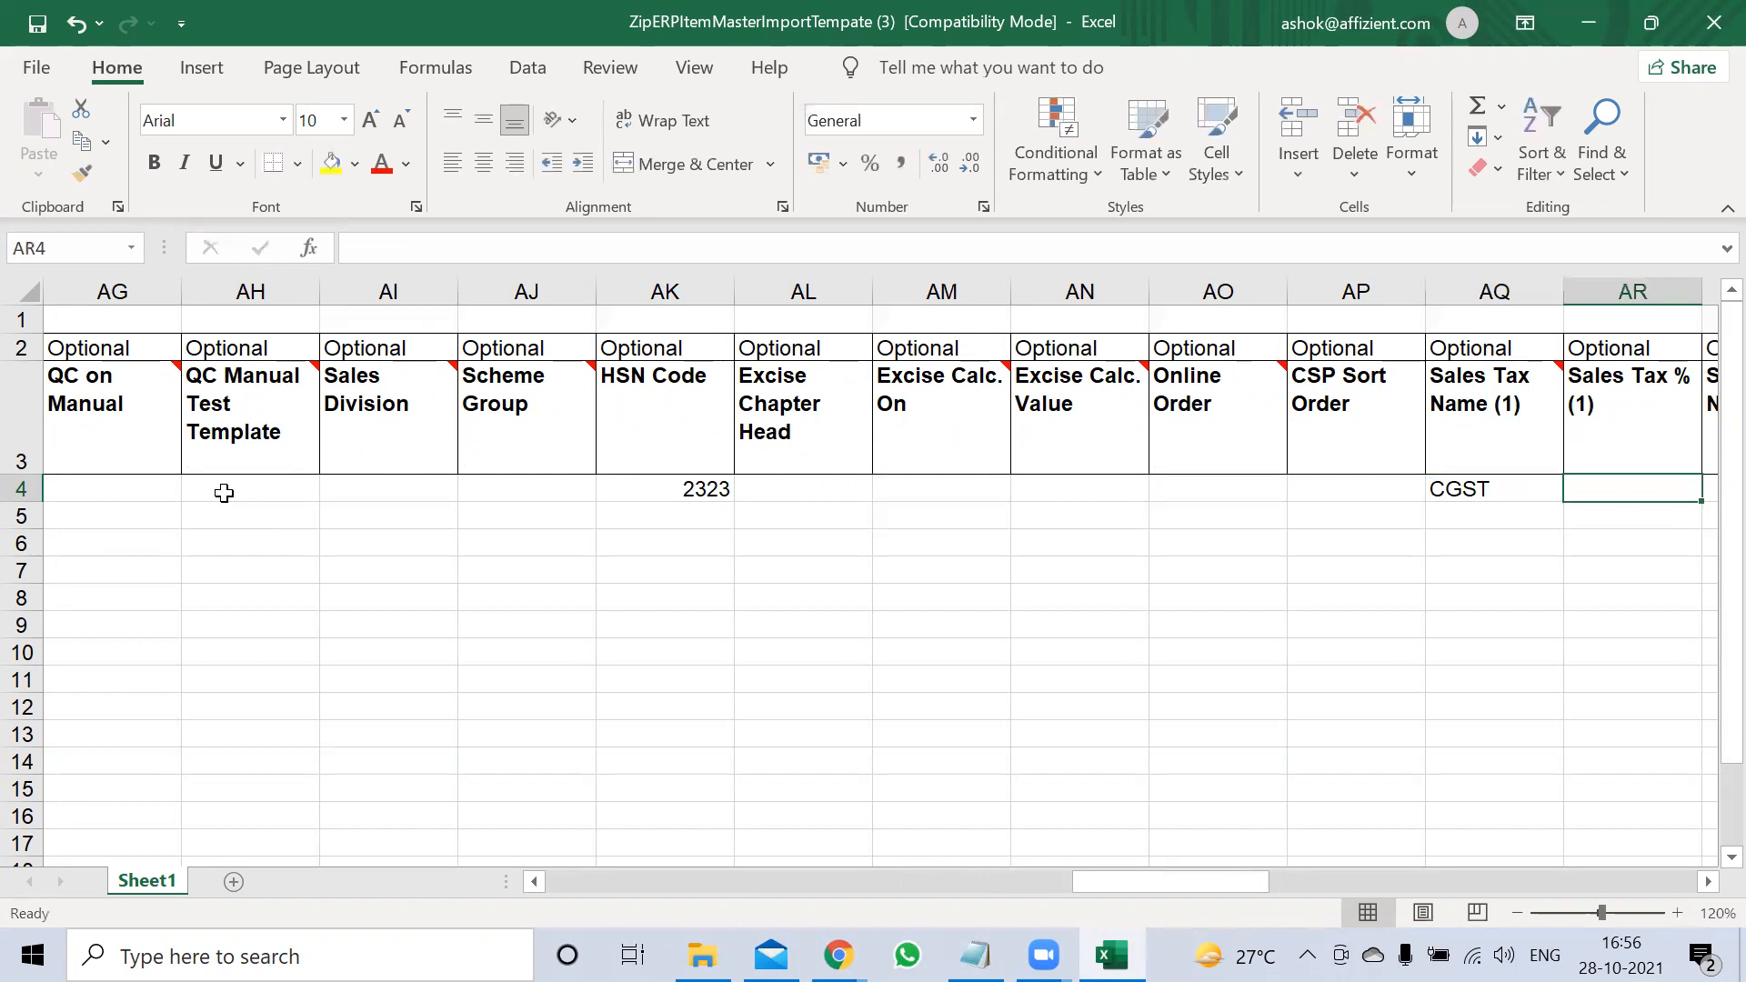
pyautogui.press('Right')
pyautogui.press('Right')
pyautogui.press('Right')
pyautogui.press('Left')
pyautogui.press('Left')
pyautogui.press('Left')
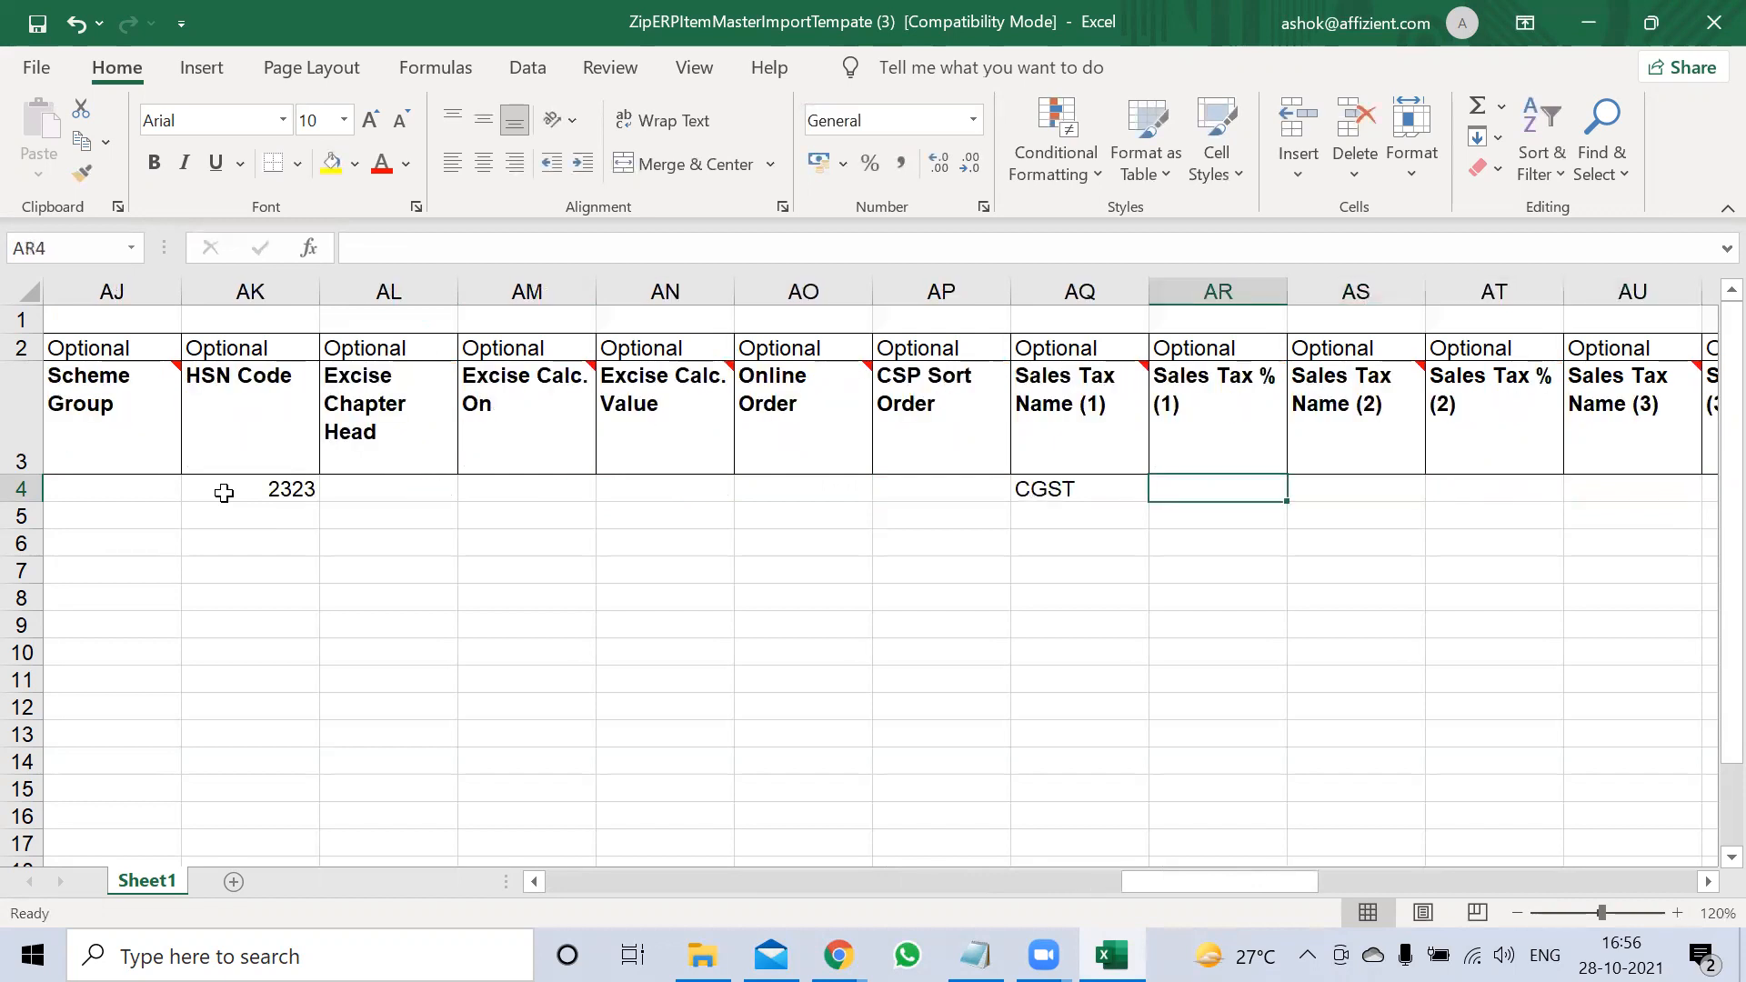
pyautogui.press('Left')
pyautogui.press('Right')
pyautogui.write('6')
pyautogui.press('Tab')
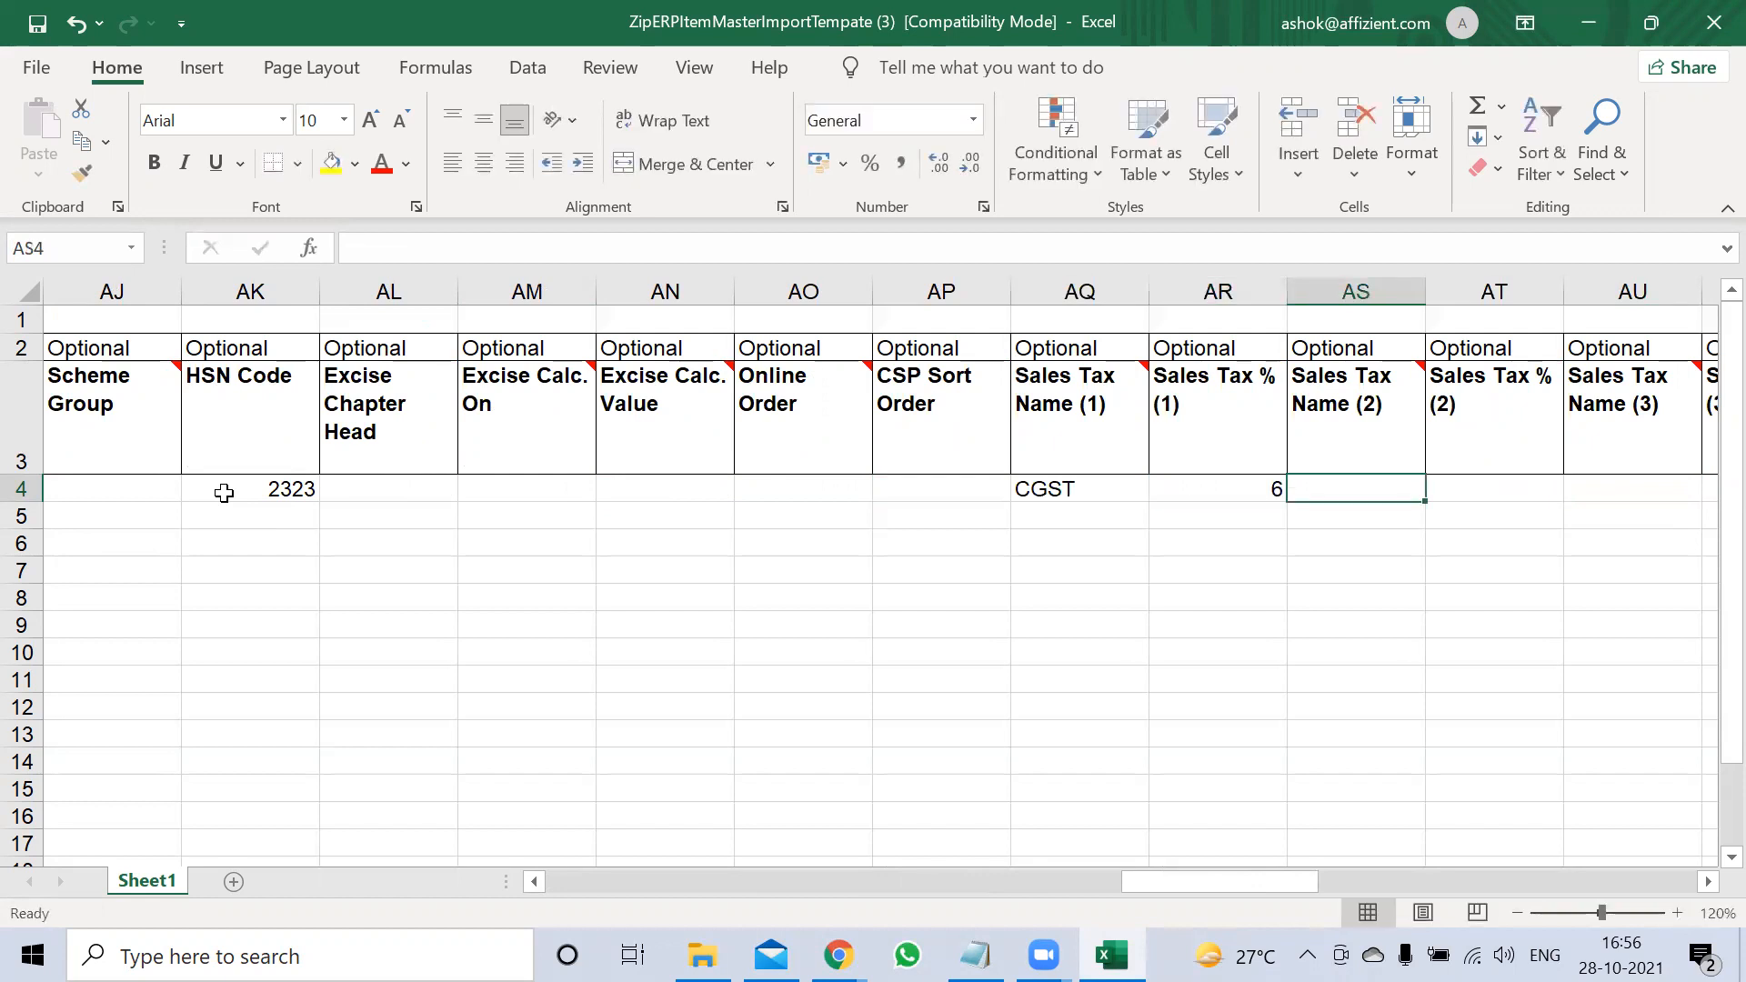
# Add sales taxes SGST at 6 percent and IGST at 12 percent
pyautogui.write('SGST')
pyautogui.press('Tab')
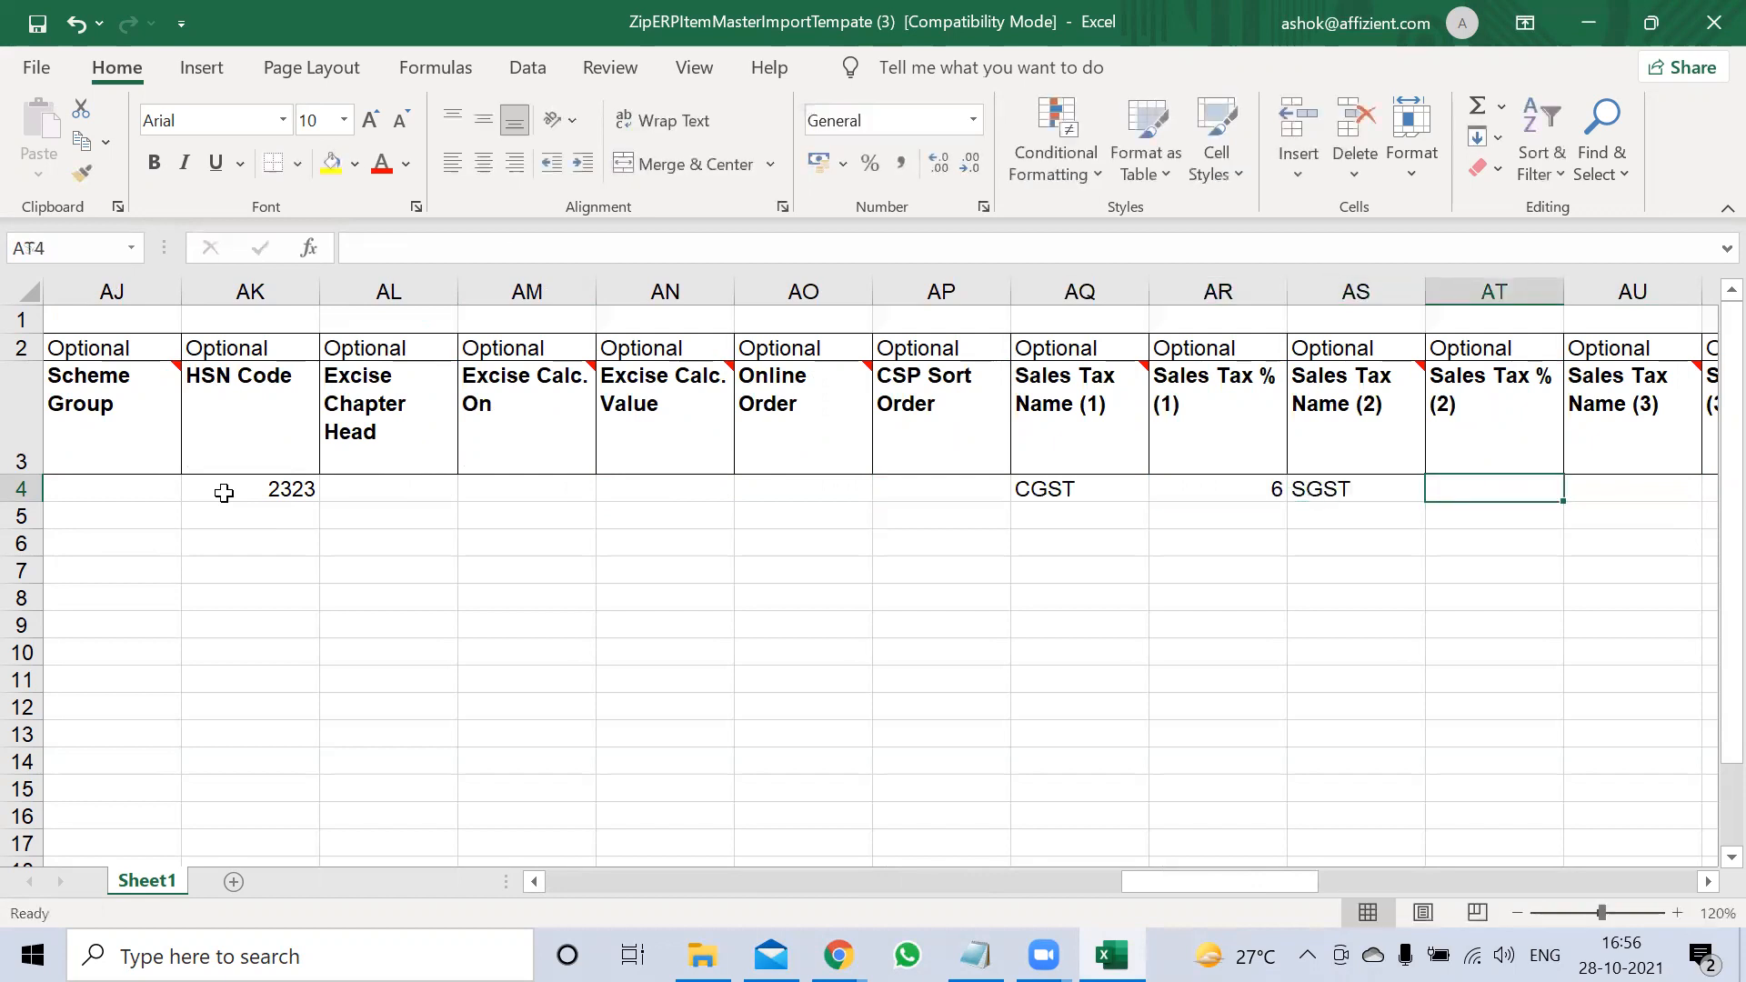
pyautogui.write('6')
pyautogui.press('Tab')
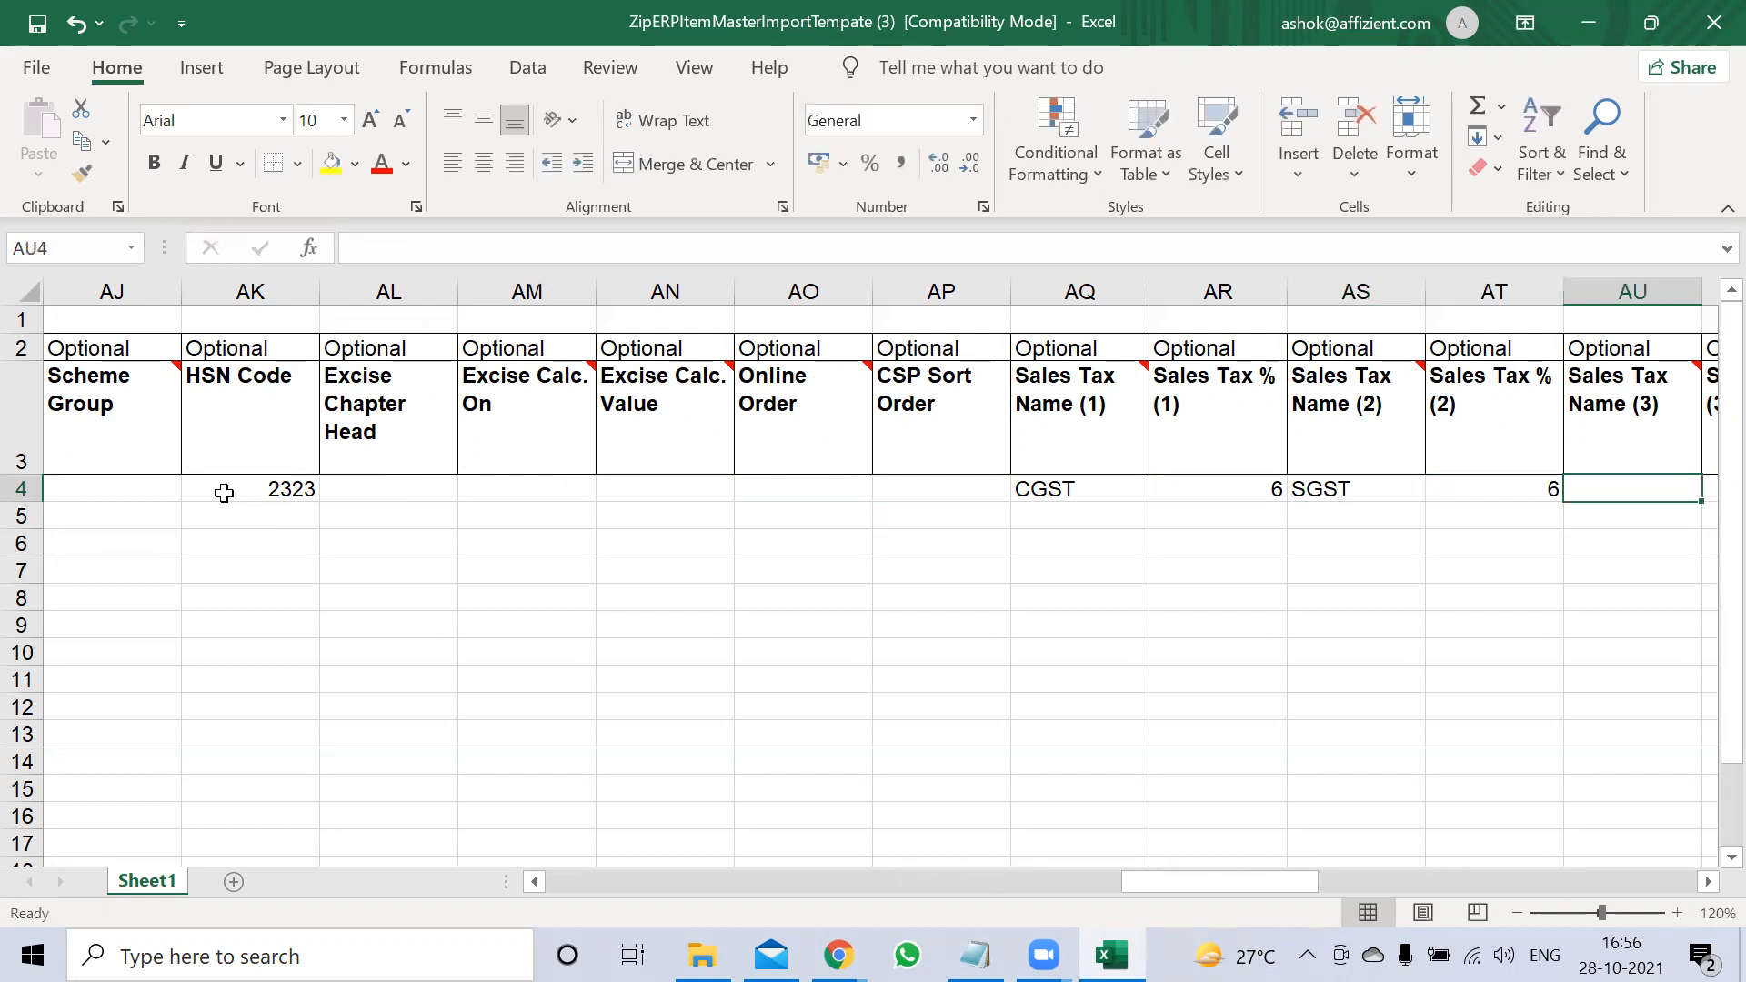
pyautogui.write('IGST')
pyautogui.press('Left')
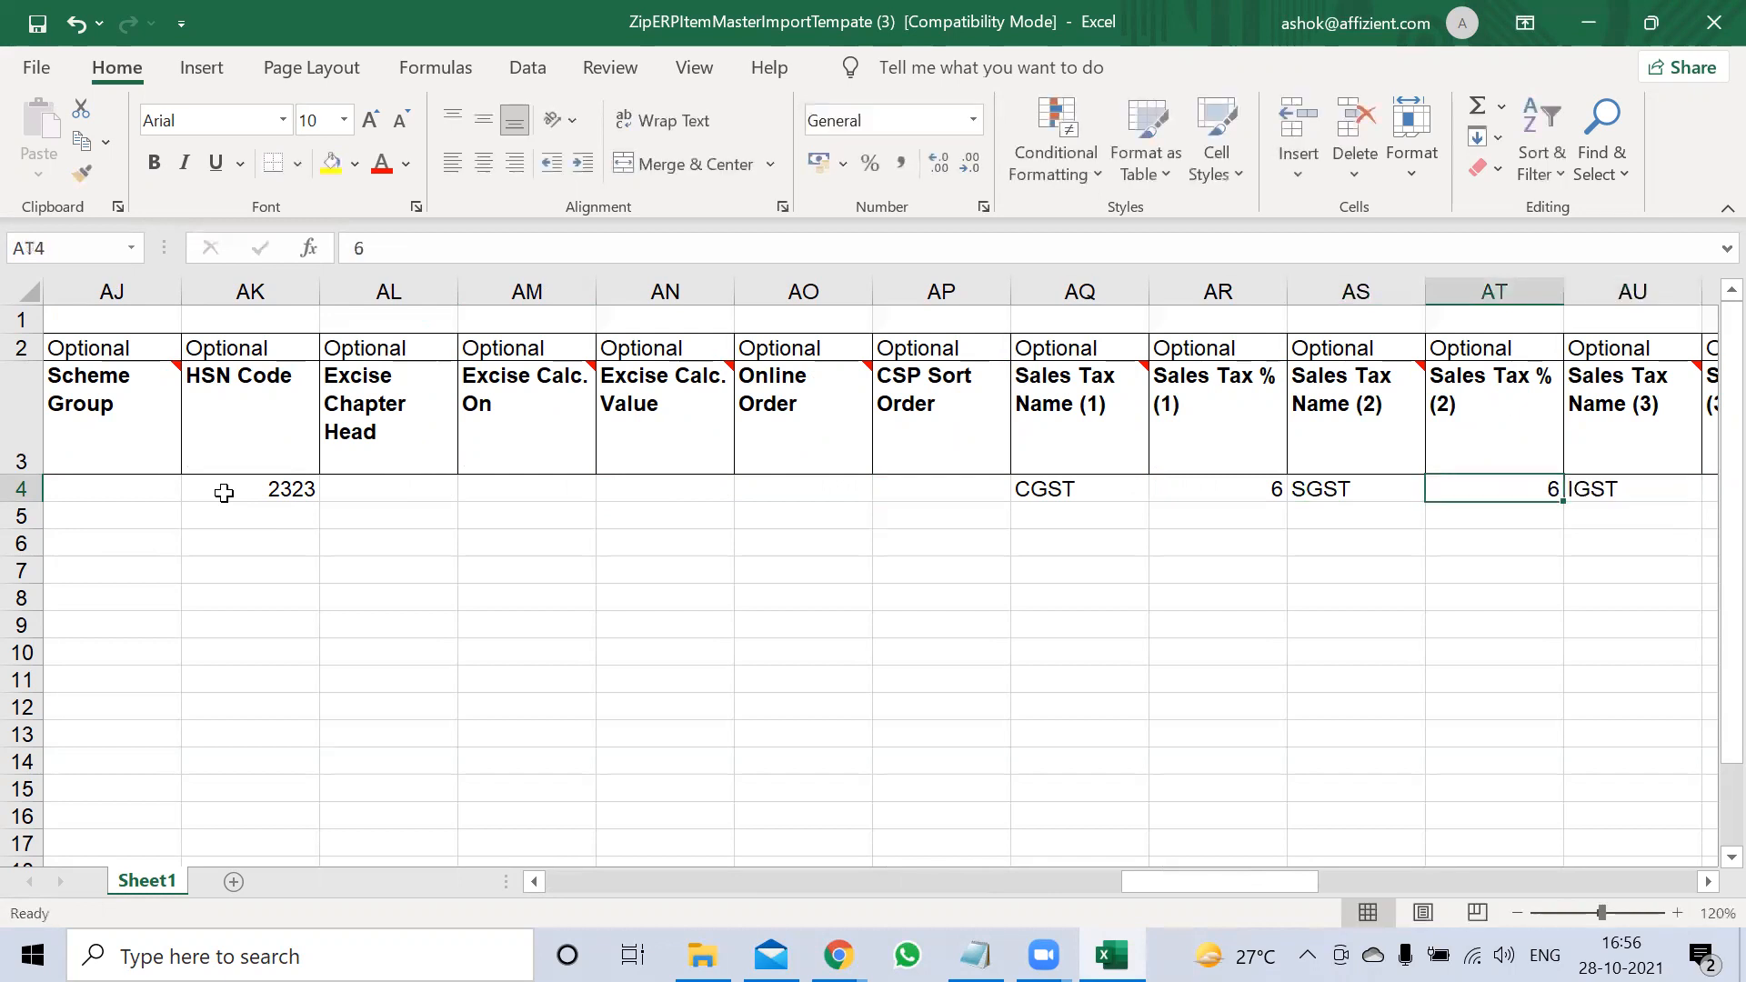
pyautogui.press('Right')
pyautogui.press('Right')
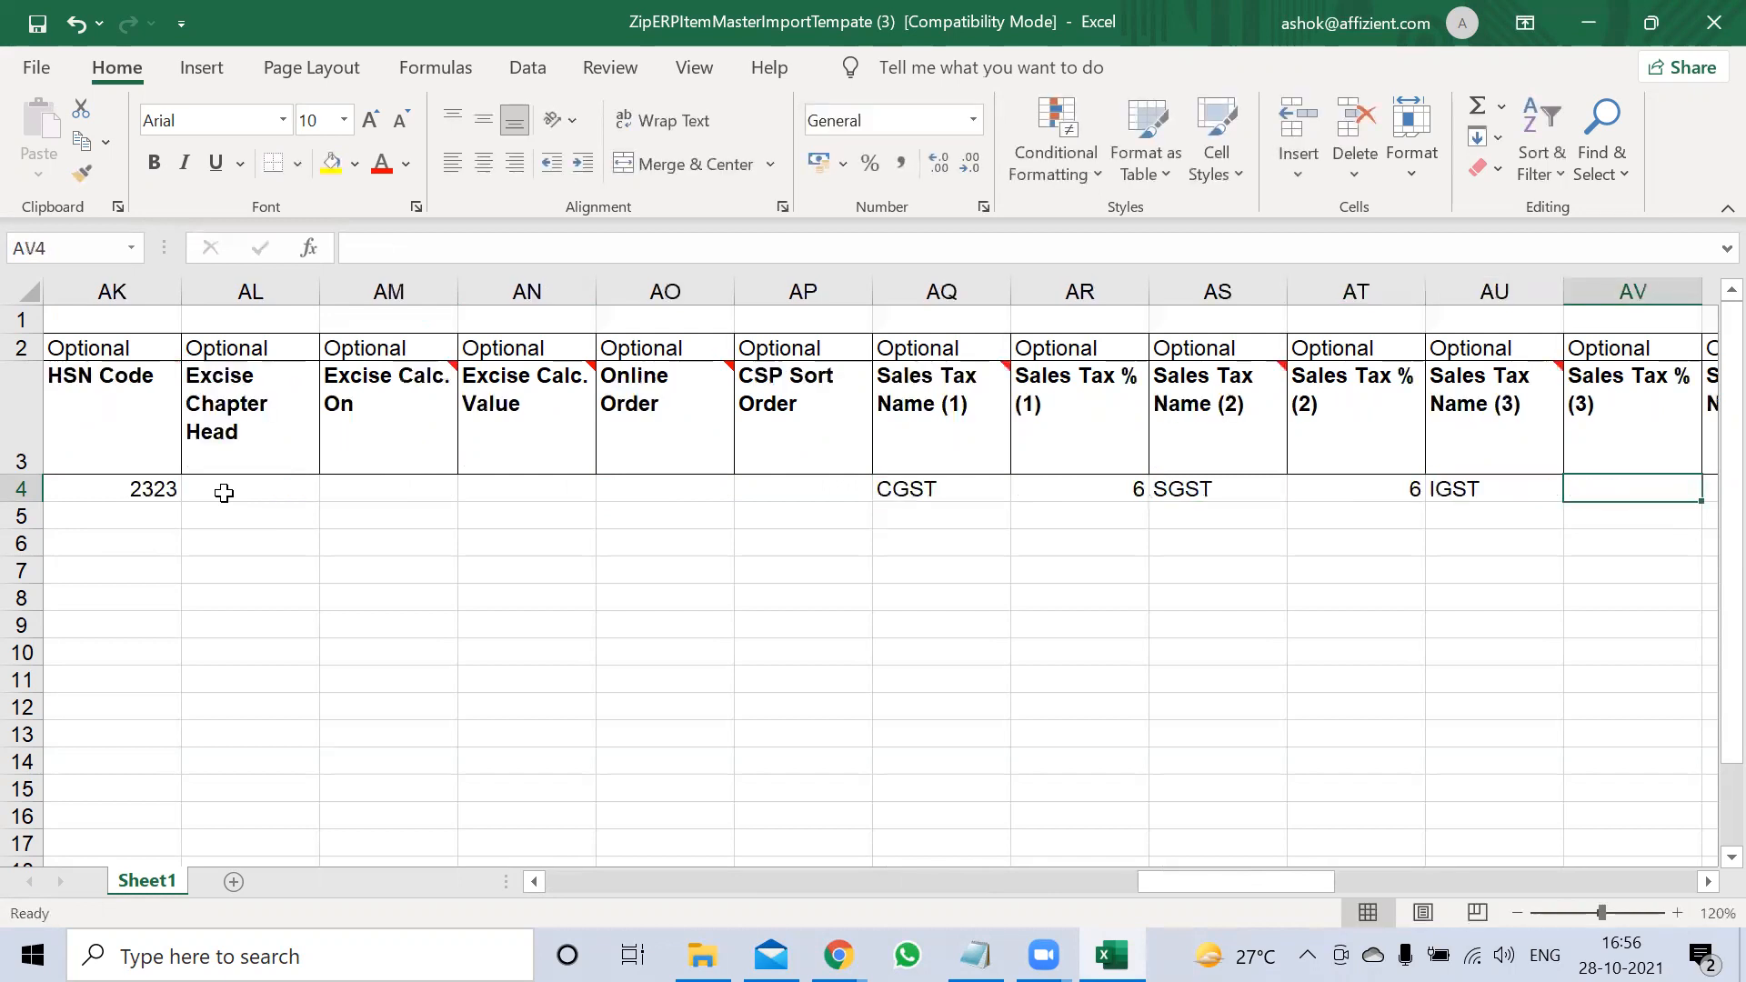
pyautogui.write('12')
pyautogui.press('Left')
pyautogui.press('Left')
pyautogui.press('Left')
pyautogui.press('Left')
pyautogui.press('Left')
pyautogui.press('Right')
pyautogui.press('Right')
pyautogui.press('Right')
pyautogui.press('Right')
pyautogui.press('Left')
pyautogui.press('Left')
pyautogui.press('Left')
pyautogui.press('Left')
pyautogui.press('Left')
# Select and copy the six sales tax cells AQ4:AV4 (CGST 6, SGST 6, IGST 12)
pyautogui.hotkey('shift', 'Right')
pyautogui.hotkey('shift', 'Right')
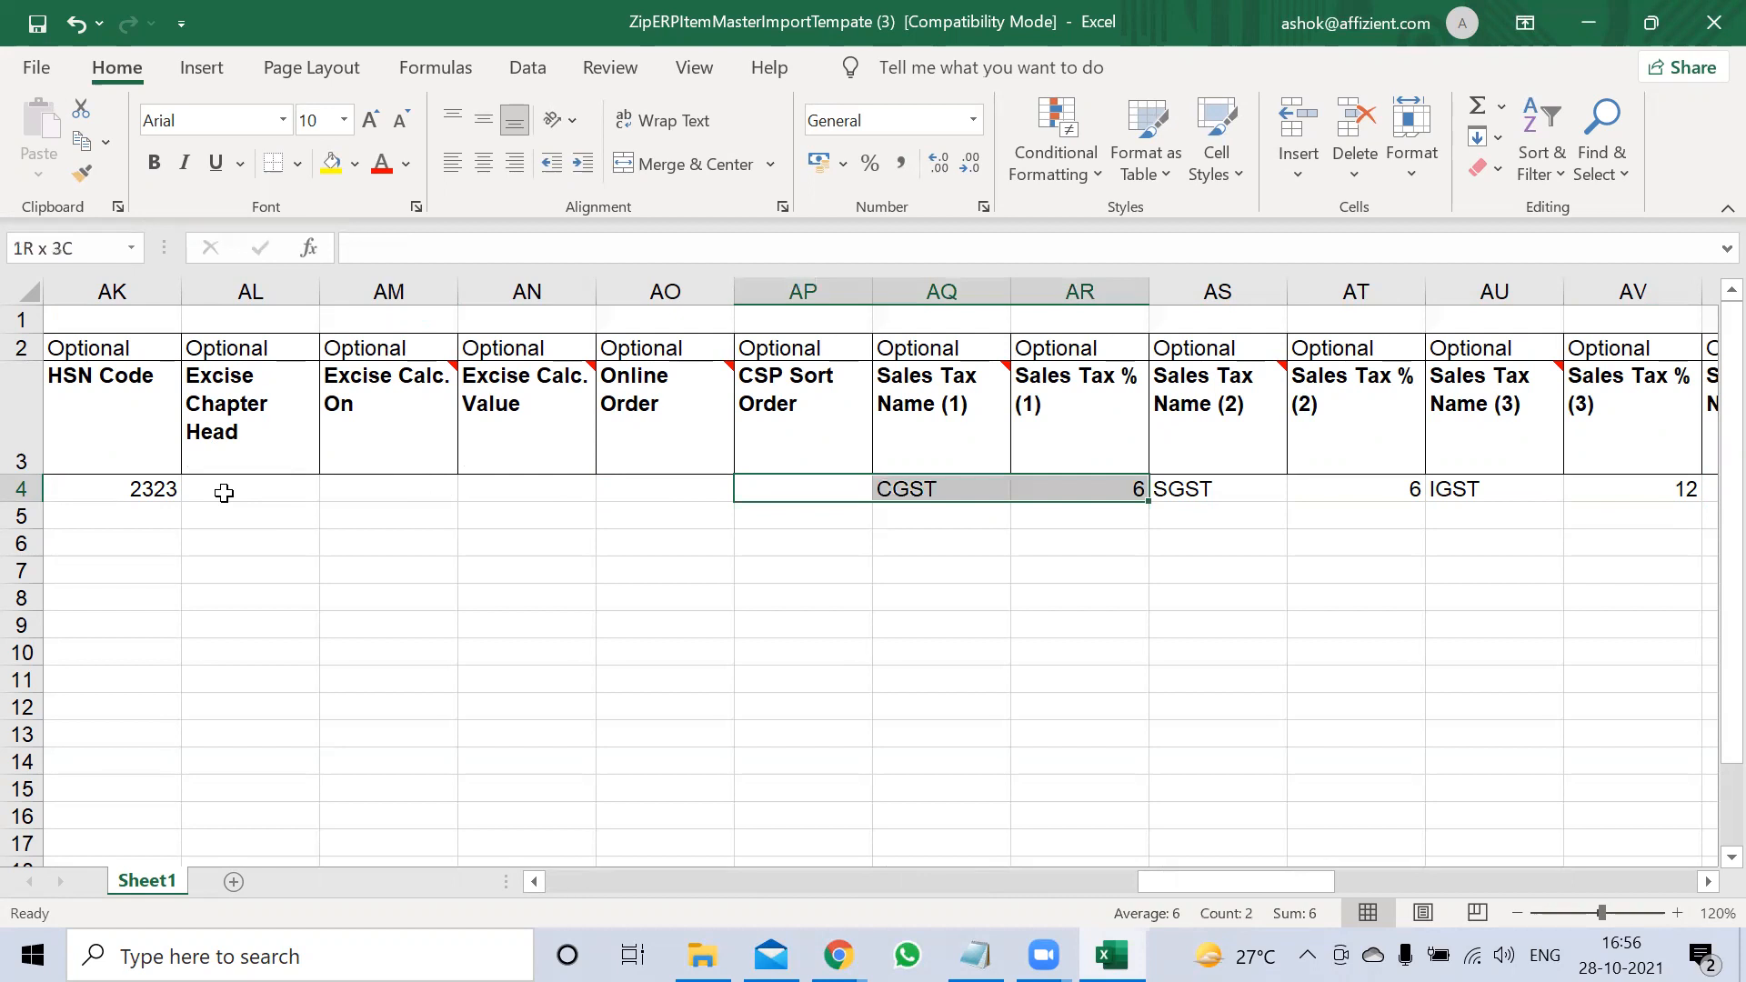
pyautogui.press('Left')
pyautogui.press('Right')
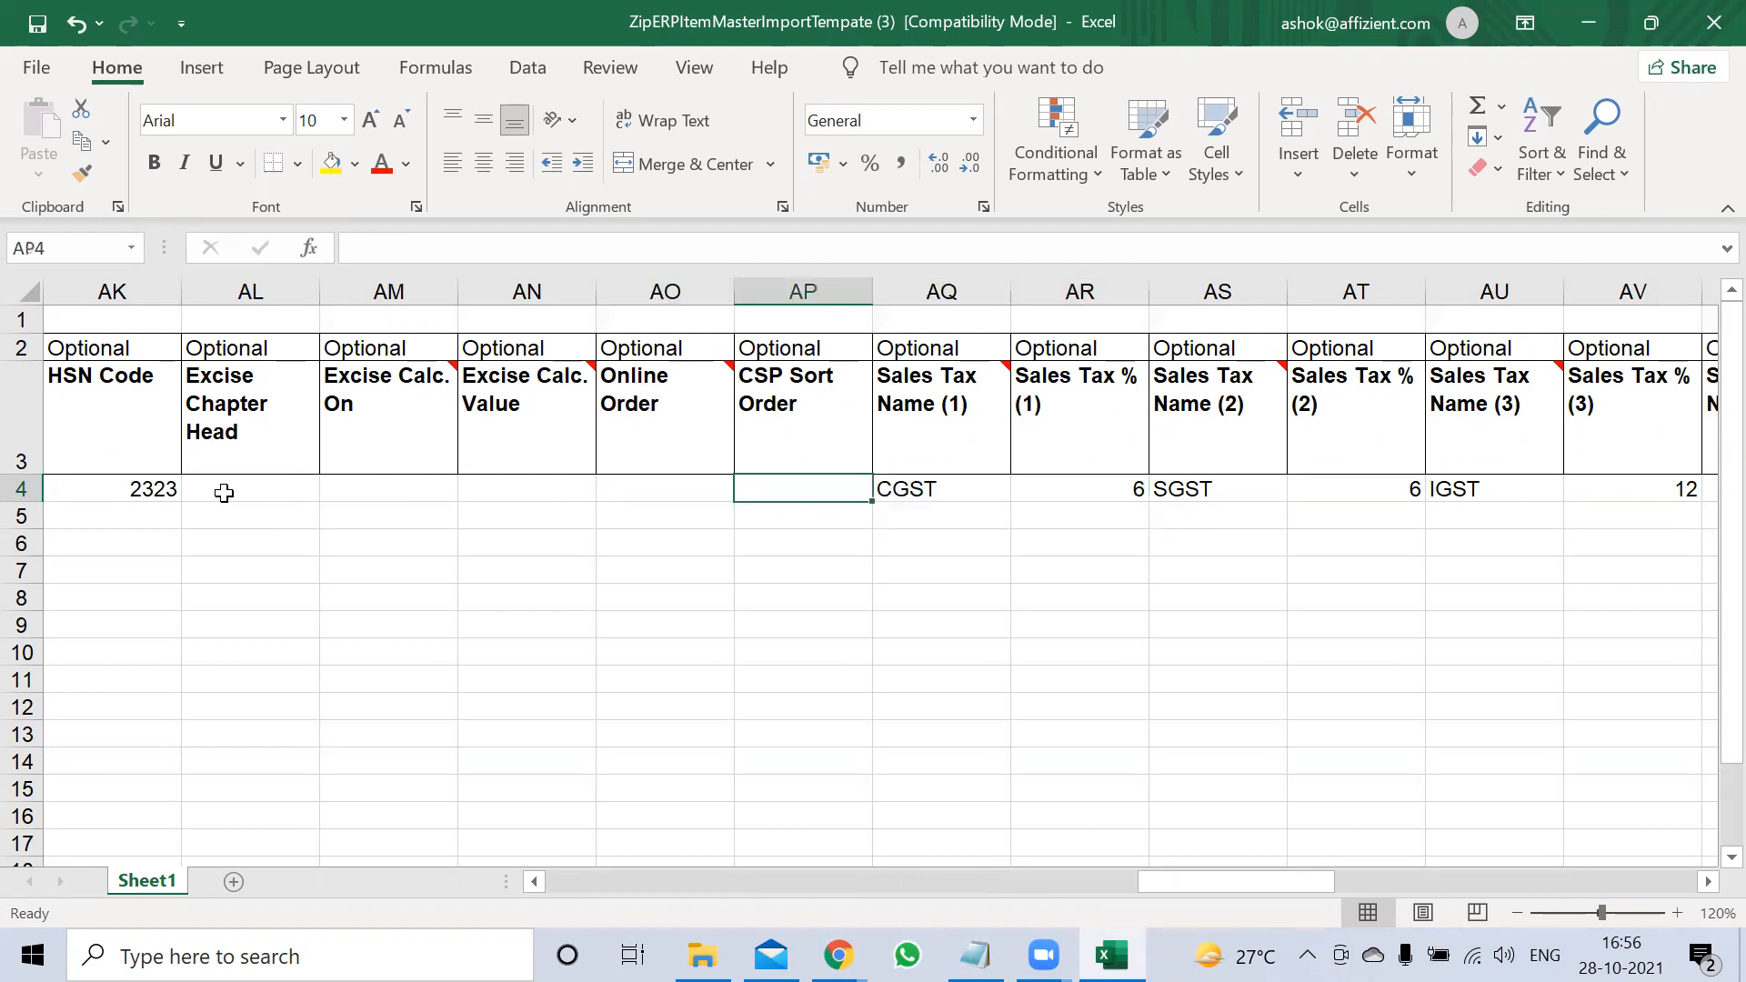
pyautogui.press('Right')
pyautogui.hotkey('shift', 'Right')
pyautogui.hotkey('shift', 'Right')
pyautogui.hotkey('shift', 'Right')
pyautogui.hotkey('shift', 'Right')
pyautogui.hotkey('shift', 'Right')
pyautogui.hotkey('shift', 'Right')
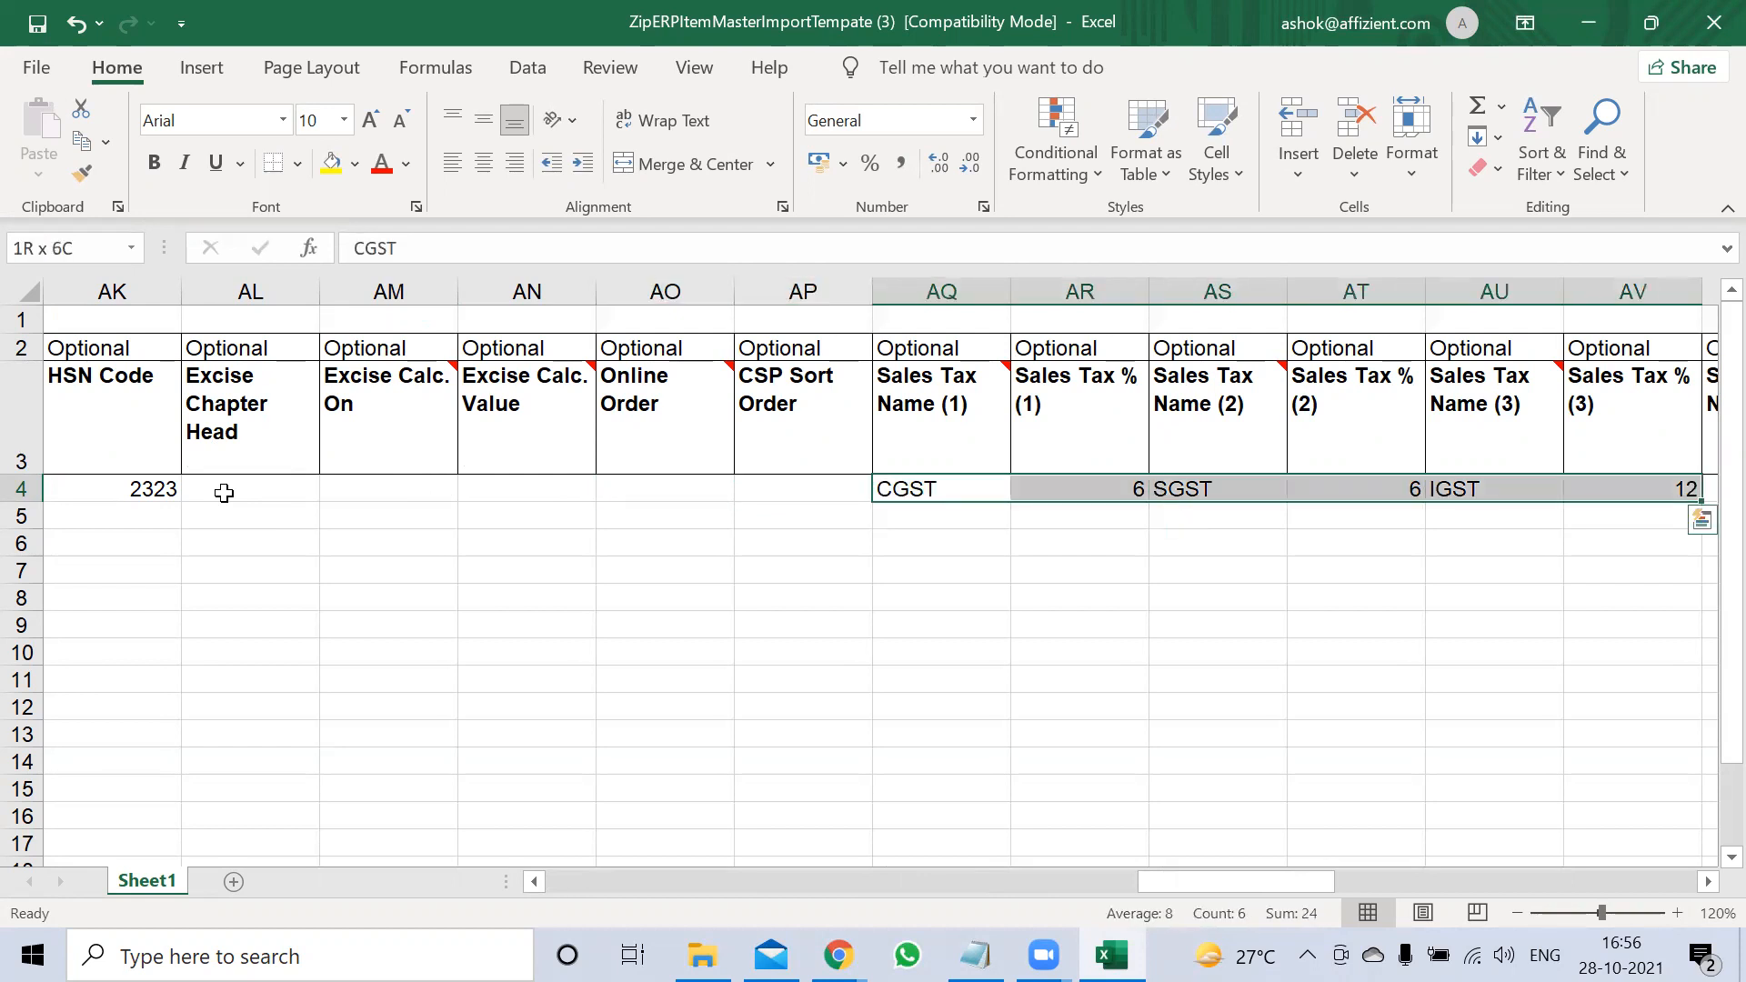
pyautogui.hotkey('shift', 'Left')
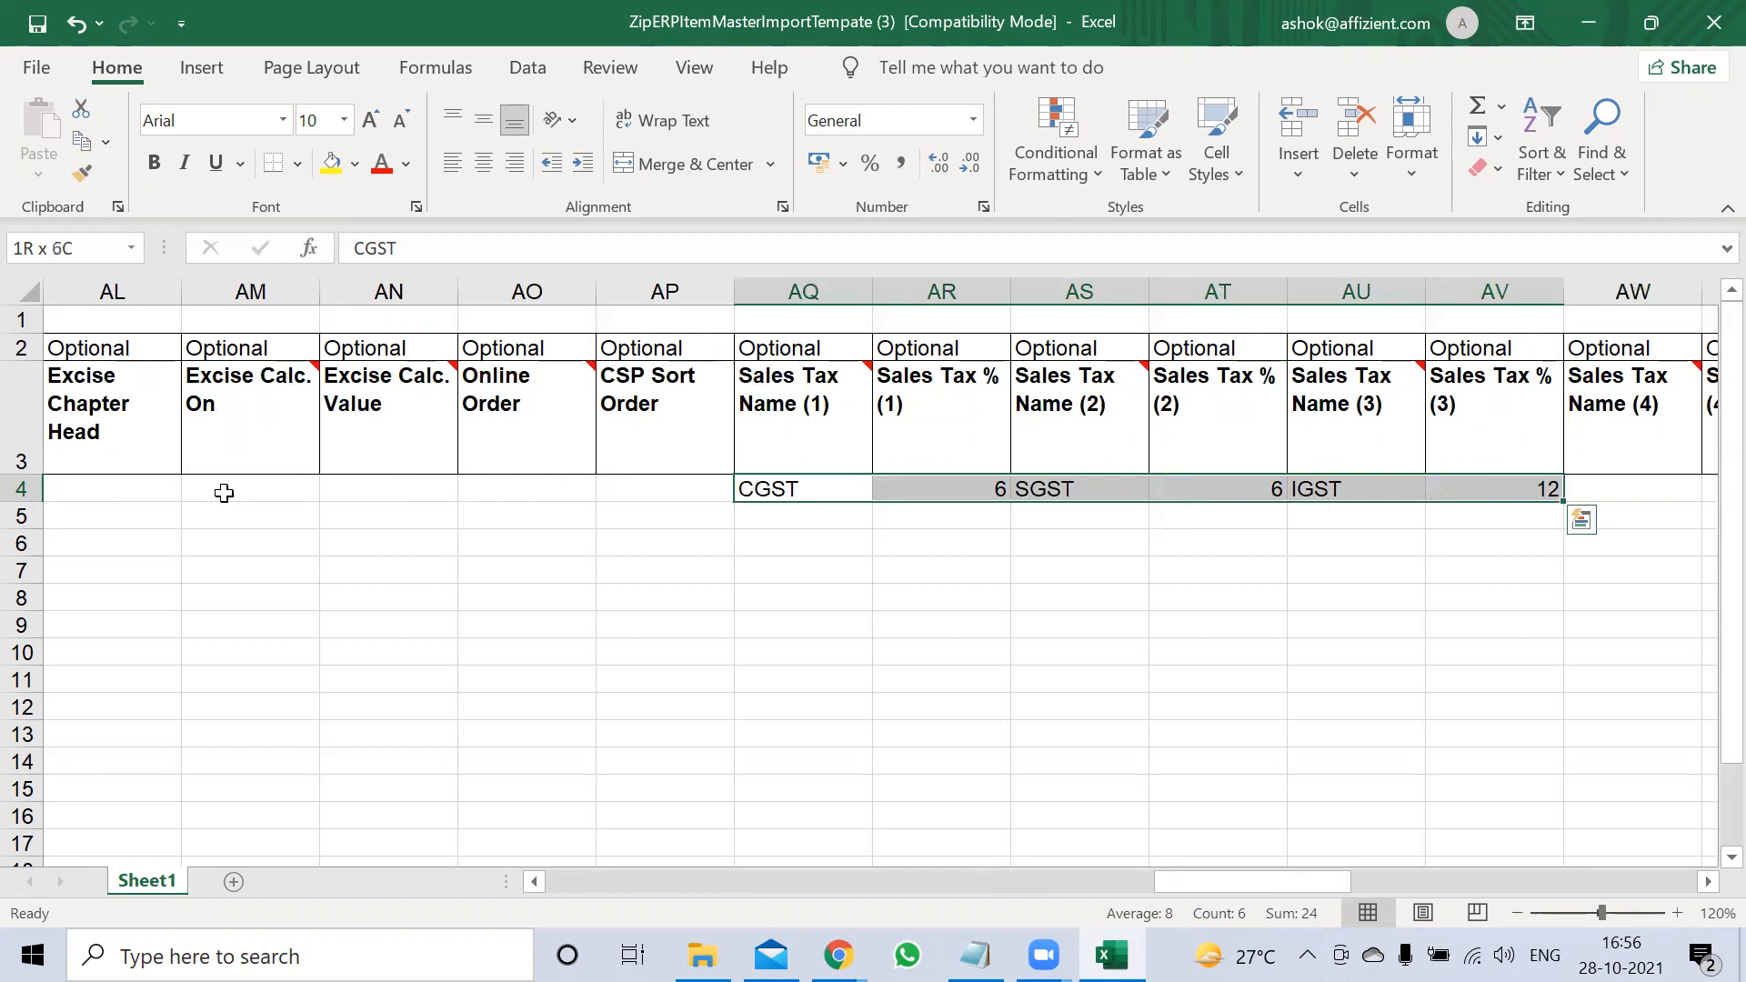
pyautogui.hotkey('ctrl', 'c')
# Paste the copied tax entries into the purchase tax columns starting at BA4
pyautogui.press('Right')
pyautogui.press('Right')
pyautogui.press('Right')
pyautogui.press('Right')
pyautogui.press('Right')
pyautogui.press('Right')
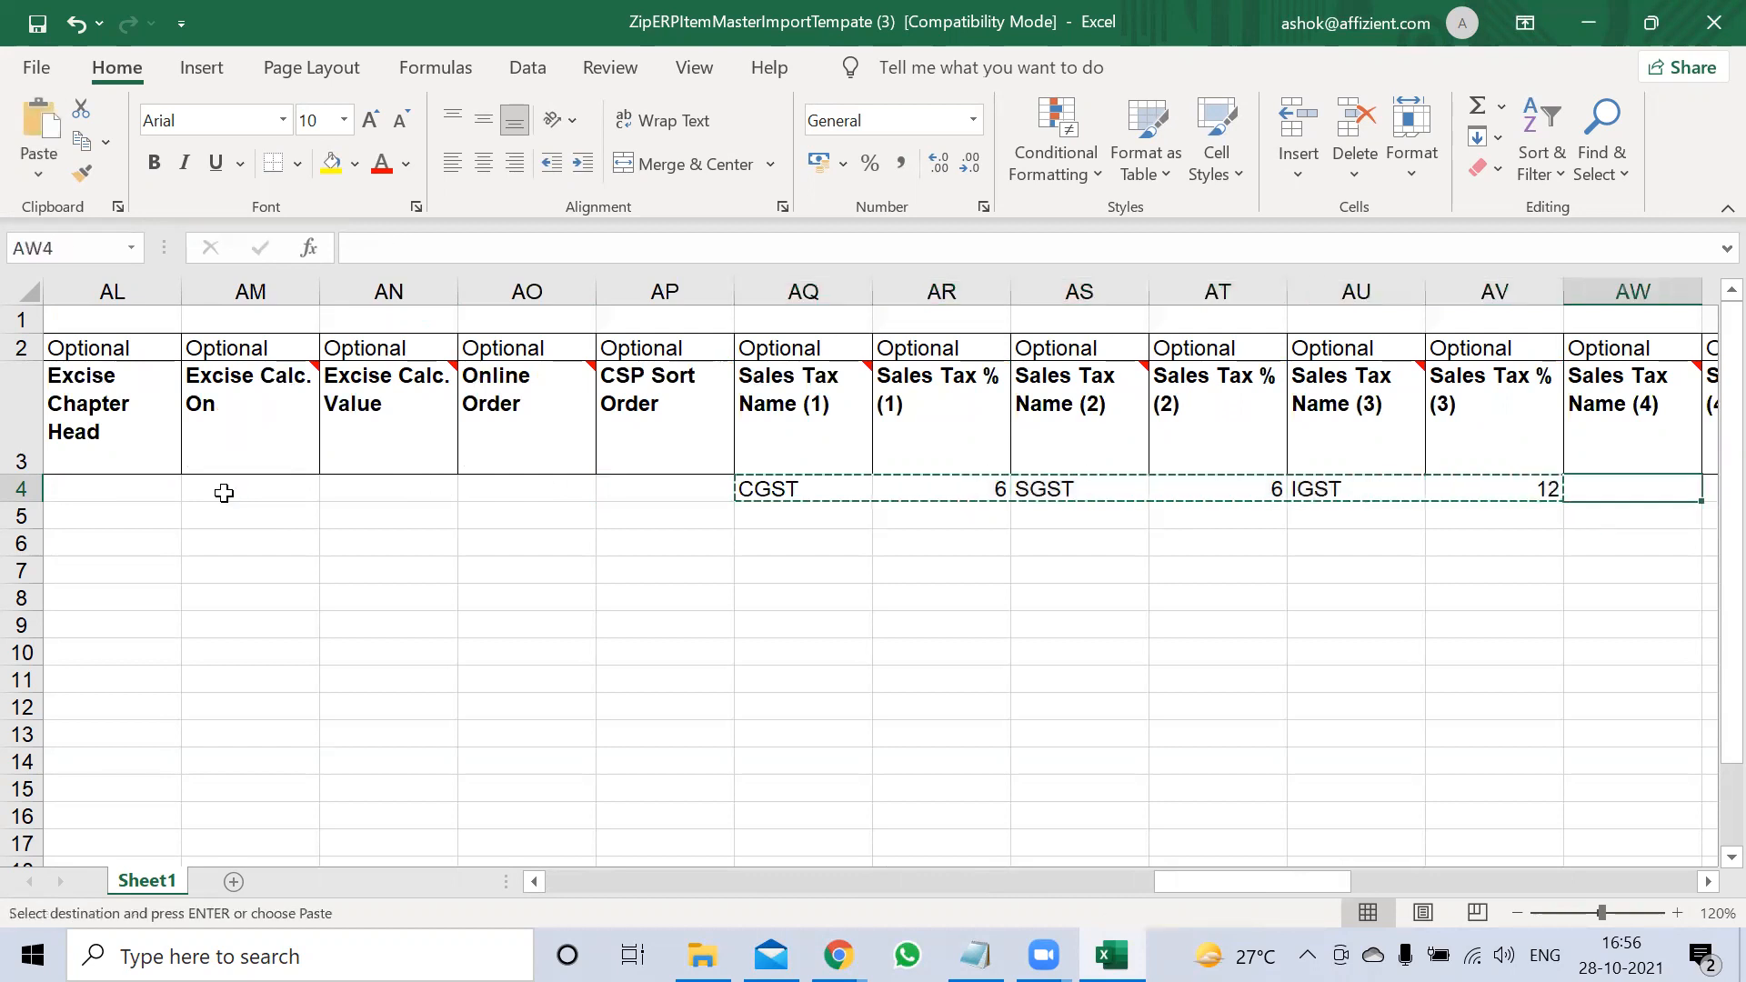
pyautogui.press('Right')
pyautogui.press('Right')
pyautogui.press('Right')
pyautogui.press('Right')
pyautogui.press('Right')
pyautogui.press('Right')
pyautogui.press('Right')
pyautogui.press('Left')
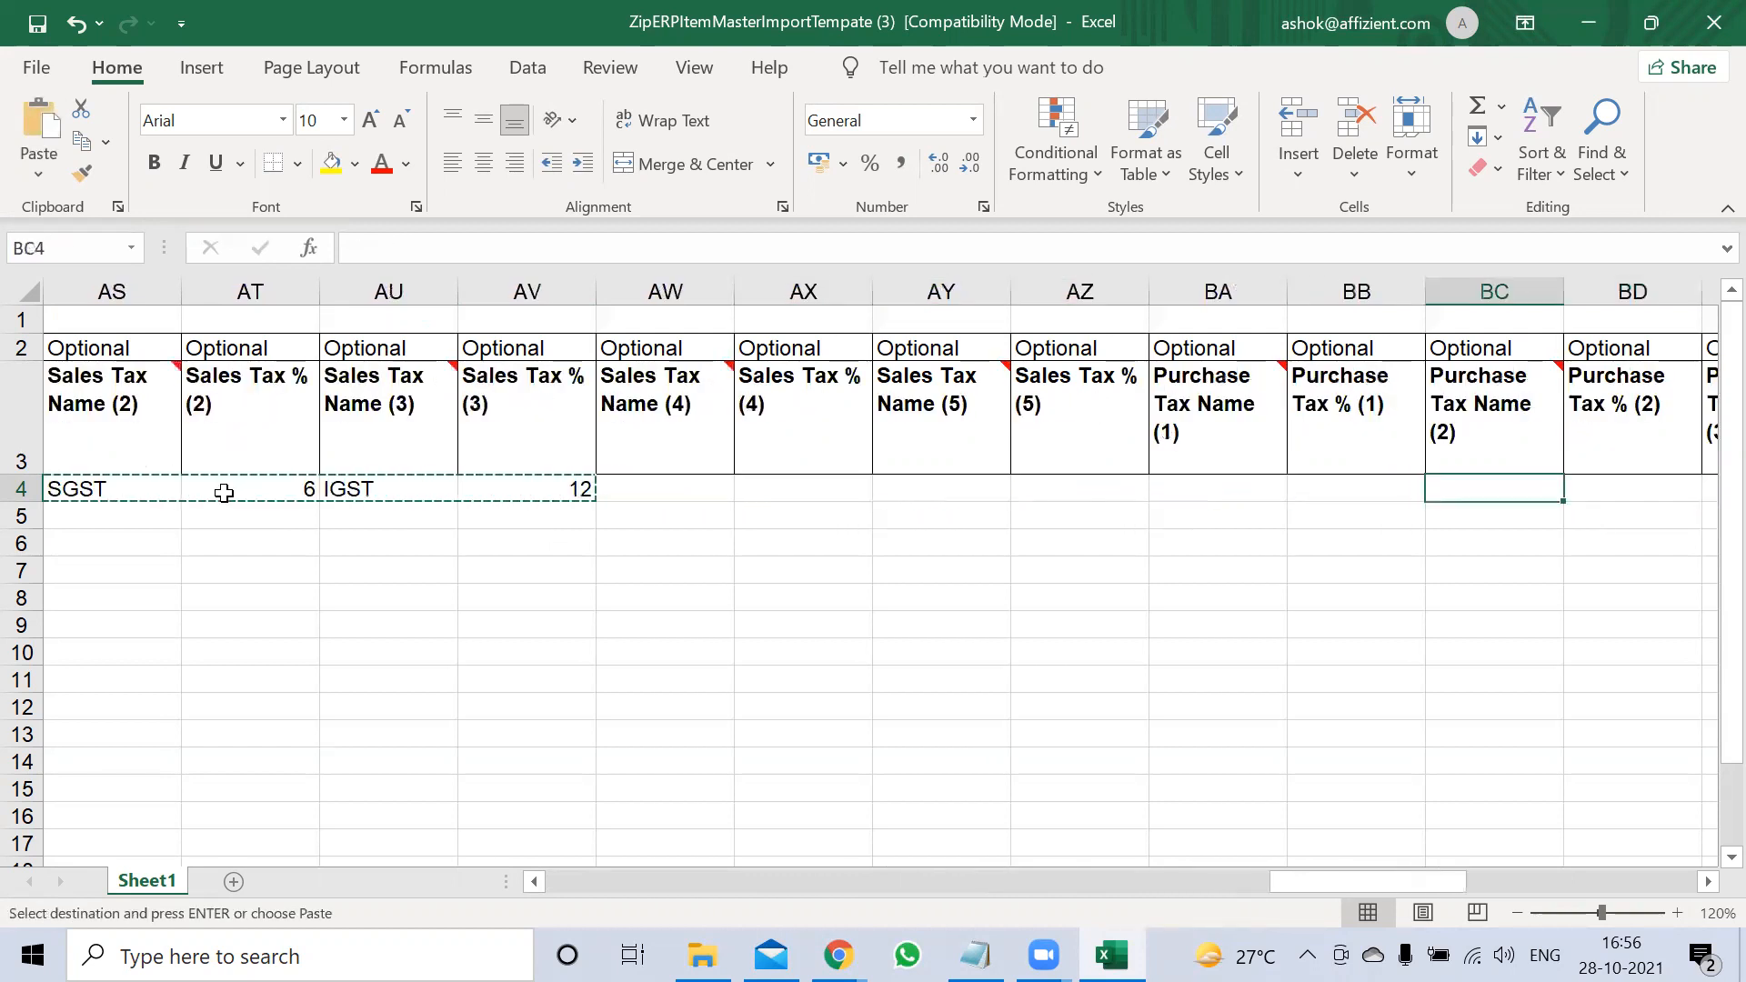
pyautogui.press('Left')
pyautogui.press('Left')
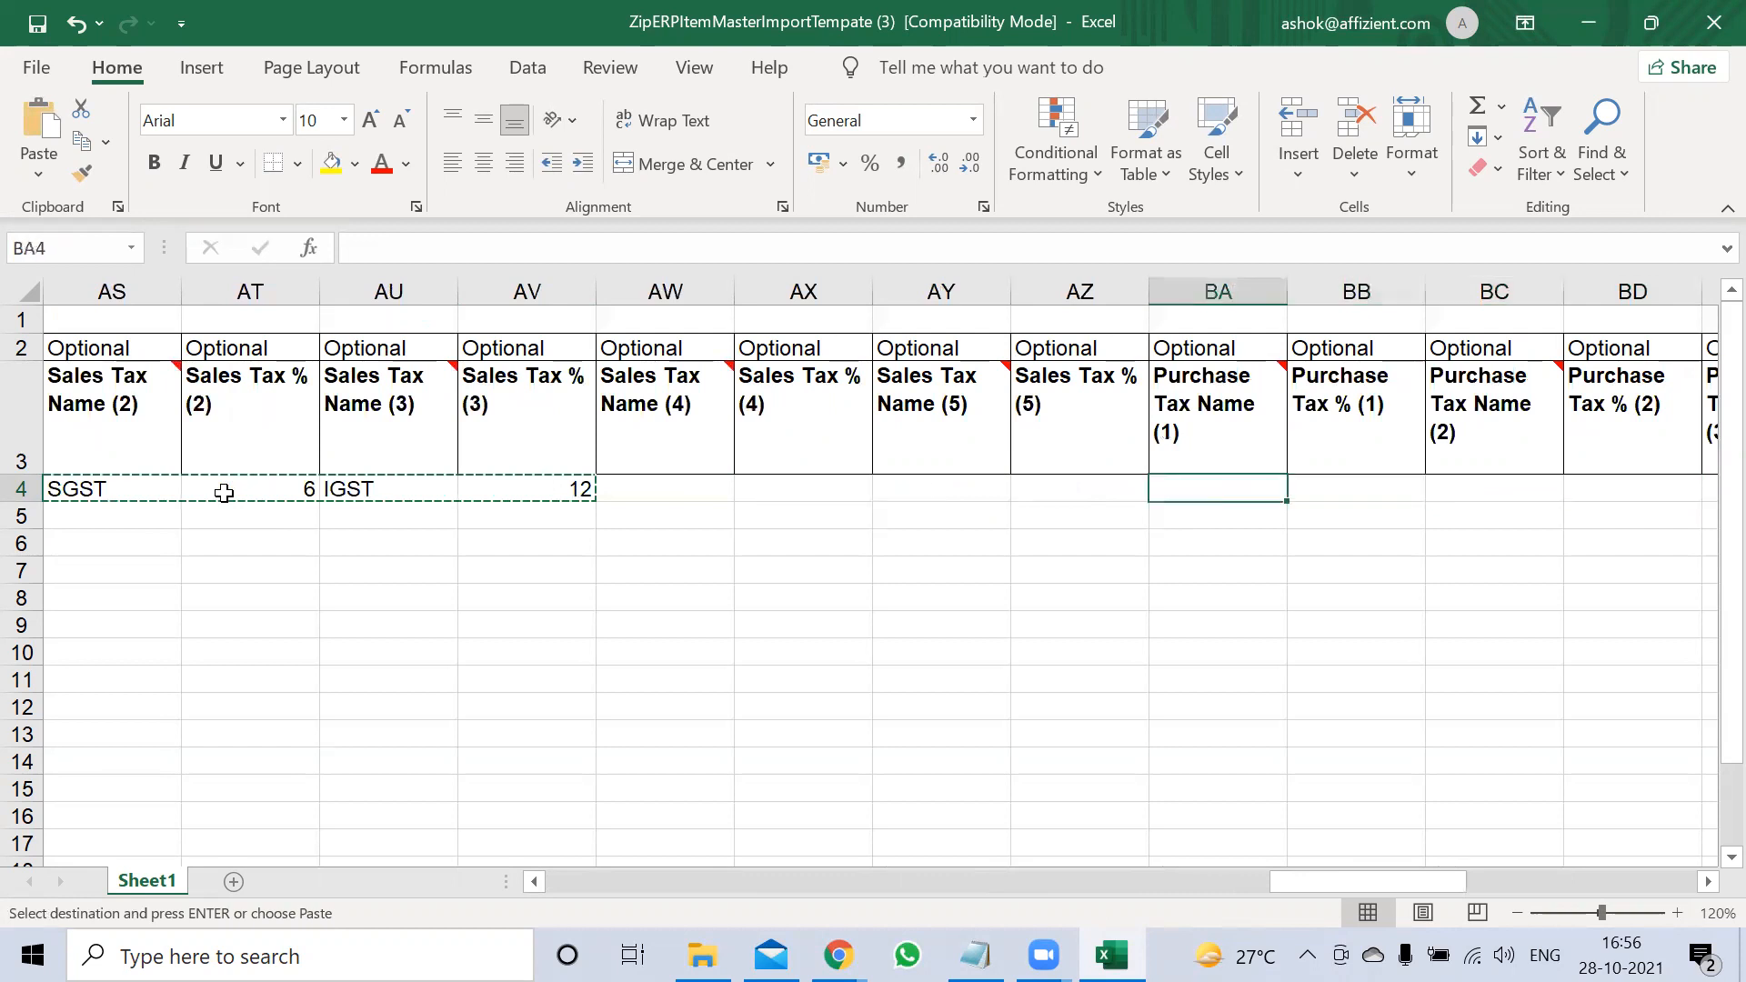
pyautogui.press('Left')
pyautogui.press('Right')
pyautogui.press('Return')
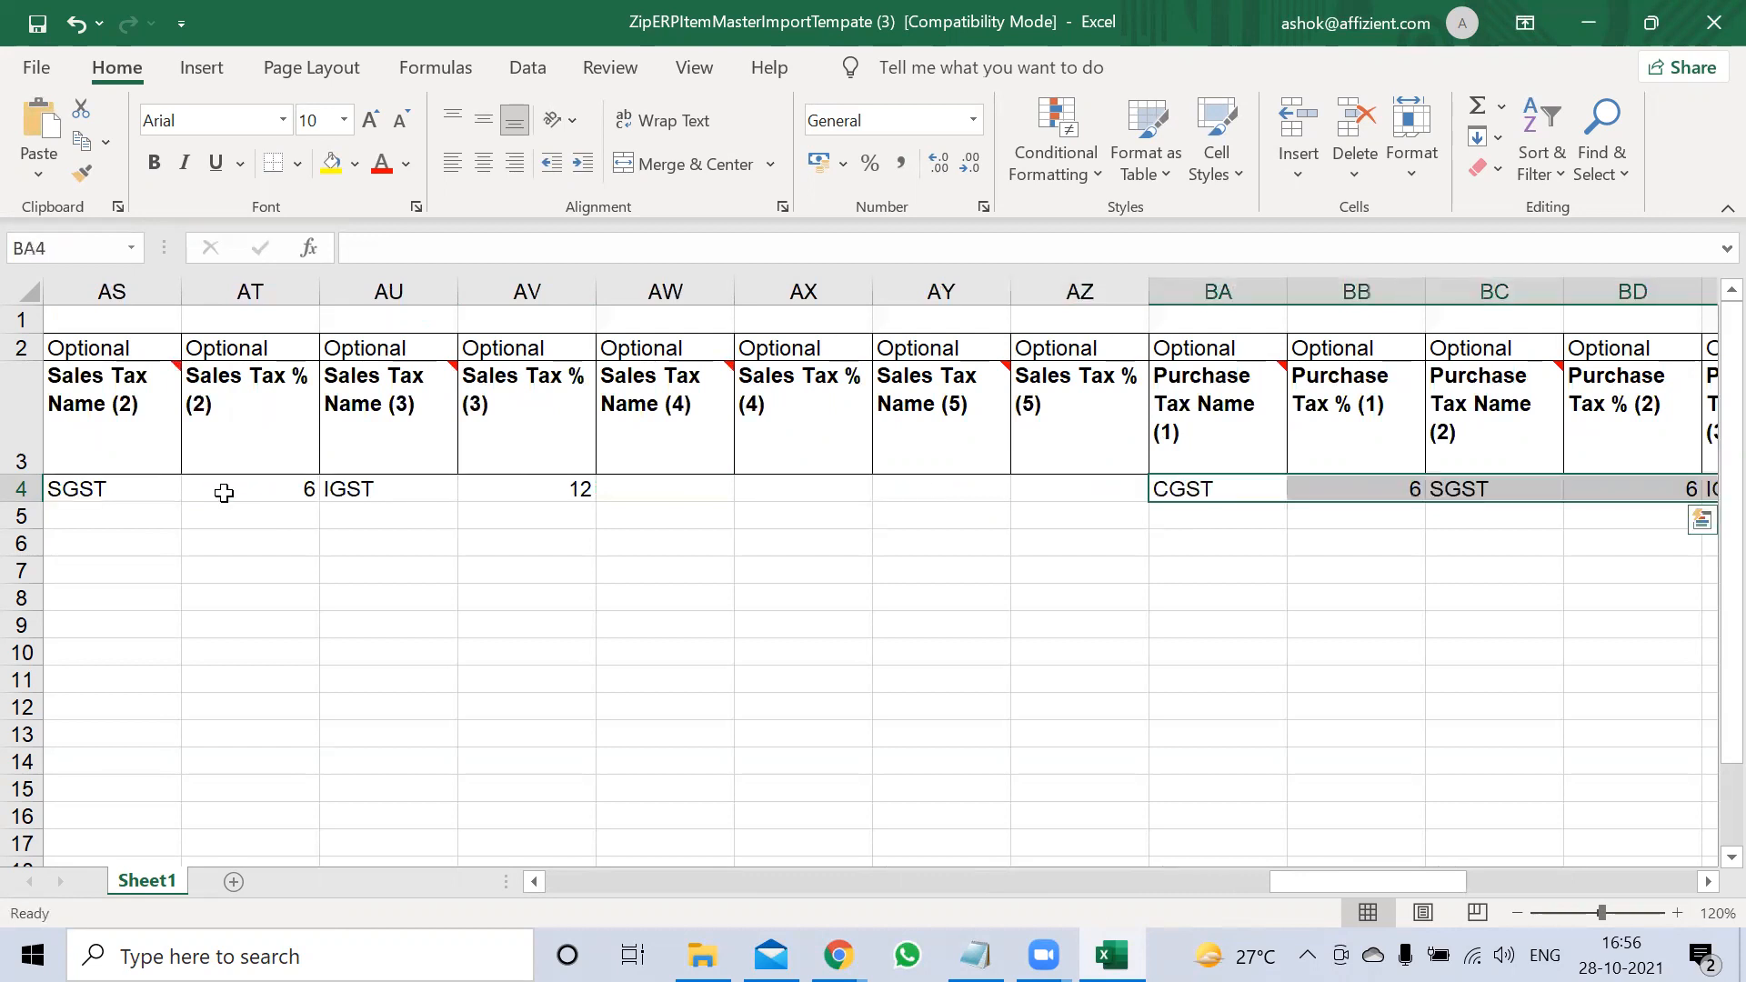
pyautogui.press('Right')
pyautogui.press('Right')
pyautogui.press('Right')
pyautogui.press('Right')
pyautogui.press('Right')
pyautogui.press('Right')
pyautogui.press('Right')
pyautogui.press('Right')
pyautogui.press('Right')
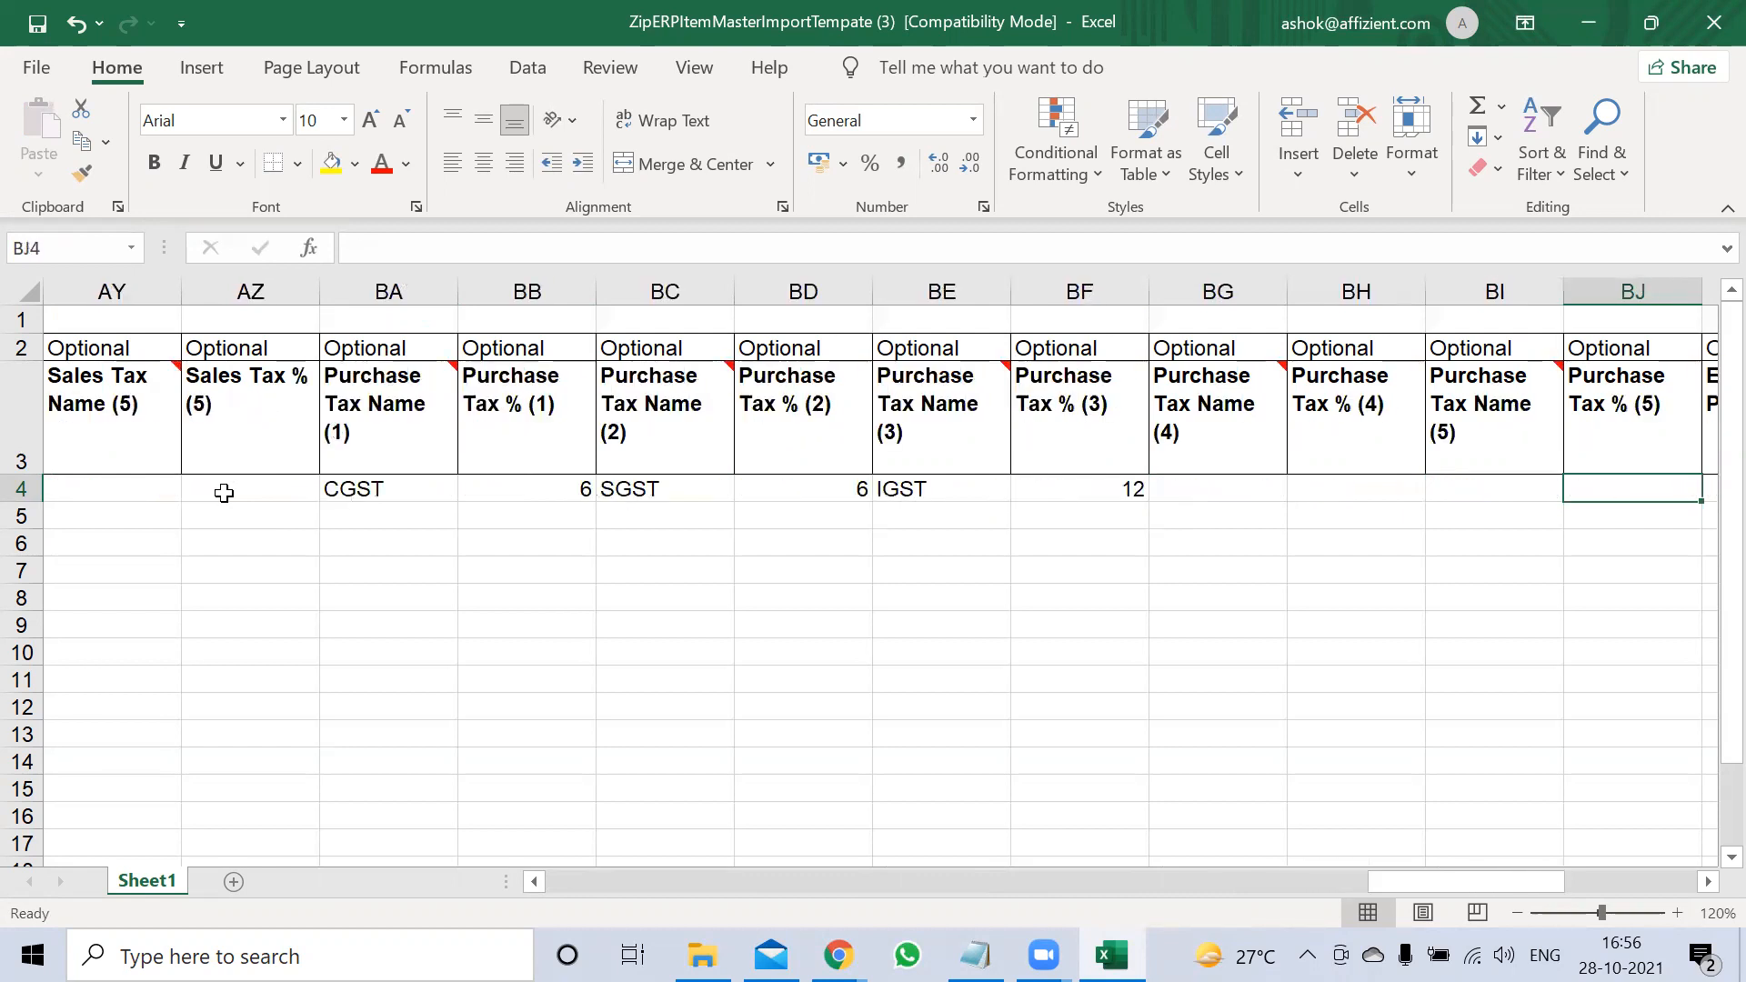
pyautogui.press('Right')
pyautogui.press('Right')
pyautogui.press('Right')
pyautogui.press('Right')
pyautogui.press('Right')
pyautogui.press('Right')
pyautogui.press('Right')
pyautogui.press('Right')
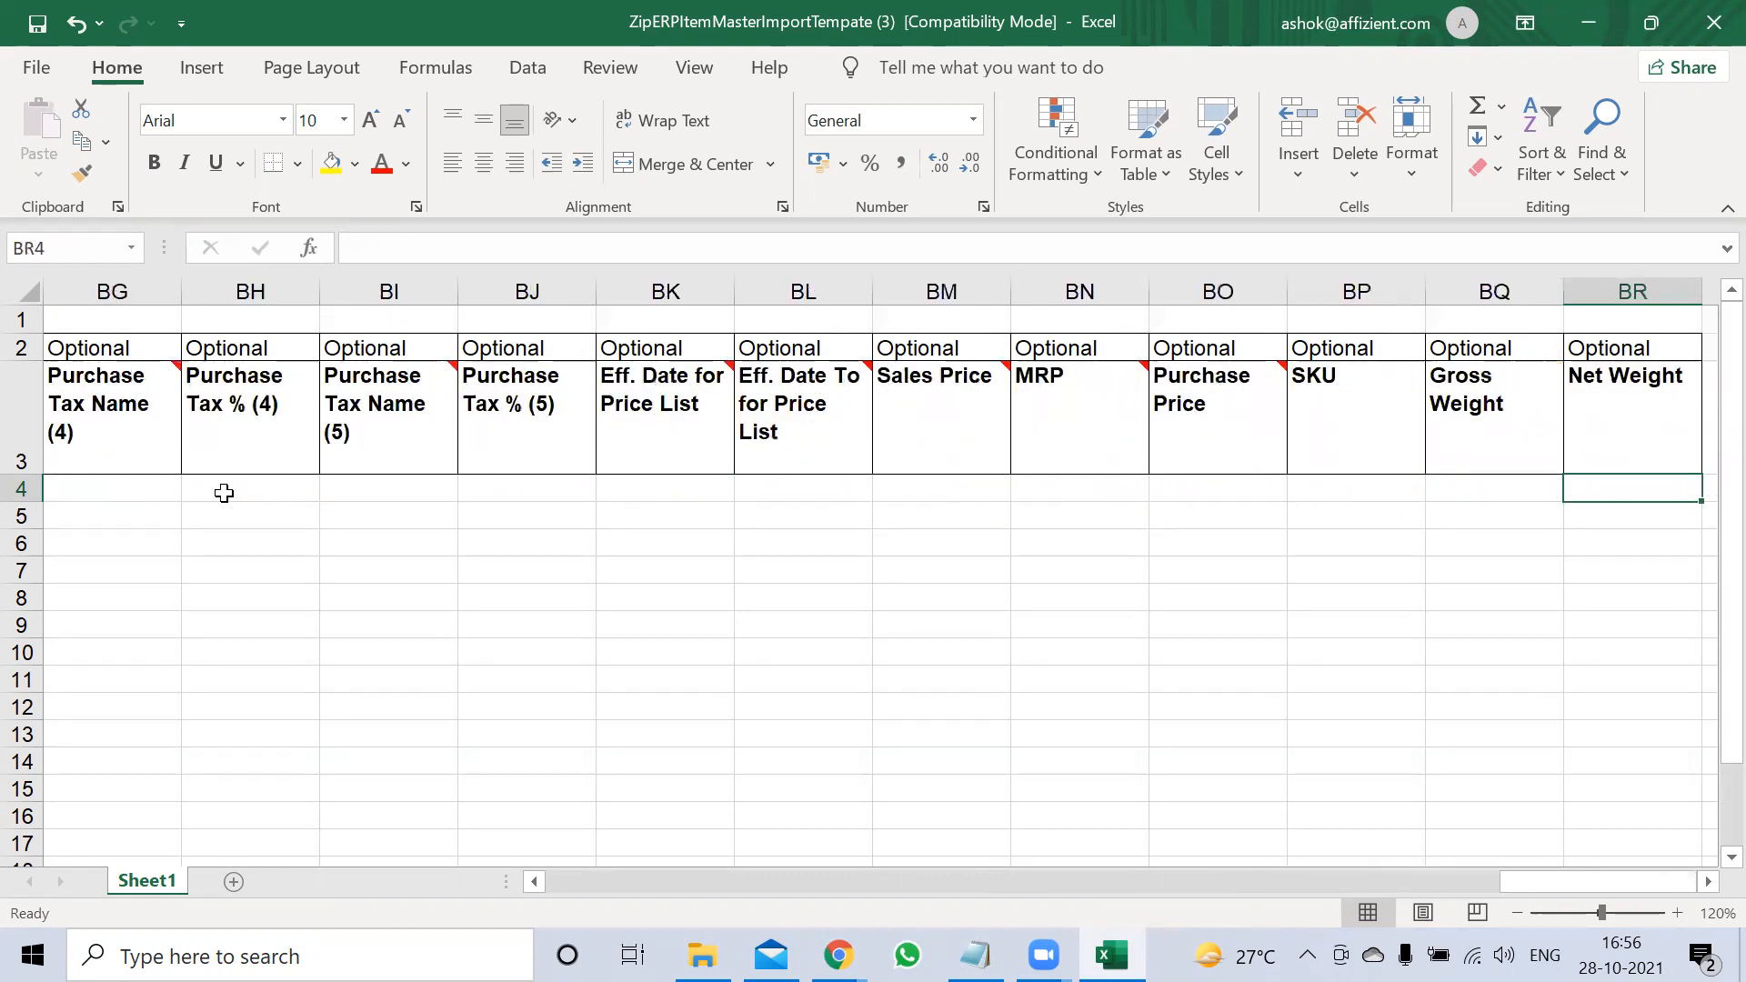
# Enter 22 in the MRP cell BN4 and return toward the start of row 4
pyautogui.press('Left')
pyautogui.press('Left')
pyautogui.press('Left')
pyautogui.press('Left')
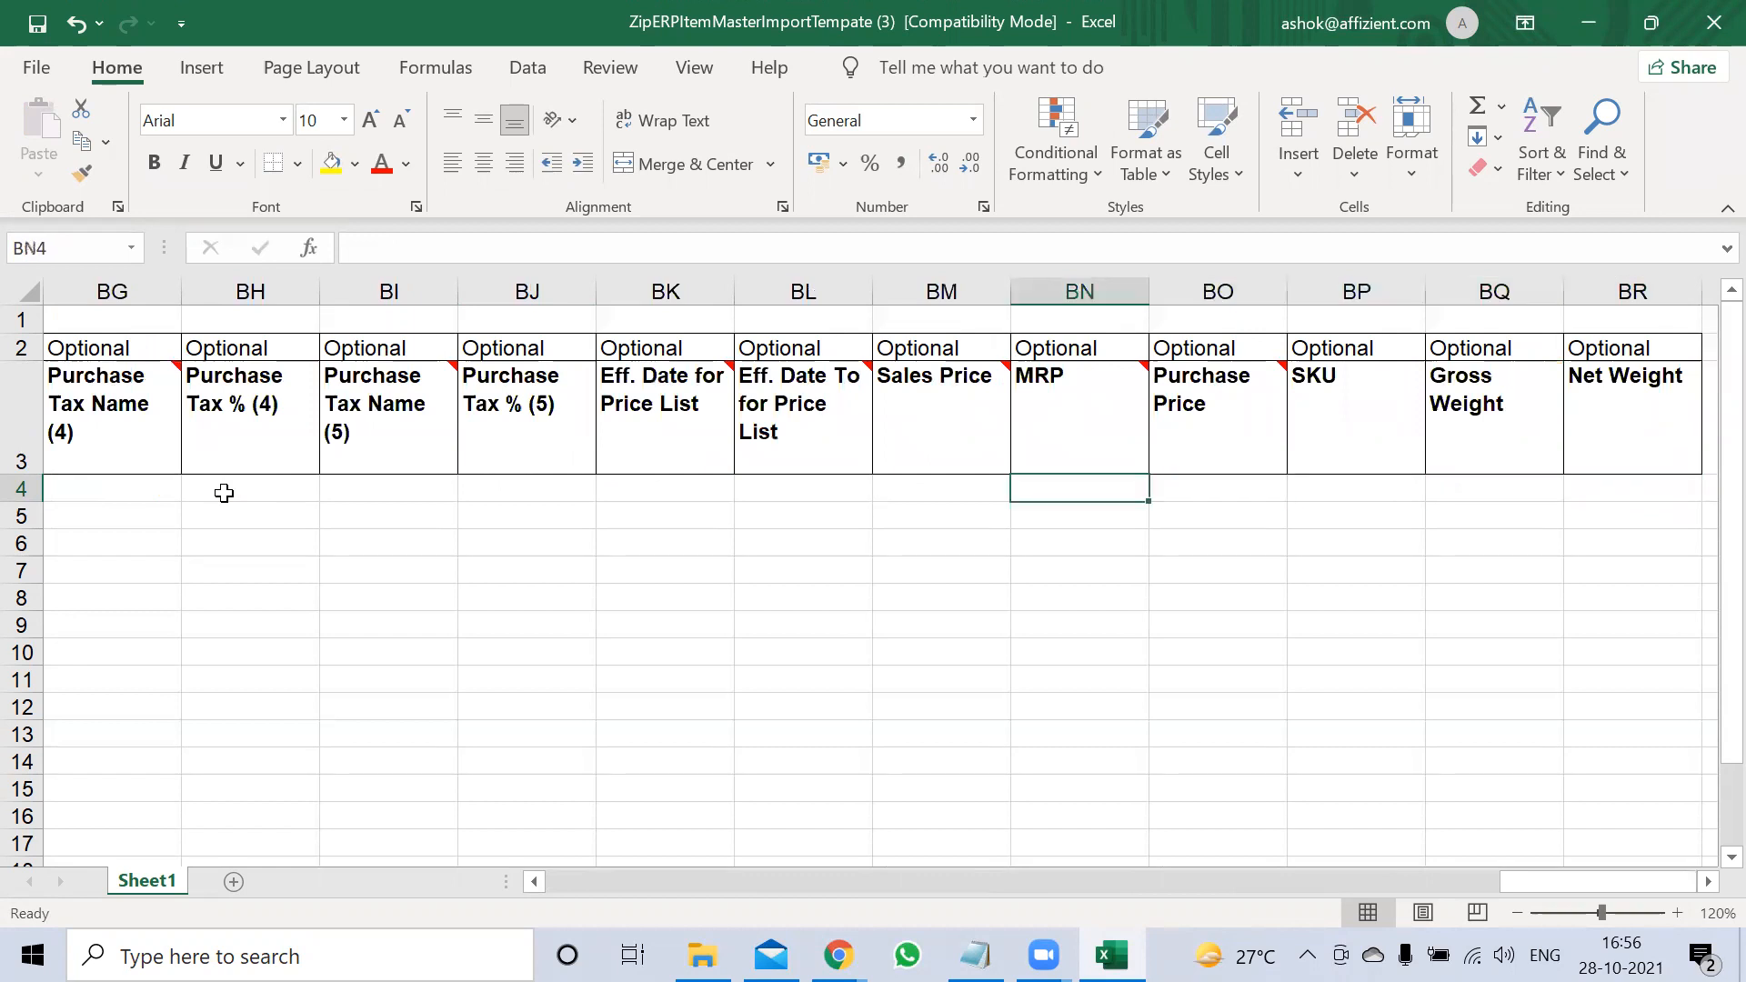
pyautogui.write('22')
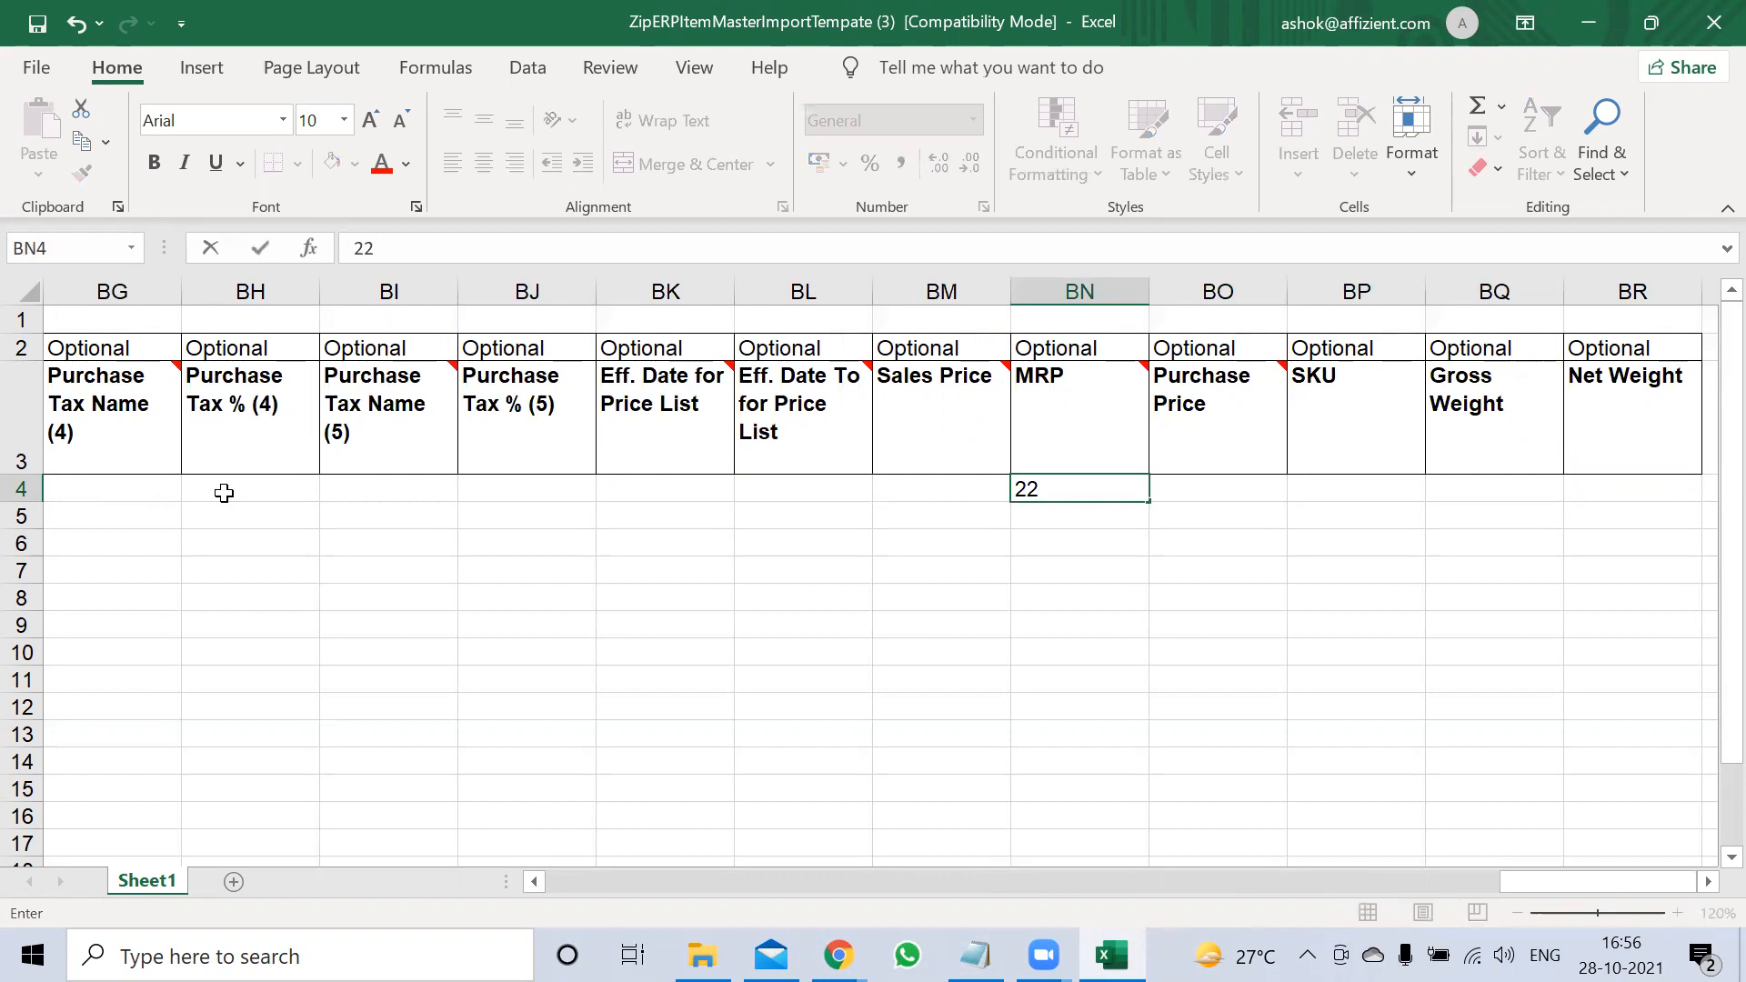
pyautogui.press('Tab')
pyautogui.press('Left')
pyautogui.press('Left')
pyautogui.press('Left')
pyautogui.press('Left')
pyautogui.press('Left')
pyautogui.press('Left')
pyautogui.press('Left')
pyautogui.press('Left')
pyautogui.press('Left')
pyautogui.press('Left')
pyautogui.press('Left')
pyautogui.press('Left')
pyautogui.press('Left')
pyautogui.press('Left')
pyautogui.press('Left')
pyautogui.press('Left')
pyautogui.press('Left')
pyautogui.press('Left')
pyautogui.press('Left')
pyautogui.press('Left')
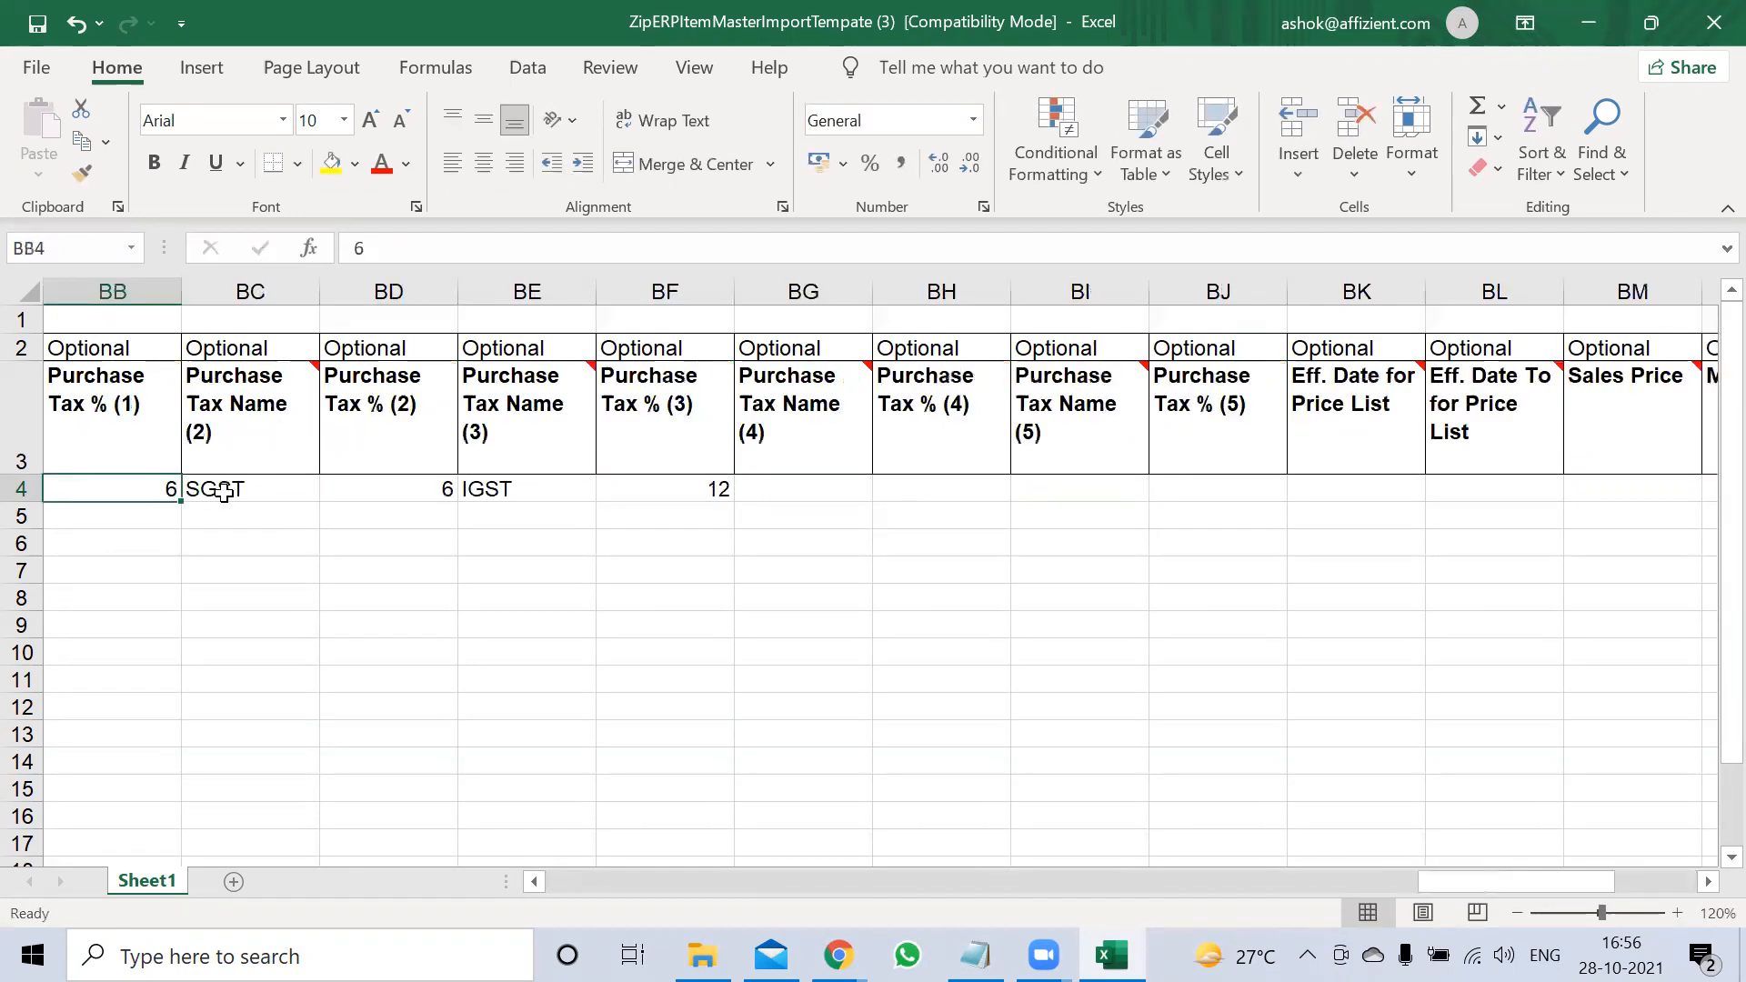
pyautogui.press('Left')
pyautogui.press('Left')
pyautogui.press('Left')
pyautogui.press('Left')
pyautogui.press('Left')
pyautogui.press('Left')
pyautogui.press('Left')
pyautogui.press('Left')
pyautogui.press('Left')
pyautogui.press('Left')
pyautogui.press('Left')
pyautogui.press('Left')
pyautogui.press('Left')
pyautogui.press('Left')
pyautogui.press('Left')
pyautogui.press('Left')
pyautogui.press('Left')
pyautogui.press('Left')
pyautogui.press('Left')
pyautogui.press('Left')
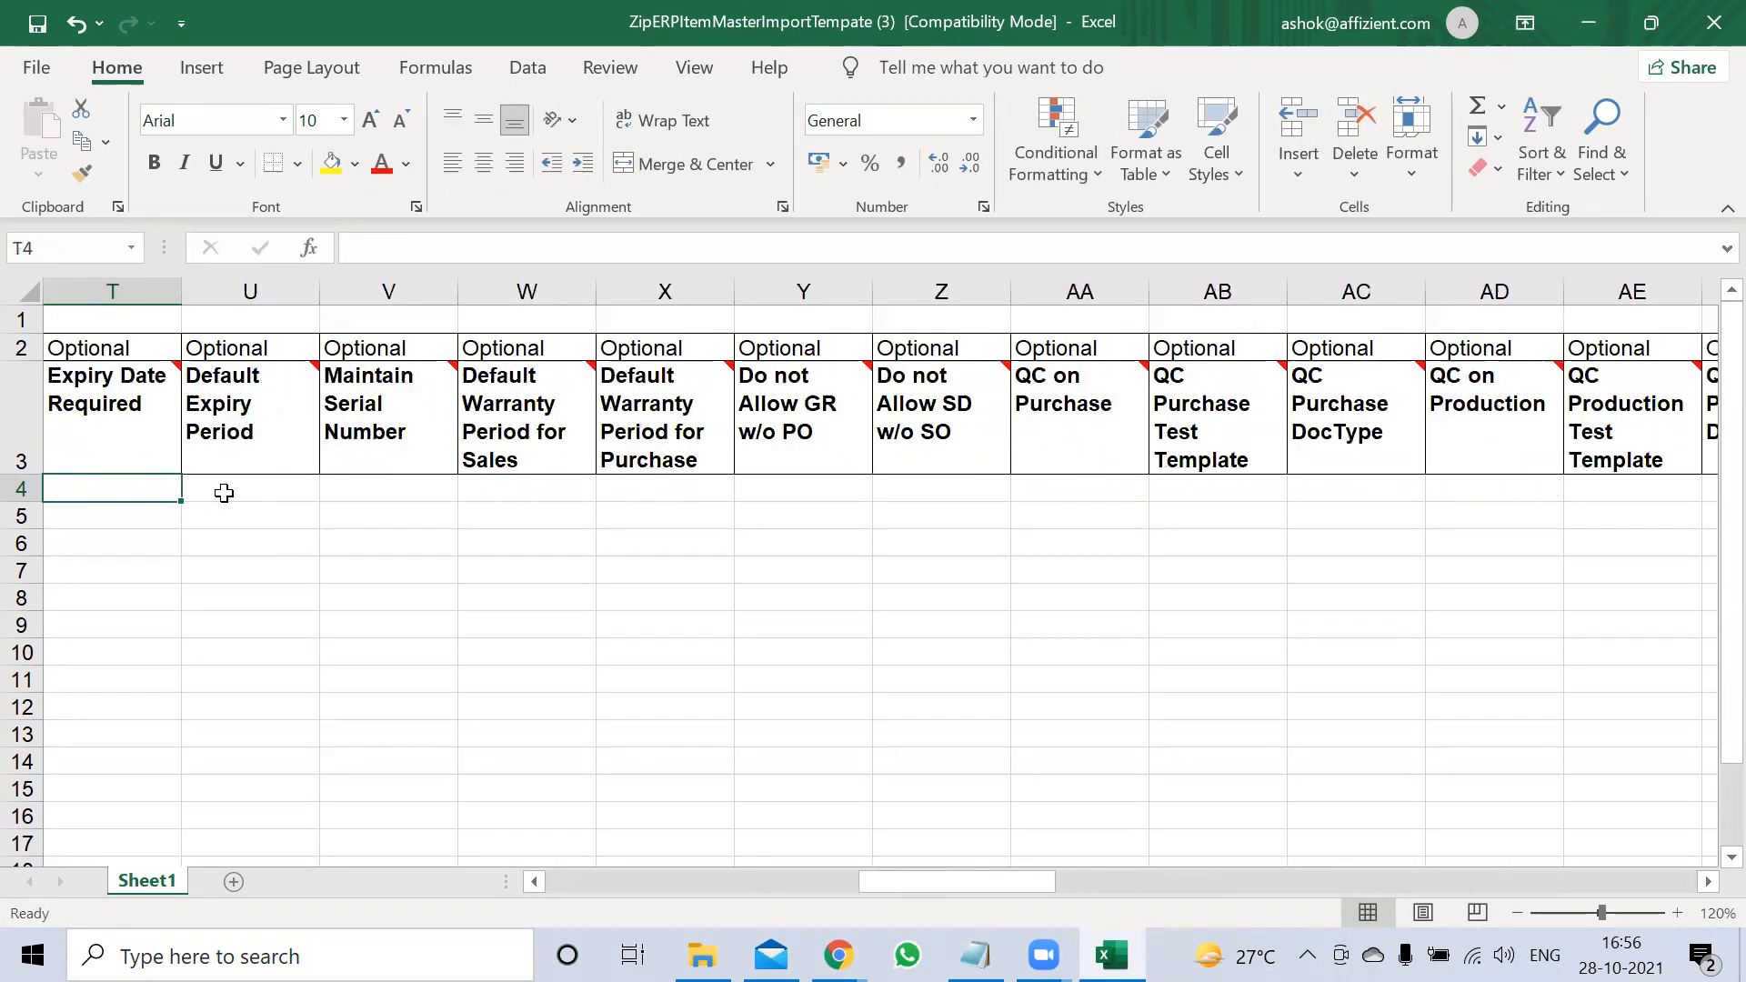
pyautogui.press('Left')
pyautogui.press('Left')
pyautogui.press('Left')
pyautogui.press('Left')
pyautogui.press('Left')
pyautogui.press('Left')
pyautogui.press('Left')
pyautogui.press('Left')
pyautogui.press('Left')
pyautogui.press('Left')
pyautogui.press('Left')
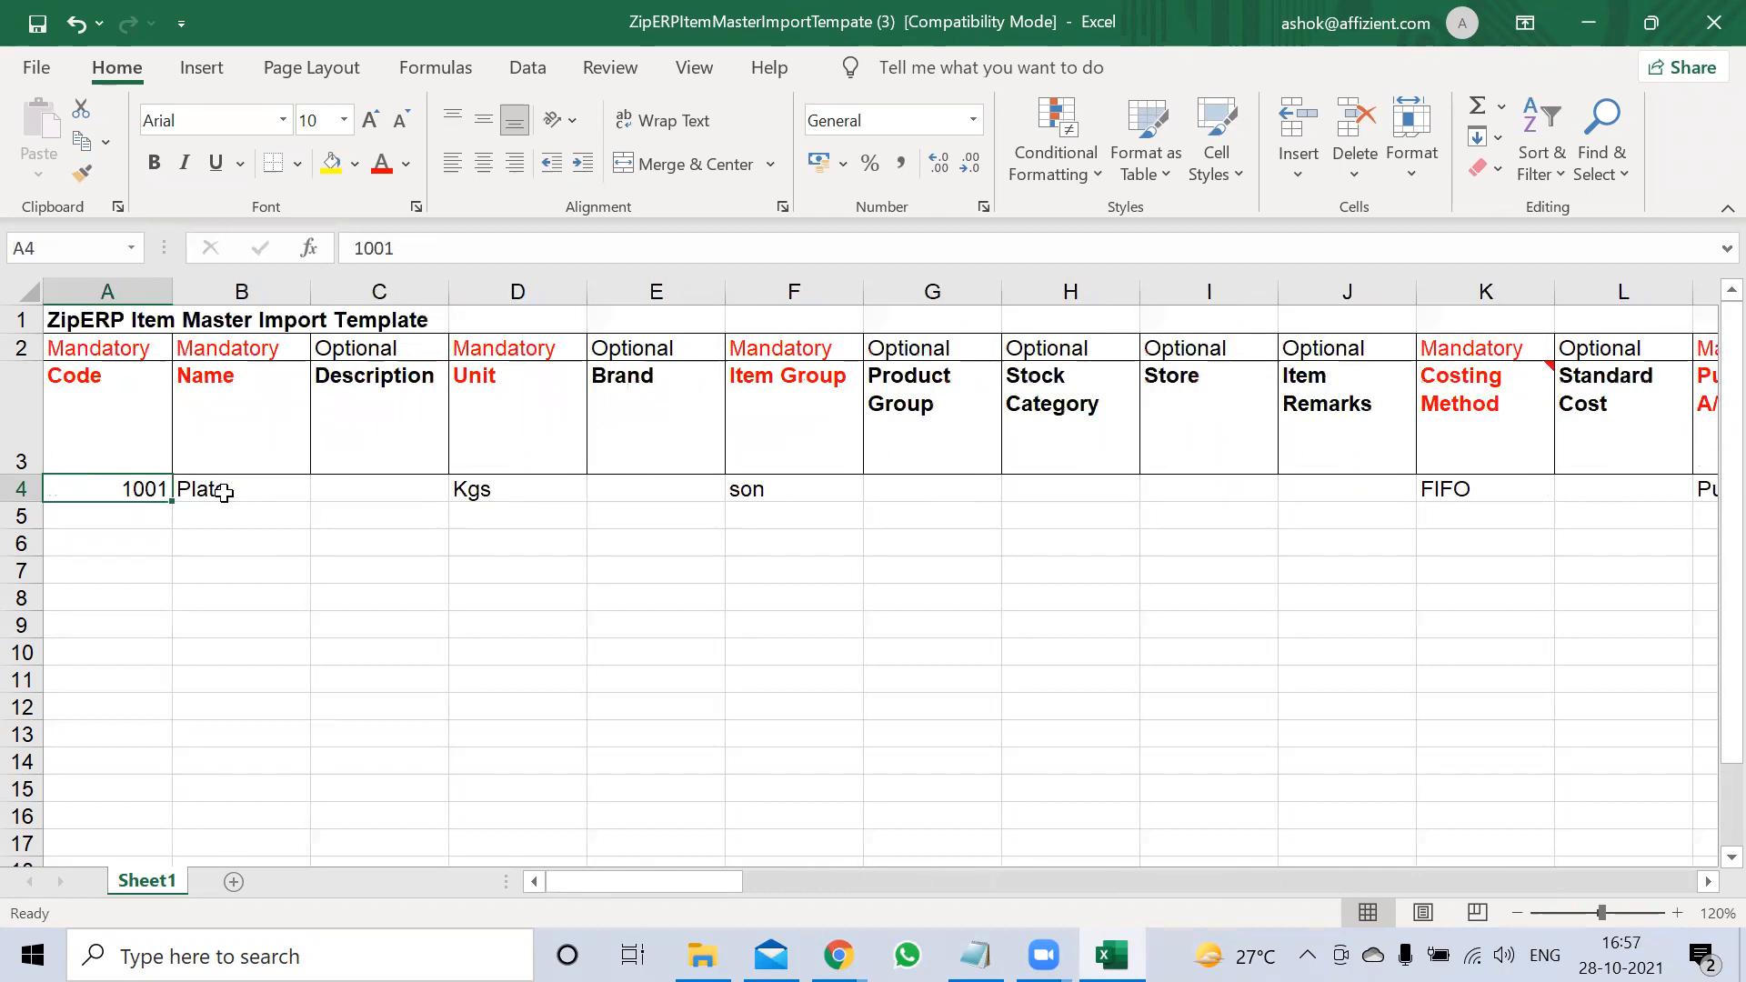